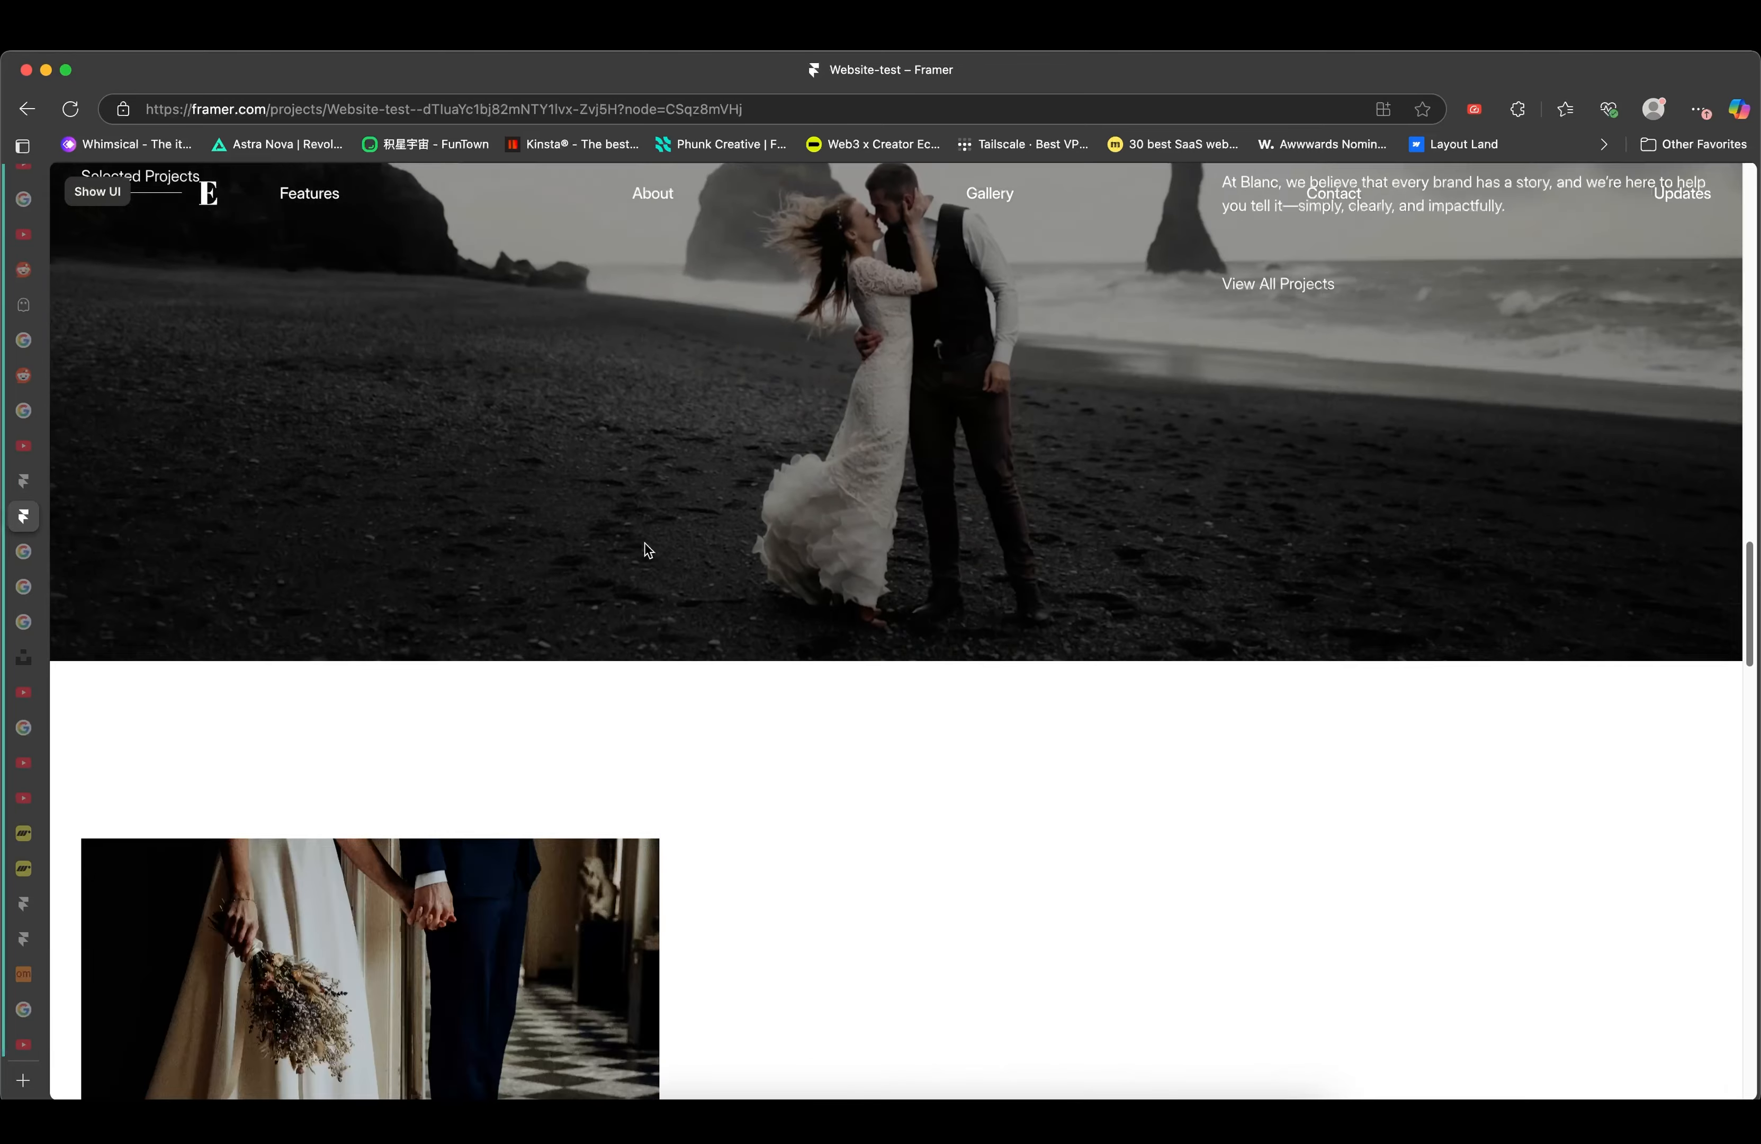
- Examine how the registration footer is revealed beneath the hand-and-ring image section in the full-screen page preview
{"action": "scroll", "coordinate": [644, 550], "scroll_direction": "down", "scroll_amount": 5}
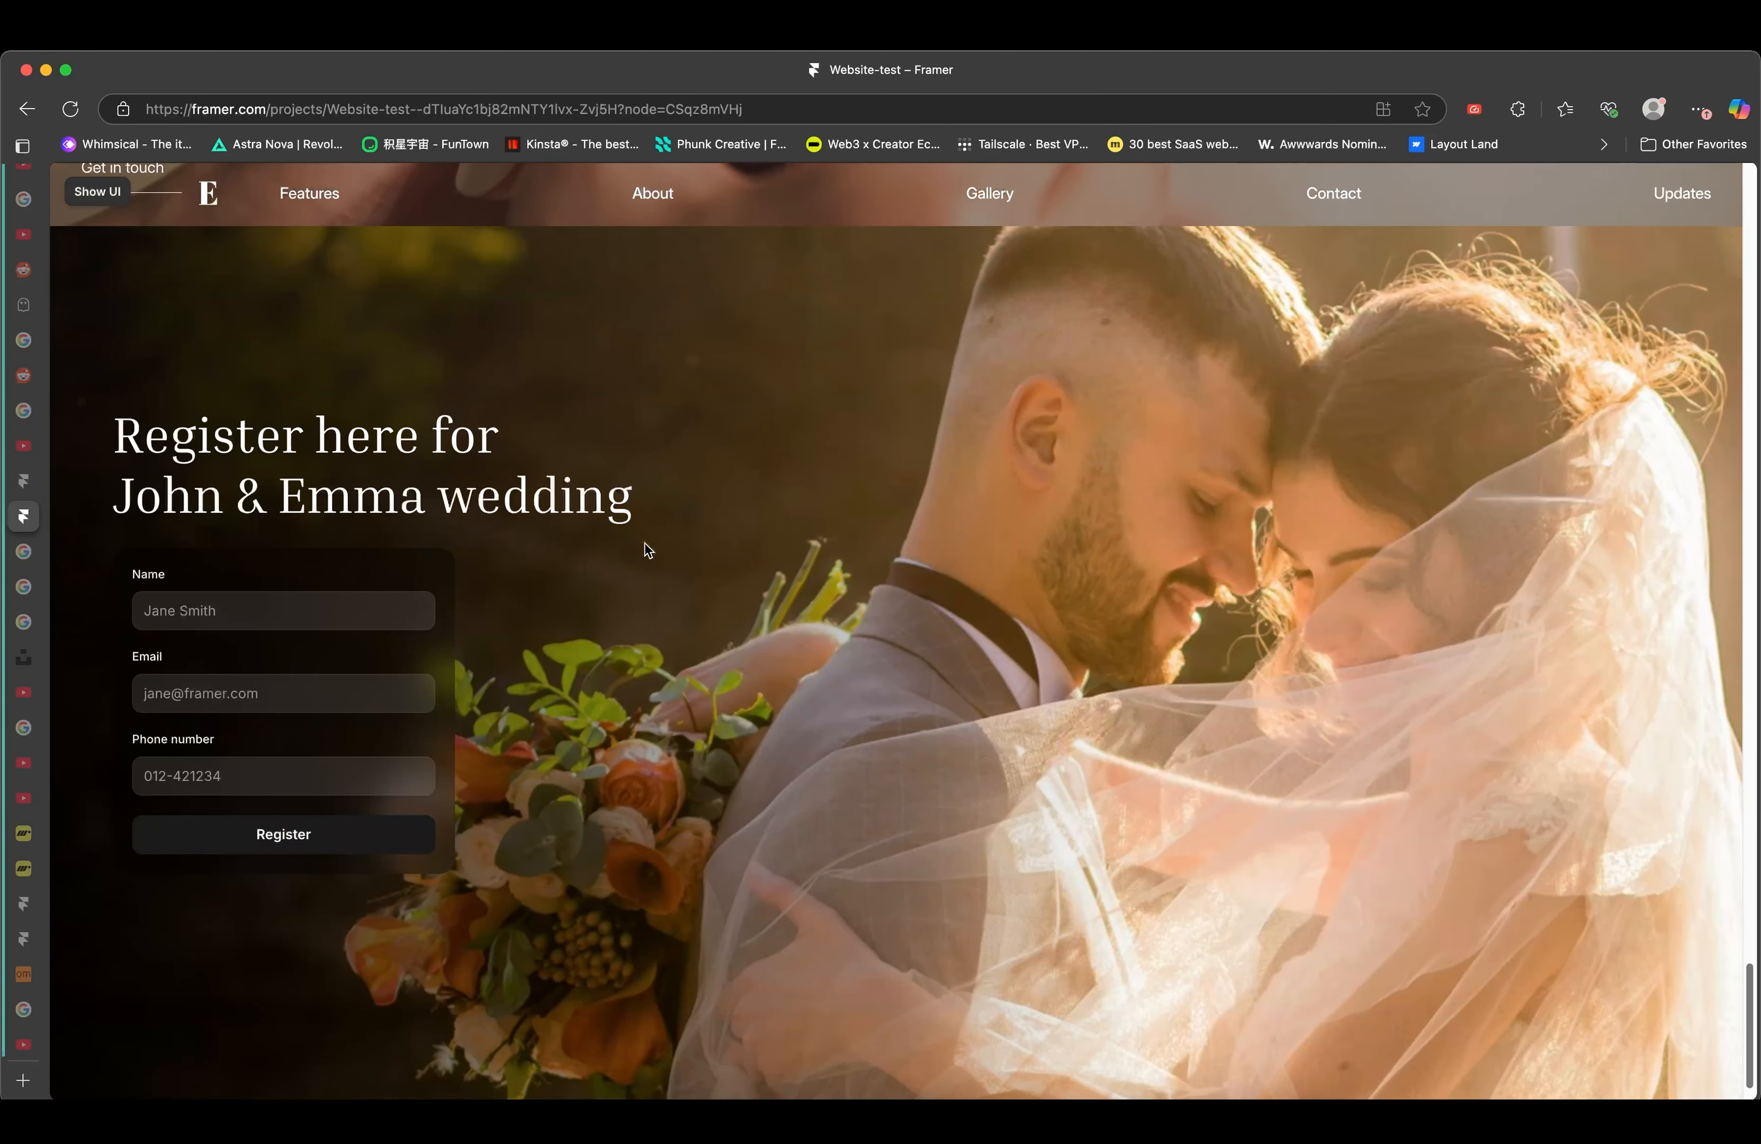
{"action": "scroll", "coordinate": [644, 542], "scroll_direction": "up", "scroll_amount": 12}
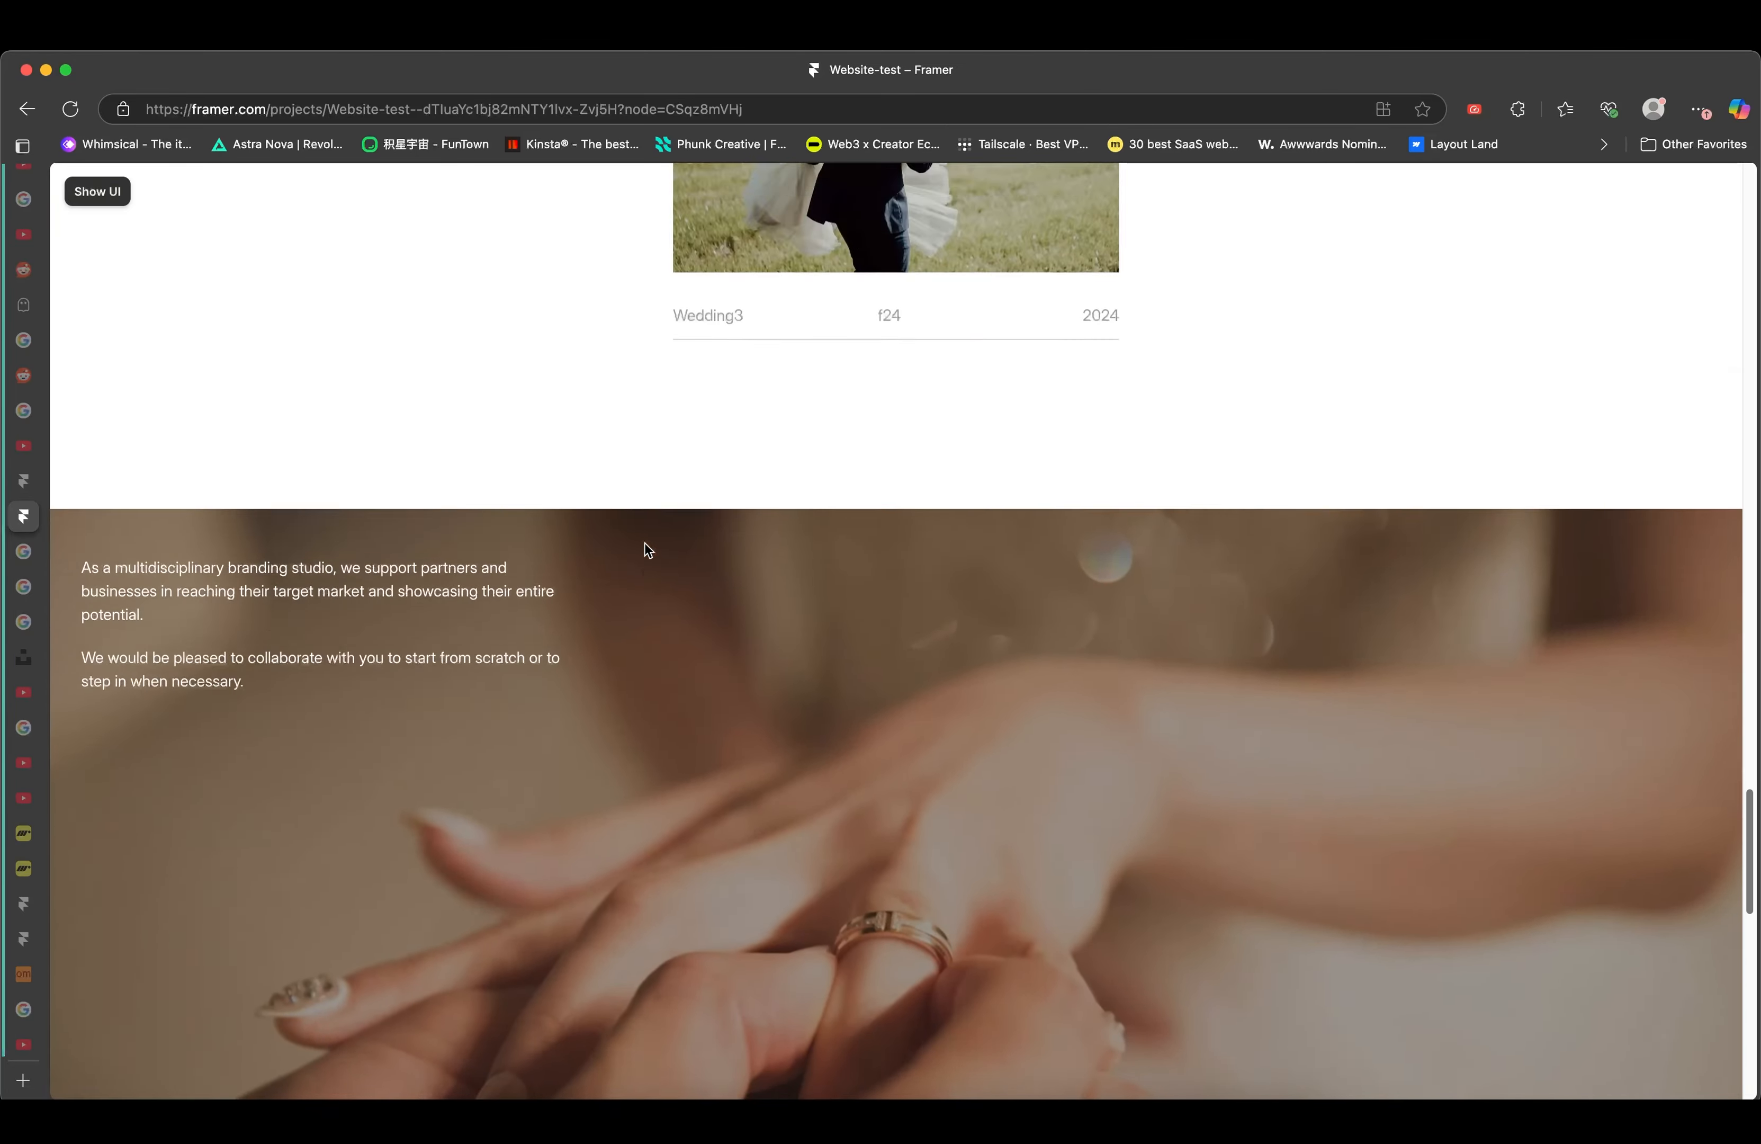
{"action": "scroll", "coordinate": [644, 542], "scroll_direction": "down", "scroll_amount": 13}
{"action": "scroll", "coordinate": [644, 542], "scroll_direction": "up", "scroll_amount": 1}
{"action": "scroll", "coordinate": [644, 549], "scroll_direction": "up", "scroll_amount": 12}
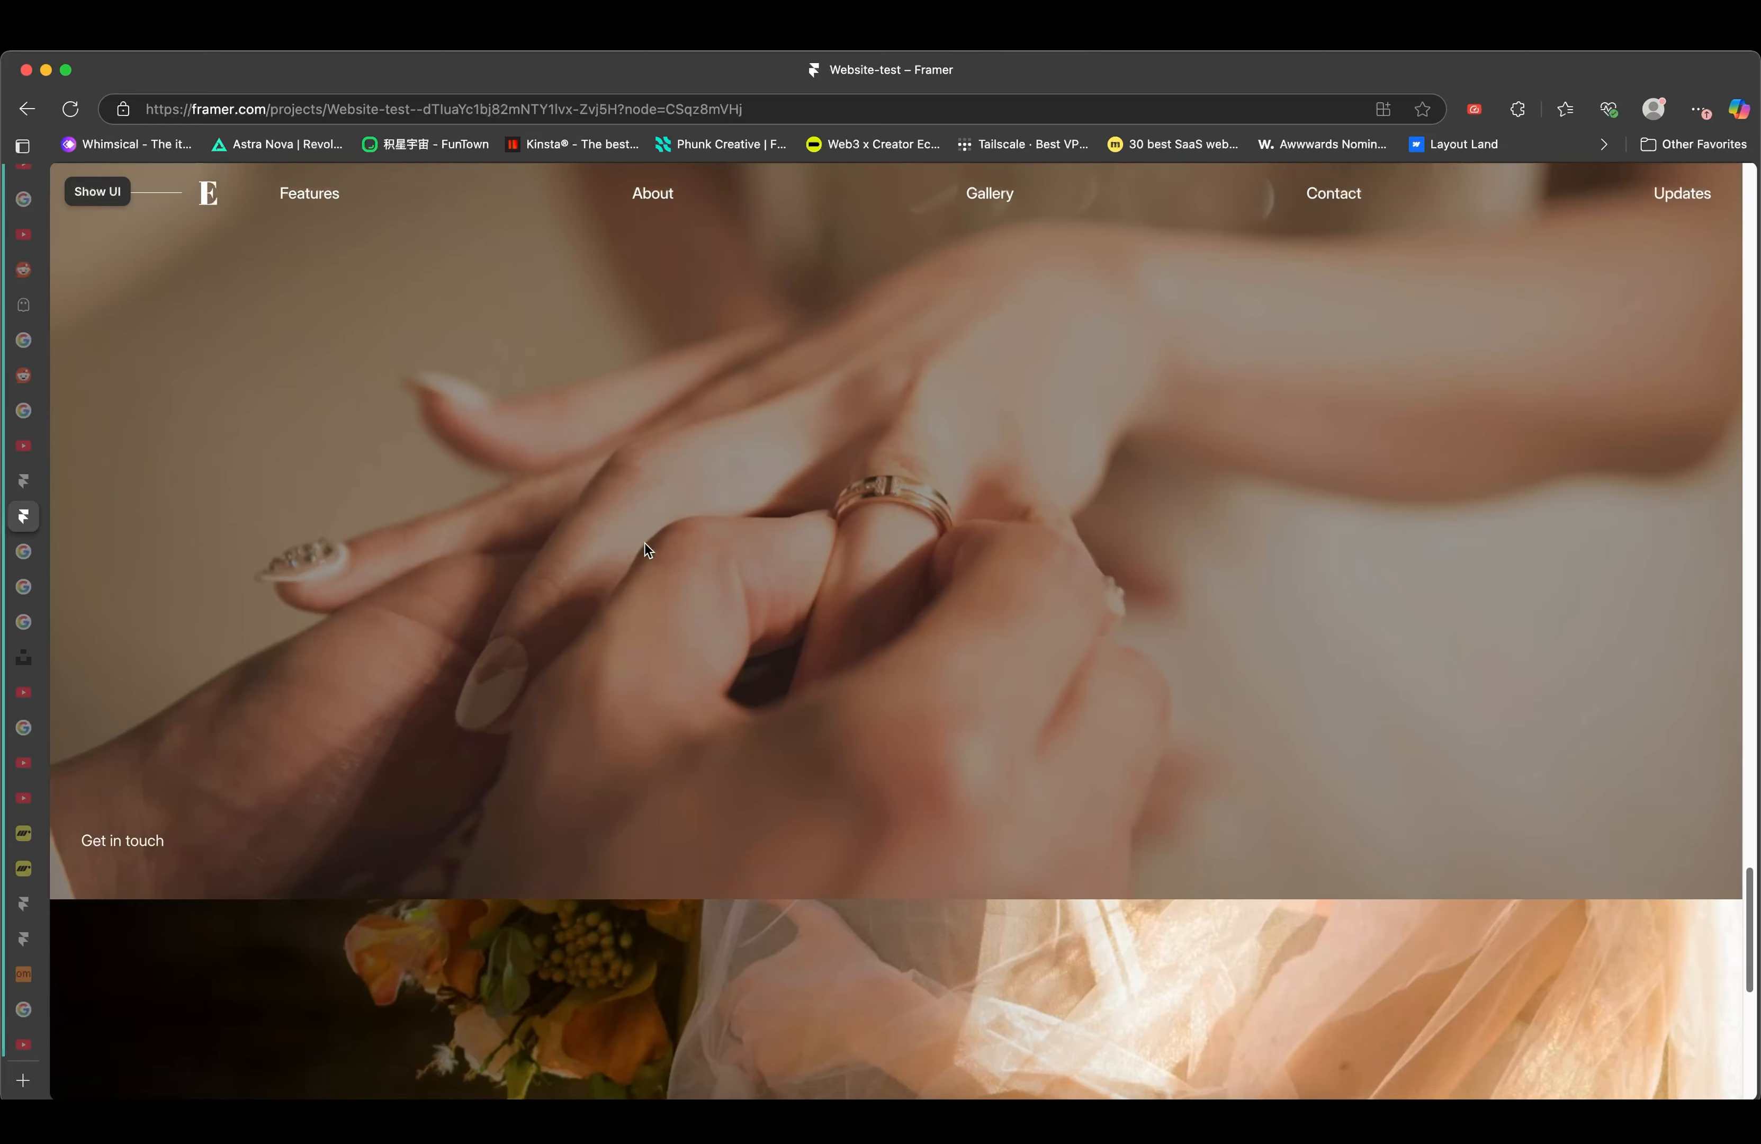
{"action": "scroll", "coordinate": [644, 550], "scroll_direction": "down", "scroll_amount": 13}
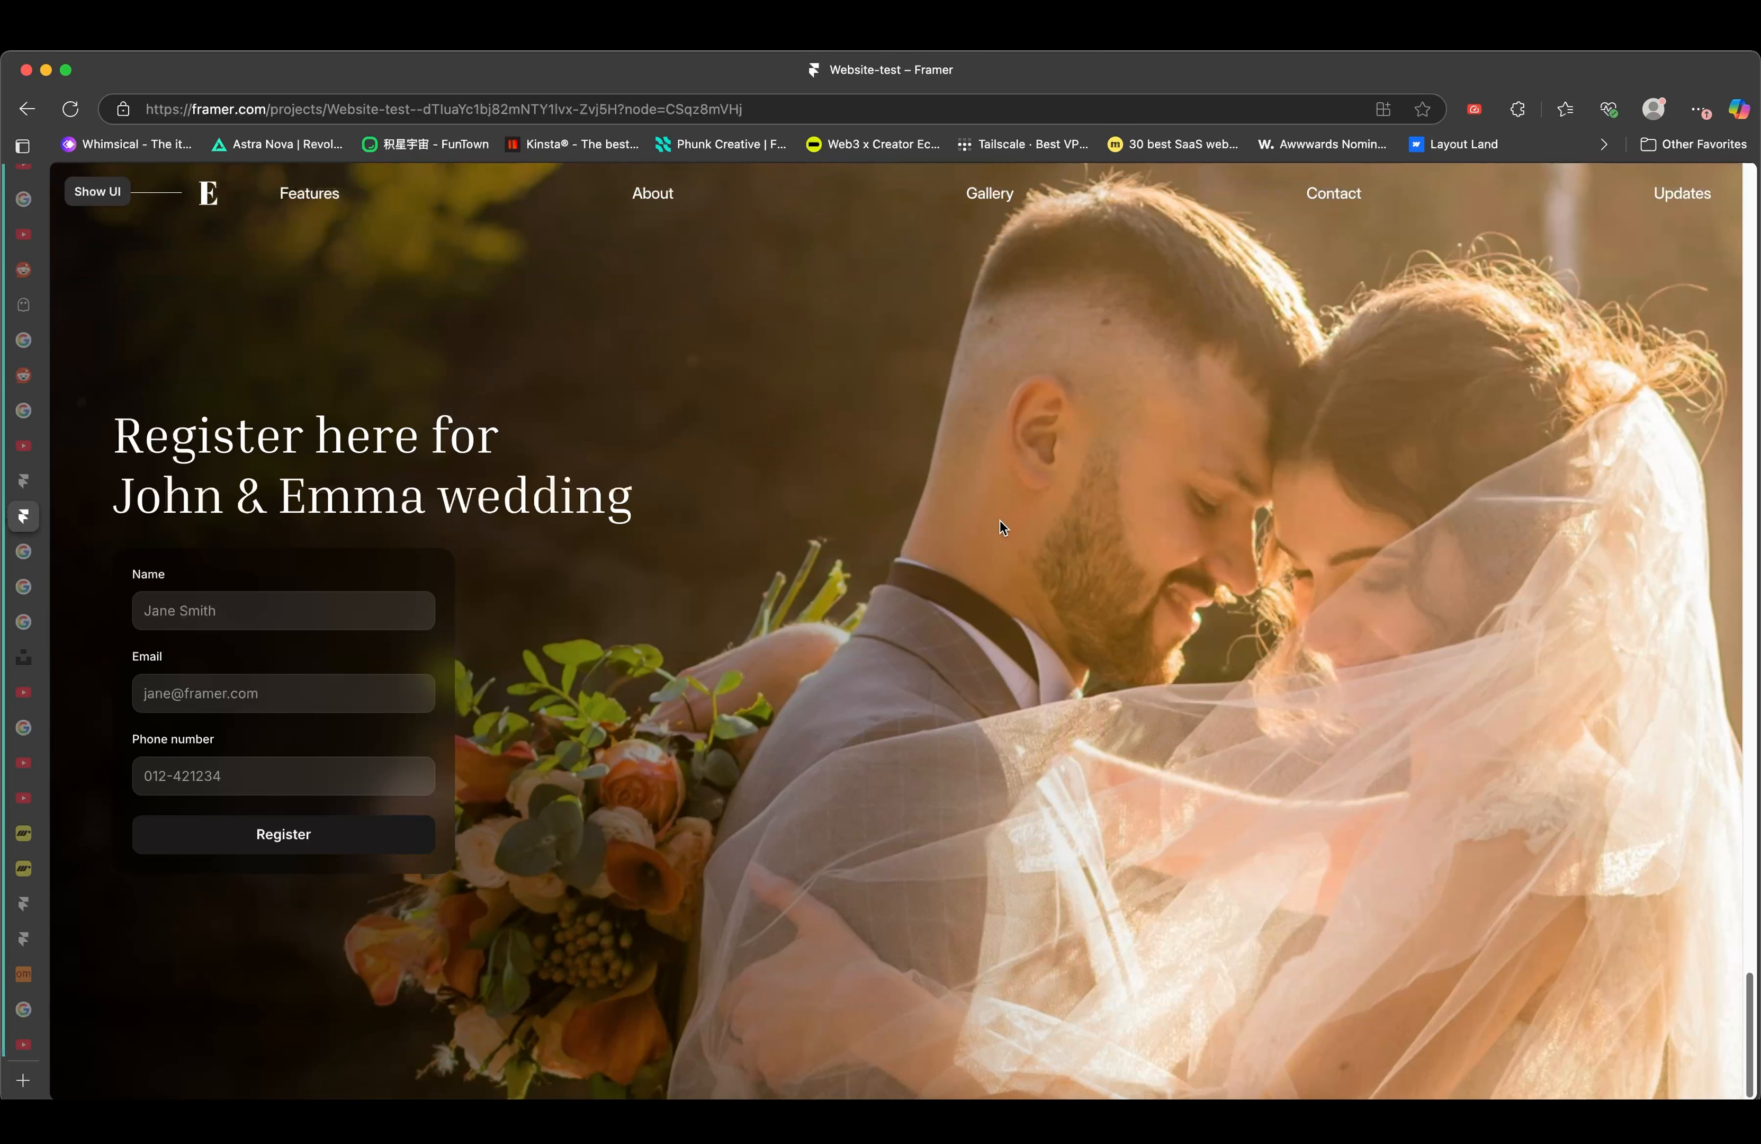
{"action": "scroll", "coordinate": [1001, 520], "scroll_direction": "up", "scroll_amount": 5}
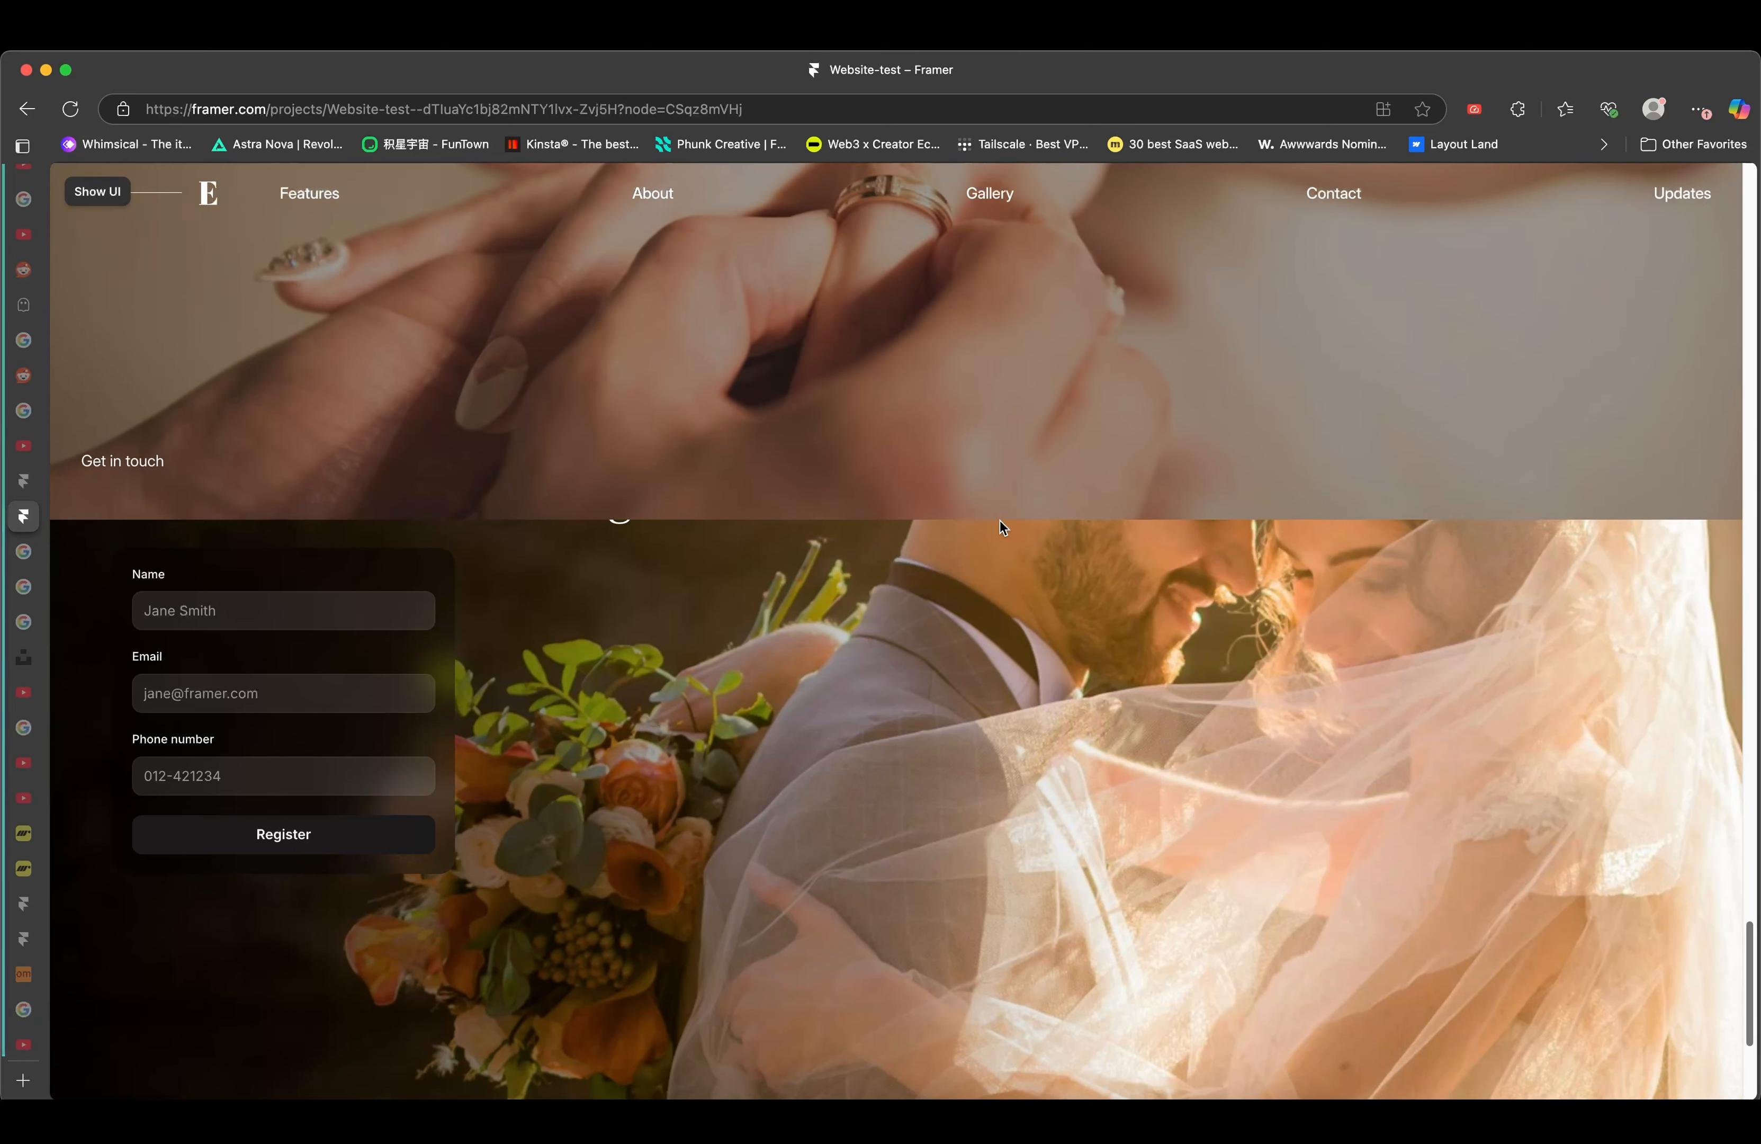
{"action": "scroll", "coordinate": [1001, 520], "scroll_direction": "down", "scroll_amount": 5}
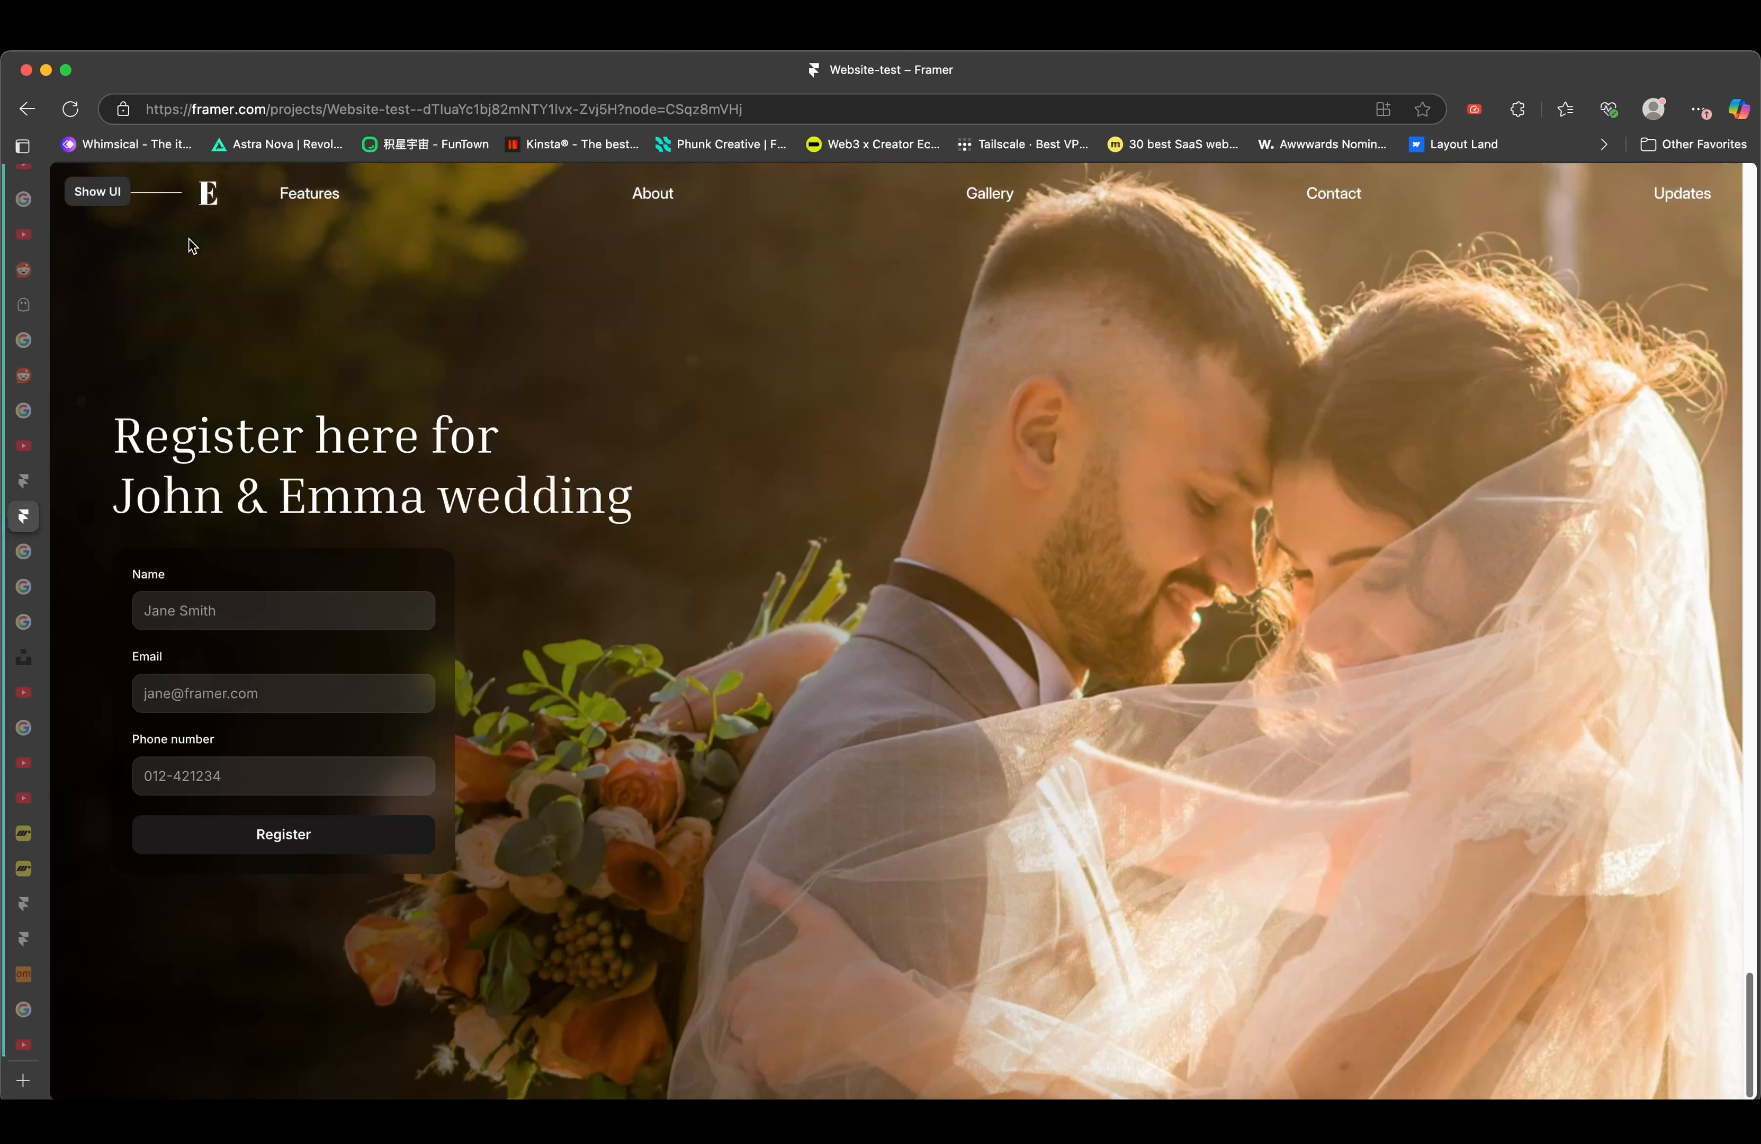
- Preview the Desktop breakpoint from the canvas, check its footer reveal at the end of the page, and return to the editor
{"action": "left_click", "coordinate": [98, 195]}
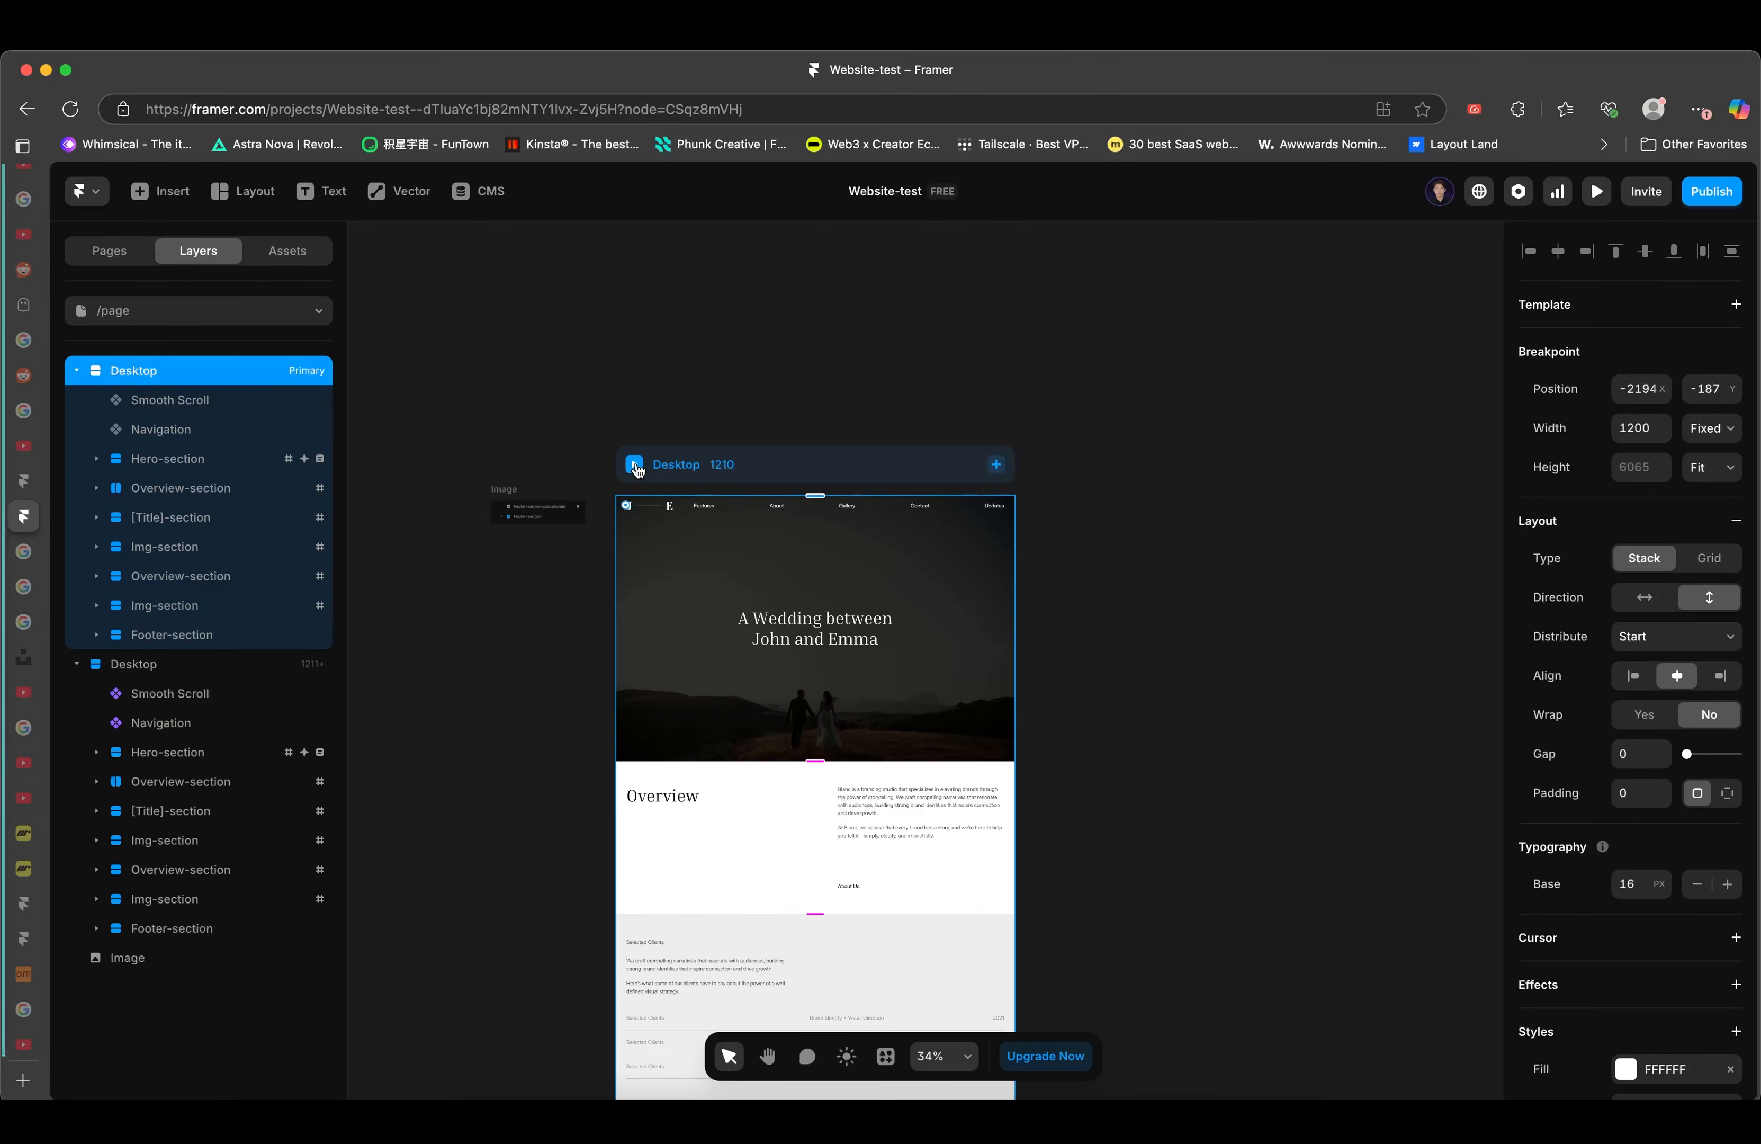
{"action": "left_click", "coordinate": [635, 464]}
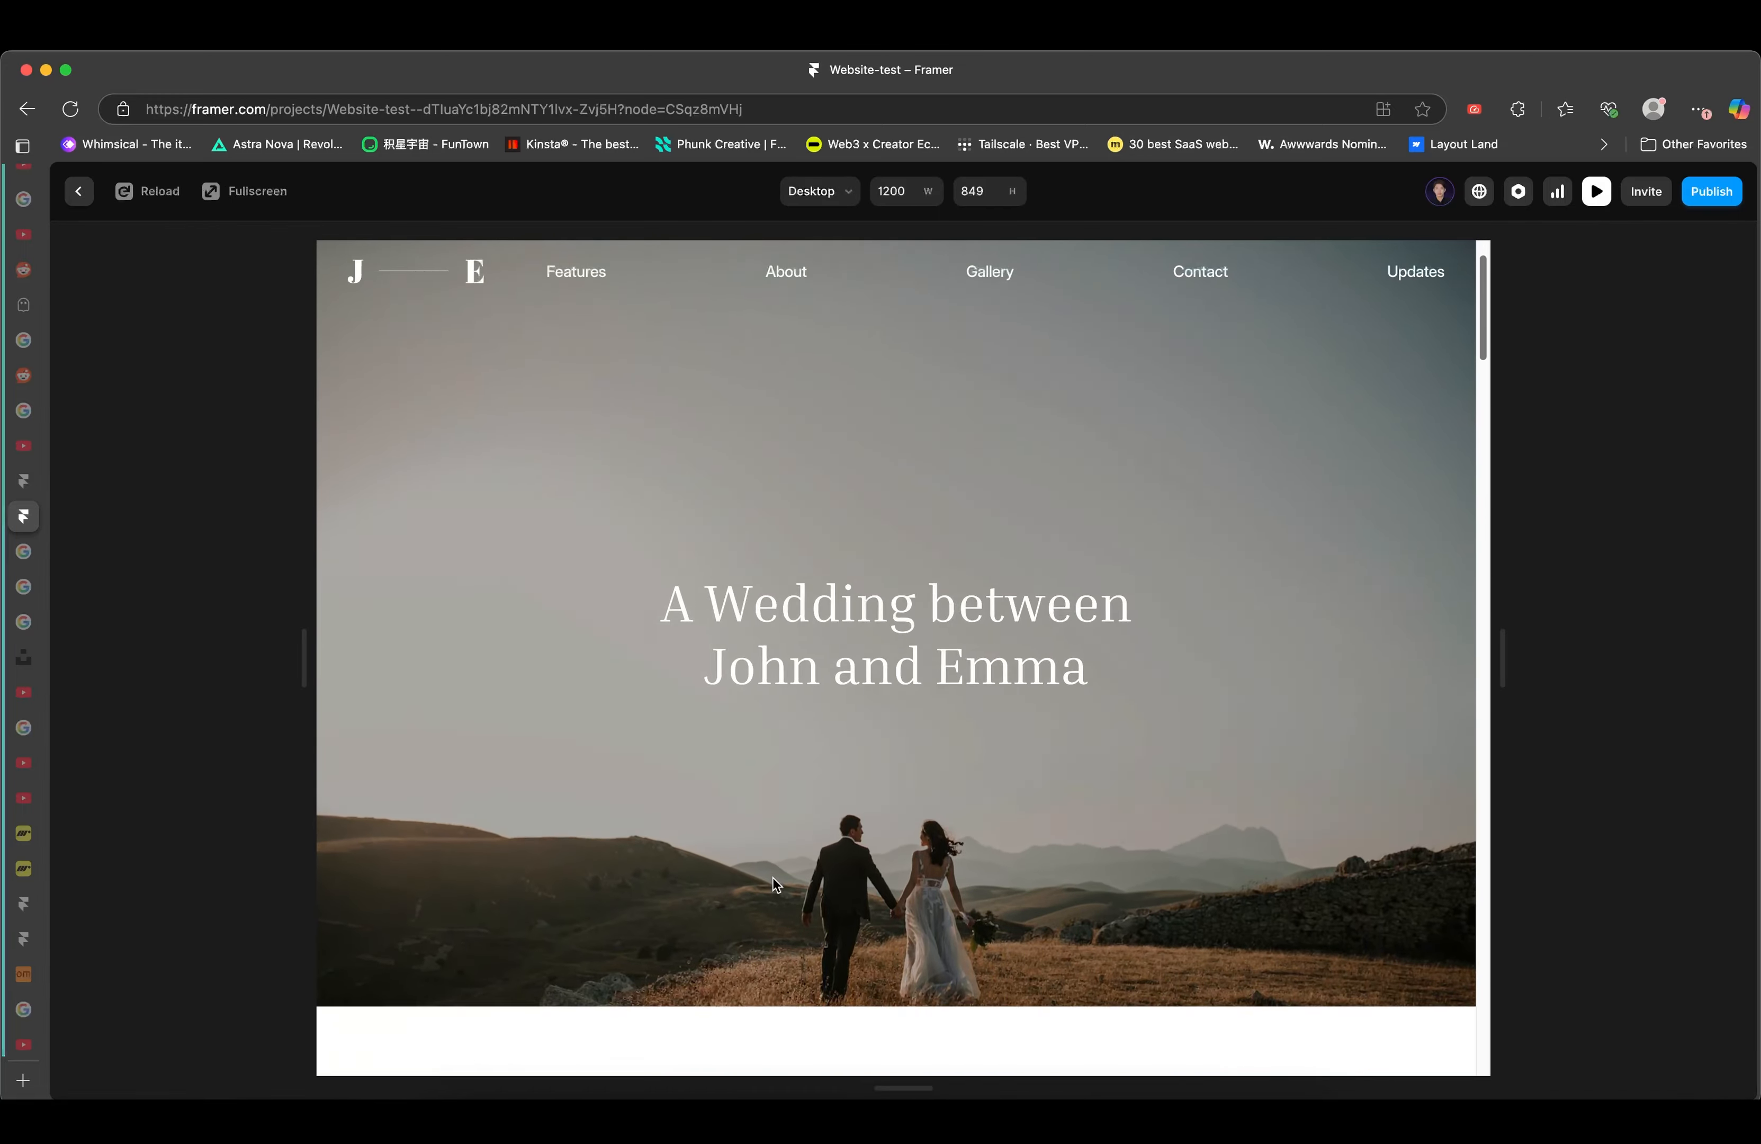
{"action": "scroll", "coordinate": [772, 878], "scroll_direction": "down", "scroll_amount": 20}
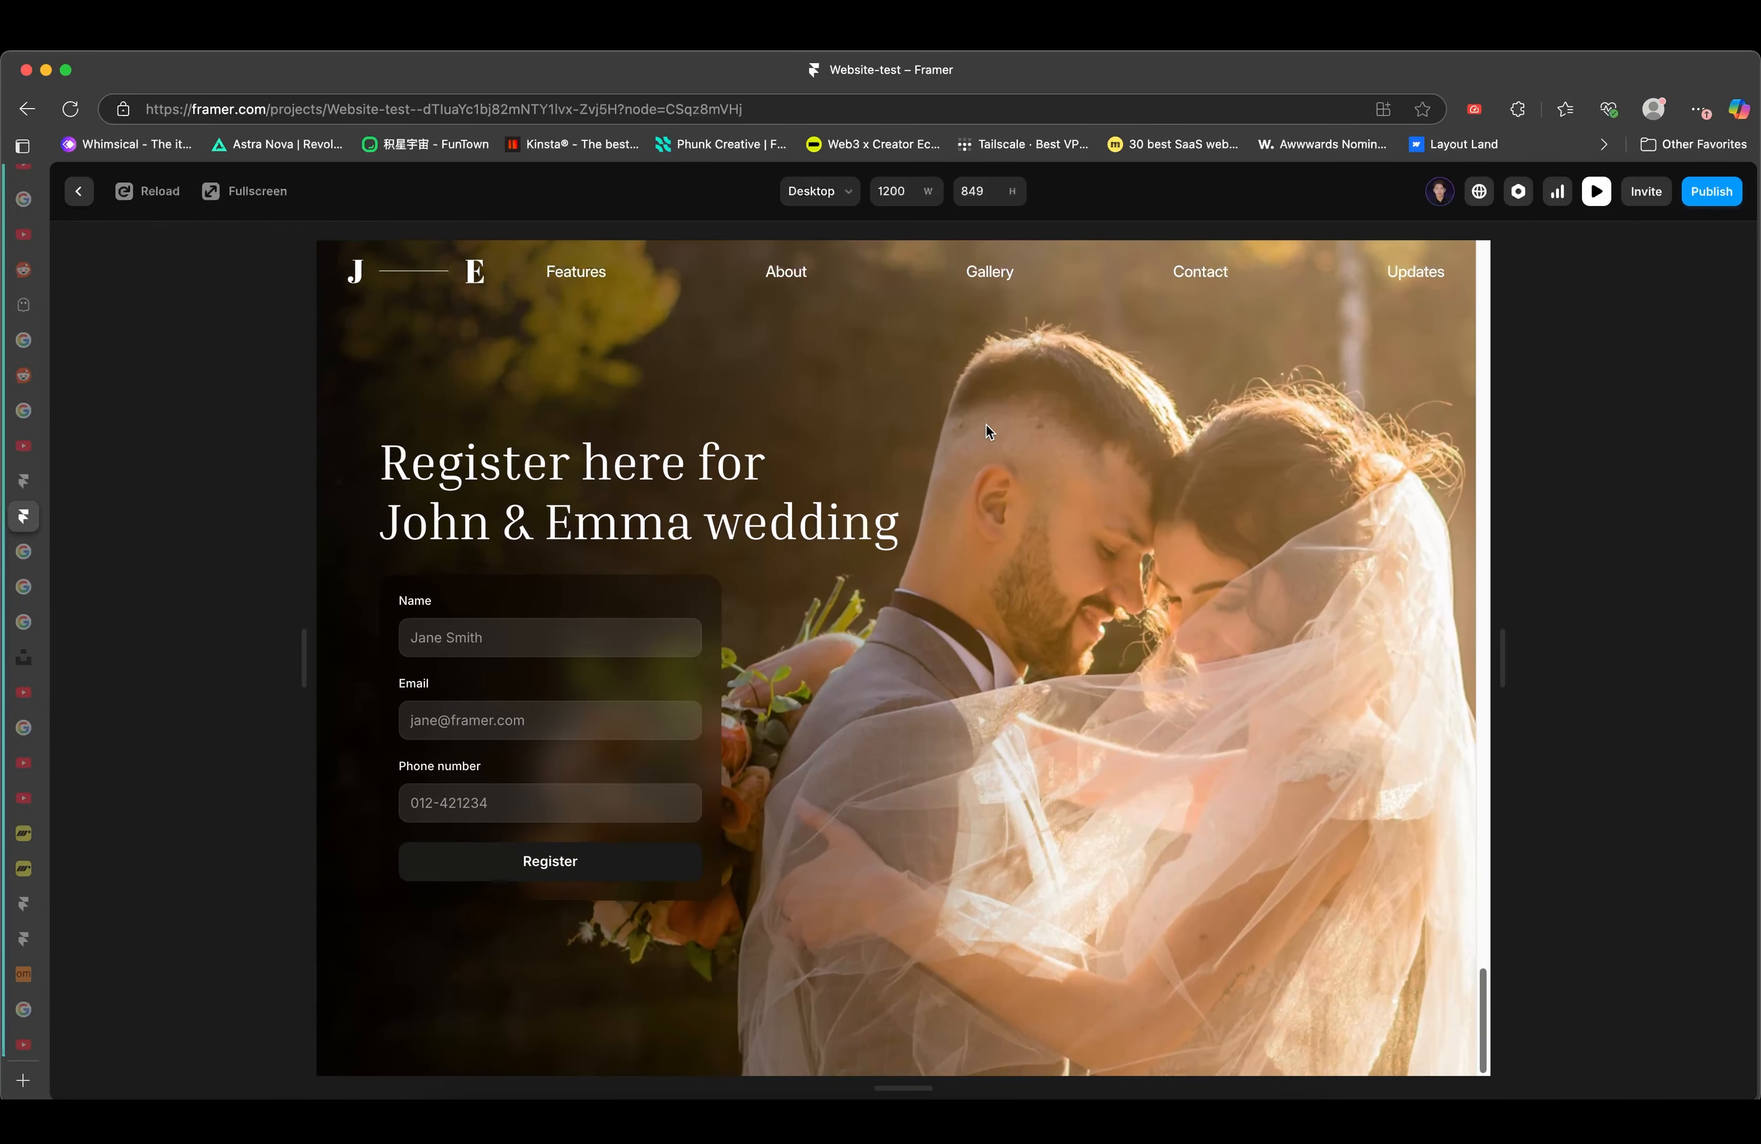
{"action": "scroll", "coordinate": [467, 706], "scroll_direction": "up", "scroll_amount": 15}
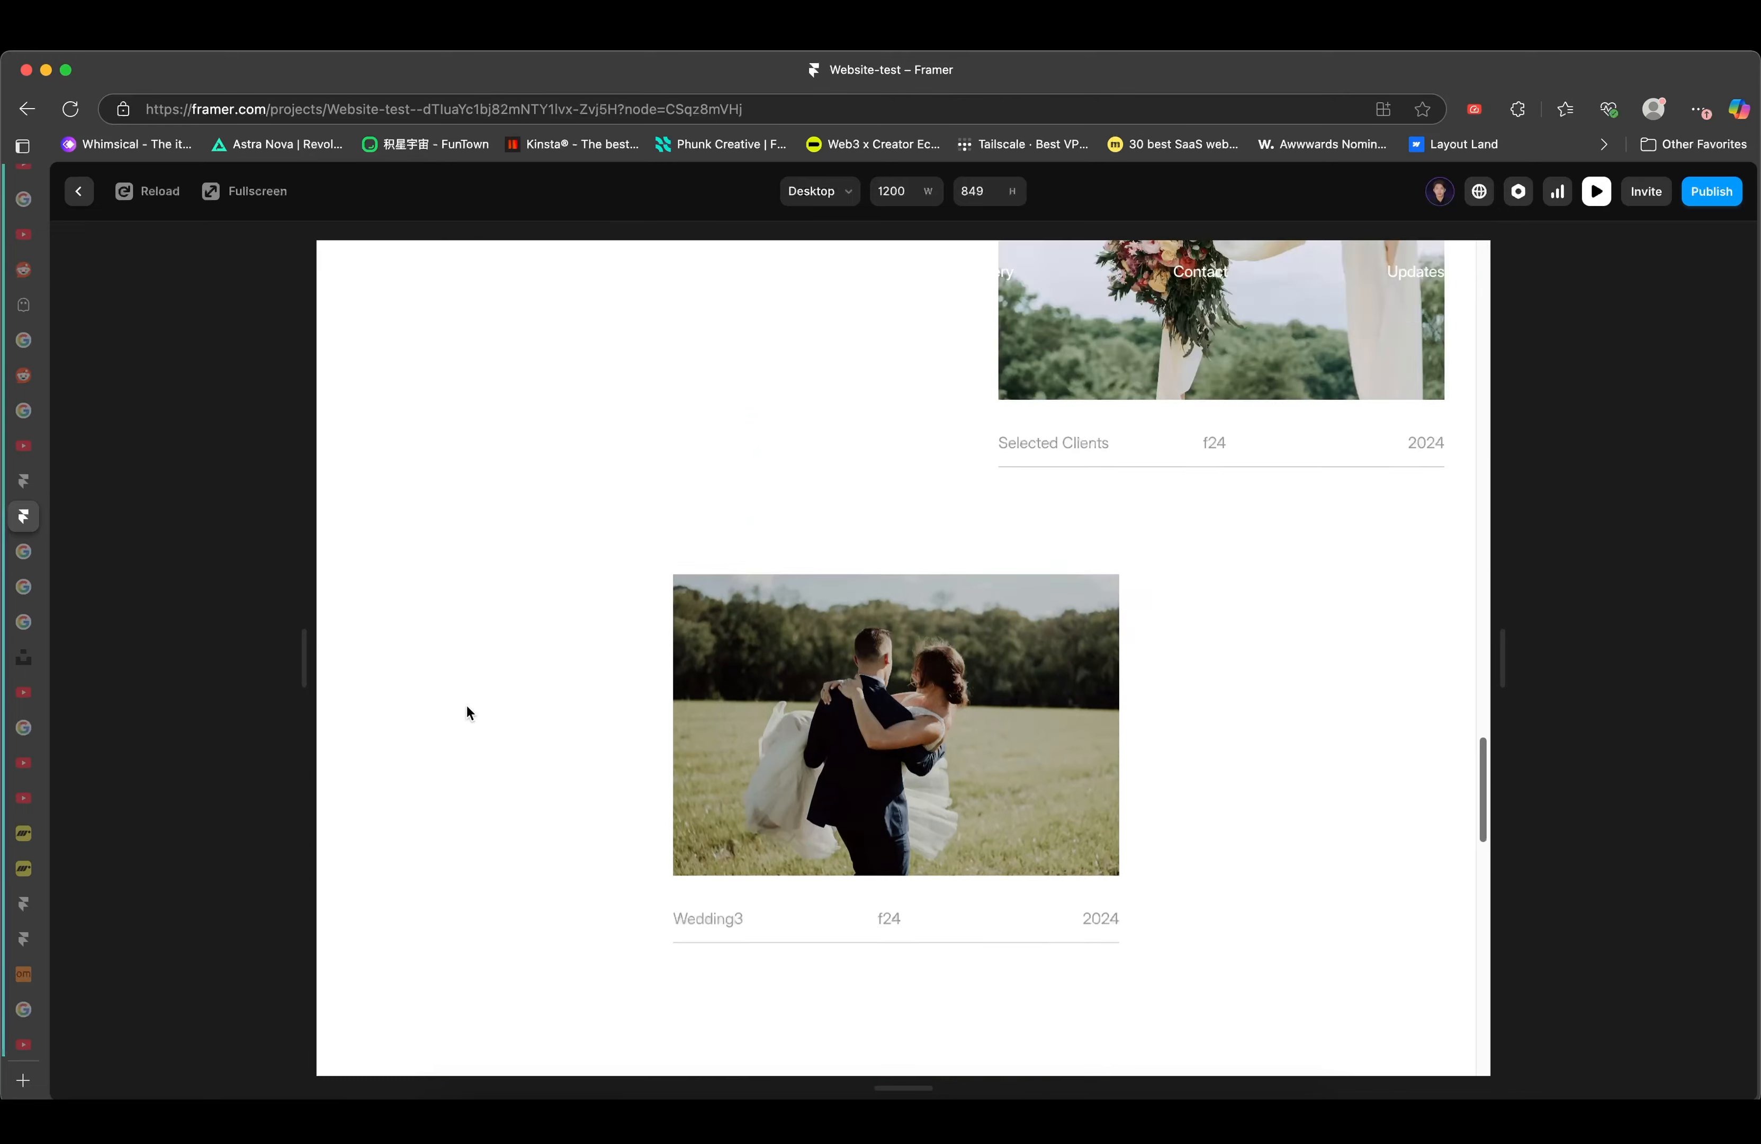
{"action": "scroll", "coordinate": [467, 705], "scroll_direction": "down", "scroll_amount": 15}
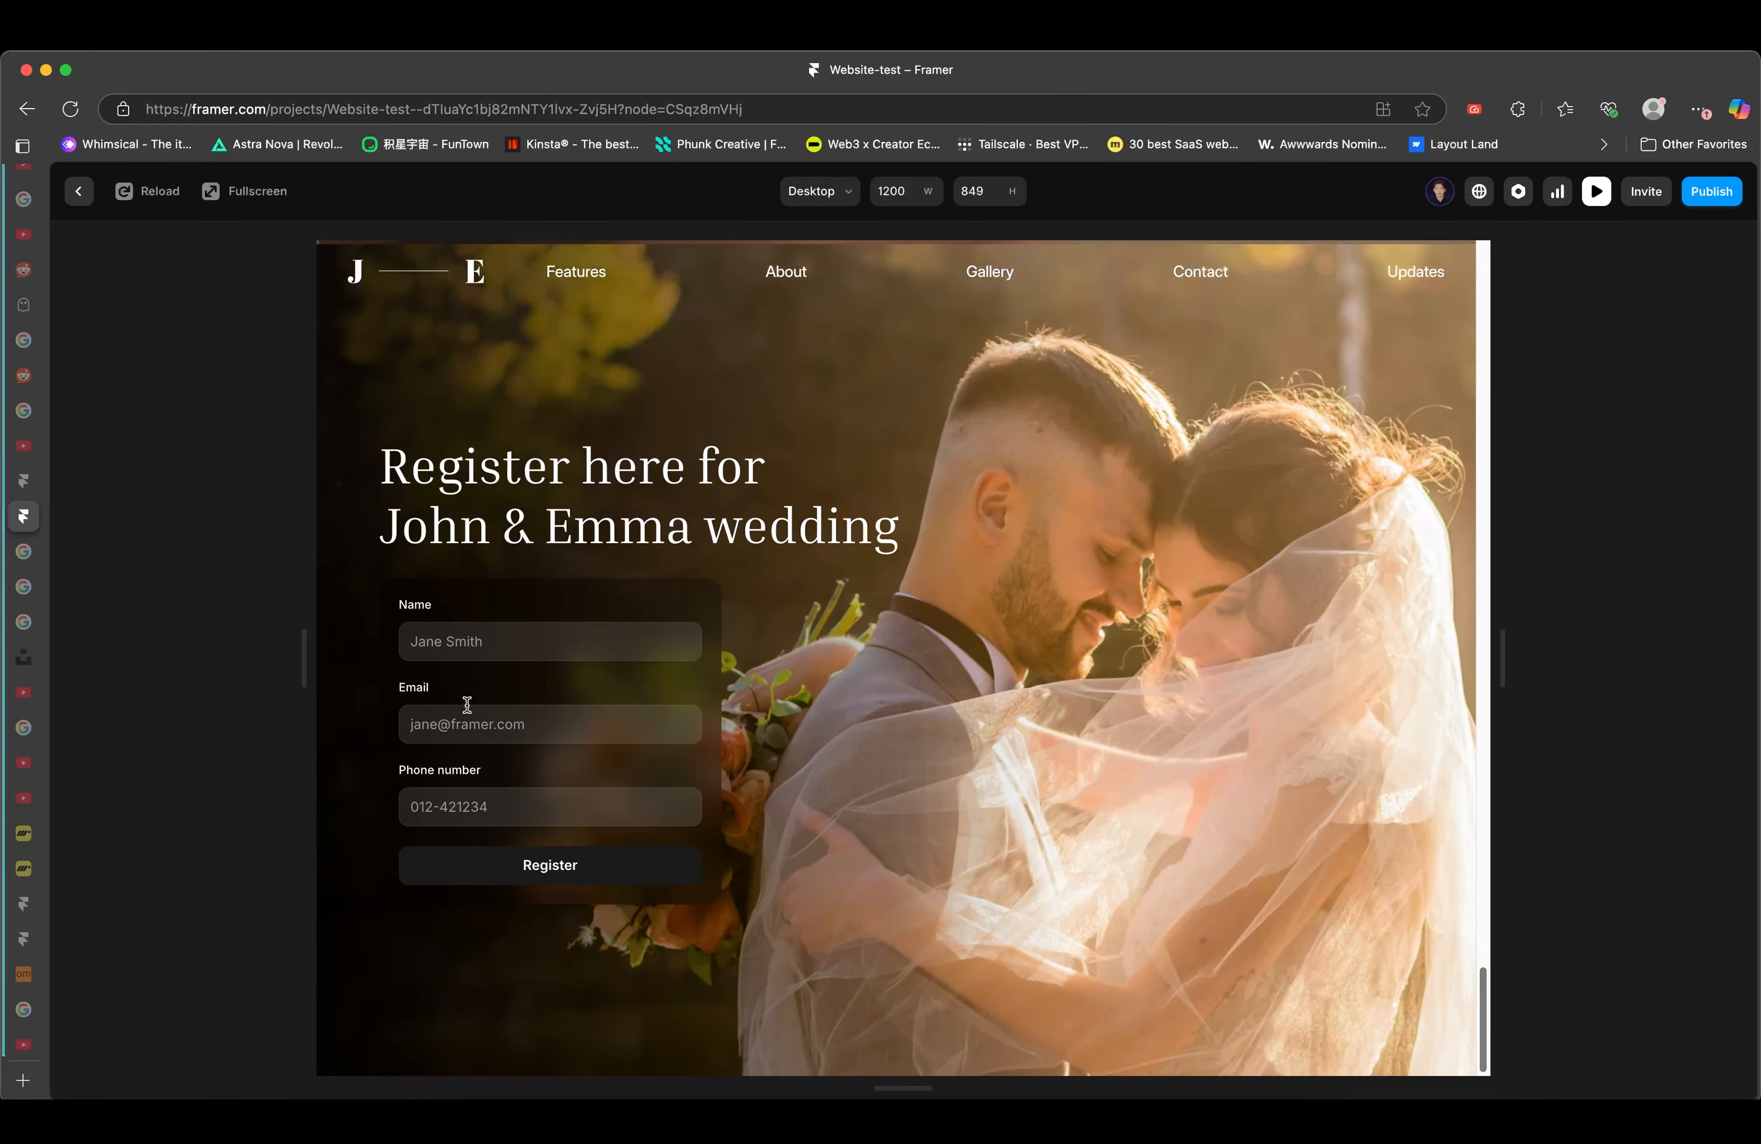
{"action": "left_click", "coordinate": [77, 191]}
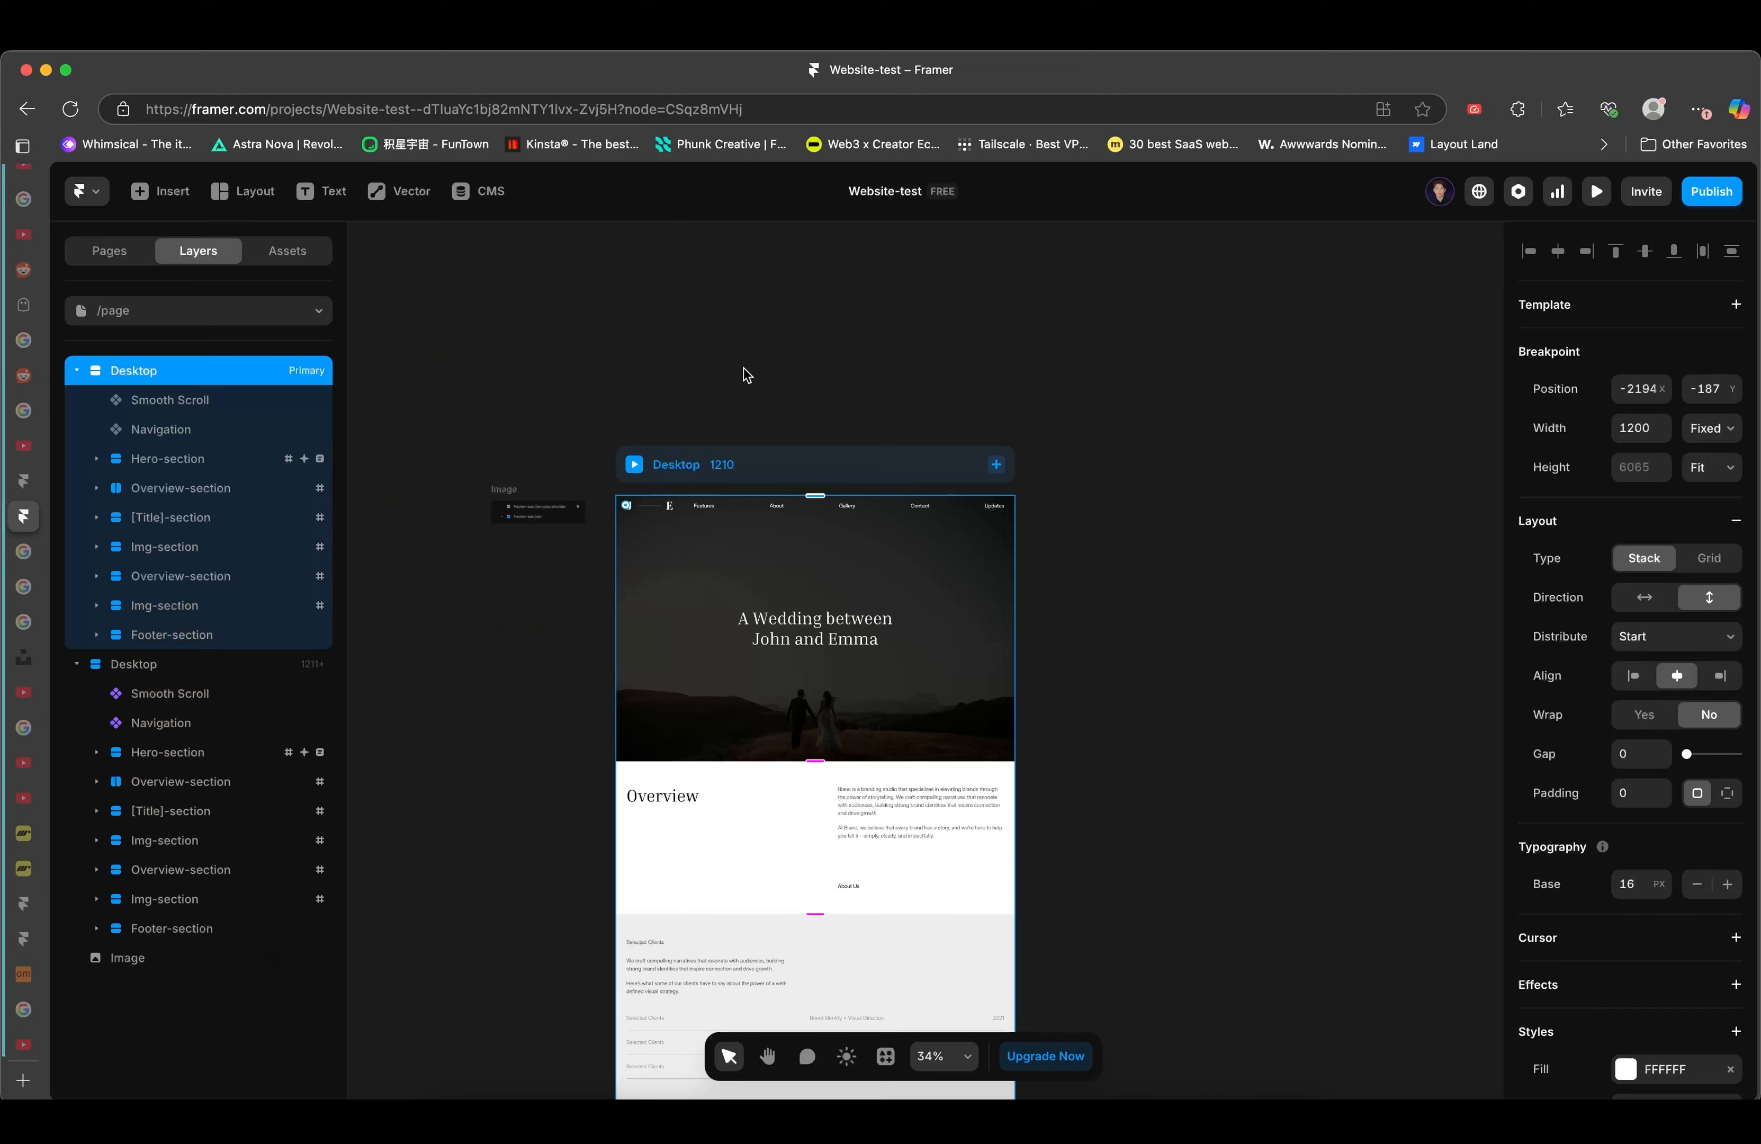
- Duplicate the Footer-section of the primary Desktop breakpoint
{"action": "scroll", "coordinate": [743, 367], "scroll_direction": "down", "scroll_amount": 10}
{"action": "scroll", "coordinate": [743, 367], "scroll_direction": "down", "scroll_amount": 10}
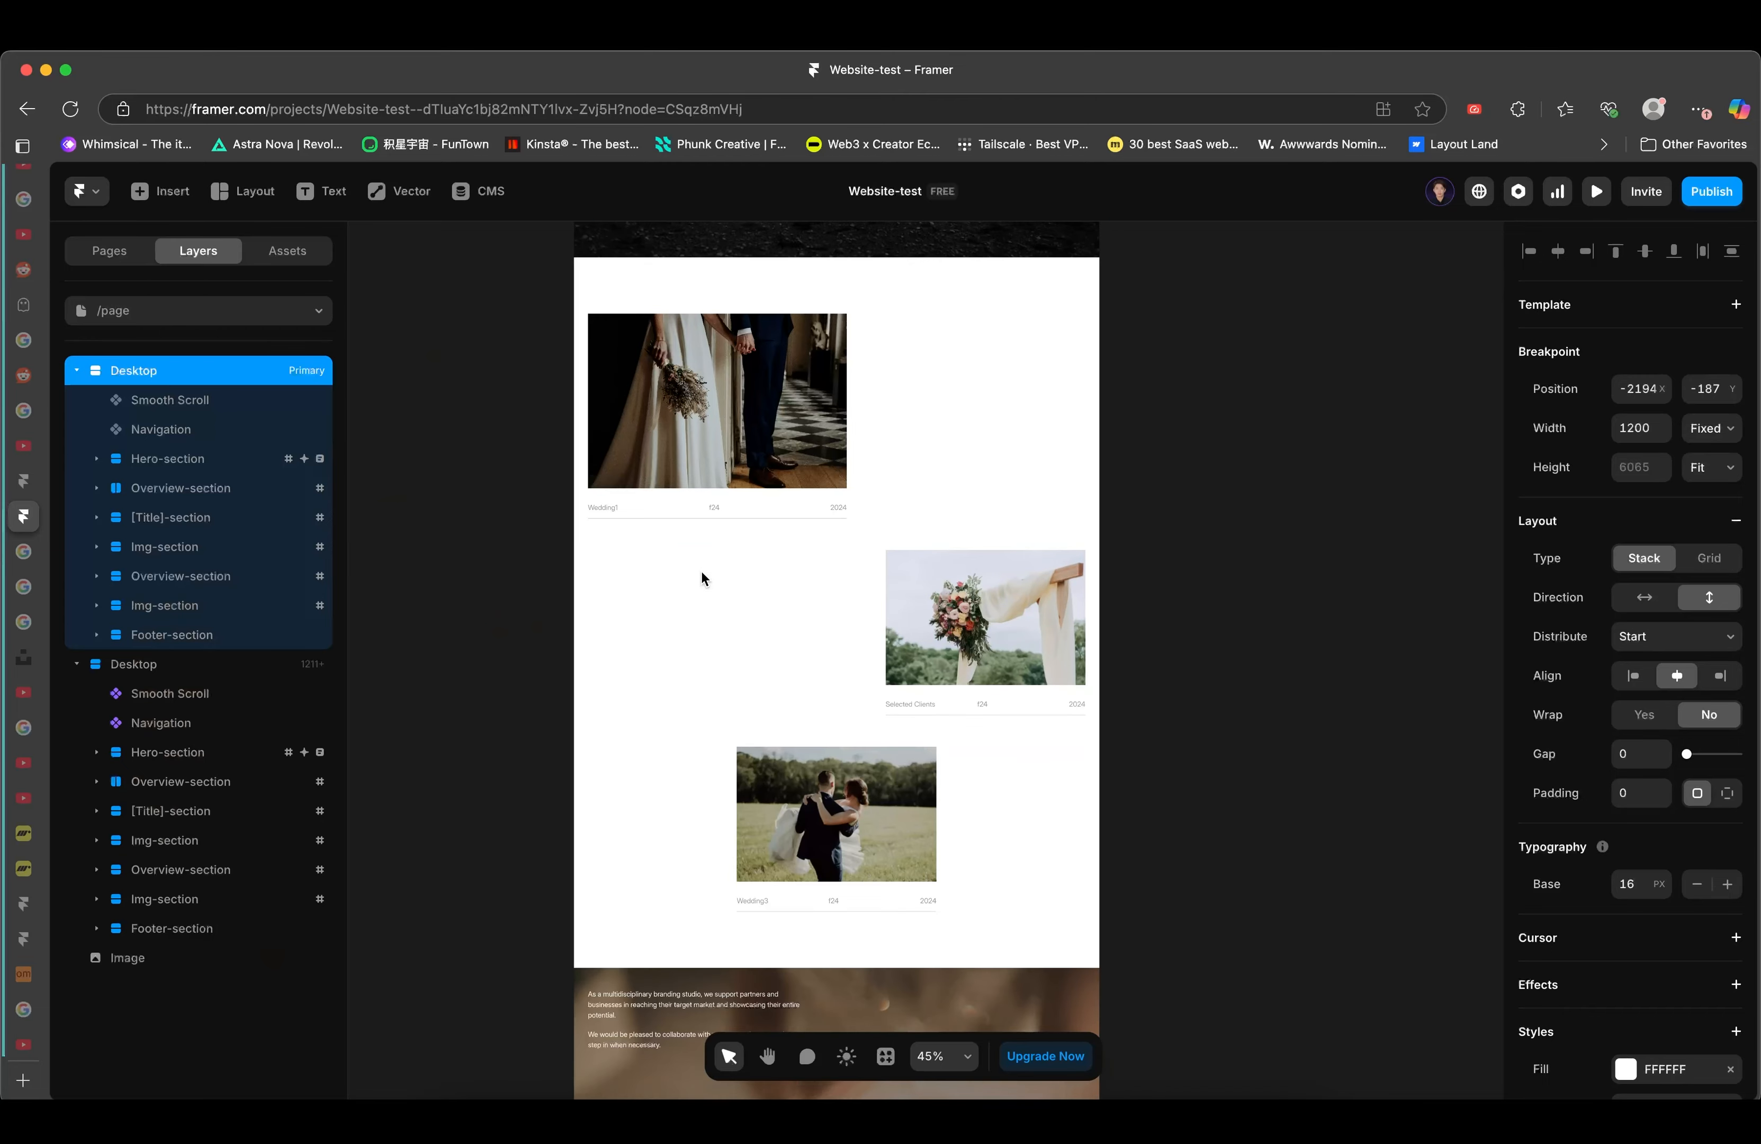
{"action": "scroll", "coordinate": [701, 571], "scroll_direction": "up", "scroll_amount": 5}
{"action": "scroll", "coordinate": [711, 735], "scroll_direction": "down", "scroll_amount": 10}
{"action": "scroll", "coordinate": [720, 774], "scroll_direction": "up", "scroll_amount": 5}
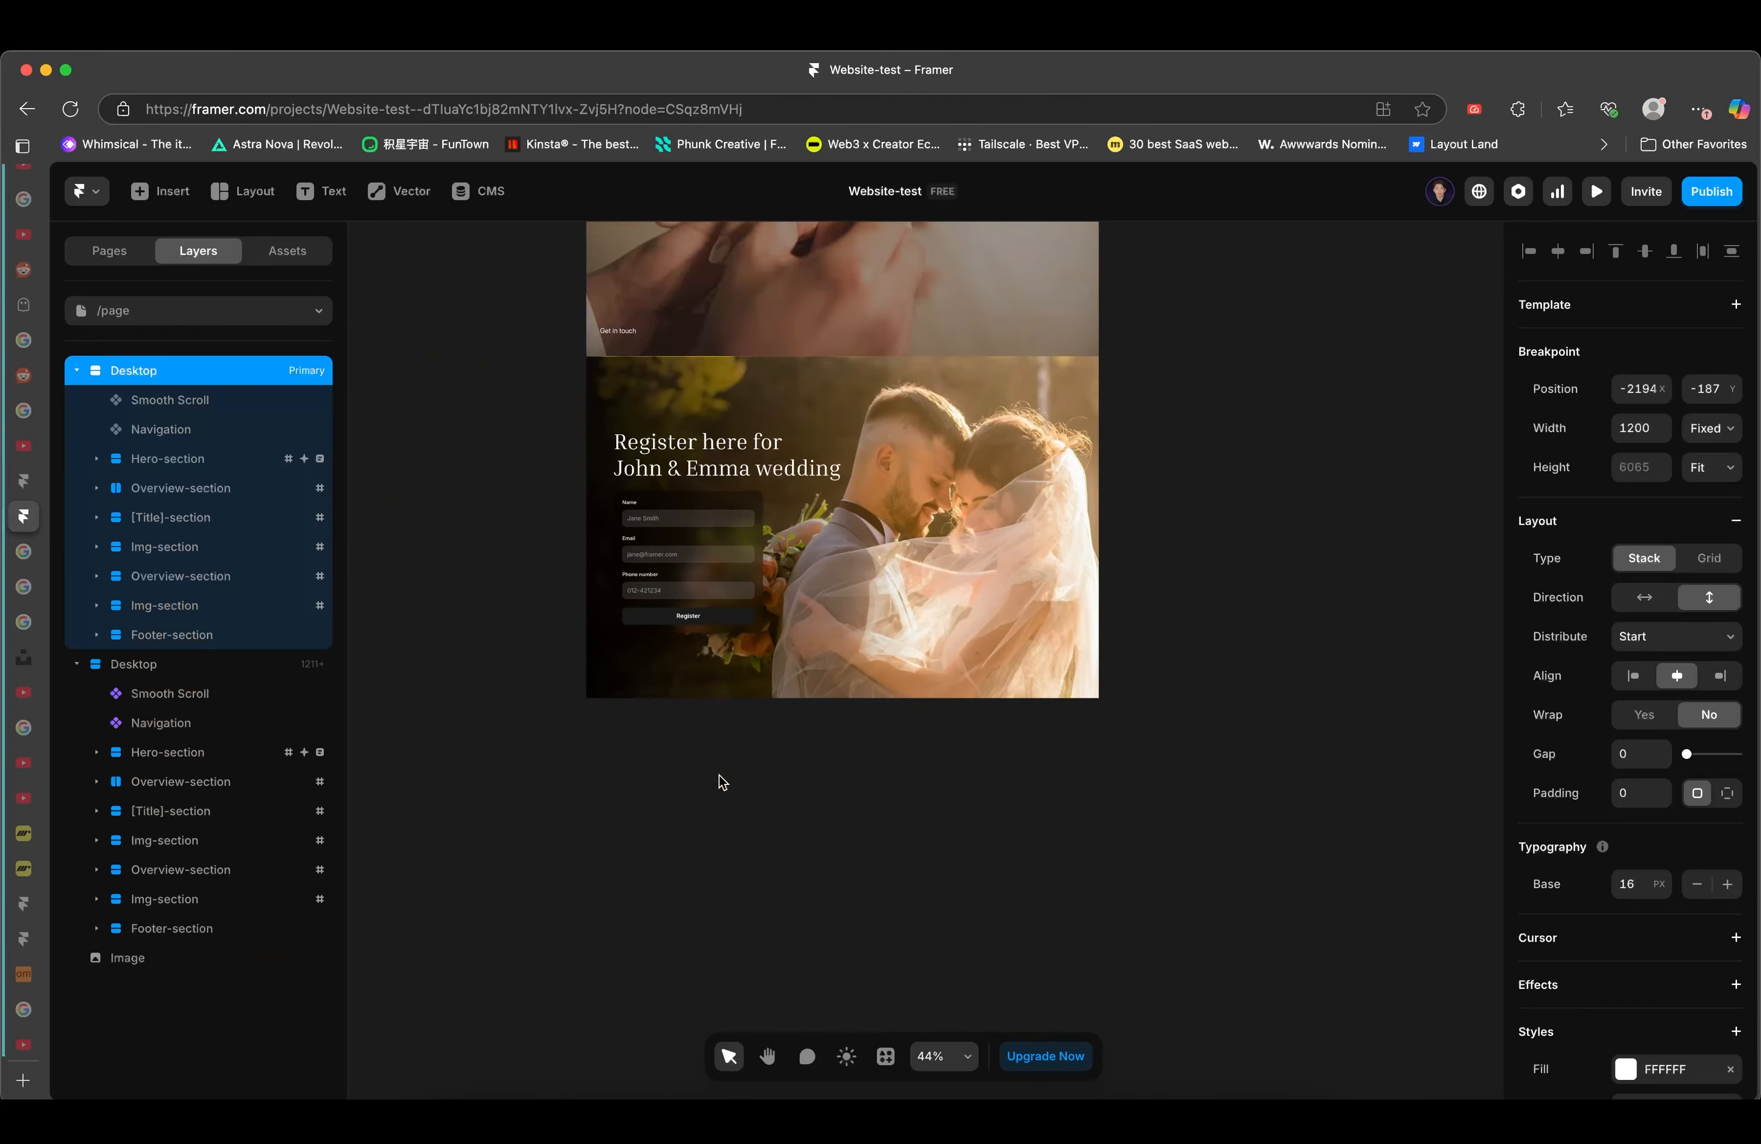
{"action": "scroll", "coordinate": [719, 775], "scroll_direction": "up", "scroll_amount": 2}
{"action": "left_click", "coordinate": [997, 486]}
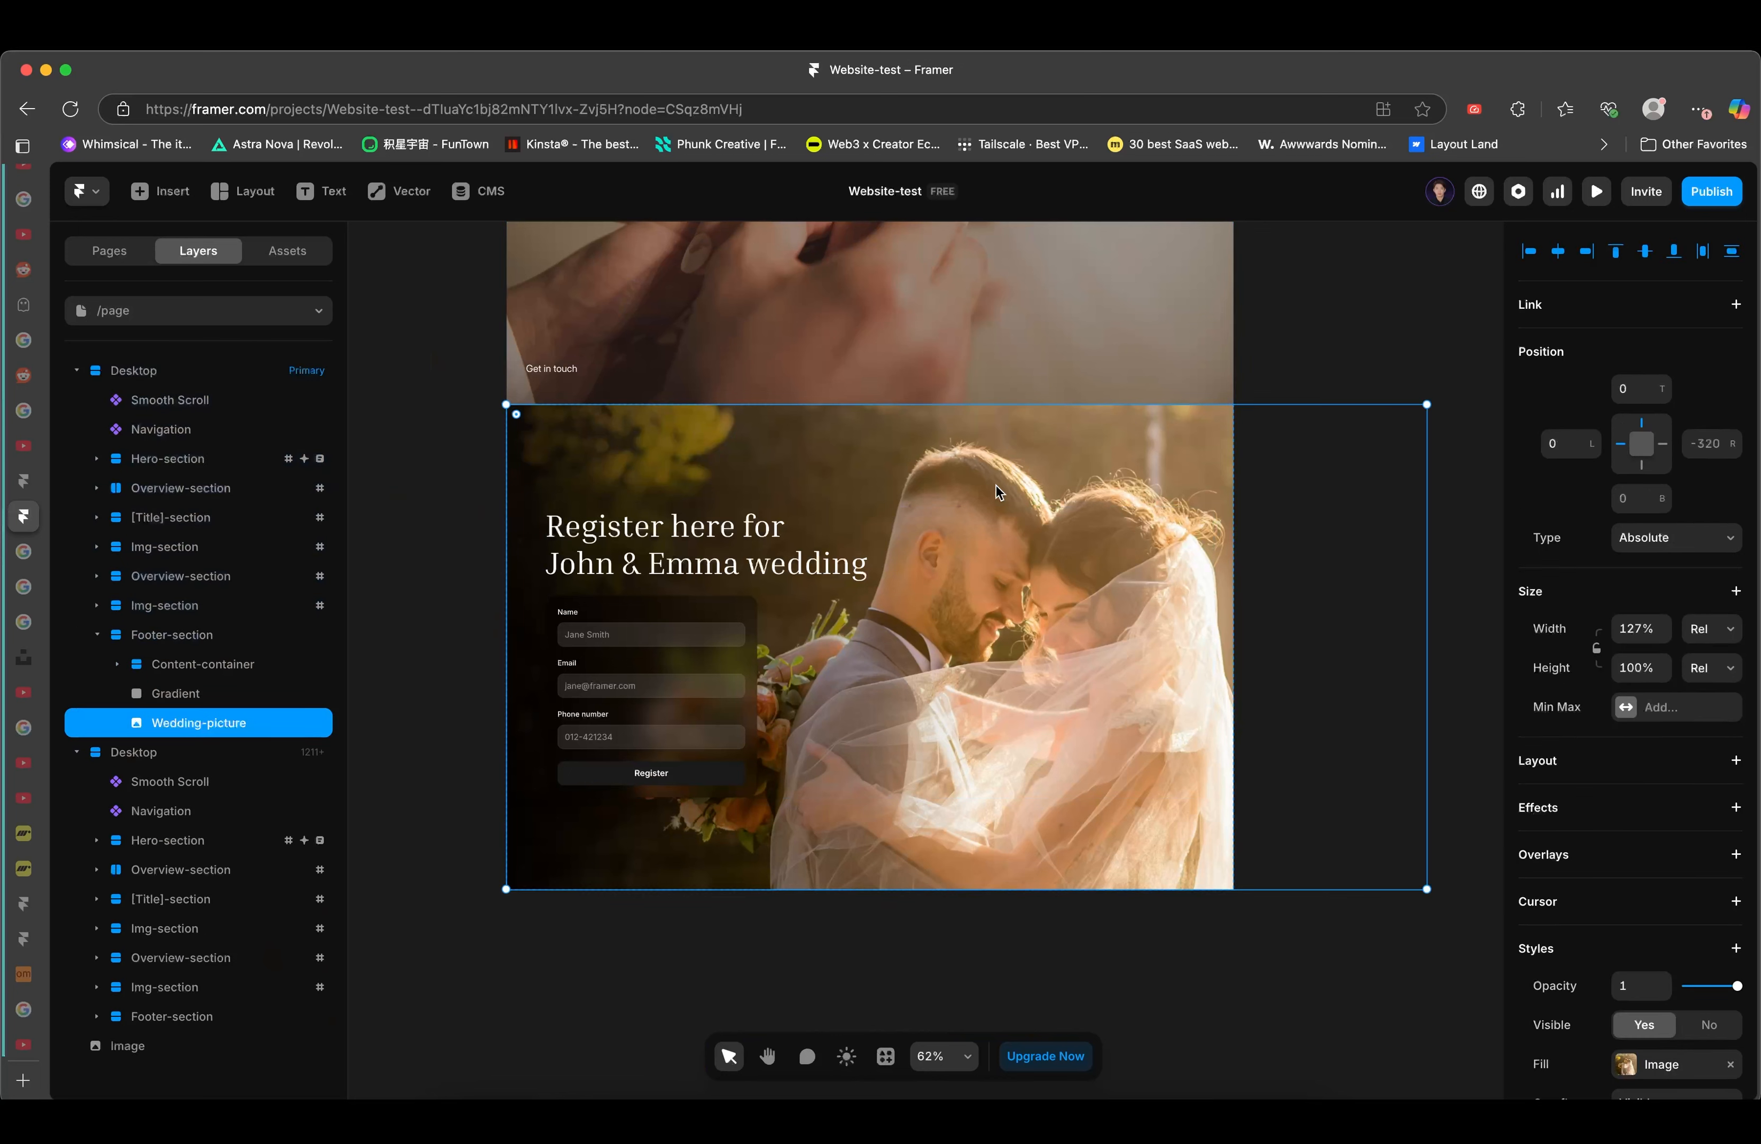
{"action": "left_click", "coordinate": [247, 637]}
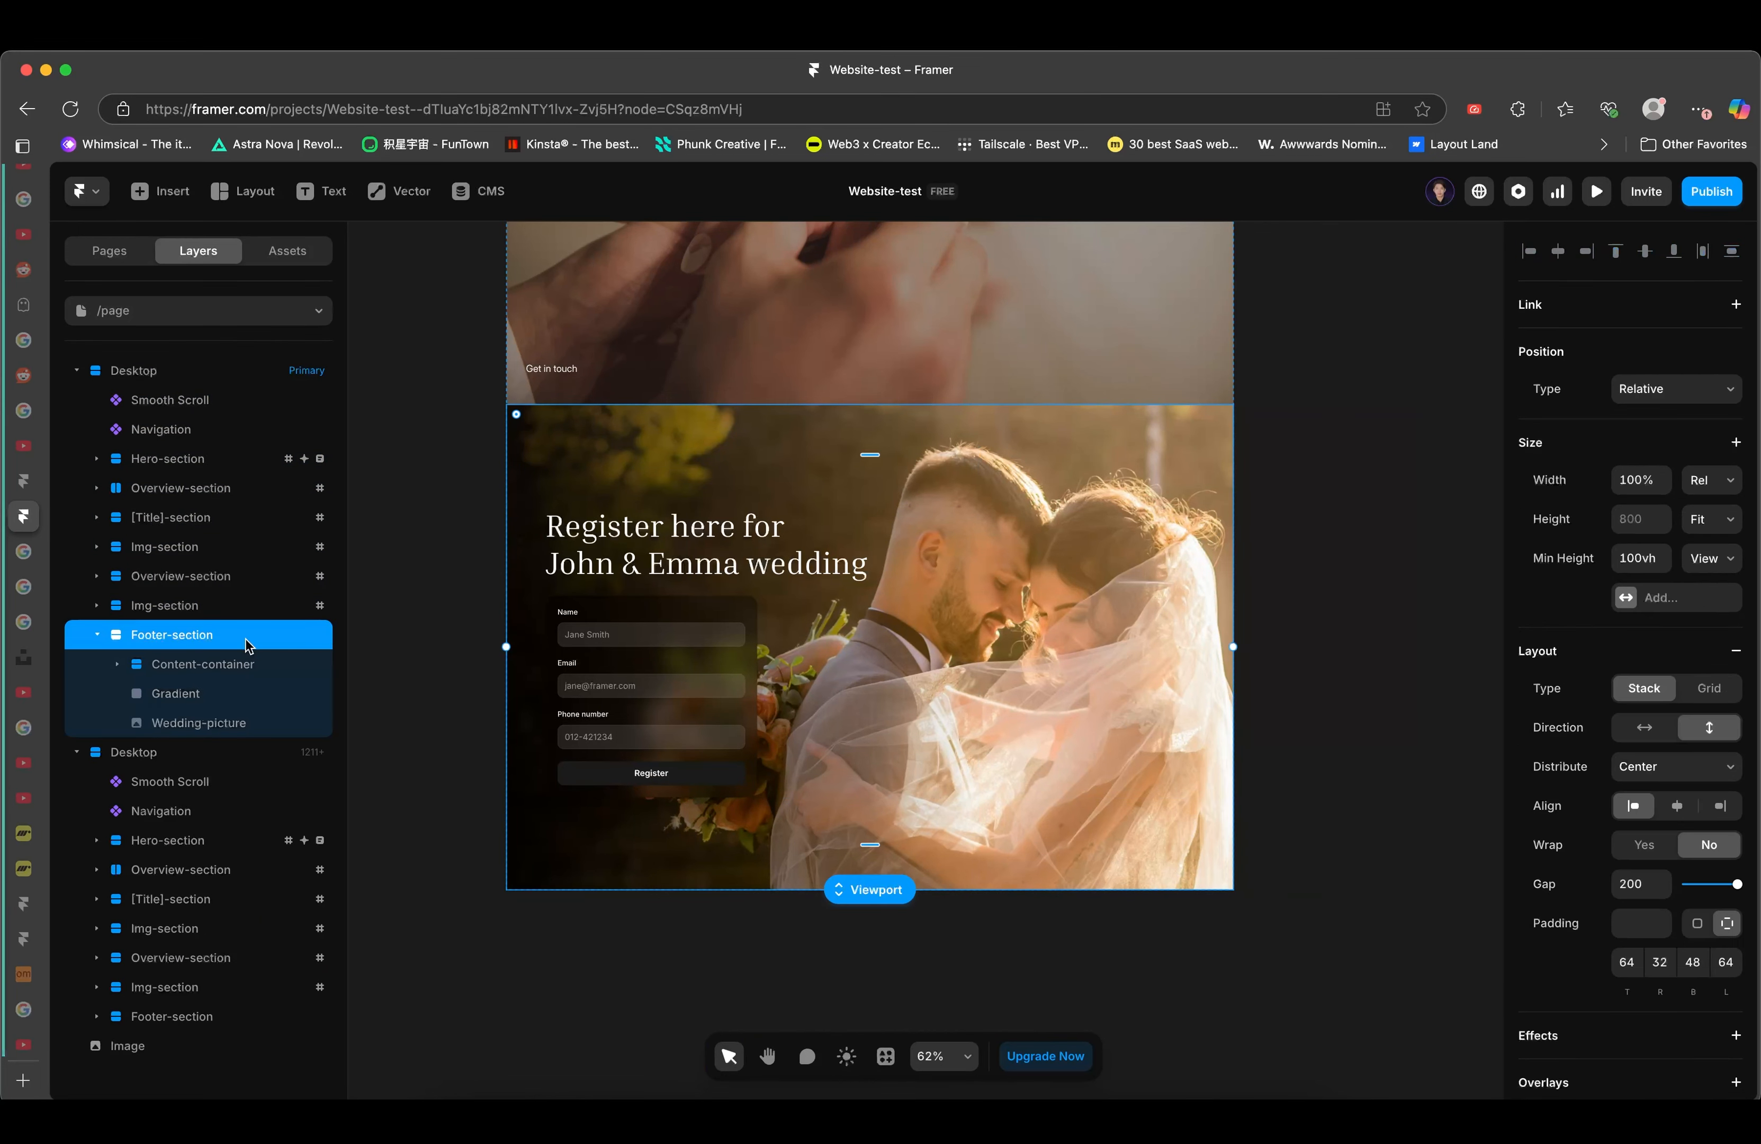
{"action": "left_click", "coordinate": [96, 636]}
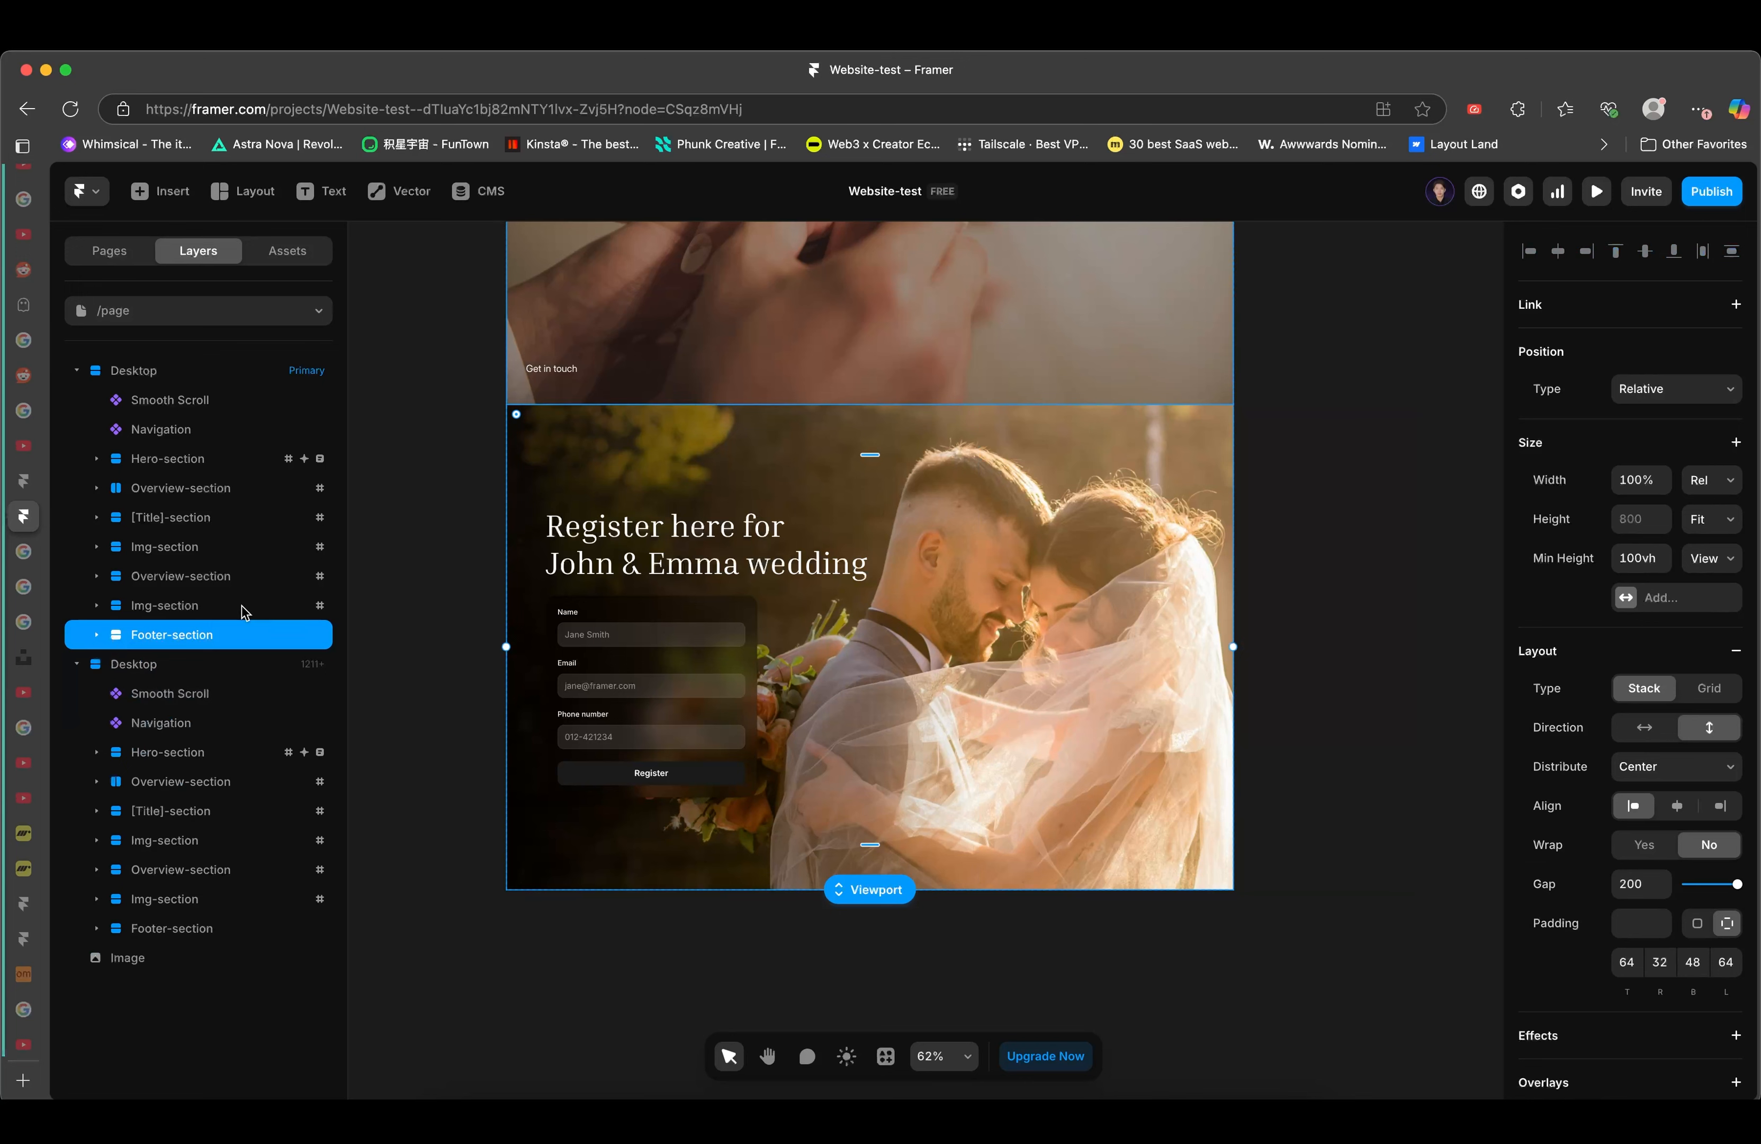
{"action": "key", "text": "super+d"}
{"action": "scroll", "coordinate": [731, 542], "scroll_direction": "down", "scroll_amount": 3}
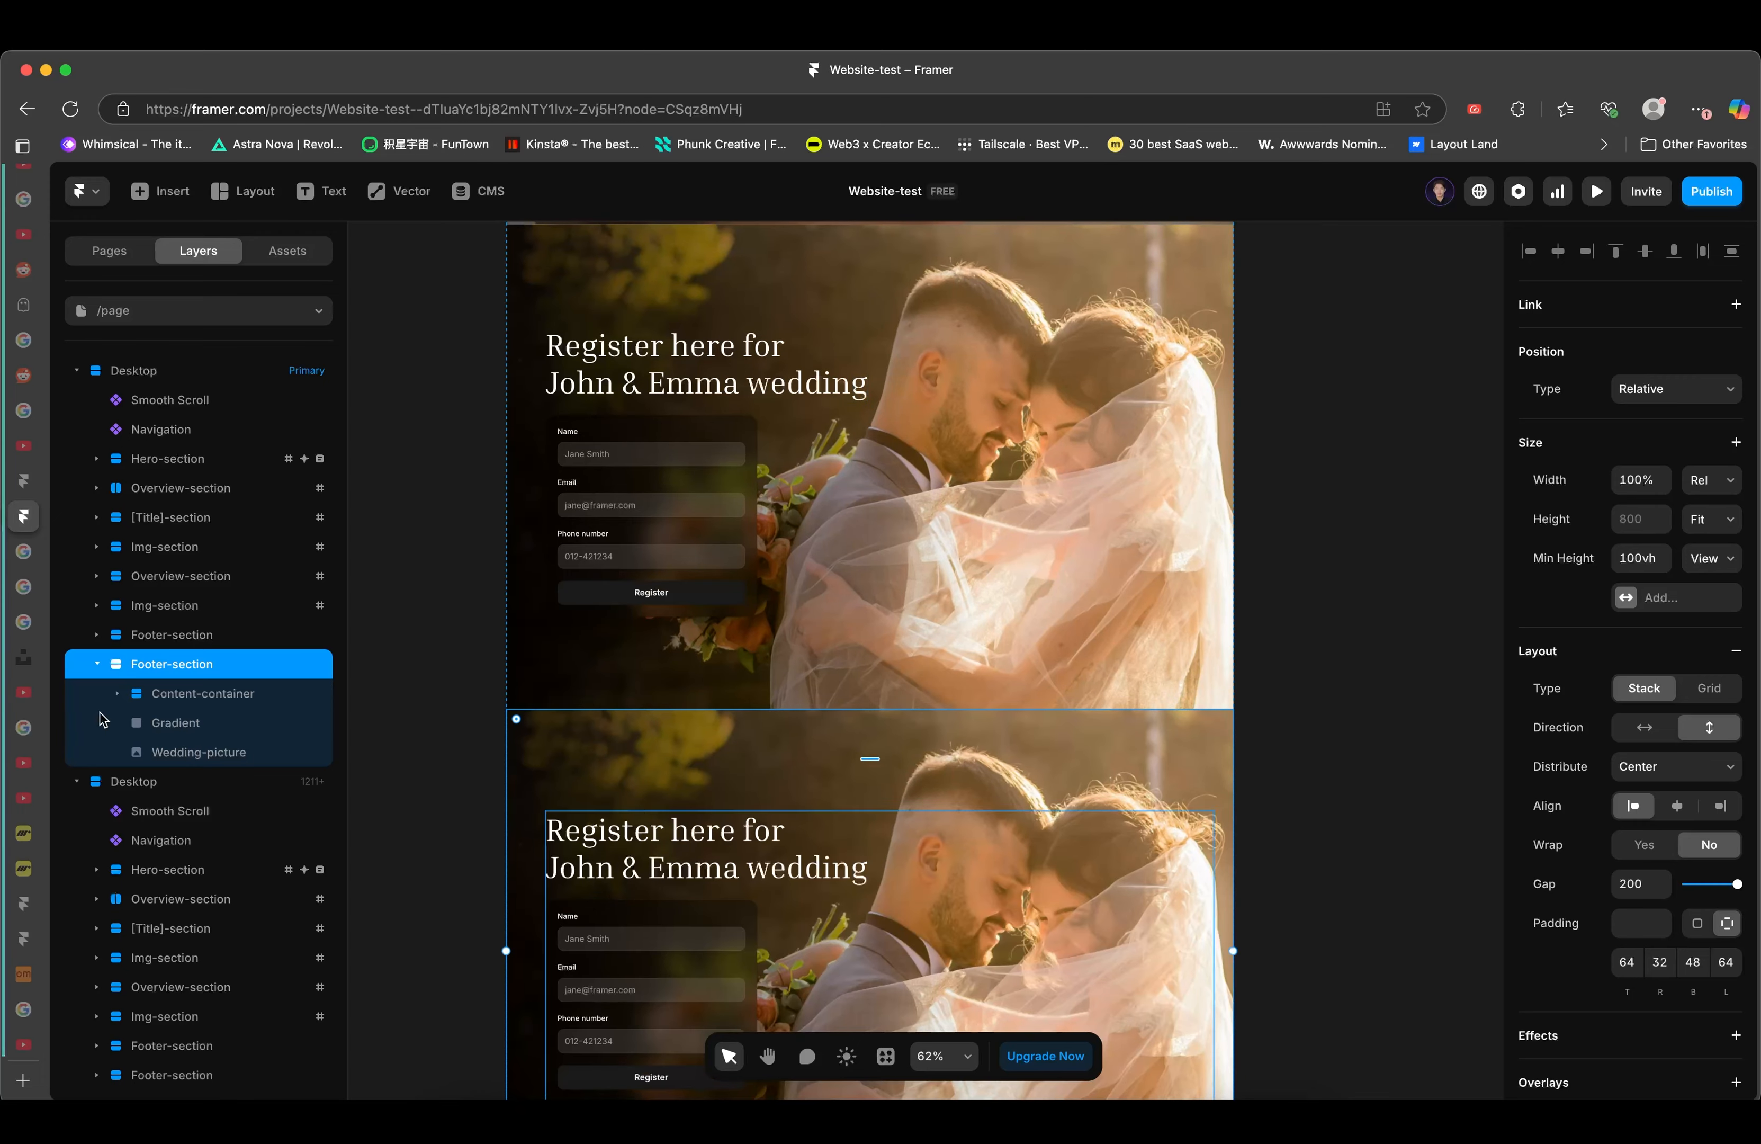
- Rename the duplicated footer layer in the primary Desktop breakpoint as Footer-placeholder-section
{"action": "left_click", "coordinate": [98, 664]}
{"action": "left_click", "coordinate": [183, 640]}
{"action": "left_click", "coordinate": [182, 668]}
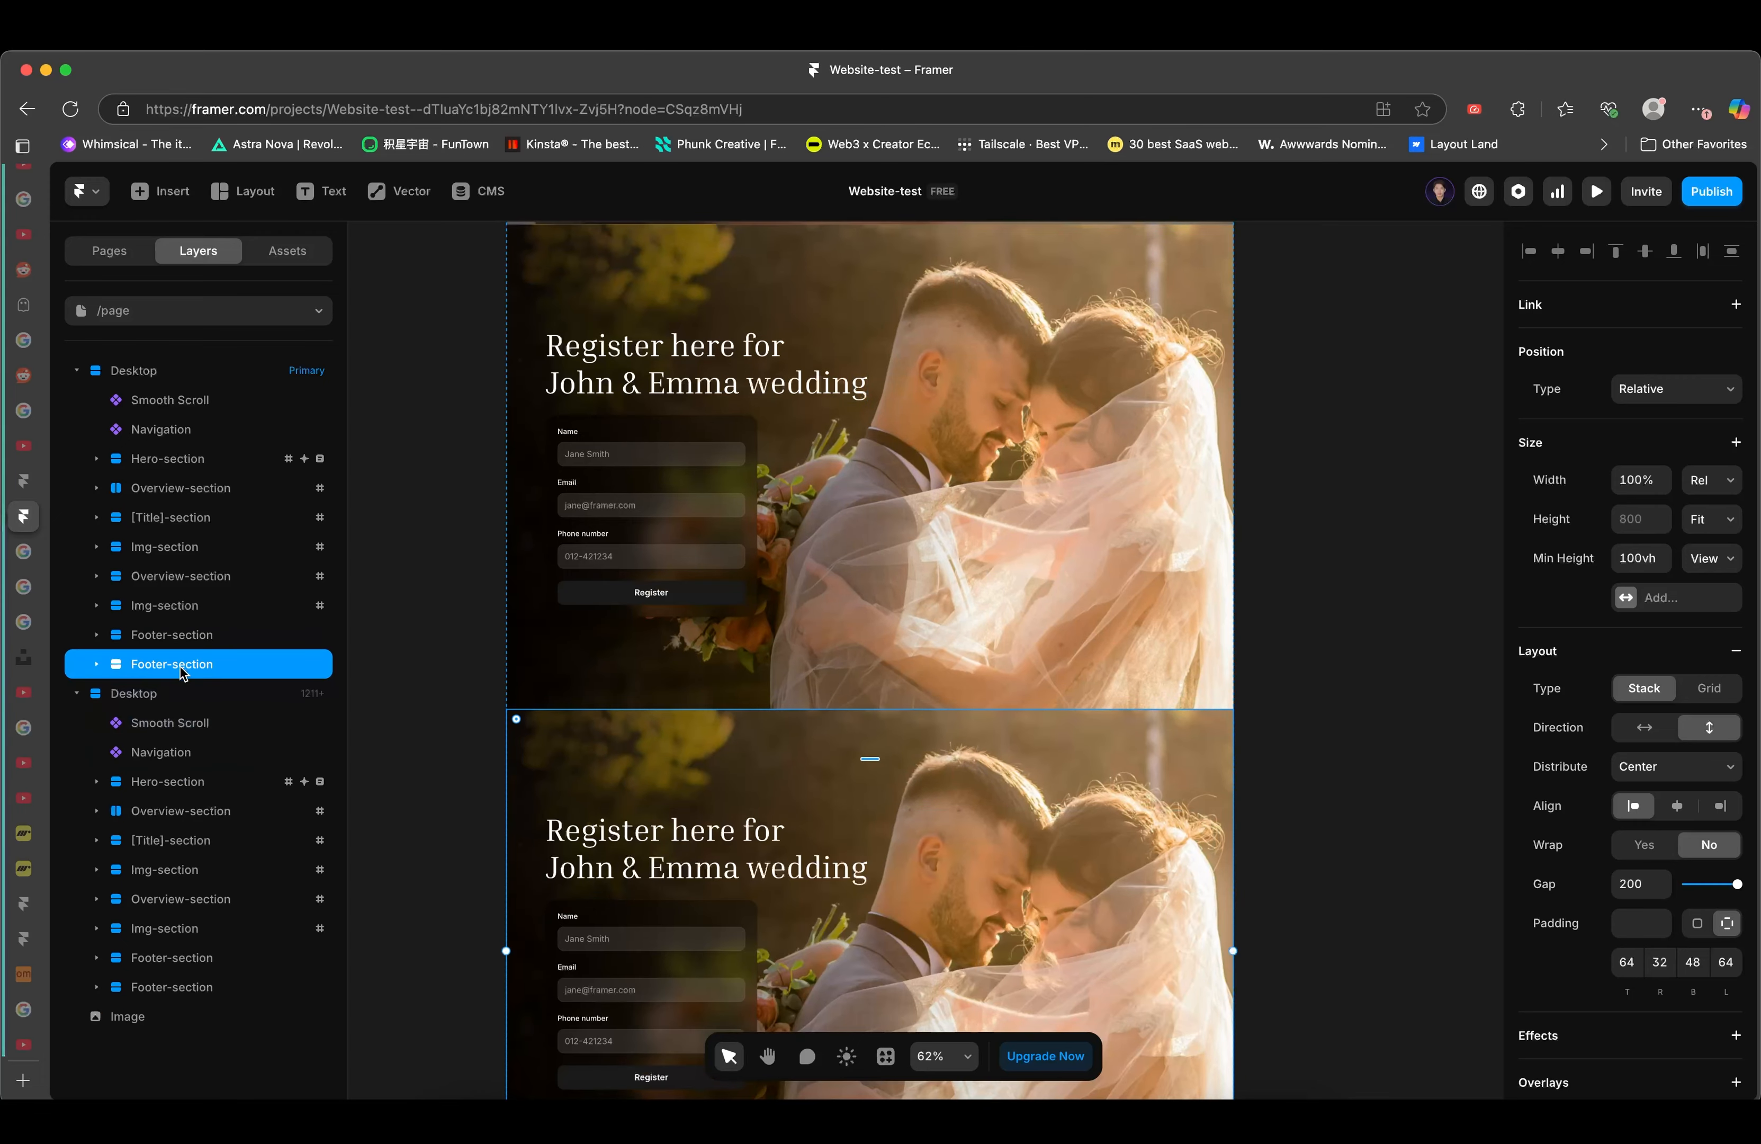
{"action": "left_click", "coordinate": [192, 638]}
{"action": "left_click", "coordinate": [194, 667]}
{"action": "double_click", "coordinate": [174, 669]}
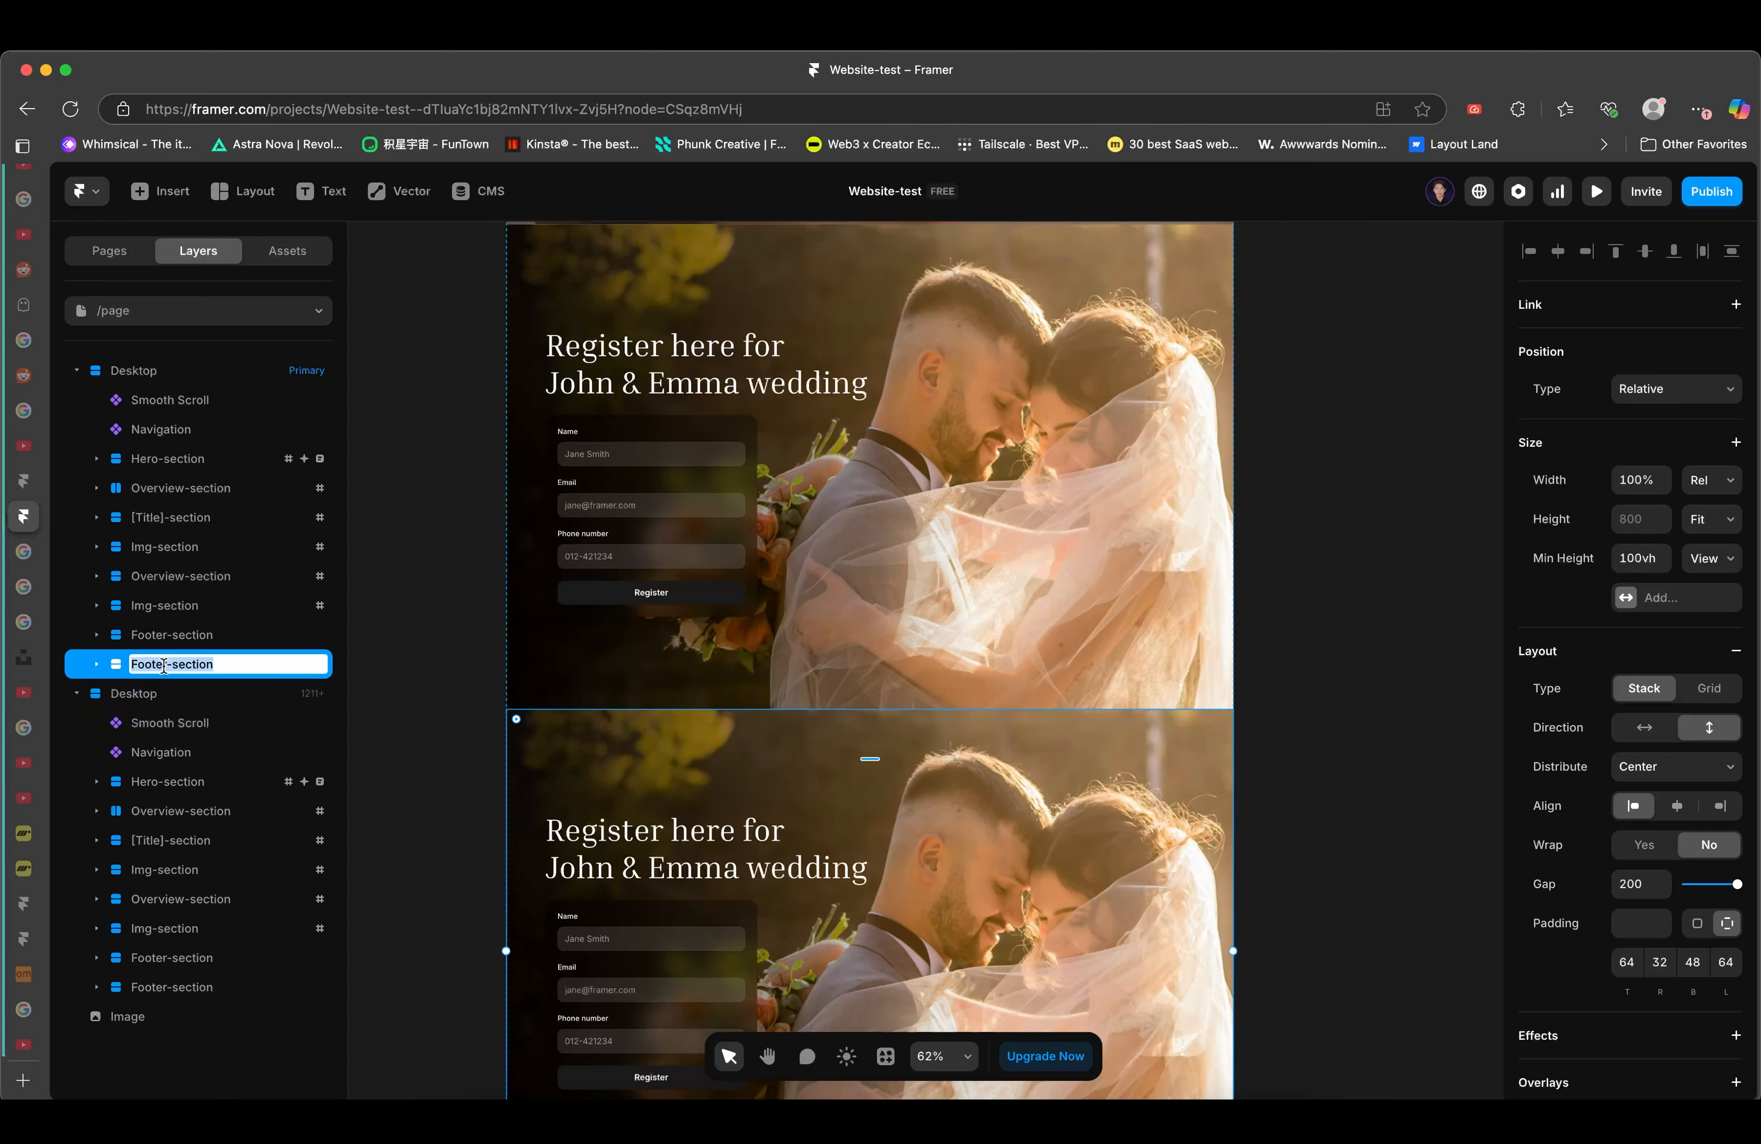
{"action": "left_click", "coordinate": [171, 664]}
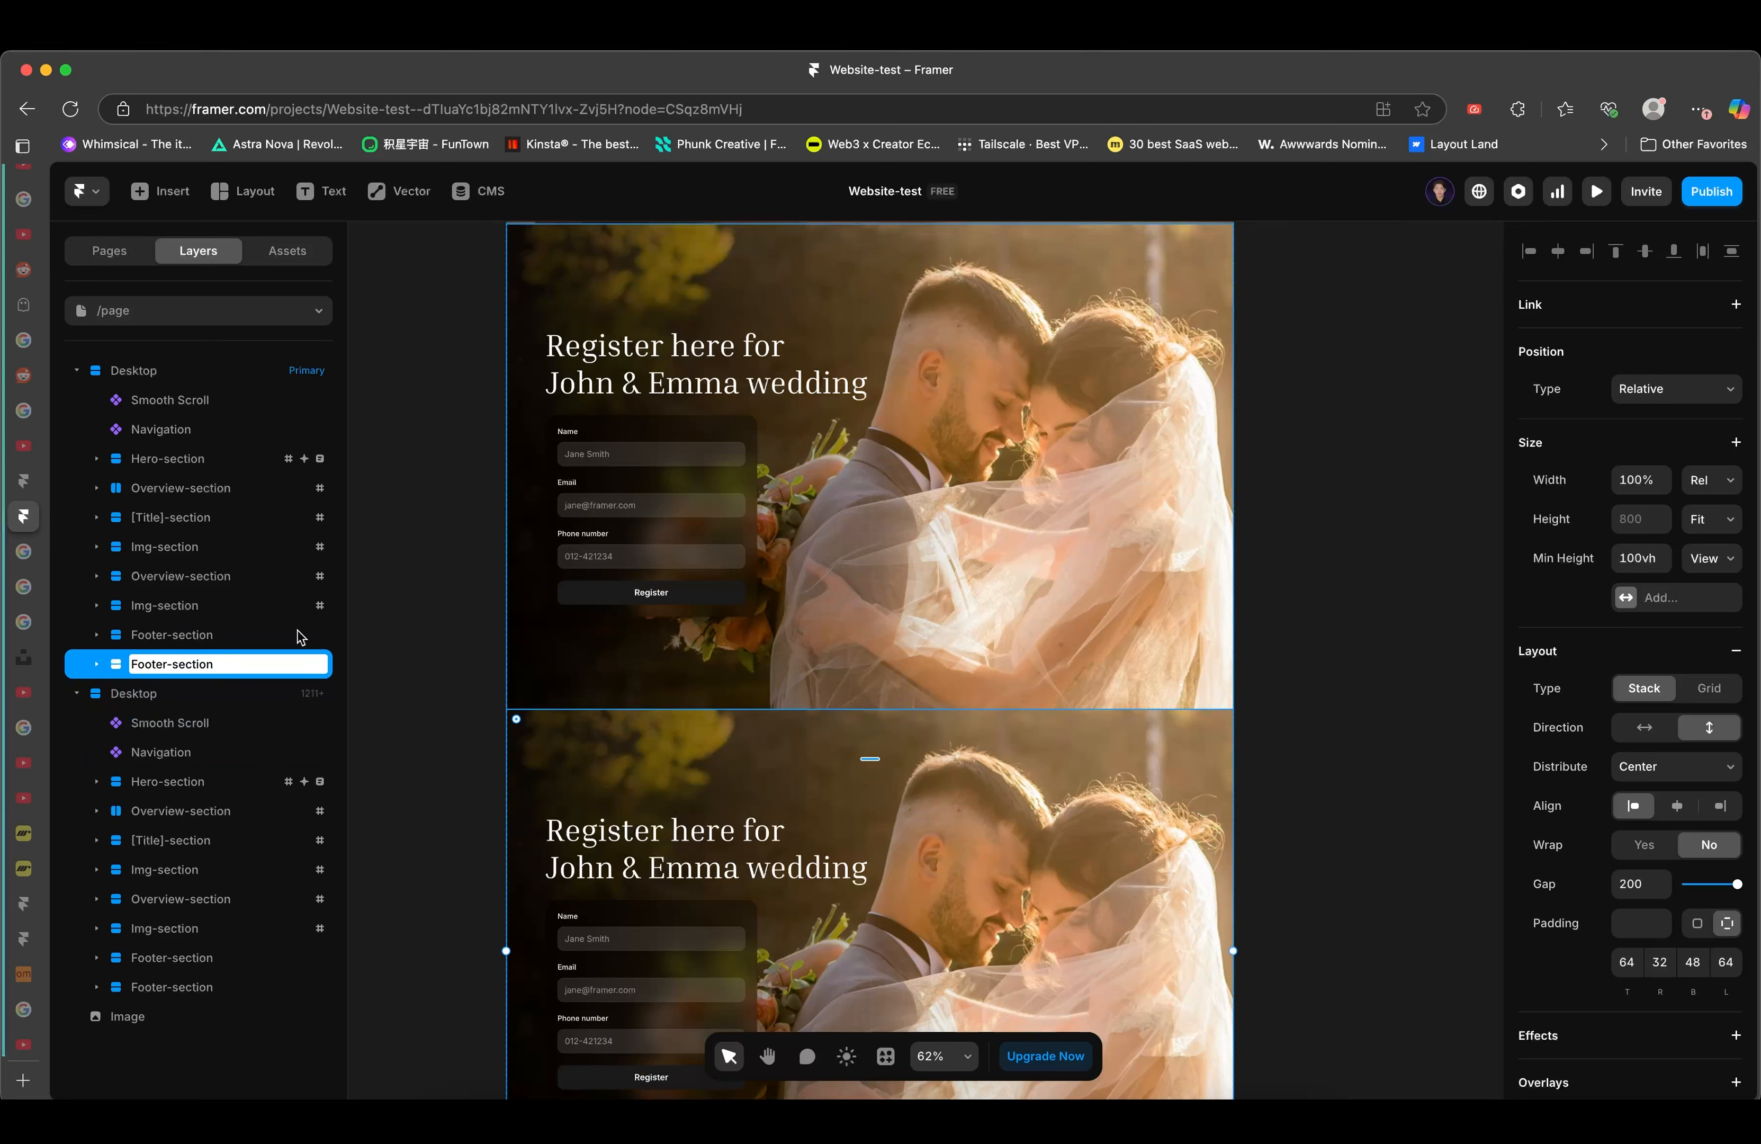
{"action": "key", "text": "ctrl+space"}
{"action": "type", "text": "placeholder-"}
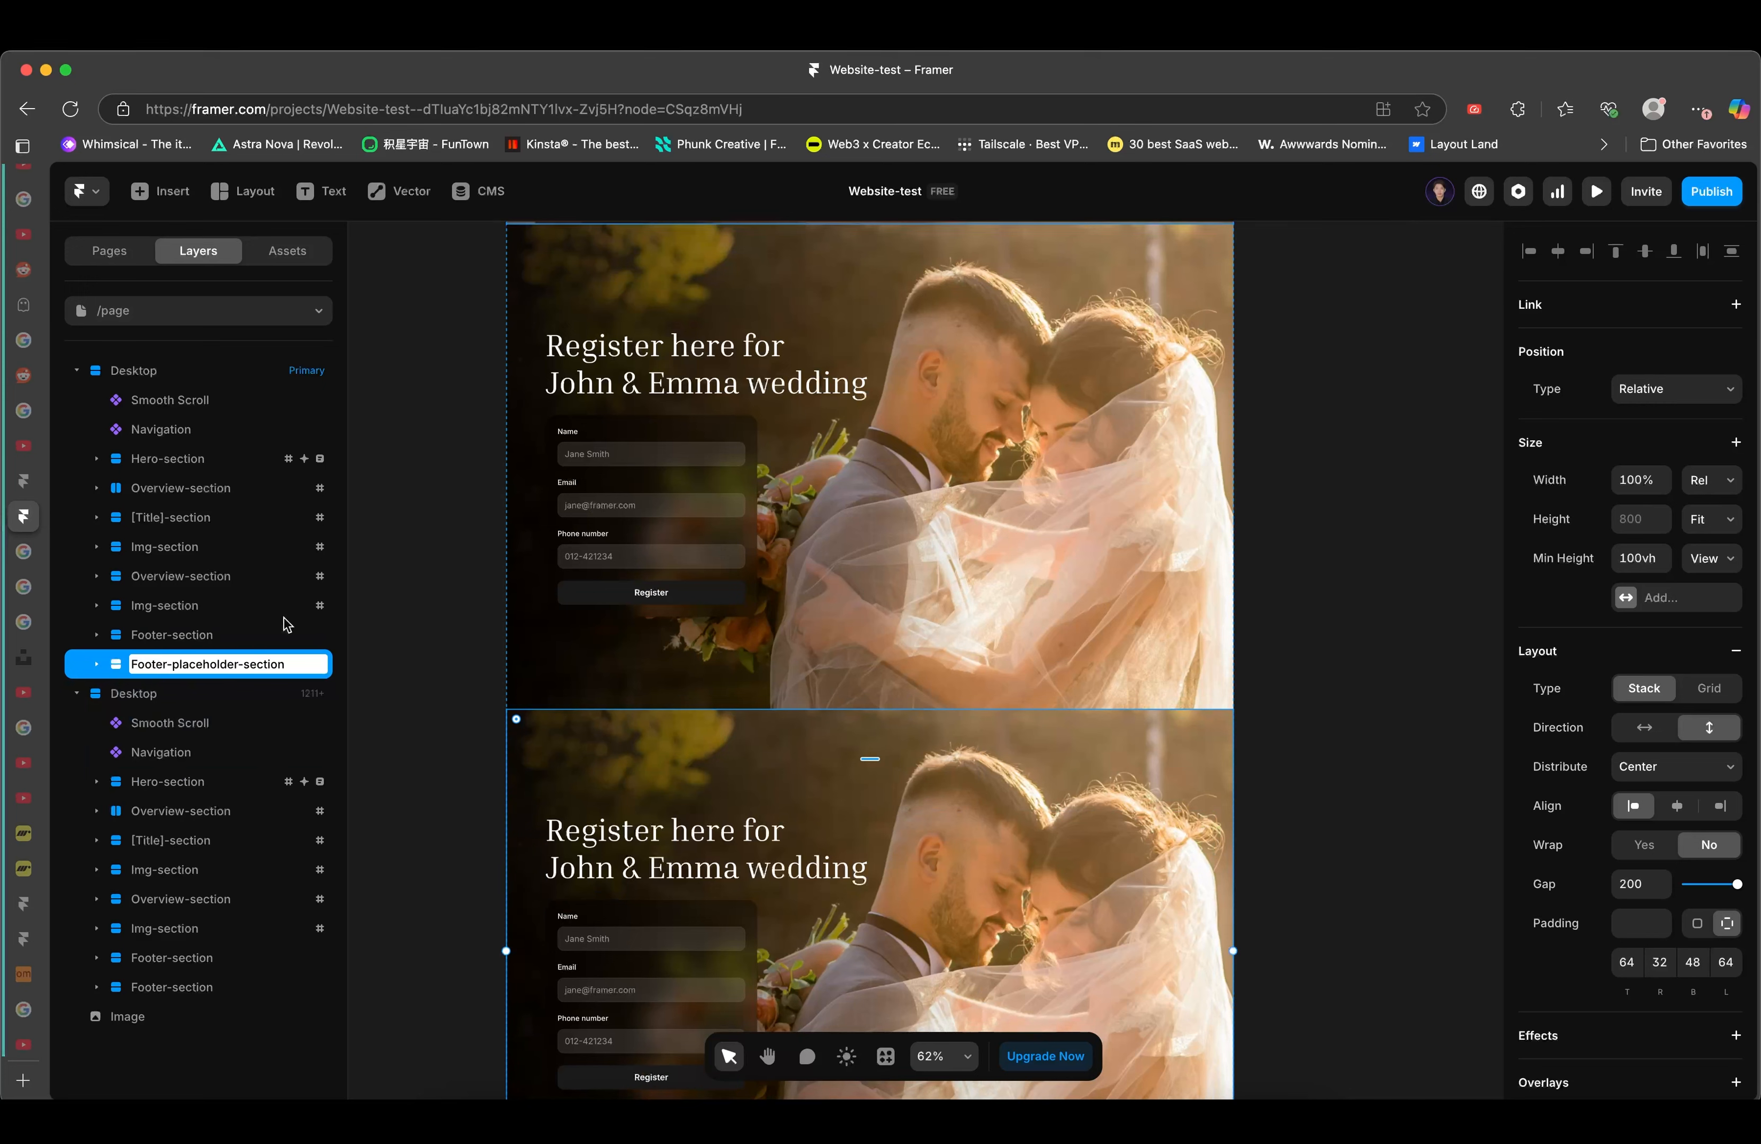
{"action": "left_click", "coordinate": [109, 665]}
{"action": "left_click", "coordinate": [99, 666]}
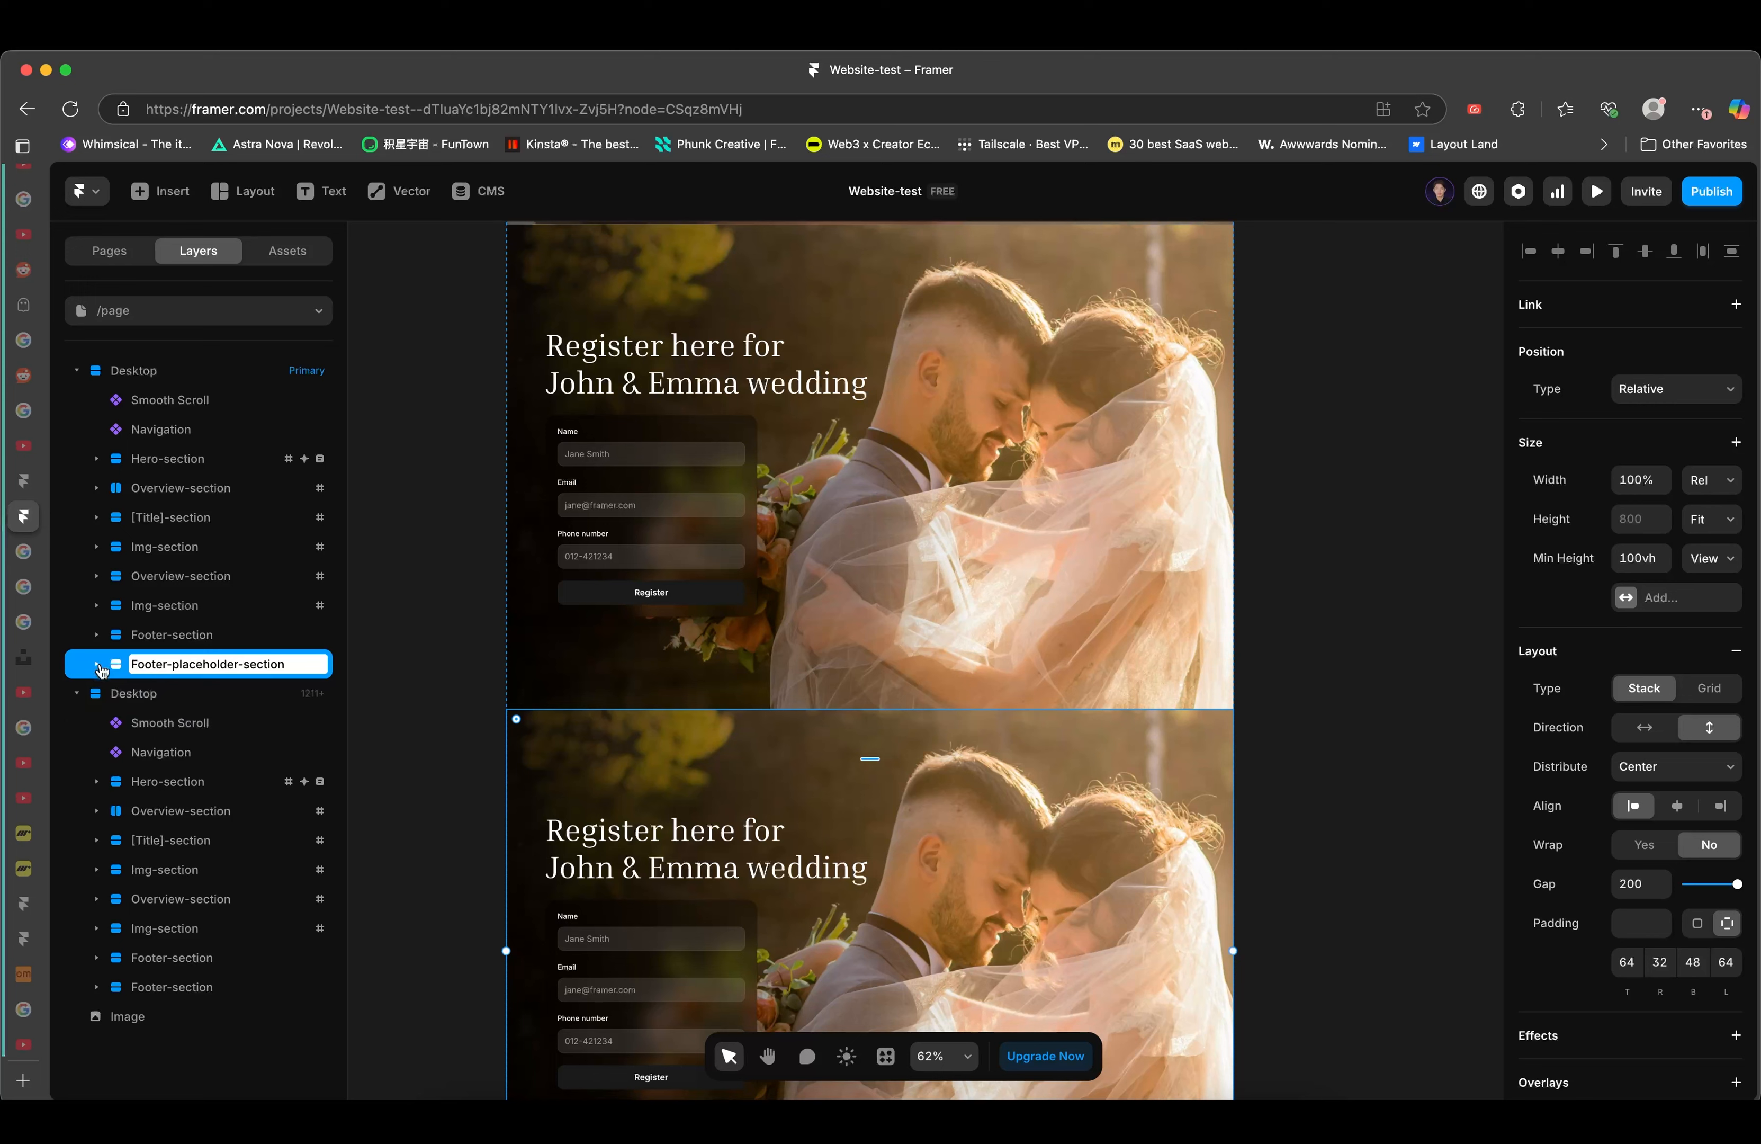
{"action": "key", "text": "Return"}
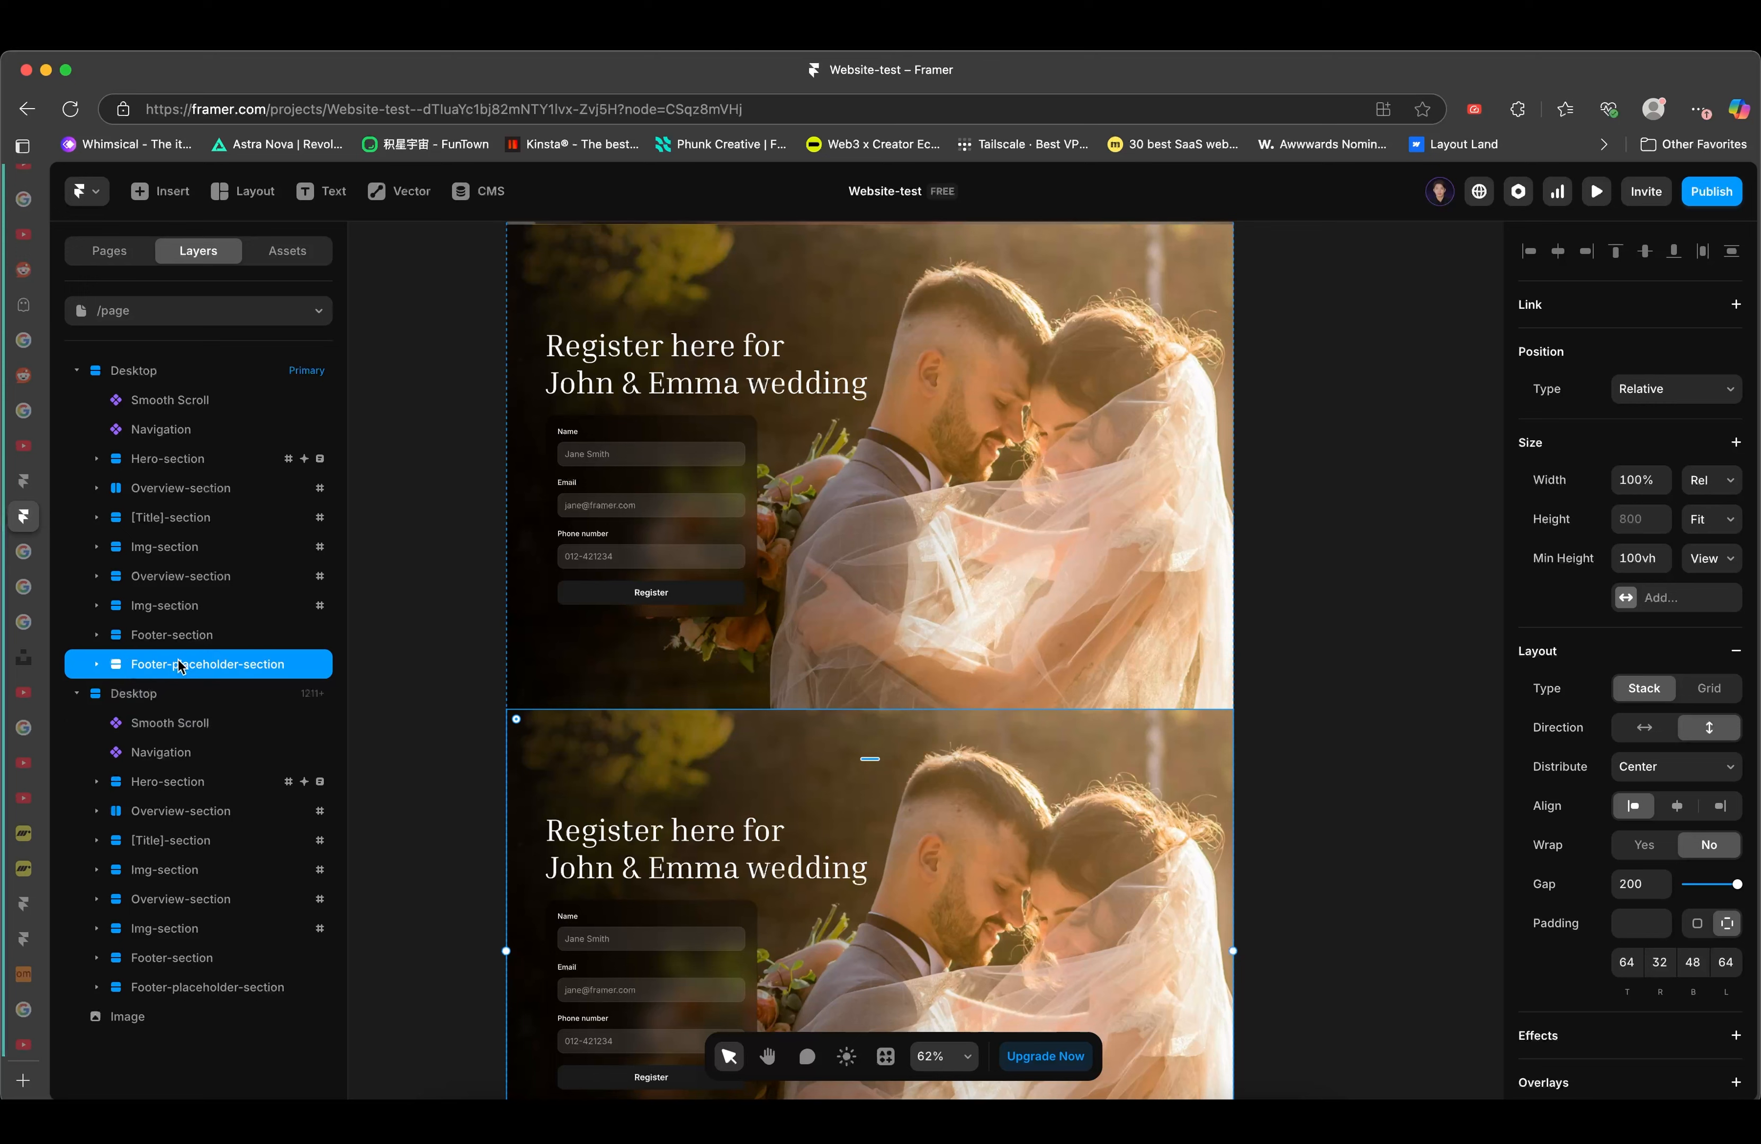
- Move Footer-placeholder-section above Footer-section in the primary Desktop layer order
{"action": "left_click_drag", "start_coordinate": [179, 665], "coordinate": [176, 625]}
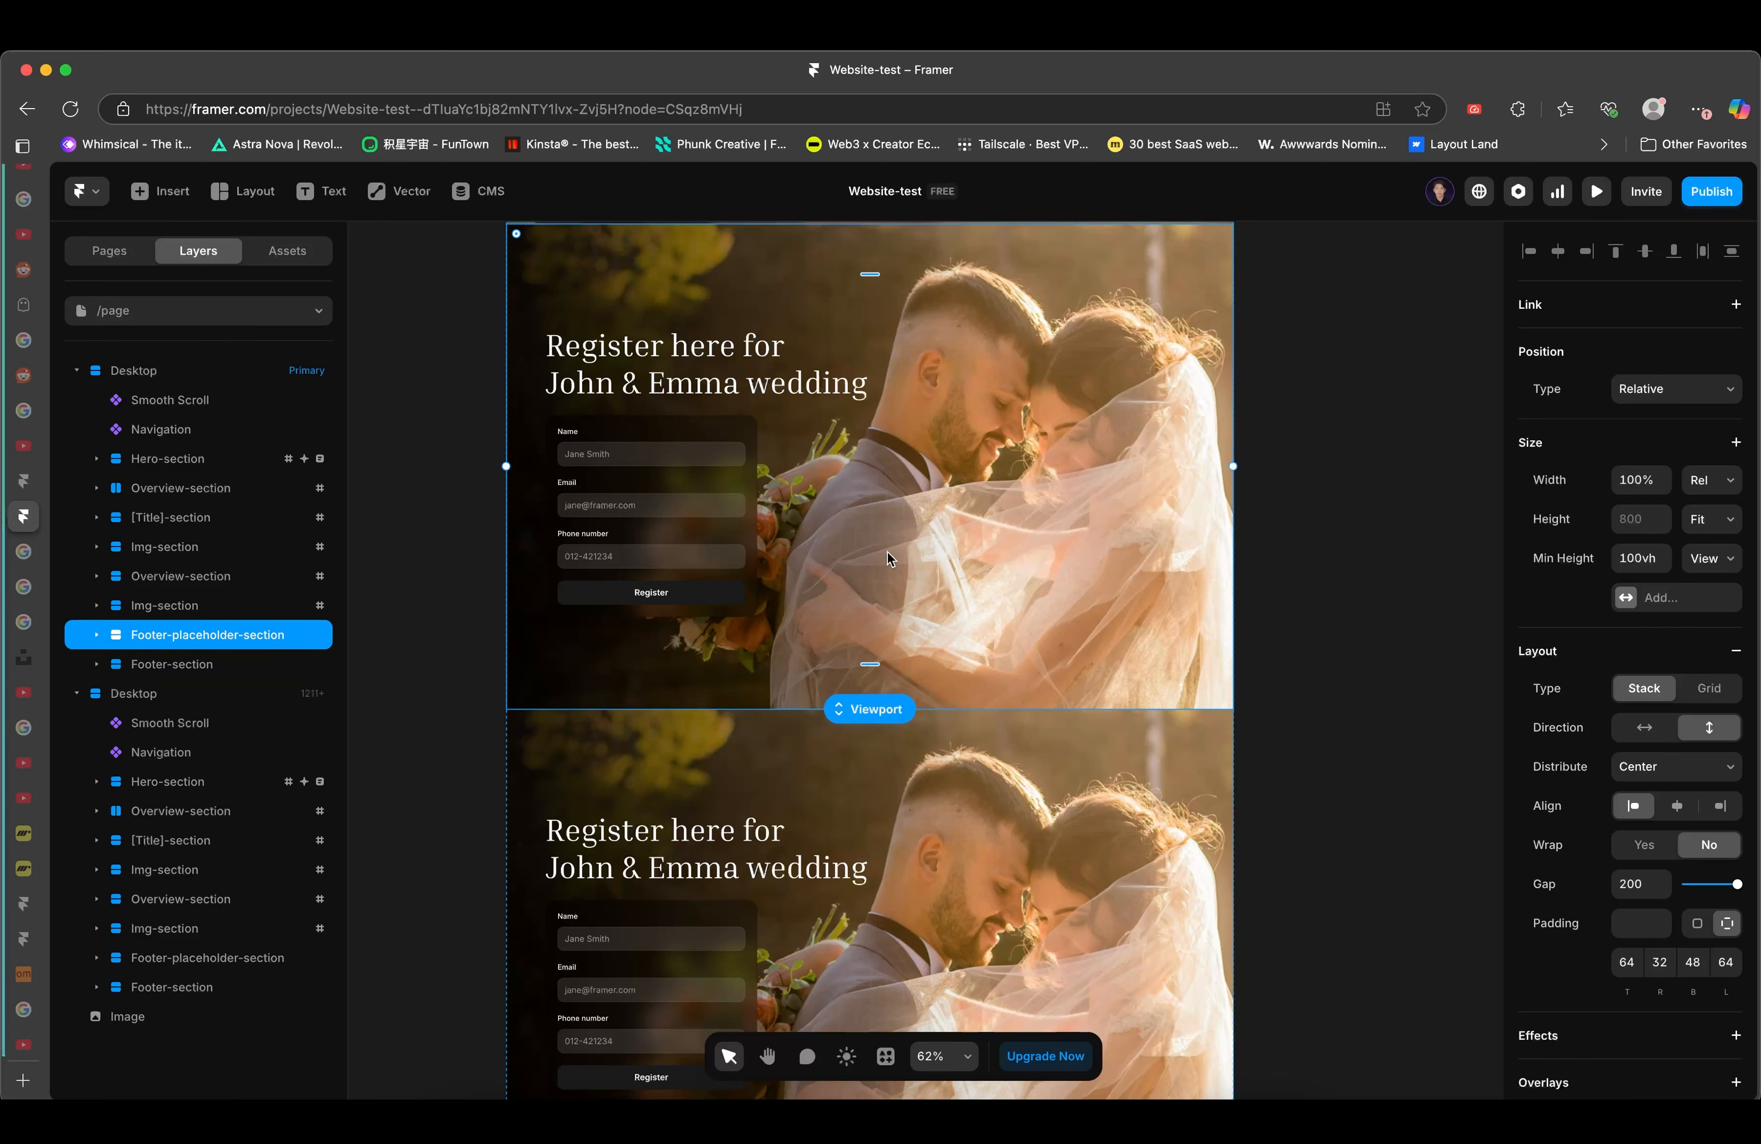
{"action": "scroll", "coordinate": [1408, 511], "scroll_direction": "up", "scroll_amount": 3}
{"action": "scroll", "coordinate": [1274, 500], "scroll_direction": "down", "scroll_amount": 1}
{"action": "scroll", "coordinate": [1274, 500], "scroll_direction": "down", "scroll_amount": 2}
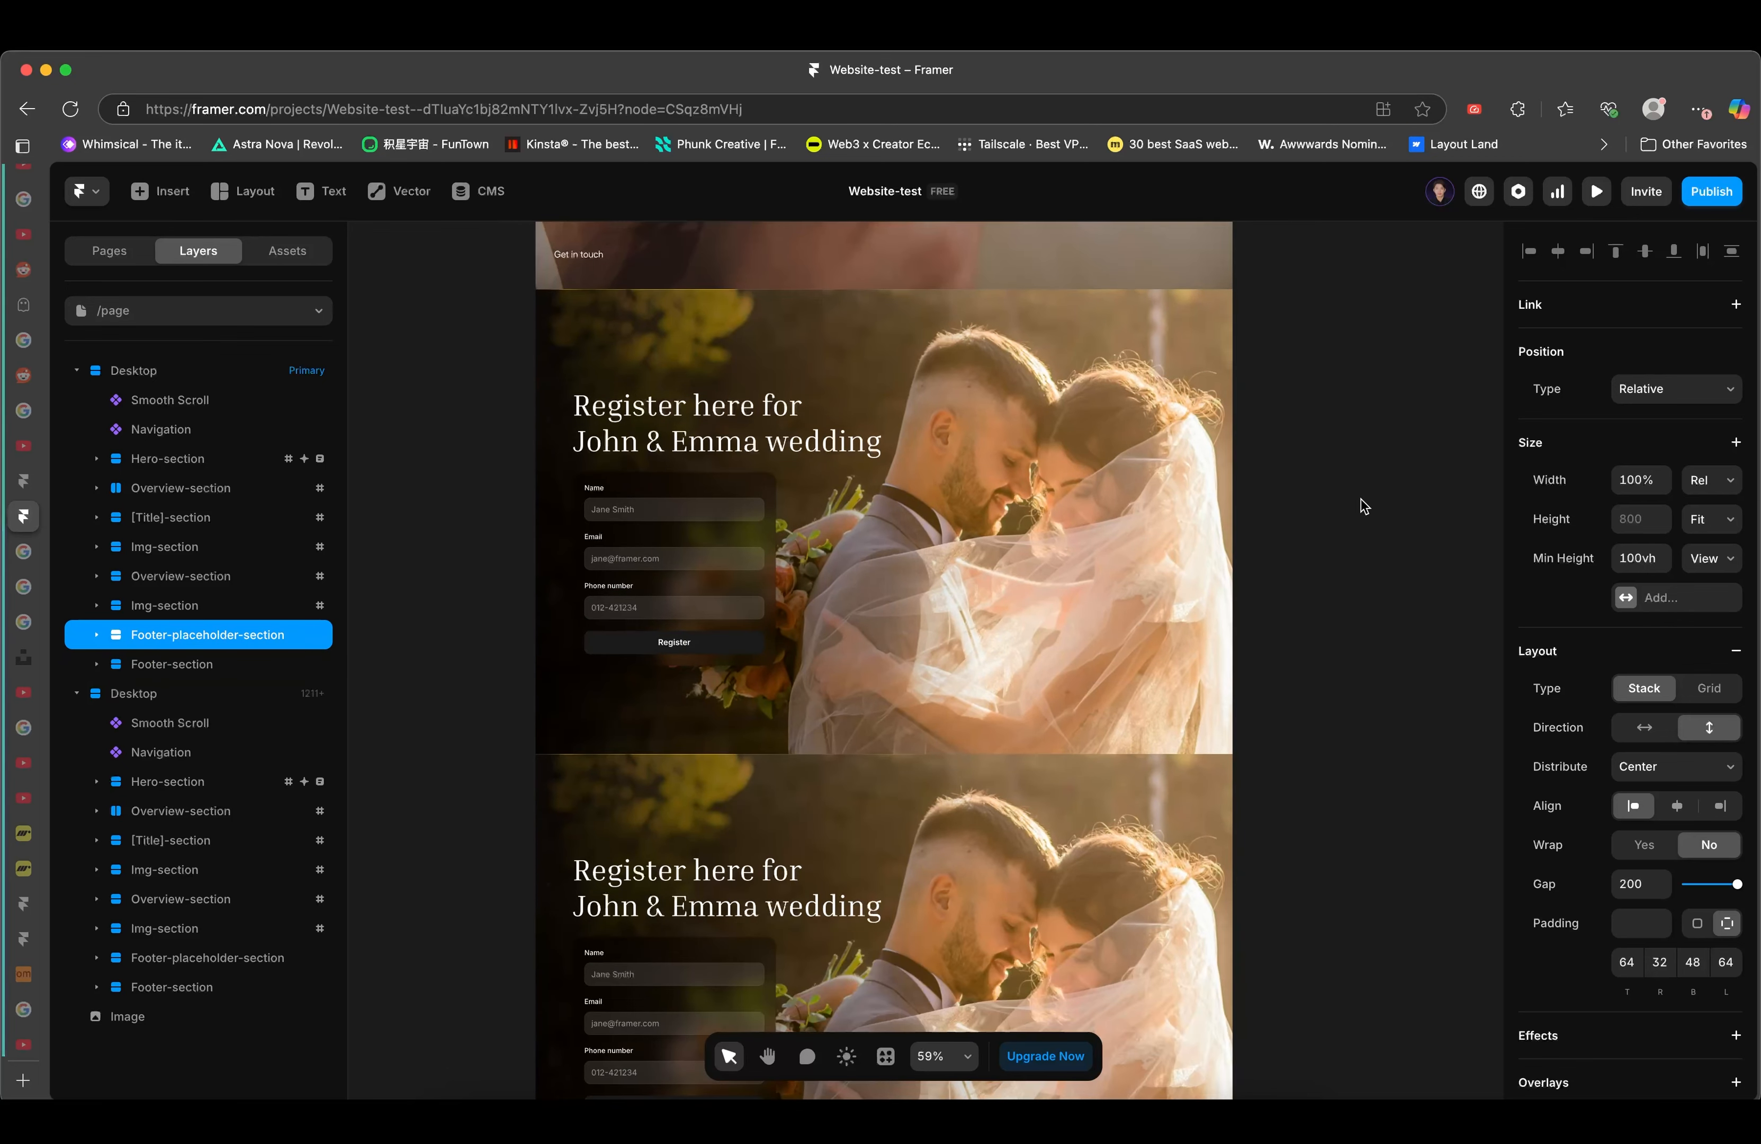
- Delete the Content-container, Gradient and Wedding-picture layers inside Footer-placeholder-section, keeping the section itself
{"action": "left_click", "coordinate": [97, 634]}
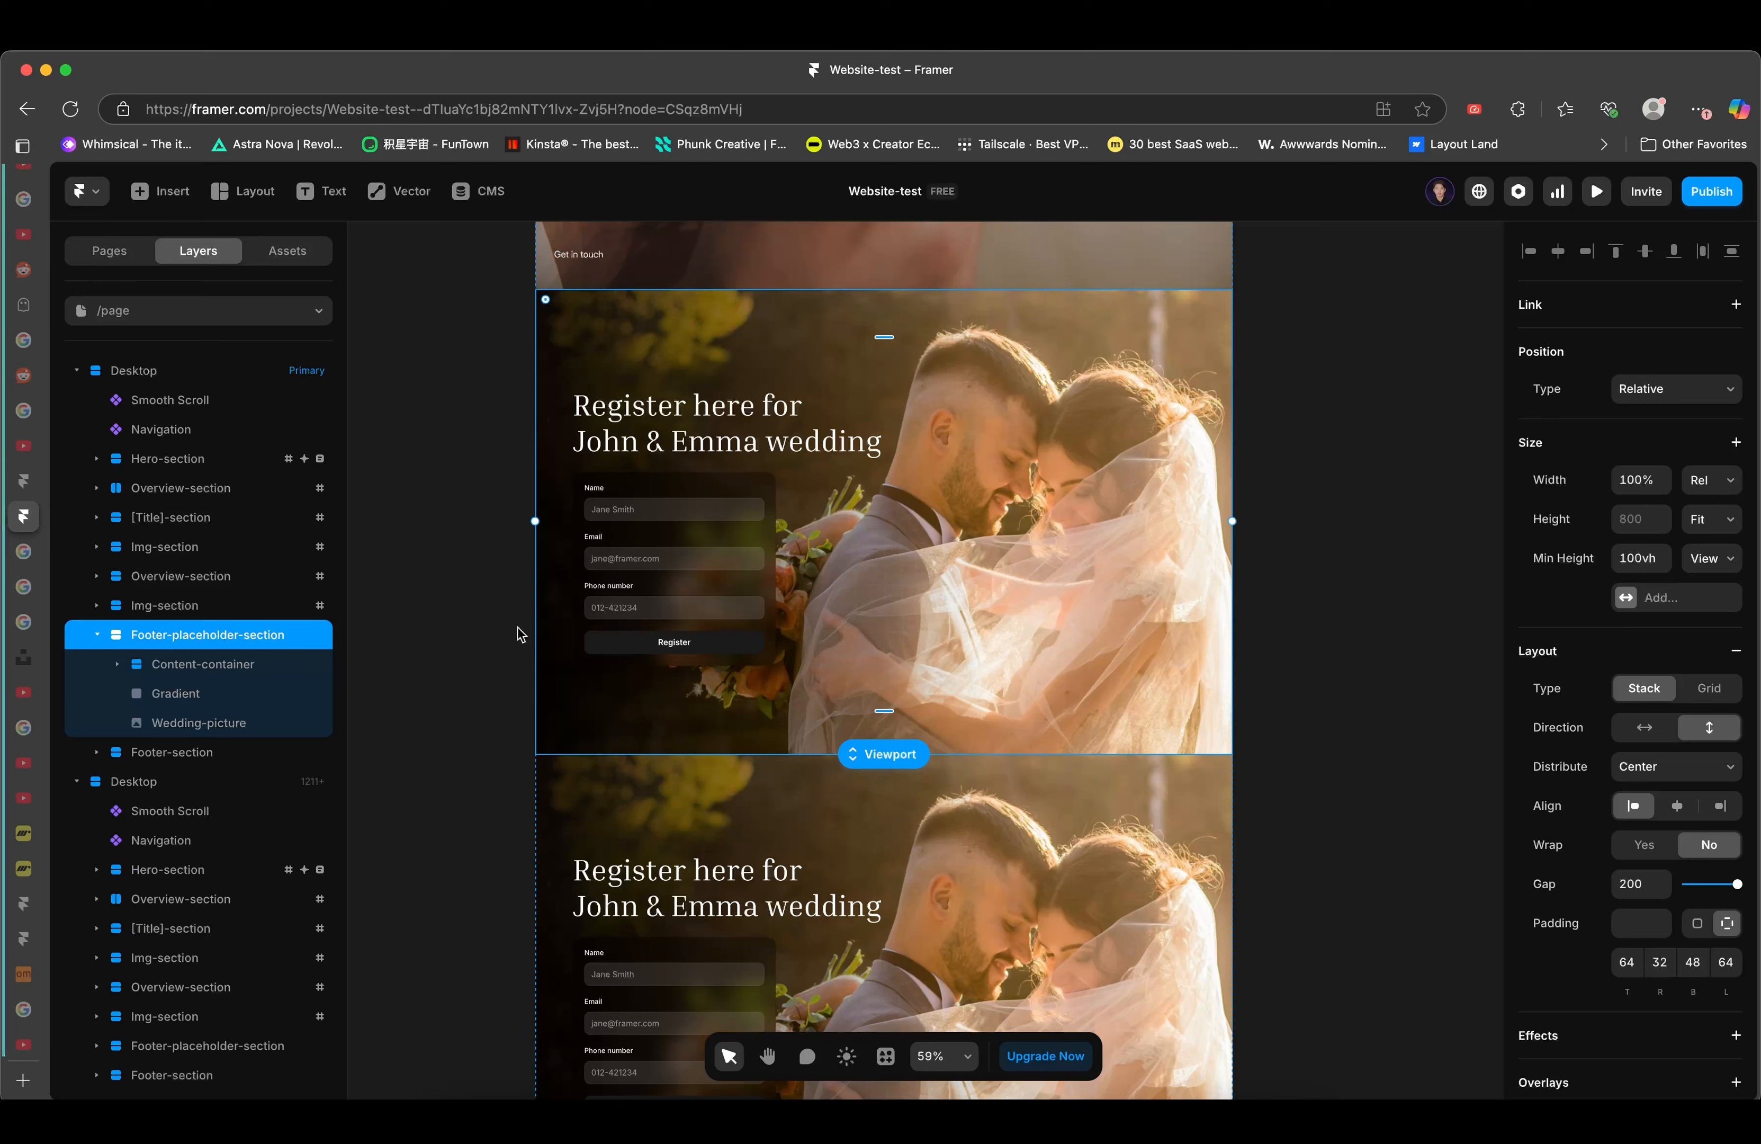
{"action": "left_click", "coordinate": [174, 725]}
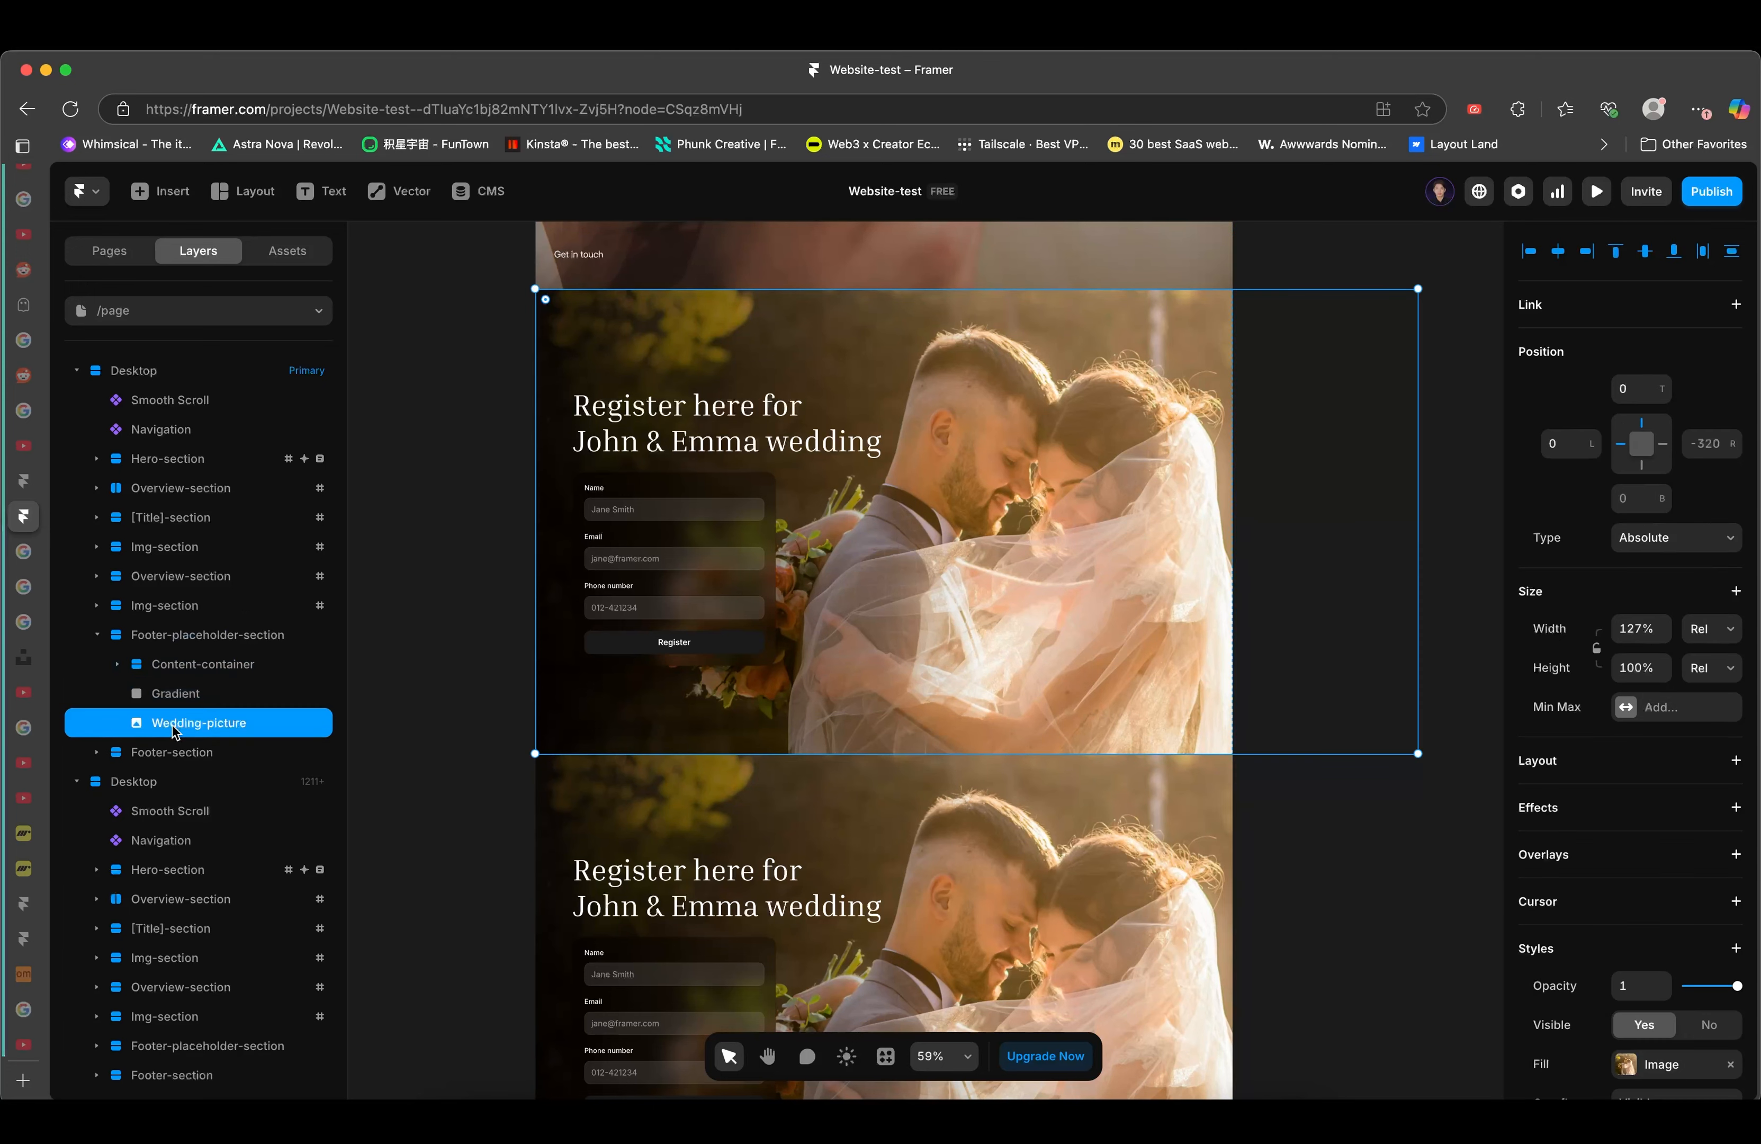
{"action": "left_click", "coordinate": [218, 665], "text": "shift"}
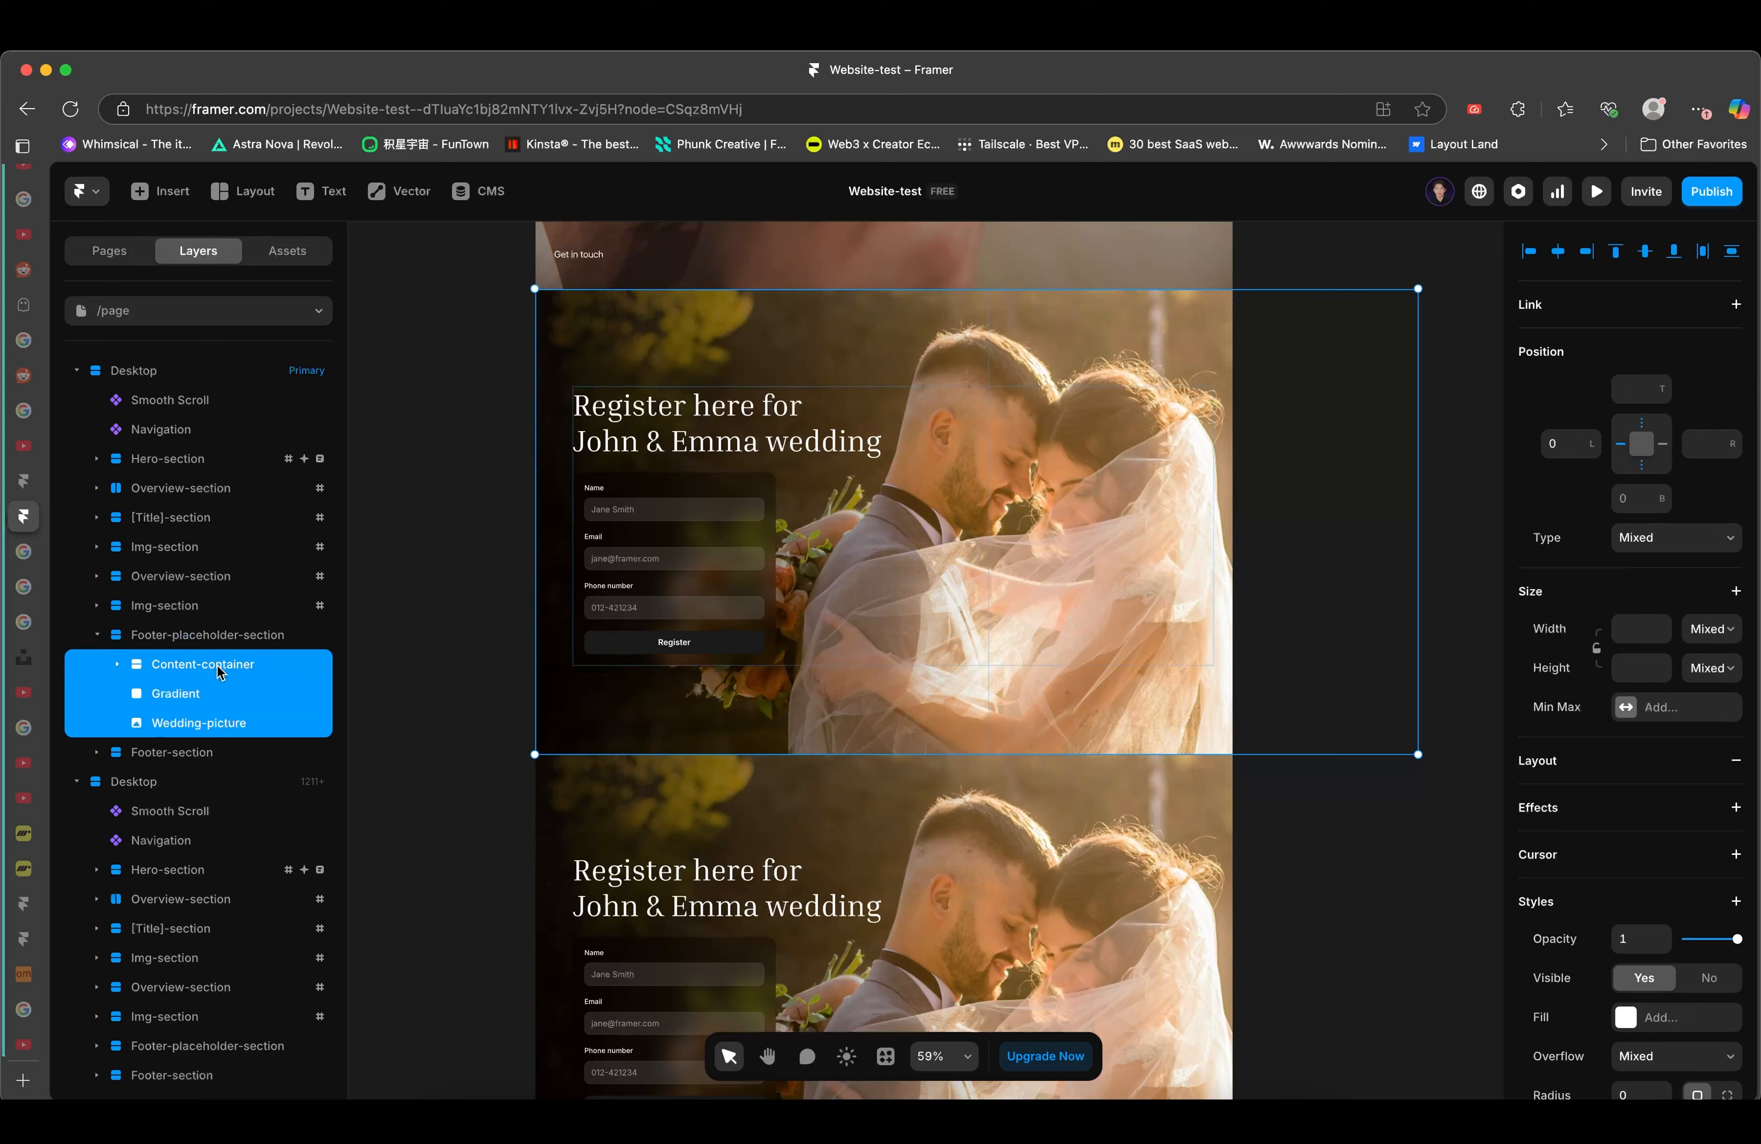
{"action": "left_click", "coordinate": [199, 753]}
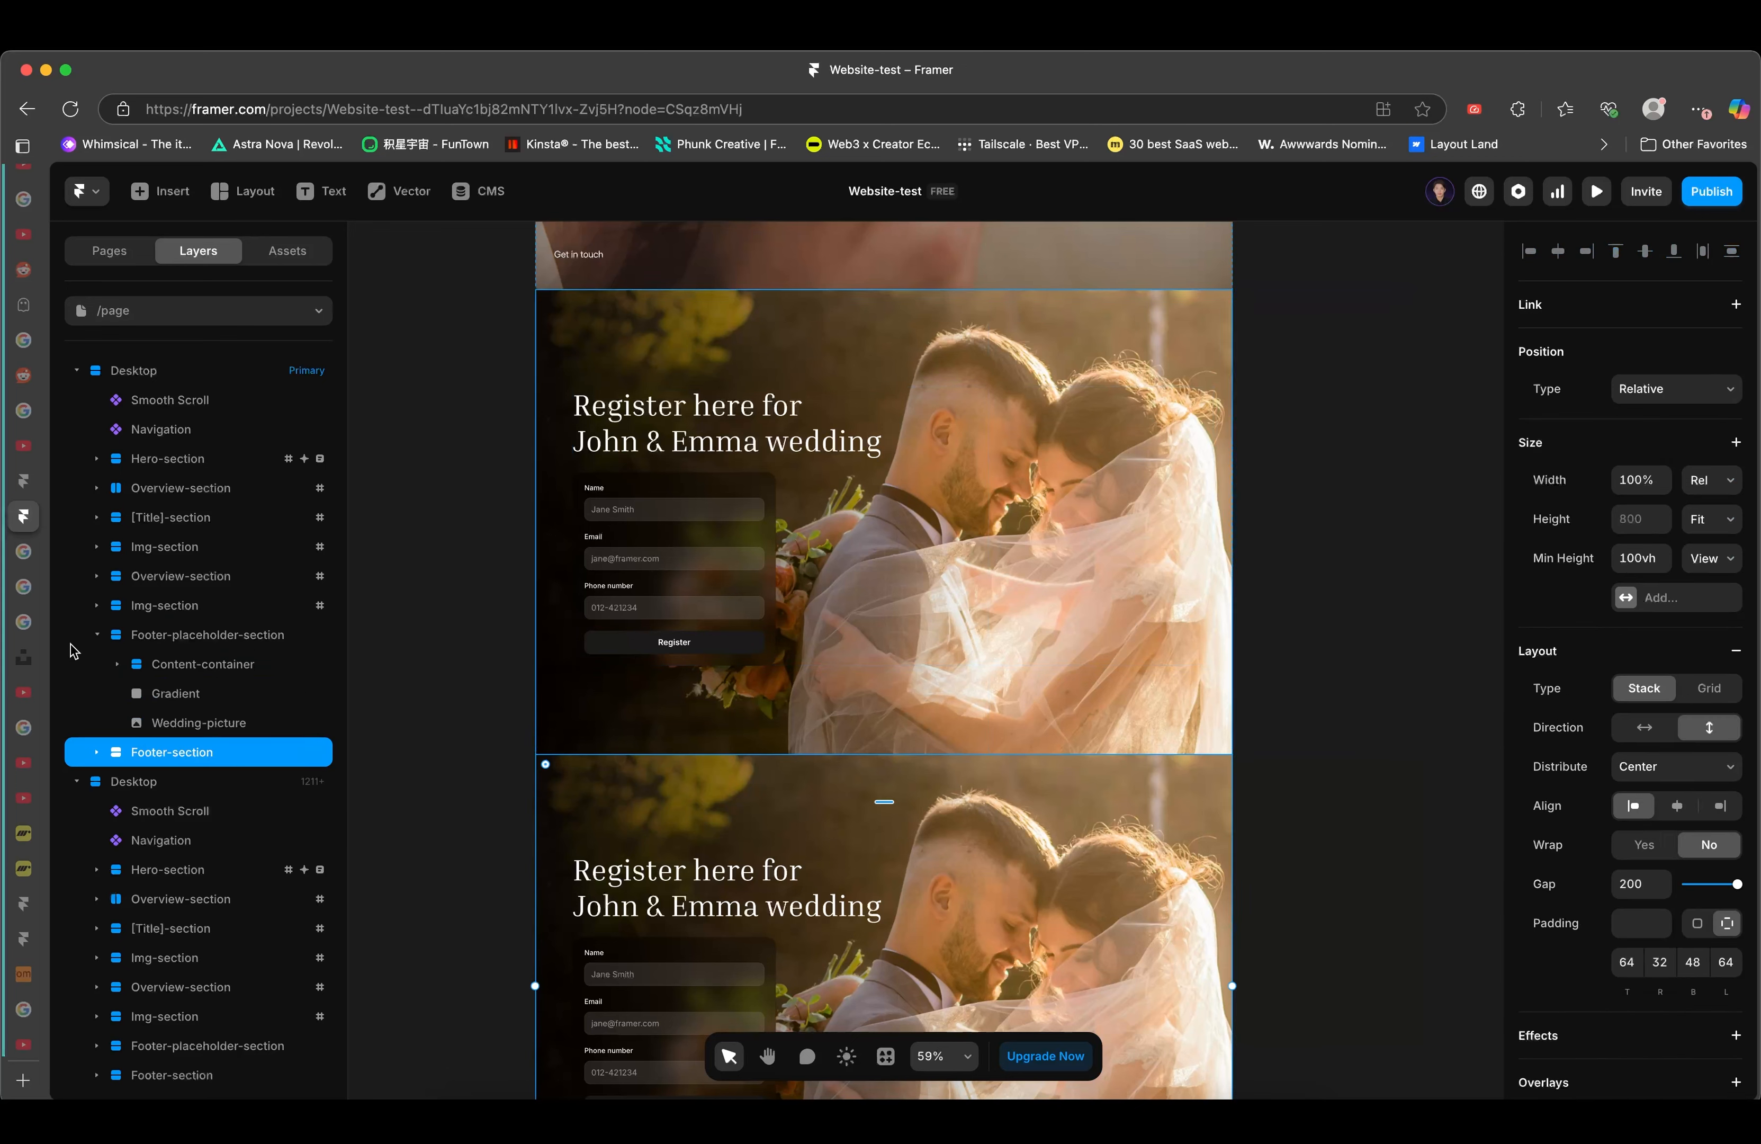
{"action": "left_click", "coordinate": [96, 635]}
{"action": "left_click", "coordinate": [111, 635]}
{"action": "left_click", "coordinate": [96, 636]}
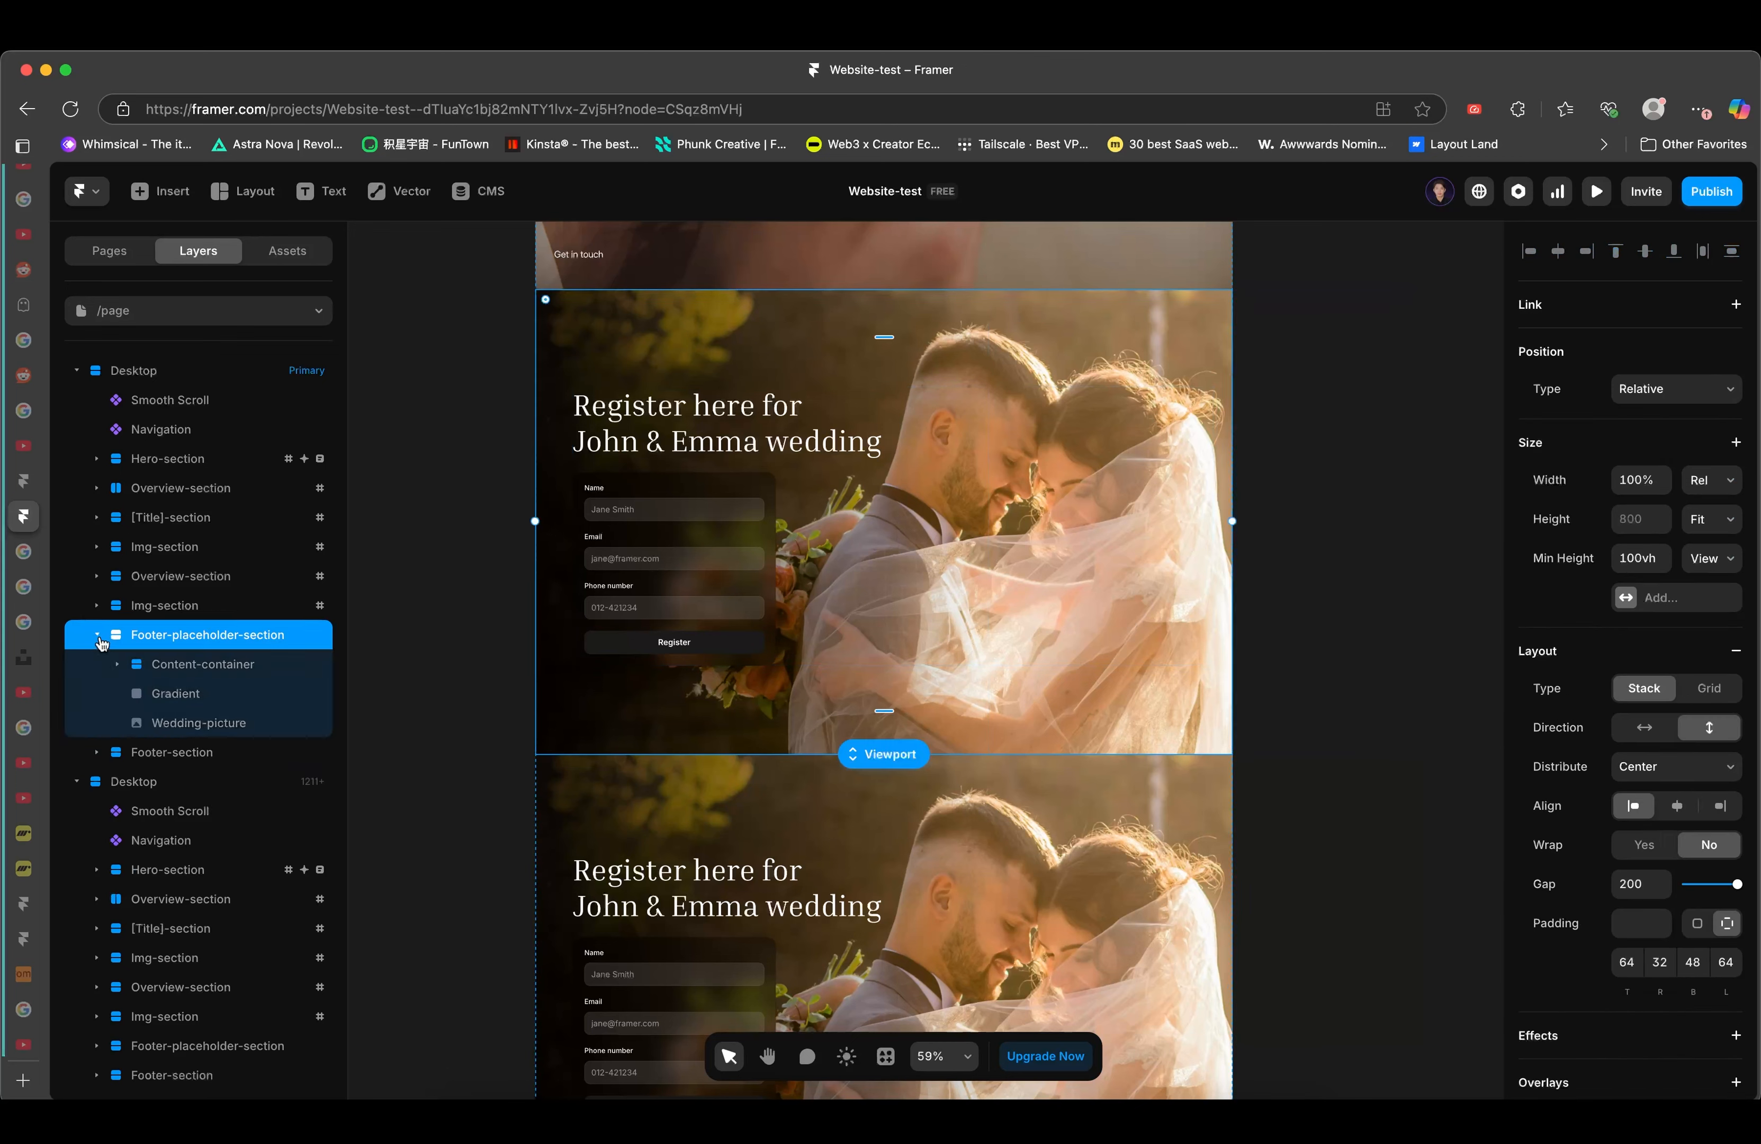
{"action": "key", "text": "Return"}
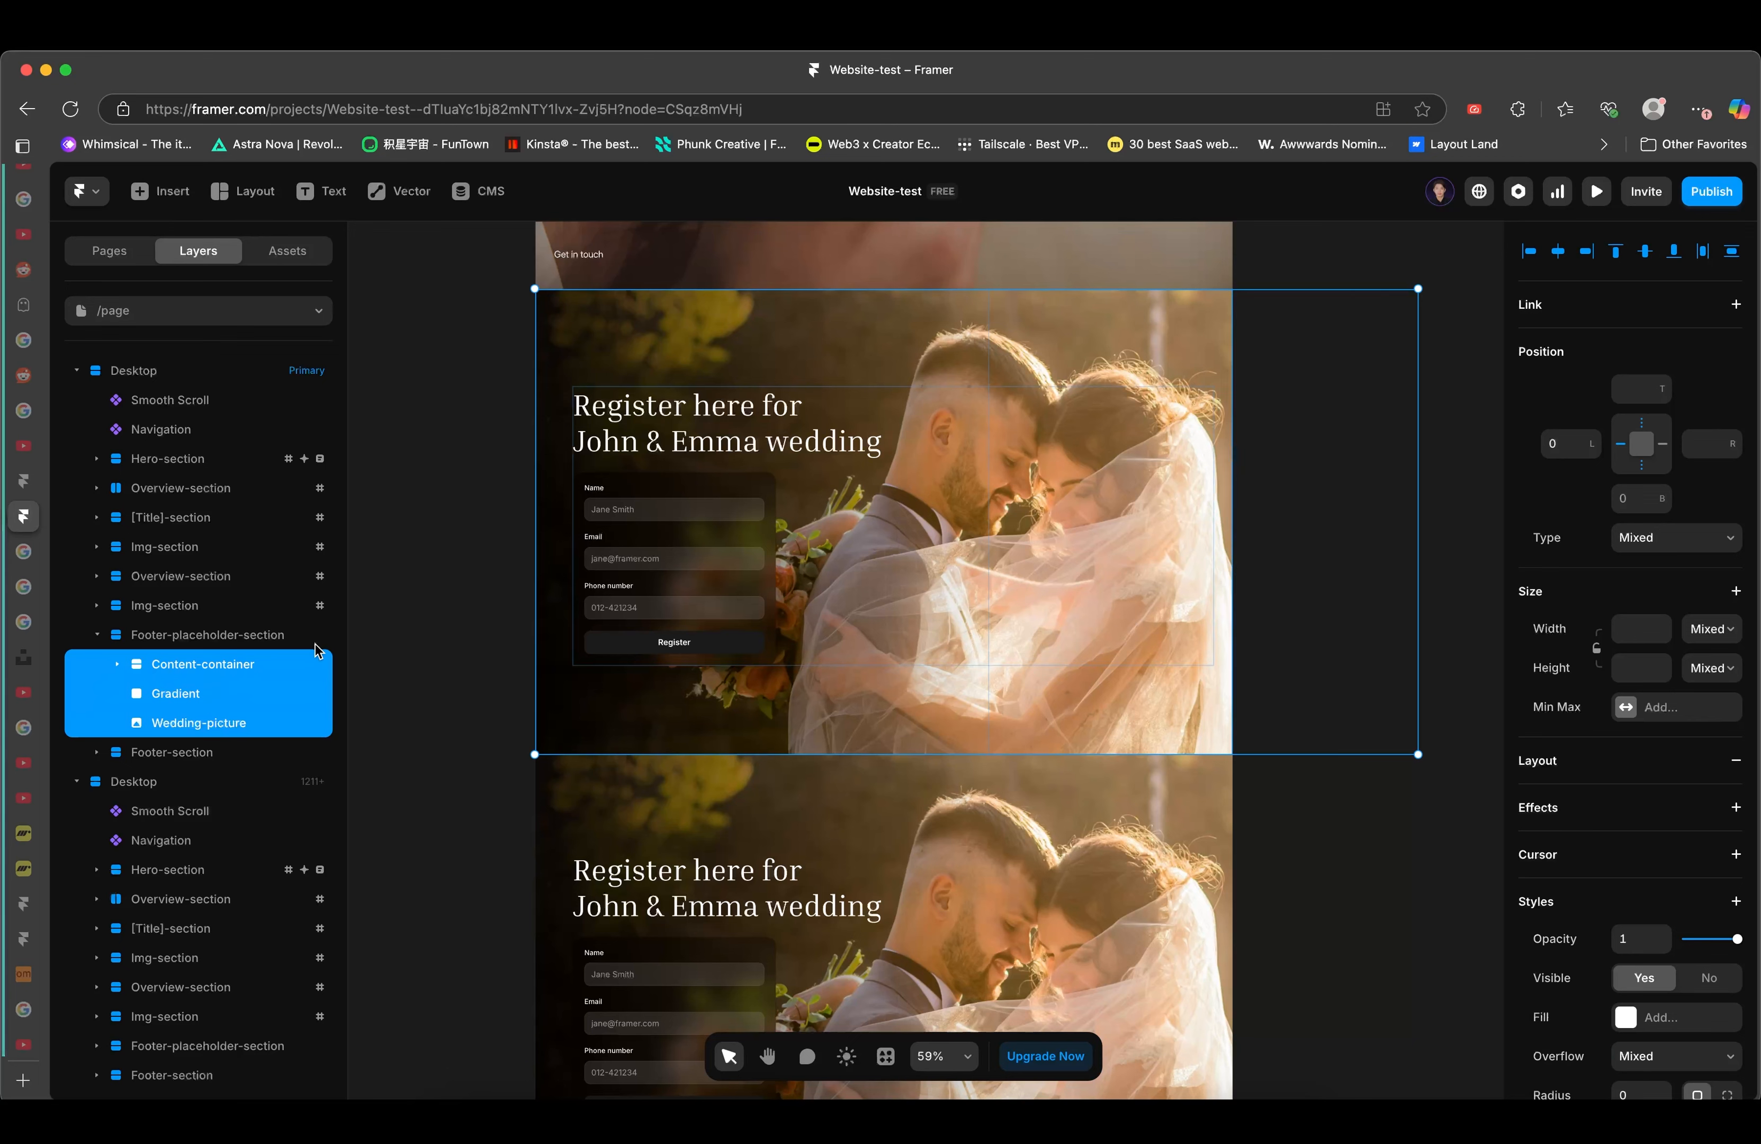
{"action": "key", "text": "Delete"}
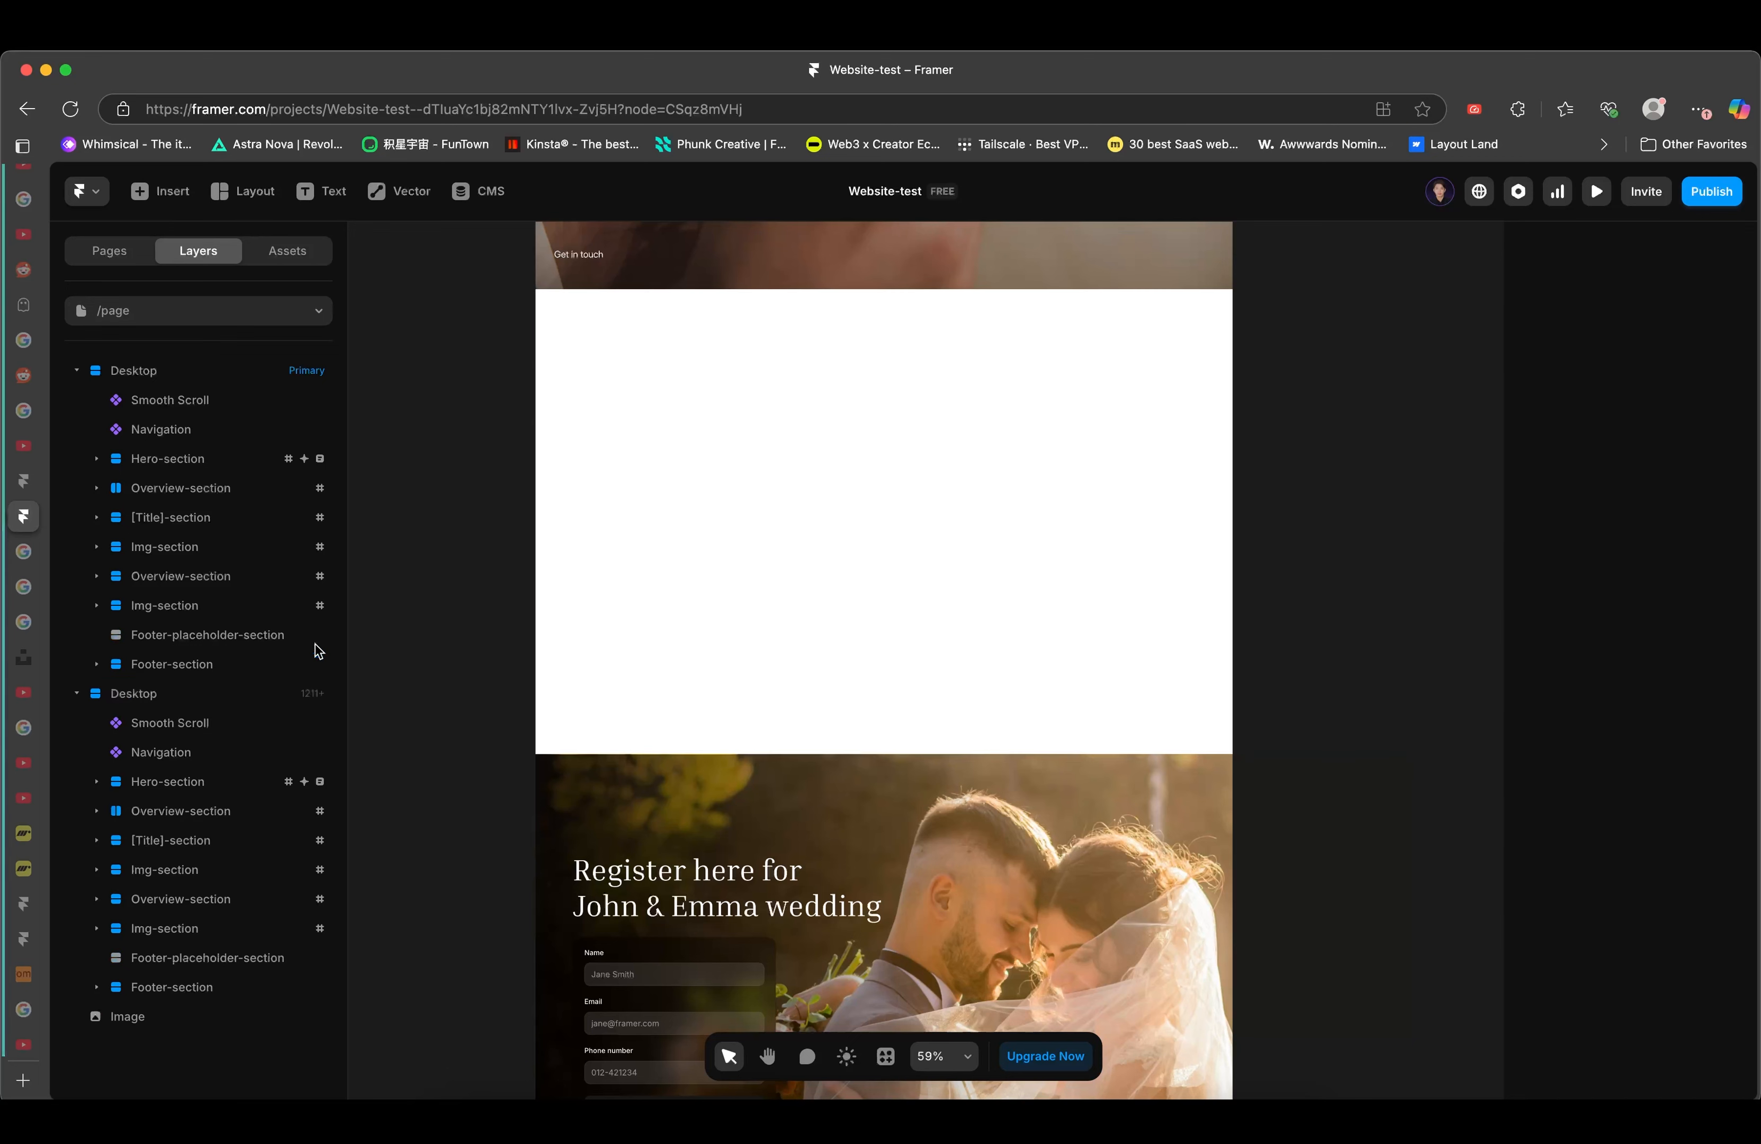
- Remove the minimum height from the Footer-section in the primary Desktop breakpoint
{"action": "left_click", "coordinate": [243, 637]}
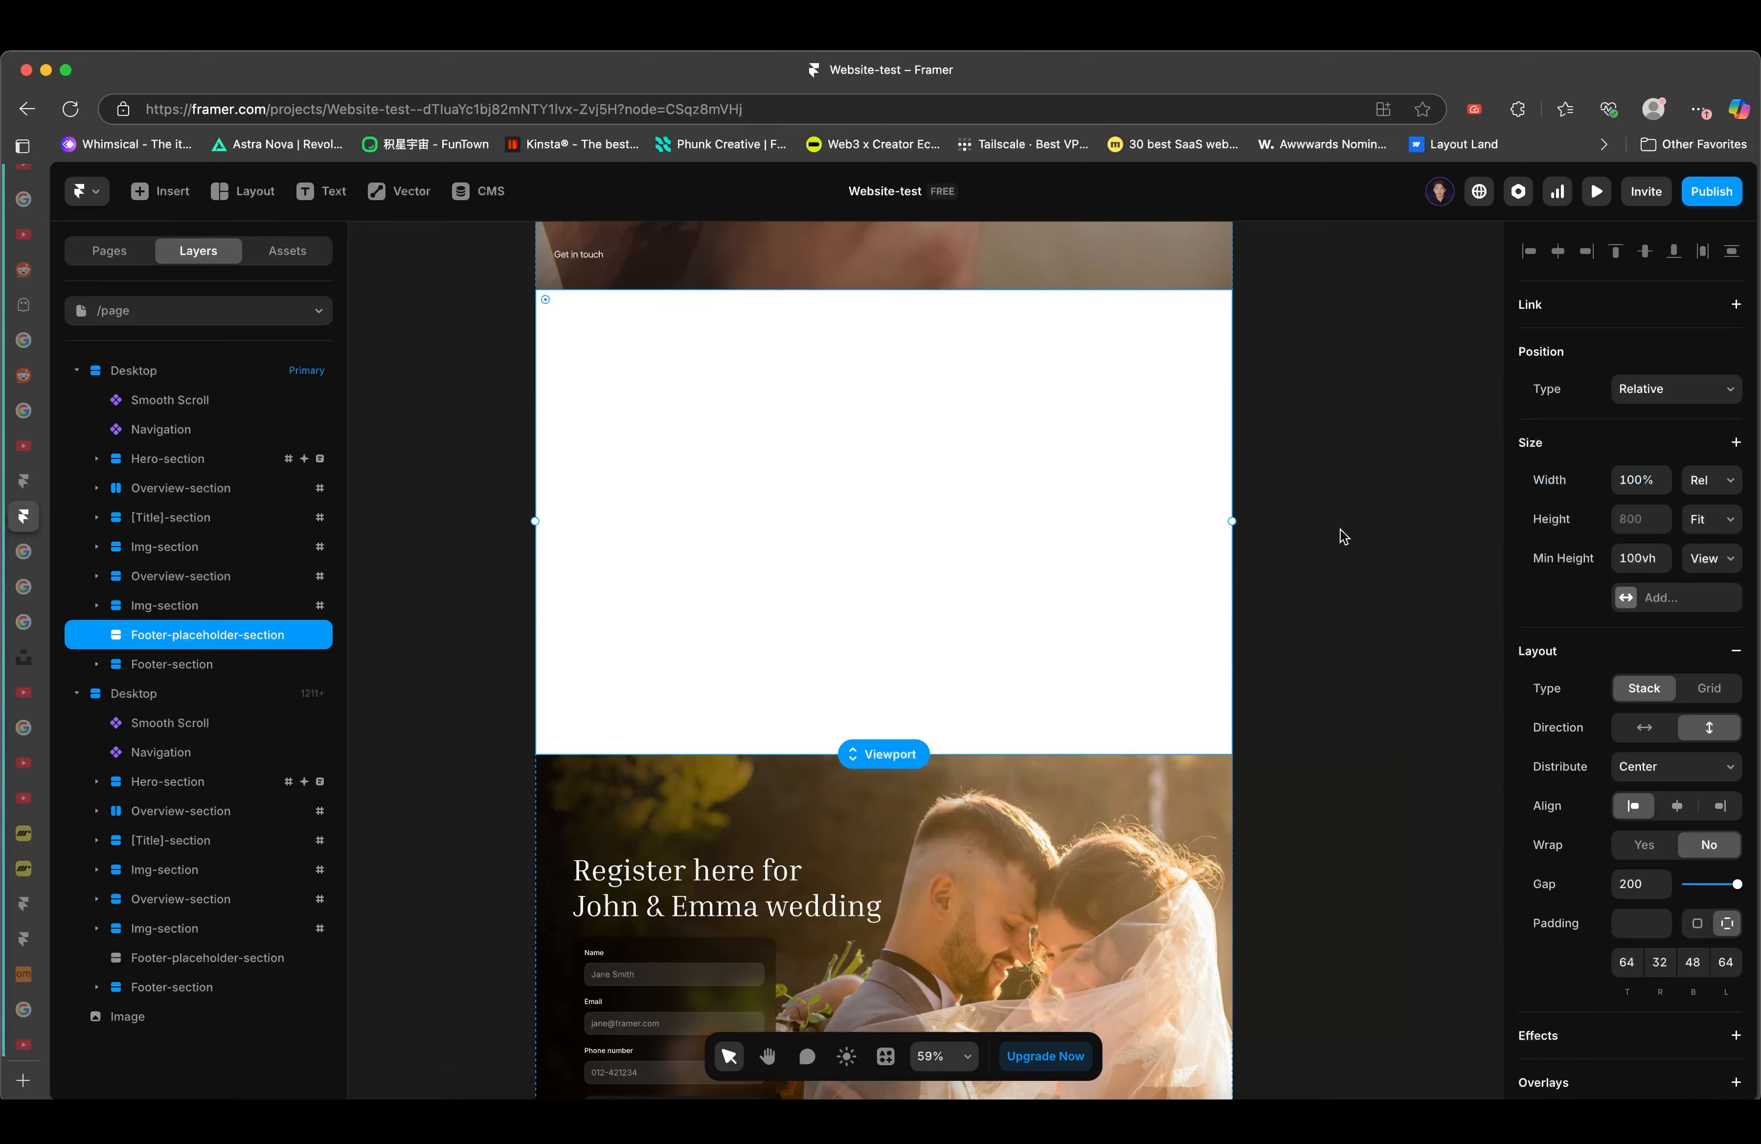
{"action": "key", "text": "Tab"}
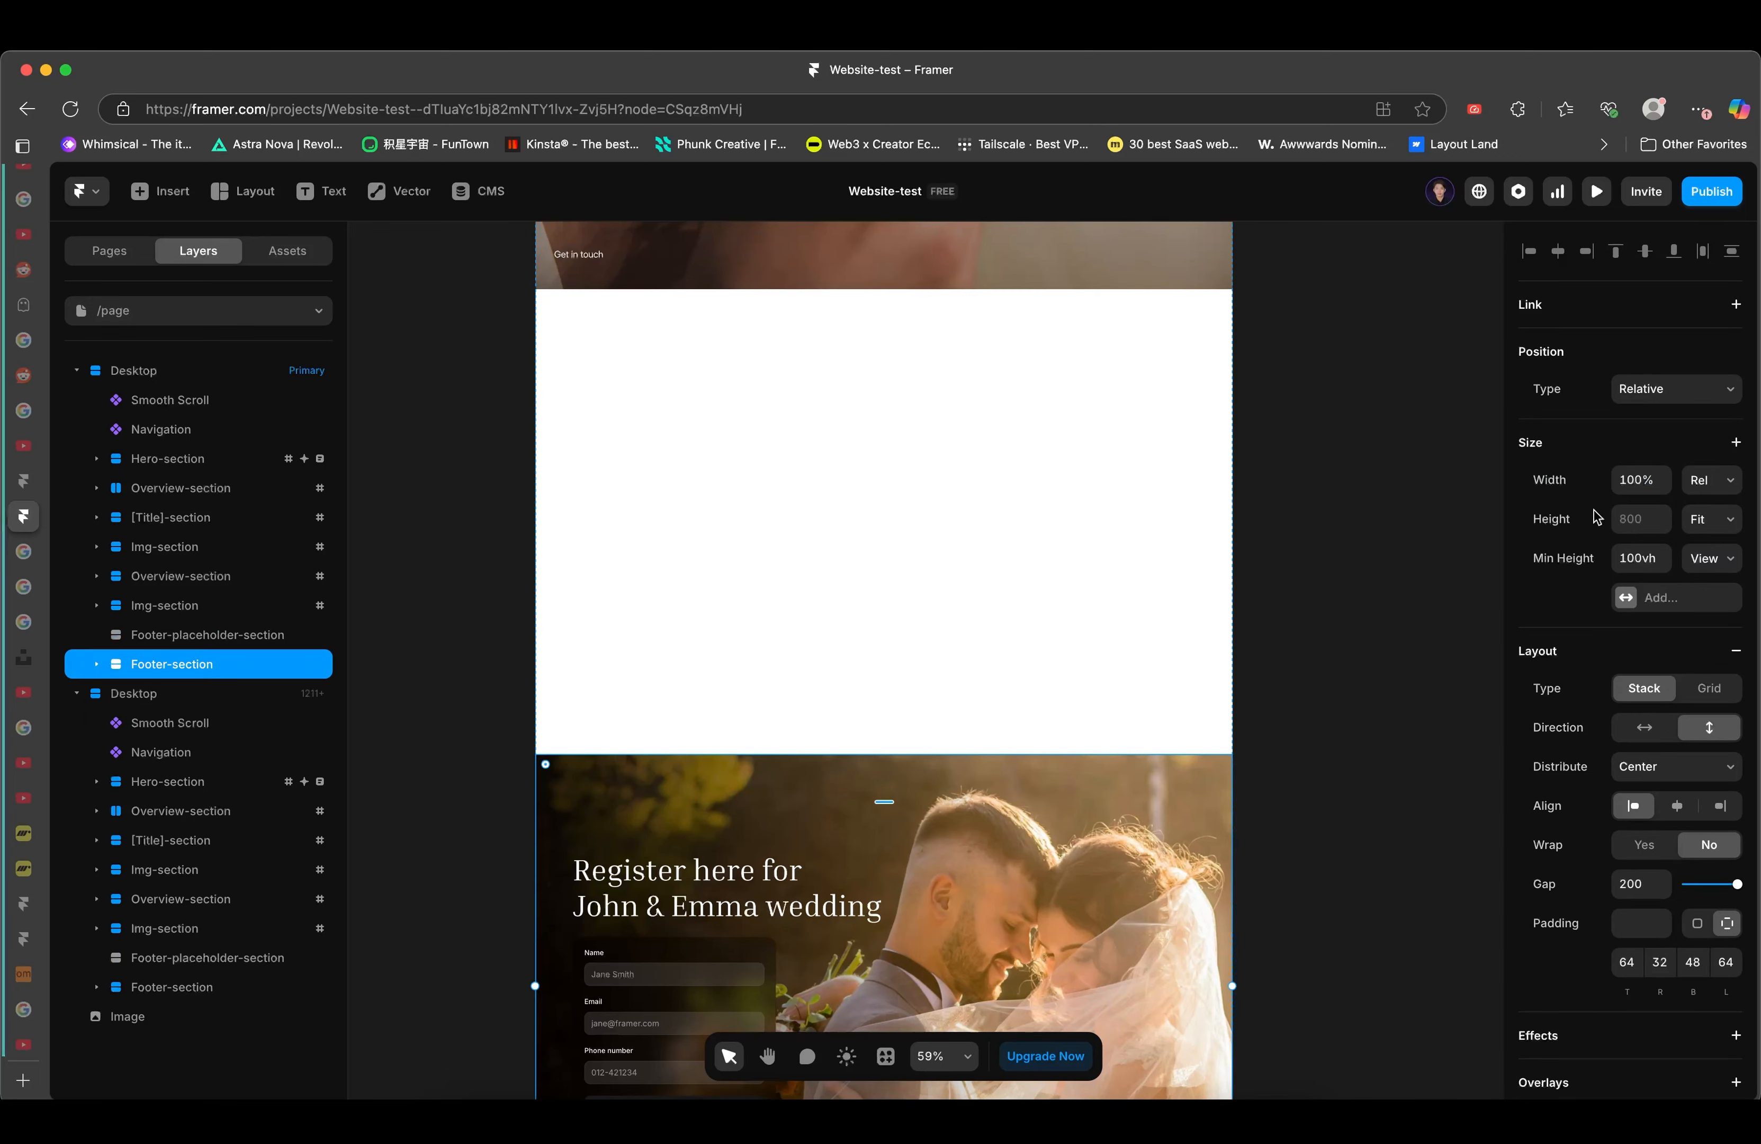
{"action": "left_click", "coordinate": [1563, 557]}
{"action": "left_click", "coordinate": [1568, 575]}
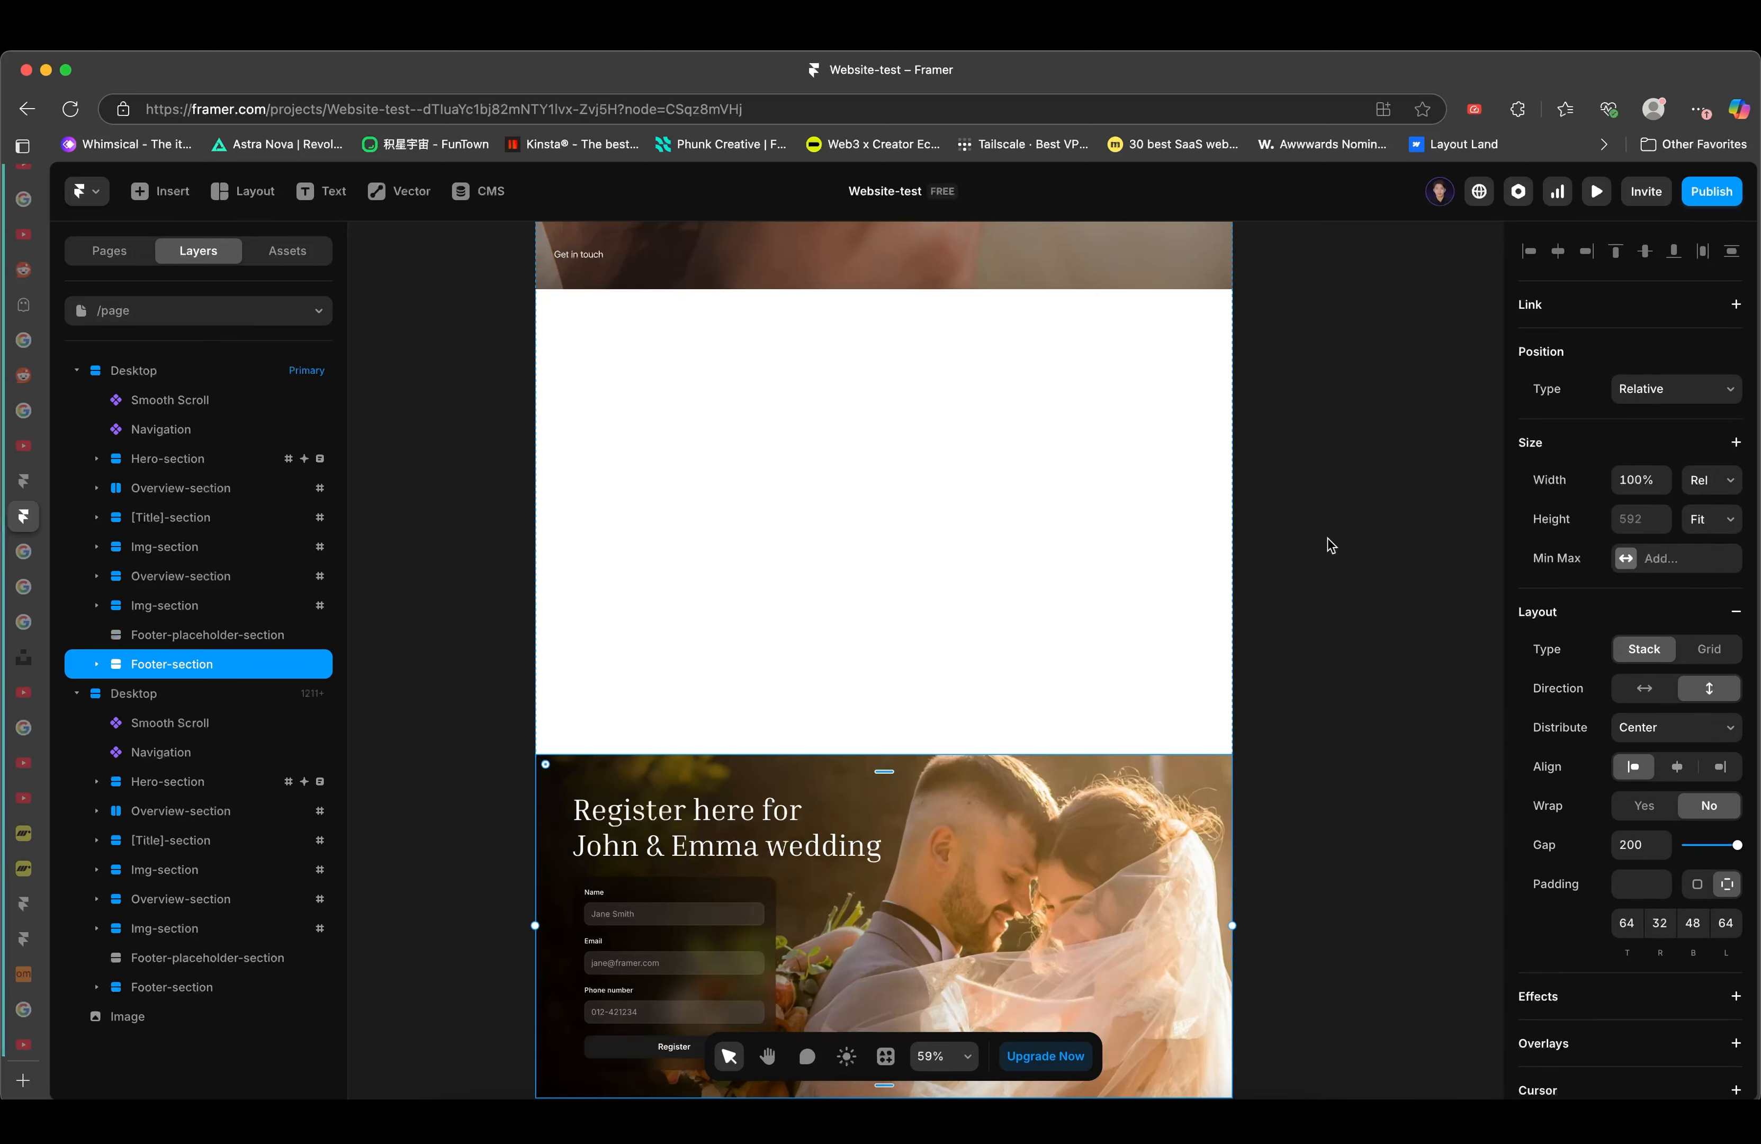
{"action": "scroll", "coordinate": [849, 495], "scroll_direction": "down", "scroll_amount": 3}
{"action": "scroll", "coordinate": [849, 495], "scroll_direction": "down", "scroll_amount": 3, "text": "ctrl"}
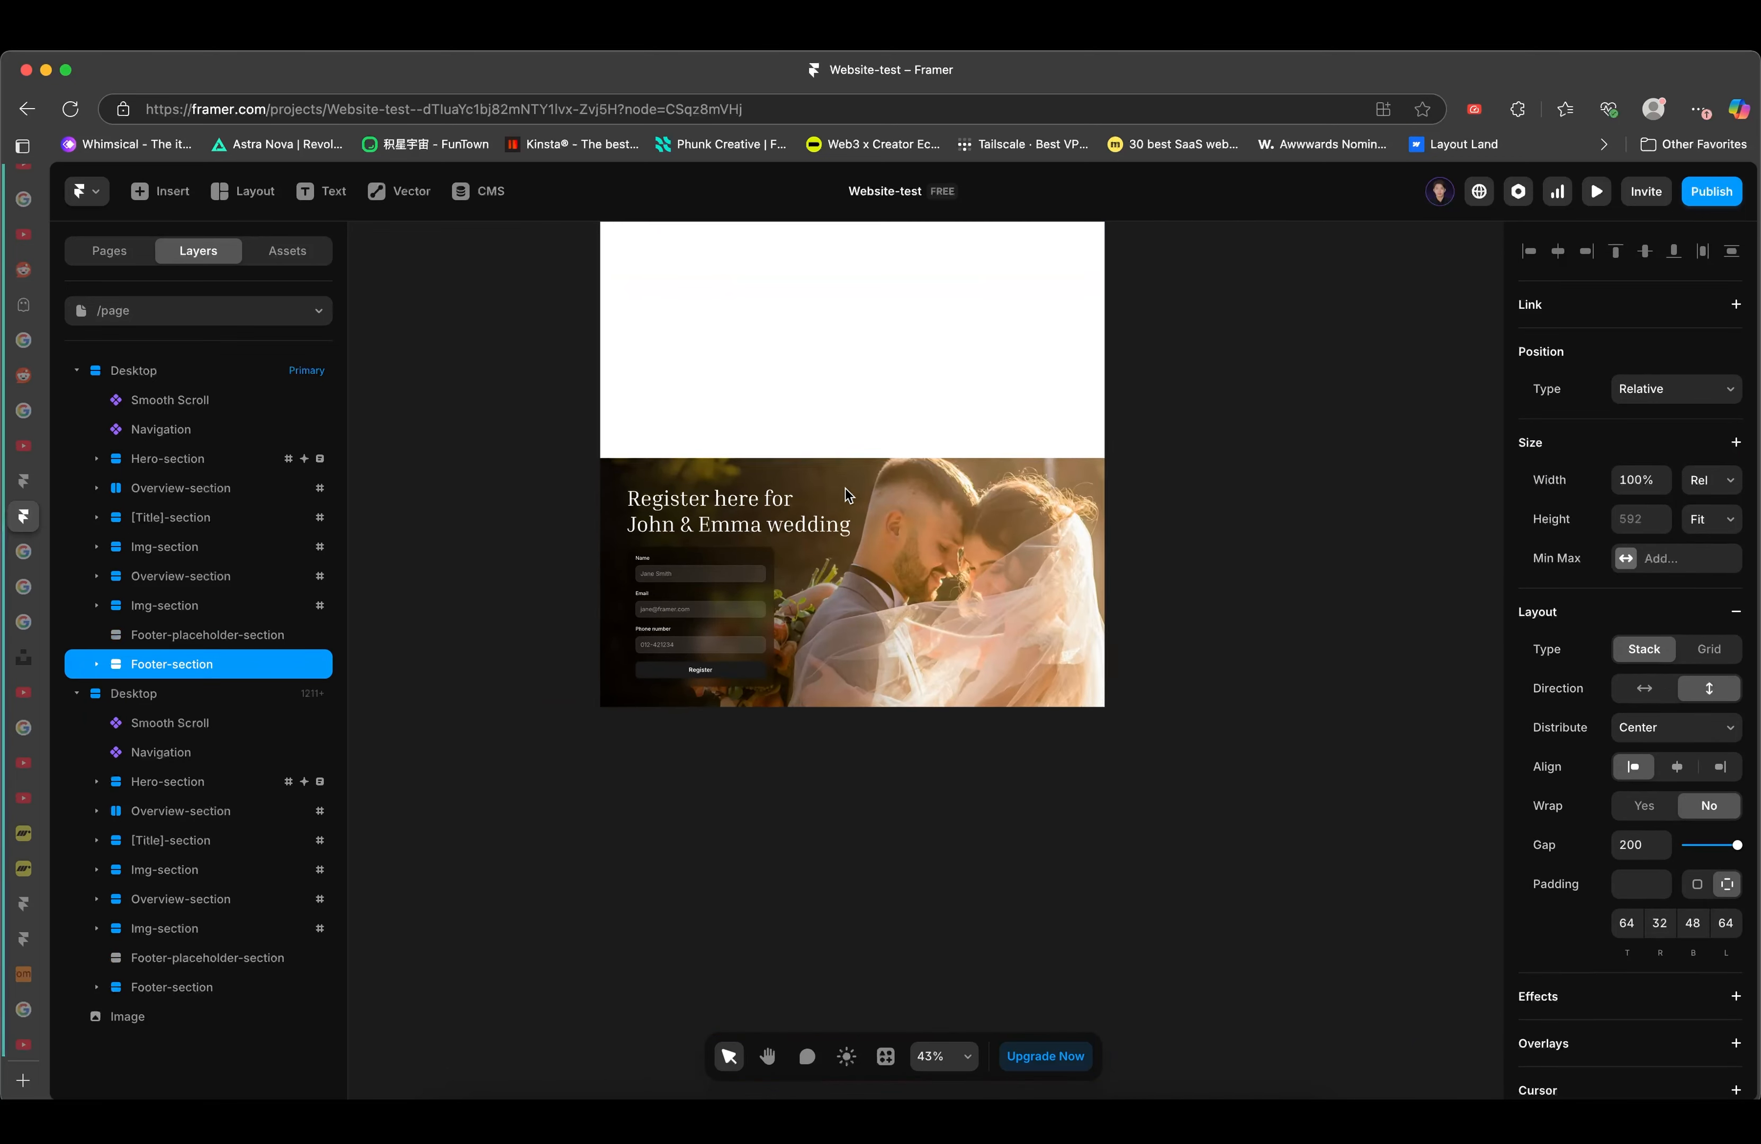
- Remove the minimum height from the Footer-placeholder-section in the primary Desktop breakpoint
{"action": "left_click", "coordinate": [172, 634]}
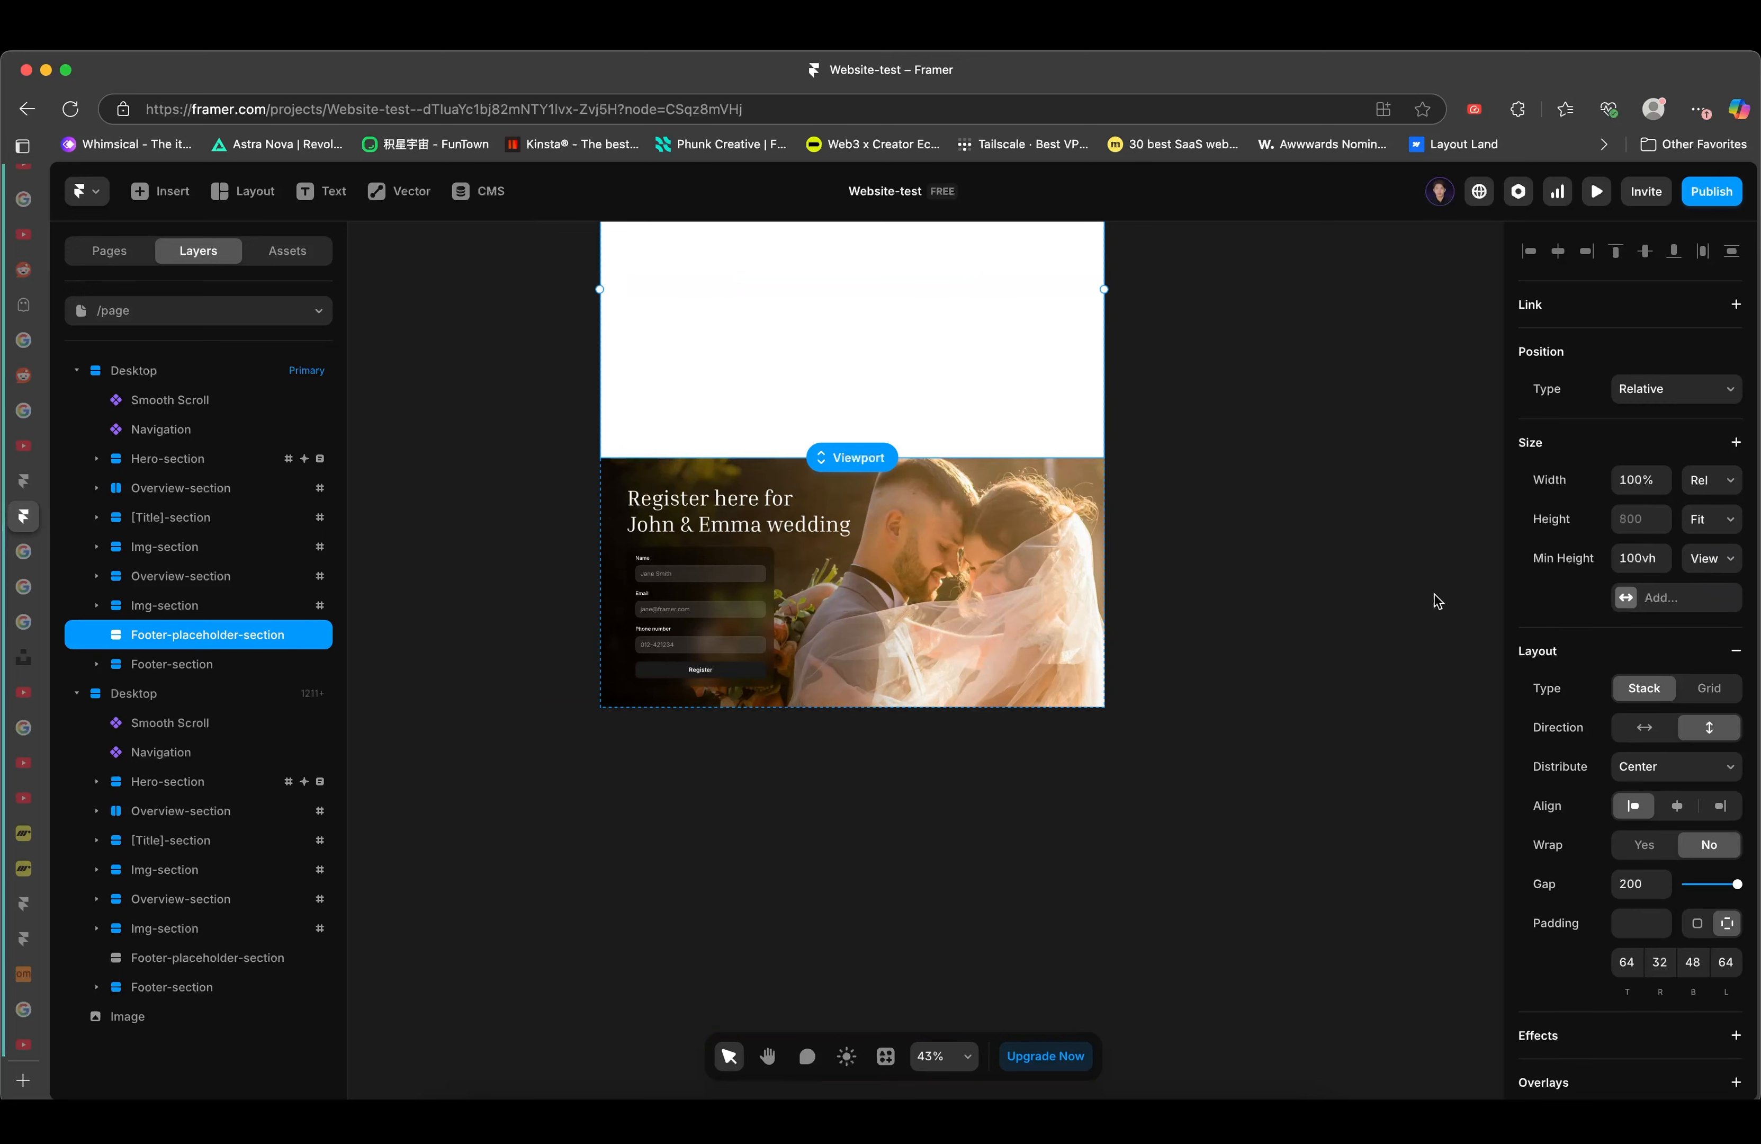
{"action": "left_click", "coordinate": [1573, 559]}
{"action": "left_click", "coordinate": [1590, 588]}
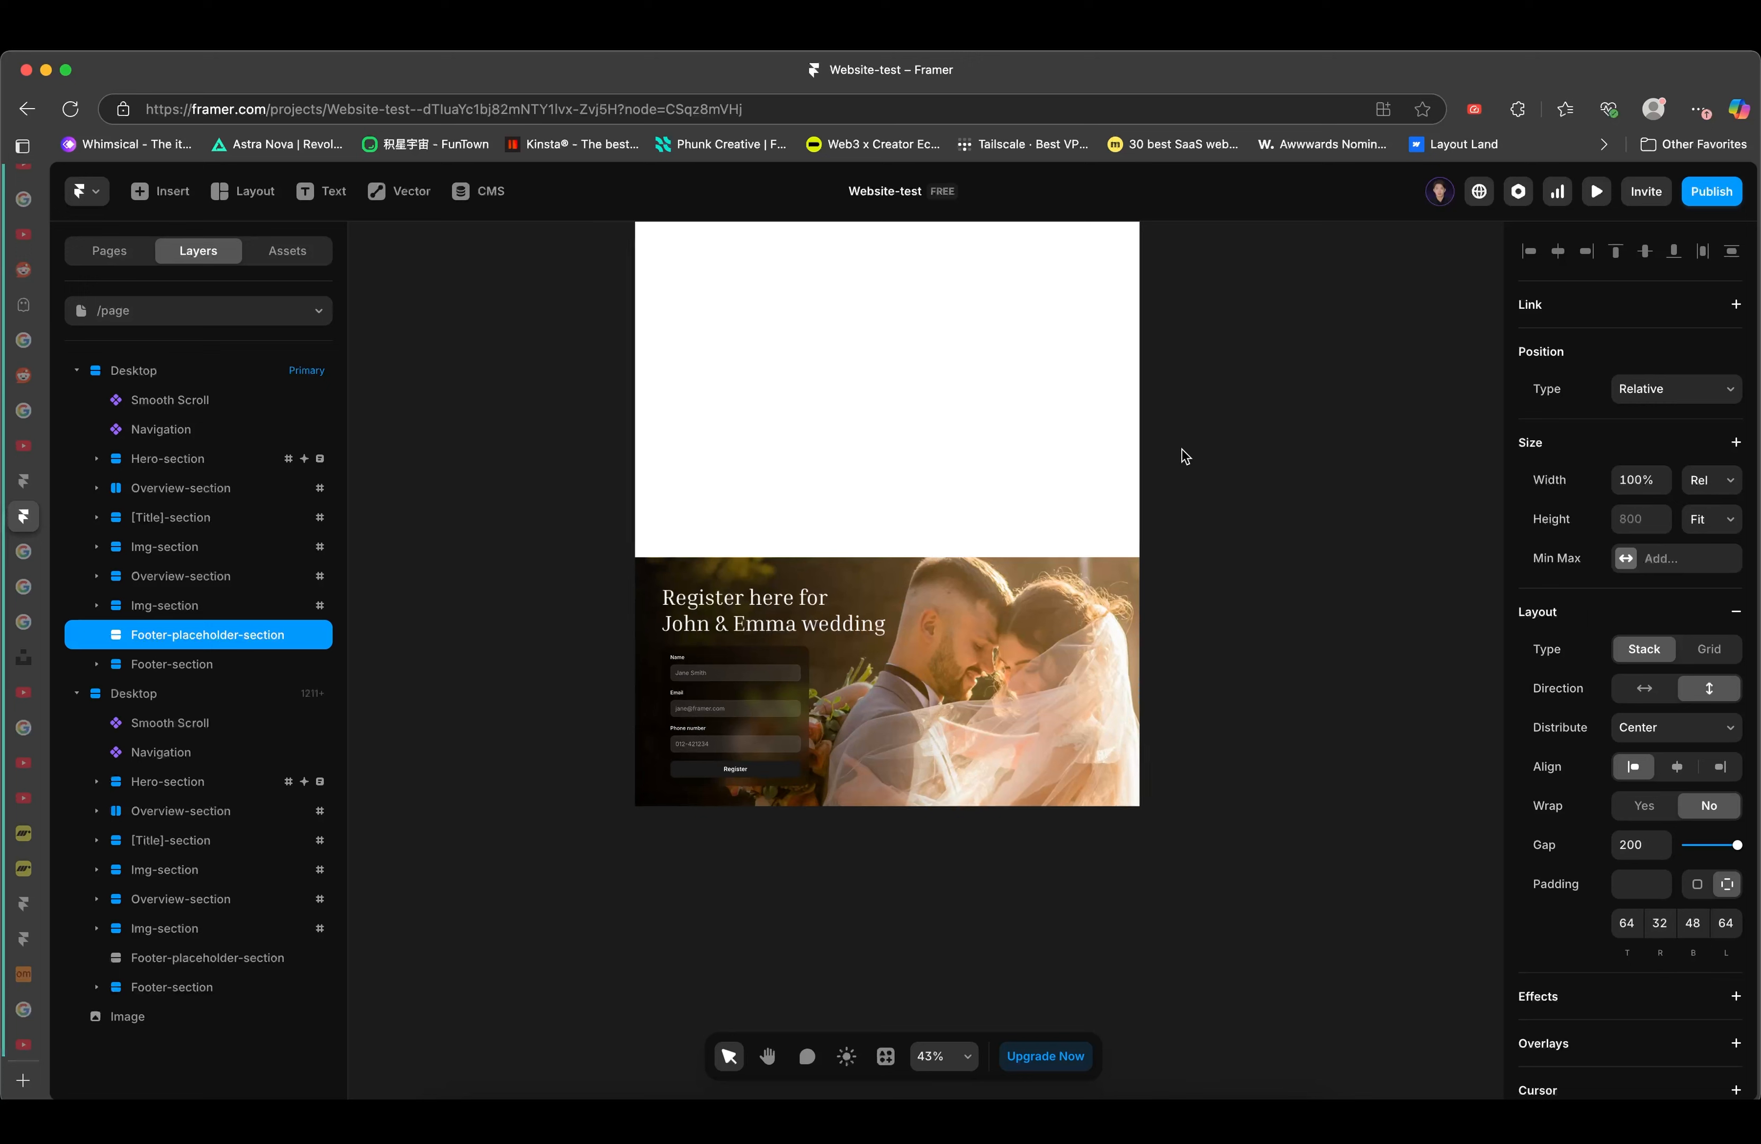
{"action": "scroll", "coordinate": [1473, 526], "scroll_direction": "up", "scroll_amount": 3}
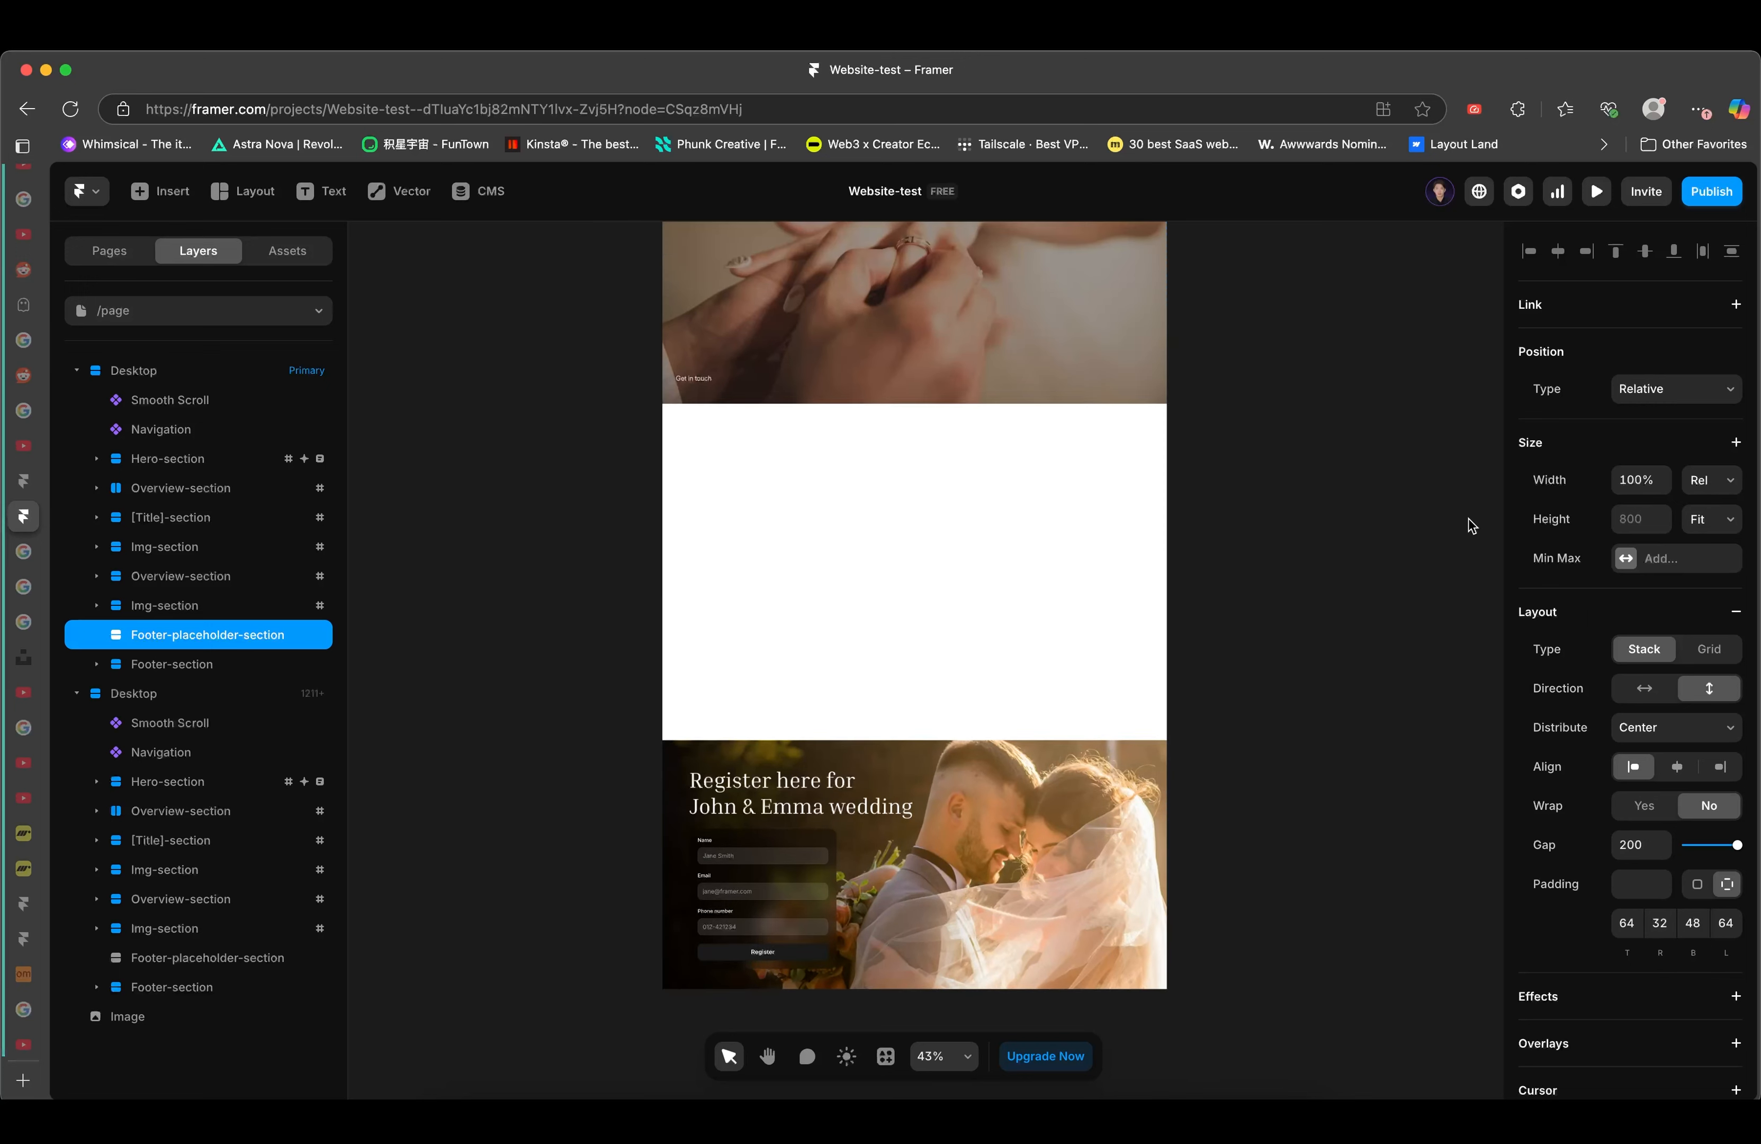
- Set the Footer-placeholder-section's height type to Viewport at 100vh
{"action": "left_click", "coordinate": [1731, 518]}
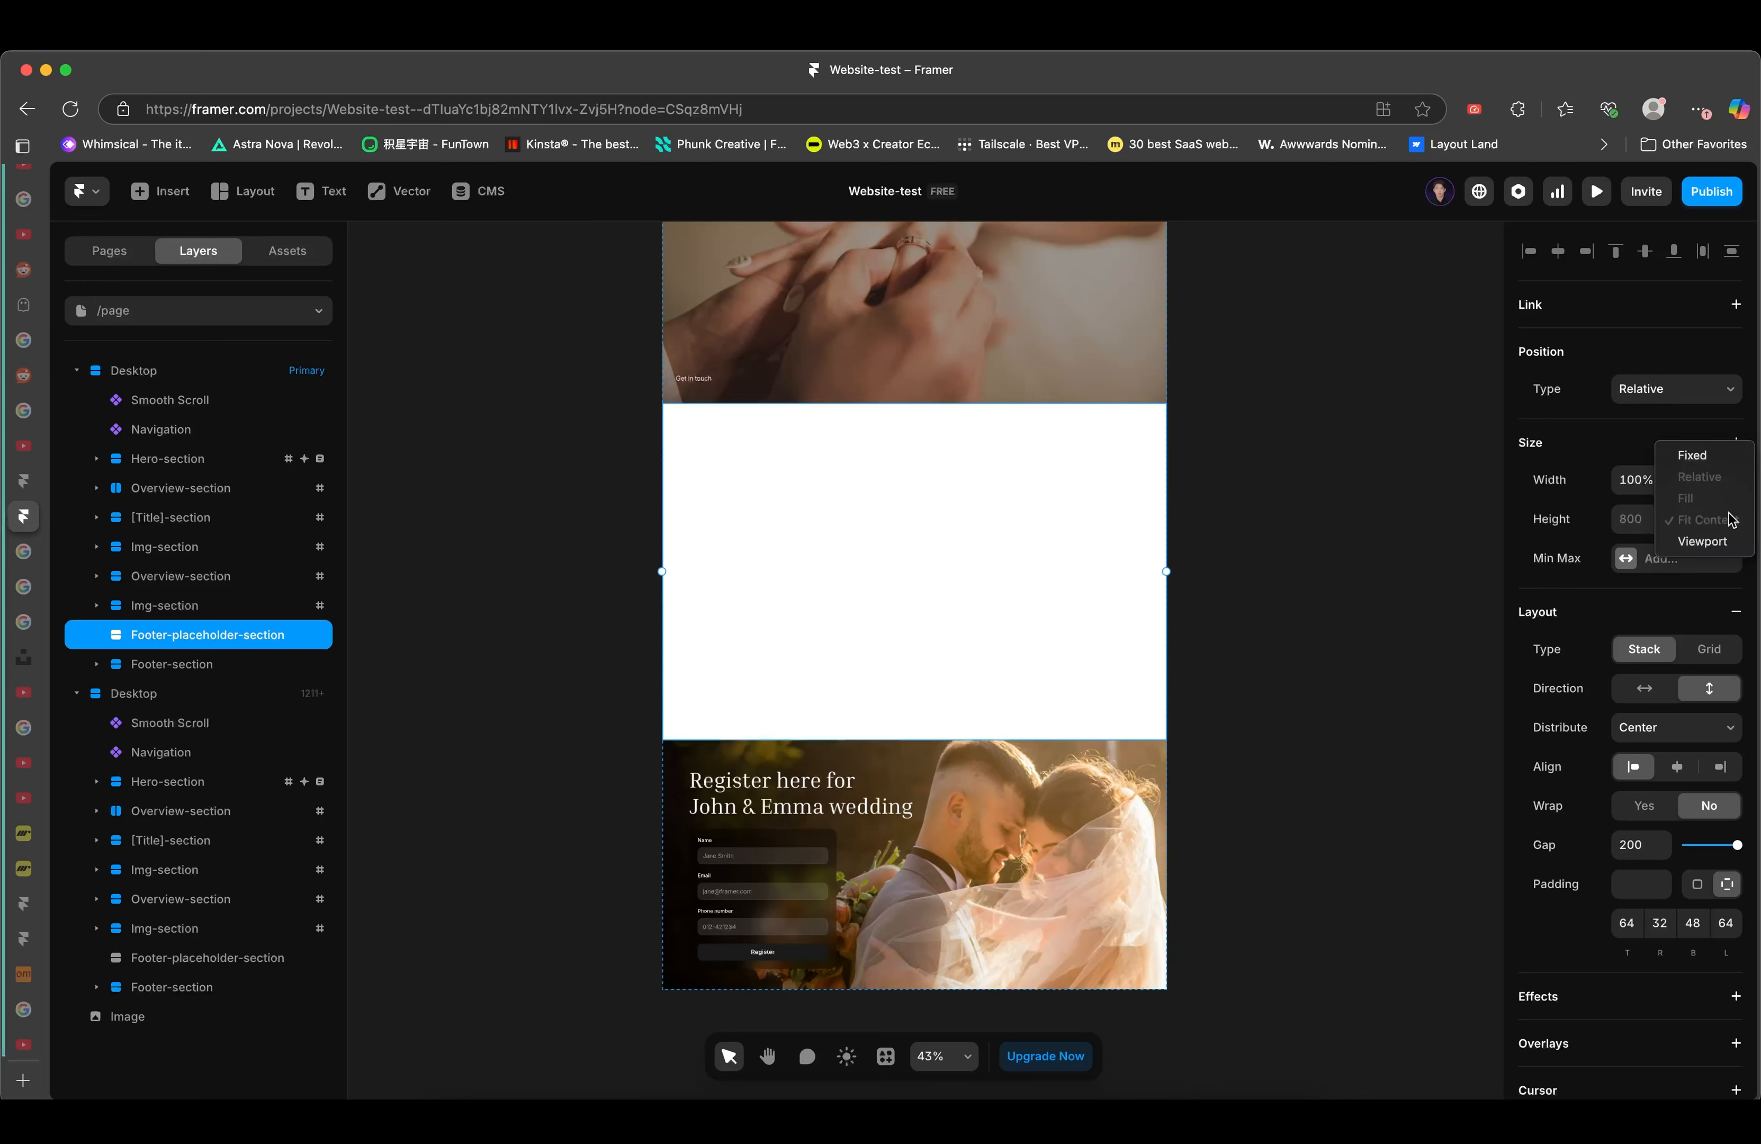
{"action": "left_click", "coordinate": [1720, 456]}
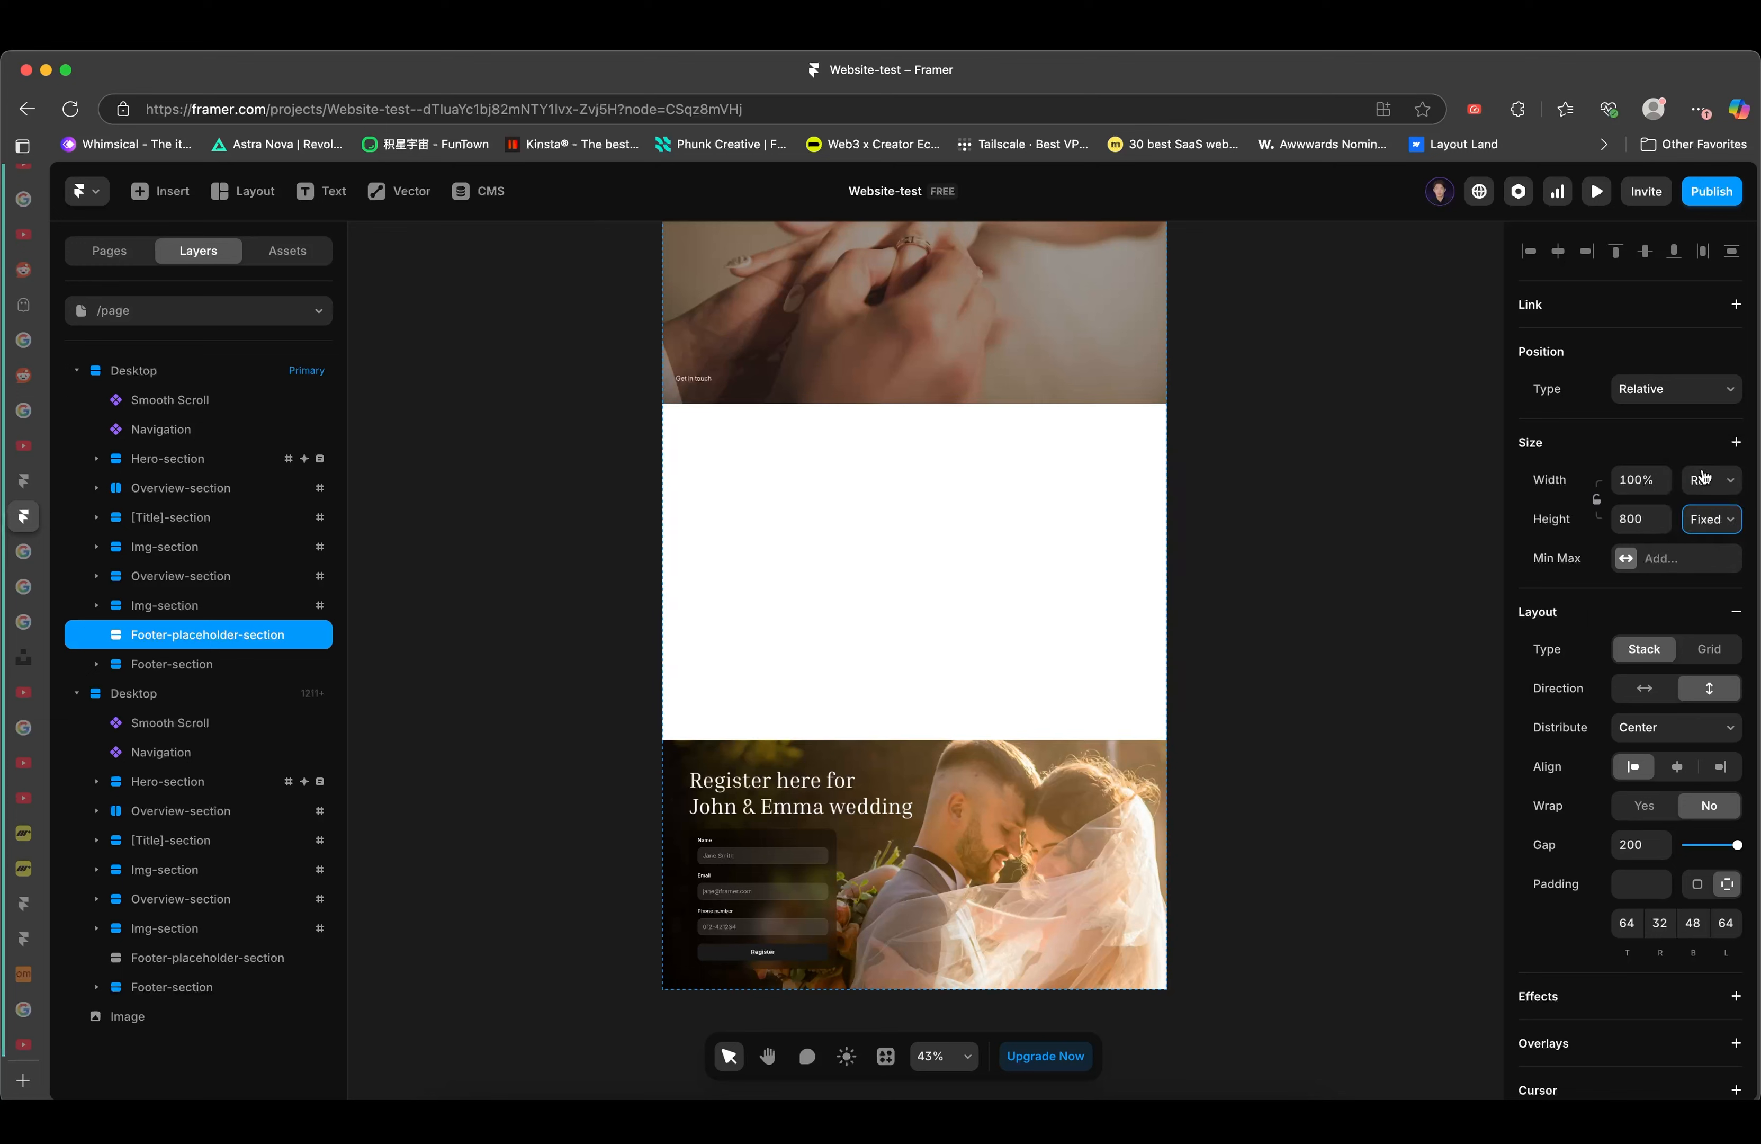
{"action": "left_click", "coordinate": [1701, 520]}
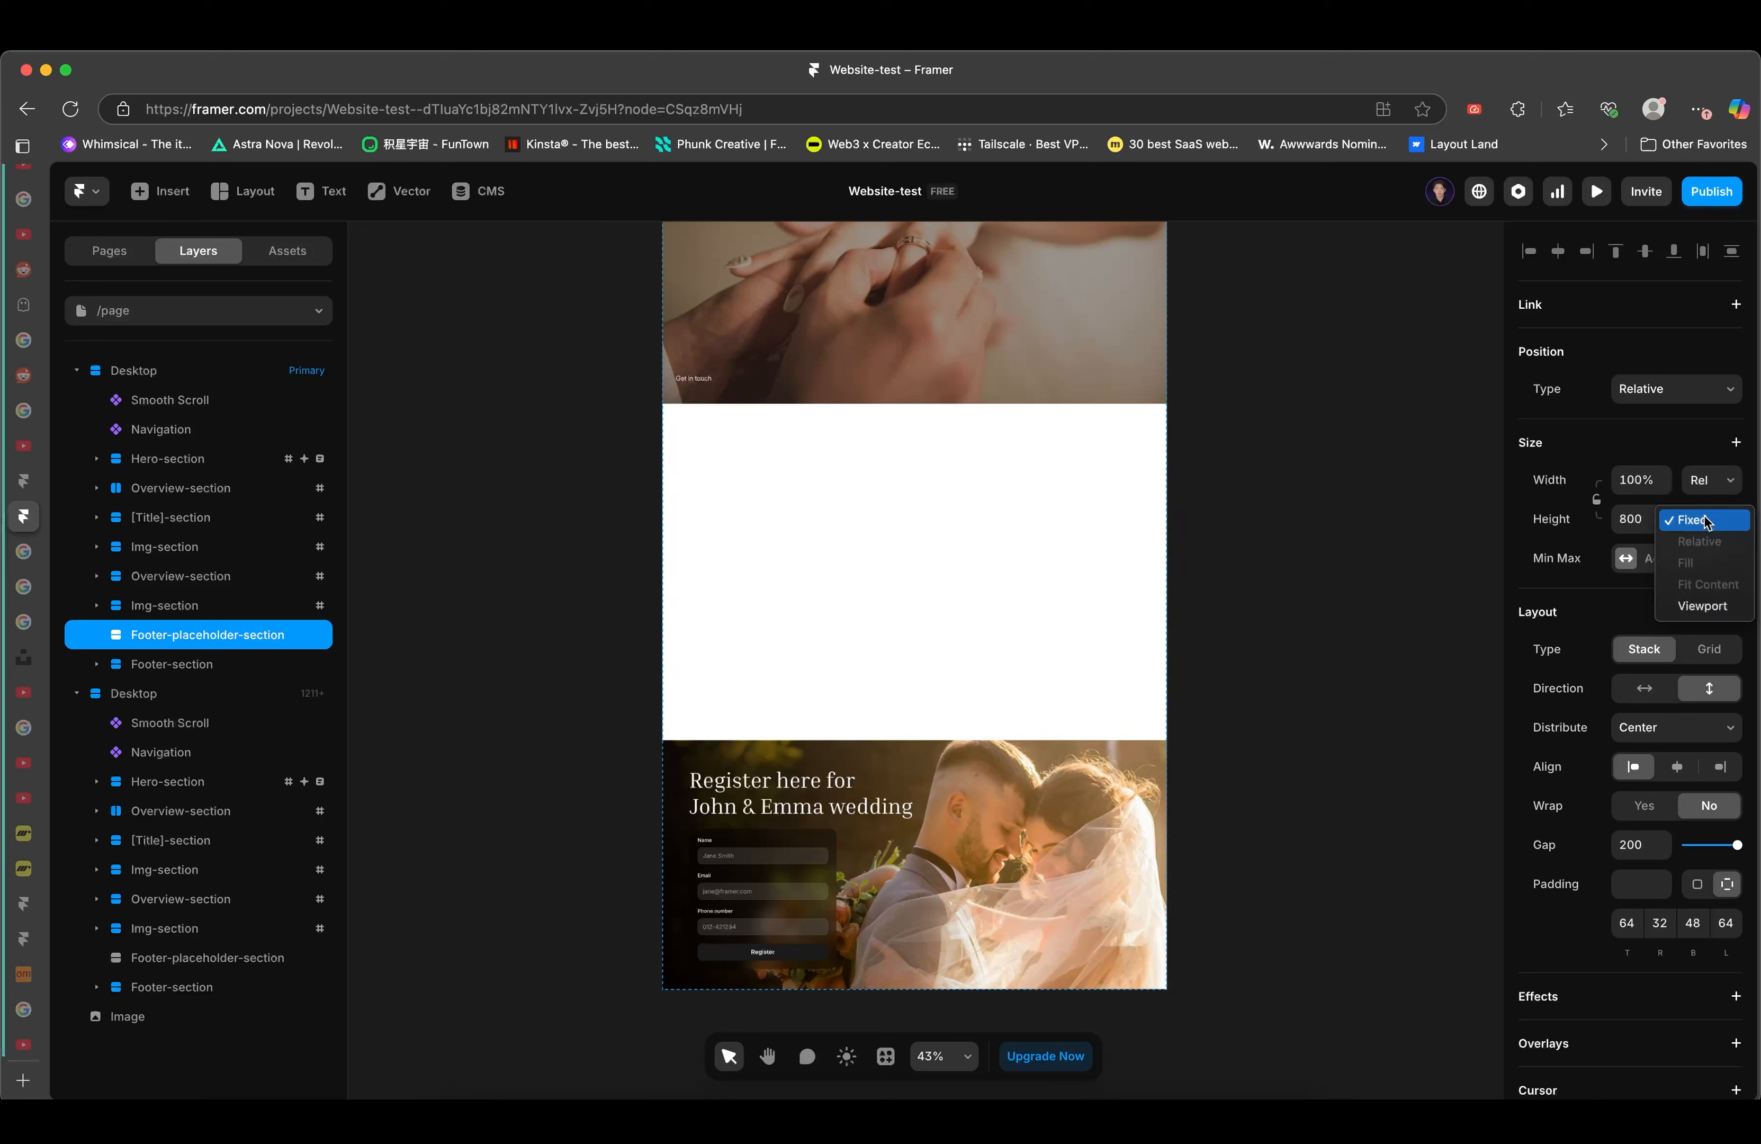
{"action": "left_click", "coordinate": [1696, 605]}
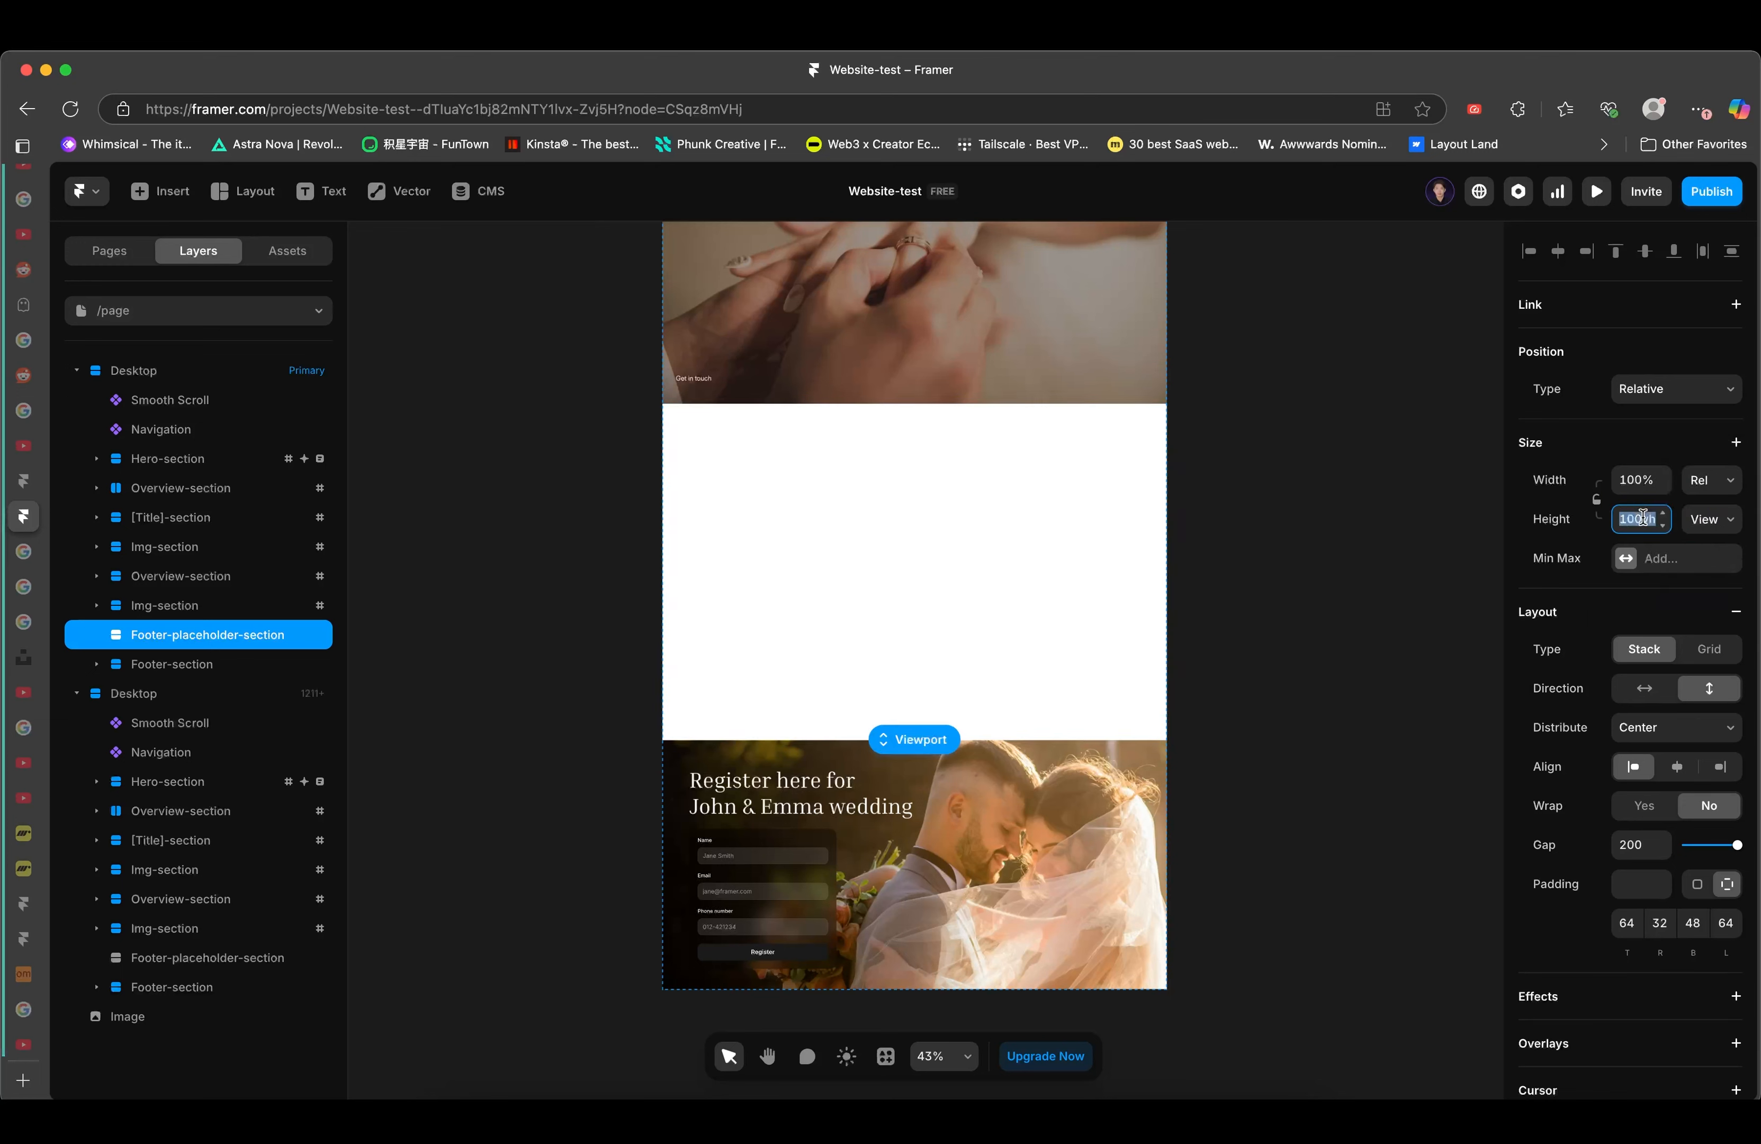
{"action": "left_click", "coordinate": [1707, 520]}
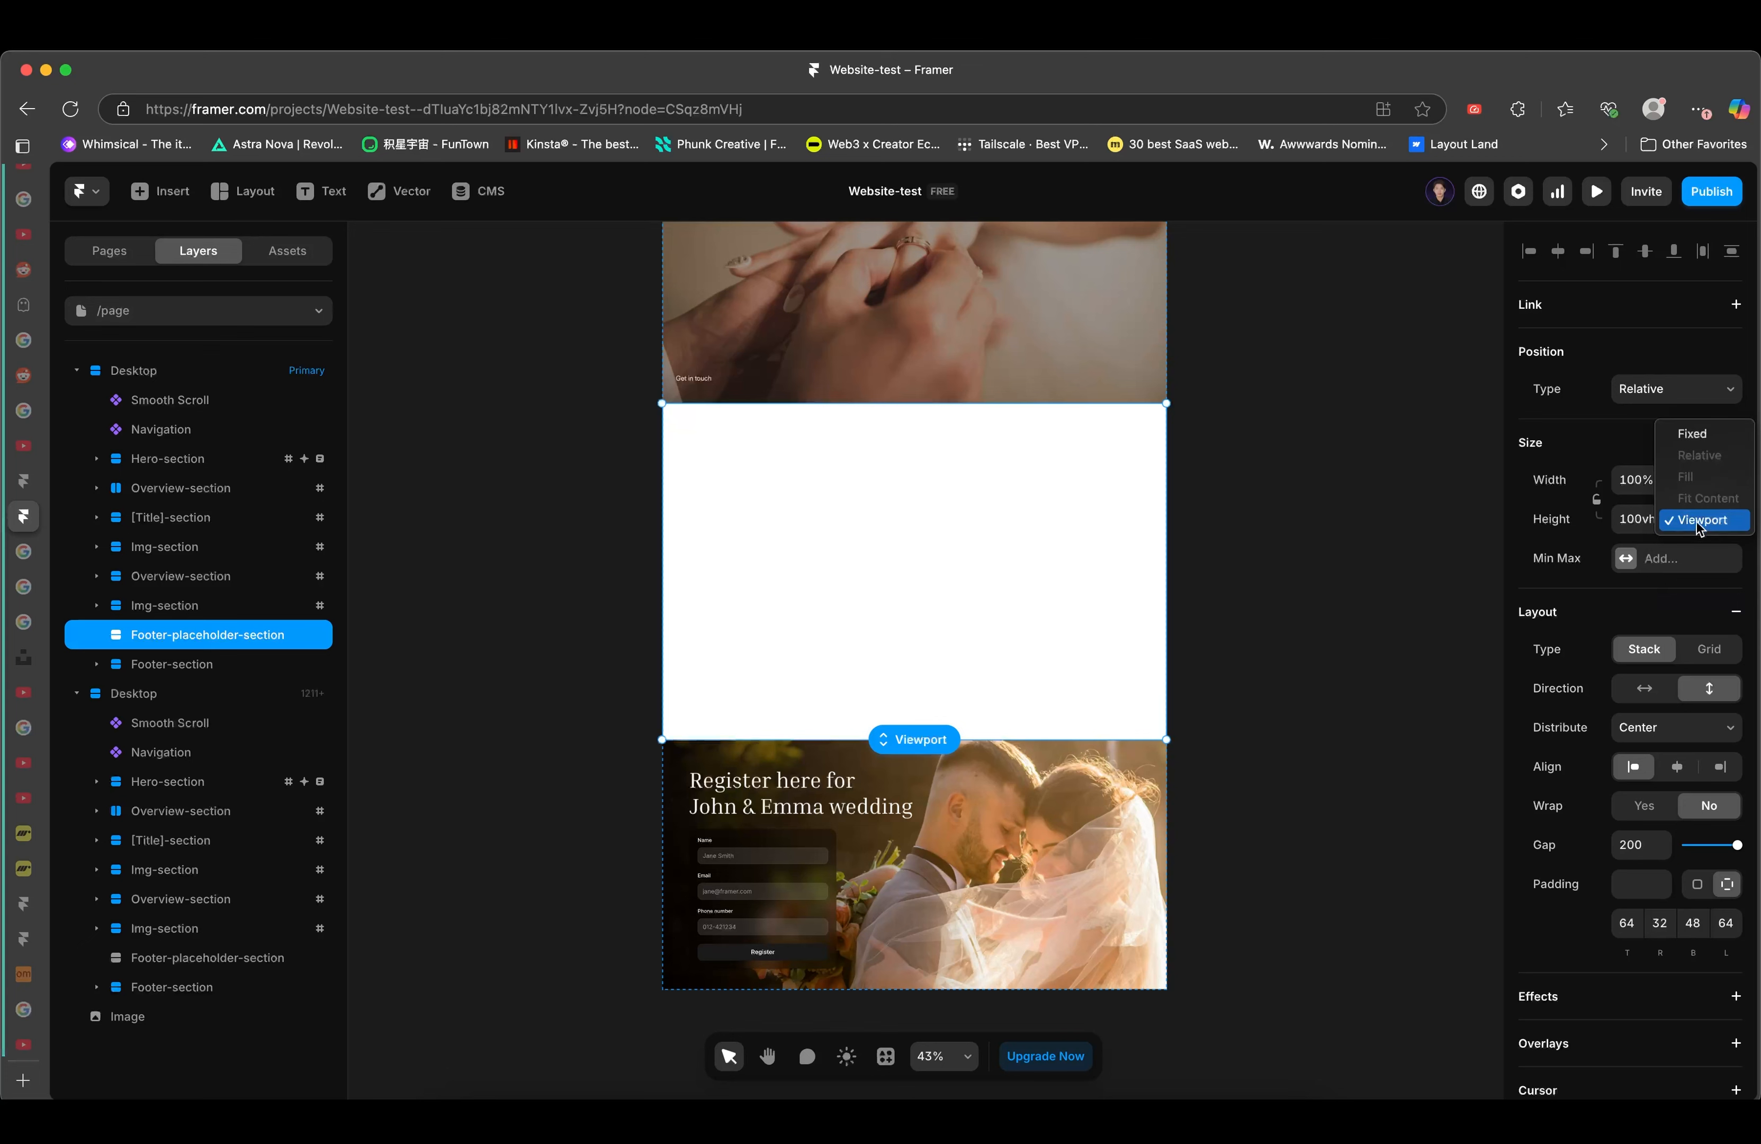
{"action": "left_click", "coordinate": [1640, 518]}
{"action": "left_click", "coordinate": [1639, 519]}
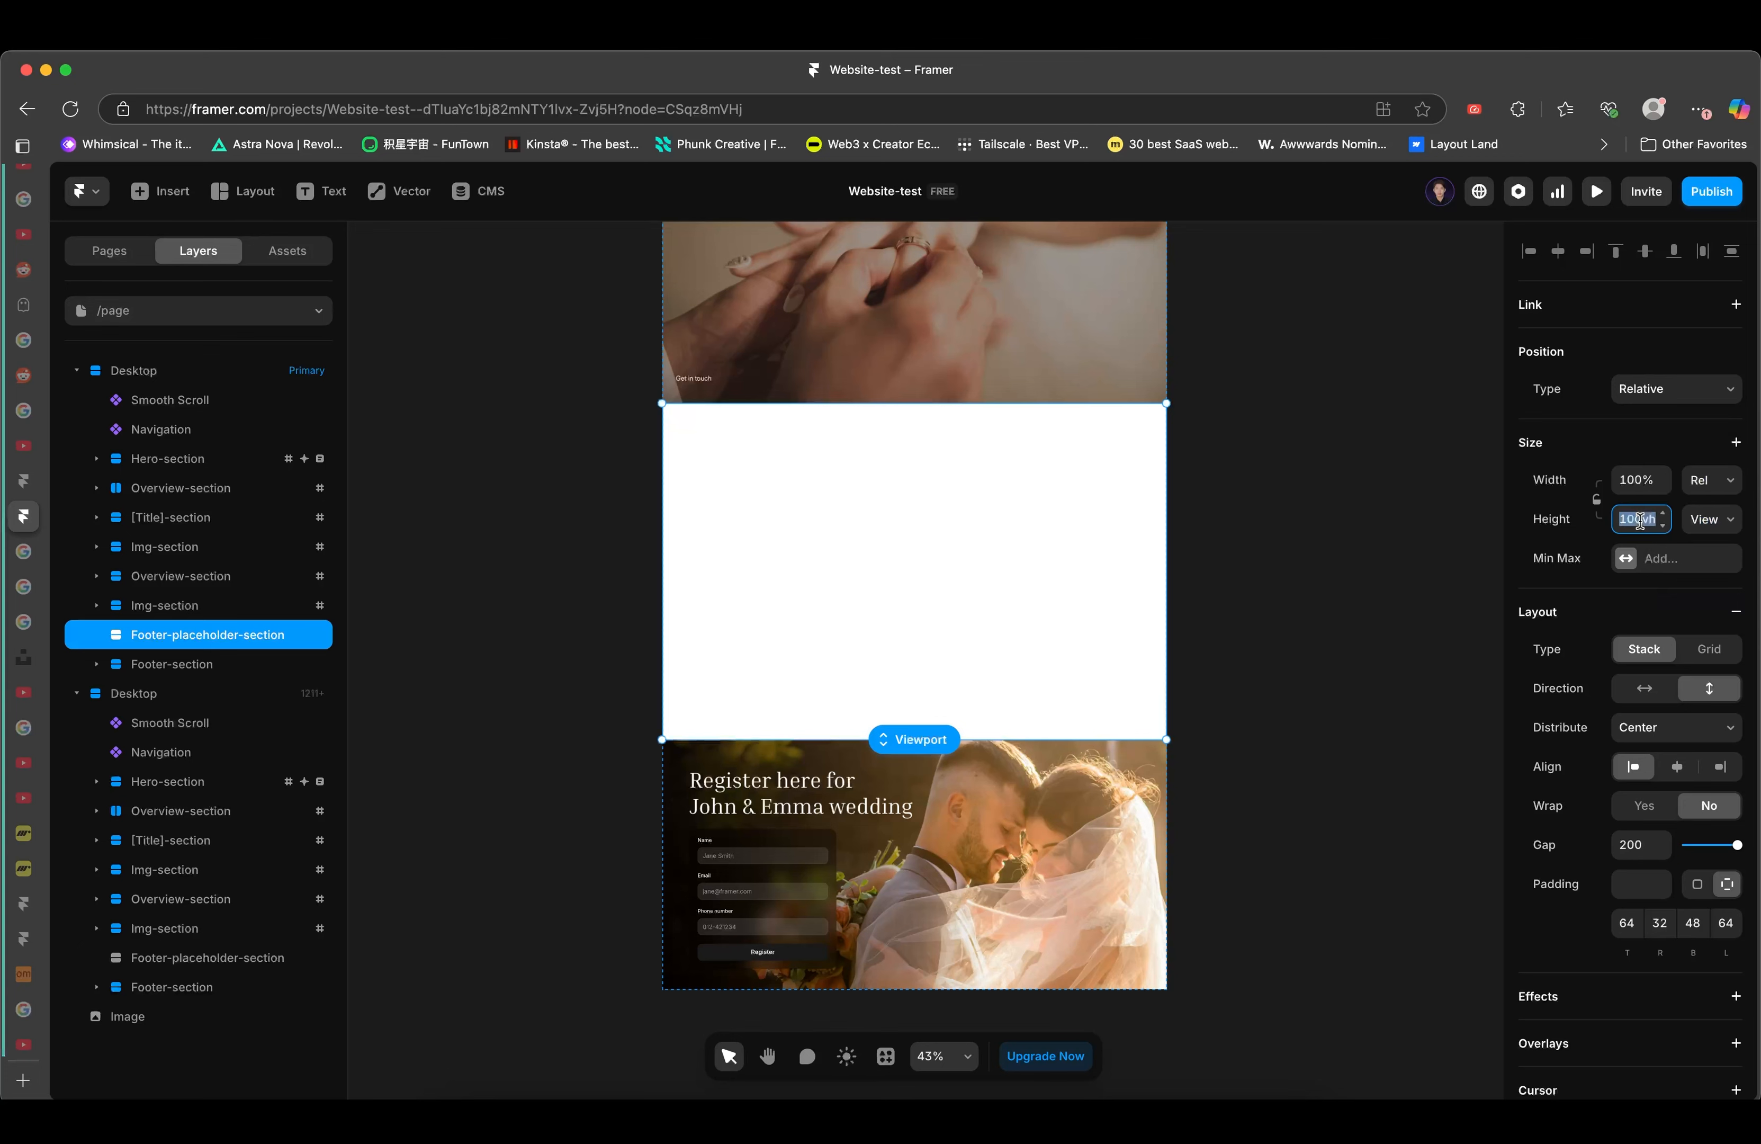
{"action": "scroll", "coordinate": [1067, 516], "scroll_direction": "up", "scroll_amount": 2}
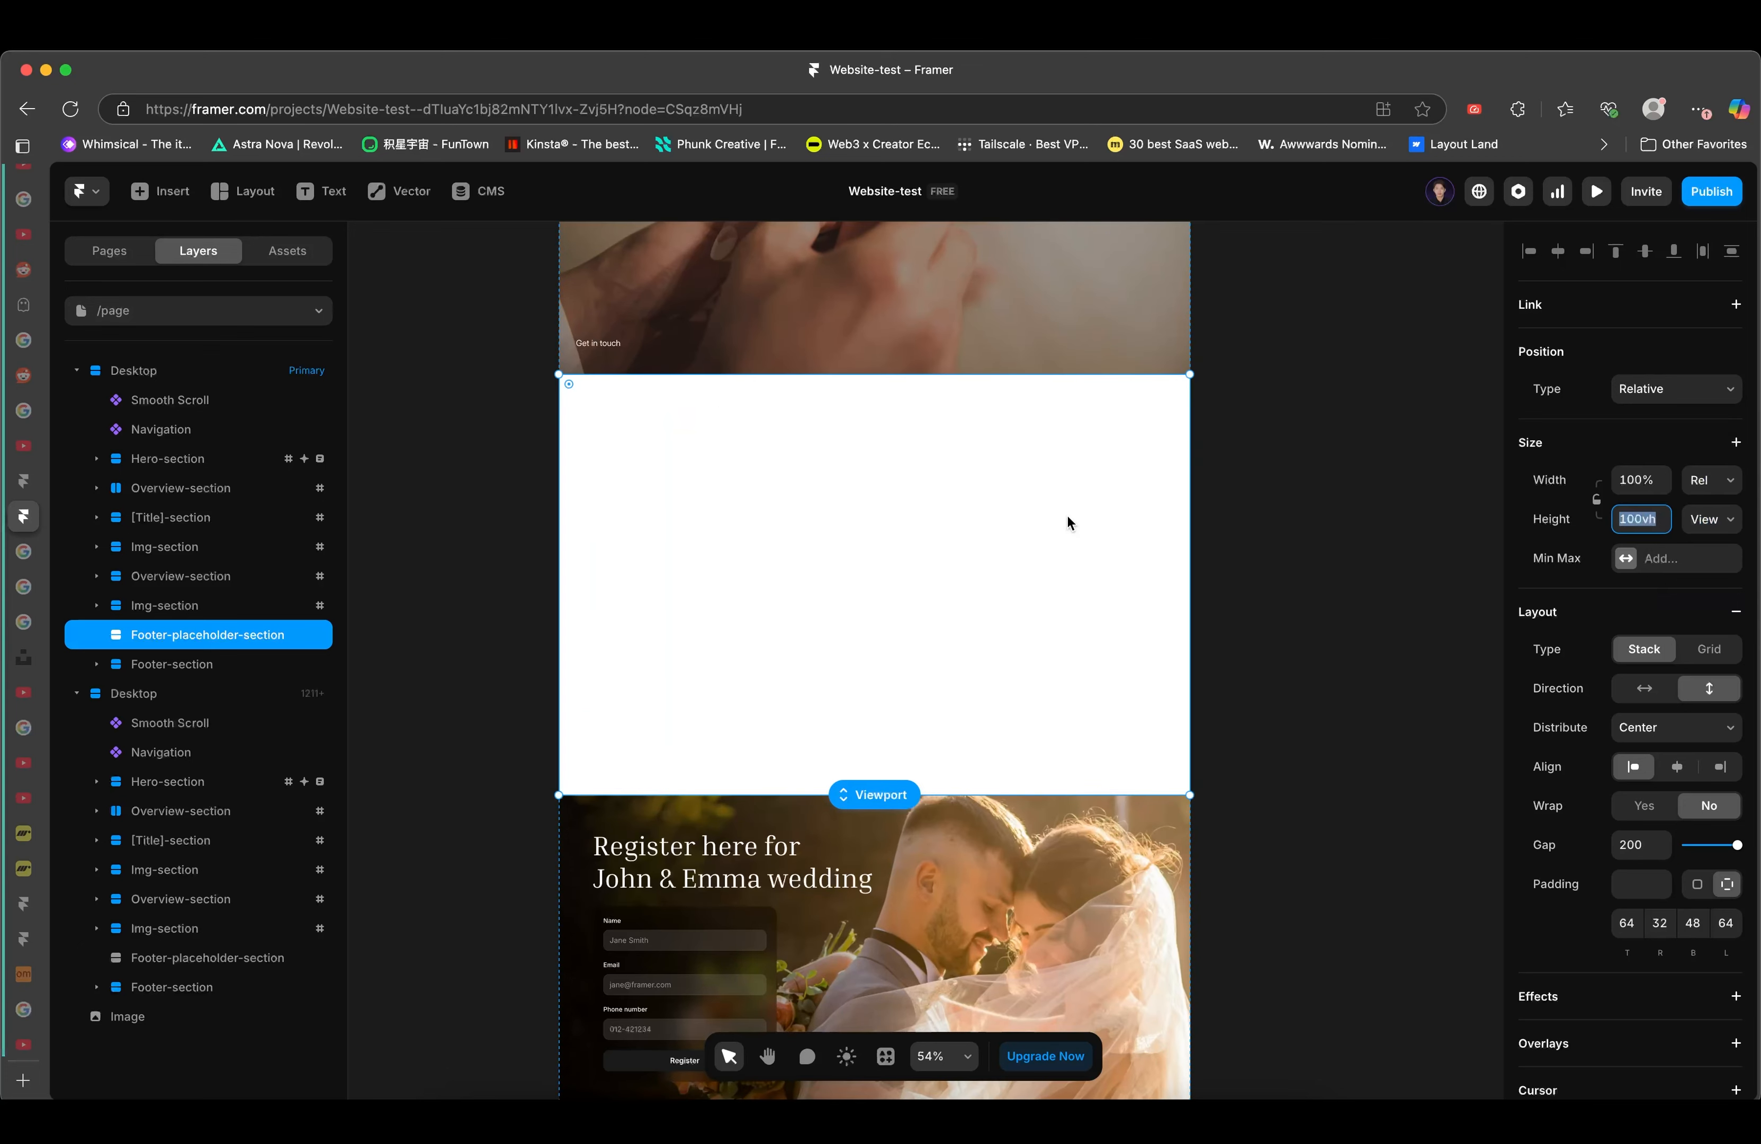
{"action": "scroll", "coordinate": [1068, 516], "scroll_direction": "down", "scroll_amount": 1}
{"action": "scroll", "coordinate": [1067, 517], "scroll_direction": "right", "scroll_amount": 1}
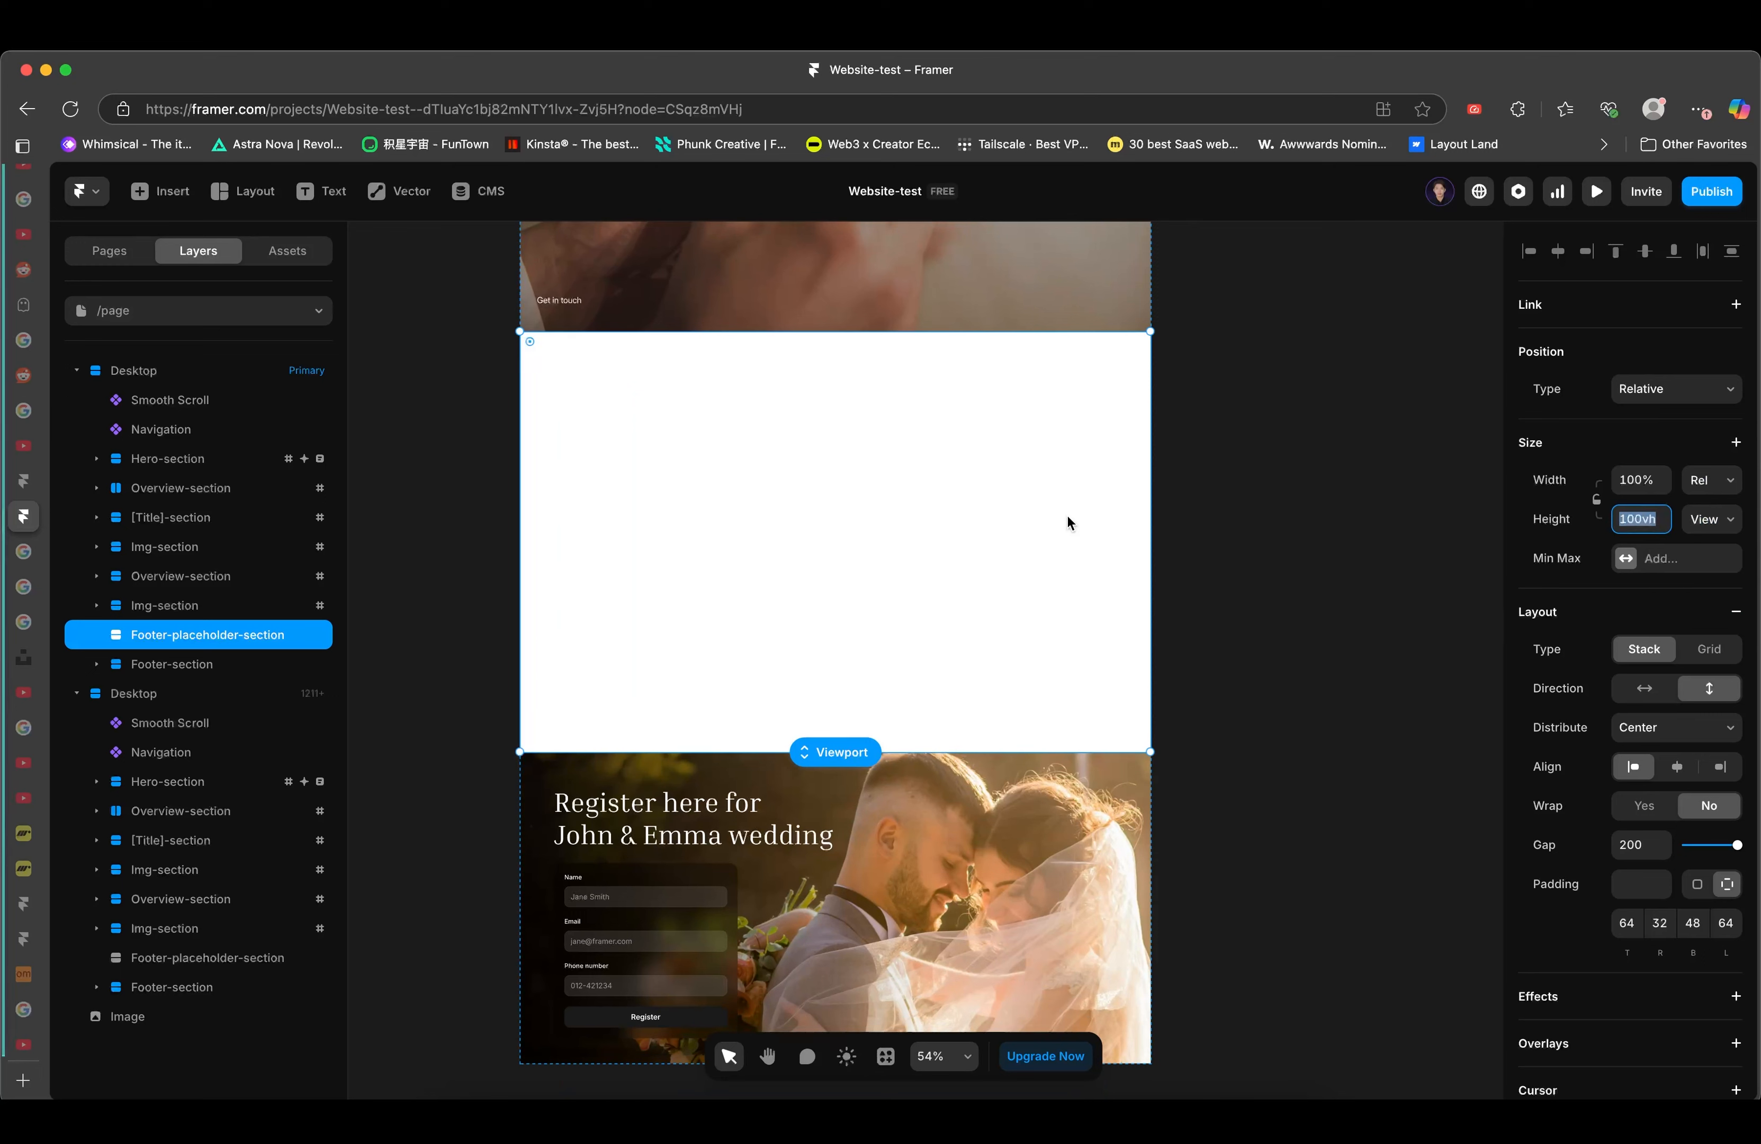
{"action": "scroll", "coordinate": [1124, 532], "scroll_direction": "up", "scroll_amount": 1}
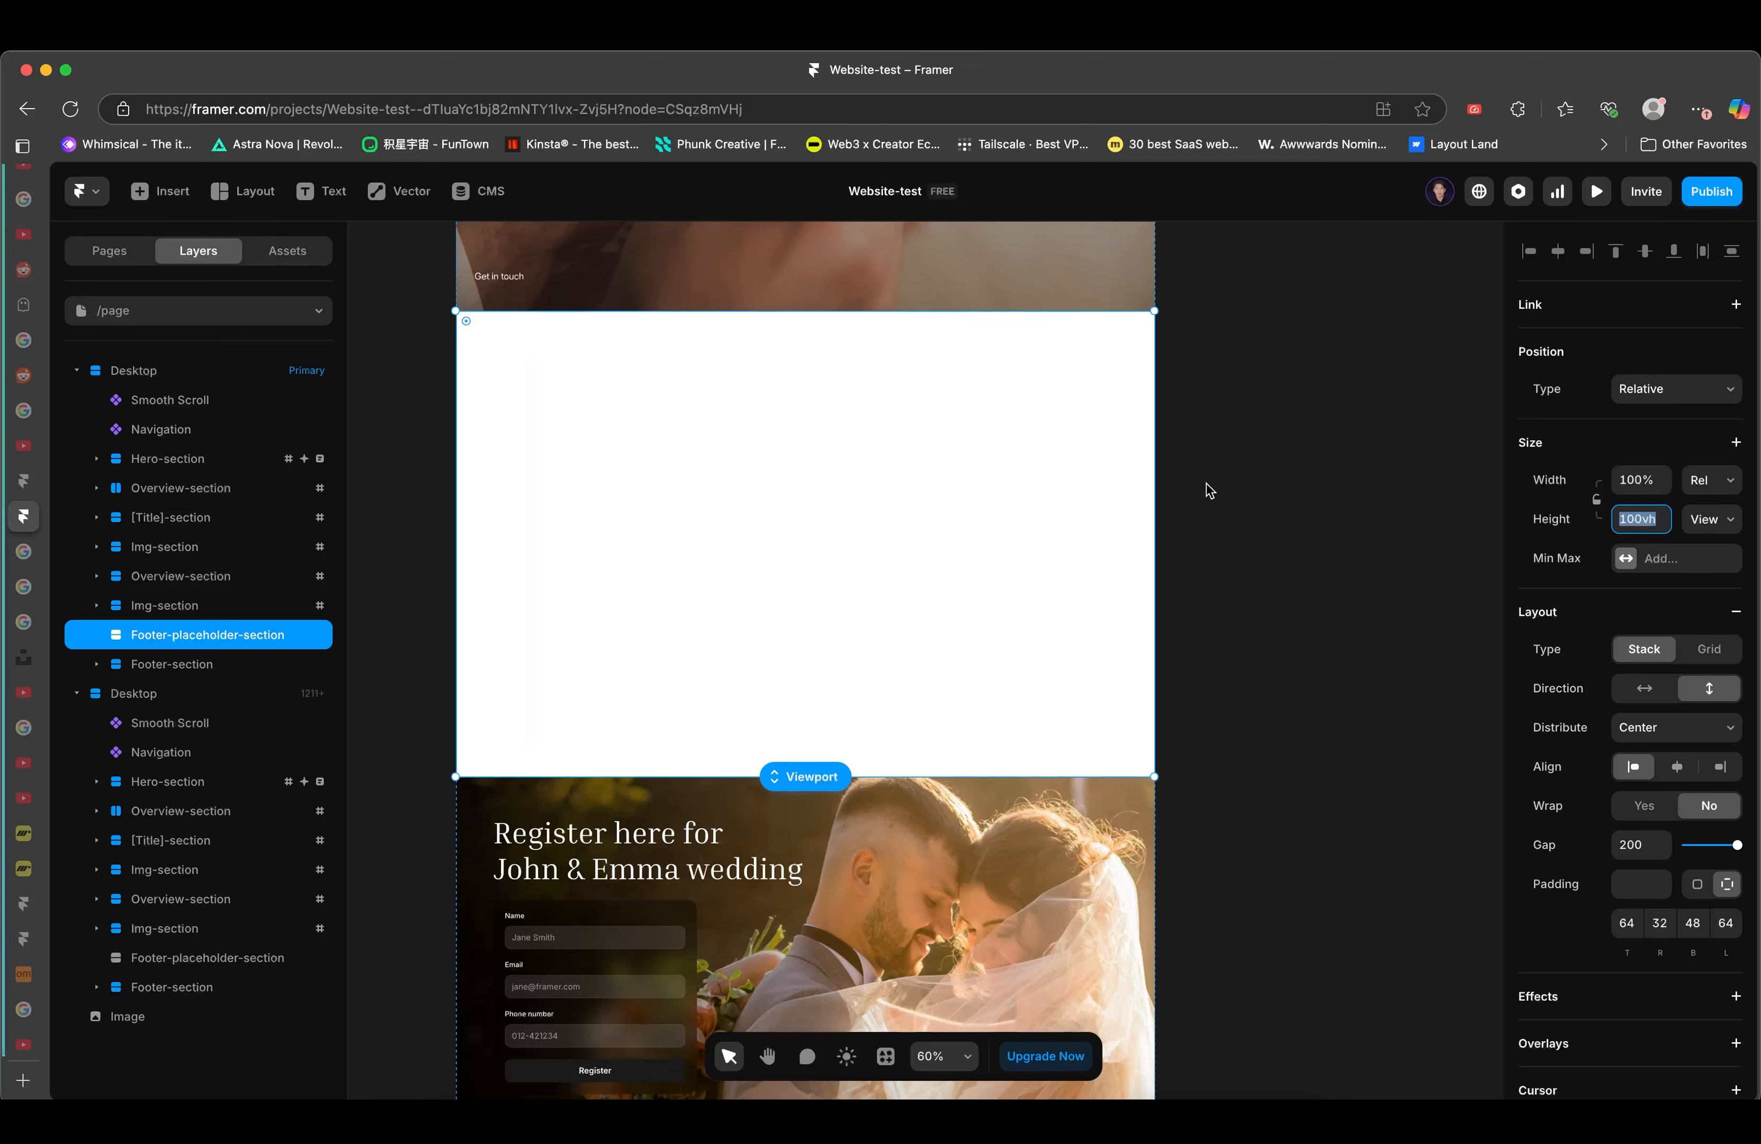
{"action": "left_click", "coordinate": [1234, 487]}
{"action": "left_click", "coordinate": [1071, 493]}
{"action": "scroll", "coordinate": [1217, 435], "scroll_direction": "down", "scroll_amount": 3}
{"action": "scroll", "coordinate": [1216, 435], "scroll_direction": "right", "scroll_amount": 1}
{"action": "scroll", "coordinate": [1220, 442], "scroll_direction": "up", "scroll_amount": 3}
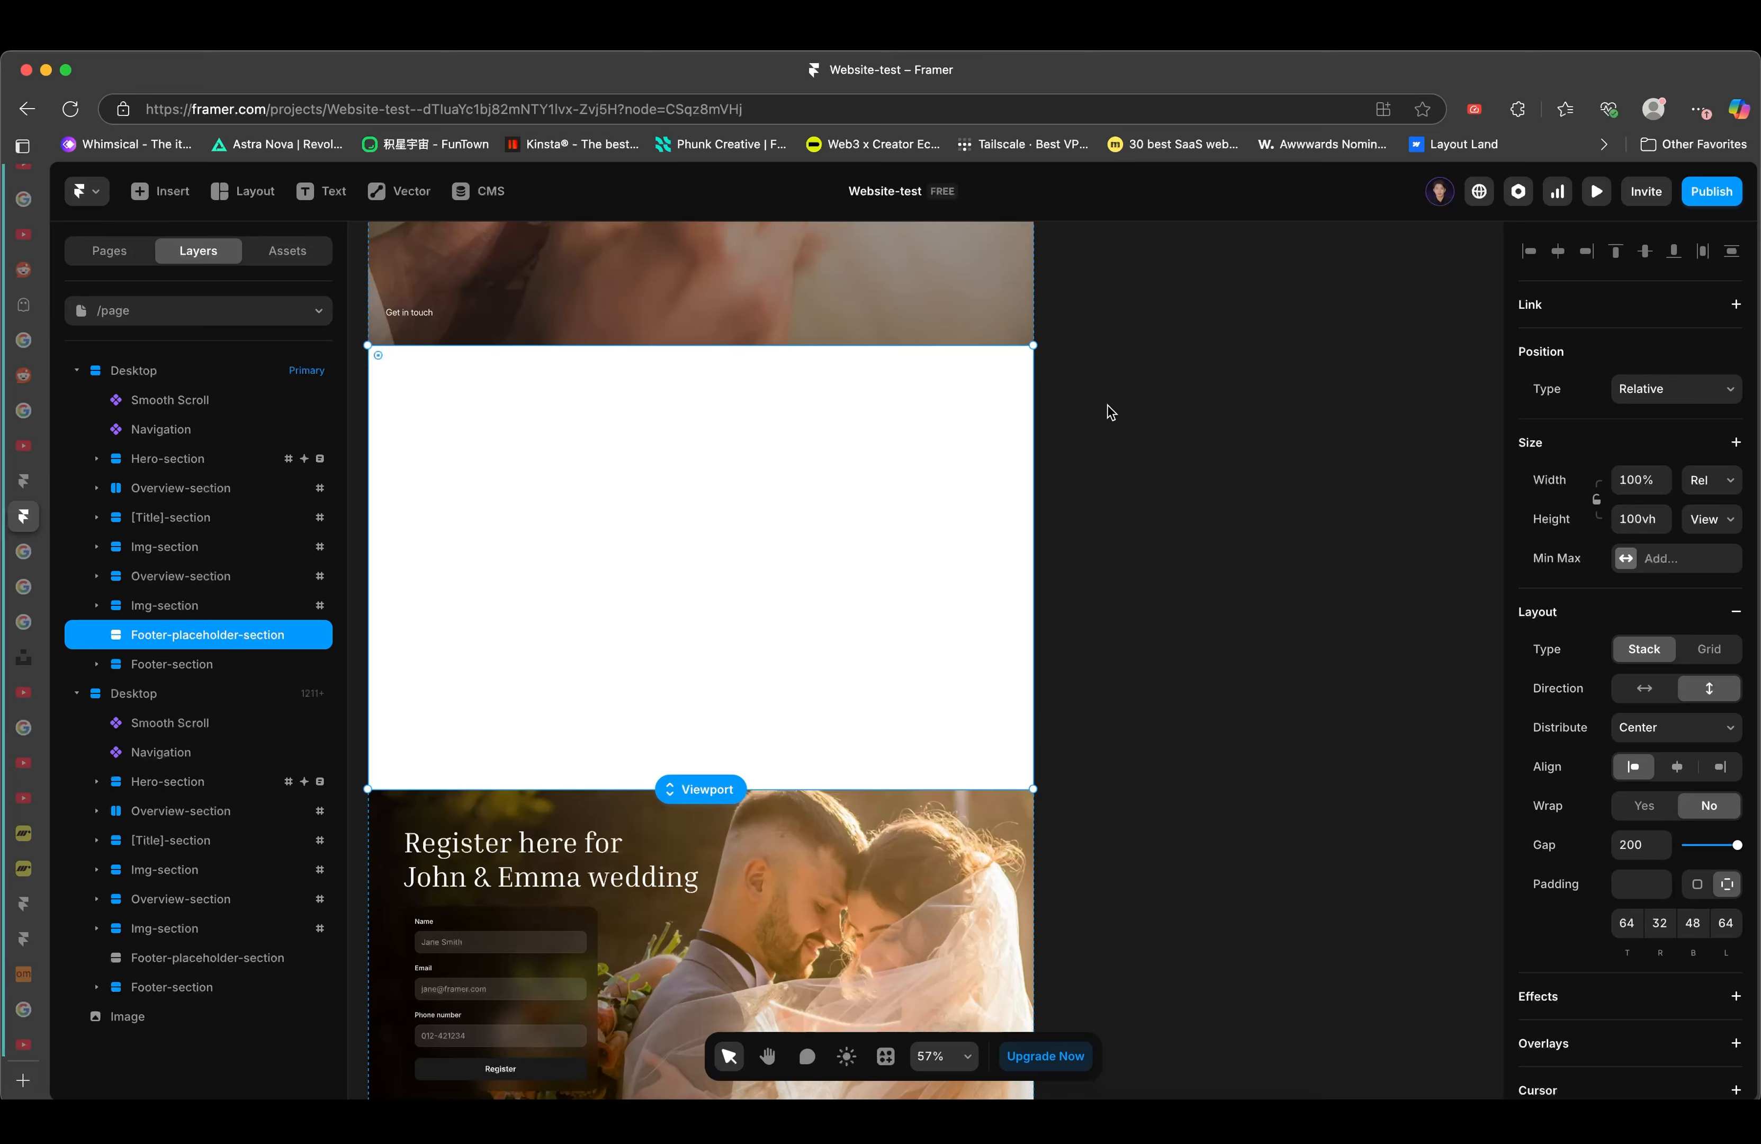
{"action": "scroll", "coordinate": [1107, 405], "scroll_direction": "left", "scroll_amount": 3}
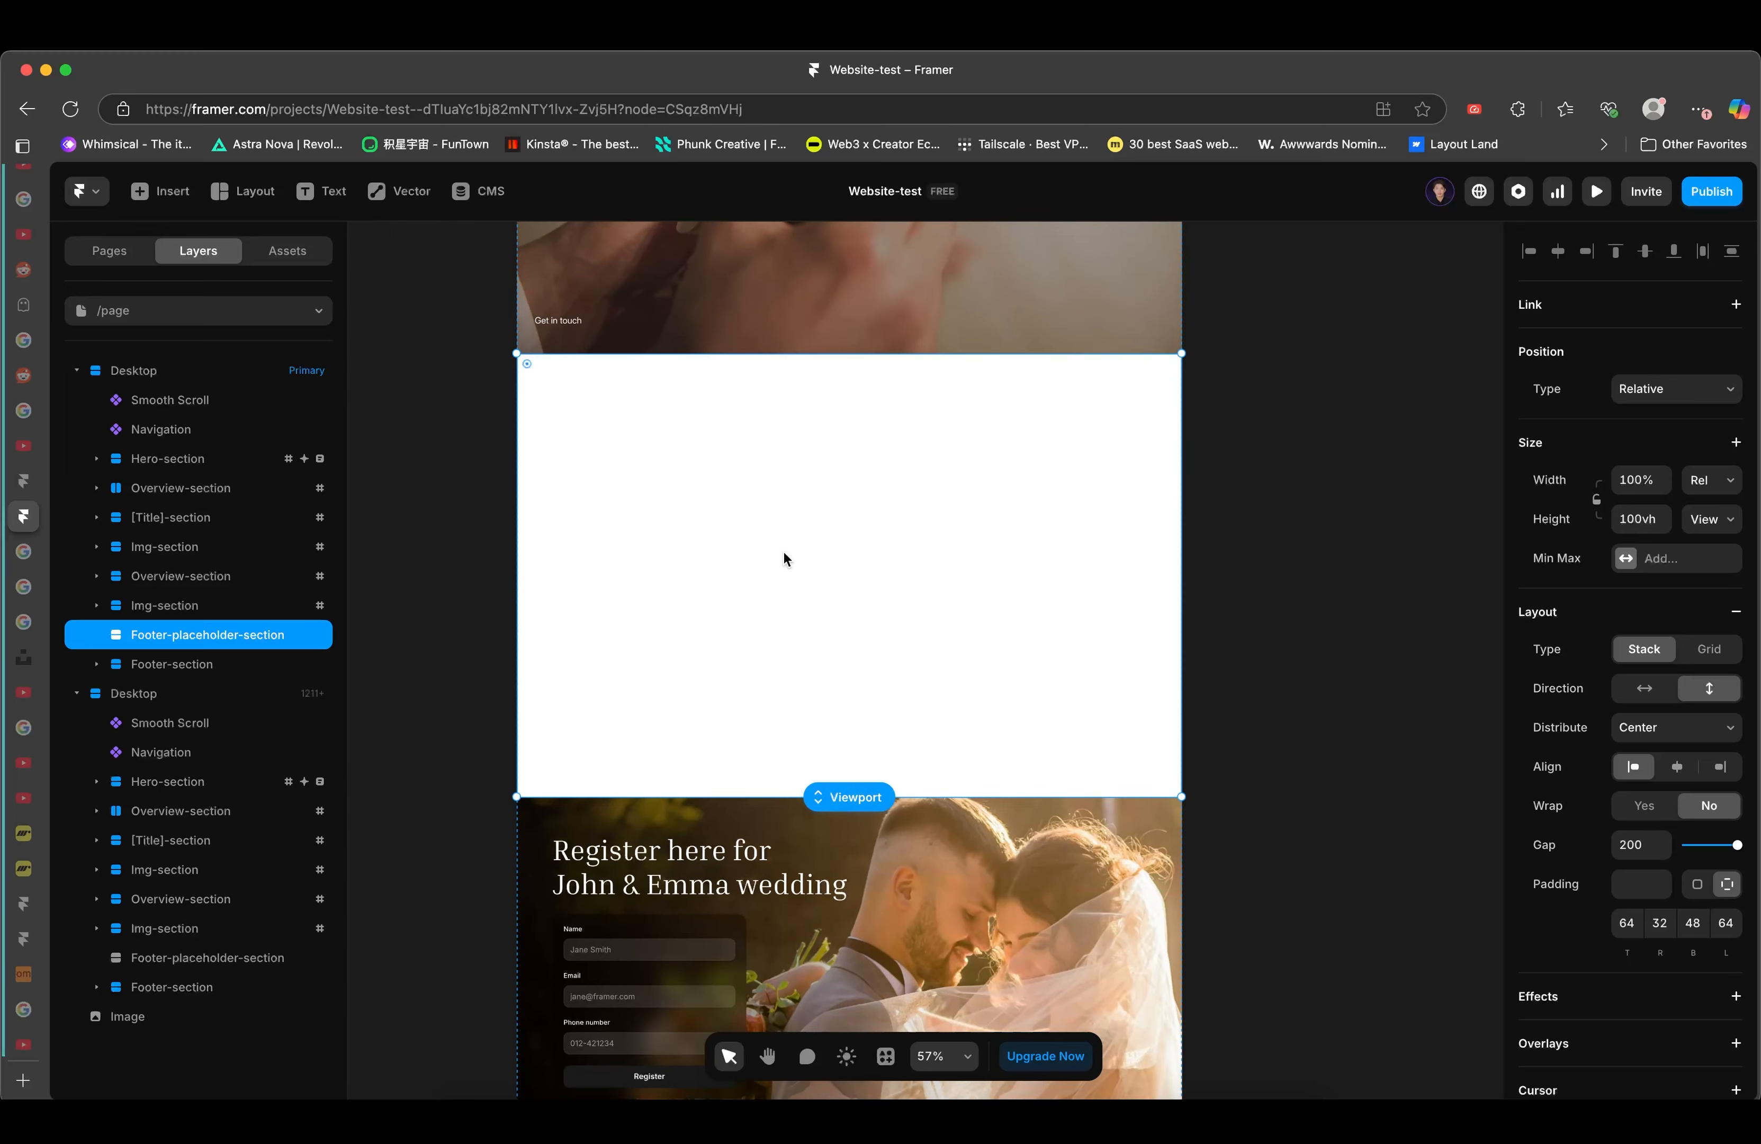
- Draw a frame about 383 by 643 on the empty canvas beside the Footer-placeholder-section and move it up slightly
{"action": "left_click", "coordinate": [808, 1056]}
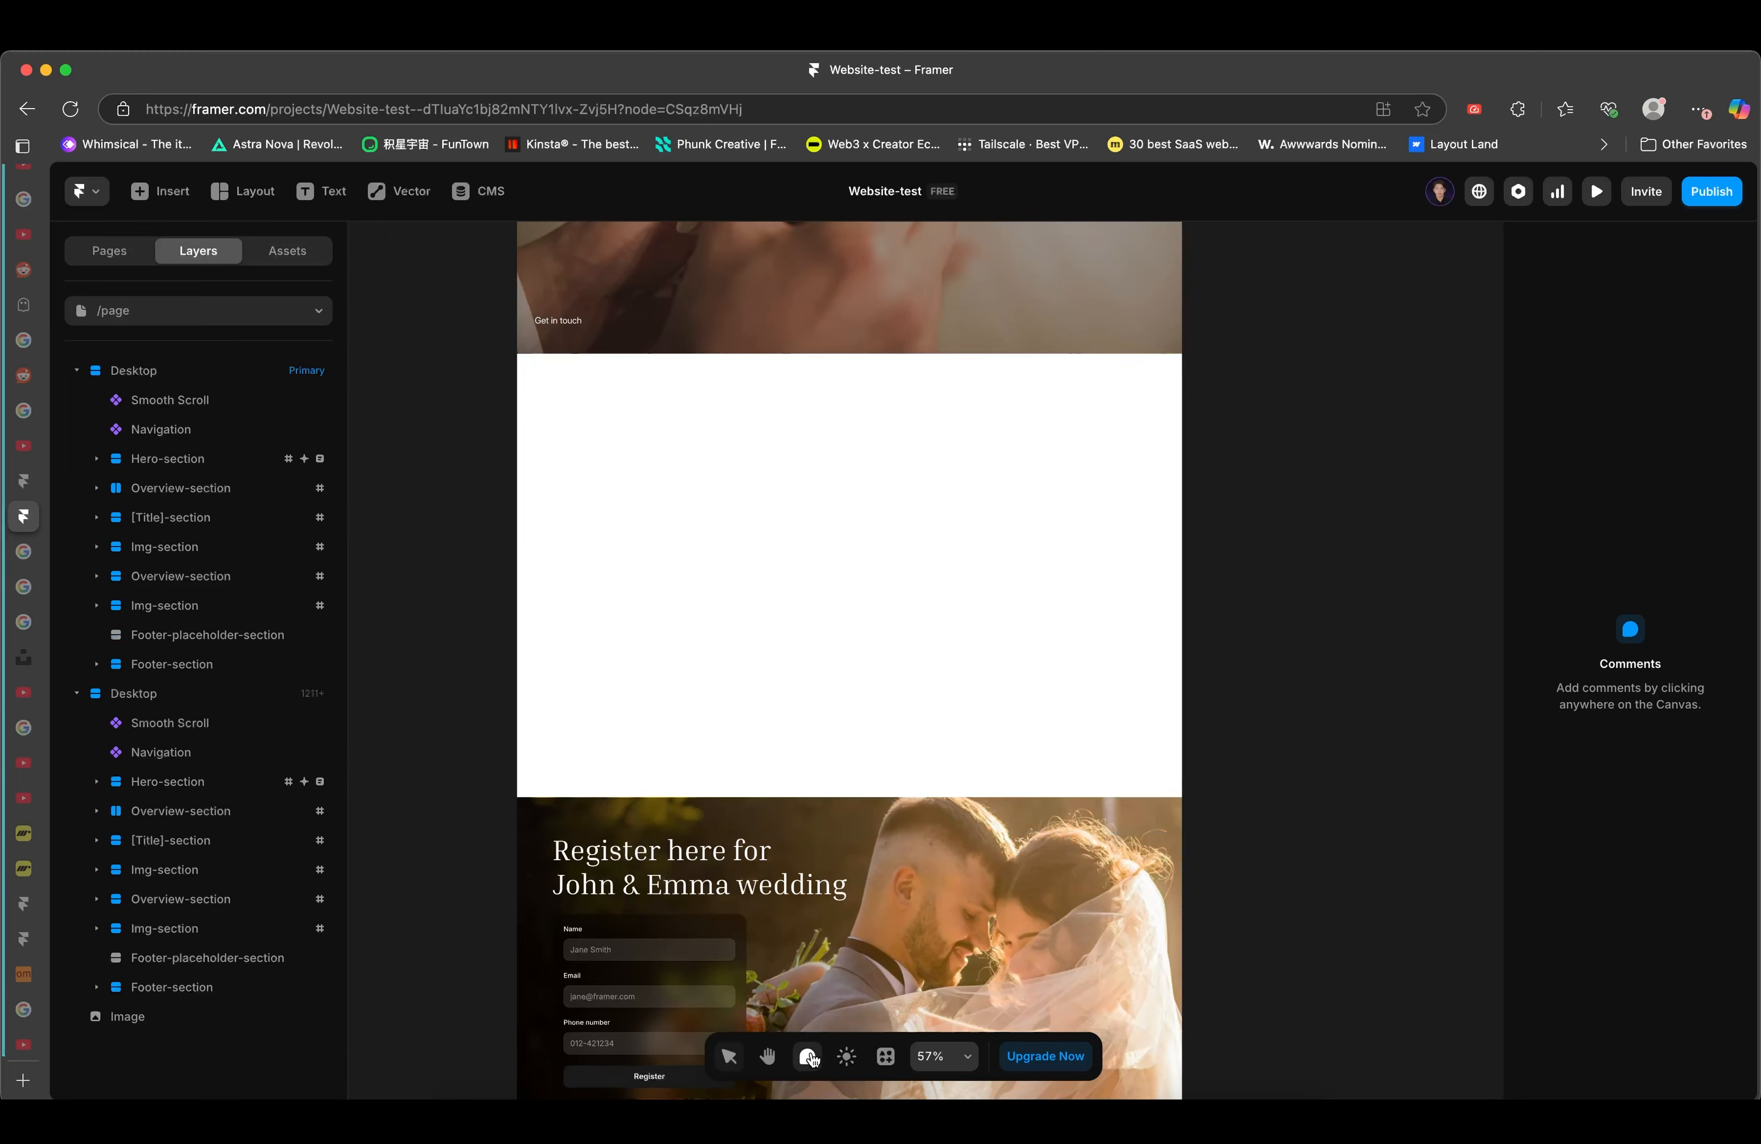
{"action": "left_click", "coordinate": [245, 195]}
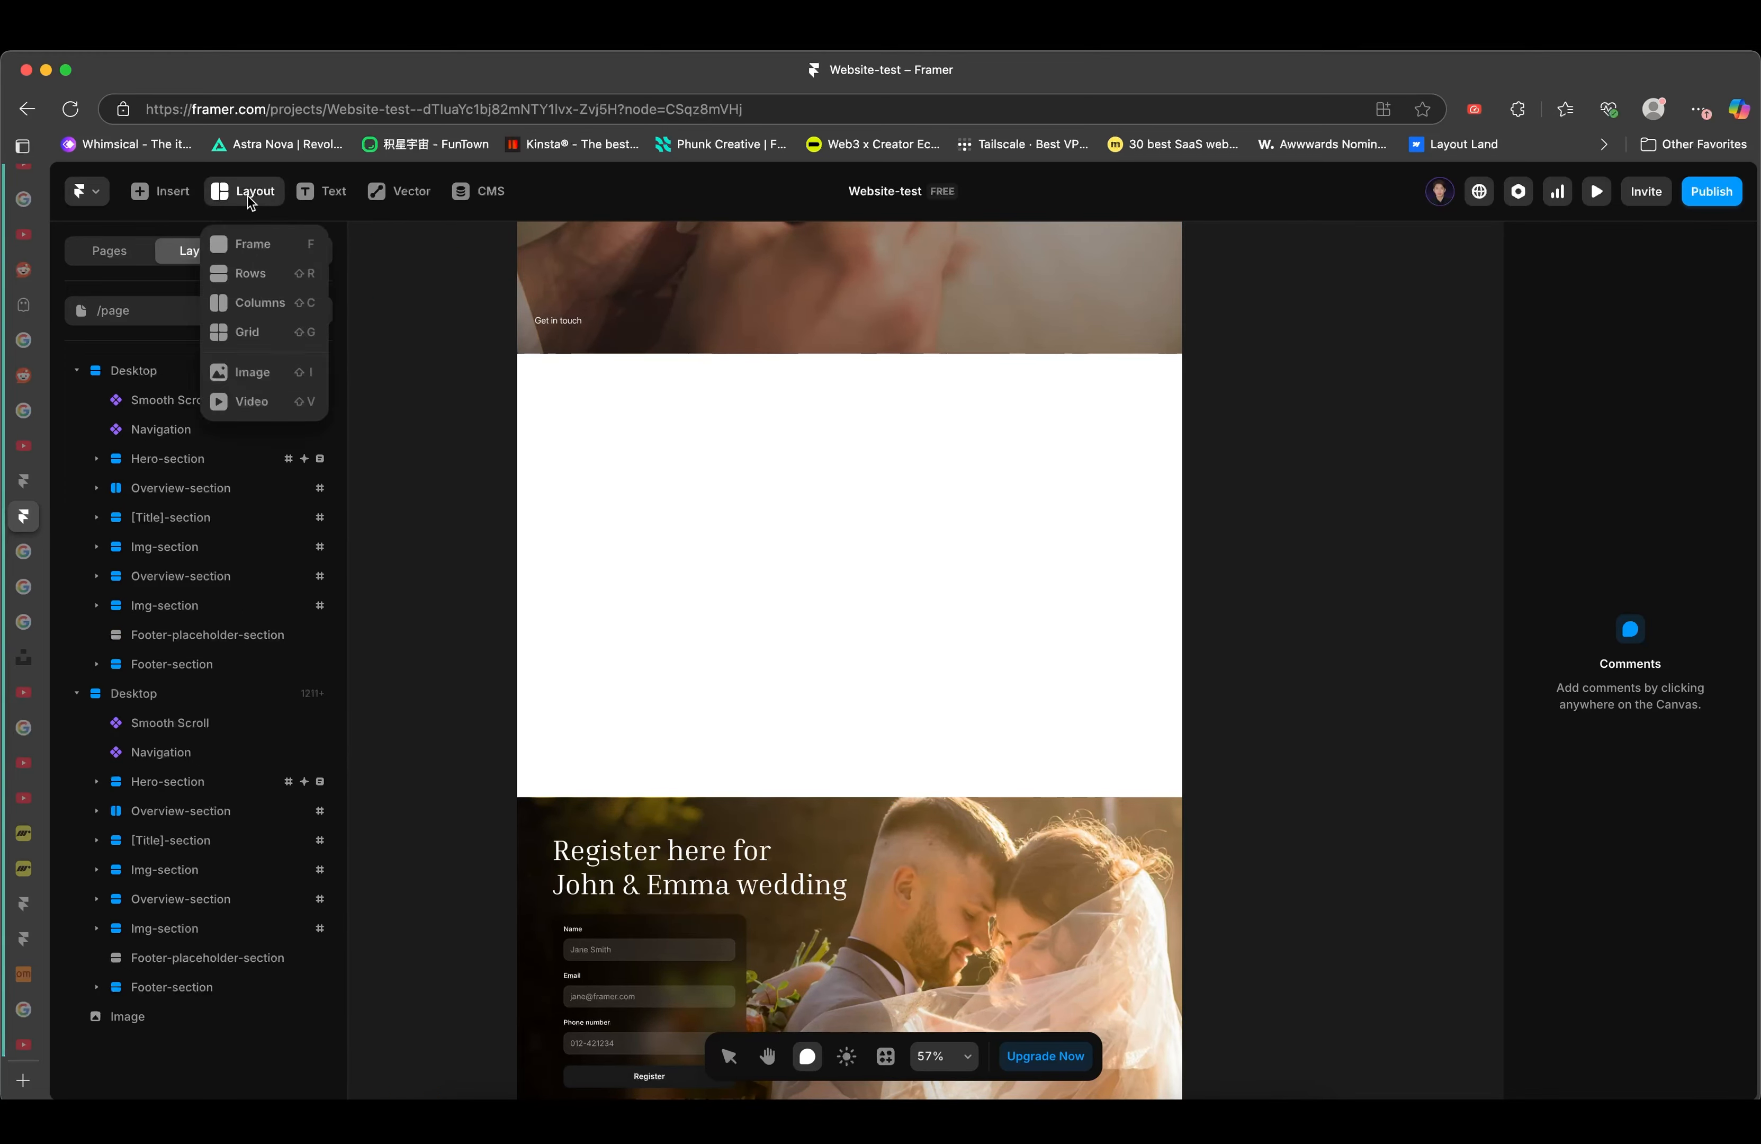
{"action": "left_click", "coordinate": [253, 245]}
{"action": "left_click_drag", "start_coordinate": [1218, 448], "coordinate": [1432, 806]}
{"action": "scroll", "coordinate": [1229, 587], "scroll_direction": "right", "scroll_amount": 5}
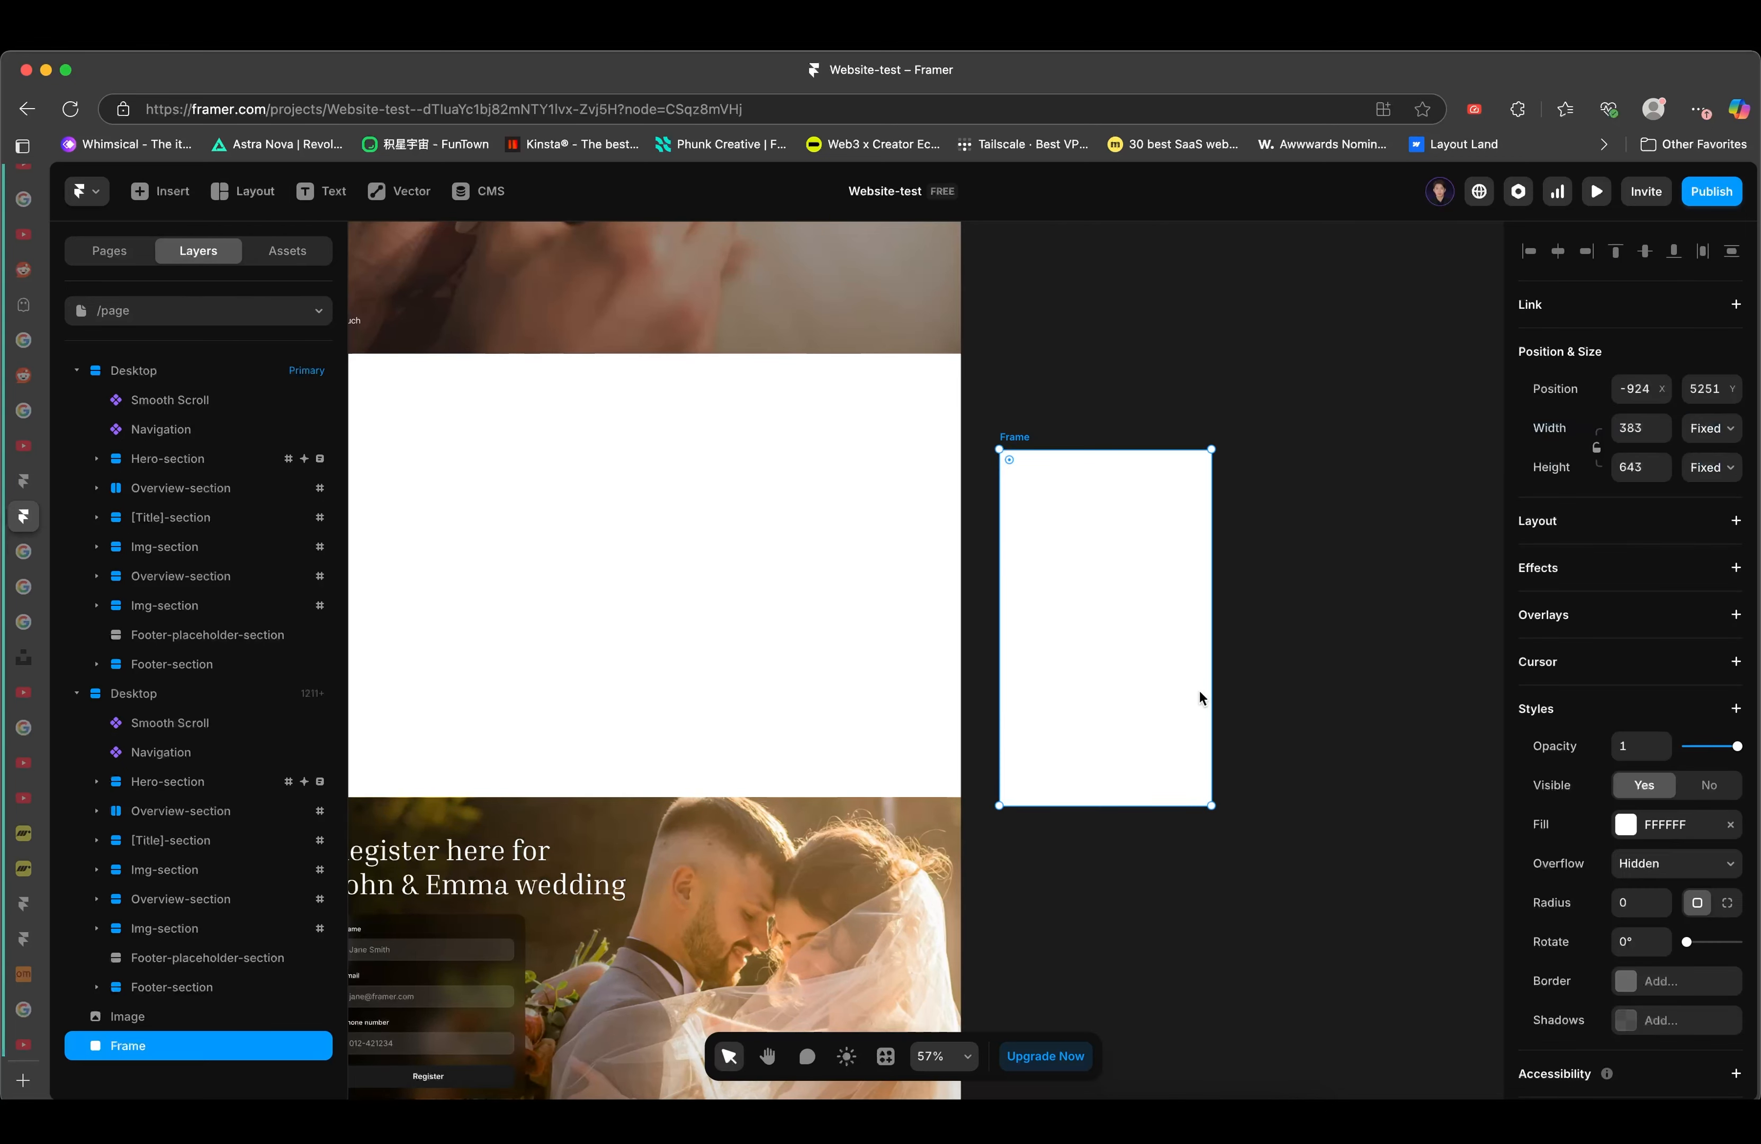
{"action": "left_click_drag", "start_coordinate": [1176, 705], "coordinate": [1172, 616]}
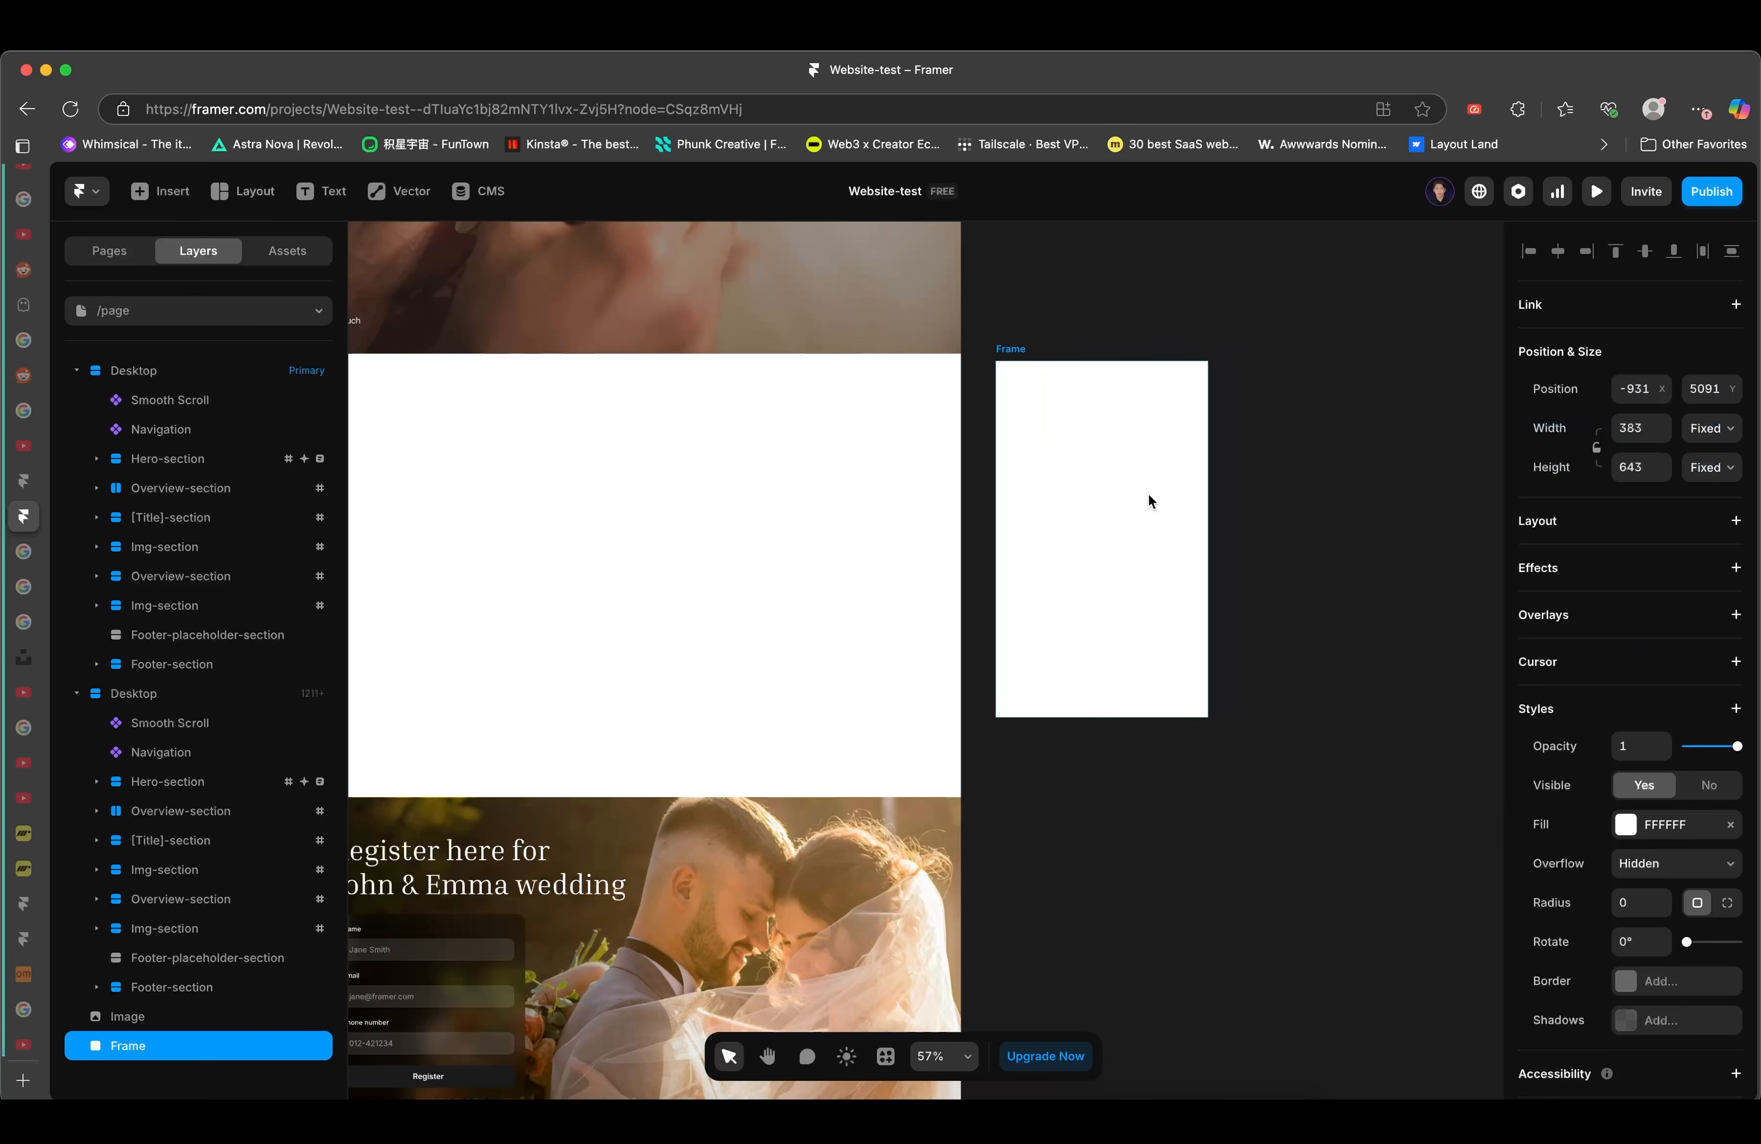
{"action": "left_click_drag", "start_coordinate": [1148, 494], "coordinate": [1139, 487]}
{"action": "scroll", "coordinate": [1140, 442], "scroll_direction": "up", "scroll_amount": 1}
{"action": "left_click", "coordinate": [1259, 453]}
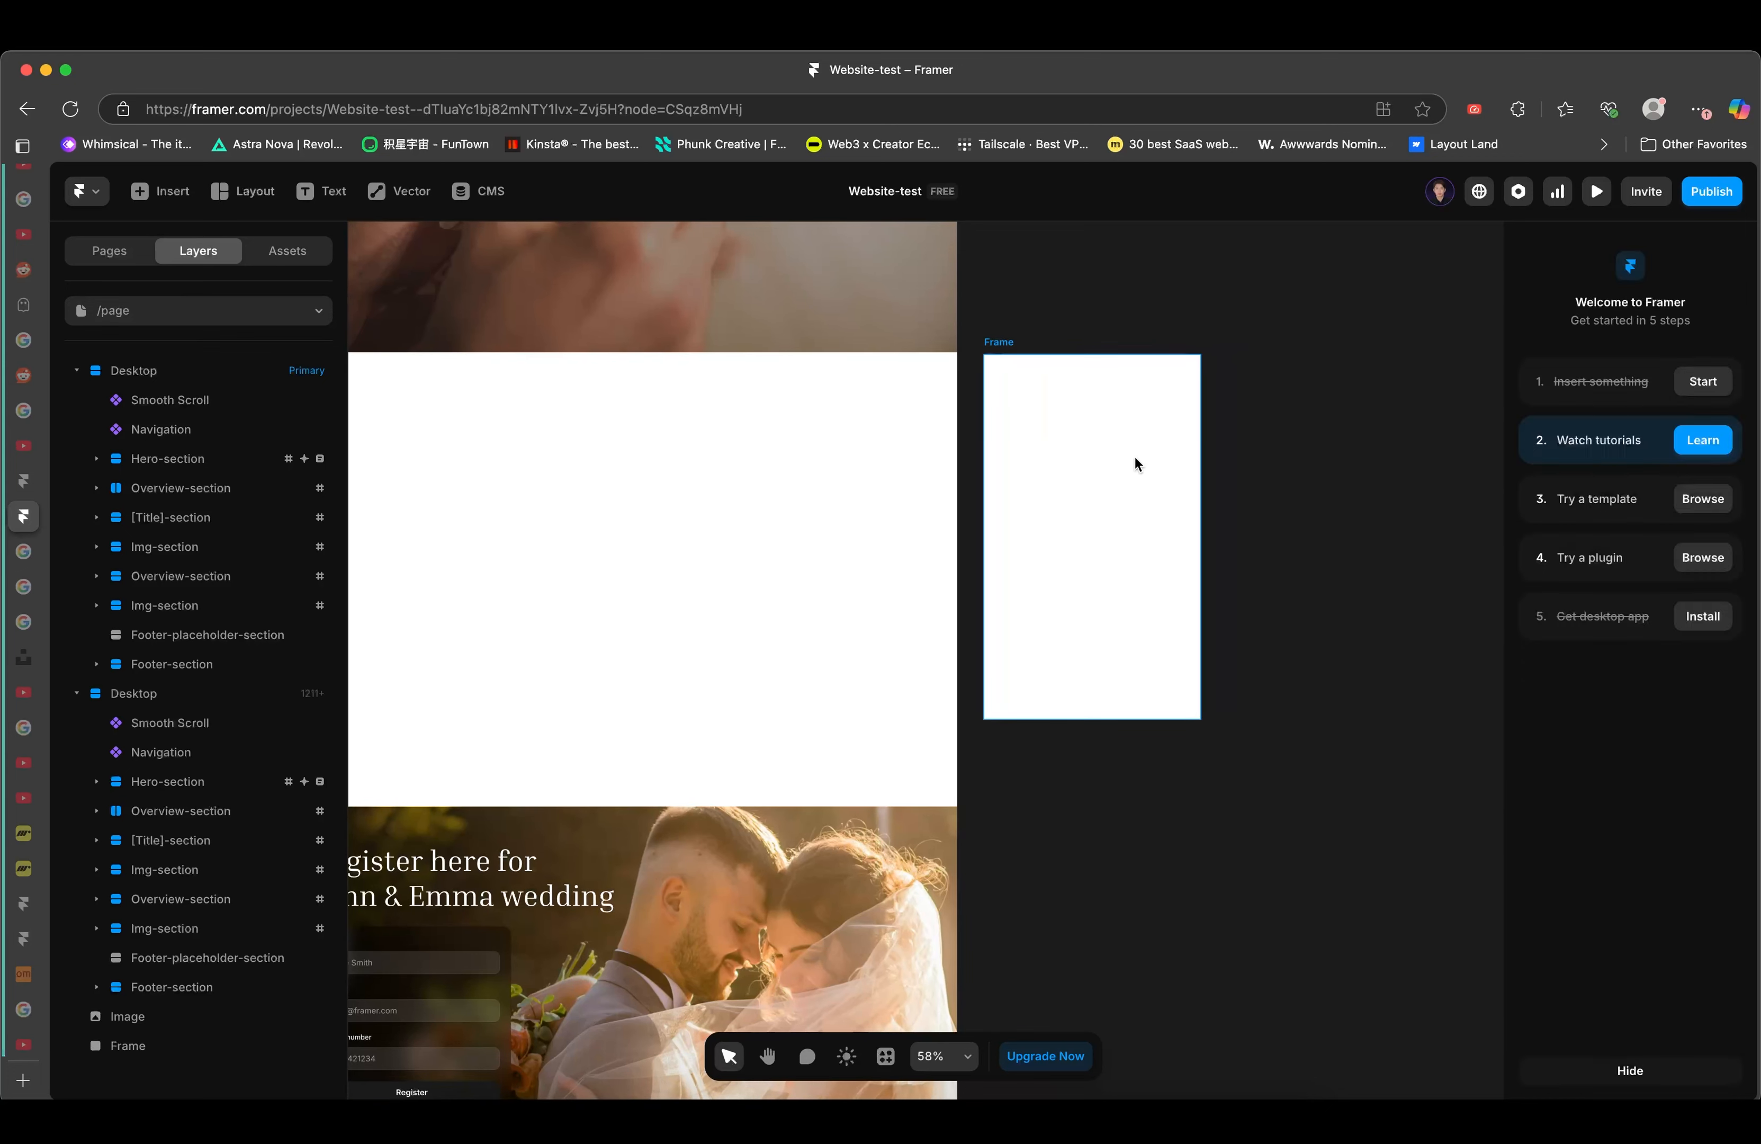
- Duplicate the new frame, nest the copy inside the original, and stretch the nested frame's height to about 650
{"action": "left_click", "coordinate": [1135, 460]}
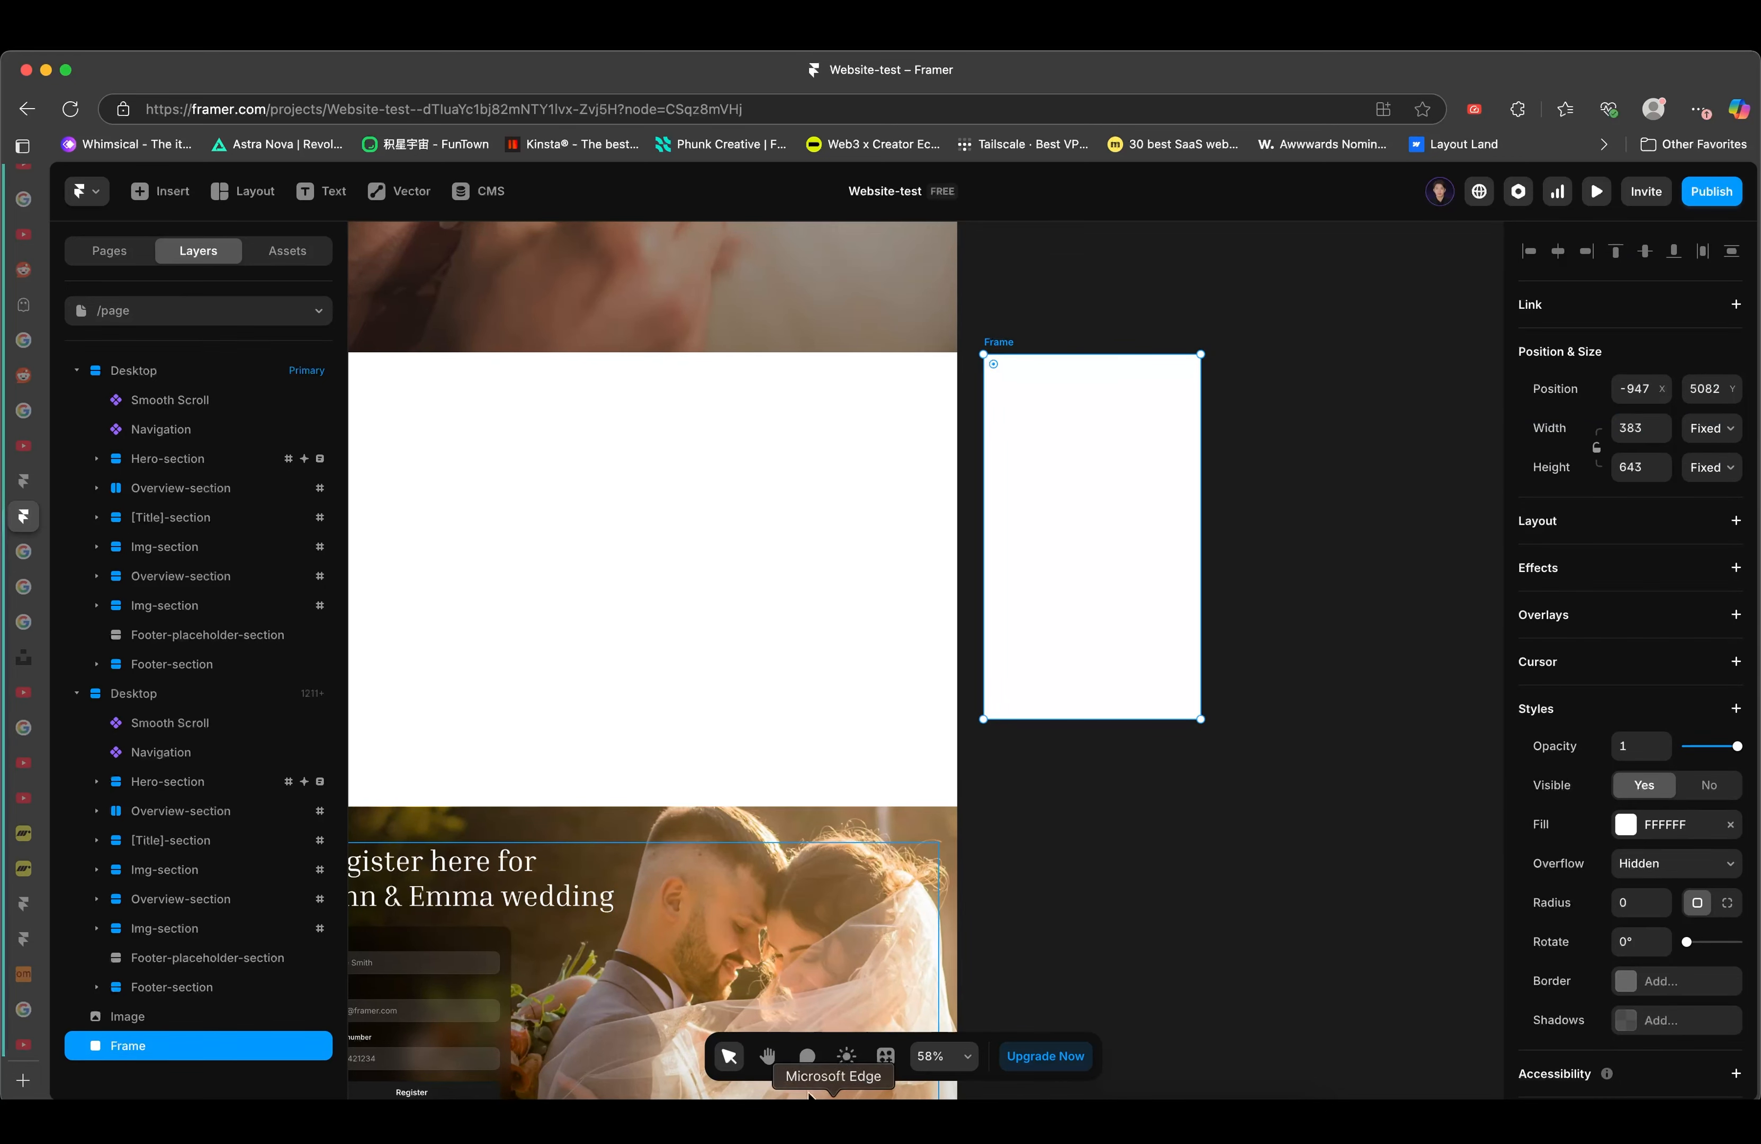
{"action": "key", "text": "Escape"}
{"action": "left_click", "coordinate": [1115, 439]}
{"action": "key", "text": "super+d"}
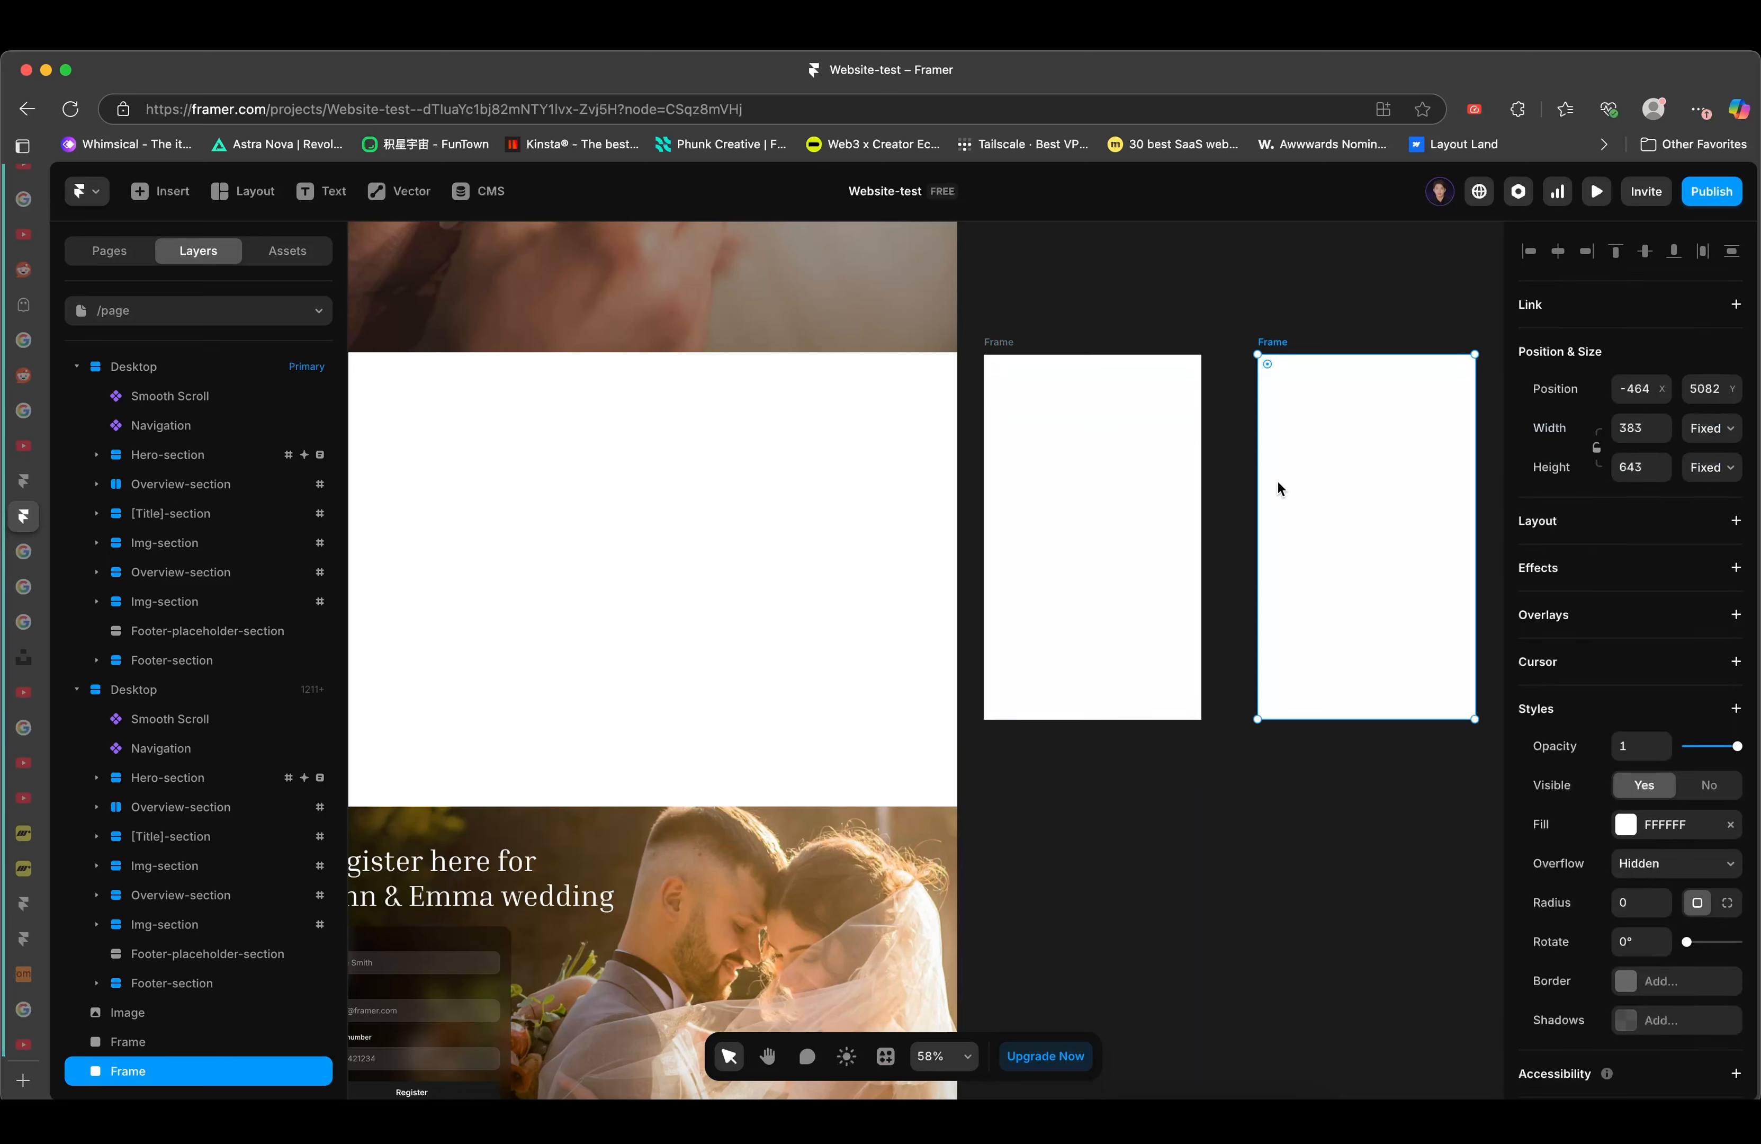
{"action": "left_click_drag", "start_coordinate": [1278, 481], "coordinate": [1019, 473]}
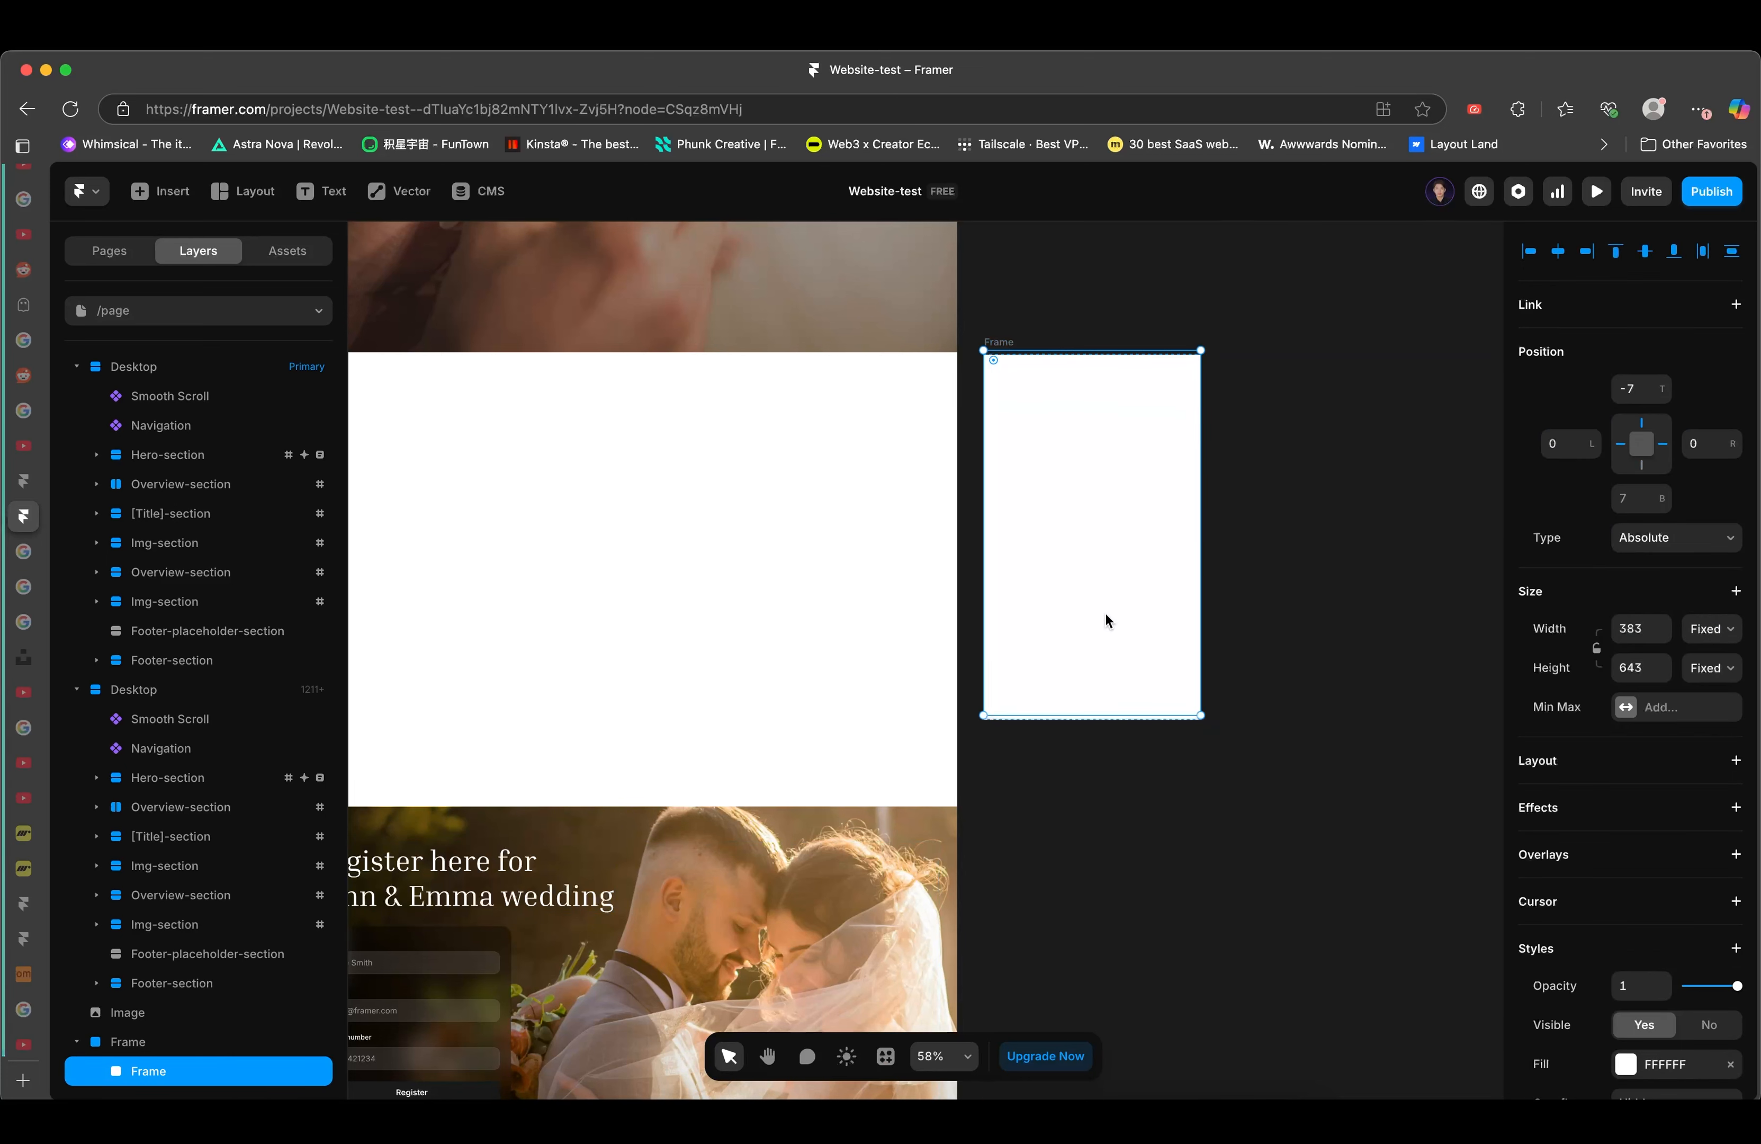
{"action": "left_click_drag", "start_coordinate": [1097, 717], "coordinate": [1106, 732]}
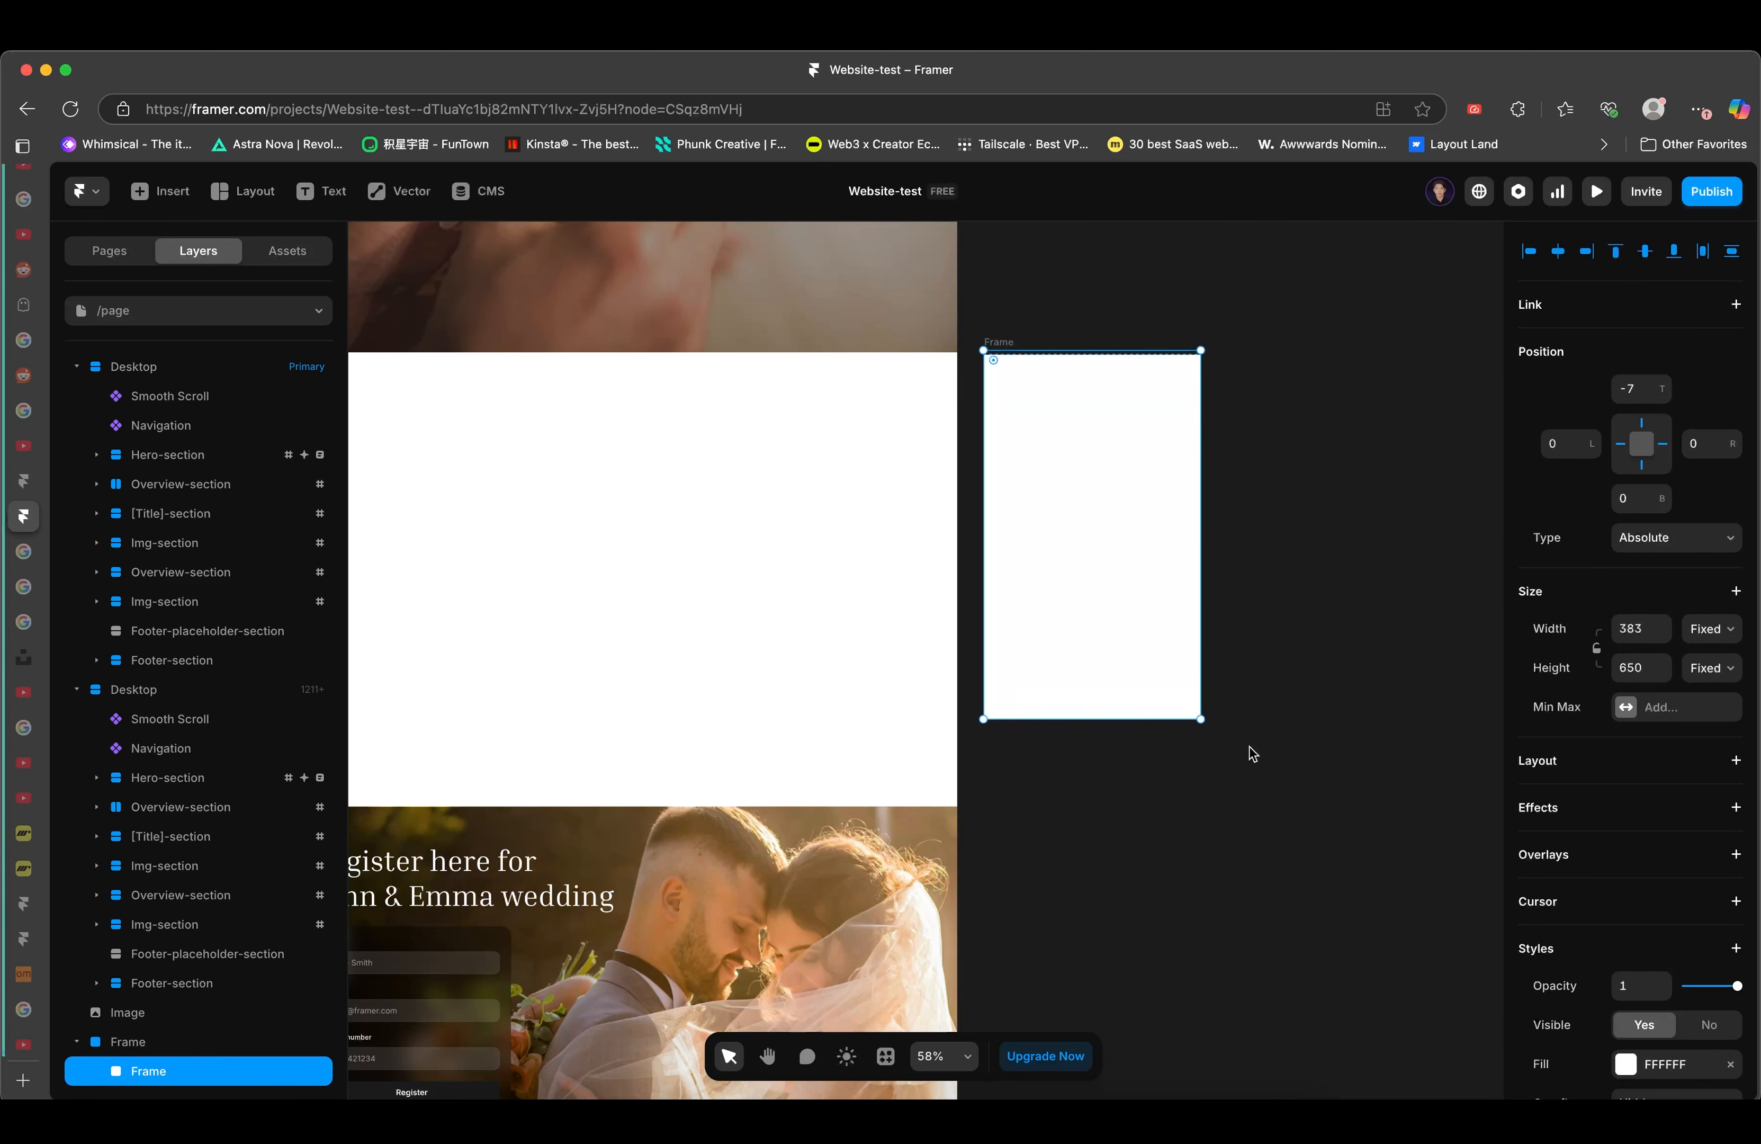
- Set the nested frame's fill colour to red FF0000
{"action": "scroll", "coordinate": [1601, 886], "scroll_direction": "down", "scroll_amount": 3}
{"action": "left_click", "coordinate": [1632, 845]}
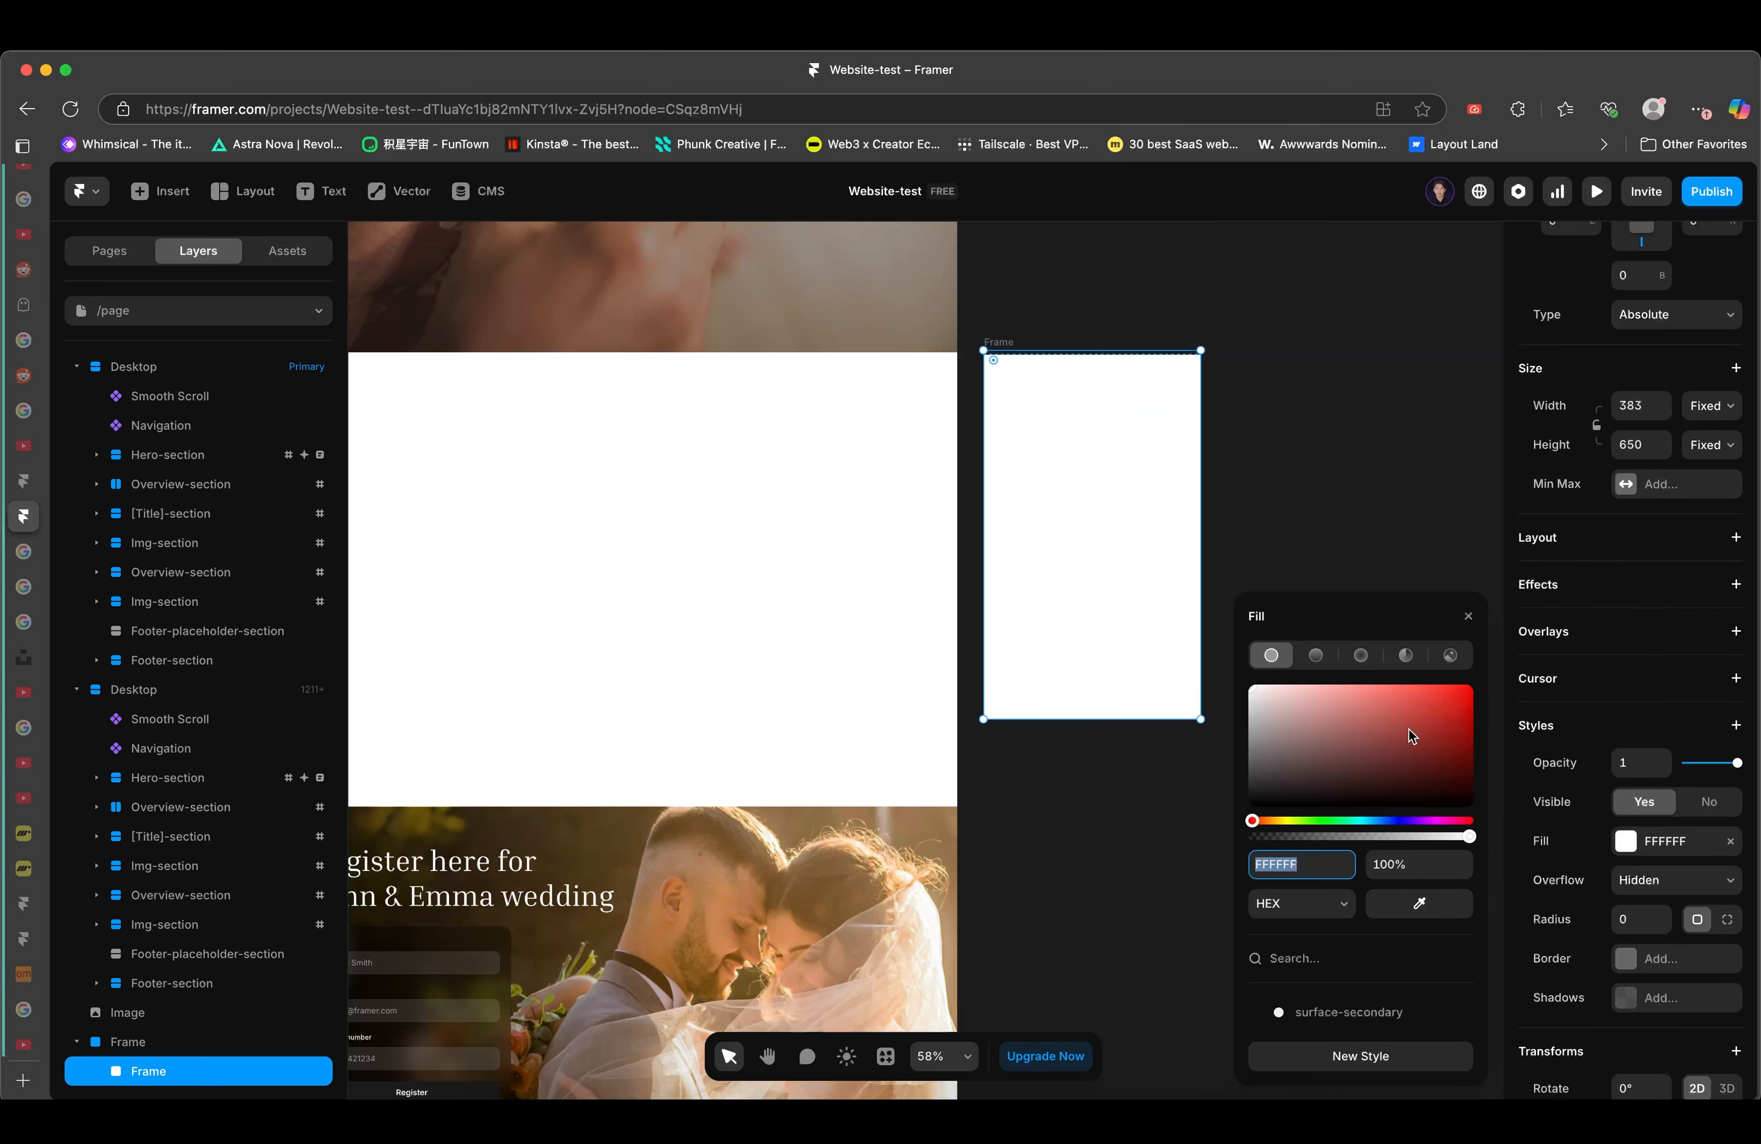
{"action": "left_click_drag", "start_coordinate": [1412, 737], "coordinate": [1516, 644]}
{"action": "left_click", "coordinate": [1307, 447]}
- Shorten the red nested frame to a height of about 329 and align it with its parent frame's top edge
{"action": "left_click", "coordinate": [1105, 464]}
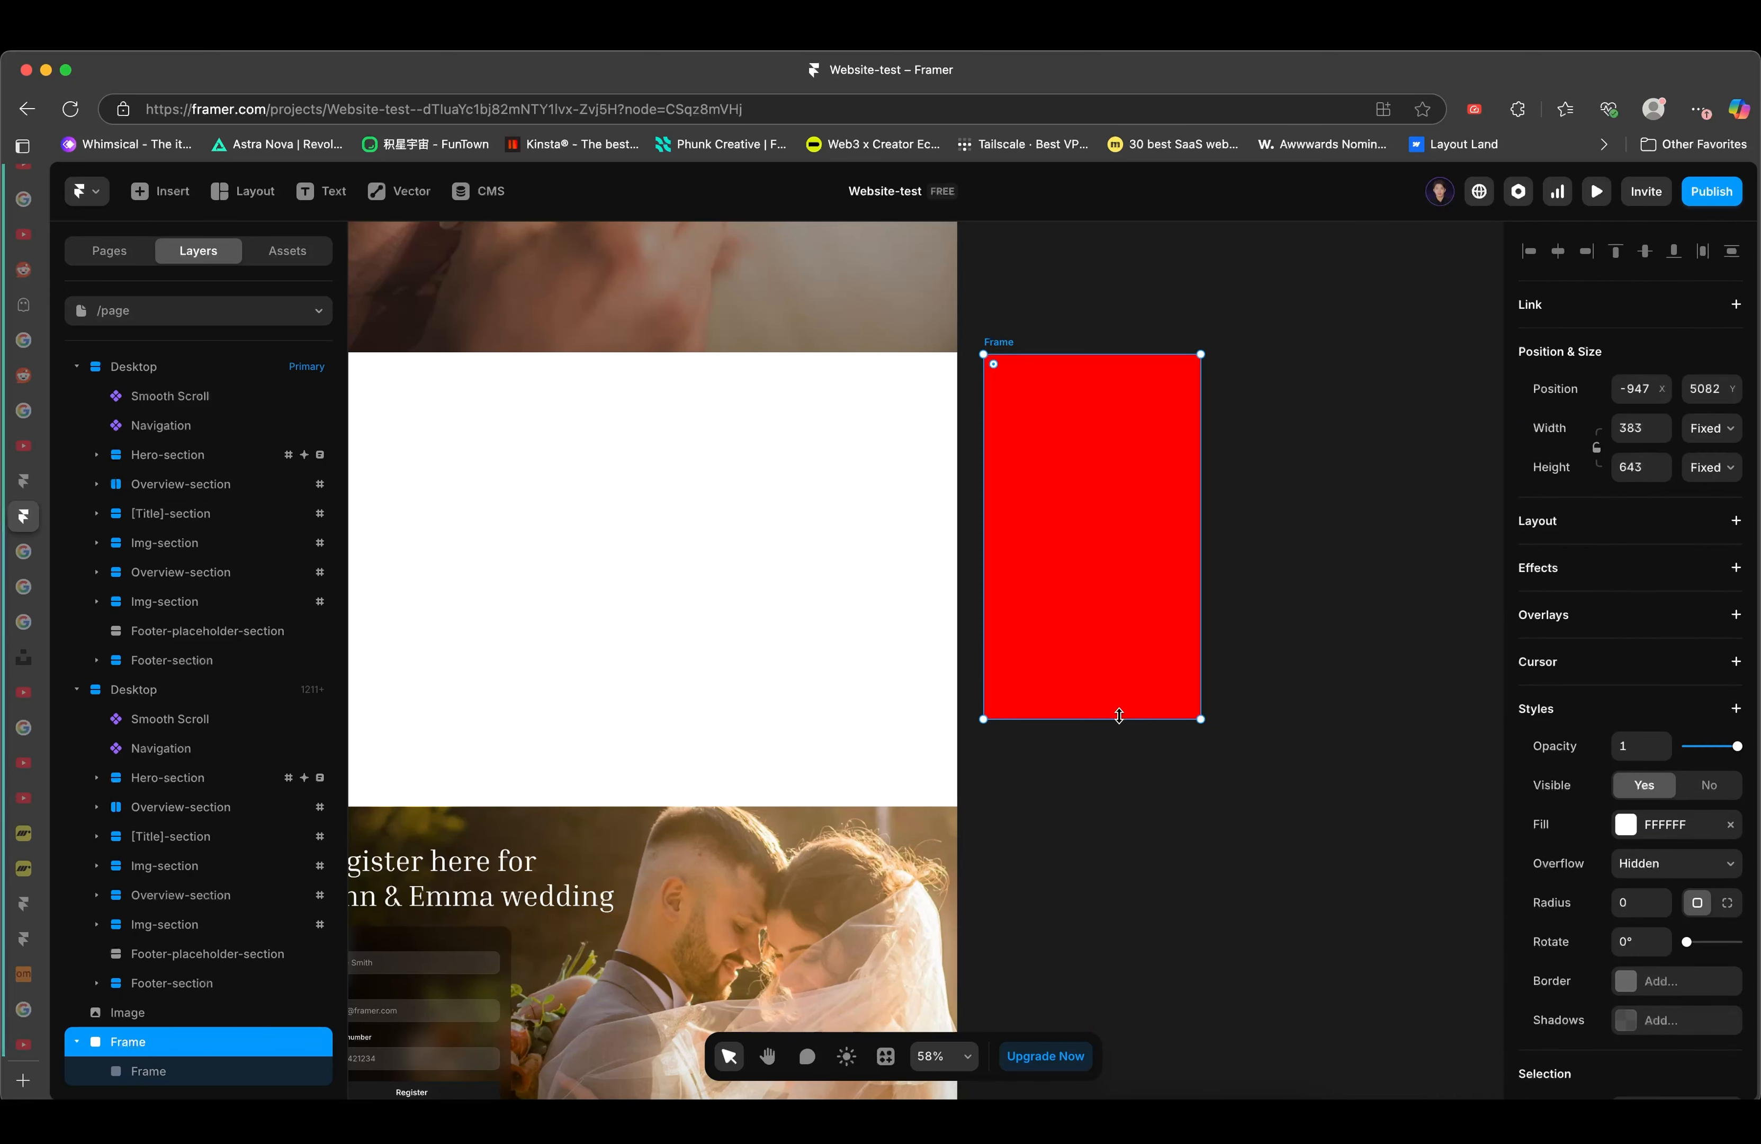
{"action": "left_click_drag", "start_coordinate": [1118, 716], "coordinate": [1173, 536]}
{"action": "left_click", "coordinate": [201, 1070]}
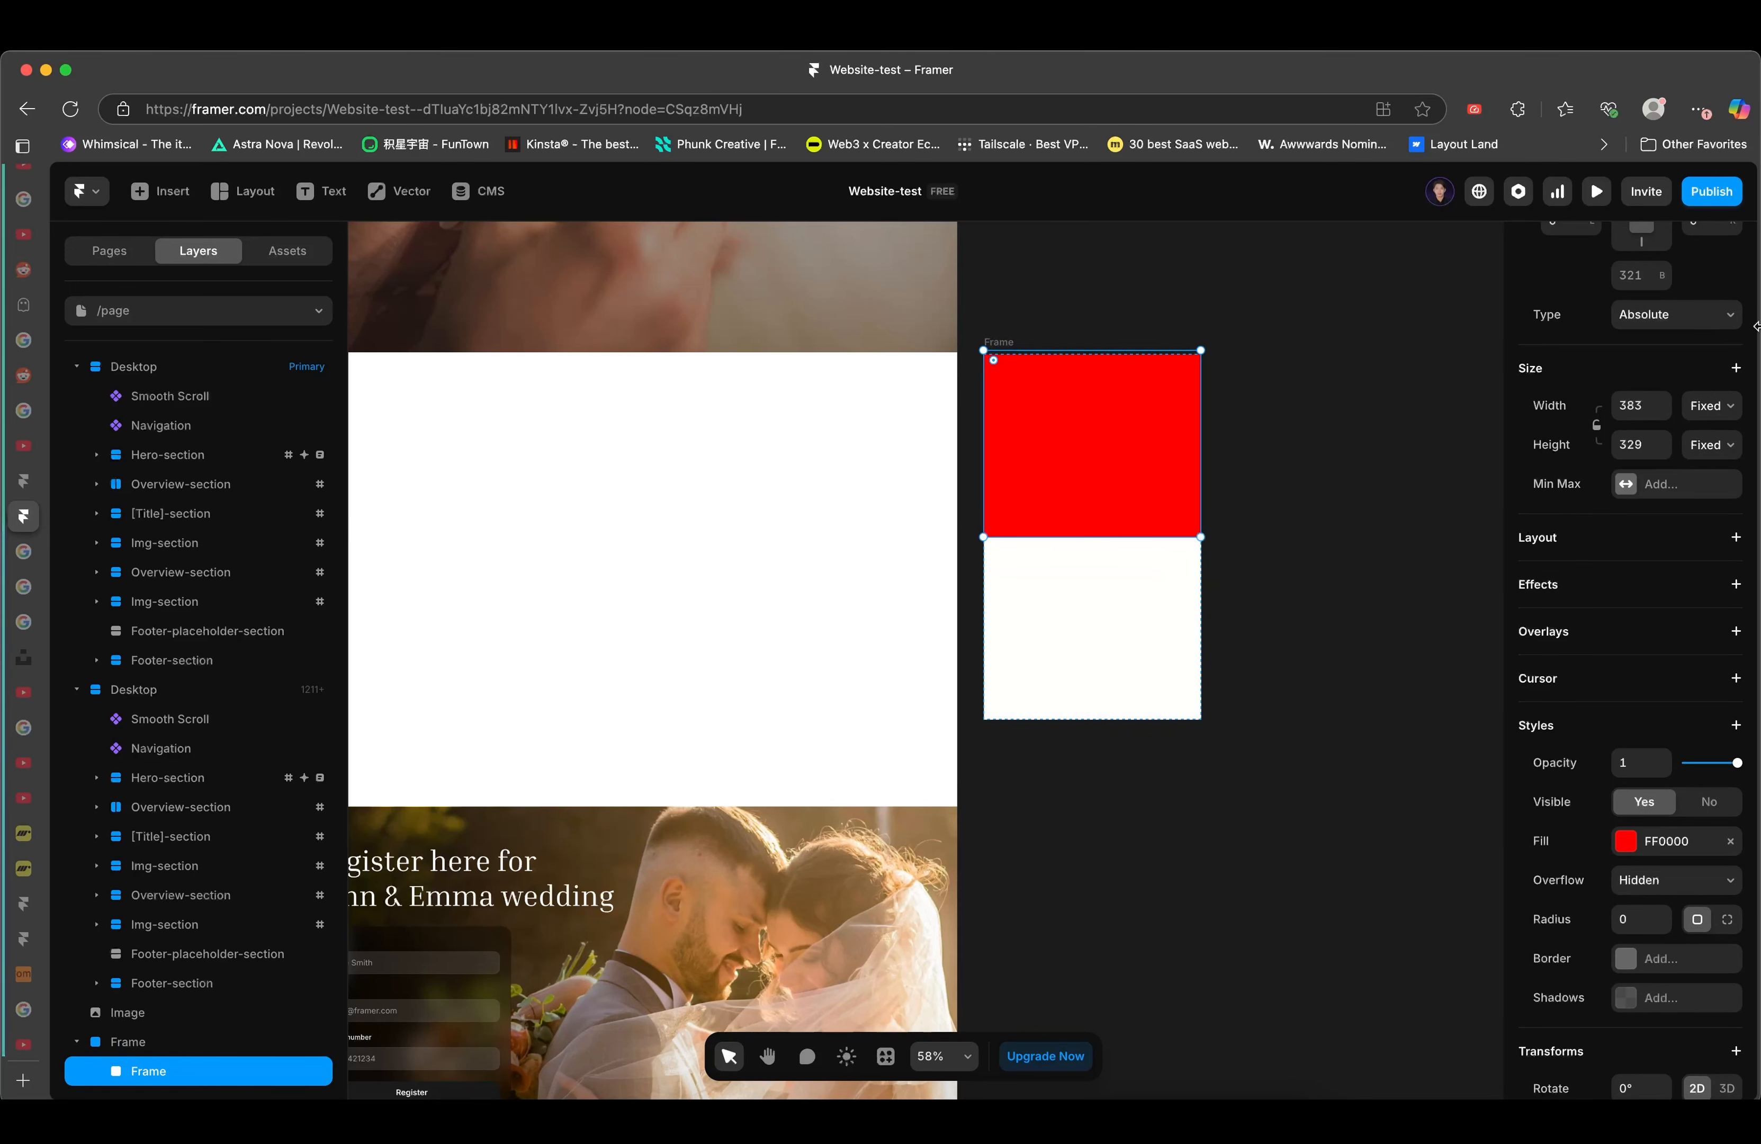
{"action": "scroll", "coordinate": [1674, 469], "scroll_direction": "up", "scroll_amount": 3}
{"action": "left_click", "coordinate": [1286, 457]}
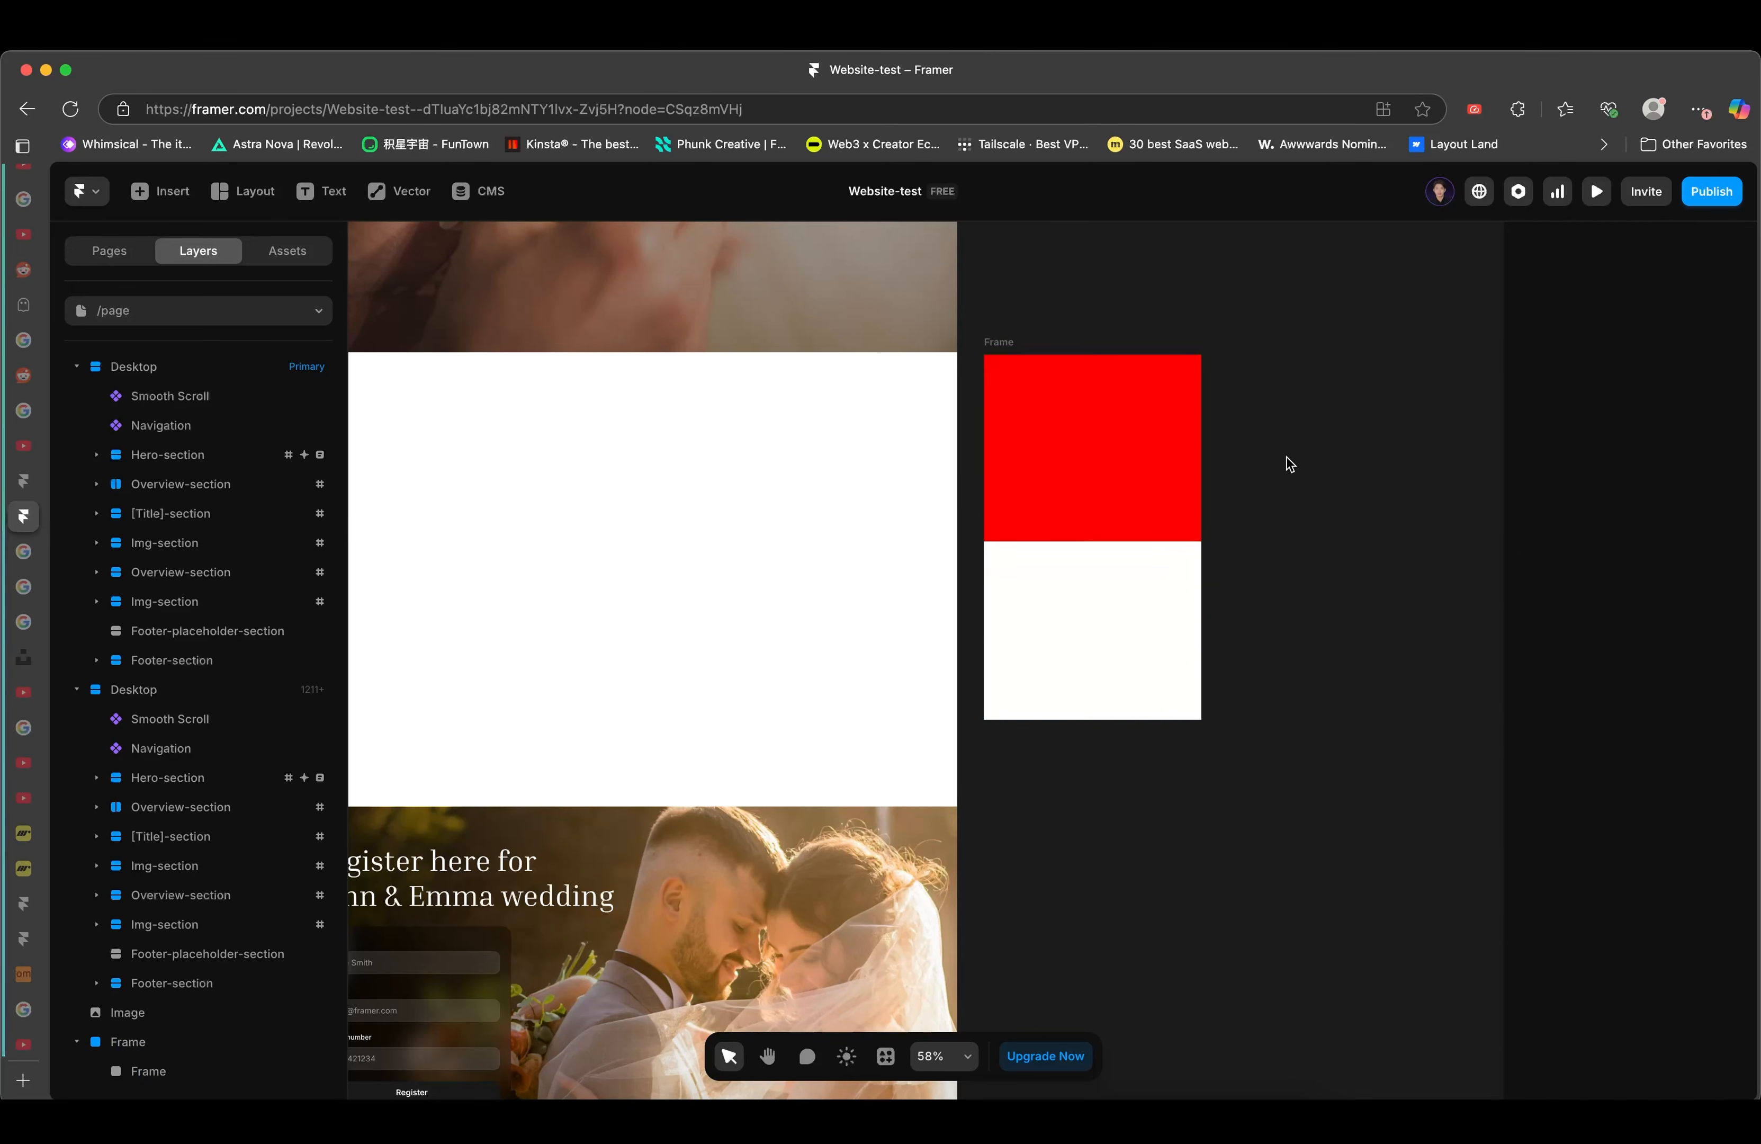
- Set the height type of the primary Desktop's Footer-section to Viewport at 100vh
{"action": "scroll", "coordinate": [1233, 483], "scroll_direction": "left", "scroll_amount": 4}
{"action": "left_click", "coordinate": [826, 526]}
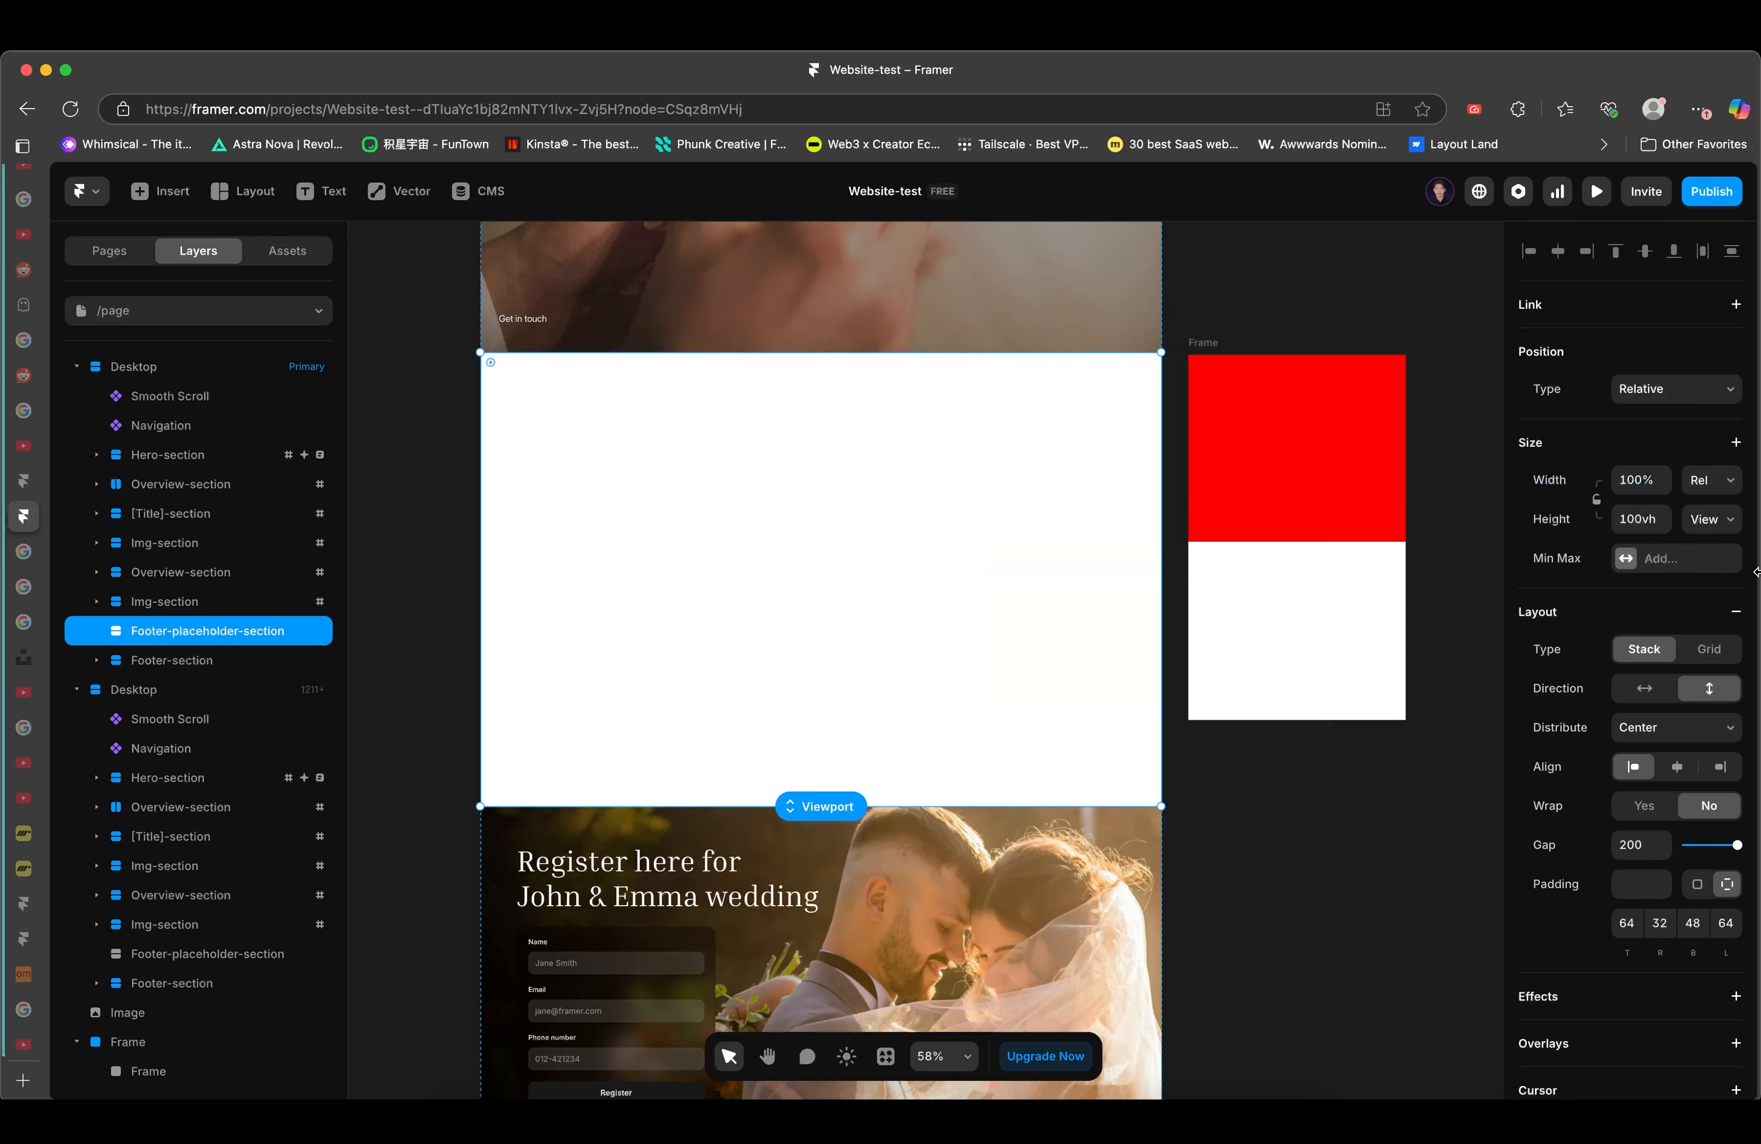
{"action": "scroll", "coordinate": [1014, 551], "scroll_direction": "down", "scroll_amount": 3}
{"action": "scroll", "coordinate": [1010, 543], "scroll_direction": "down", "scroll_amount": 2}
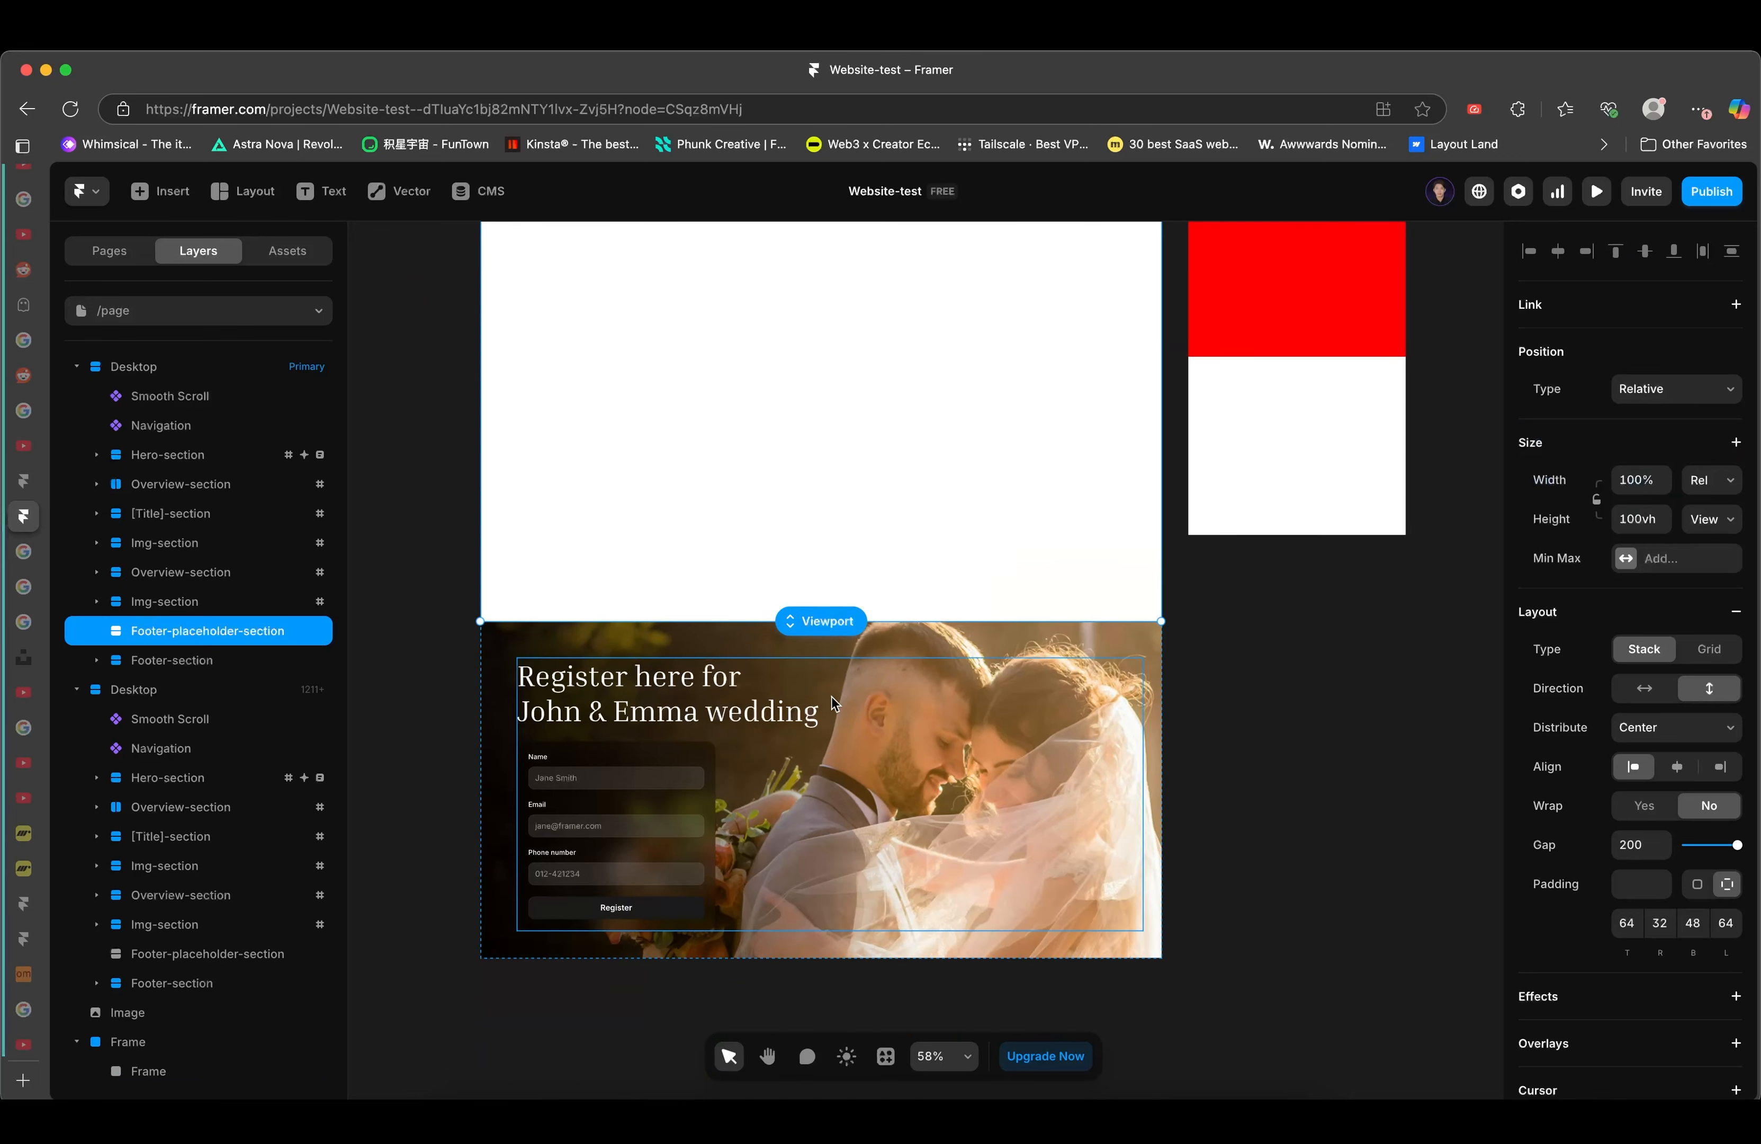
{"action": "left_click", "coordinate": [192, 661]}
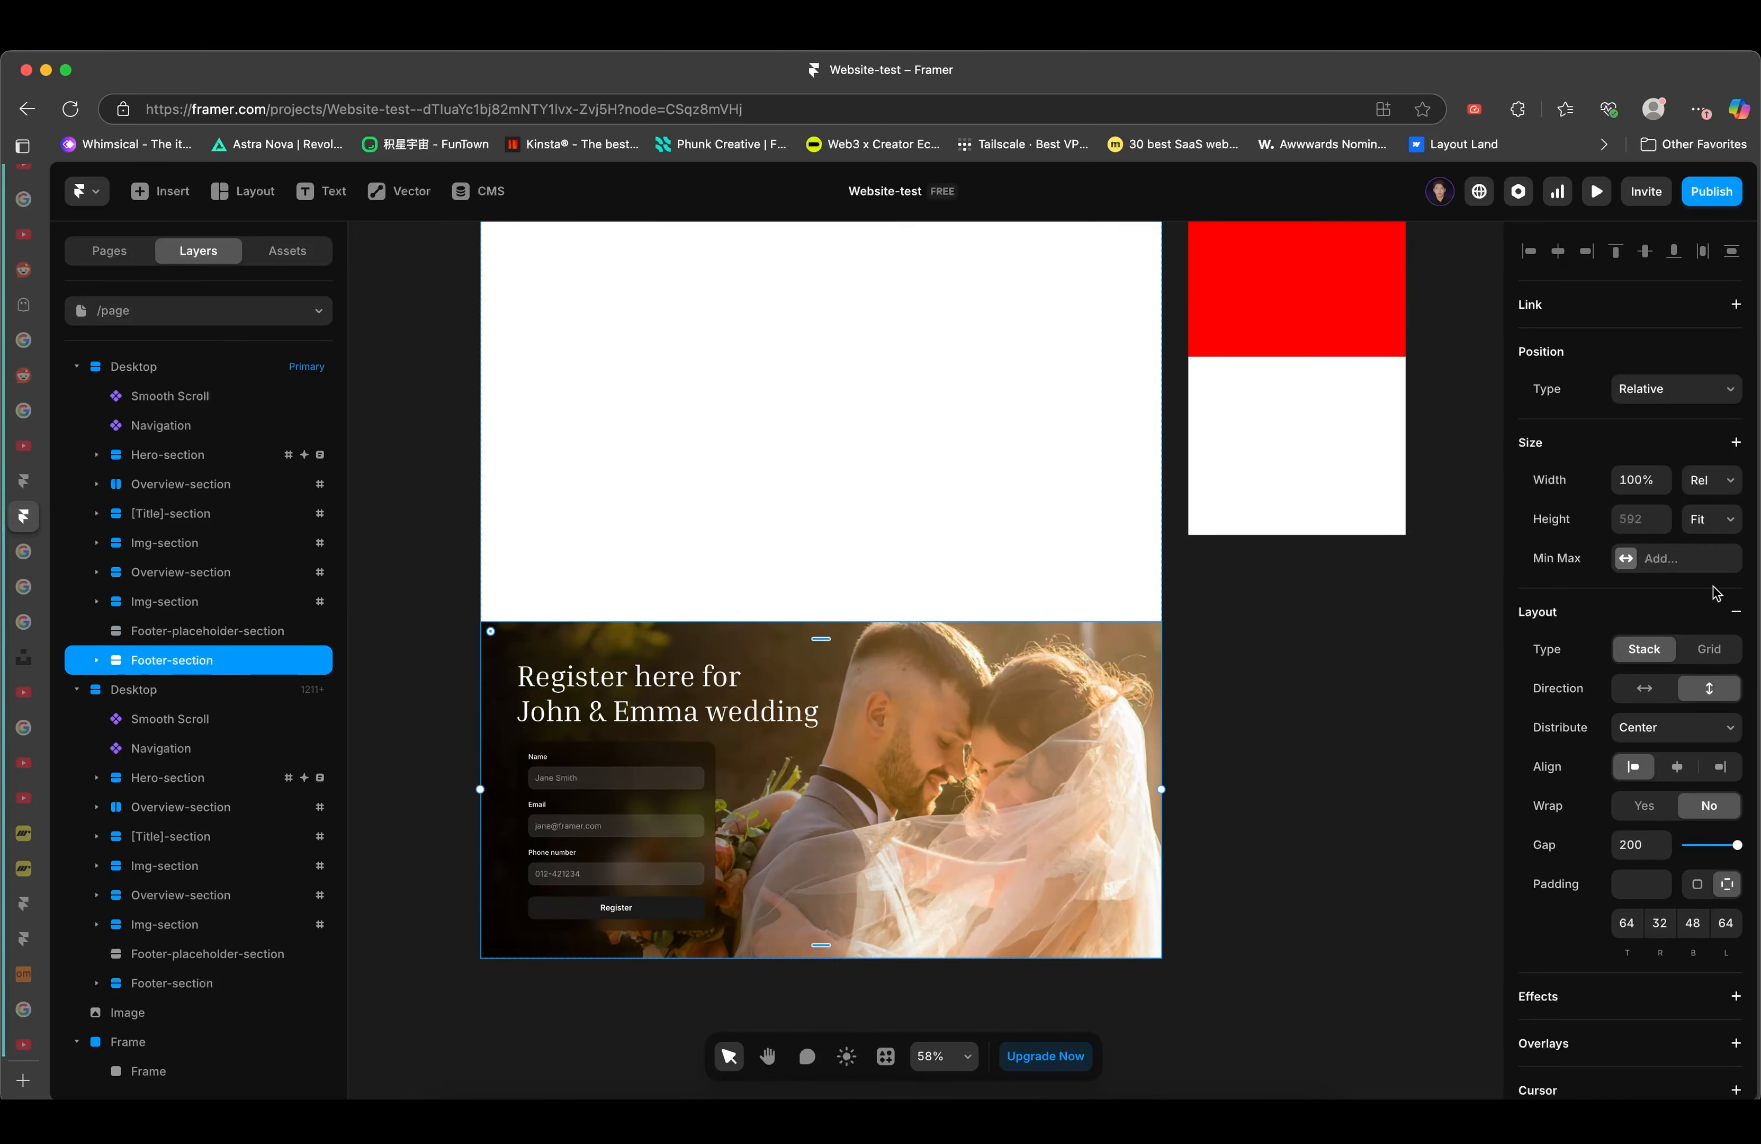
{"action": "left_click", "coordinate": [1705, 520]}
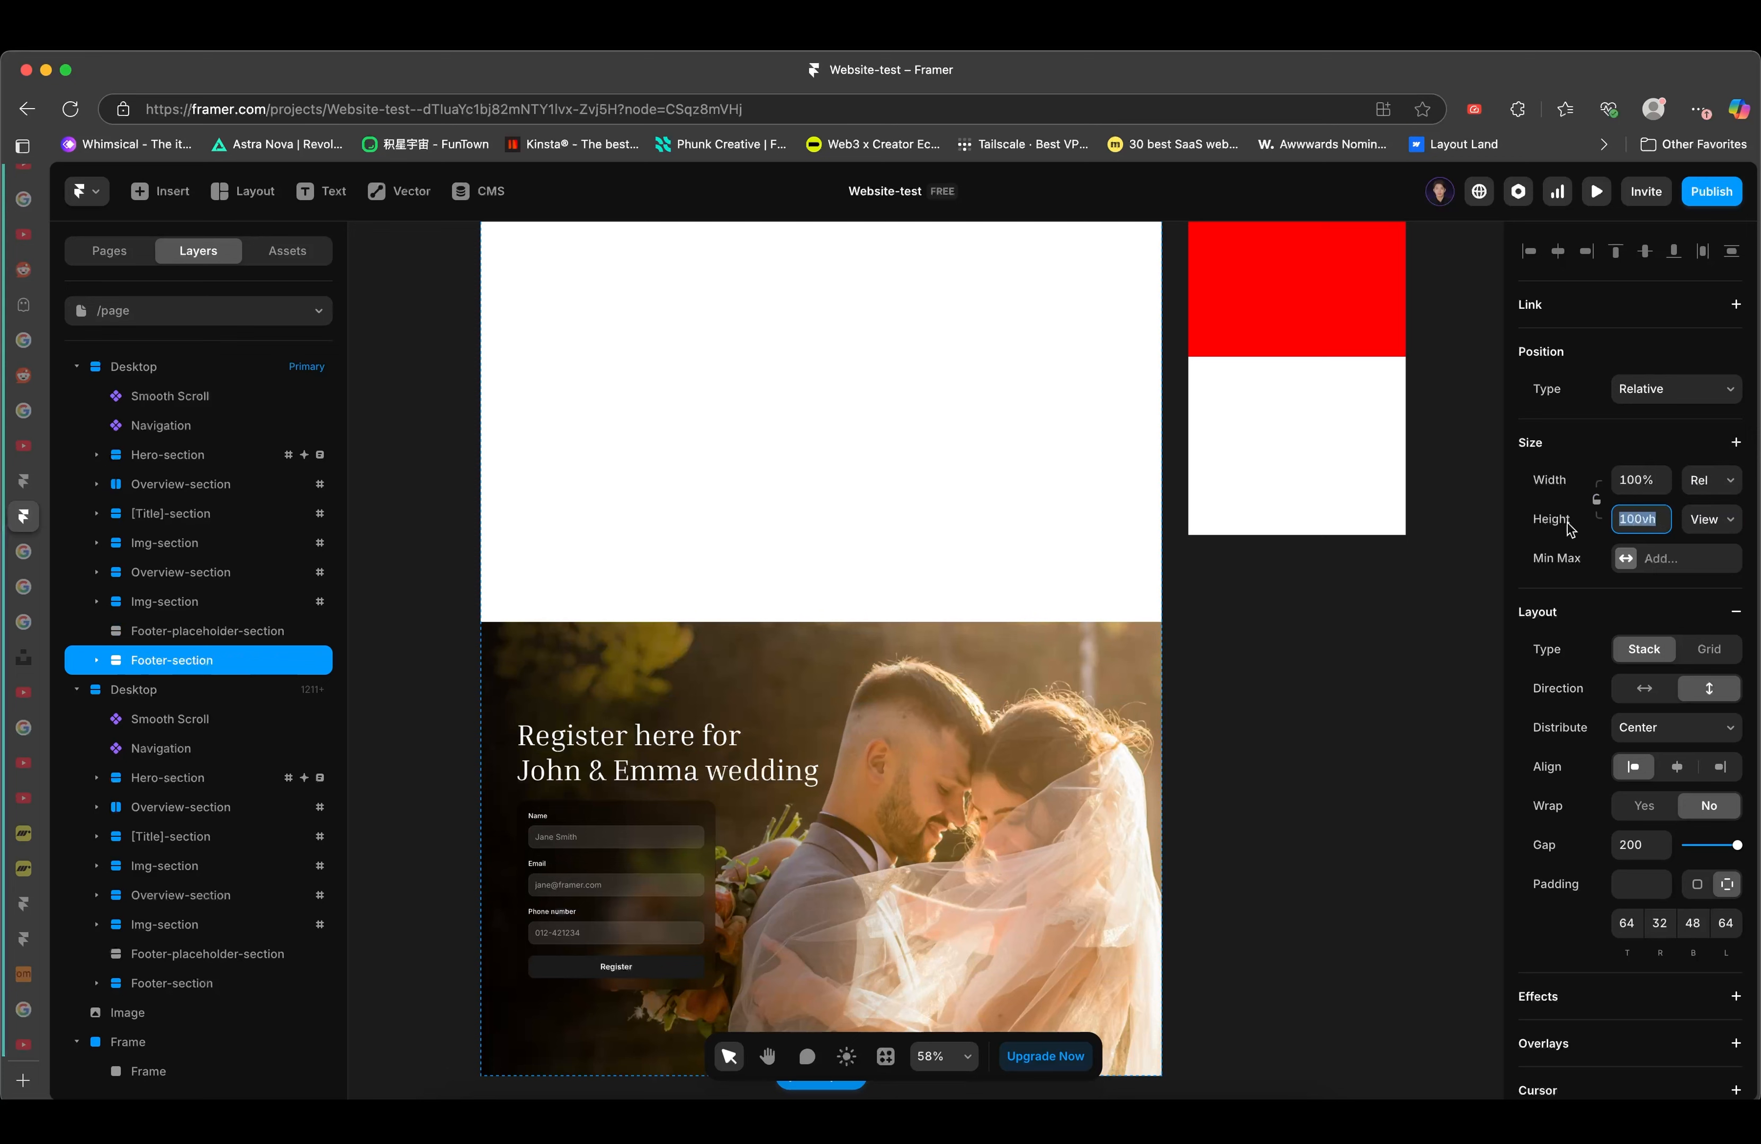
- Delete the red-and-white demonstration frame beside the page
{"action": "left_click", "coordinate": [1170, 513]}
{"action": "left_click", "coordinate": [1002, 605]}
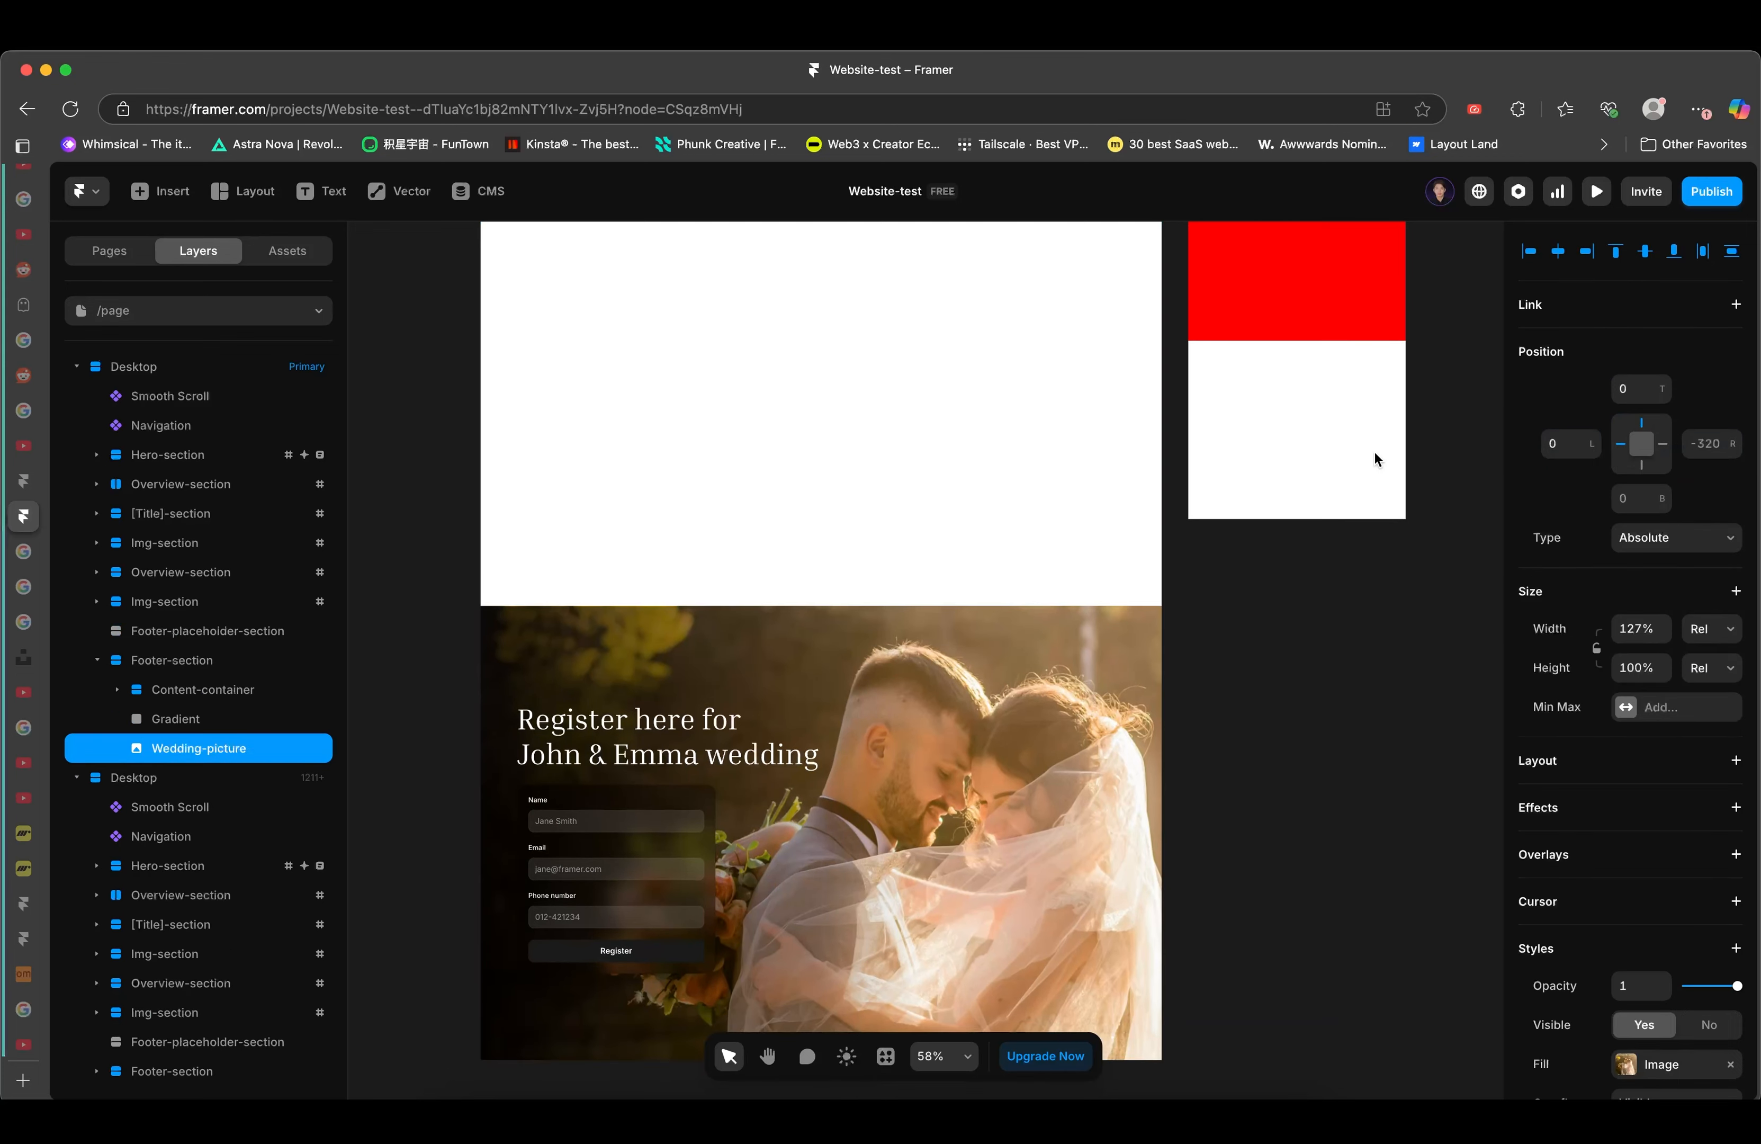
{"action": "left_click", "coordinate": [1368, 472]}
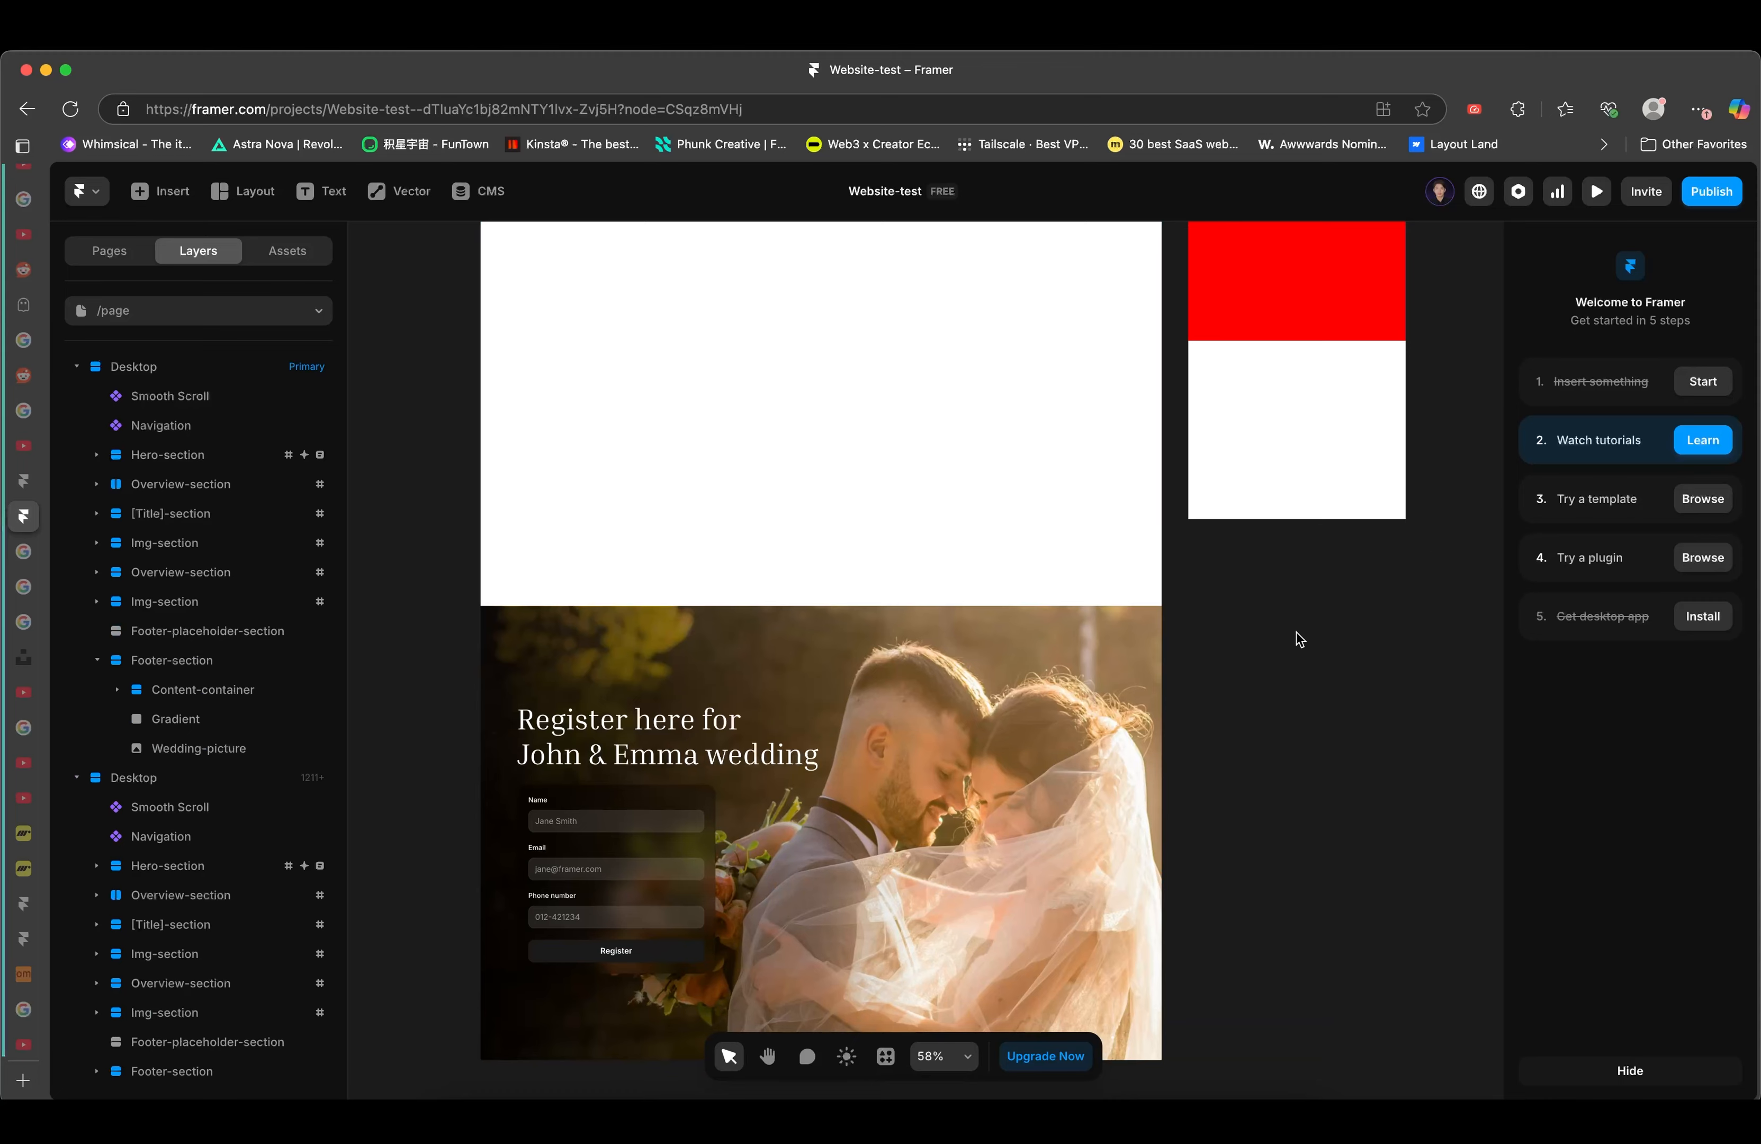
{"action": "scroll", "coordinate": [1296, 633], "scroll_direction": "up", "scroll_amount": 7}
{"action": "scroll", "coordinate": [1311, 639], "scroll_direction": "down", "scroll_amount": 6}
{"action": "left_click", "coordinate": [1213, 309]}
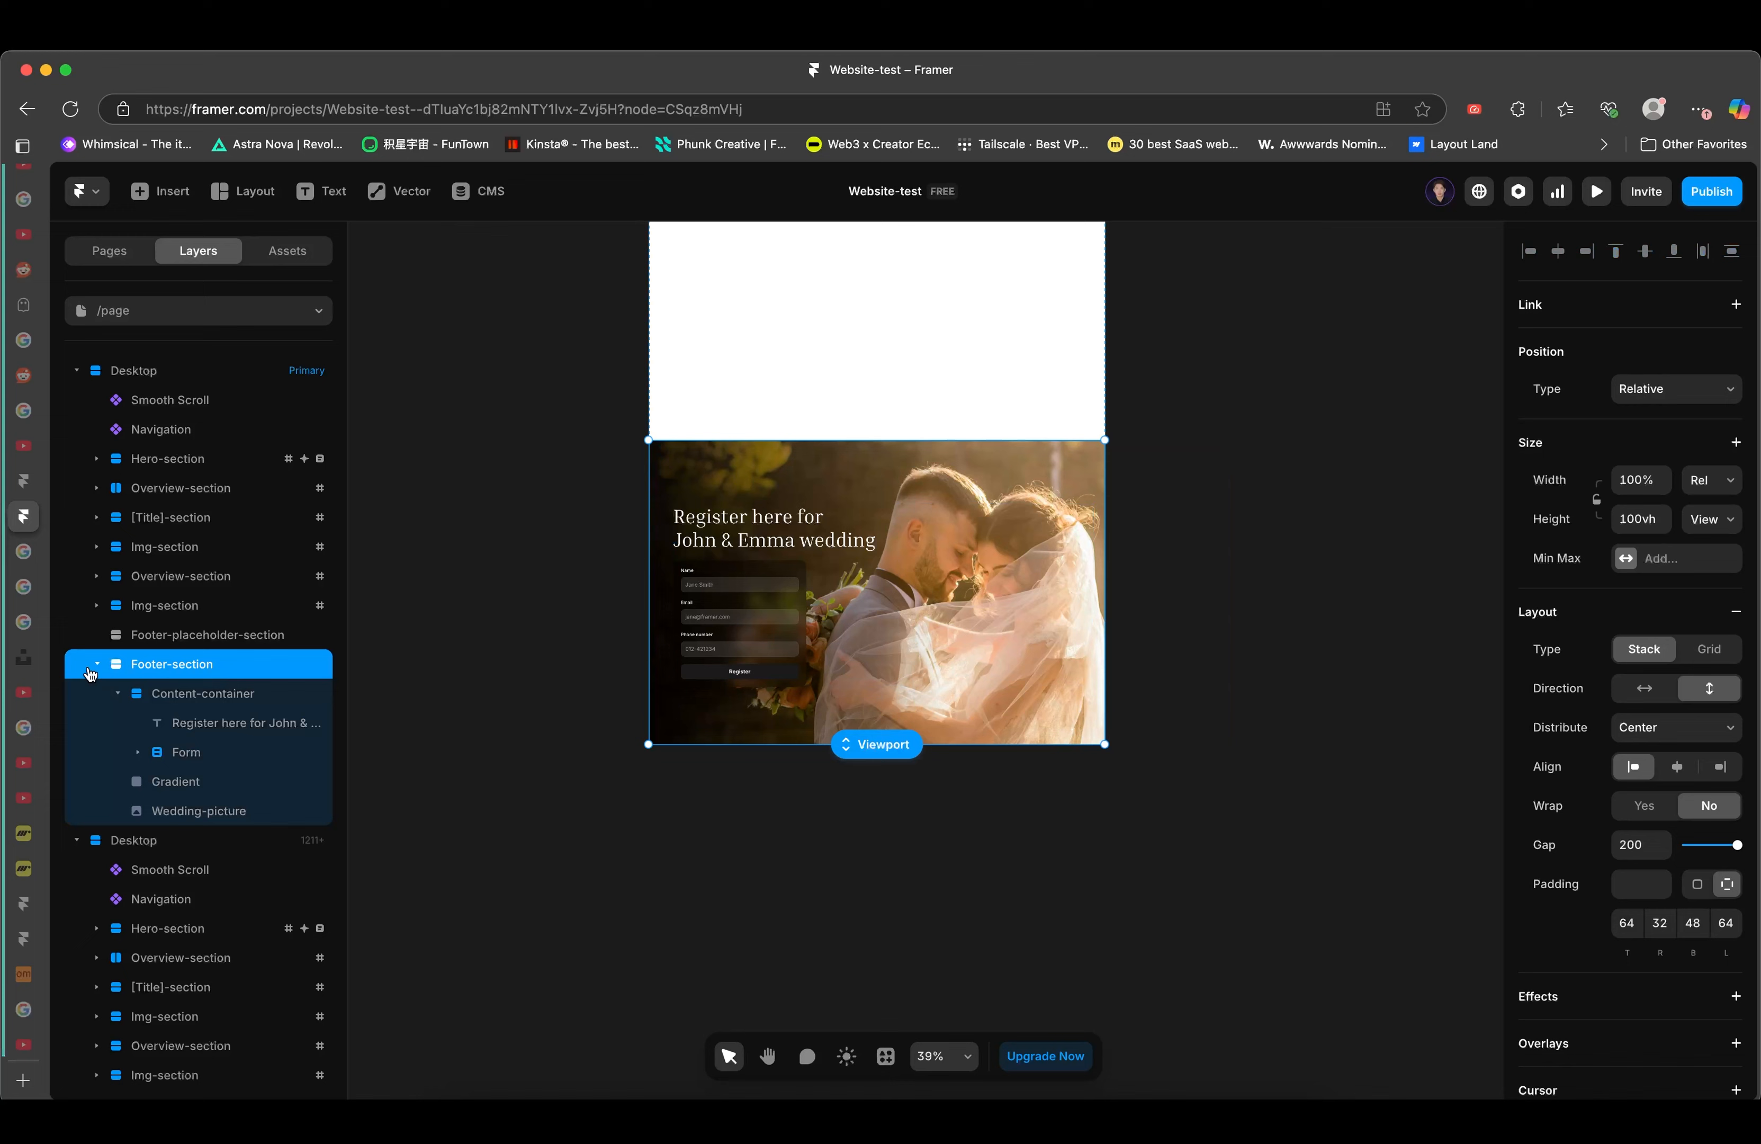
- Change the position type of the primary Desktop's Footer-section from Relative to Fixed
{"action": "left_click", "coordinate": [96, 664]}
{"action": "scroll", "coordinate": [736, 609], "scroll_direction": "up", "scroll_amount": 3}
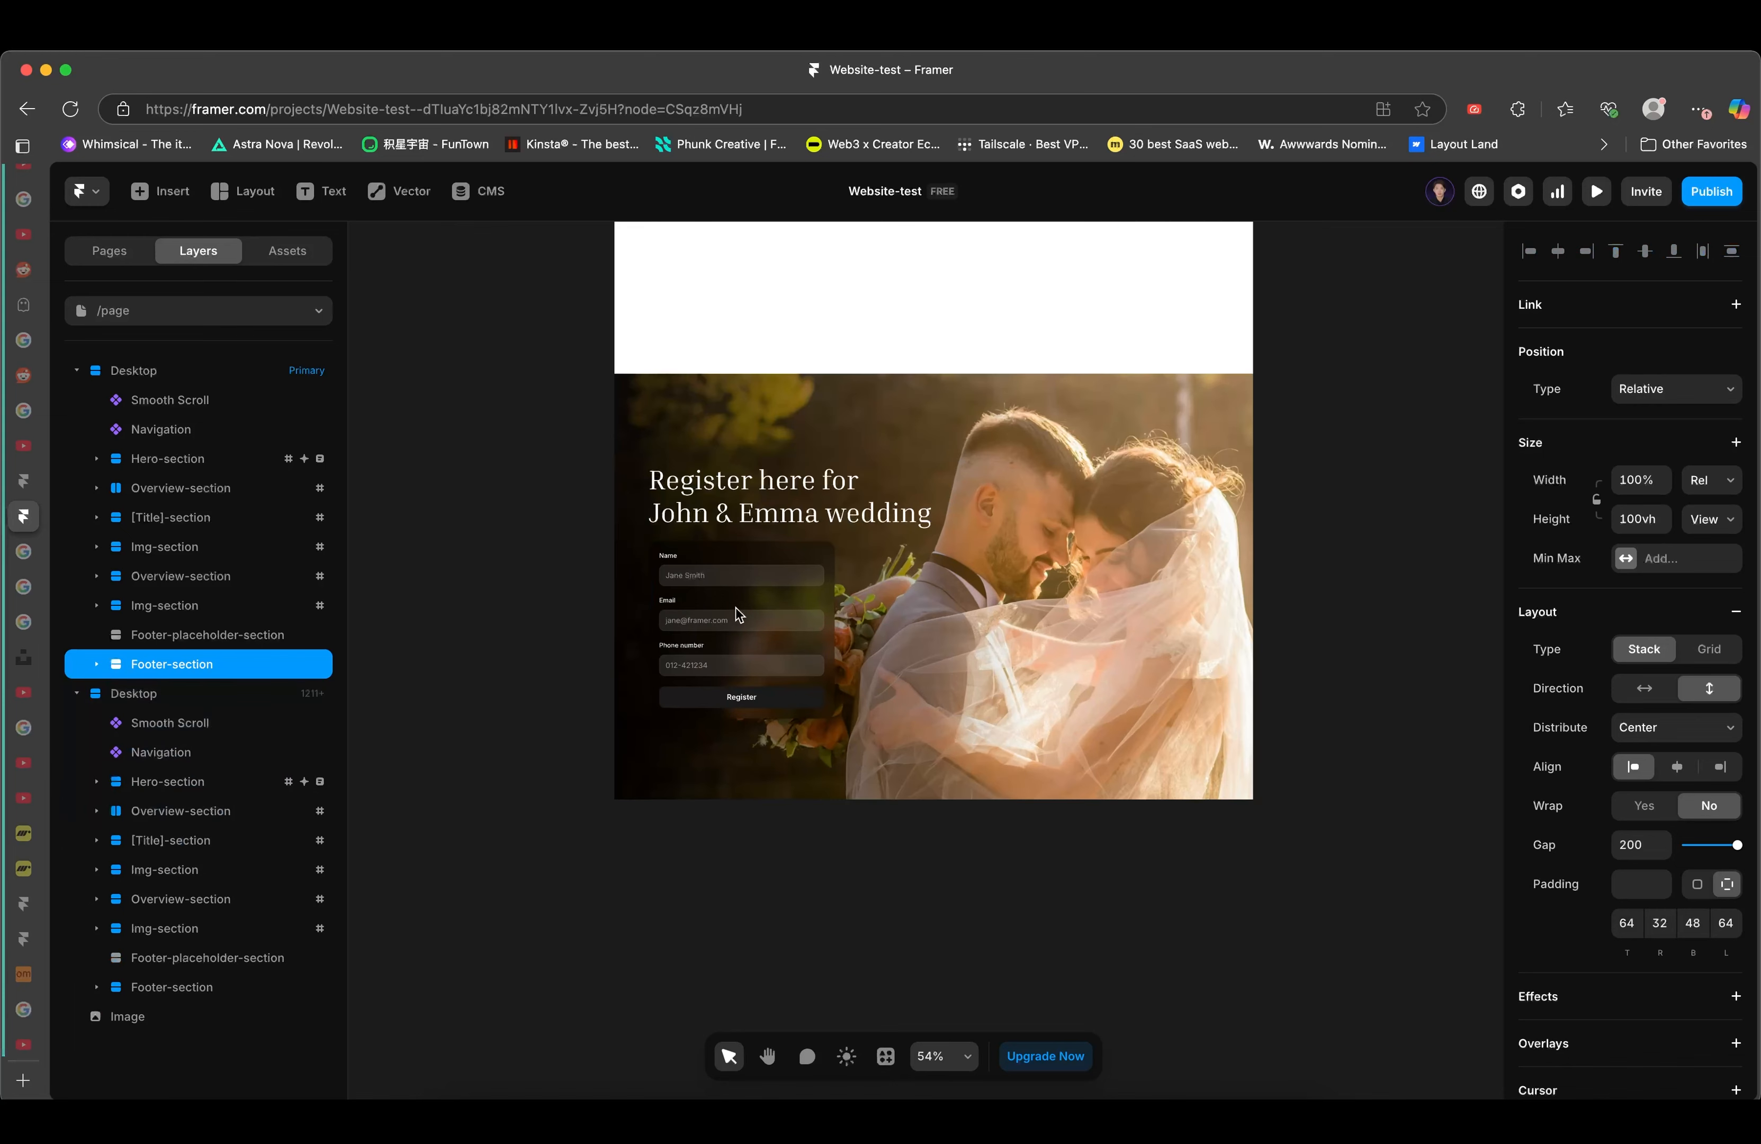
{"action": "scroll", "coordinate": [736, 609], "scroll_direction": "up", "scroll_amount": 1}
{"action": "scroll", "coordinate": [736, 609], "scroll_direction": "right", "scroll_amount": 1}
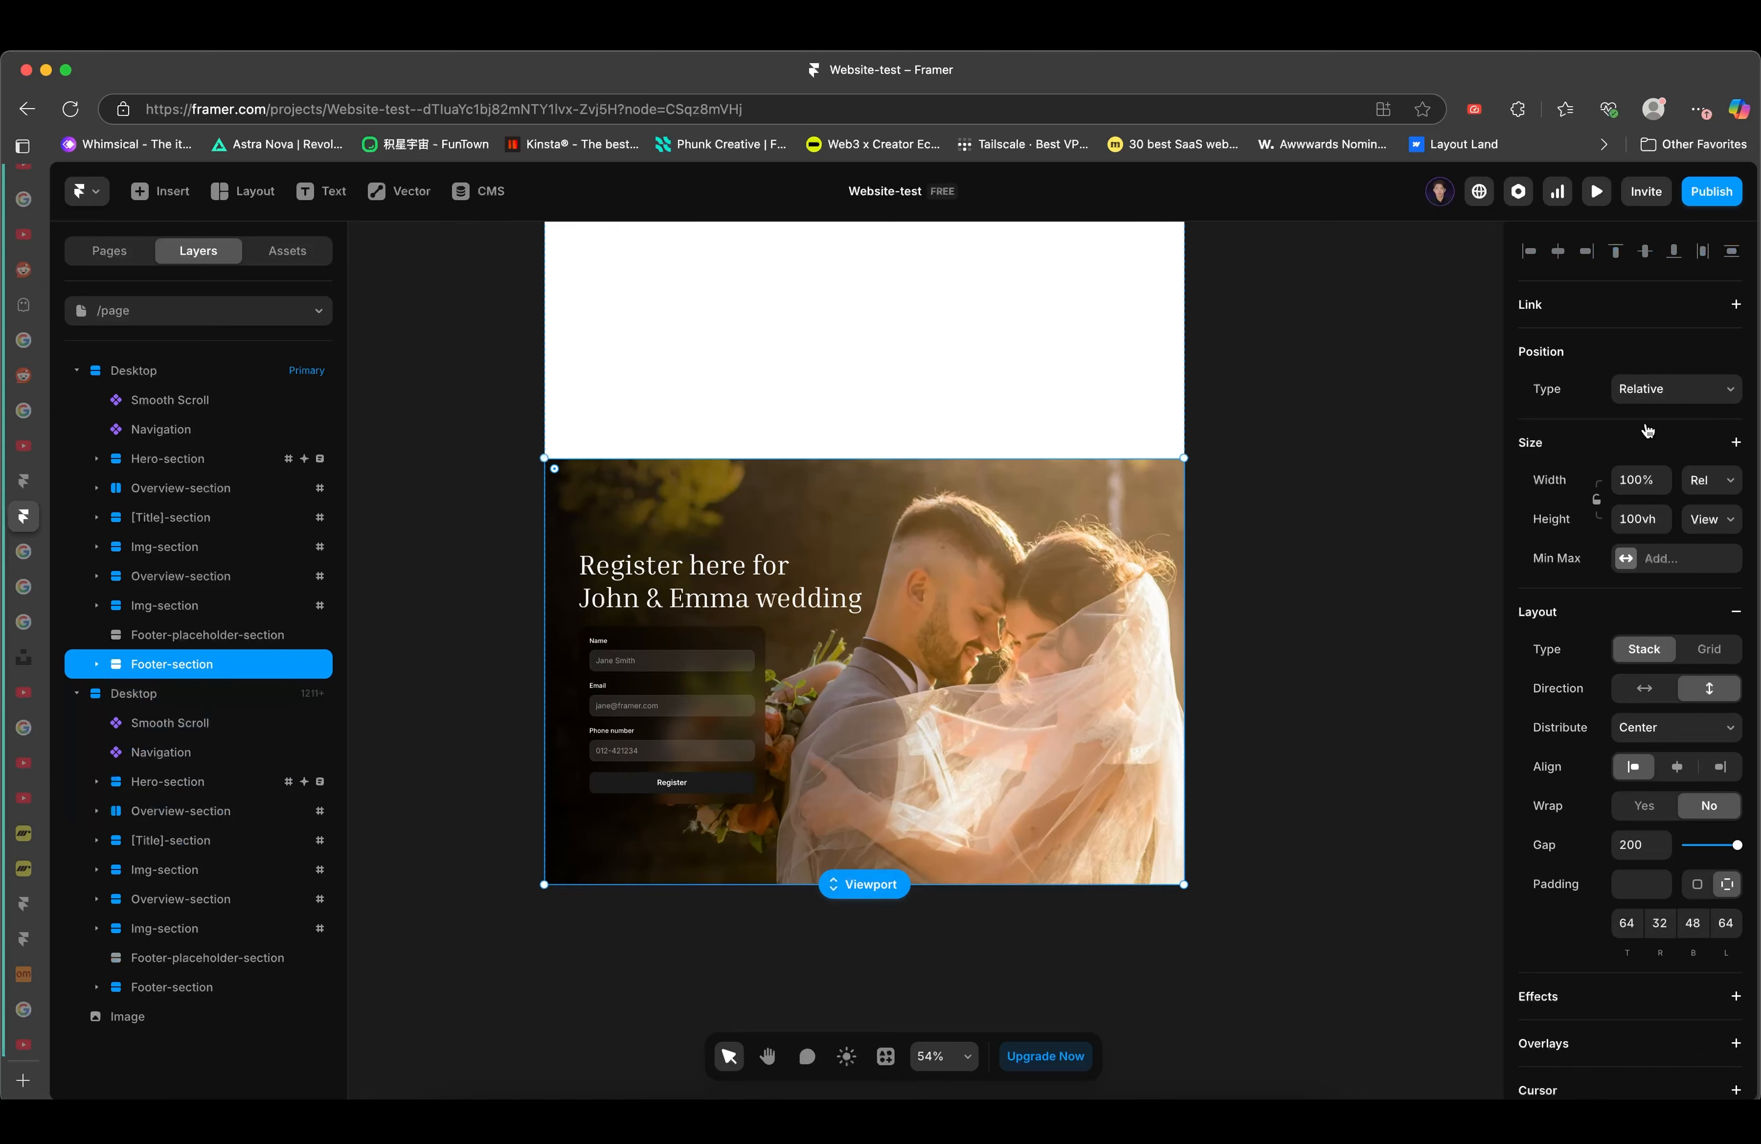
{"action": "left_click", "coordinate": [1690, 397]}
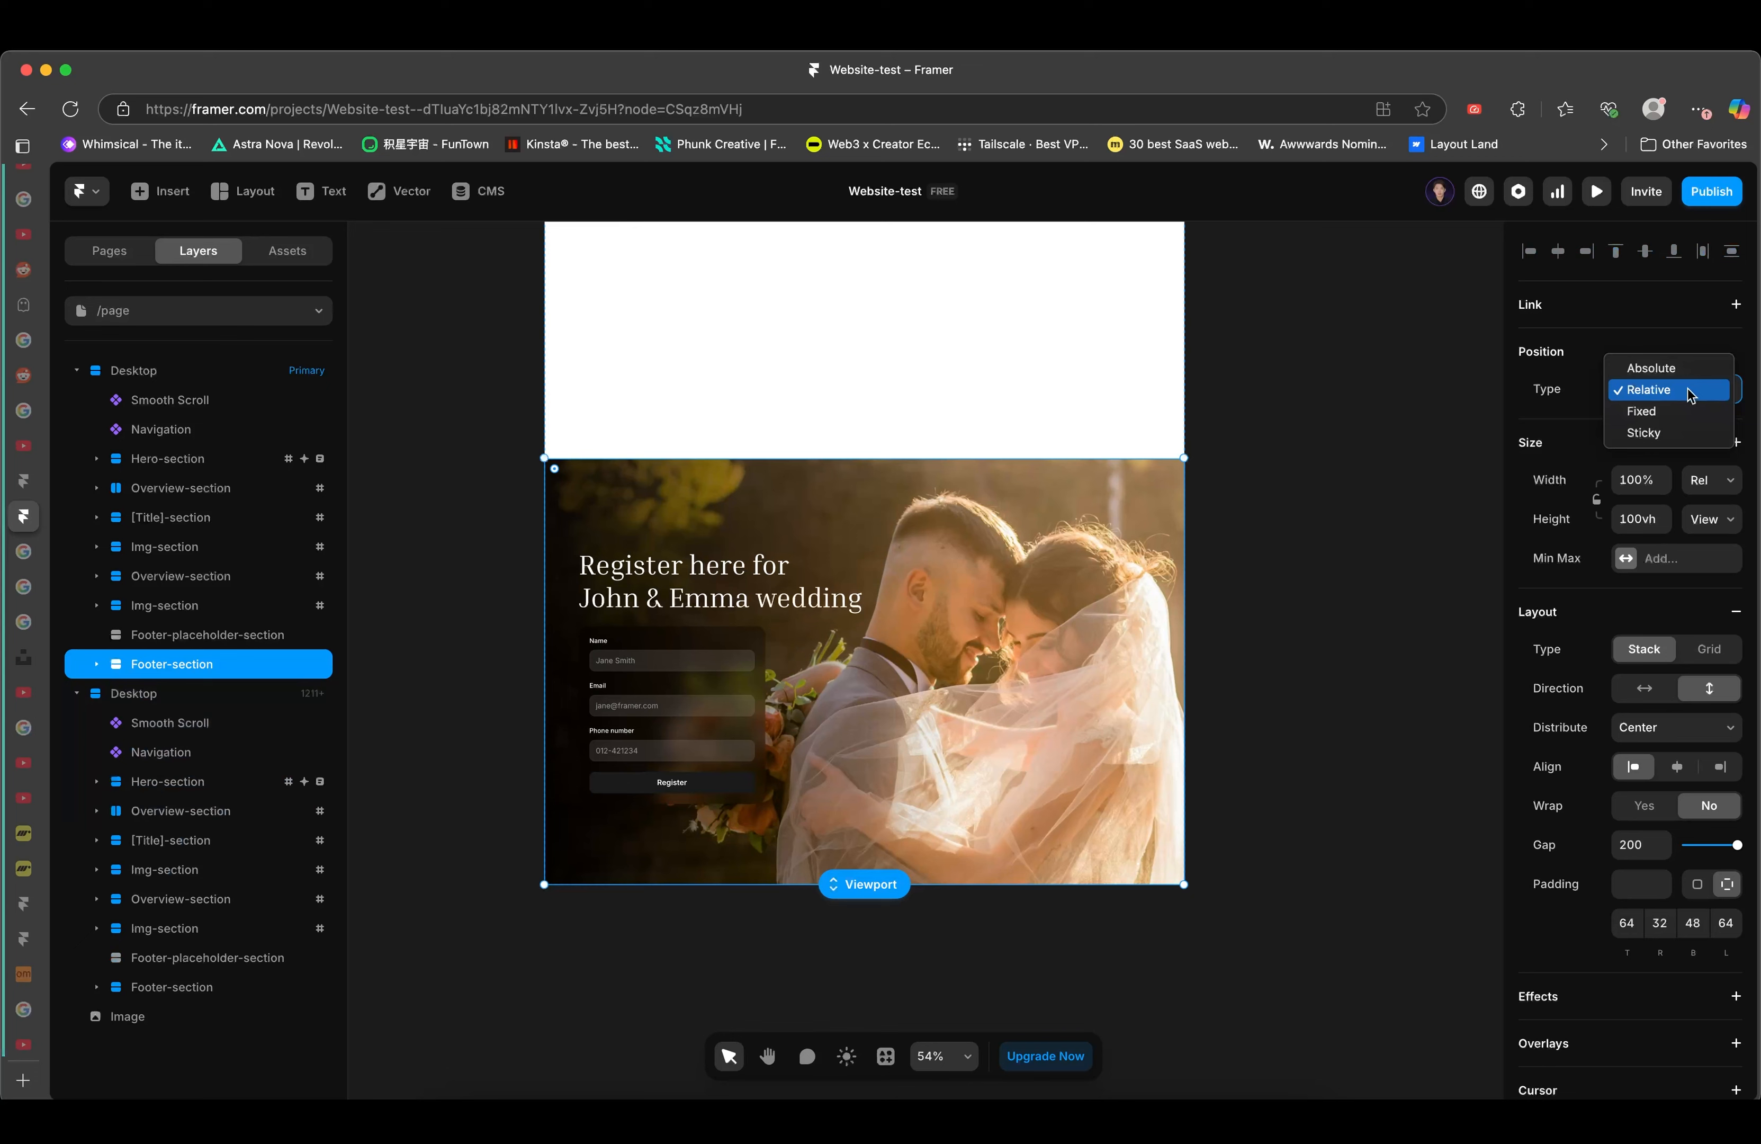
{"action": "left_click", "coordinate": [1661, 408]}
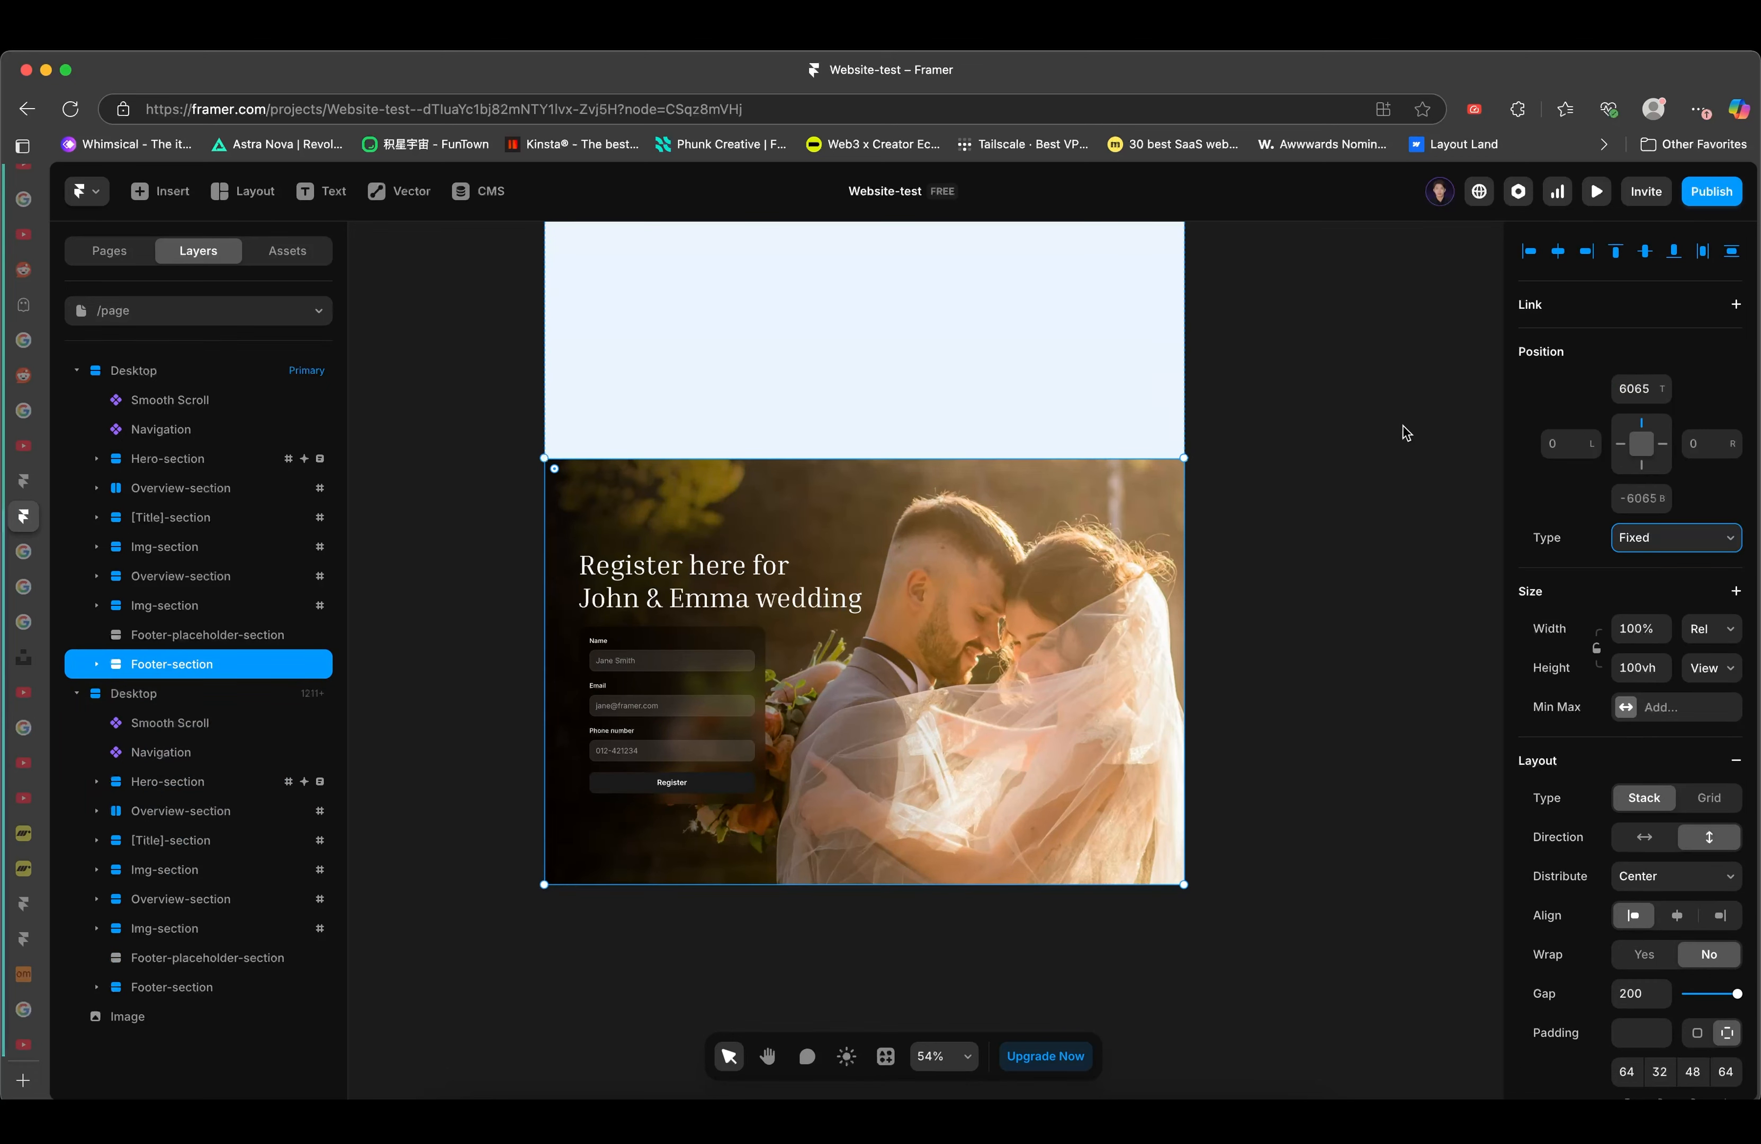
{"action": "scroll", "coordinate": [1403, 425], "scroll_direction": "up", "scroll_amount": 2}
{"action": "scroll", "coordinate": [1403, 426], "scroll_direction": "right", "scroll_amount": 1}
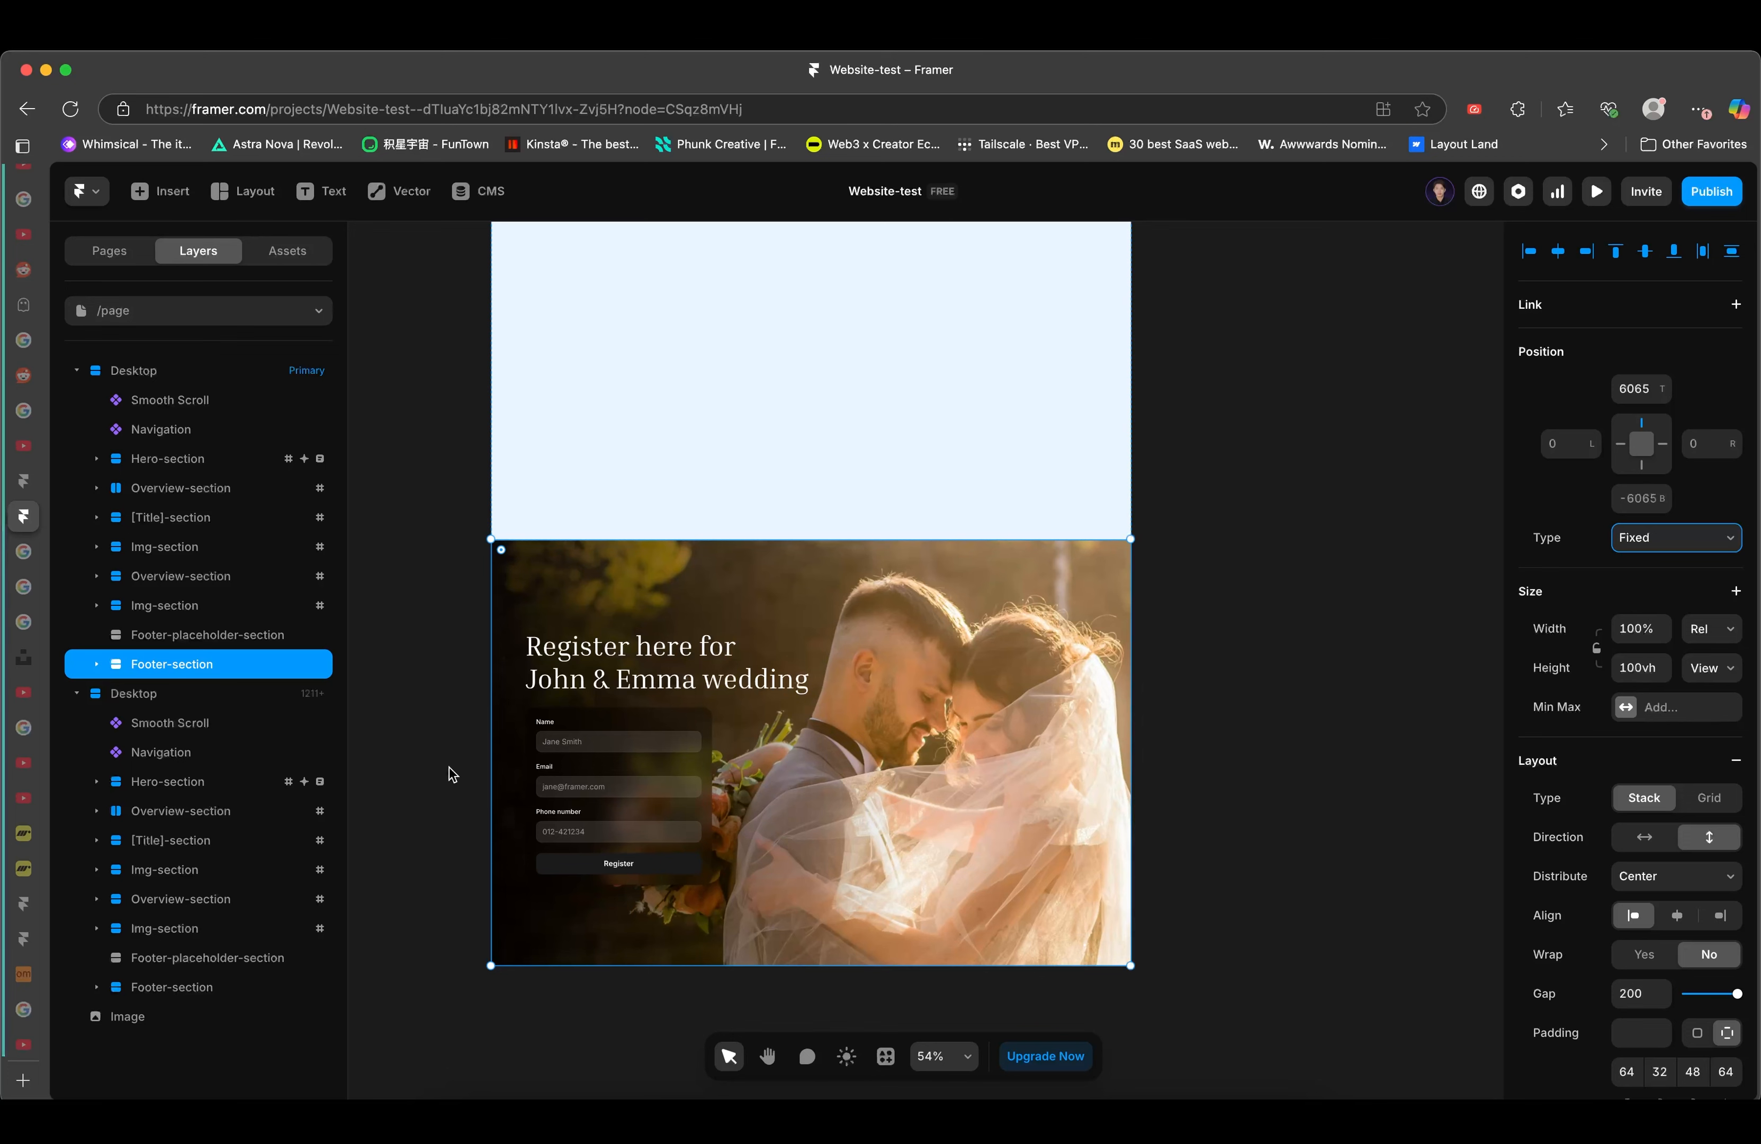
- Examine where the fixed Footer-section sits relative to the top of the page and its top offset value
{"action": "scroll", "coordinate": [1195, 562], "scroll_direction": "down", "scroll_amount": 5}
{"action": "scroll", "coordinate": [1195, 563], "scroll_direction": "up", "scroll_amount": 5}
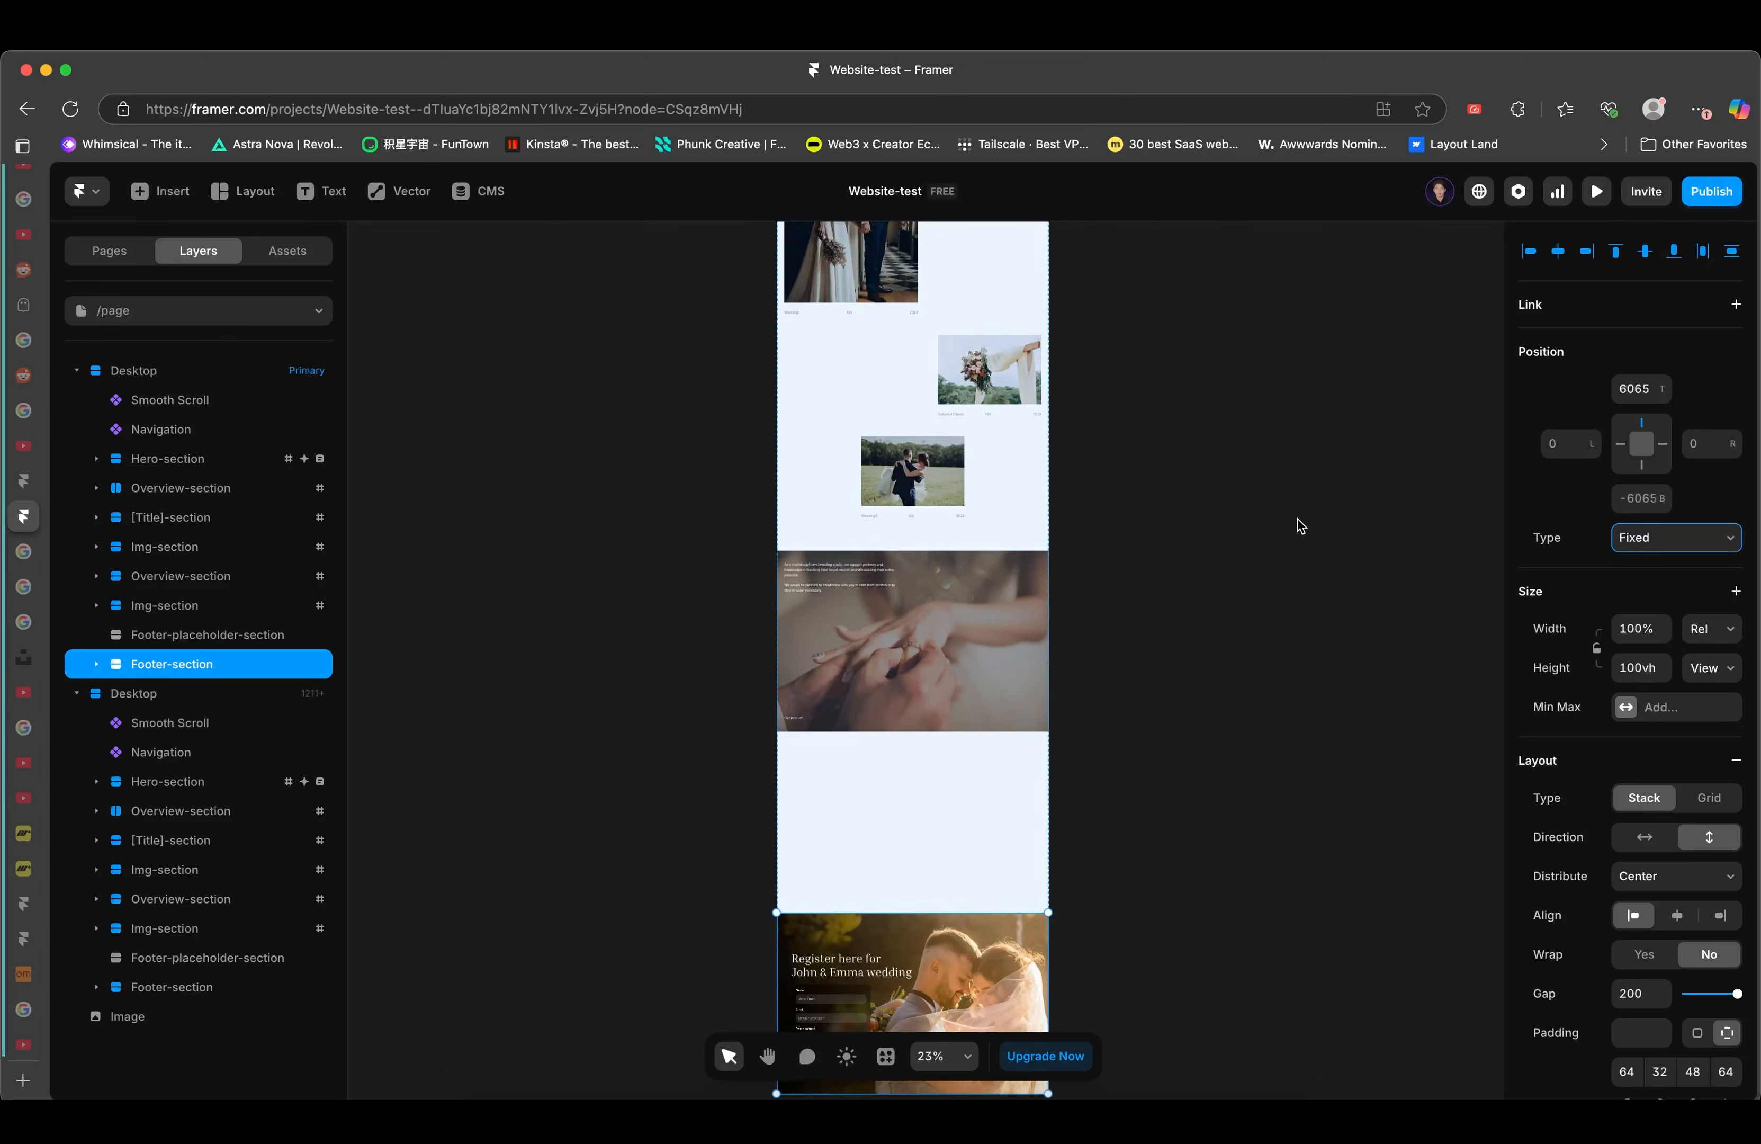
{"action": "scroll", "coordinate": [1299, 524], "scroll_direction": "down", "scroll_amount": 6}
{"action": "scroll", "coordinate": [1299, 524], "scroll_direction": "up", "scroll_amount": 3}
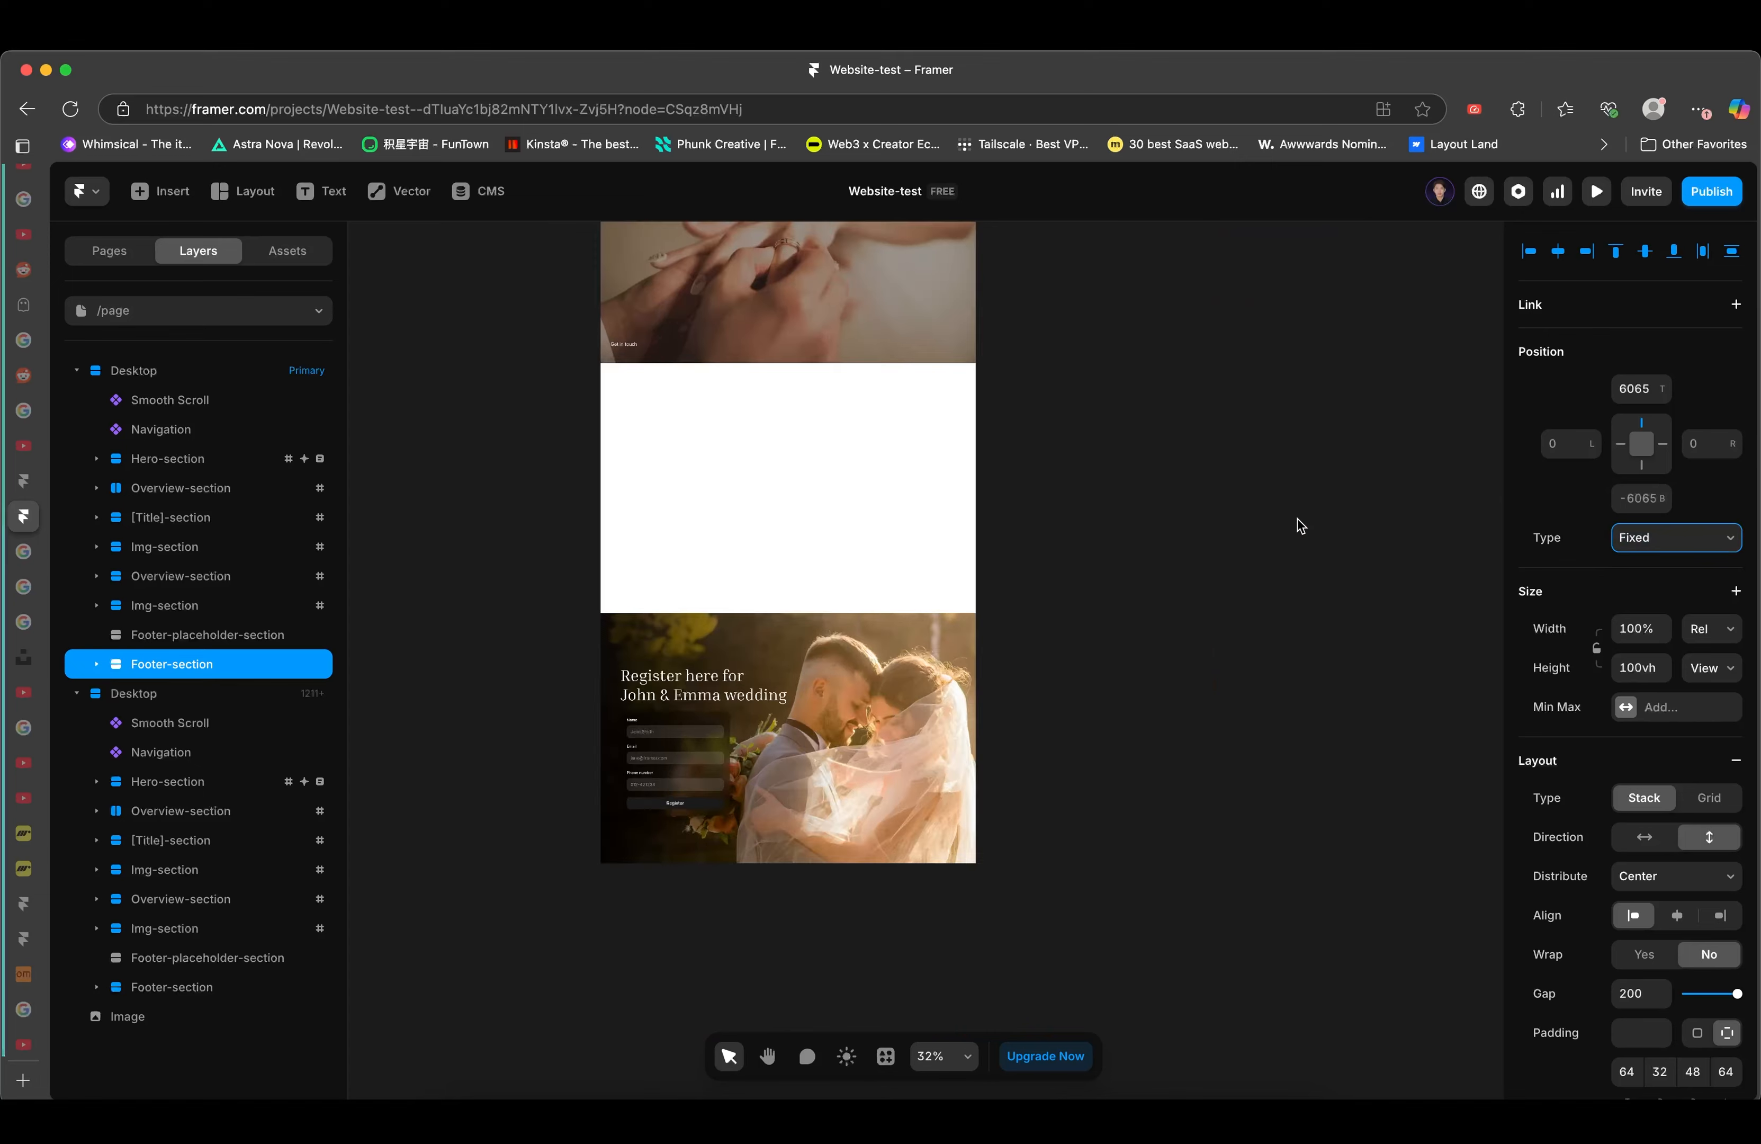
{"action": "left_click", "coordinate": [1645, 388]}
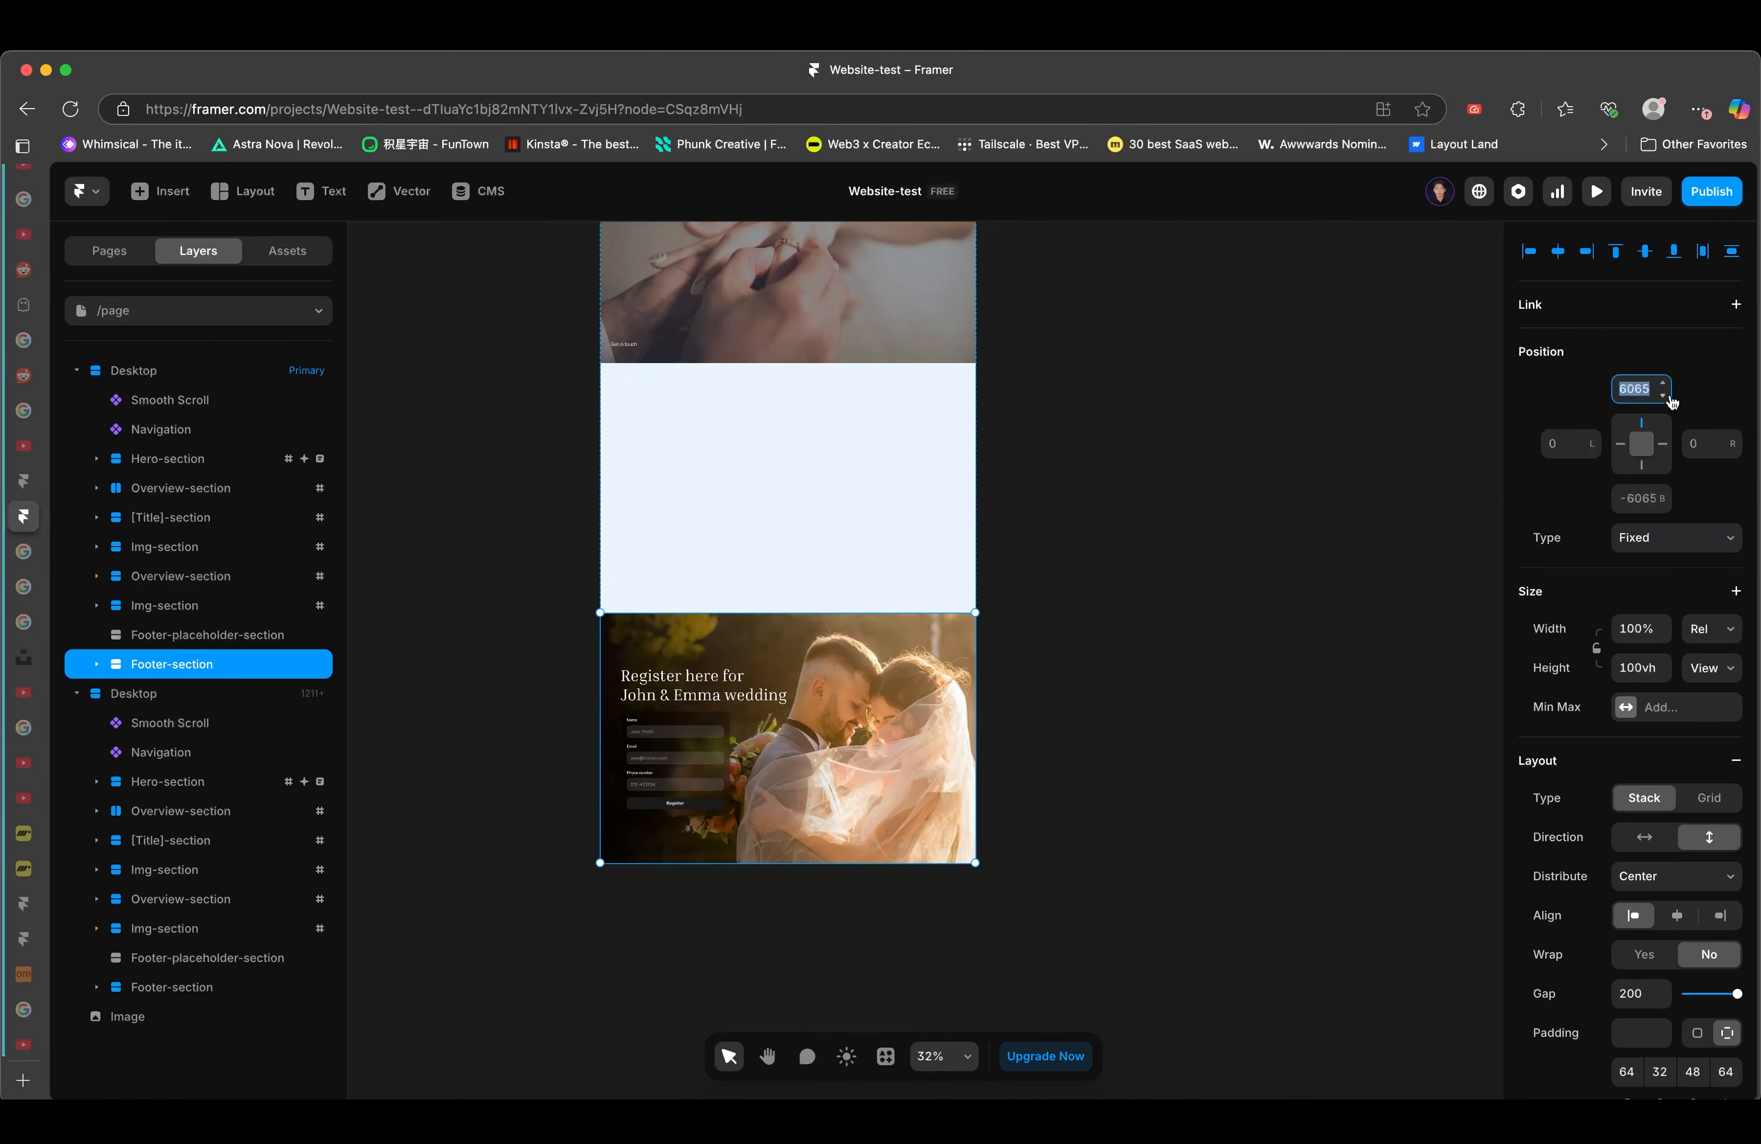
{"action": "scroll", "coordinate": [1150, 342], "scroll_direction": "up", "scroll_amount": 15}
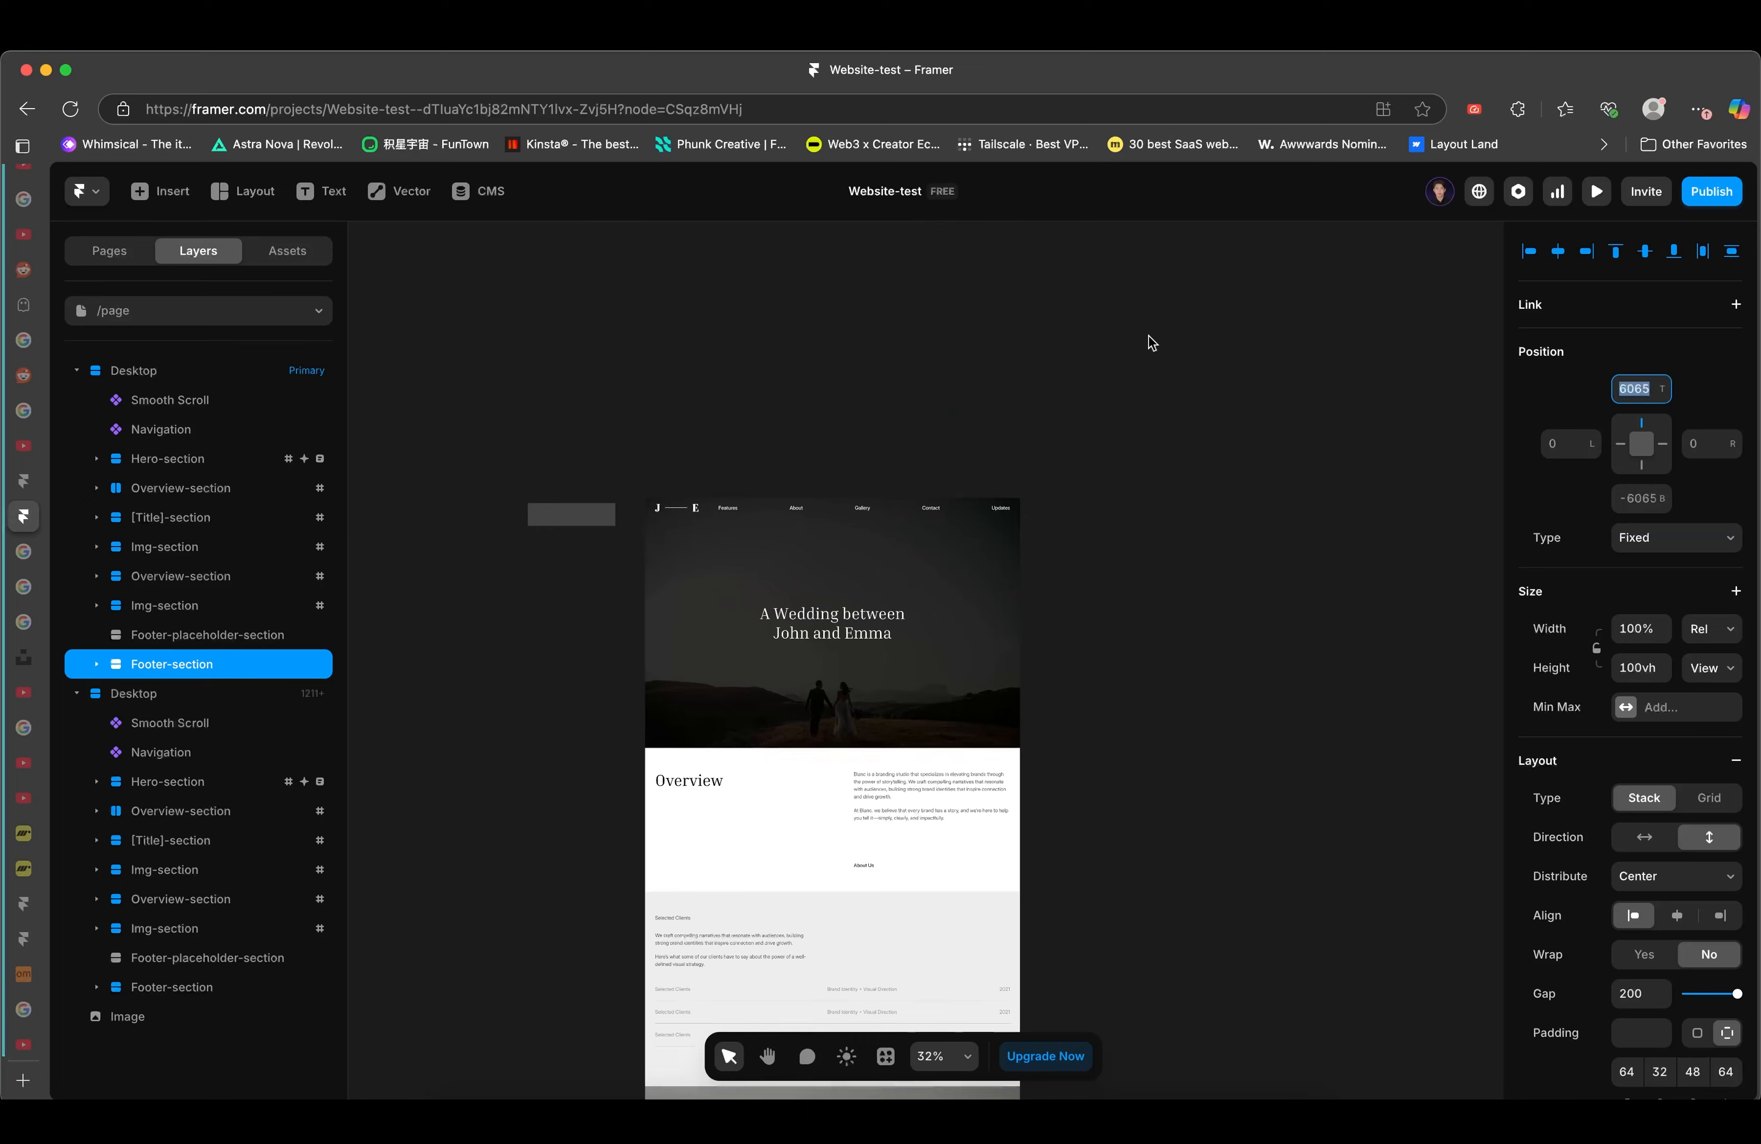
{"action": "scroll", "coordinate": [1150, 342], "scroll_direction": "up", "scroll_amount": 4}
{"action": "scroll", "coordinate": [1150, 343], "scroll_direction": "down", "scroll_amount": 2}
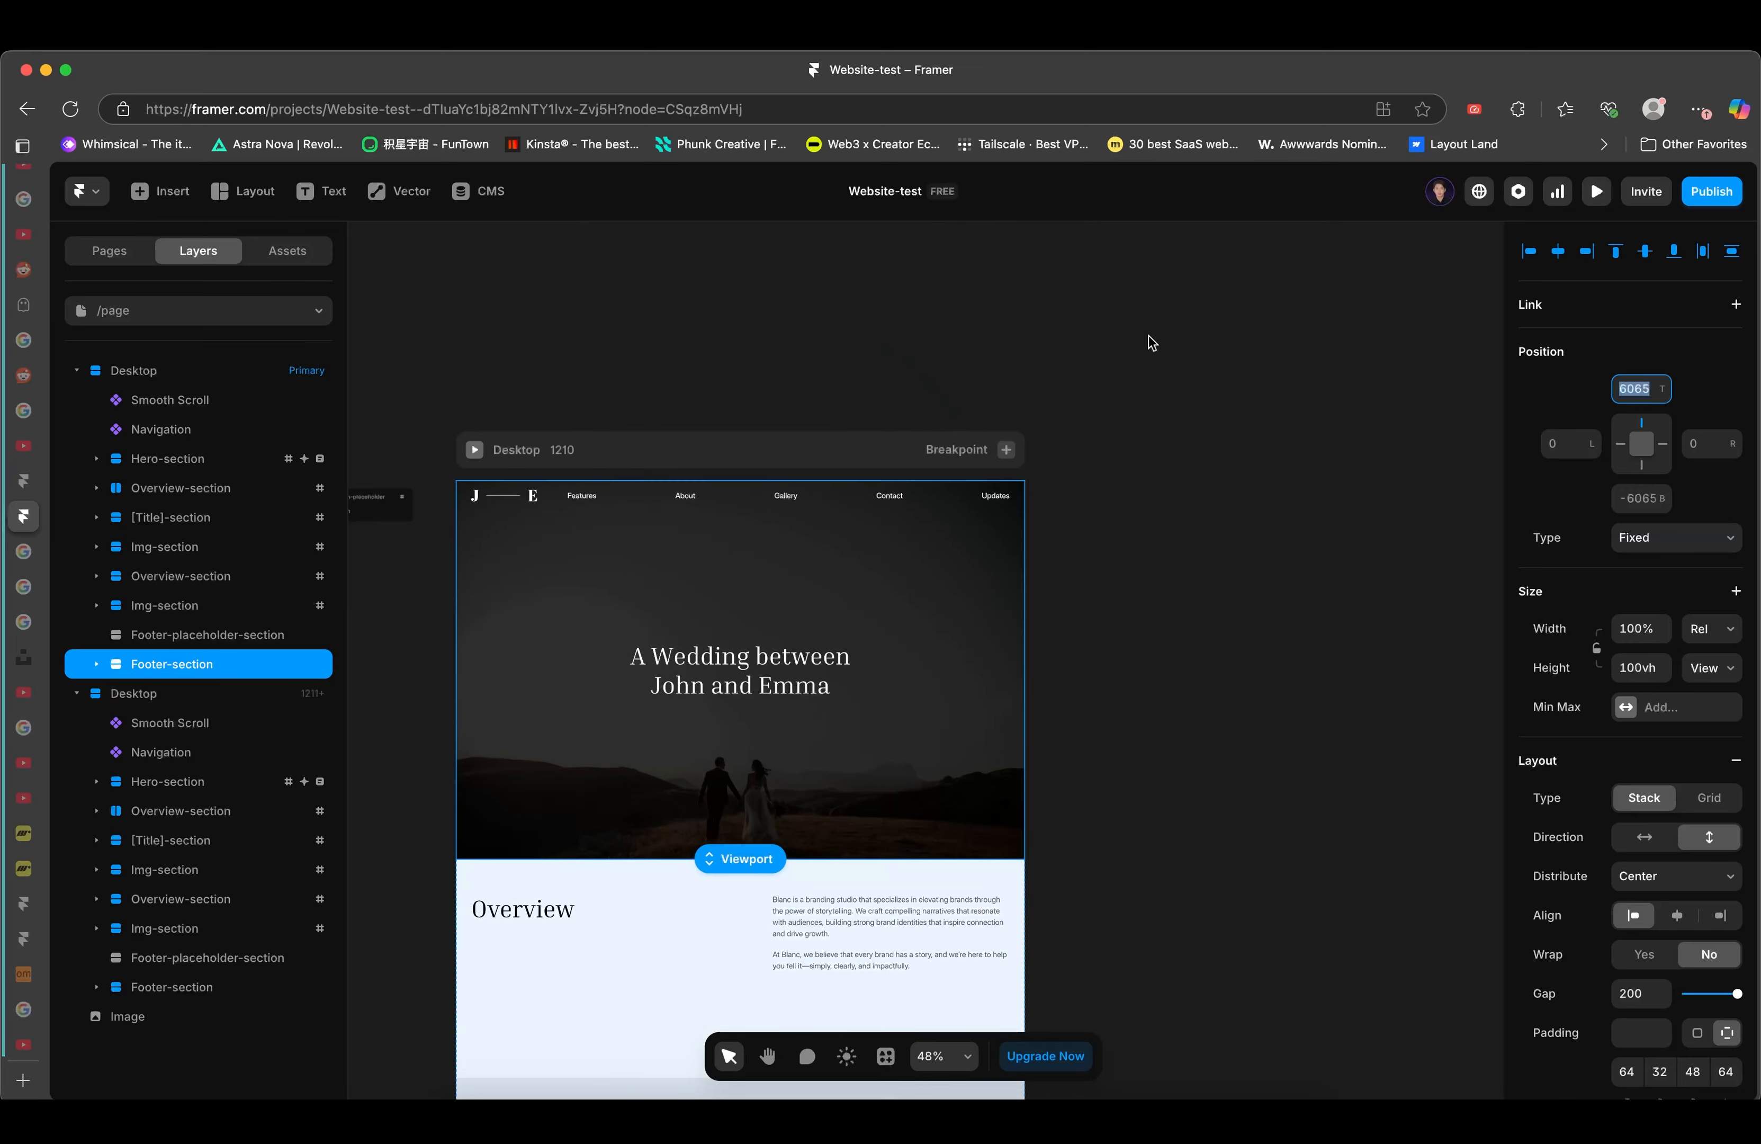
{"action": "scroll", "coordinate": [1149, 343], "scroll_direction": "down", "scroll_amount": 10}
{"action": "scroll", "coordinate": [1149, 343], "scroll_direction": "down", "scroll_amount": 4}
{"action": "scroll", "coordinate": [1150, 343], "scroll_direction": "down", "scroll_amount": 6}
{"action": "scroll", "coordinate": [1006, 644], "scroll_direction": "up", "scroll_amount": 6}
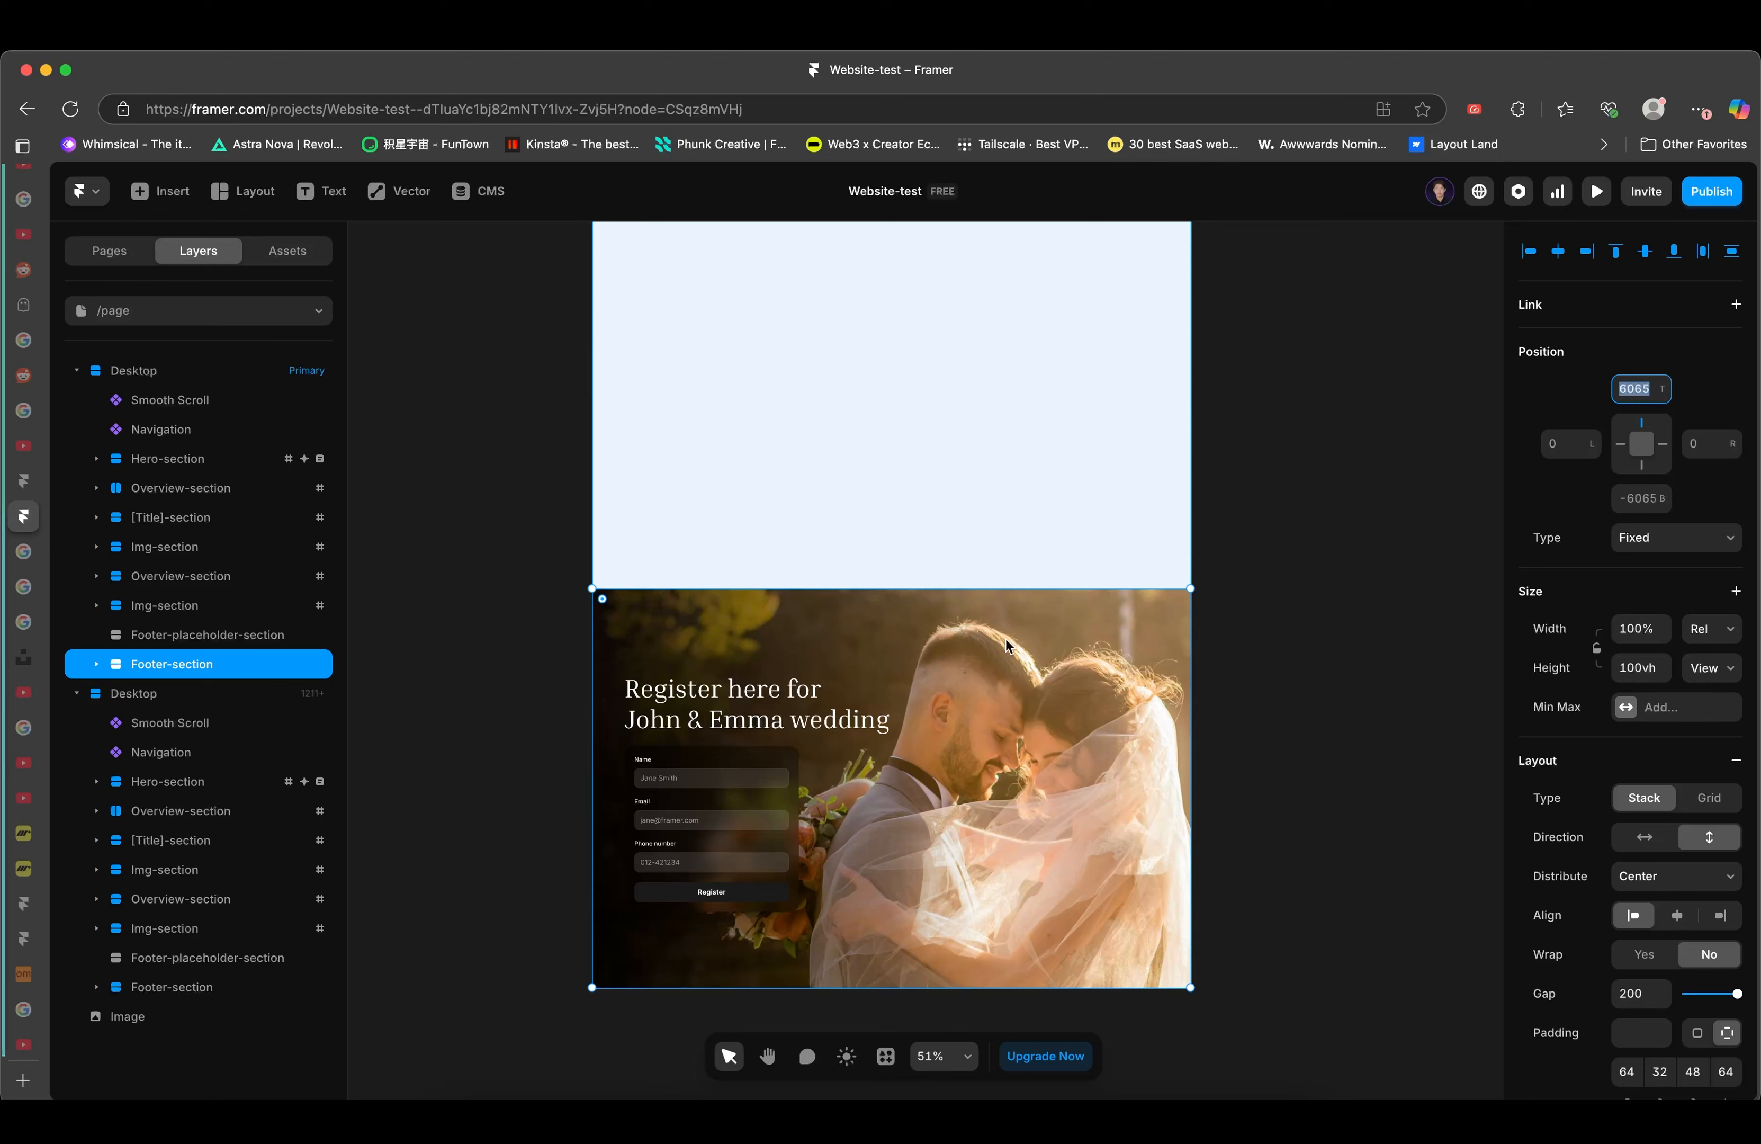
{"action": "scroll", "coordinate": [1007, 643], "scroll_direction": "down", "scroll_amount": 4}
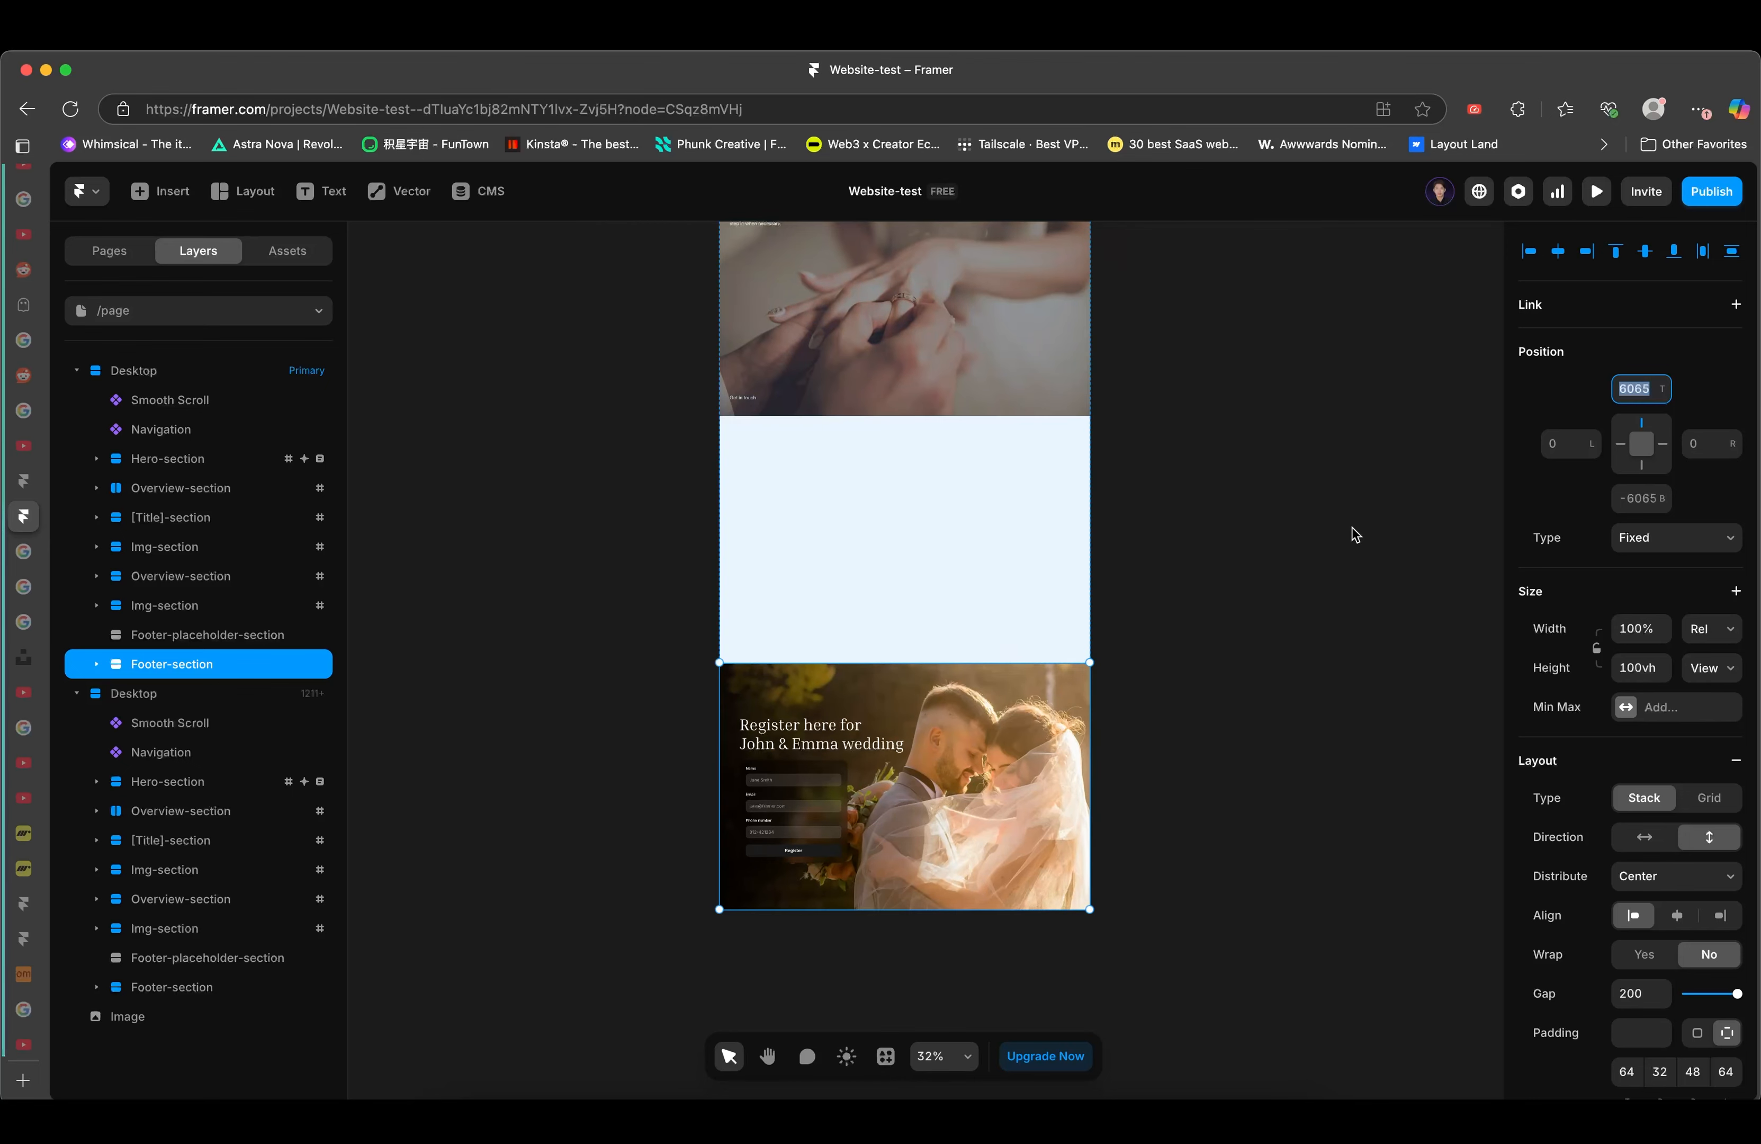
{"action": "scroll", "coordinate": [1047, 824], "scroll_direction": "up", "scroll_amount": 2}
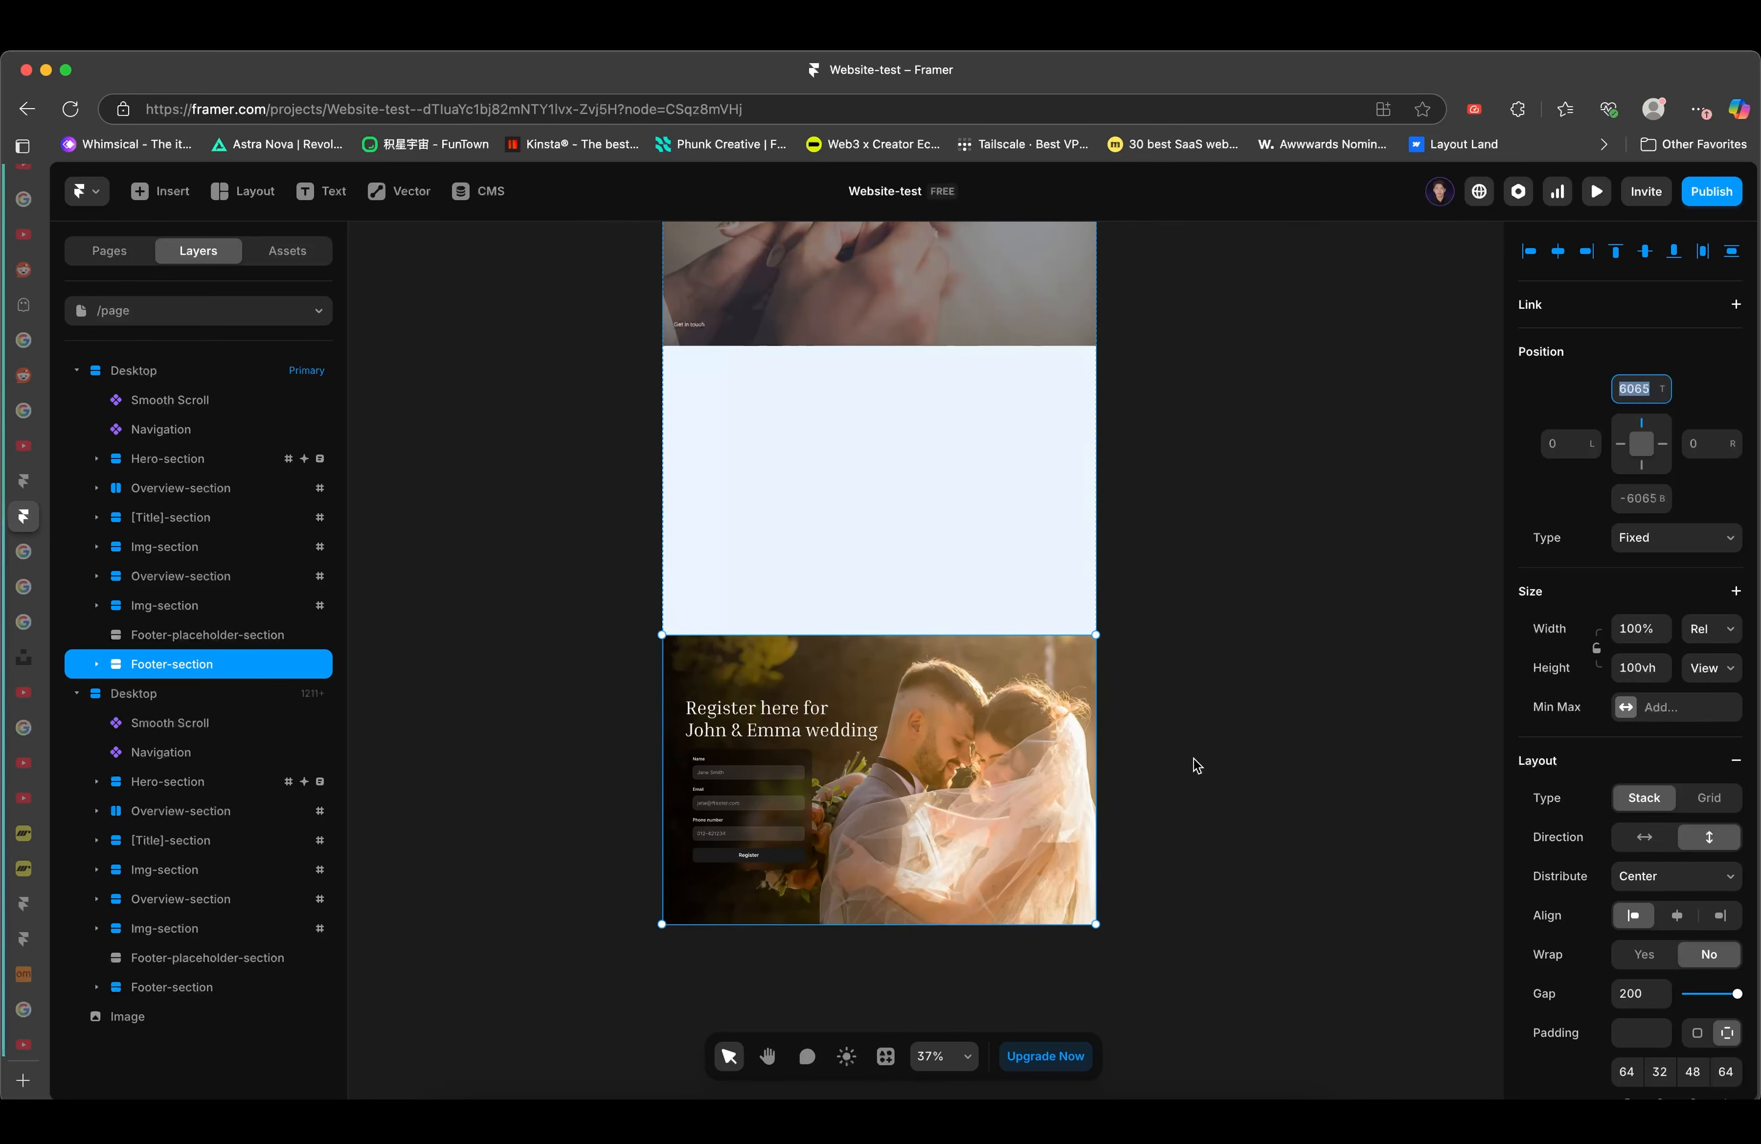
- Set the fixed Footer-section's top offset to 0
{"action": "left_click", "coordinate": [1631, 362]}
{"action": "left_click", "coordinate": [1632, 389]}
{"action": "left_click_drag", "start_coordinate": [1648, 388], "coordinate": [1546, 388]}
{"action": "type", "text": "0"}
{"action": "key", "text": "Return"}
{"action": "scroll", "coordinate": [1070, 494], "scroll_direction": "up", "scroll_amount": 10}
{"action": "scroll", "coordinate": [1070, 499], "scroll_direction": "down", "scroll_amount": 5}
{"action": "scroll", "coordinate": [1072, 499], "scroll_direction": "up", "scroll_amount": 8}
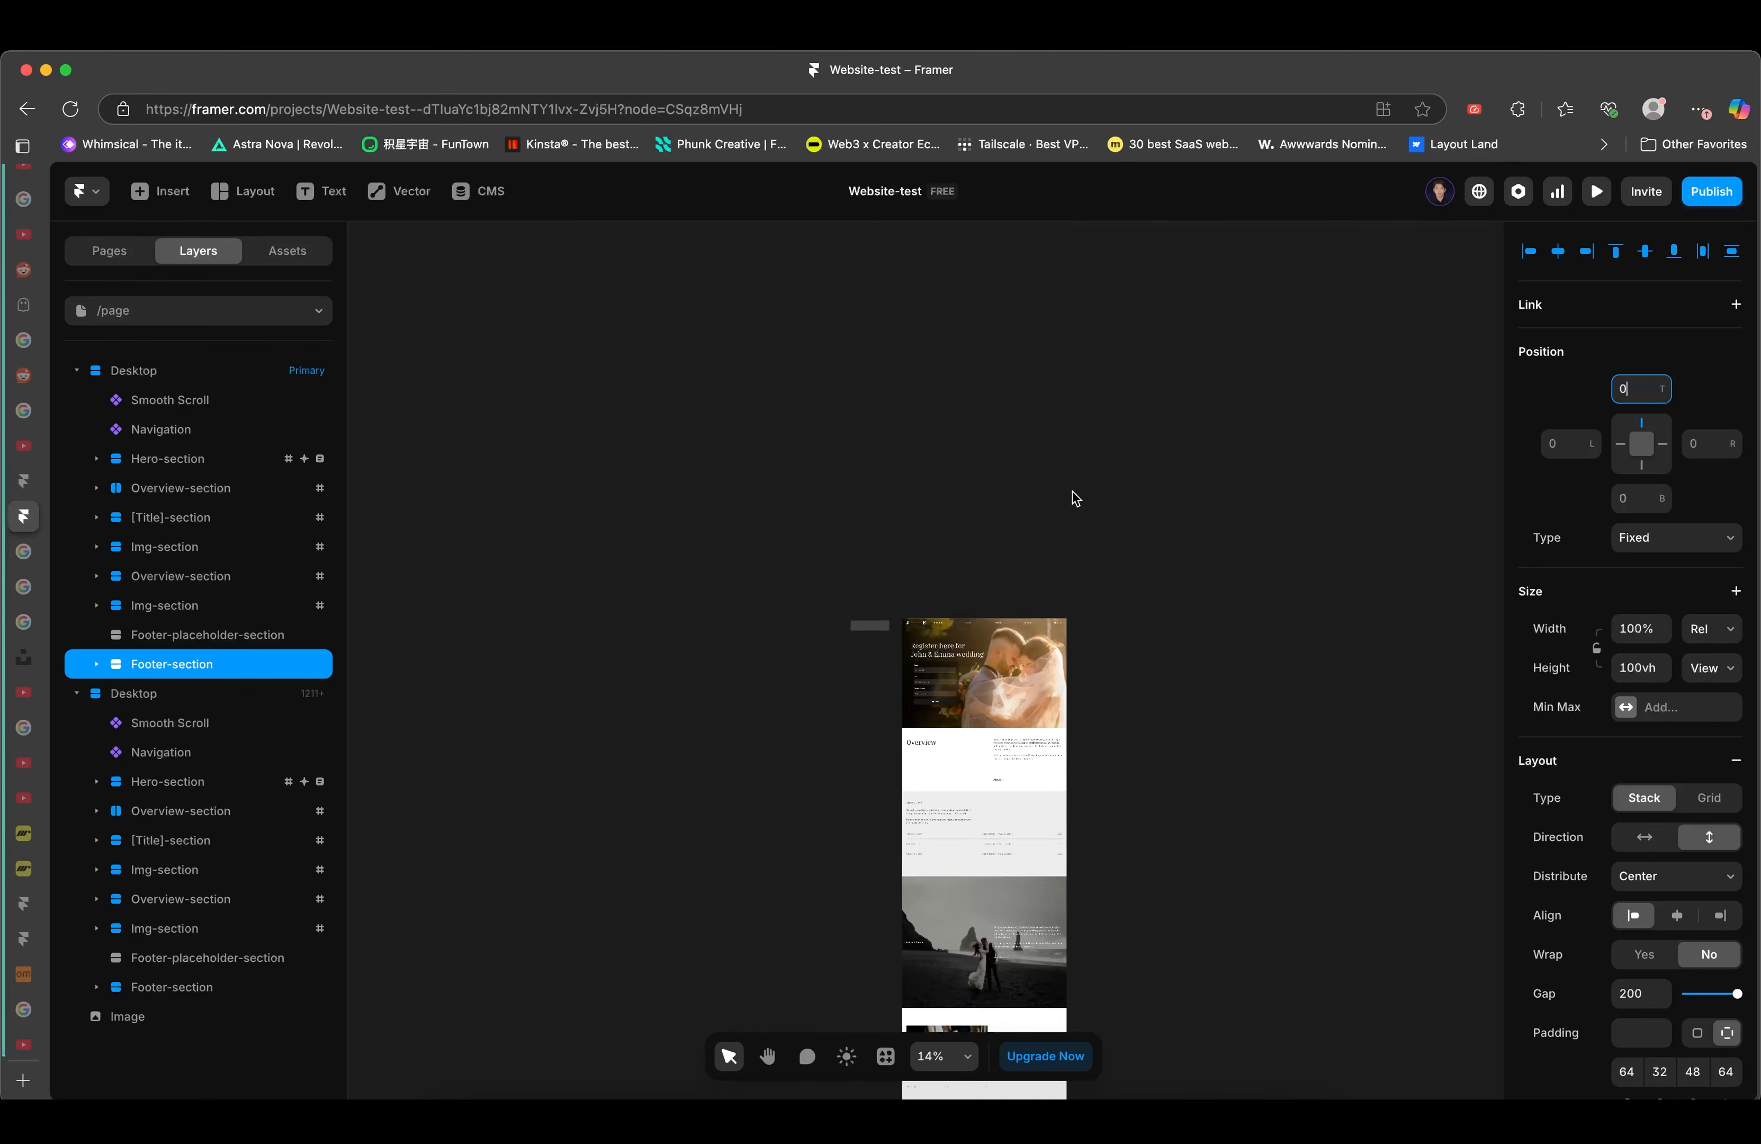
- Preview the primary Desktop page and check how the navigation stays fixed while its sections scroll
{"action": "scroll", "coordinate": [845, 713], "scroll_direction": "up", "scroll_amount": 6}
{"action": "scroll", "coordinate": [846, 714], "scroll_direction": "down", "scroll_amount": 1}
{"action": "scroll", "coordinate": [846, 715], "scroll_direction": "up", "scroll_amount": 3}
{"action": "scroll", "coordinate": [846, 715], "scroll_direction": "down", "scroll_amount": 4}
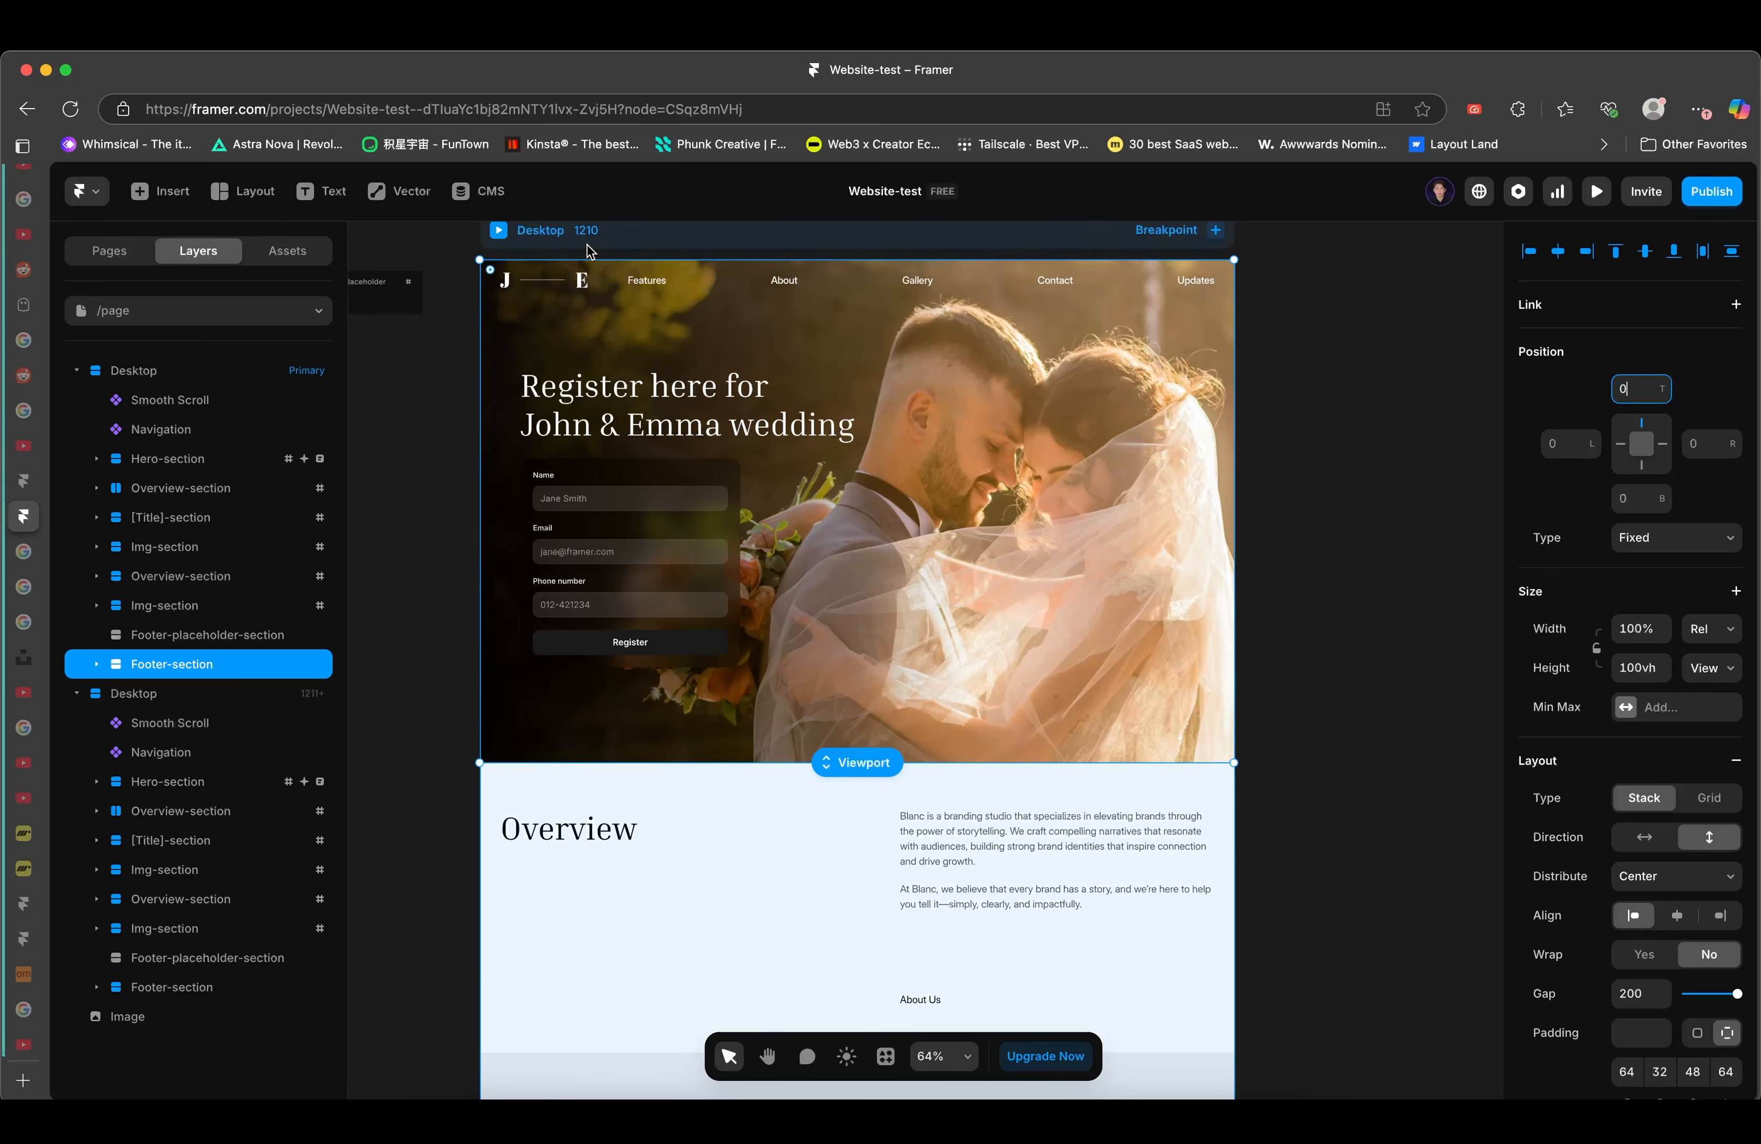
{"action": "scroll", "coordinate": [550, 241], "scroll_direction": "up", "scroll_amount": 1}
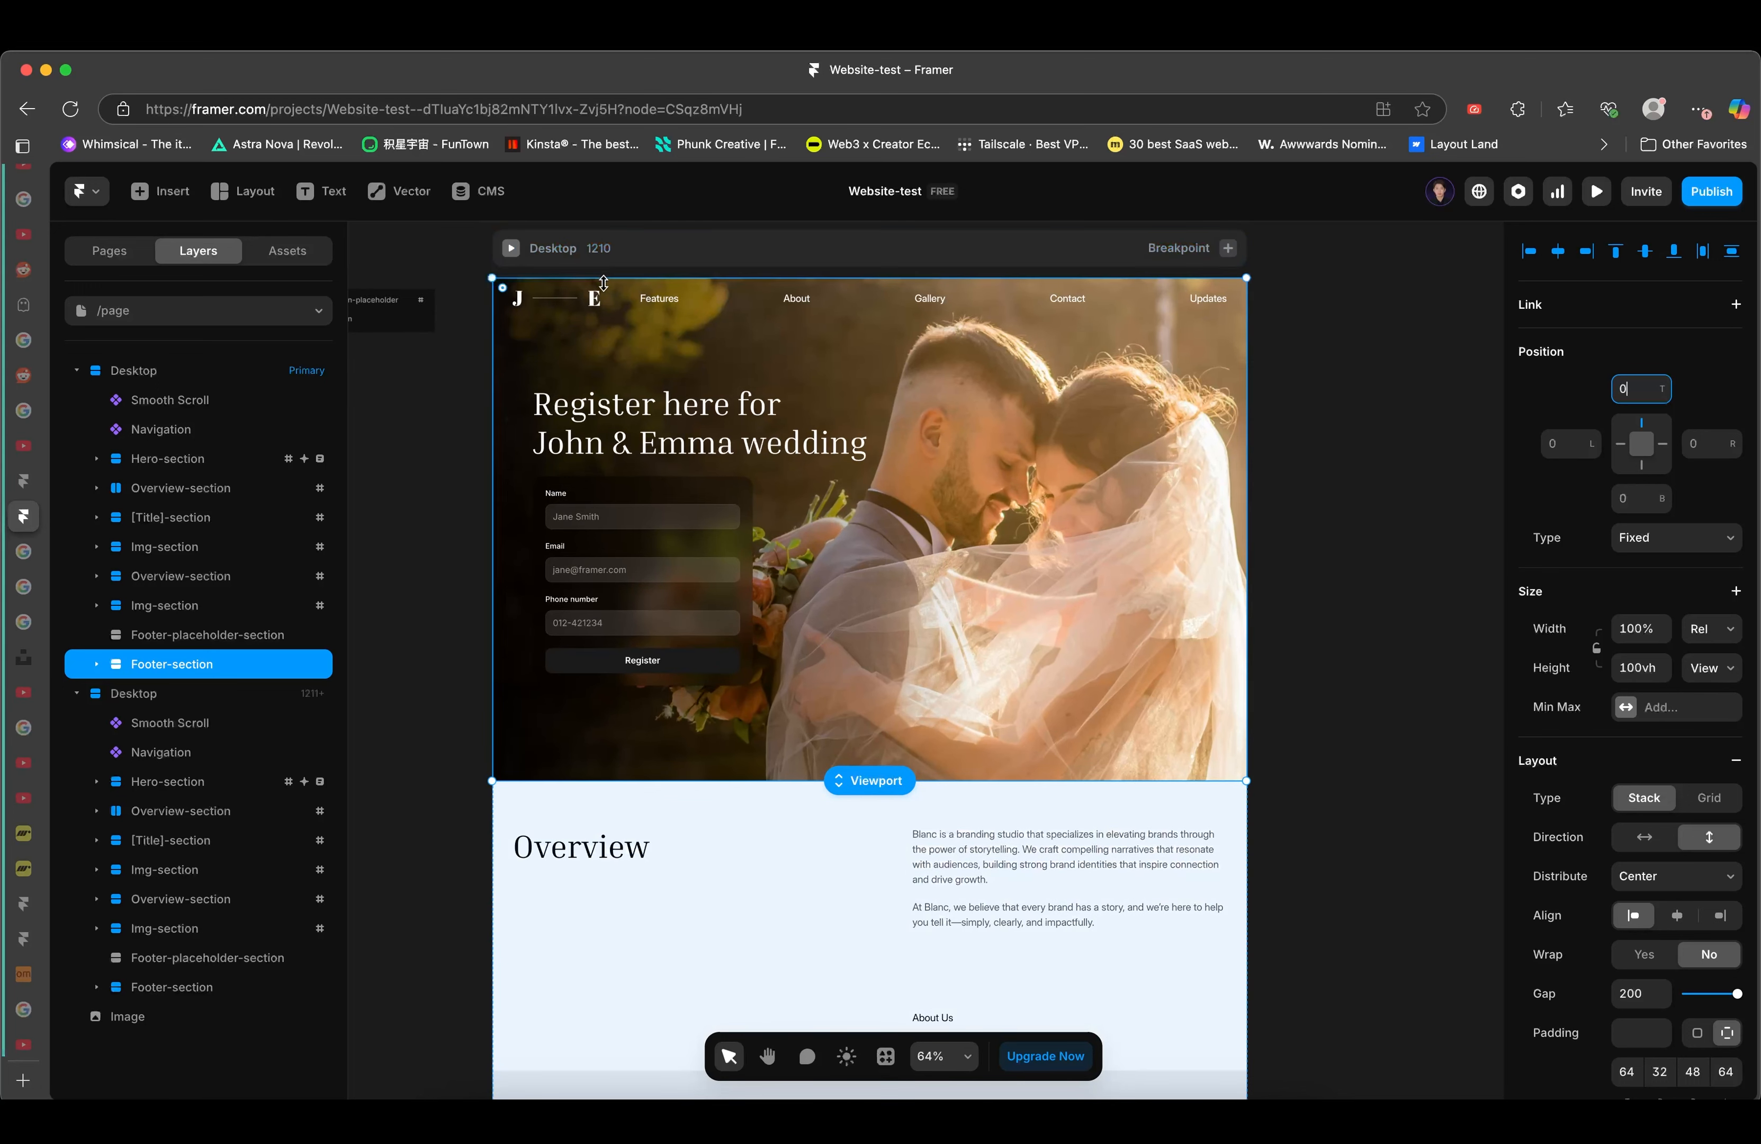
{"action": "left_click", "coordinate": [512, 248]}
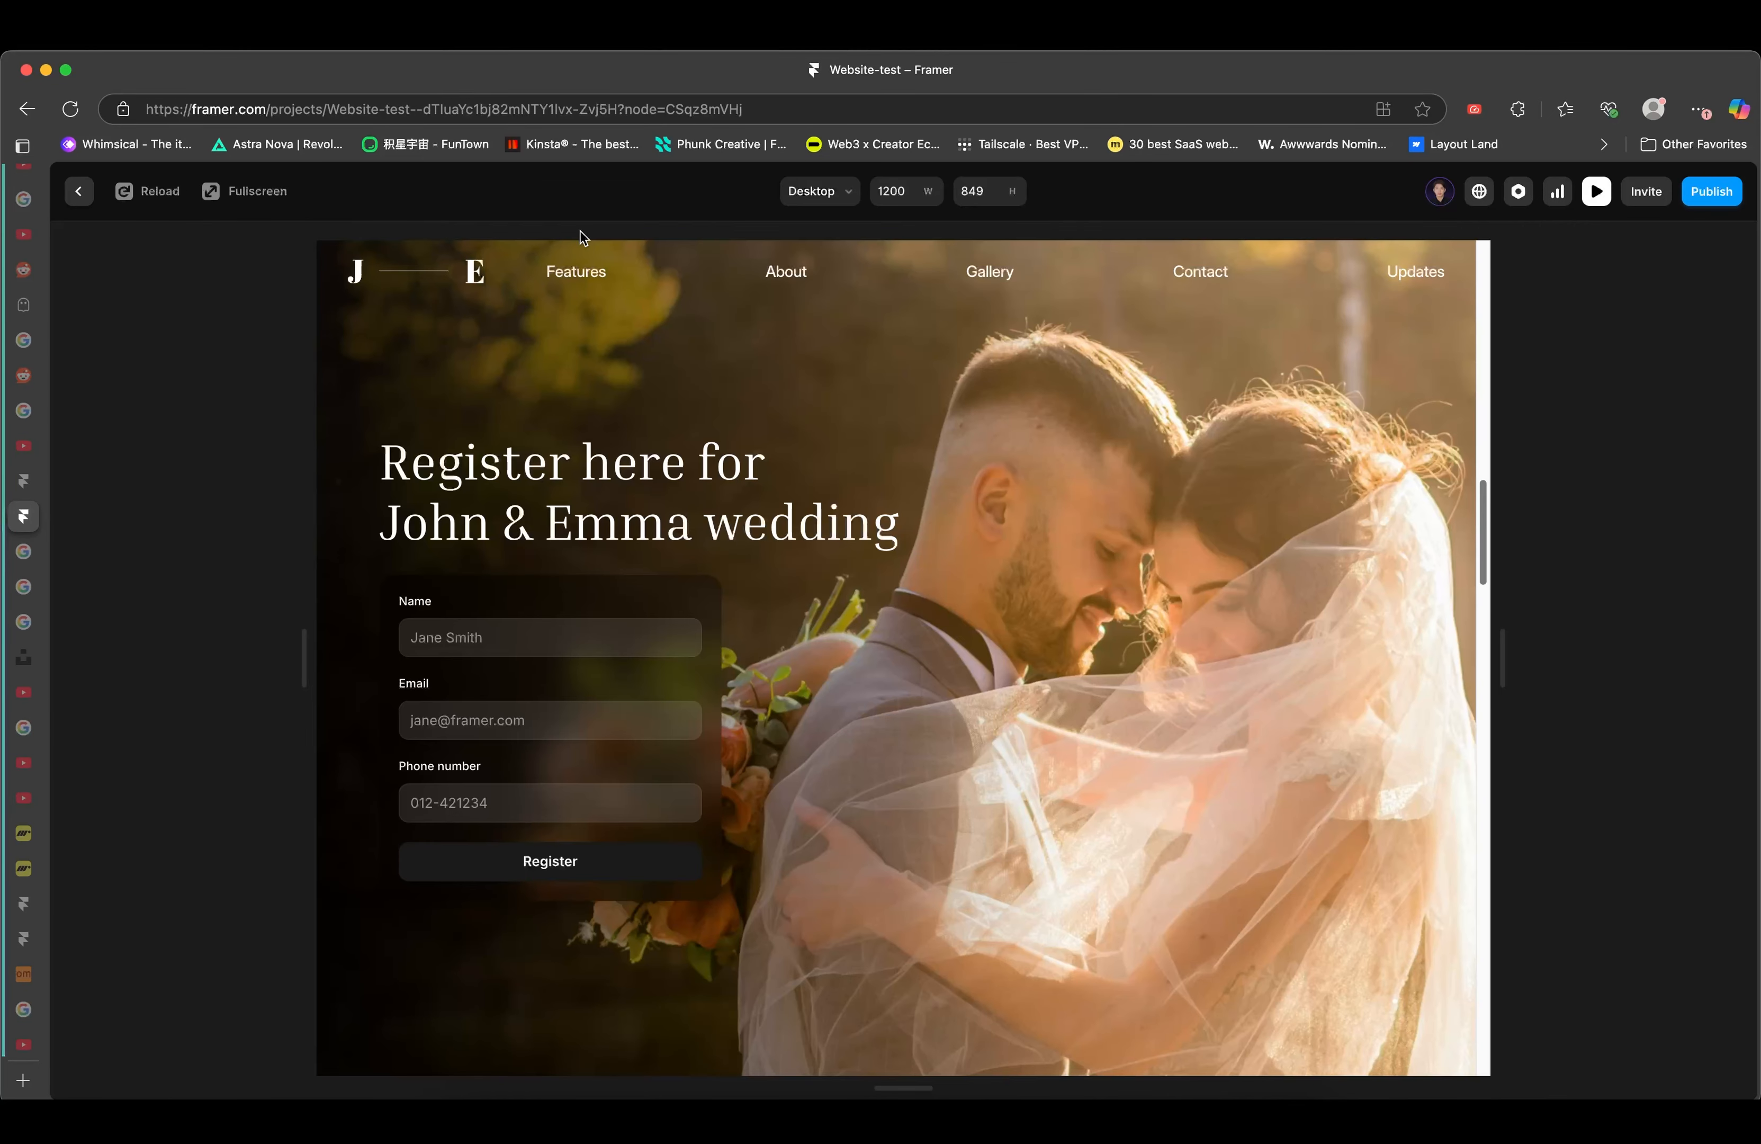
{"action": "key", "text": "Escape"}
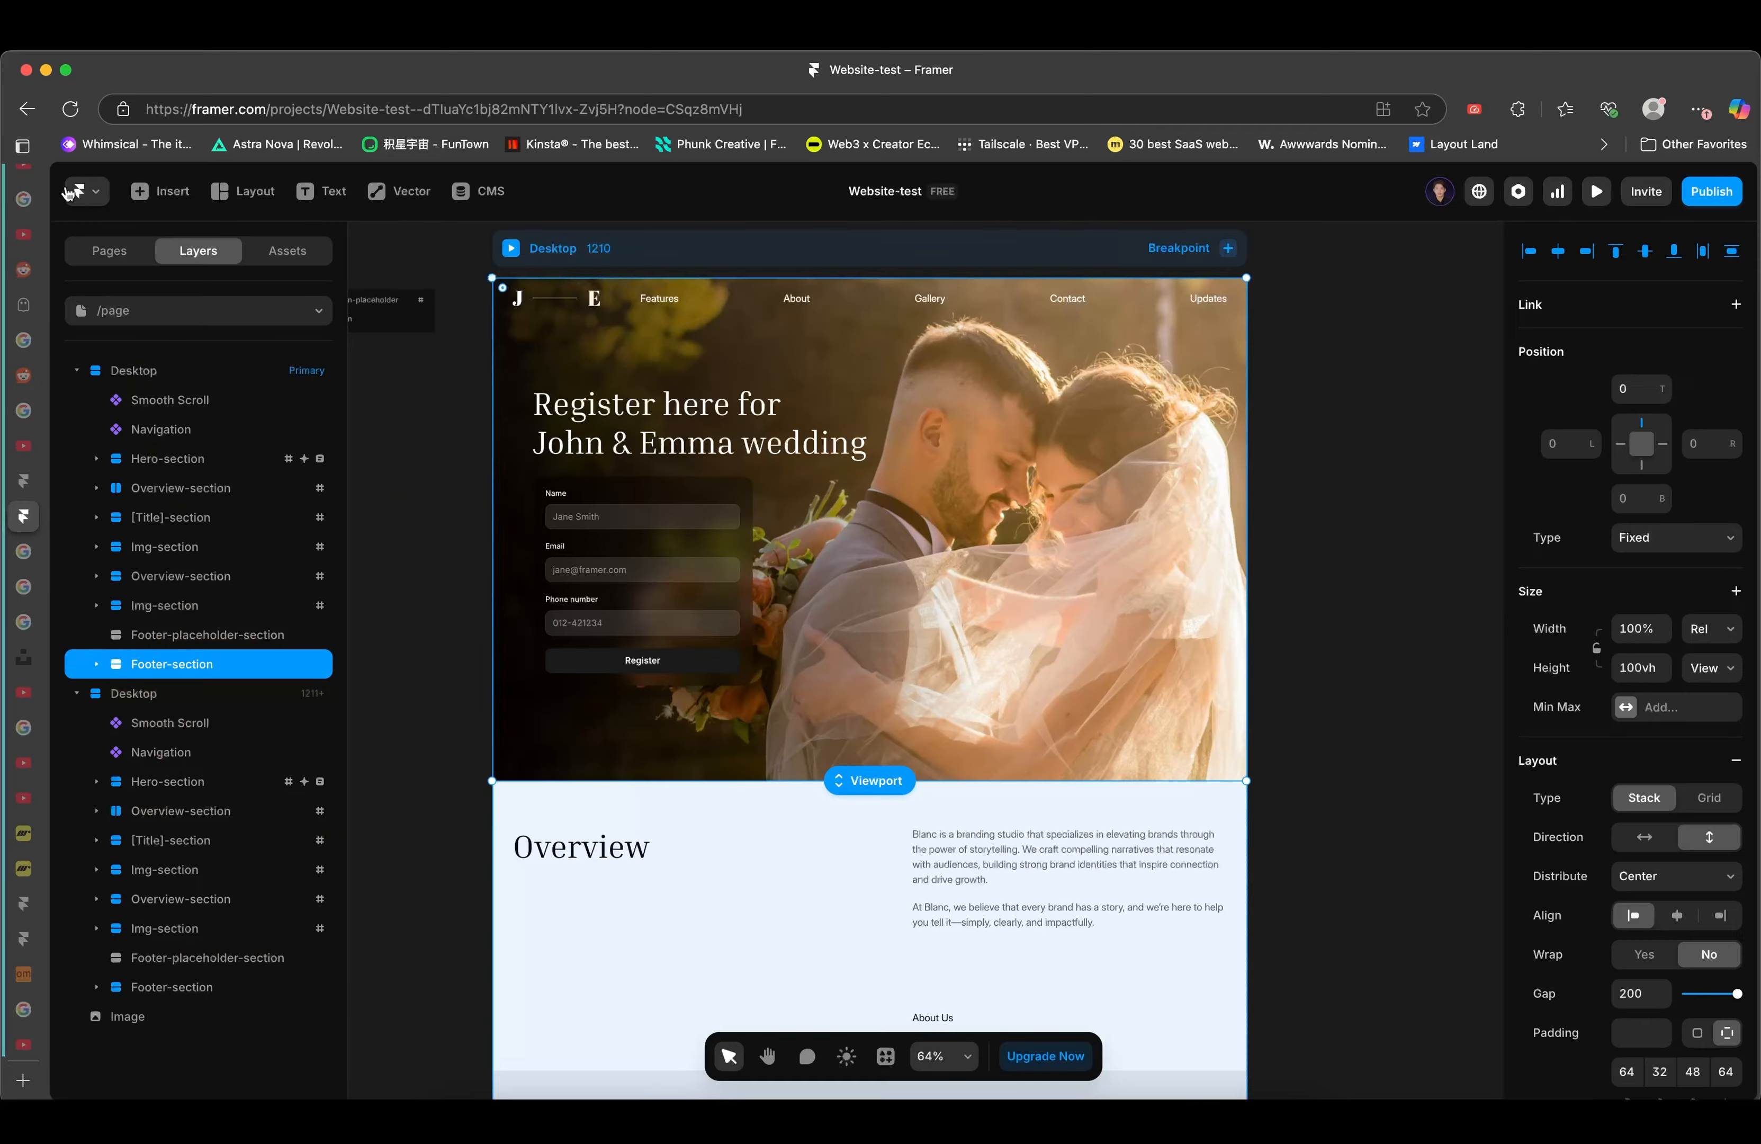
{"action": "left_click", "coordinate": [511, 248]}
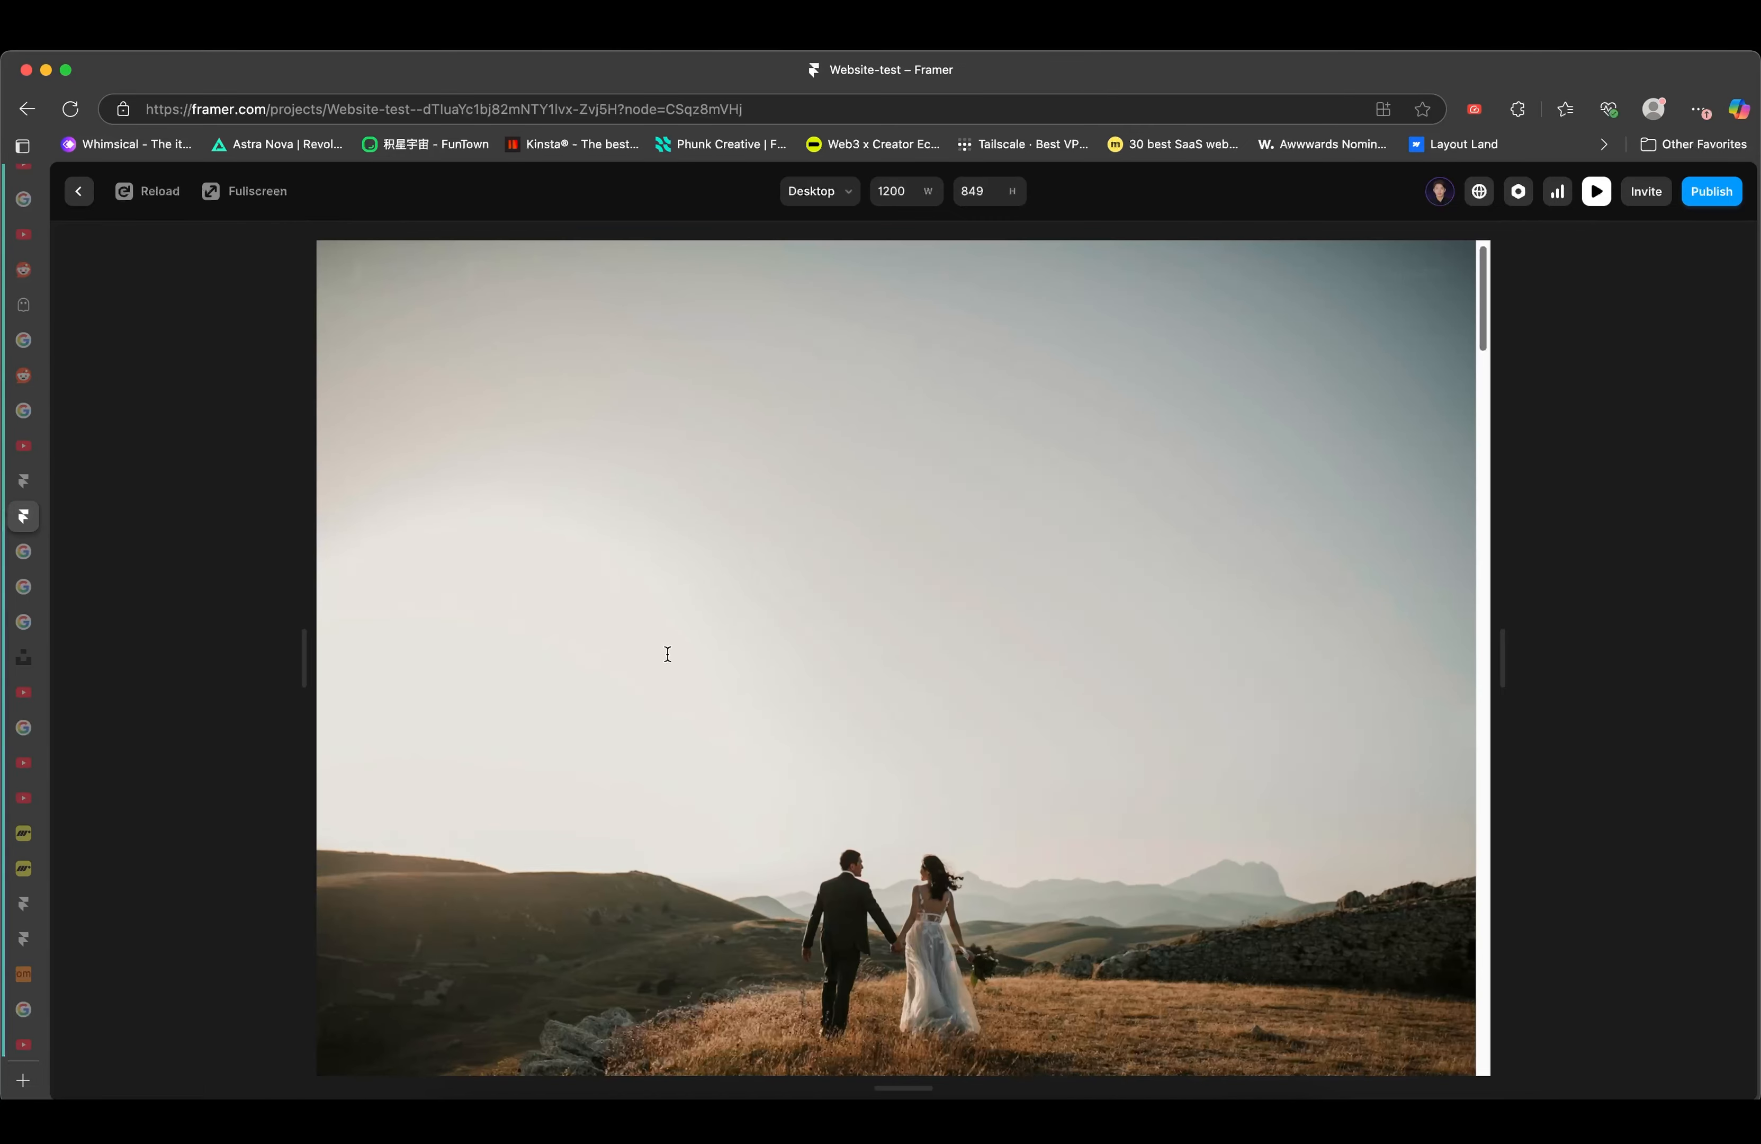
{"action": "scroll", "coordinate": [817, 322], "scroll_direction": "down", "scroll_amount": 20}
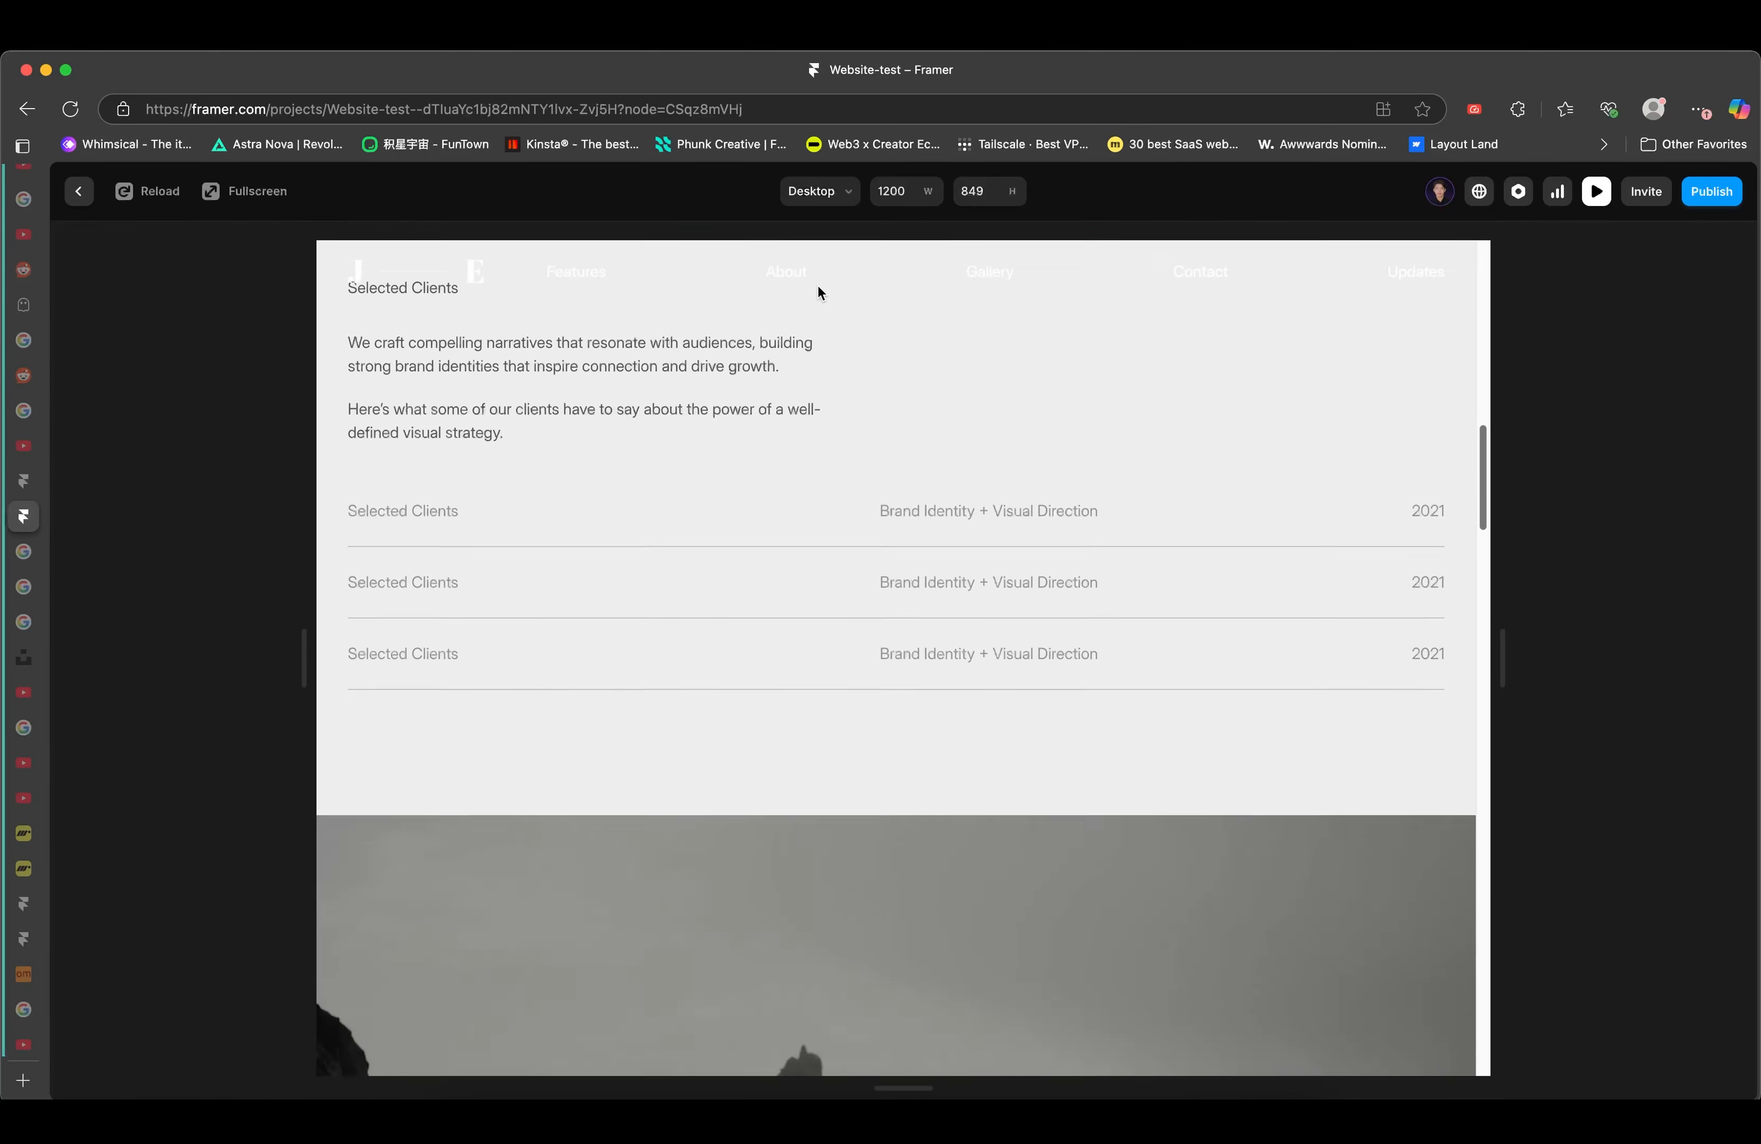
{"action": "scroll", "coordinate": [689, 289], "scroll_direction": "down", "scroll_amount": 7}
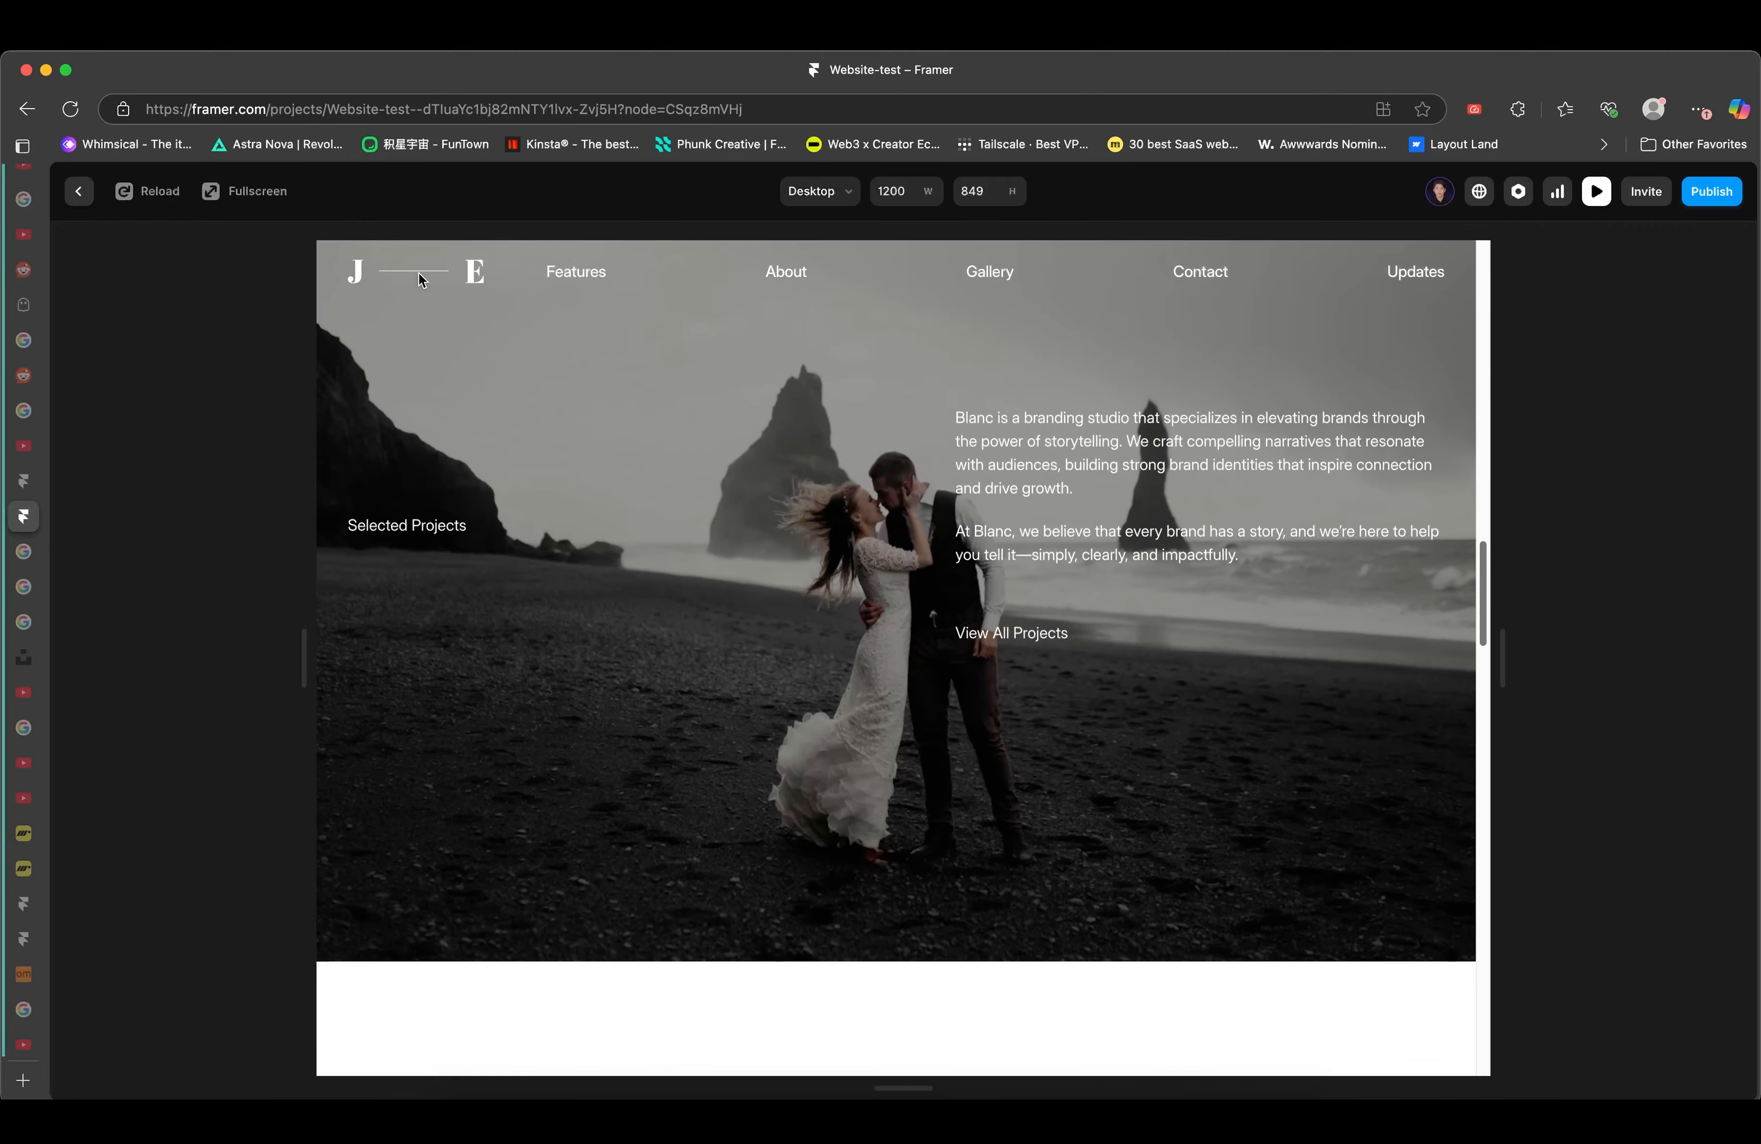
{"action": "left_click", "coordinate": [77, 190]}
- Inspect the Navigation's fixed position settings and the page sections down to the empty footer placeholder
{"action": "left_click", "coordinate": [969, 309]}
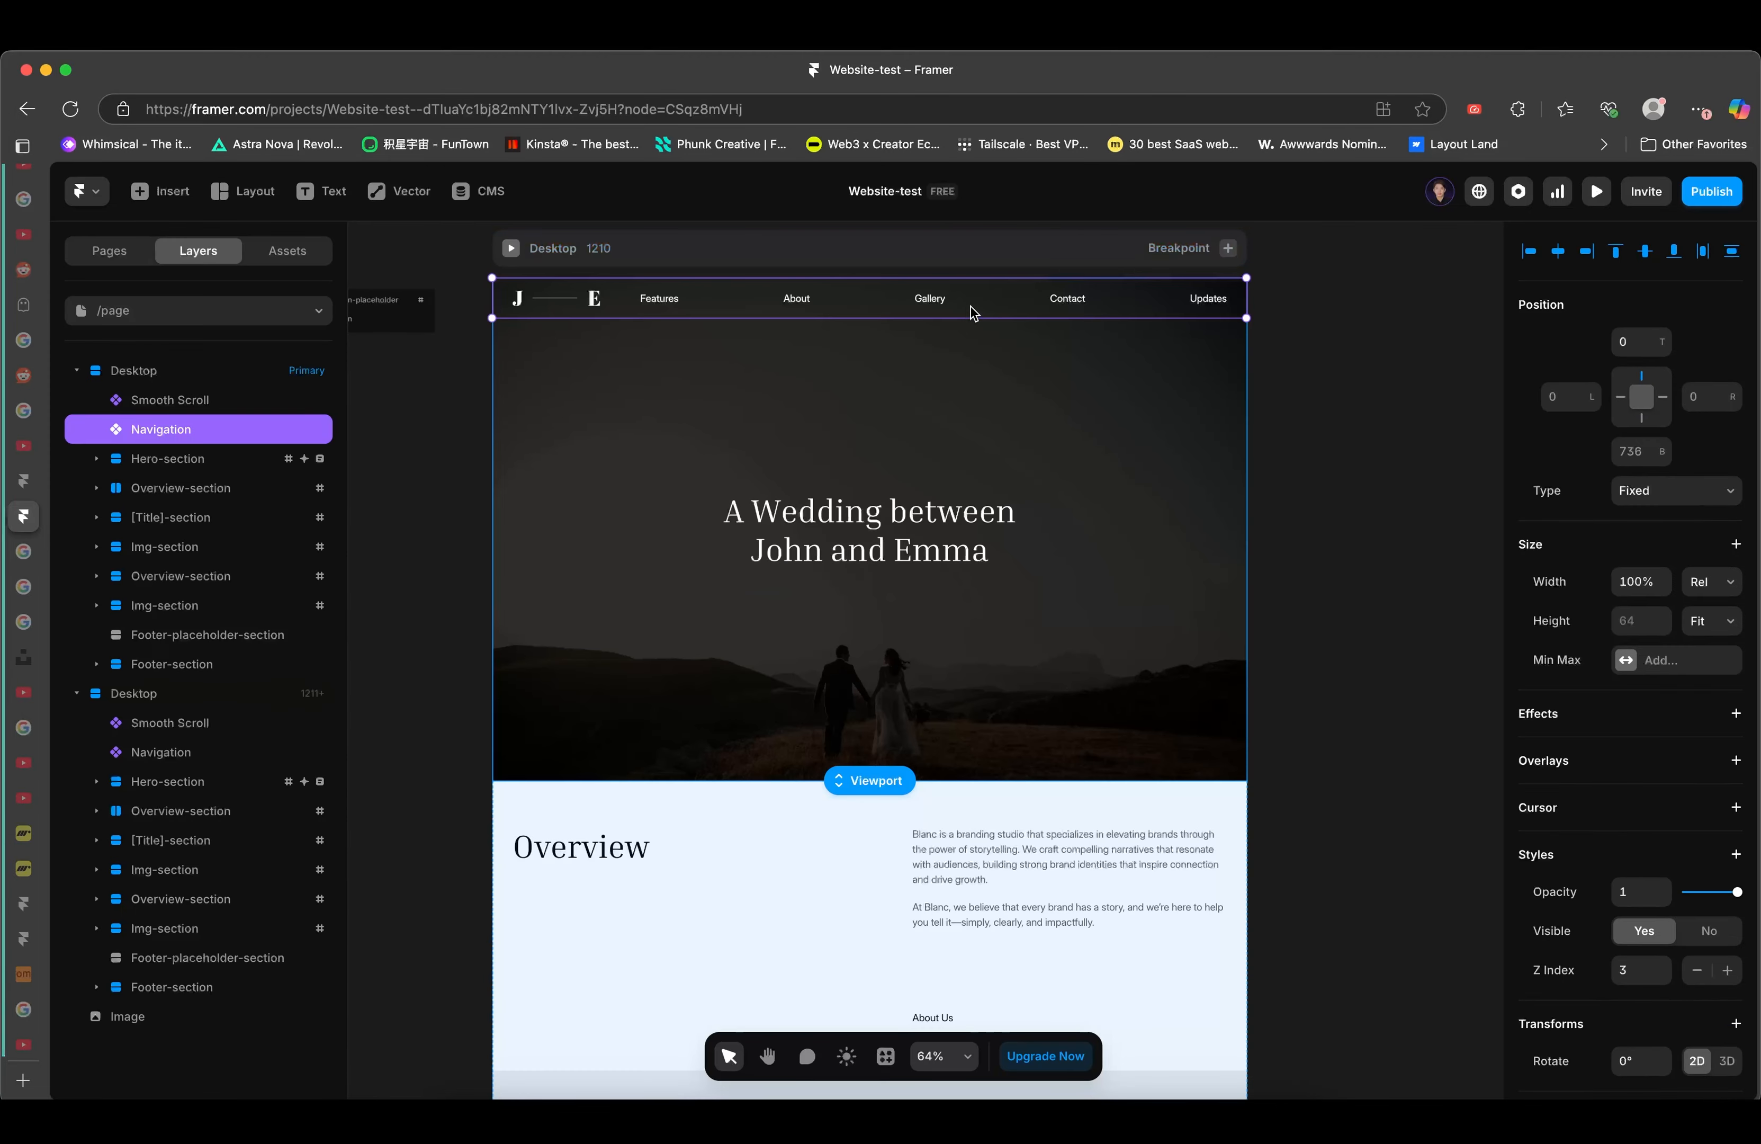
{"action": "scroll", "coordinate": [1151, 507], "scroll_direction": "down", "scroll_amount": 4}
{"action": "scroll", "coordinate": [1152, 507], "scroll_direction": "down", "scroll_amount": 6}
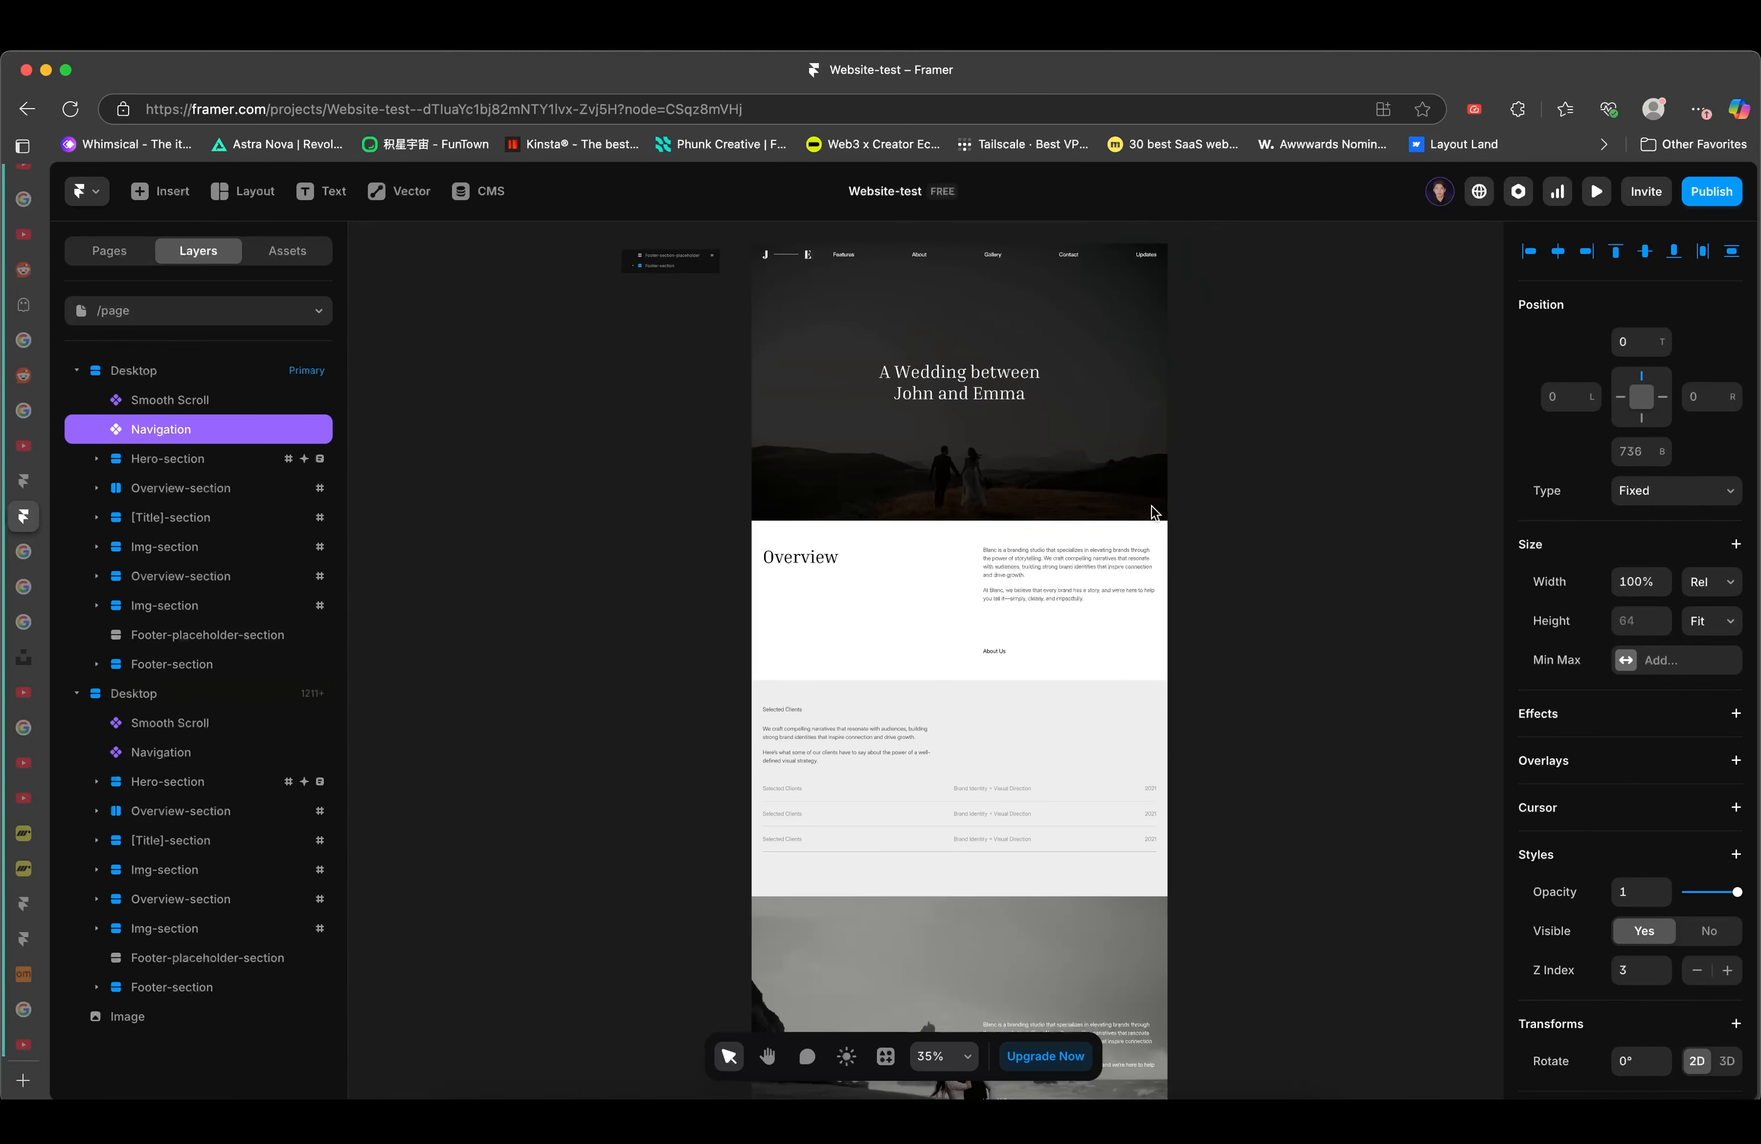
{"action": "scroll", "coordinate": [1150, 507], "scroll_direction": "down", "scroll_amount": 10}
{"action": "left_click", "coordinate": [1150, 507]}
{"action": "scroll", "coordinate": [1150, 506], "scroll_direction": "up", "scroll_amount": 10}
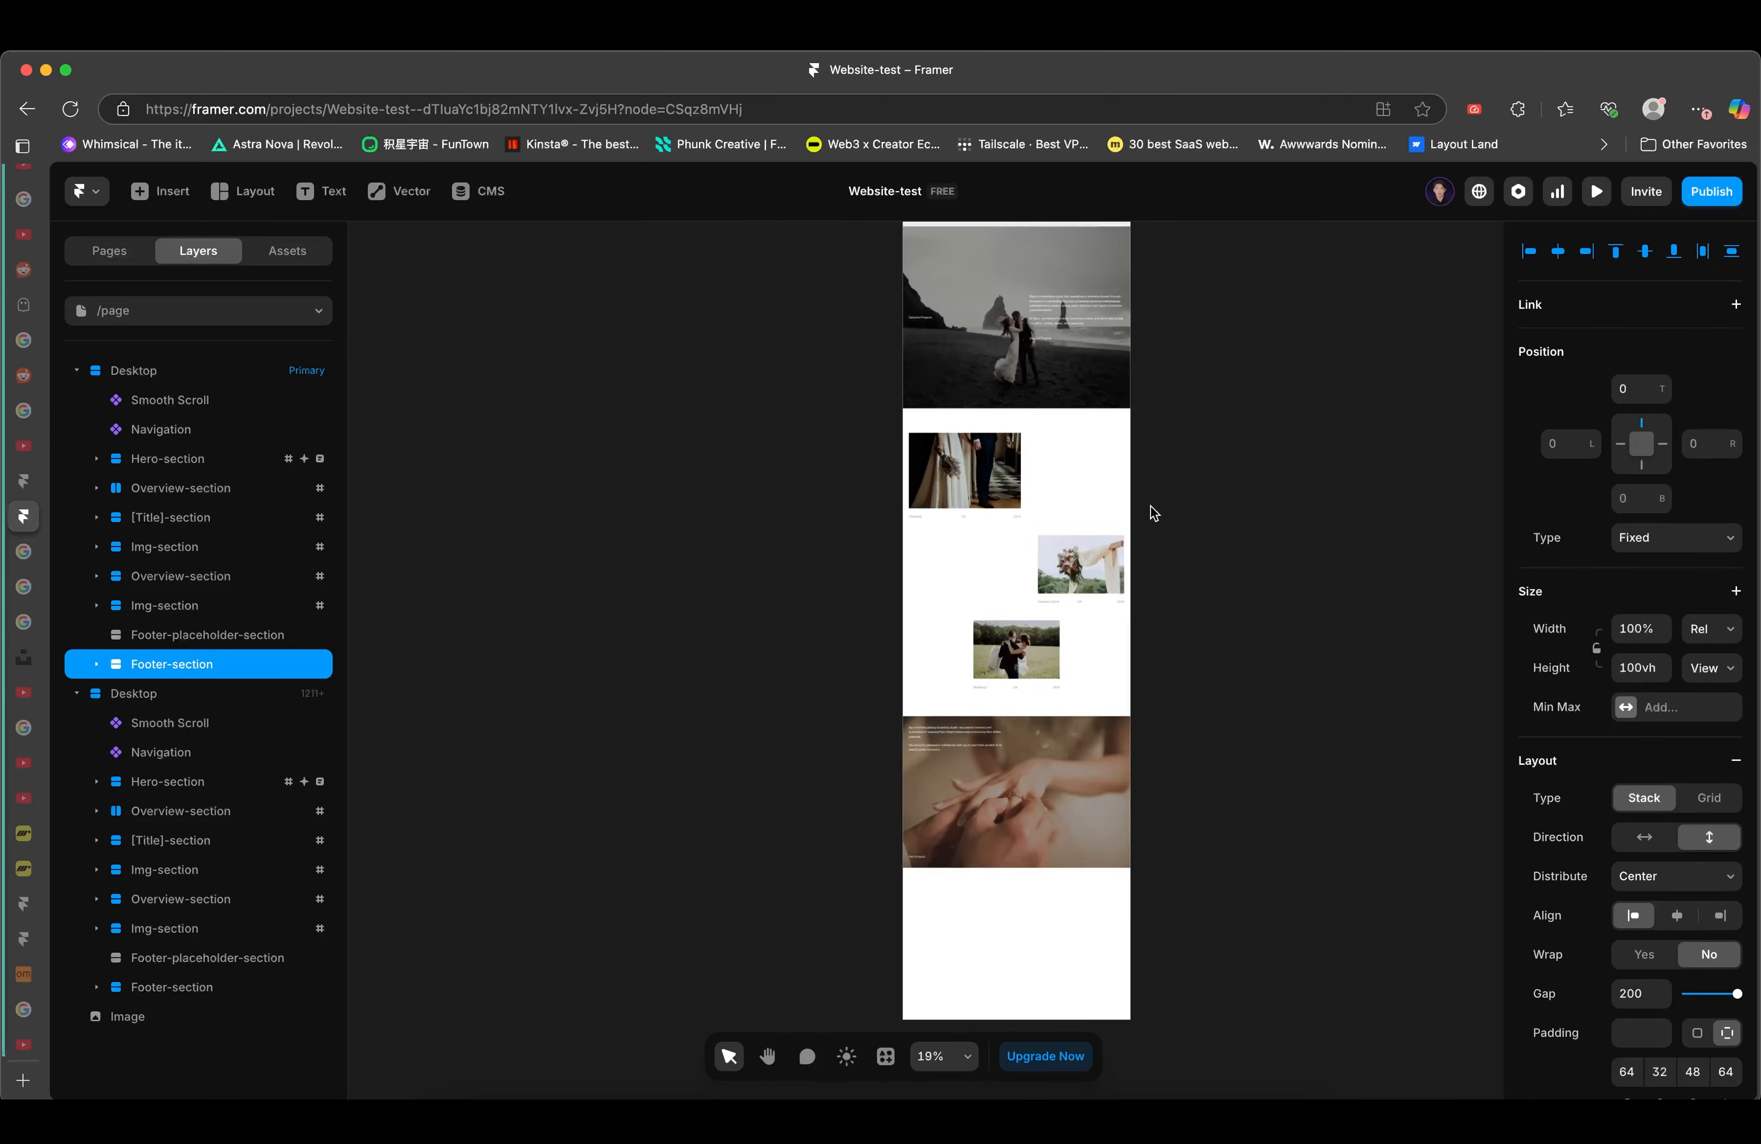
{"action": "scroll", "coordinate": [1150, 506], "scroll_direction": "up", "scroll_amount": 3}
- Preview the page and check the fixed footer's behaviour while scrolling up and down, and return to the canvas
{"action": "left_click", "coordinate": [743, 279]}
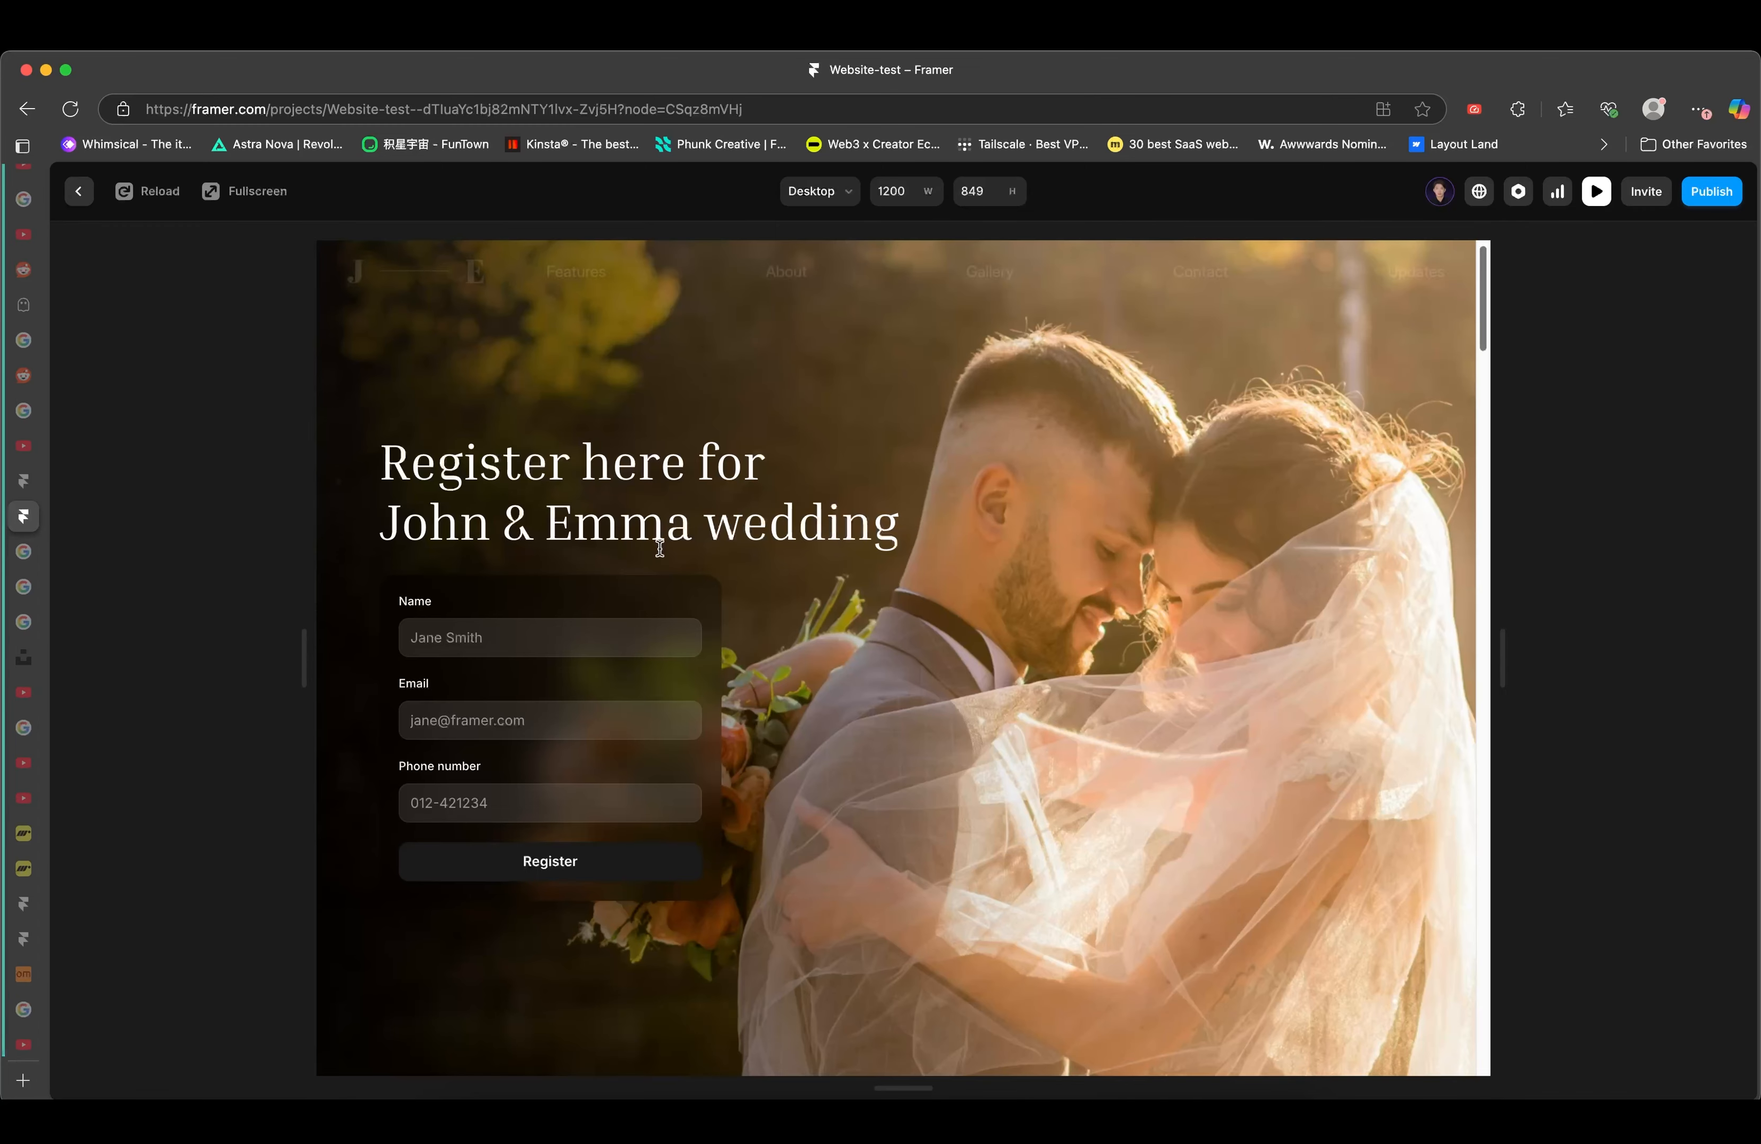
{"action": "scroll", "coordinate": [659, 548], "scroll_direction": "down", "scroll_amount": 5}
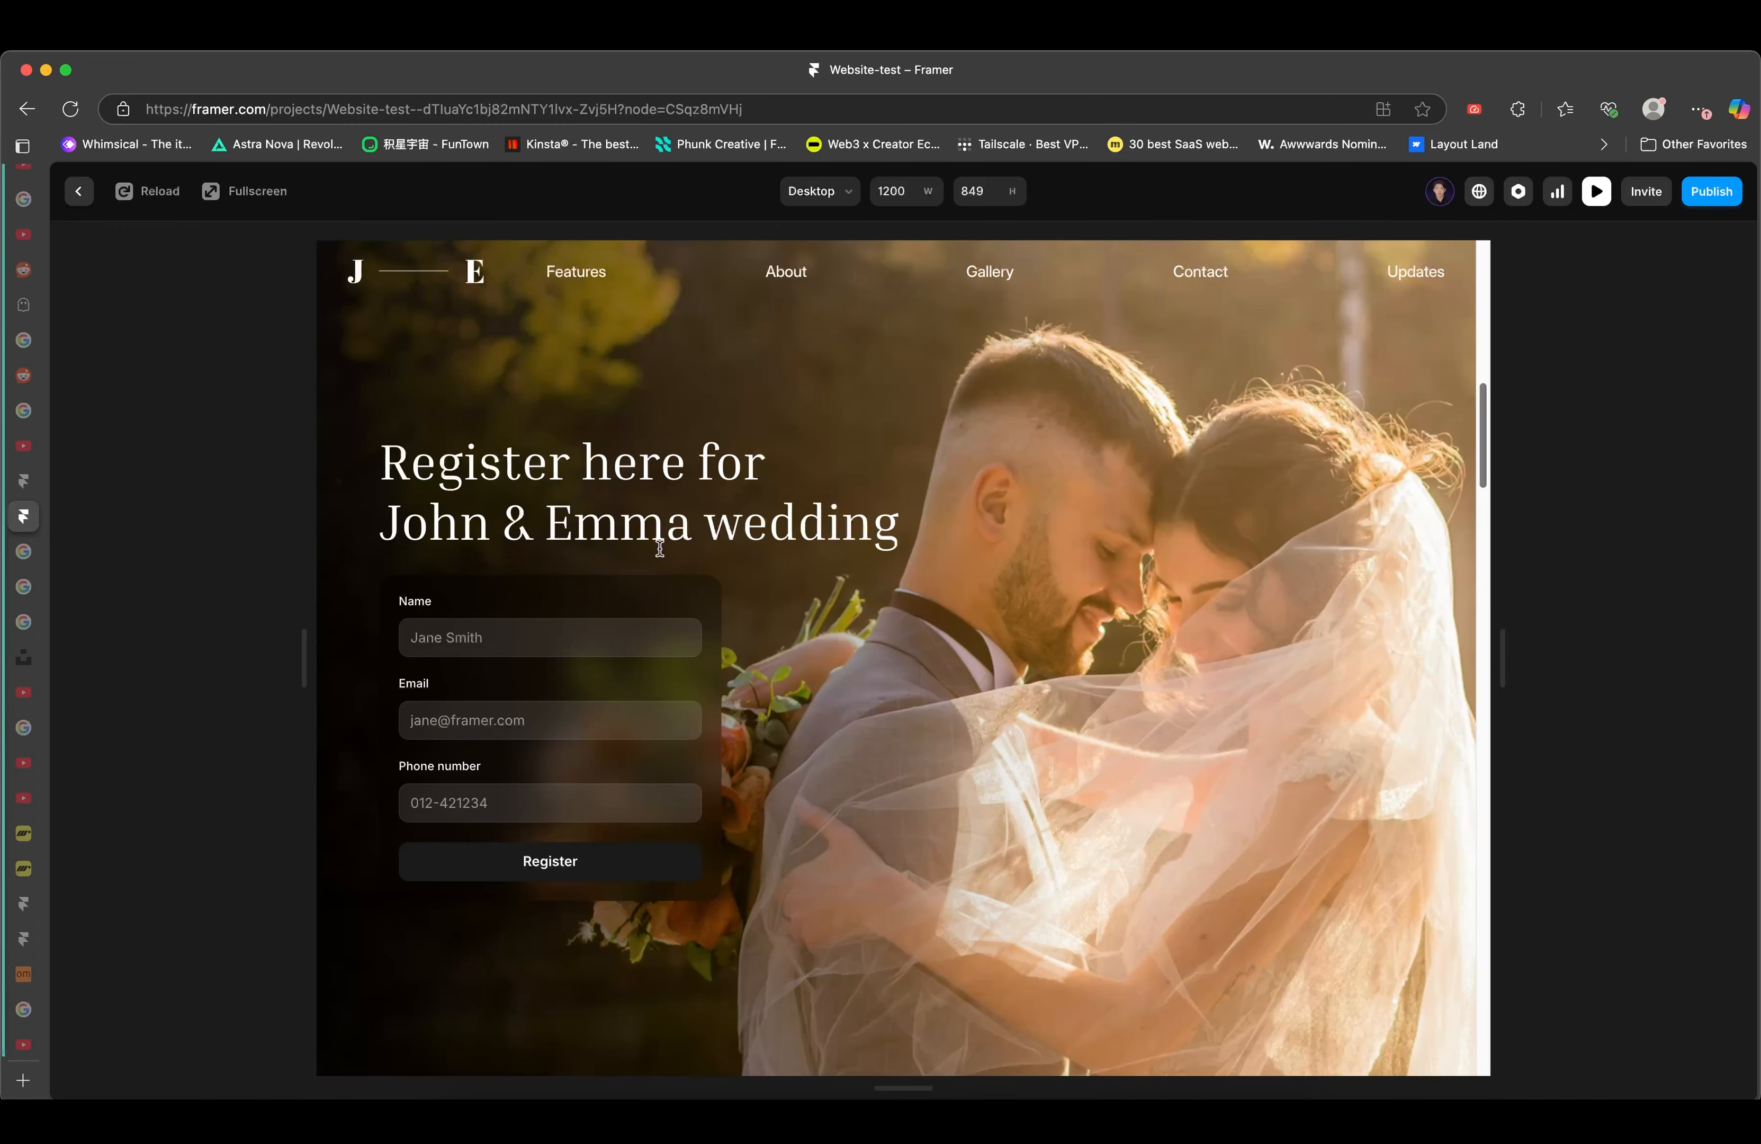
{"action": "scroll", "coordinate": [660, 548], "scroll_direction": "down", "scroll_amount": 8}
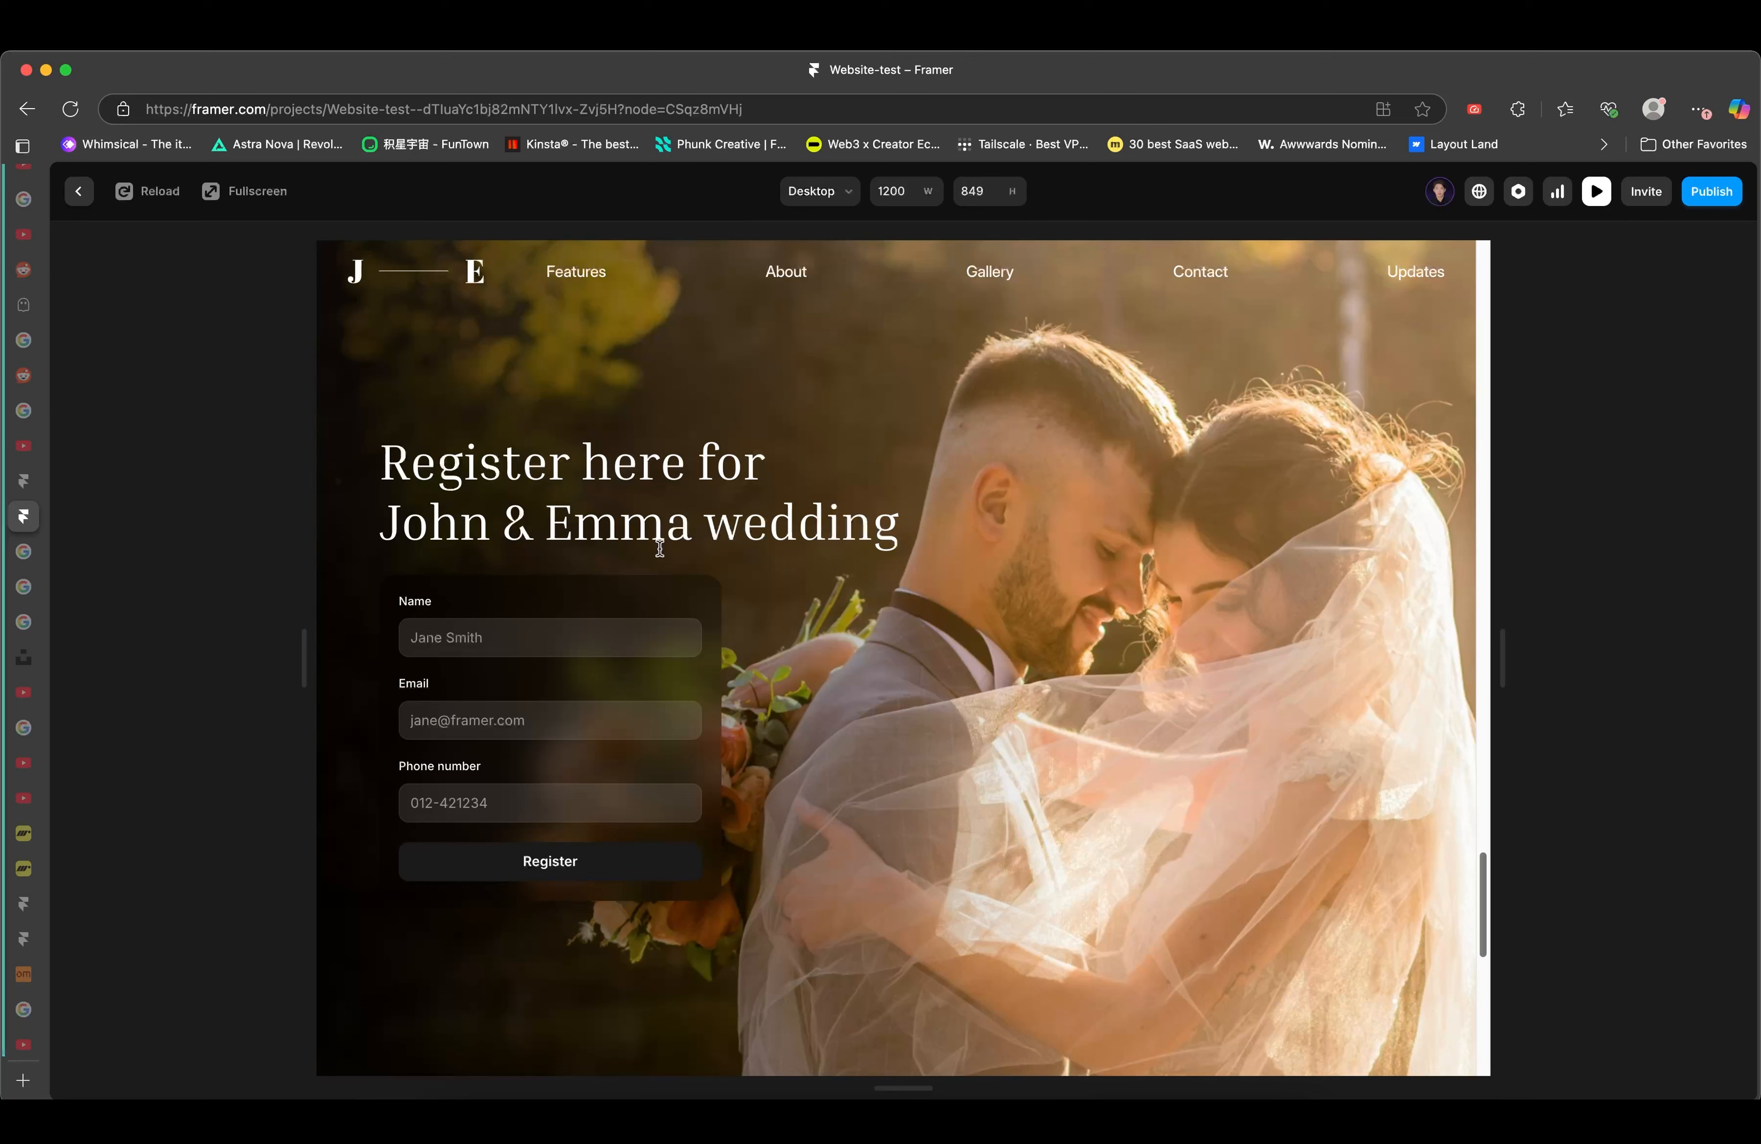
{"action": "scroll", "coordinate": [660, 548], "scroll_direction": "up", "scroll_amount": 14}
{"action": "scroll", "coordinate": [659, 548], "scroll_direction": "down", "scroll_amount": 10}
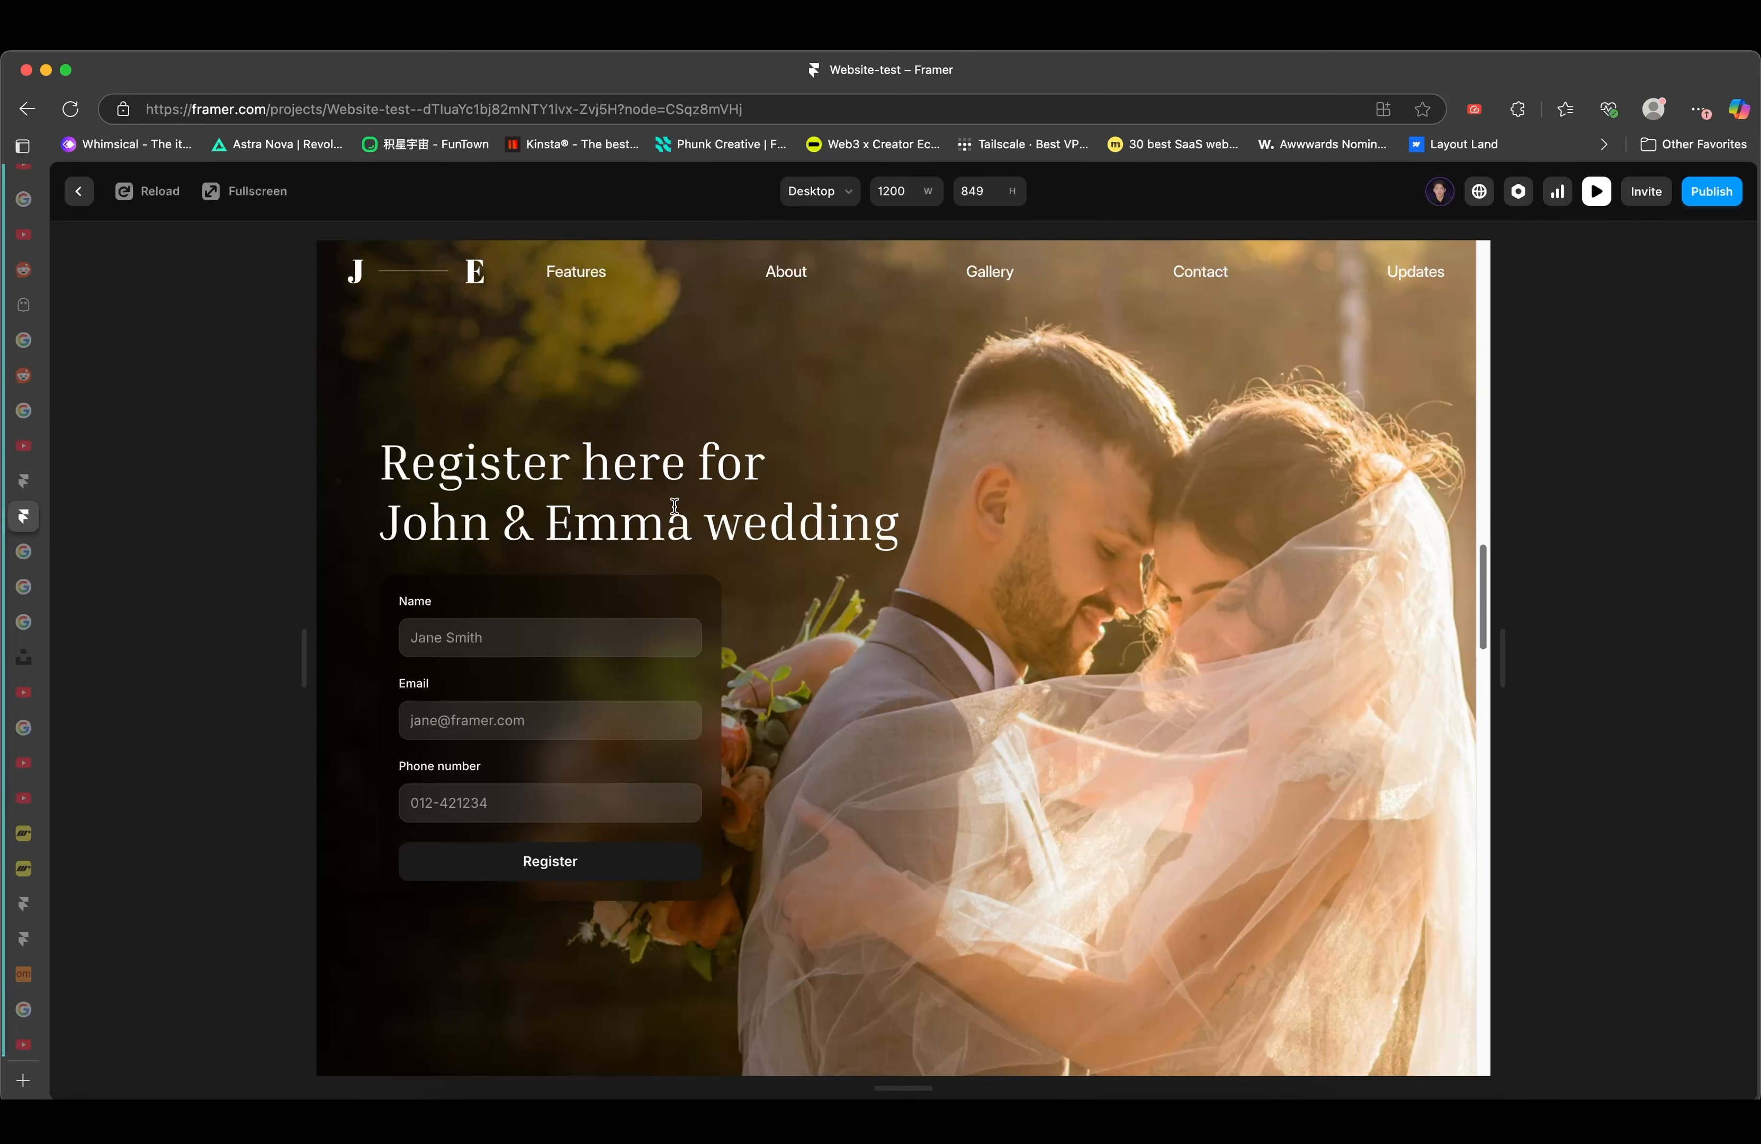
{"action": "scroll", "coordinate": [674, 506], "scroll_direction": "up", "scroll_amount": 15}
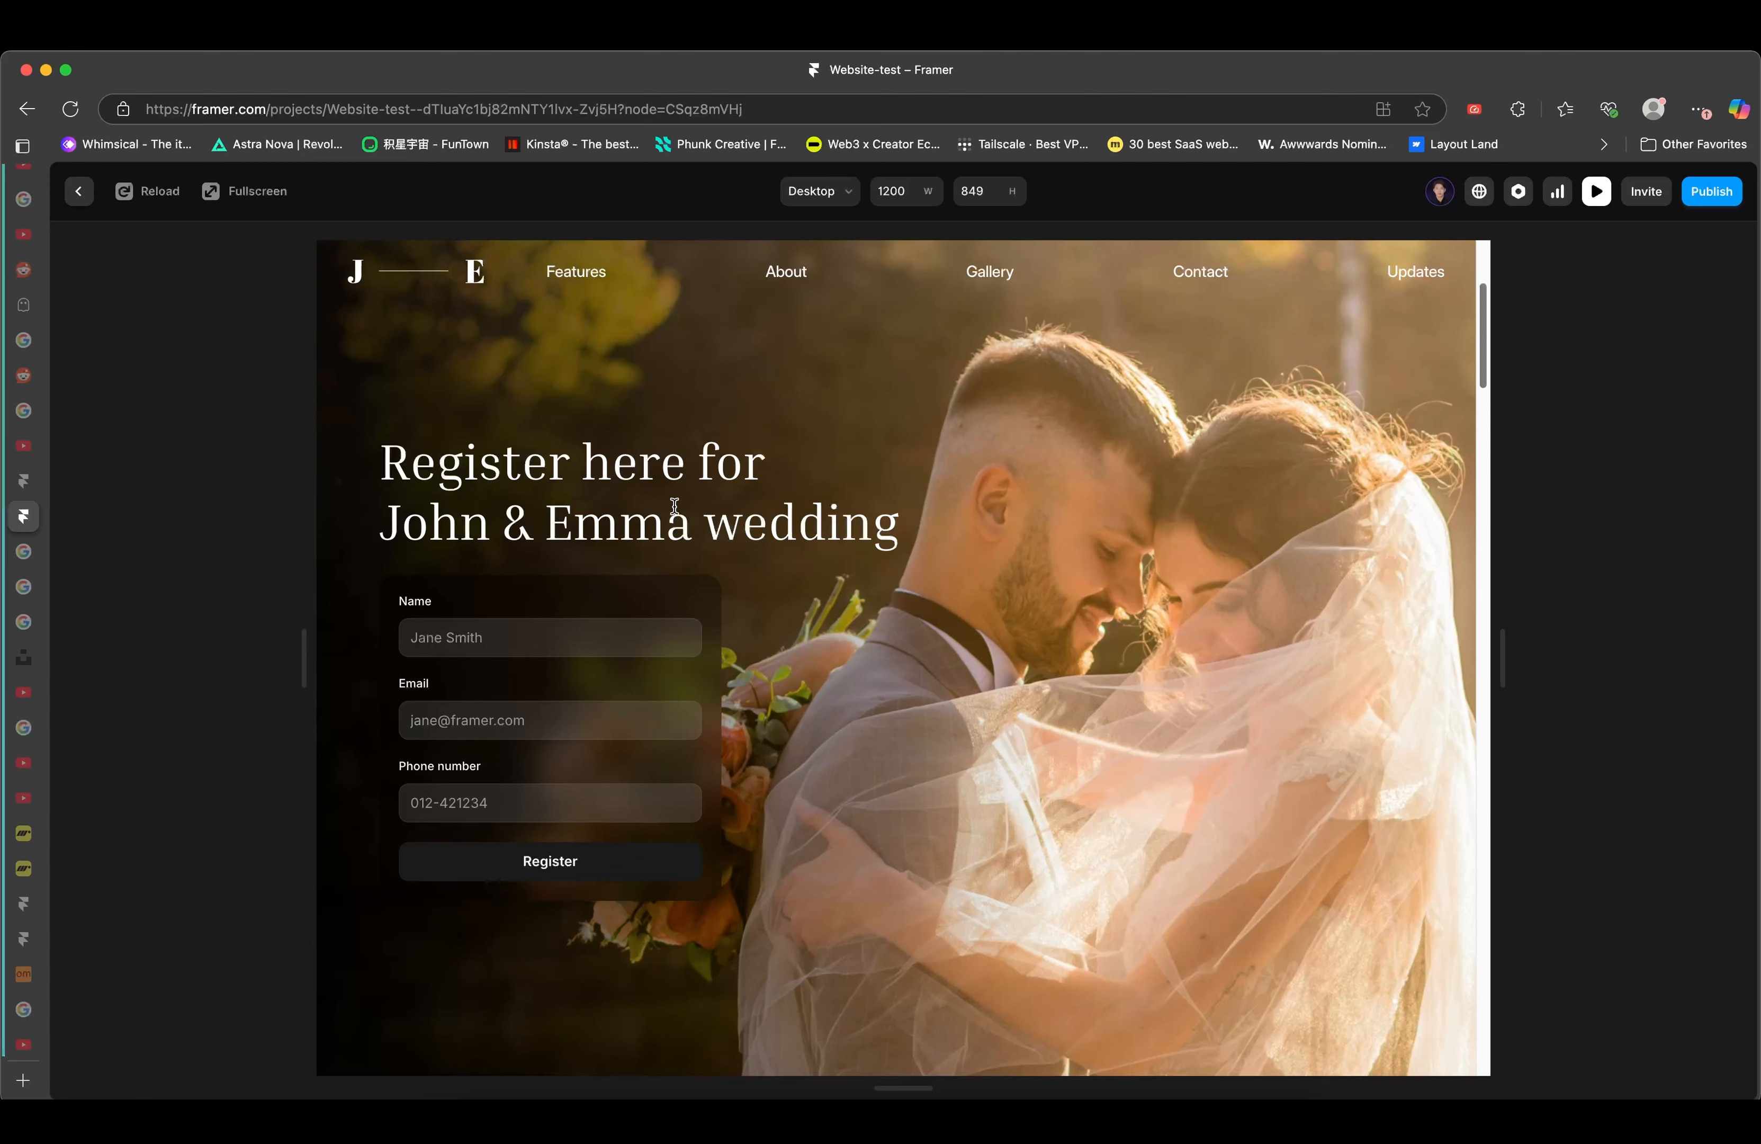
{"action": "scroll", "coordinate": [674, 506], "scroll_direction": "down", "scroll_amount": 7}
{"action": "scroll", "coordinate": [416, 407], "scroll_direction": "down", "scroll_amount": 5}
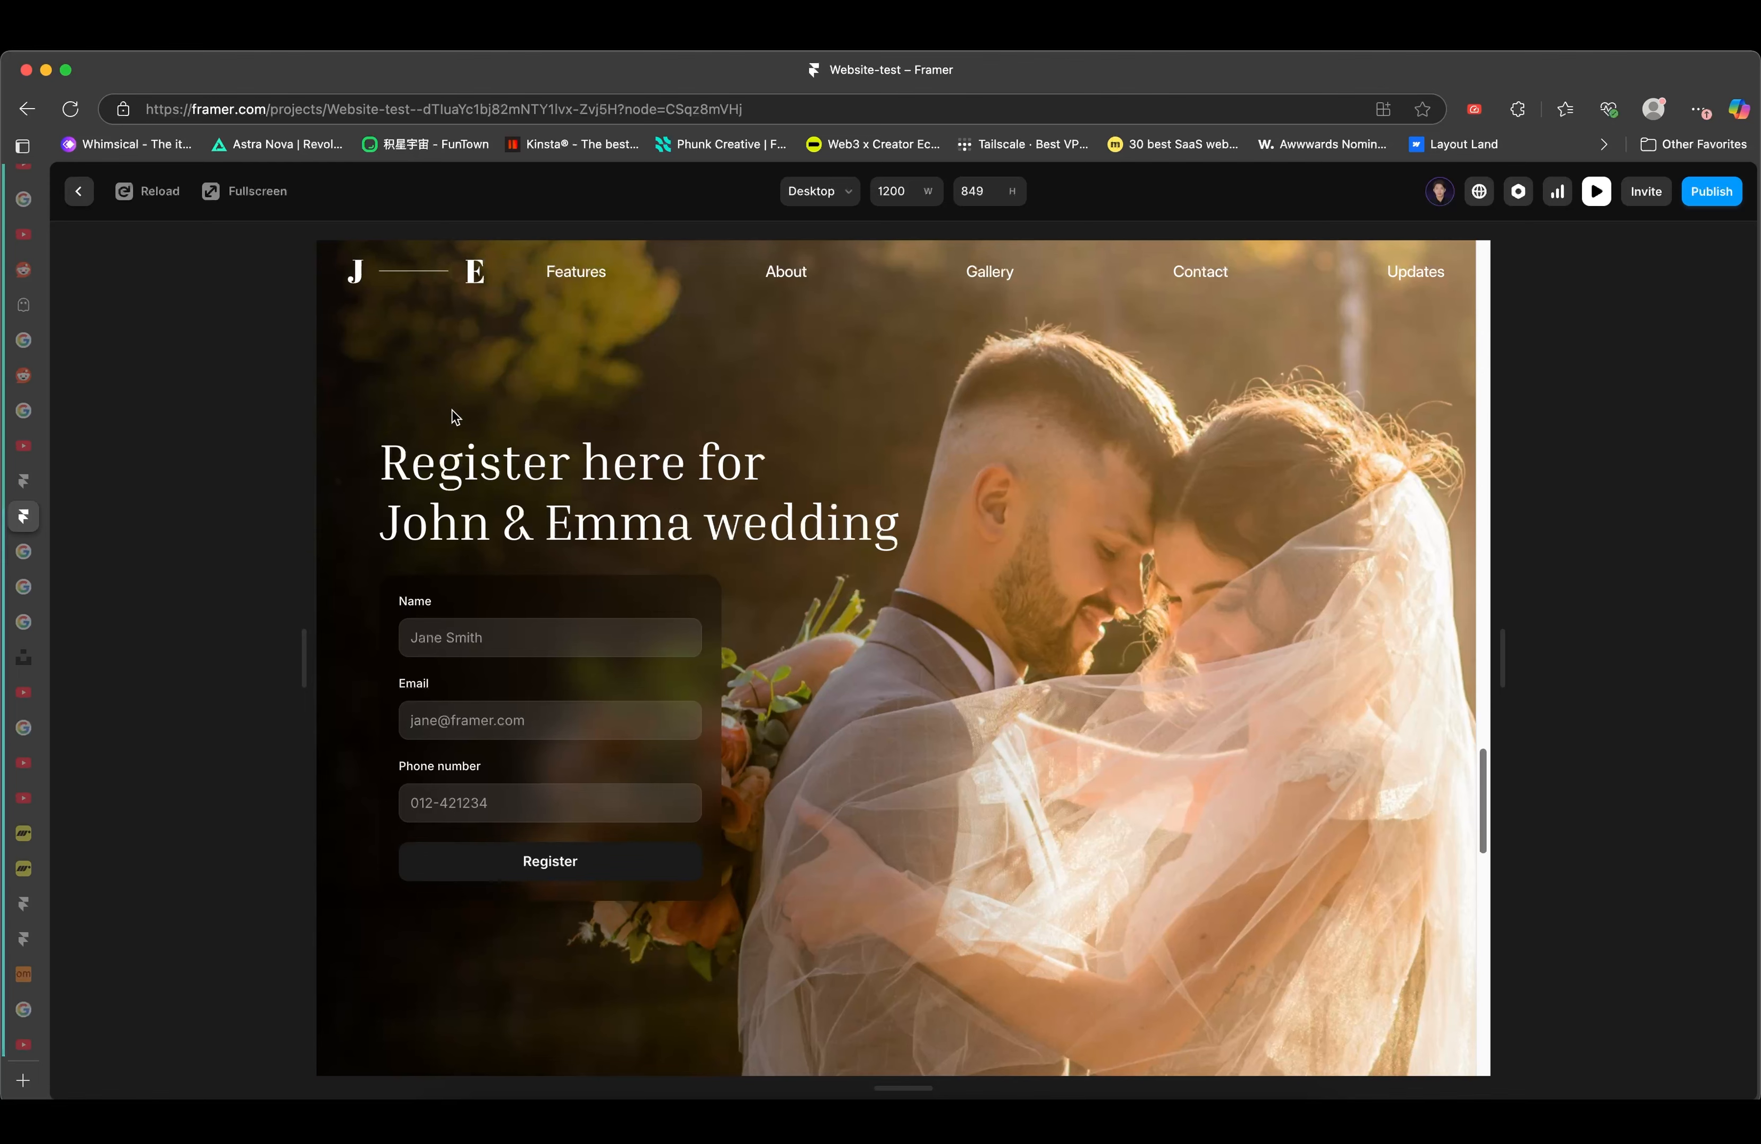
{"action": "left_click", "coordinate": [78, 190]}
{"action": "scroll", "coordinate": [977, 290], "scroll_direction": "up", "scroll_amount": 3}
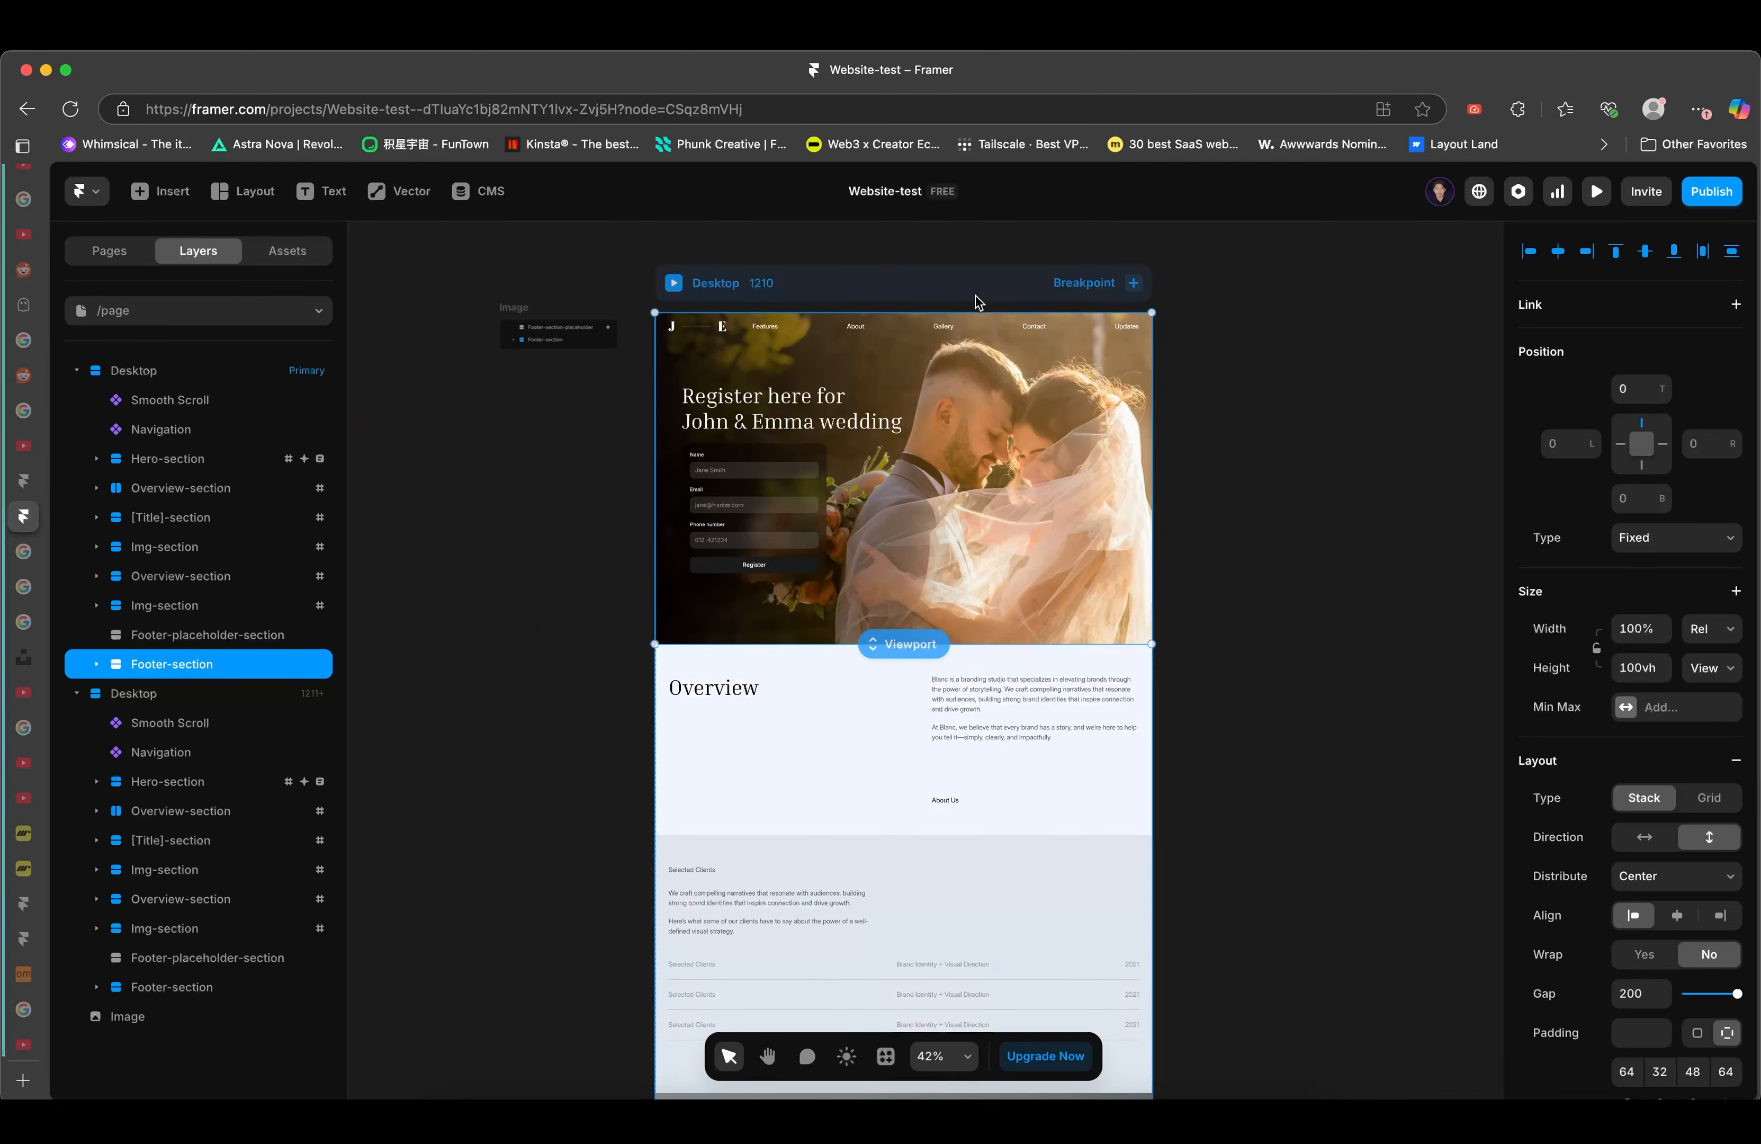
{"action": "scroll", "coordinate": [1233, 427], "scroll_direction": "down", "scroll_amount": 1}
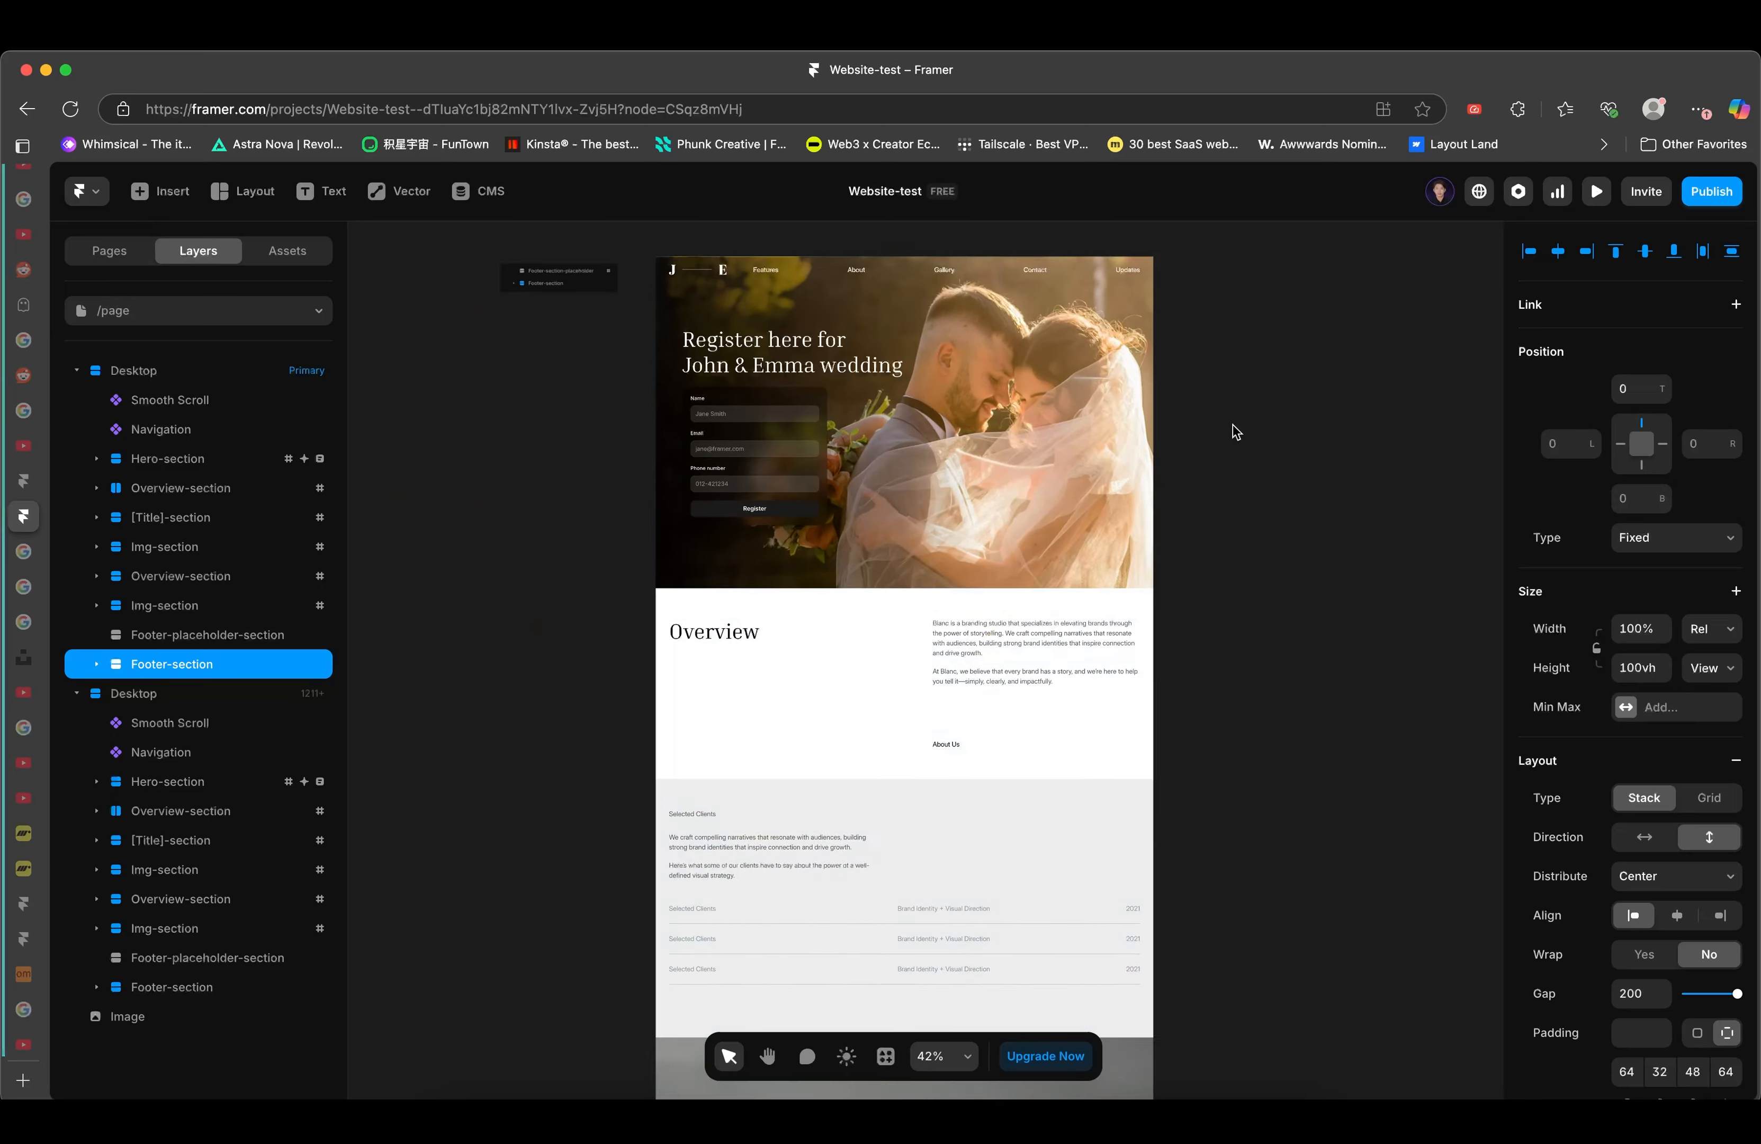
- Inspect the primary Desktop page and the image covering its top area to identify the section it belongs to
{"action": "scroll", "coordinate": [1200, 435], "scroll_direction": "down", "scroll_amount": 3}
{"action": "scroll", "coordinate": [1244, 349], "scroll_direction": "up", "scroll_amount": 2}
{"action": "left_click", "coordinate": [742, 242]}
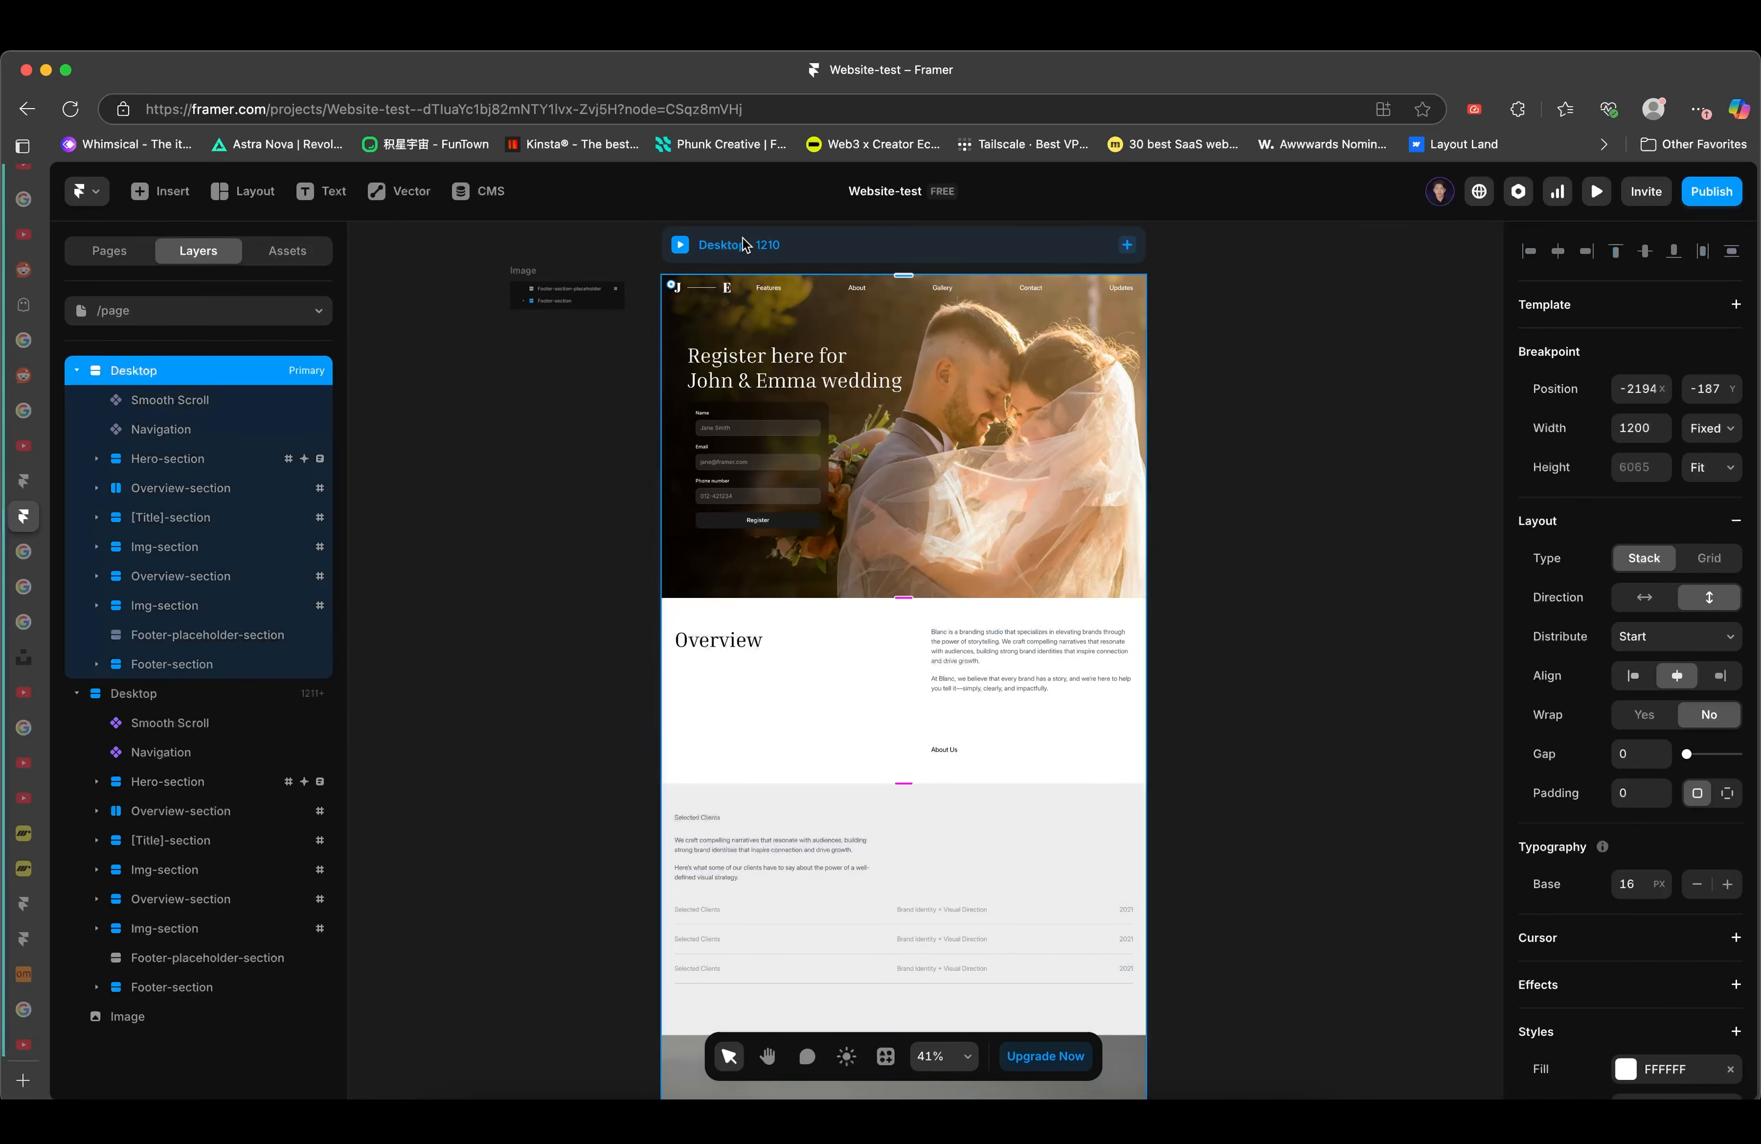
{"action": "scroll", "coordinate": [572, 374], "scroll_direction": "up", "scroll_amount": 1}
{"action": "left_click", "coordinate": [540, 469]}
{"action": "left_click", "coordinate": [1066, 395]}
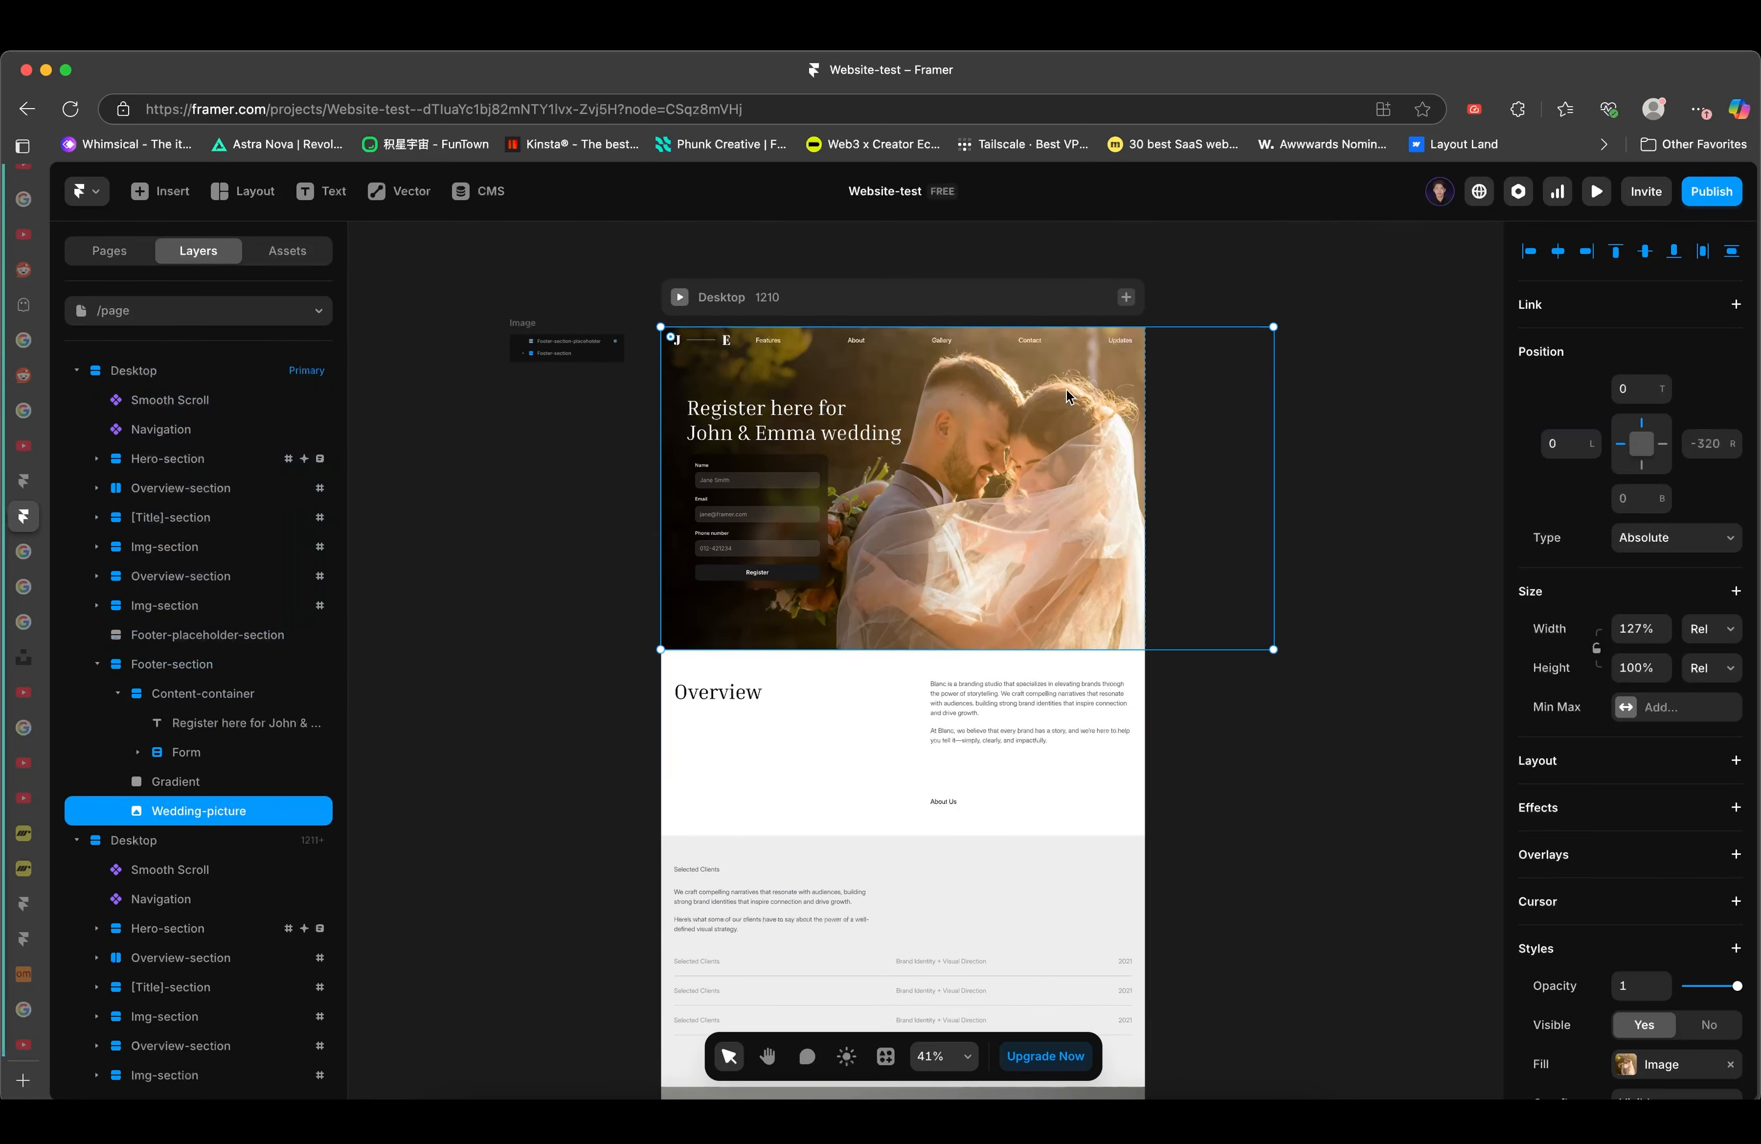
{"action": "left_click", "coordinate": [1292, 472]}
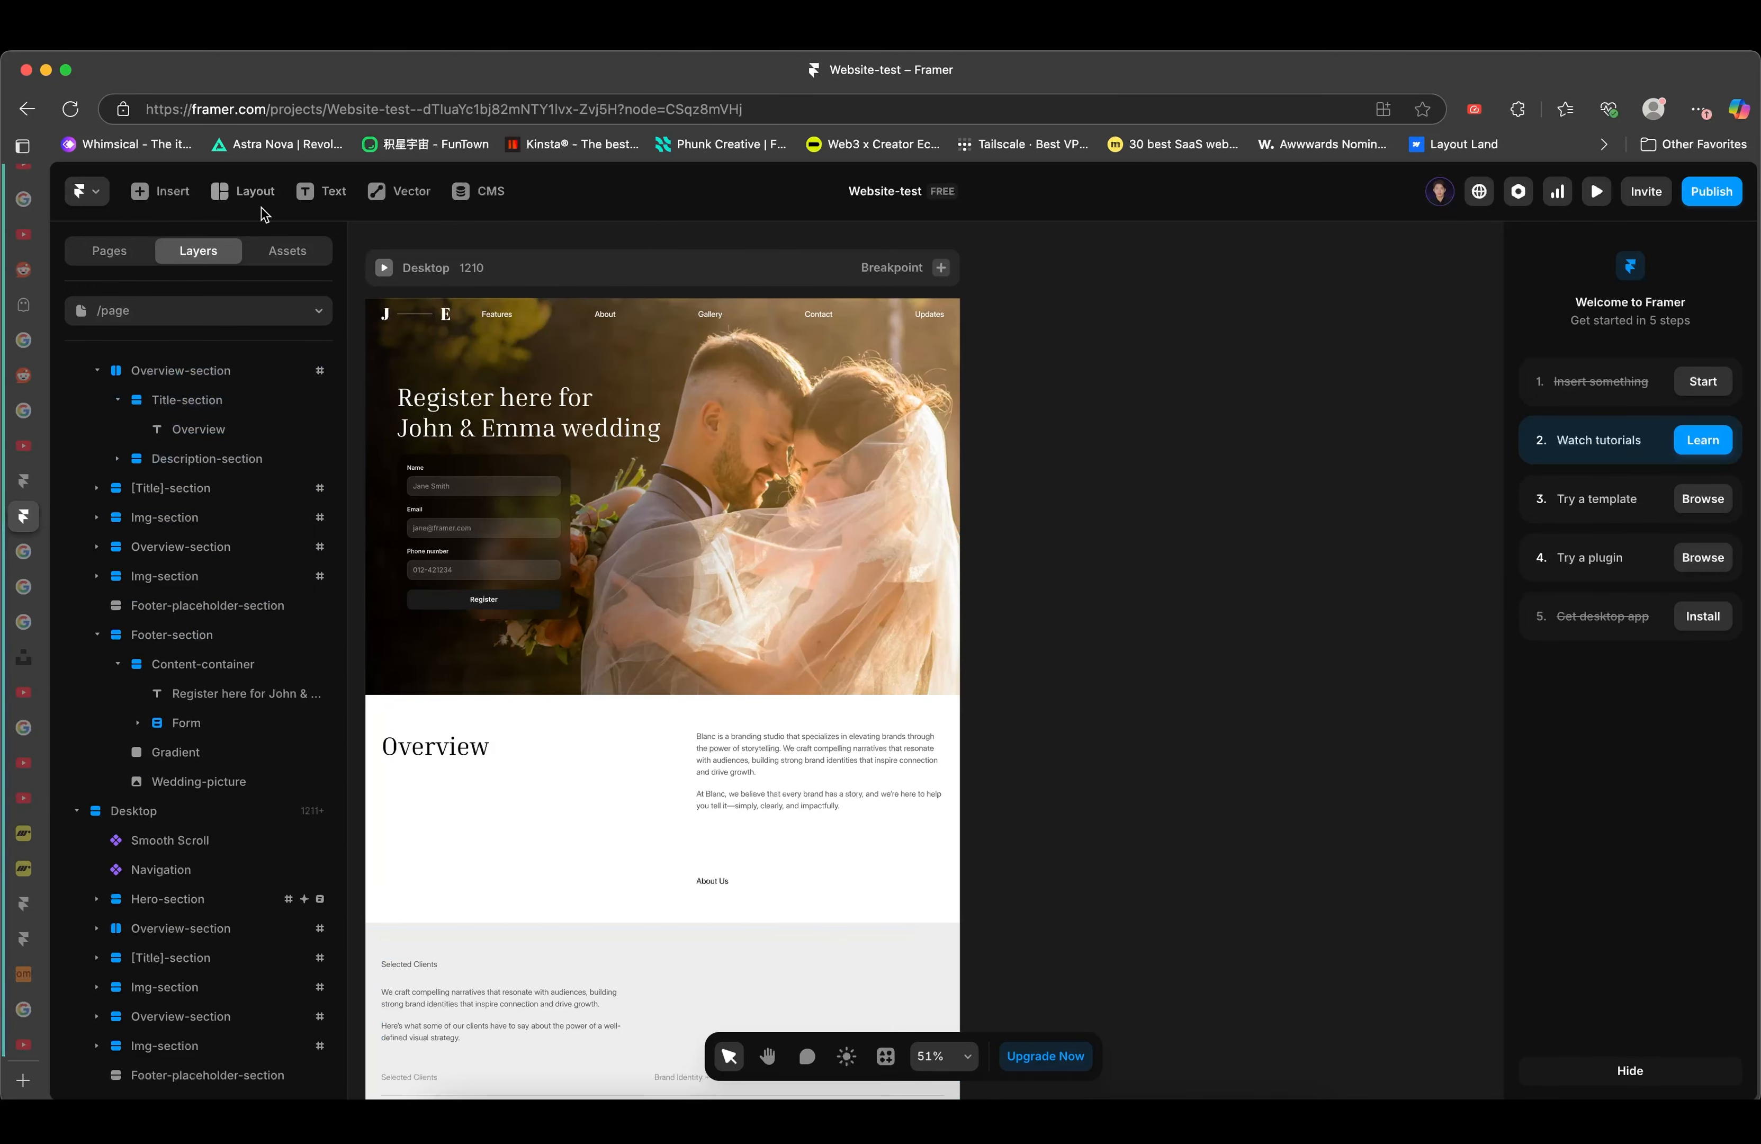
- Draw a square stack about 332 by 332 on the empty canvas beside the Desktop page and add the text "0" inside it
{"action": "left_click", "coordinate": [249, 192]}
{"action": "left_click", "coordinate": [298, 257]}
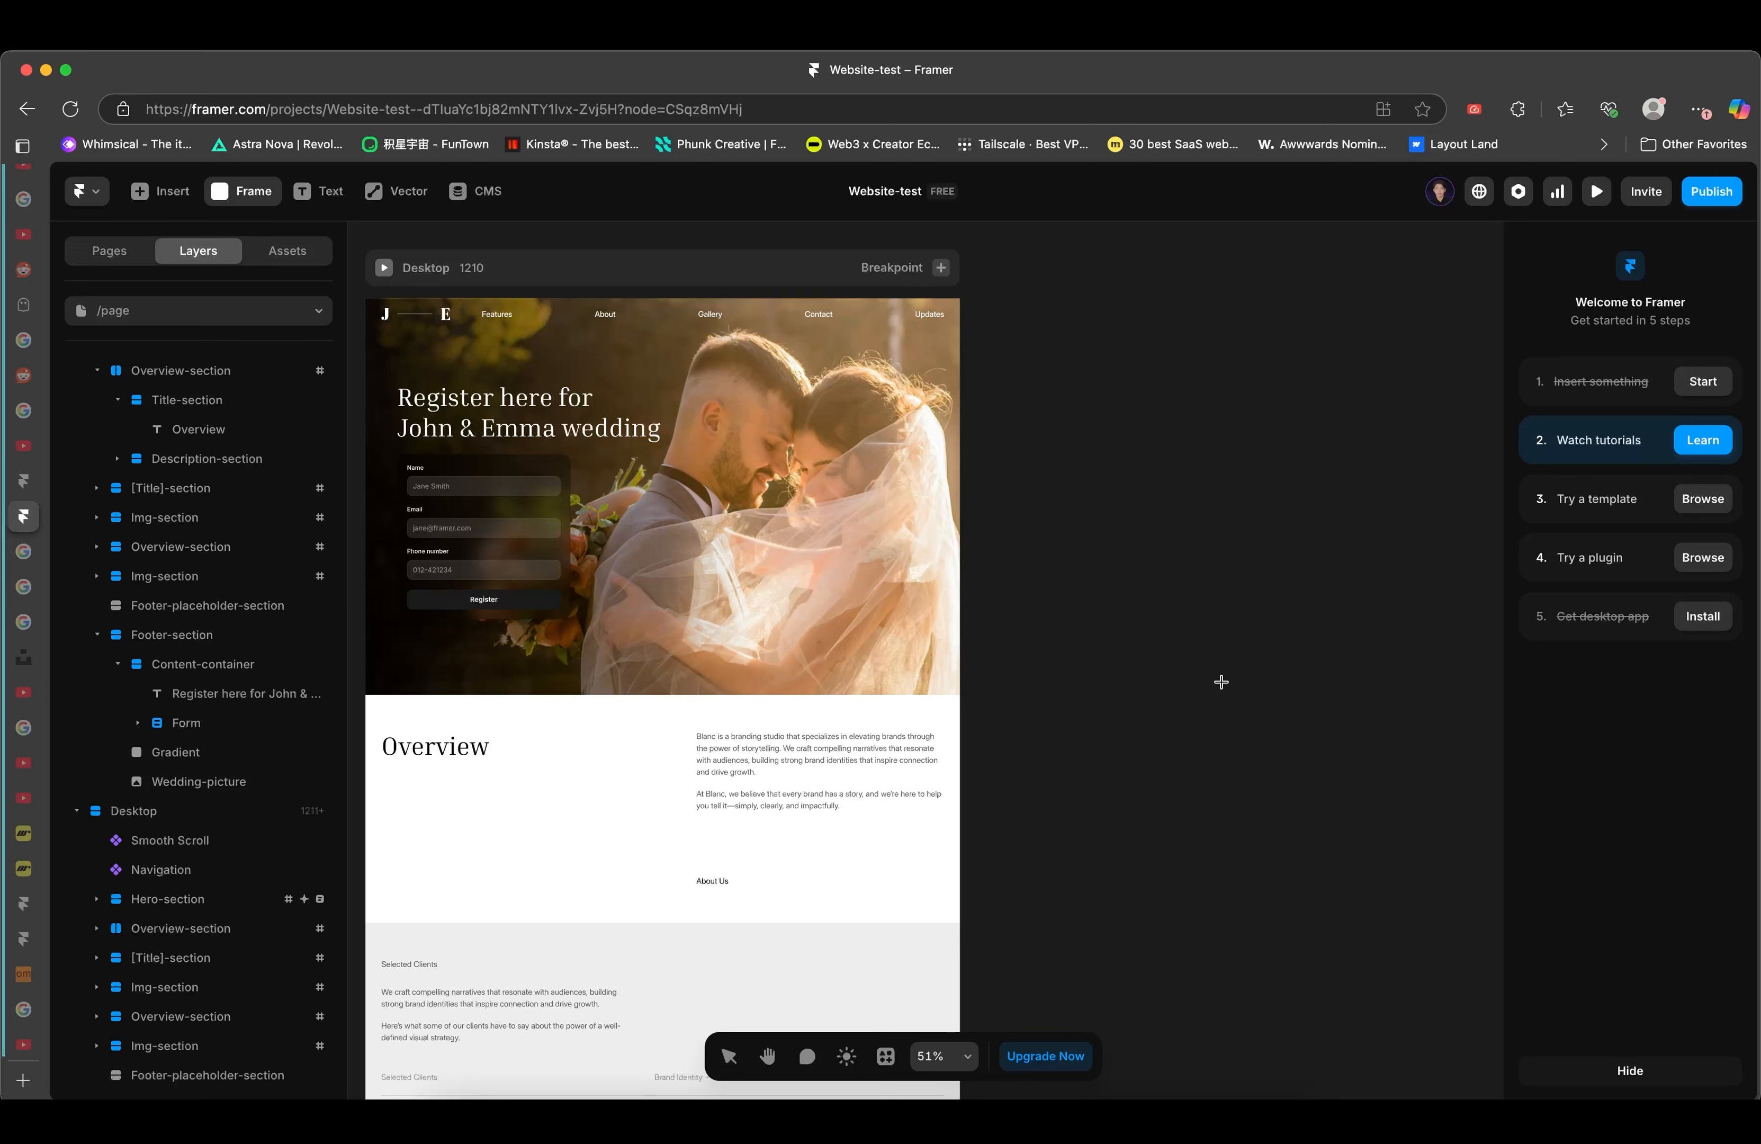
{"action": "left_click_drag", "start_coordinate": [1127, 607], "coordinate": [1292, 769]}
{"action": "type", "text": "0"}
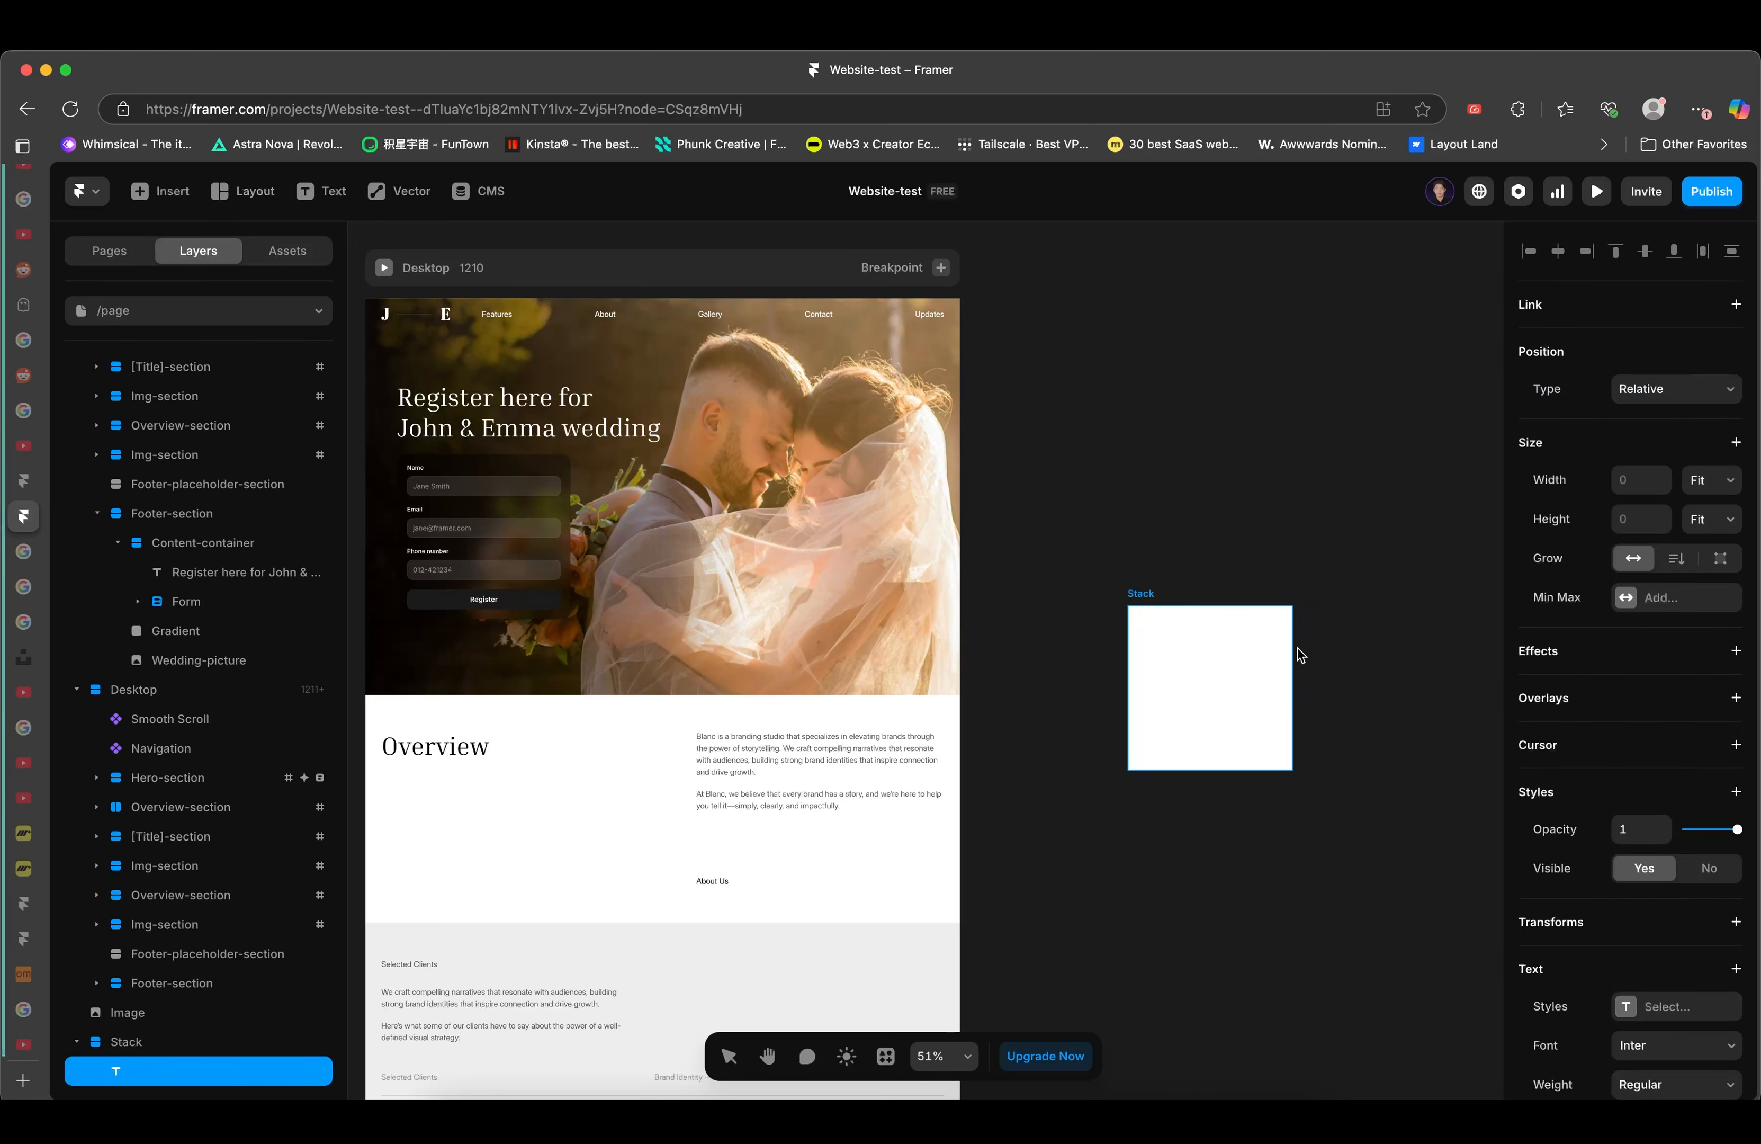
{"action": "key", "text": "Escape"}
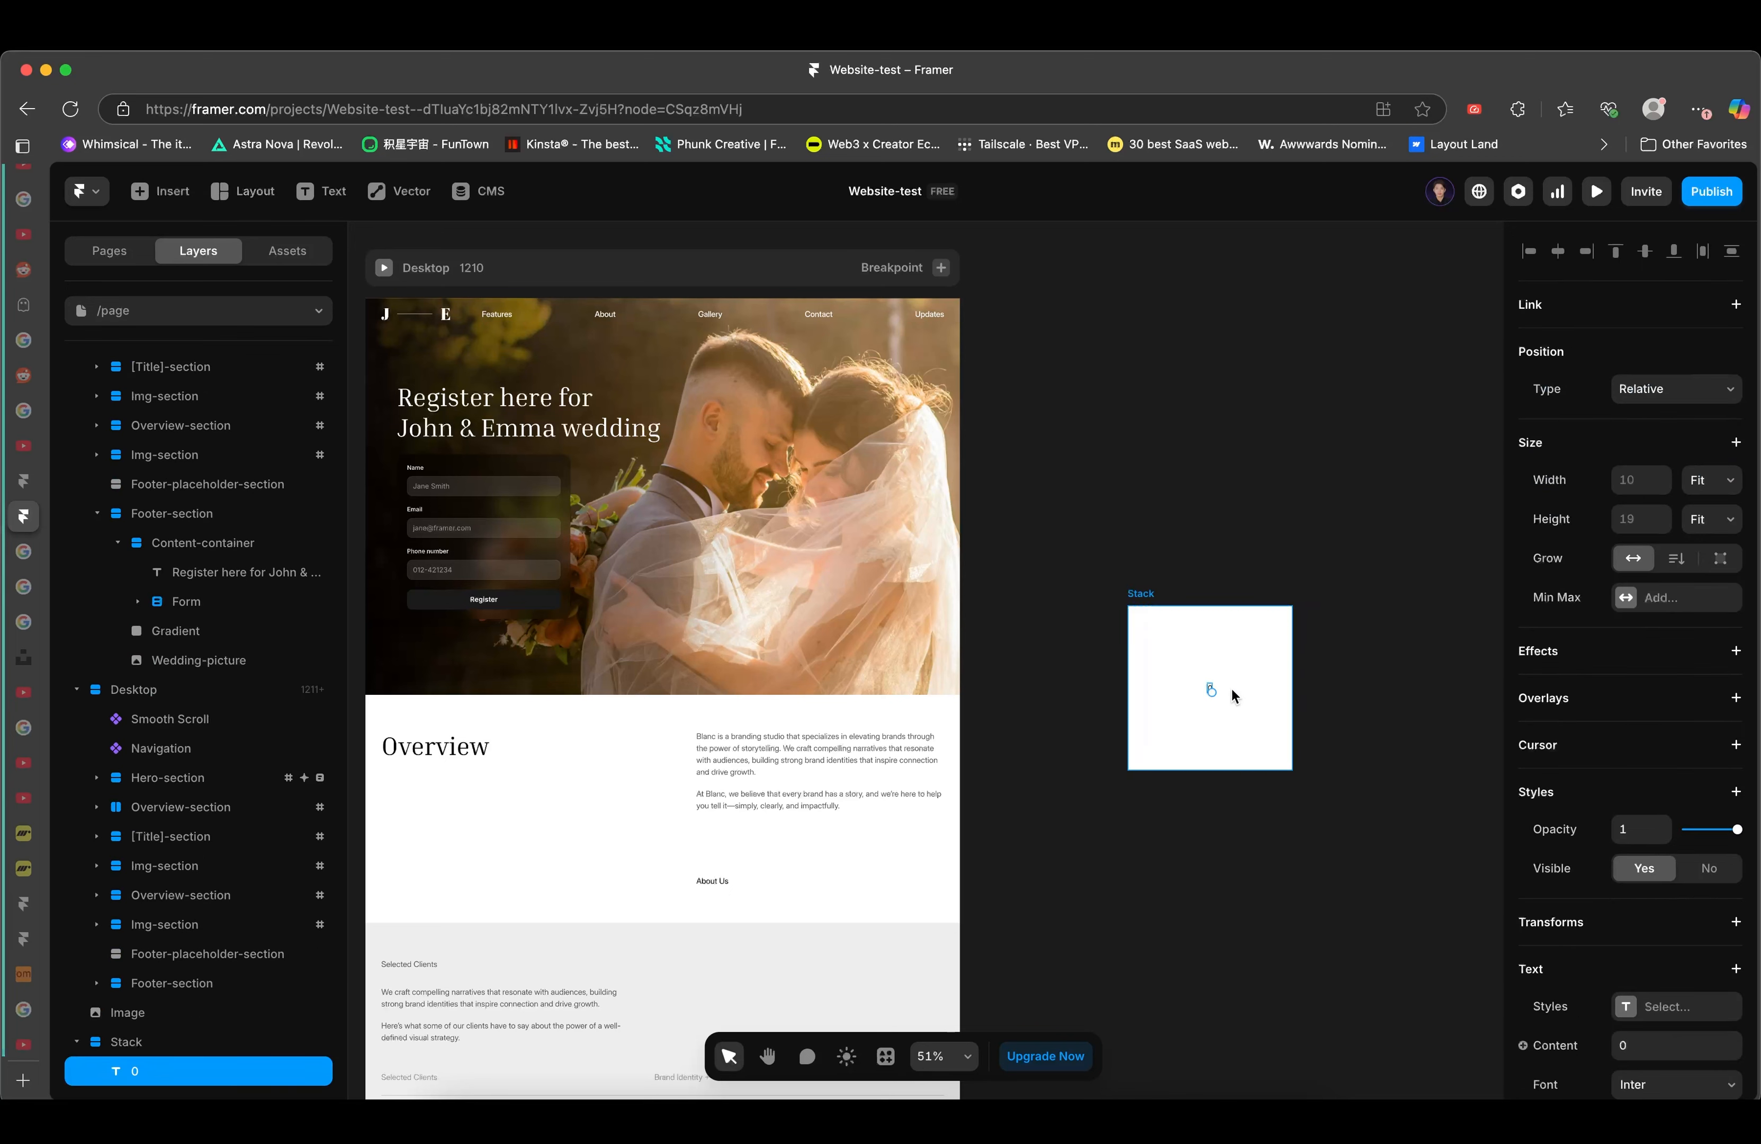
- Unlink the new stack's width and height so they can be resized independently
{"action": "scroll", "coordinate": [1232, 689], "scroll_direction": "up", "scroll_amount": 4}
{"action": "left_click", "coordinate": [1084, 558]}
{"action": "left_click_drag", "start_coordinate": [1084, 558], "coordinate": [1186, 691]}
{"action": "key", "text": "super+z"}
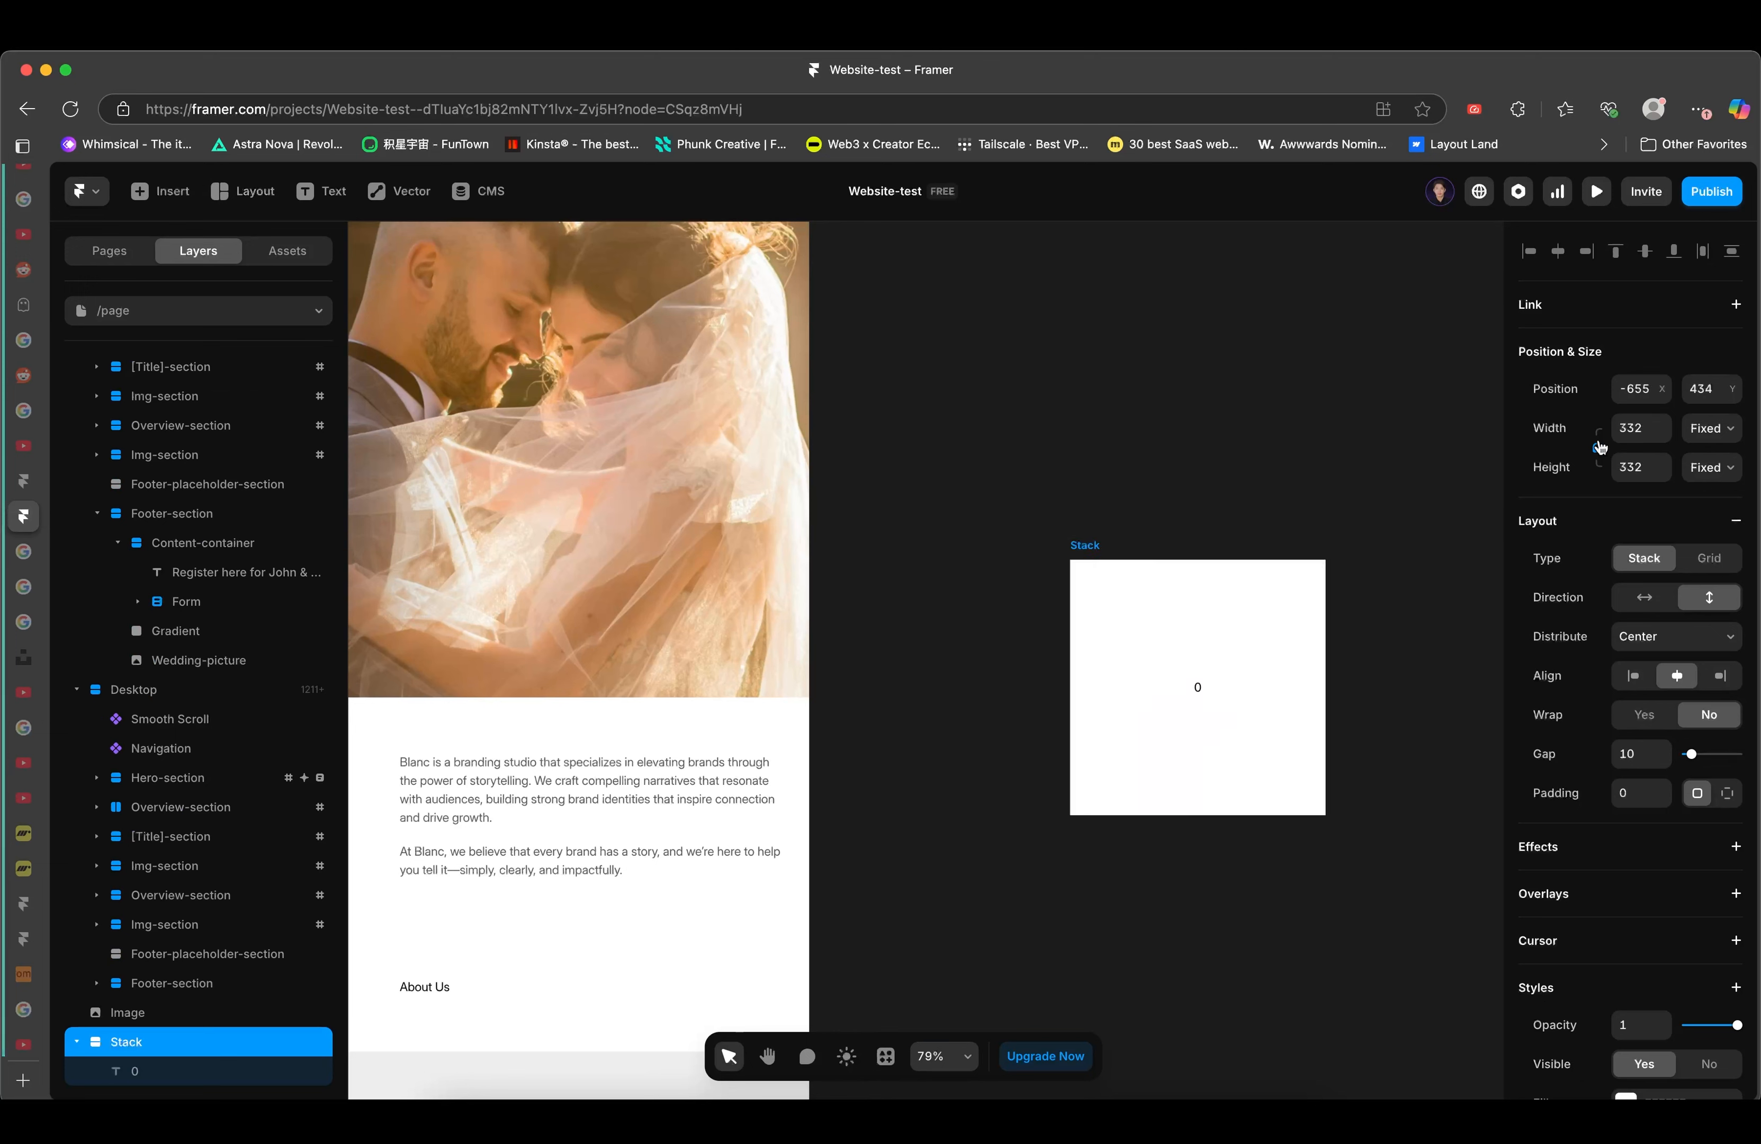
{"action": "left_click", "coordinate": [1597, 447]}
- Change the text inside the stack to "Zindex = 0"
{"action": "left_click", "coordinate": [1197, 689]}
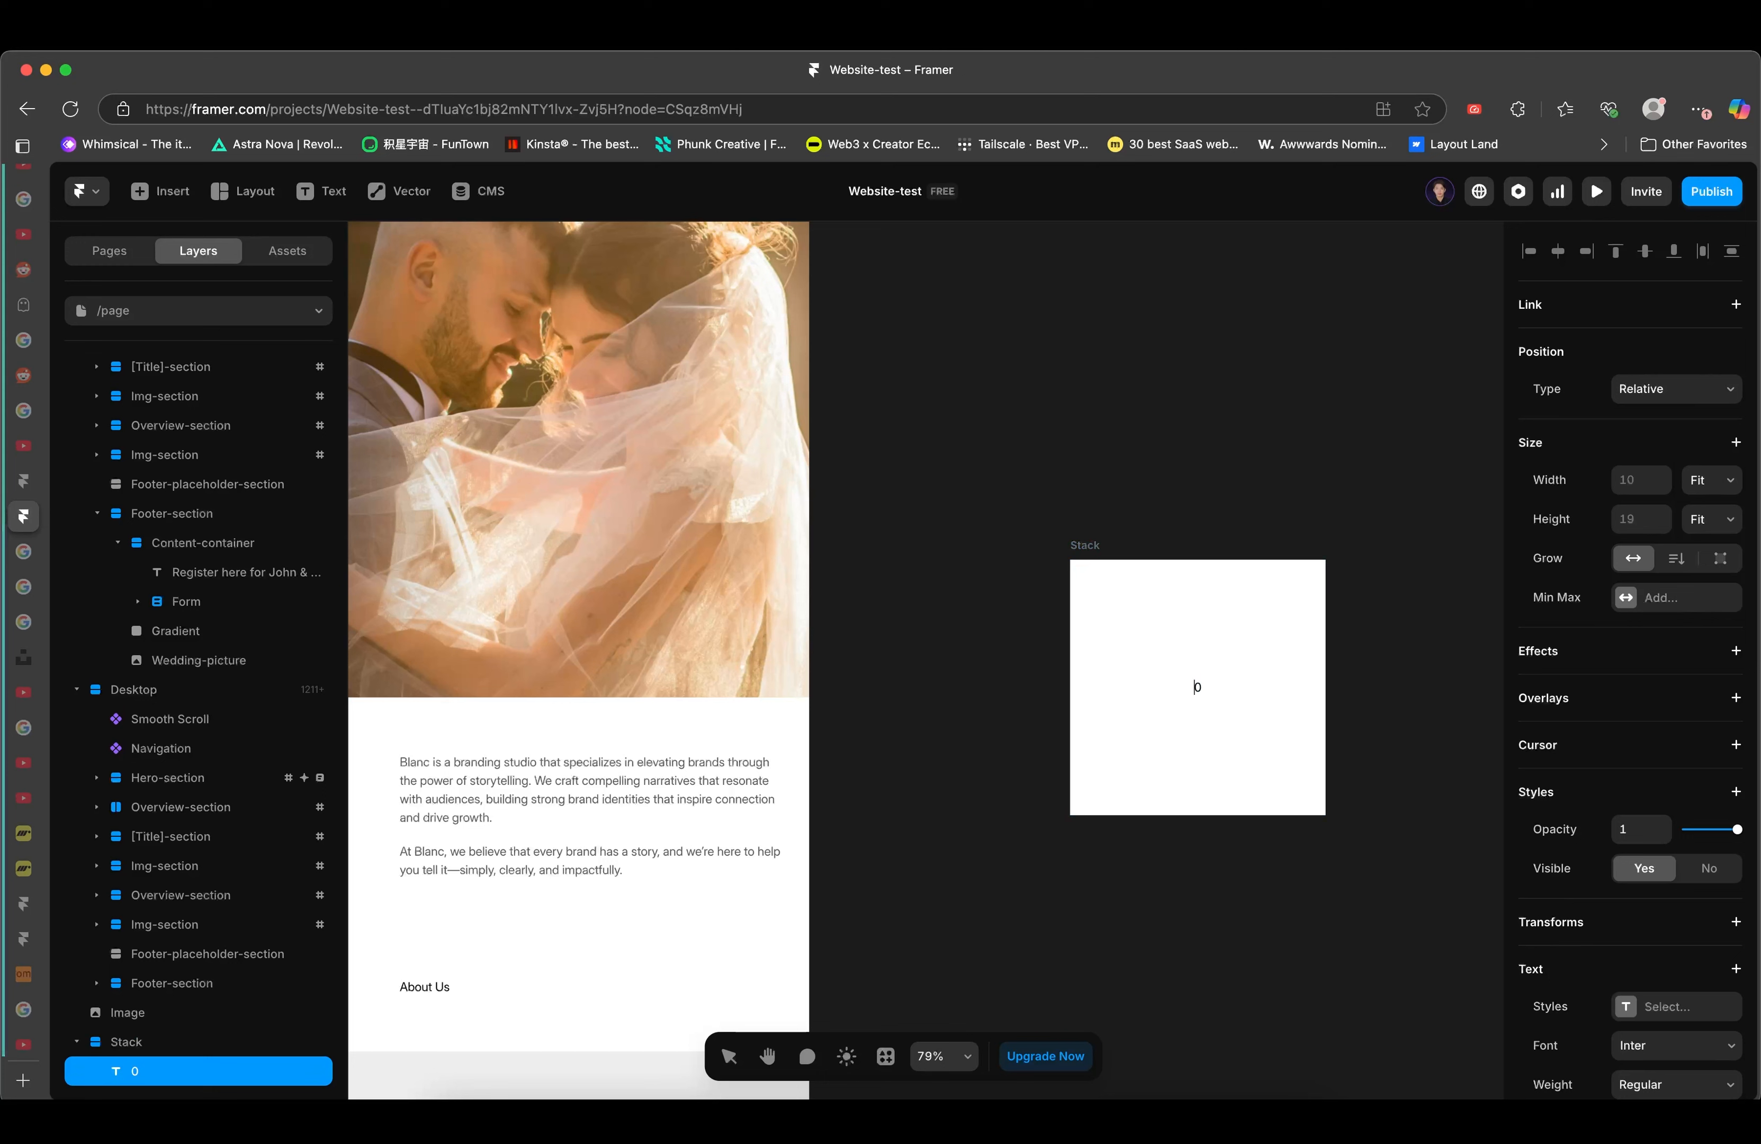
{"action": "type", "text": "Zini"}
{"action": "type", "text": "e"}
{"action": "key", "text": "BackSpace"}
{"action": "key", "text": "BackSpace"}
{"action": "type", "text": "ex"}
{"action": "key", "text": "BackSpace"}
{"action": "key", "text": "BackSpace"}
{"action": "key", "text": "BackSpace"}
{"action": "key", "text": "BackSpace"}
{"action": "type", "text": "index ="}
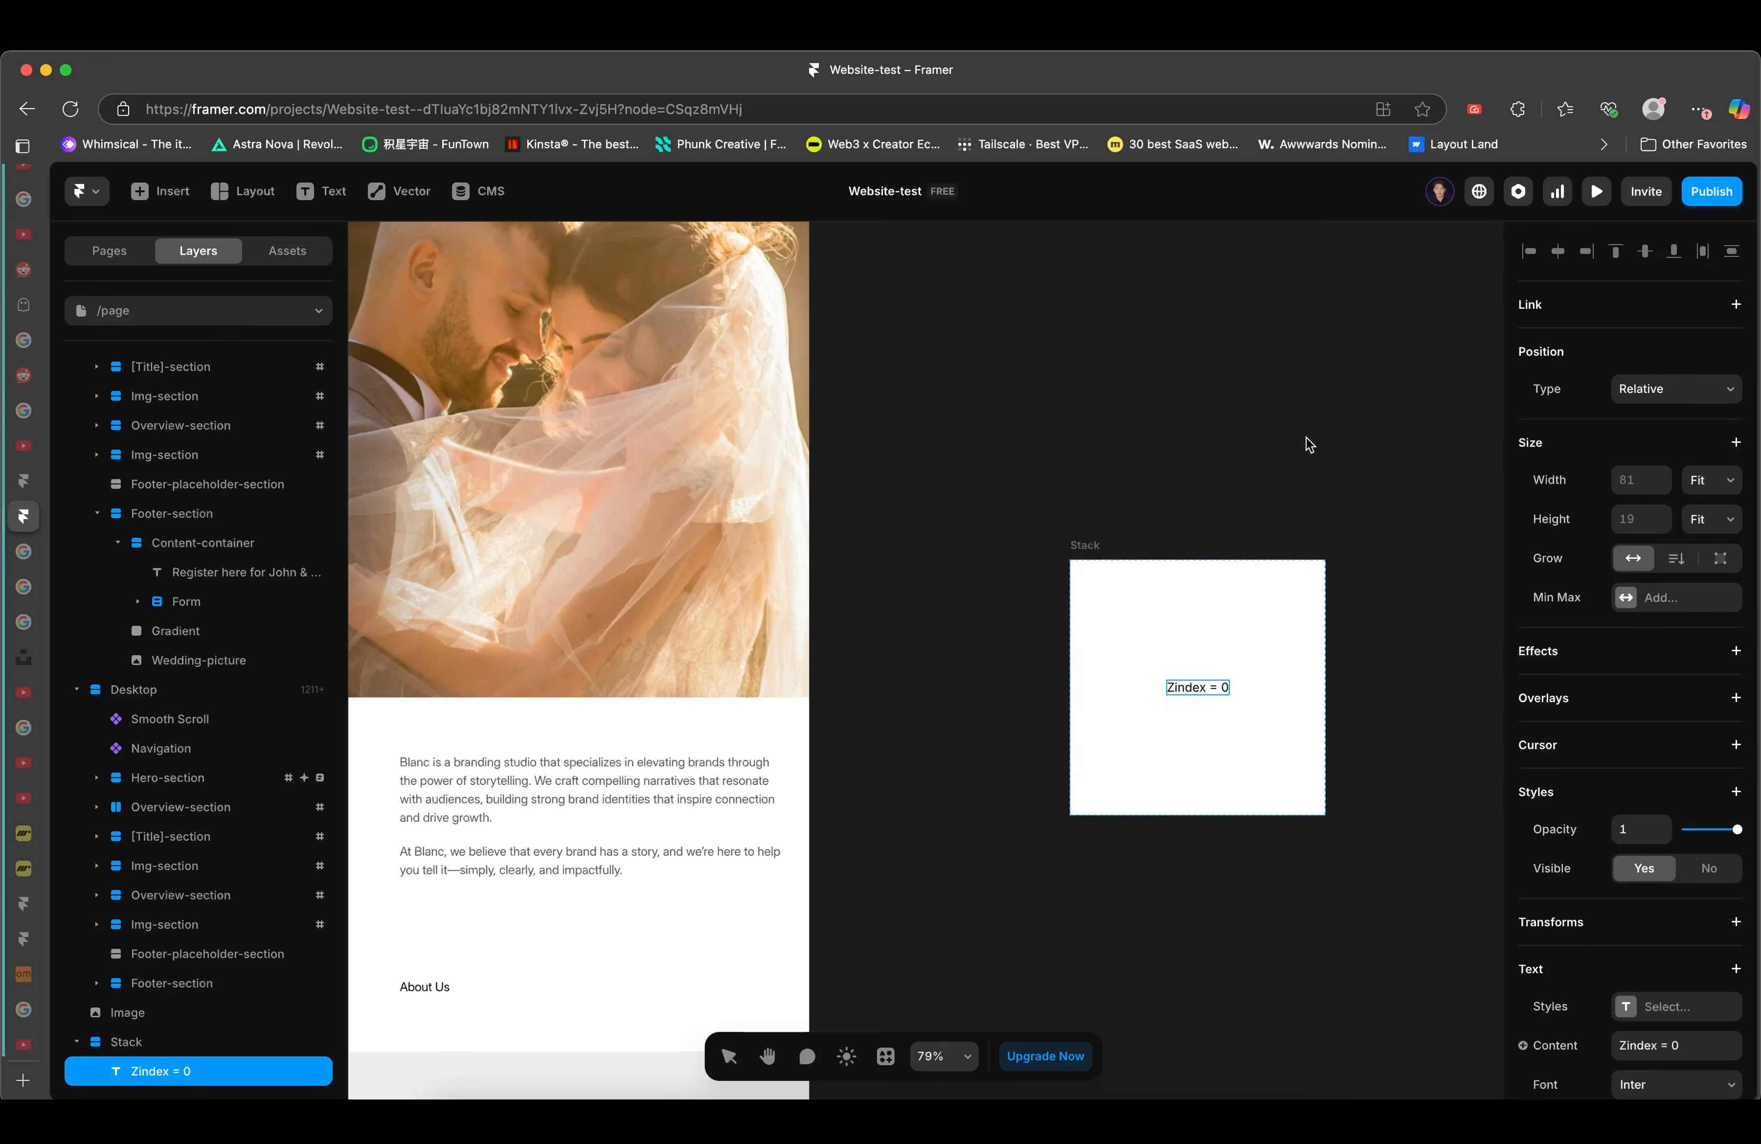
- Shorten the stack to a height of about 142 and place a duplicate above it with the text "Zindex = 1"
{"action": "left_click", "coordinate": [1097, 550]}
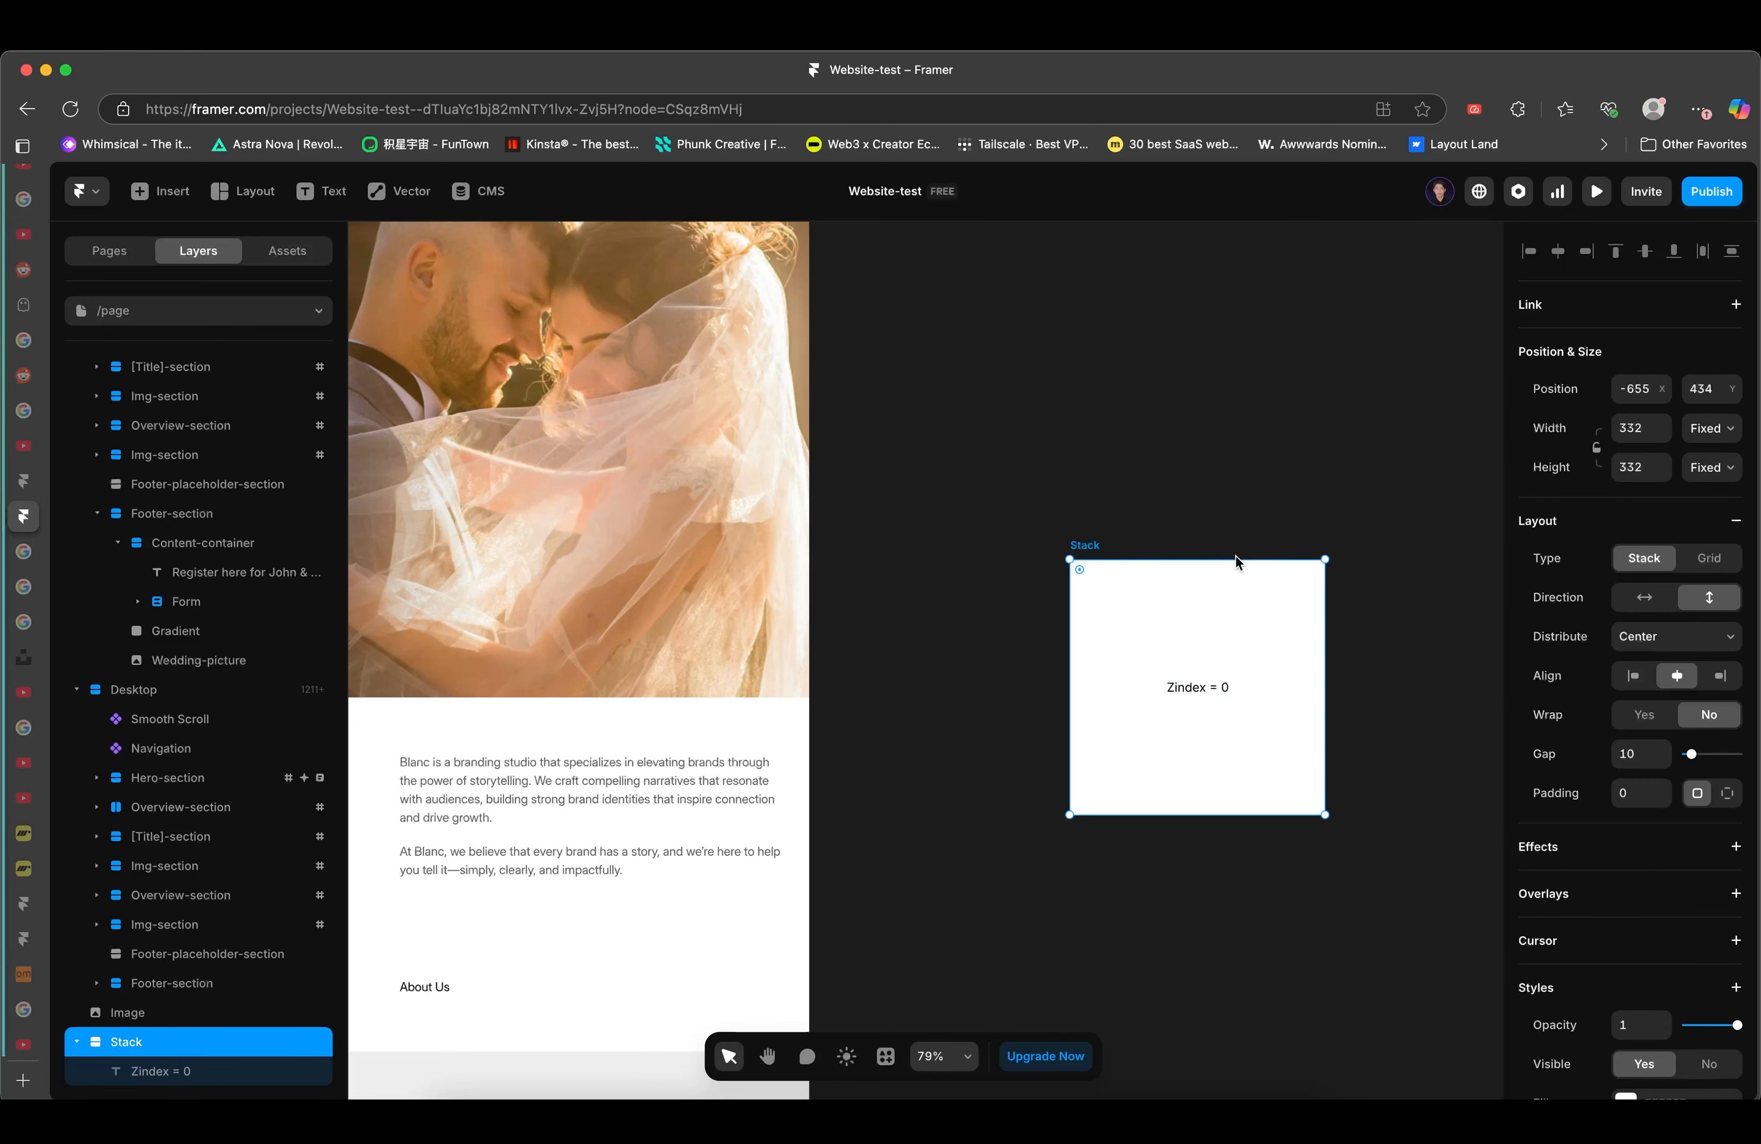
{"action": "mouse_move", "coordinate": [1236, 557]}
{"action": "left_mouse_down"}
{"action": "mouse_move", "coordinate": [1240, 632]}
{"action": "mouse_move", "coordinate": [1248, 545]}
{"action": "left_mouse_up"}
{"action": "double_click", "coordinate": [1218, 560]}
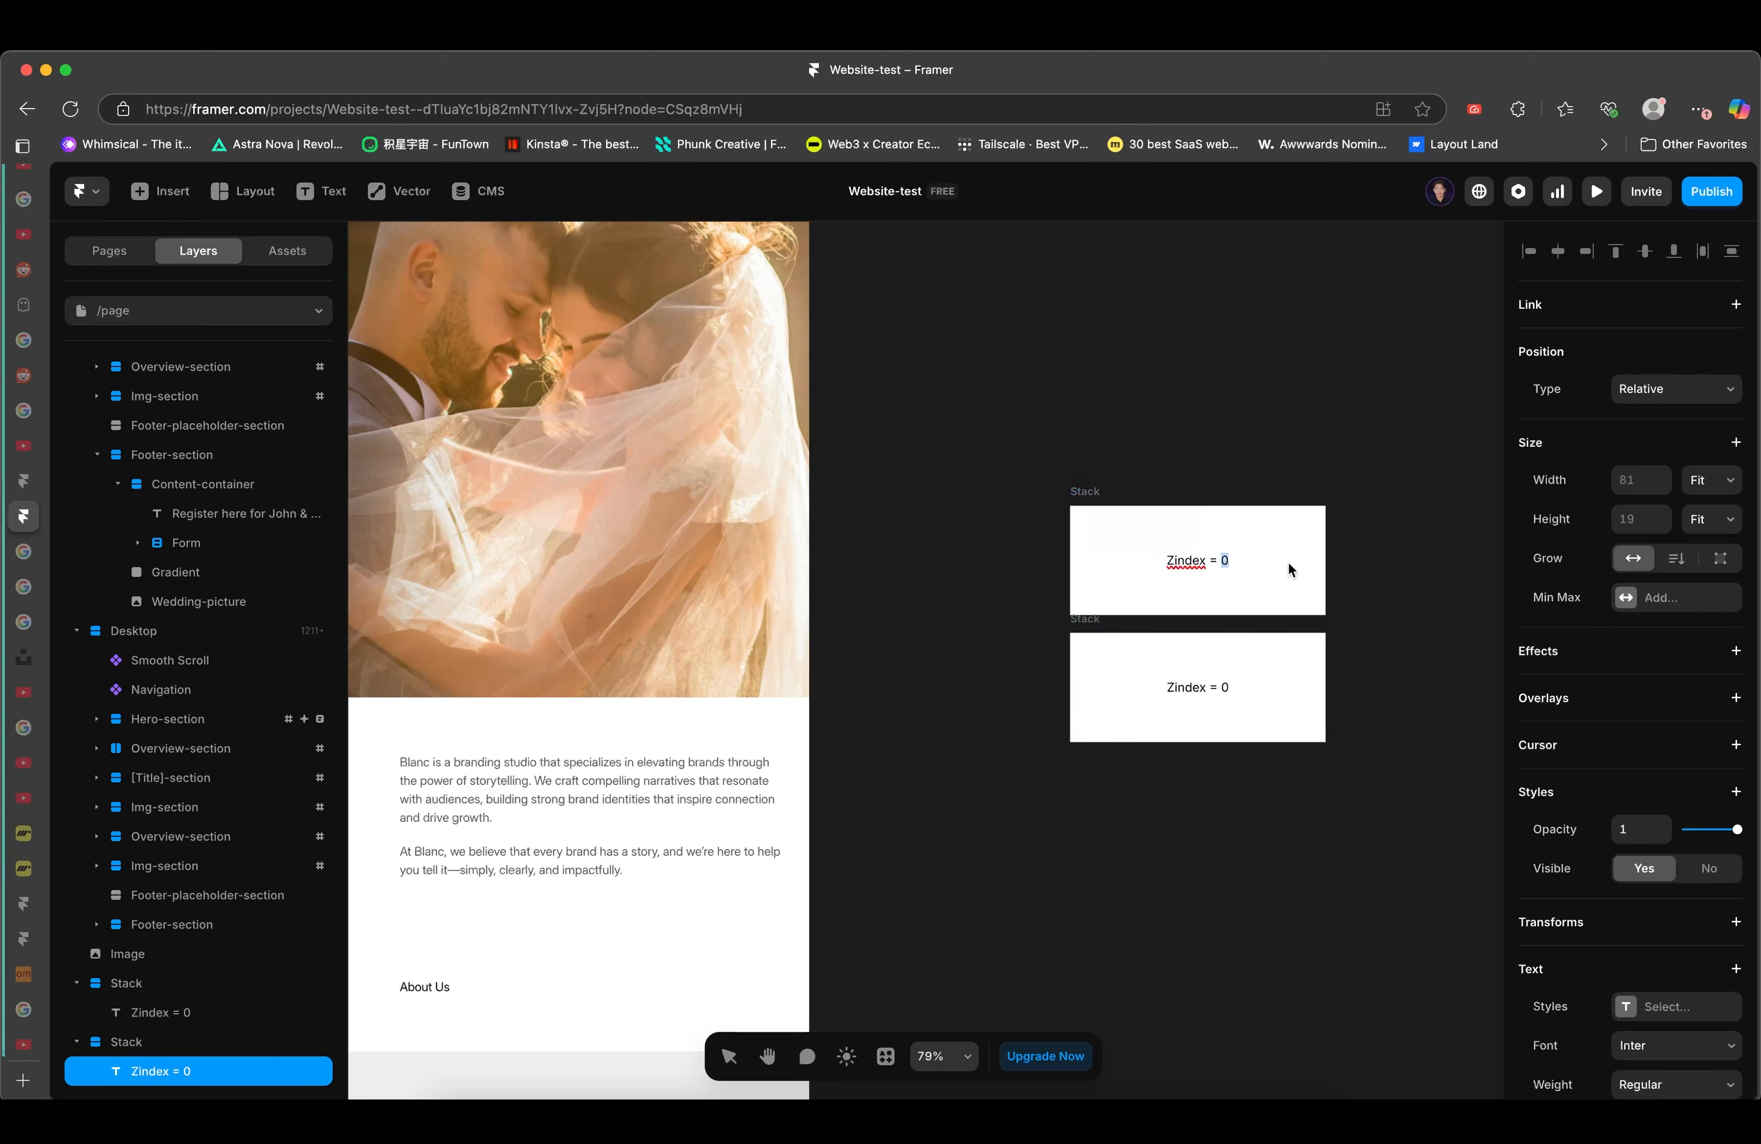
{"action": "type", "text": "1"}
{"action": "left_click", "coordinate": [1234, 551]}
{"action": "key", "text": "Escape"}
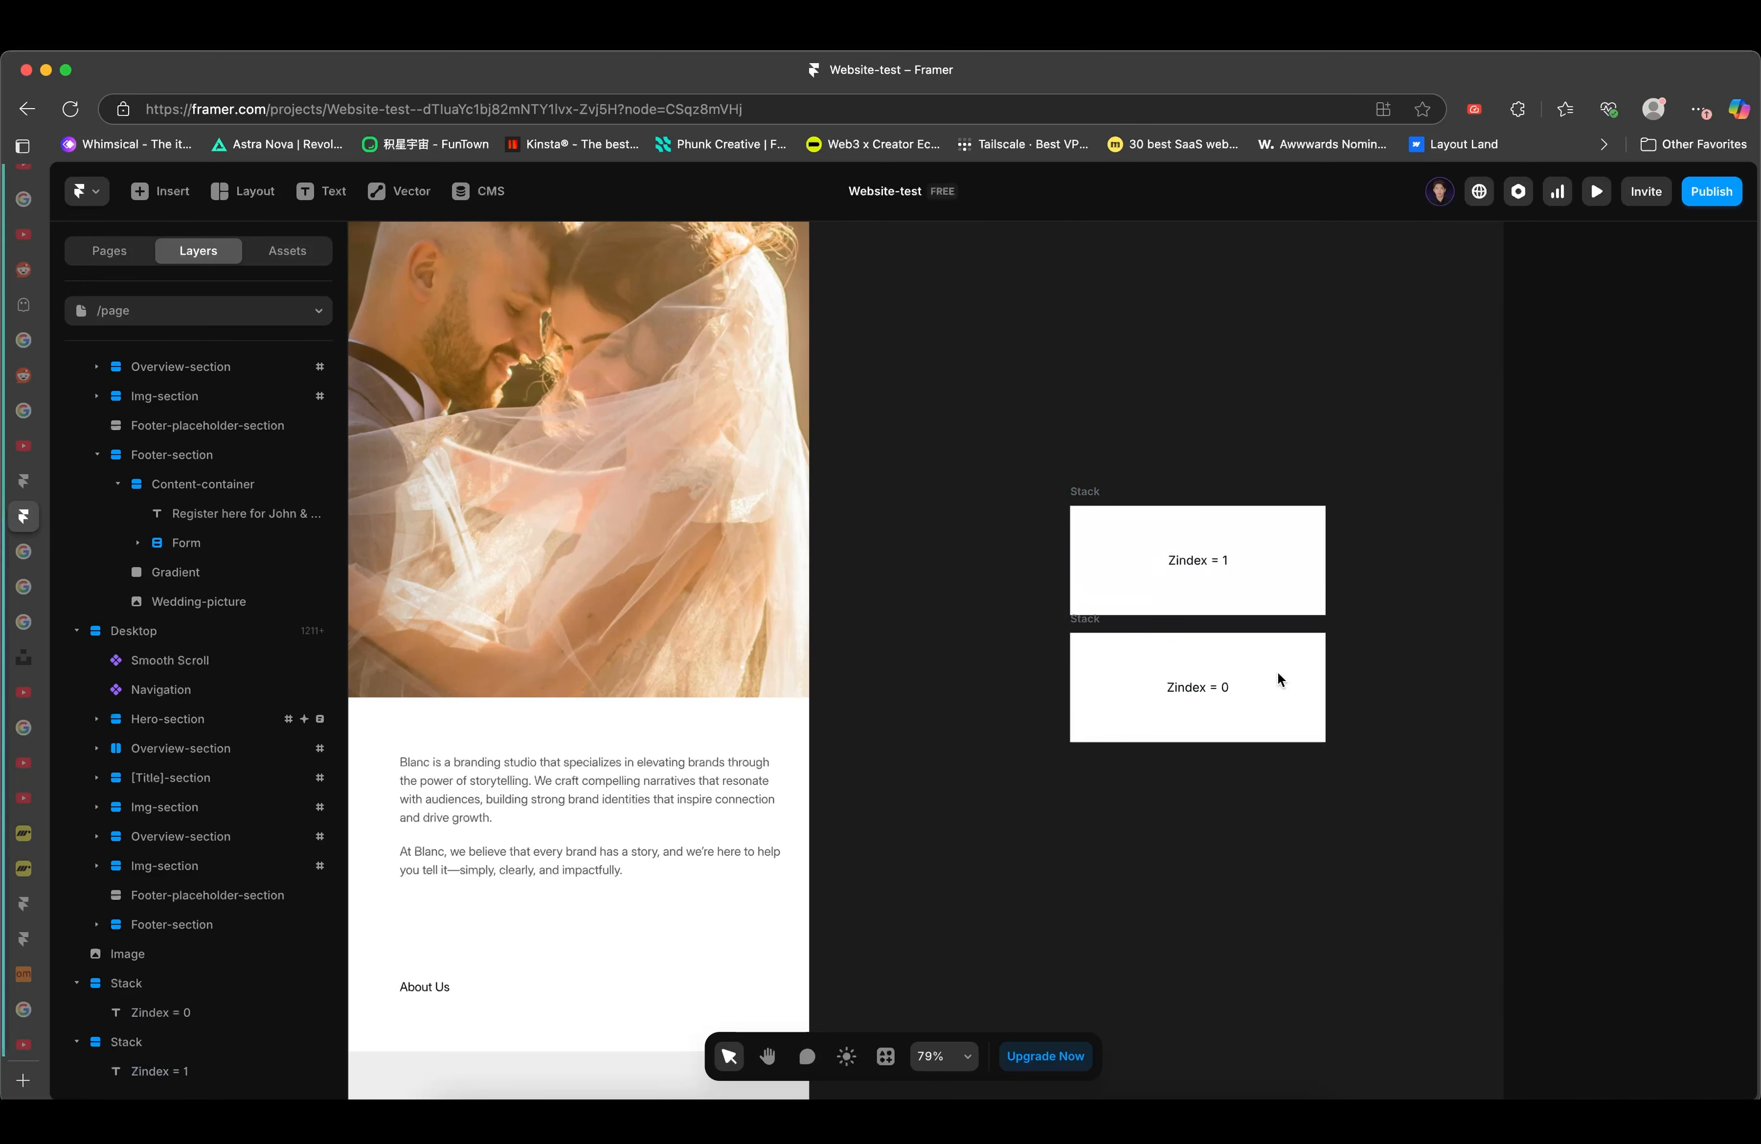
- Move the "Zindex = 0" stack slightly closer to the "Zindex = 1" stack above it
{"action": "left_click_drag", "start_coordinate": [1089, 633], "coordinate": [1109, 641]}
{"action": "left_click", "coordinate": [1221, 517]}
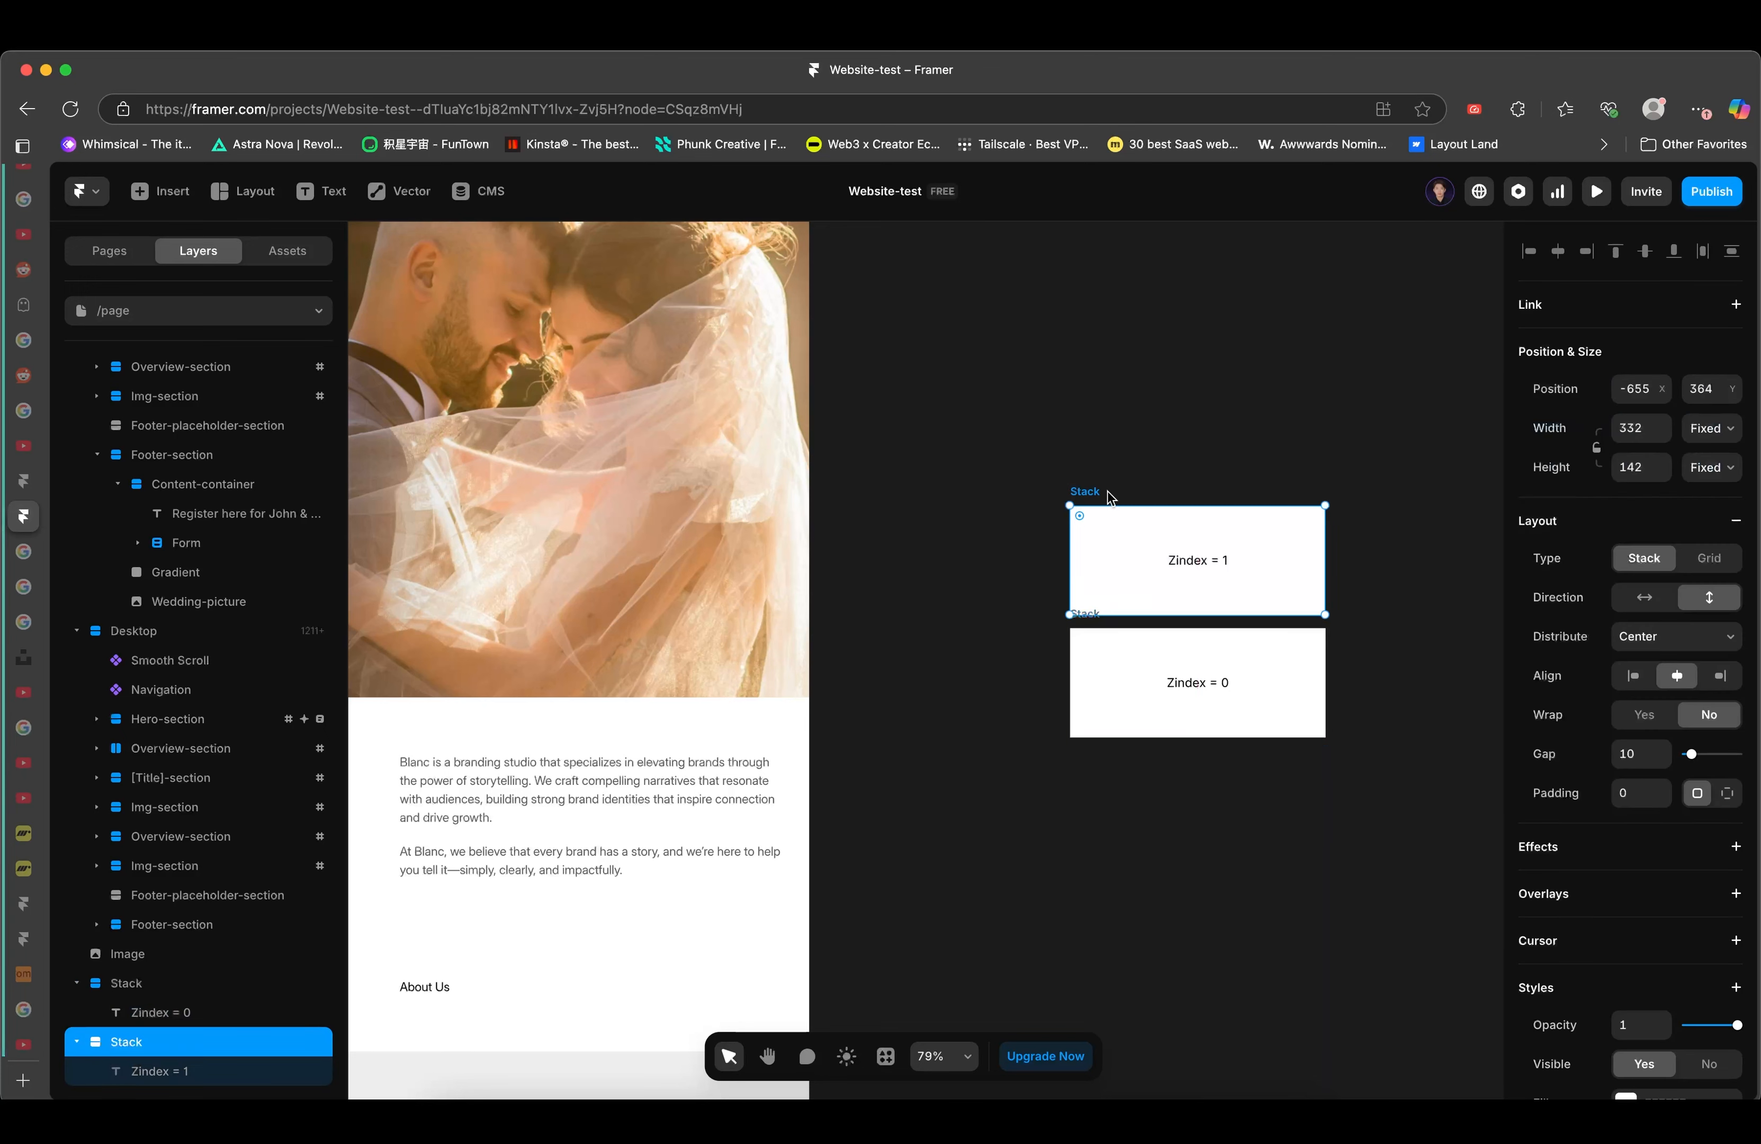
{"action": "left_click", "coordinate": [1094, 459]}
{"action": "left_click", "coordinate": [1089, 495]}
{"action": "left_click", "coordinate": [1095, 637]}
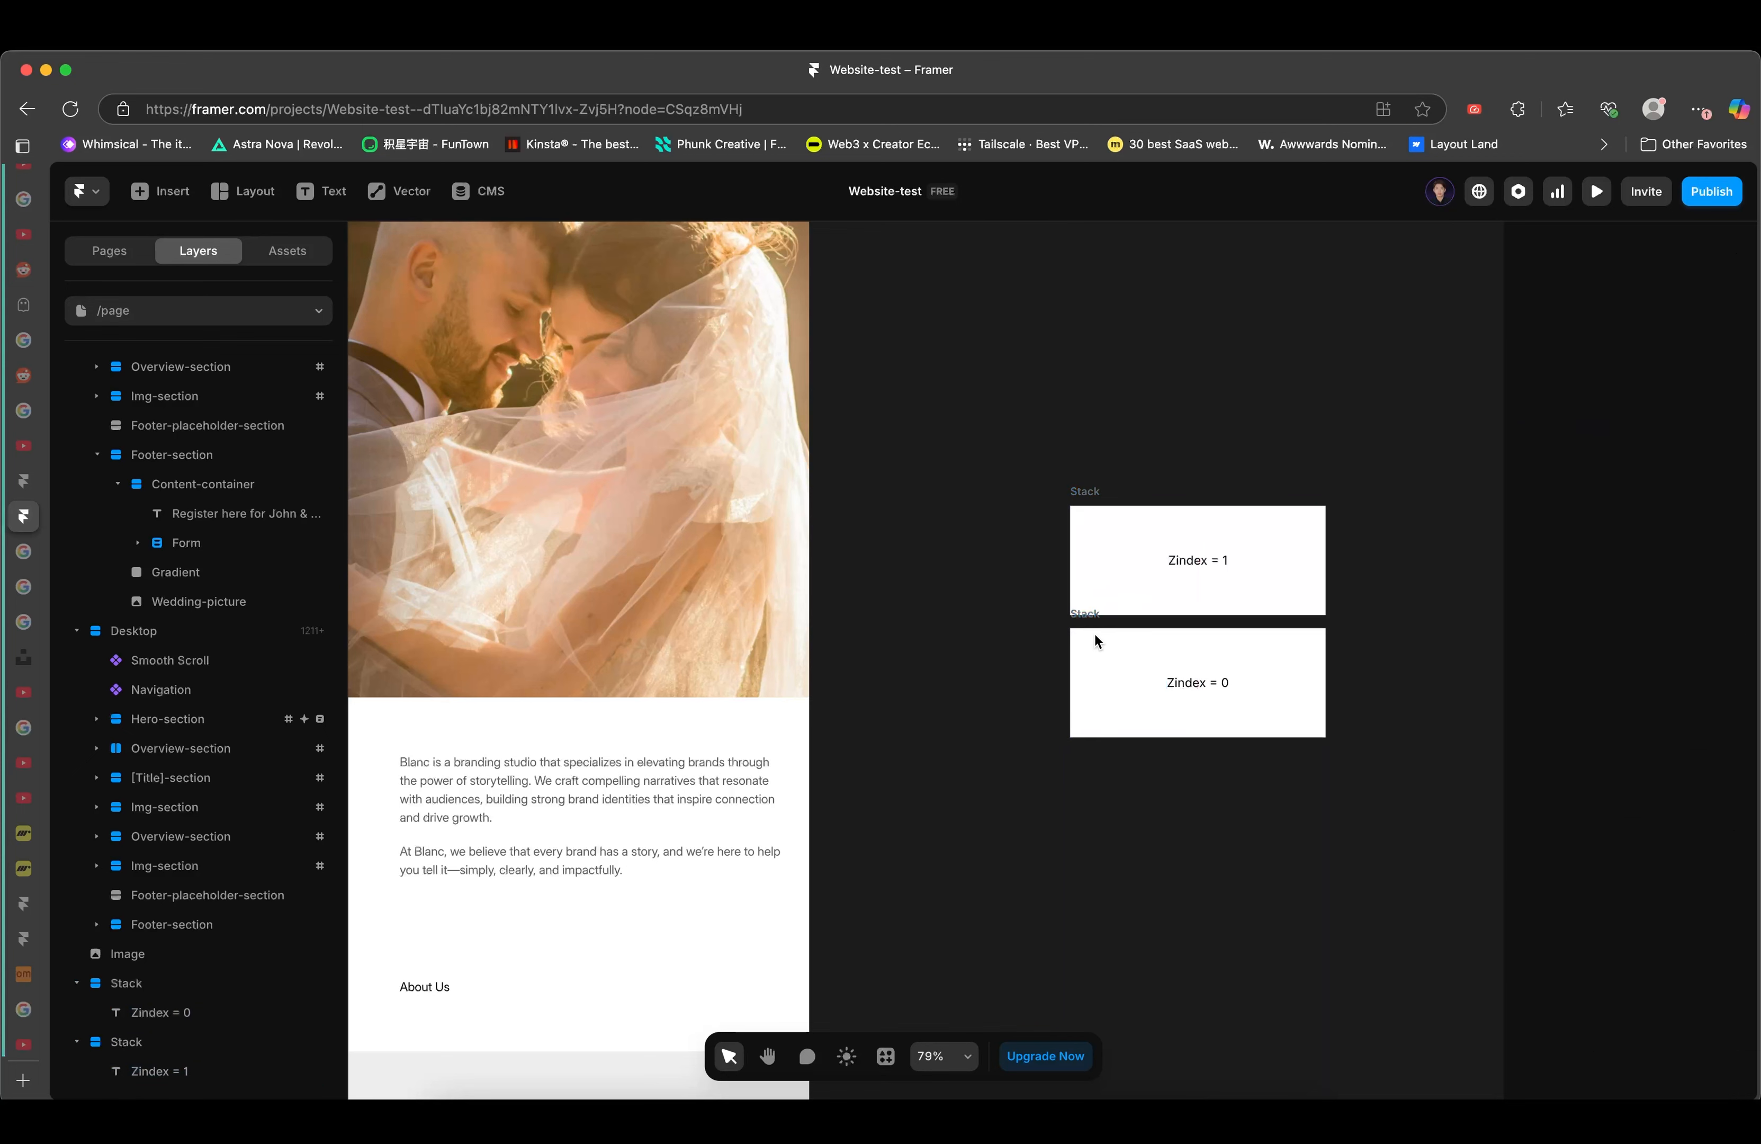
- Duplicate the "Zindex = 1" stack above itself, change the copy's text to "Zindex = 2" and tighten the gap between them
{"action": "left_click_drag", "start_coordinate": [1074, 491], "coordinate": [1073, 346]}
{"action": "double_click", "coordinate": [1222, 419]}
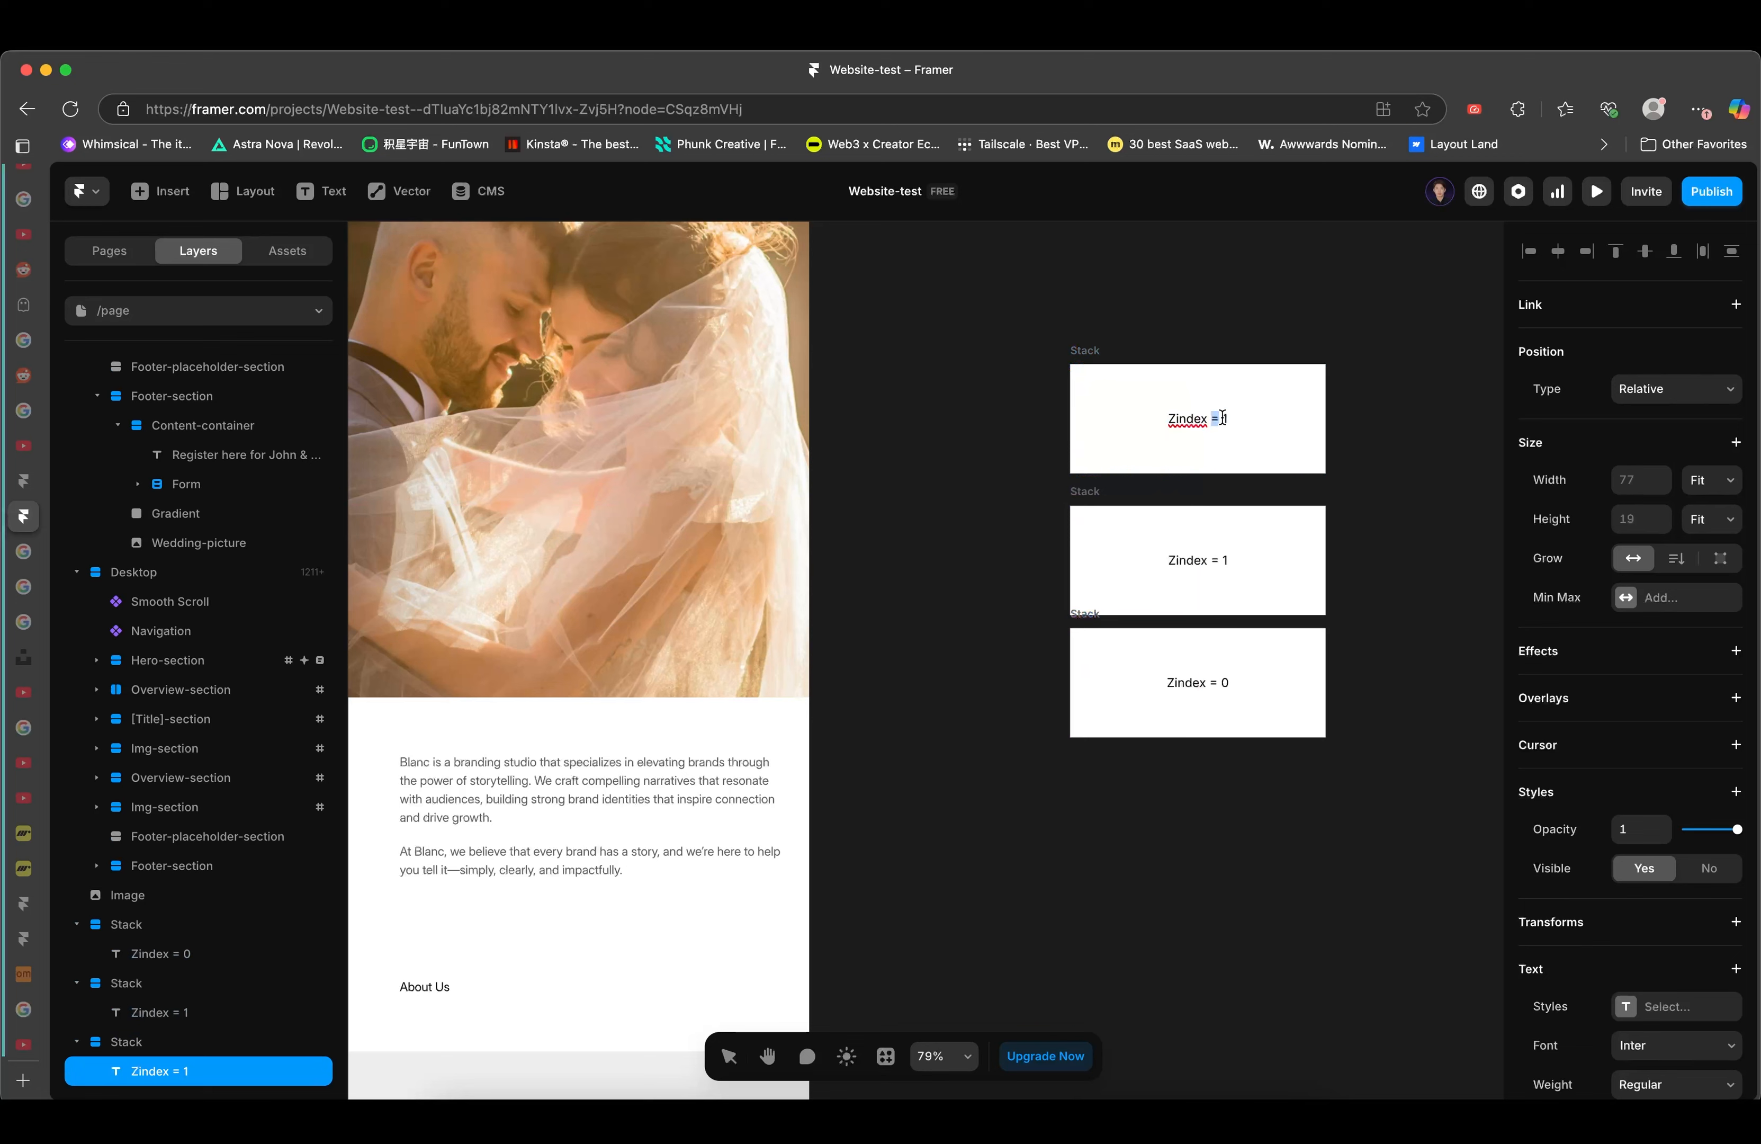
{"action": "type", "text": "2"}
{"action": "left_click", "coordinate": [1087, 361]}
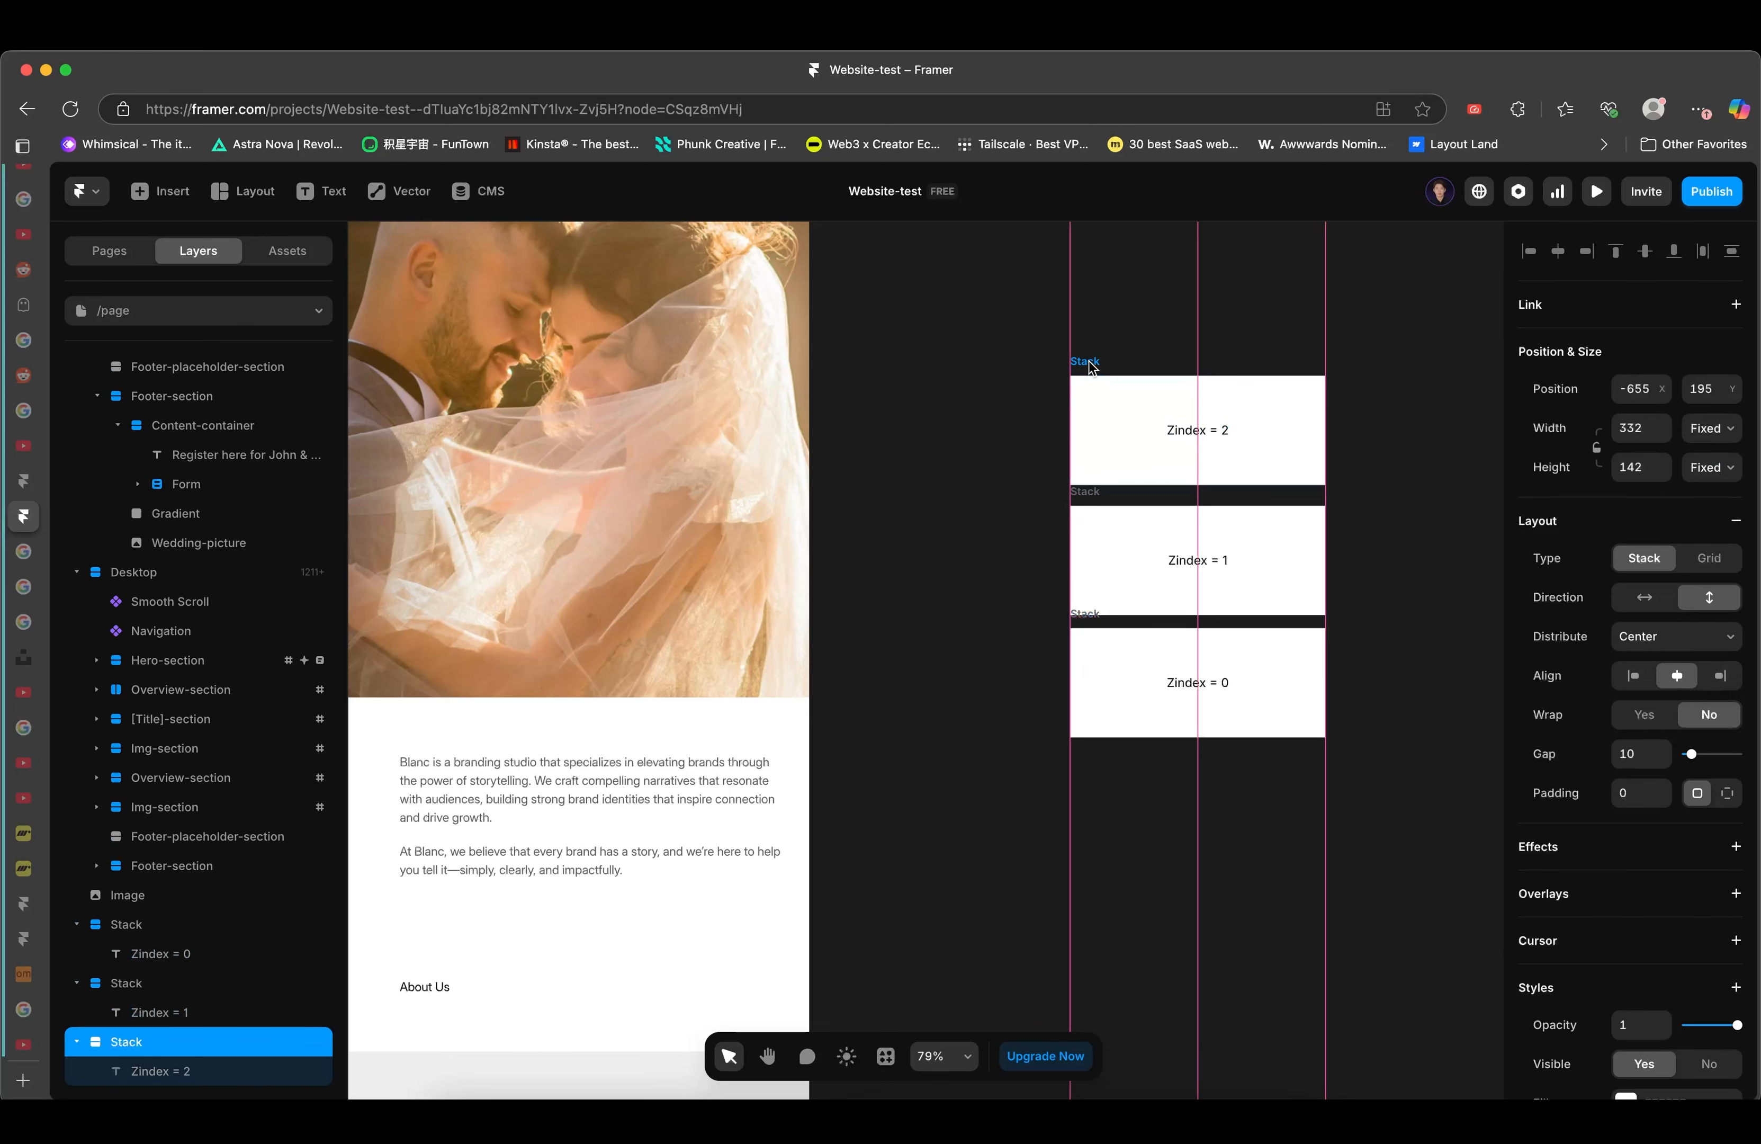
- Duplicate the "Zindex = 0" stack below itself and change the copy's text to "Zindex = -1"
{"action": "left_click_drag", "start_coordinate": [1092, 365], "coordinate": [1121, 736]}
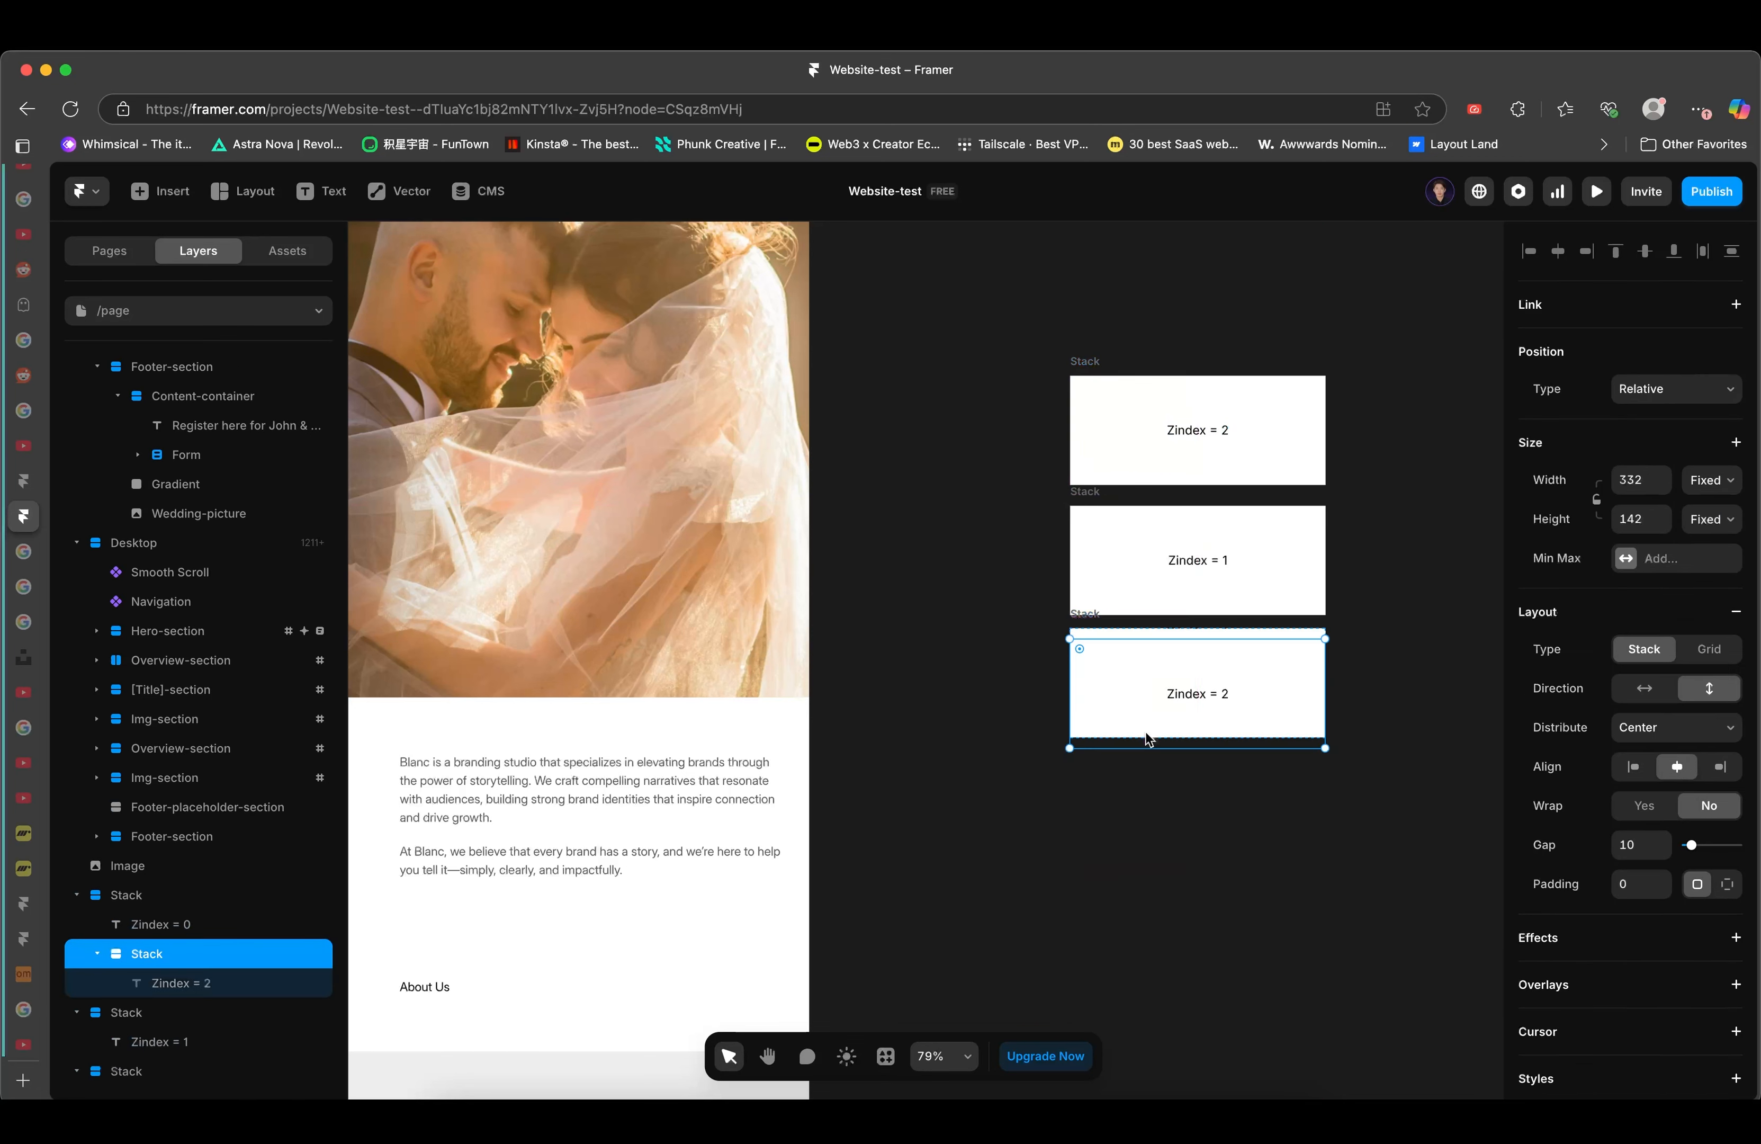
{"action": "left_click", "coordinate": [1060, 261]}
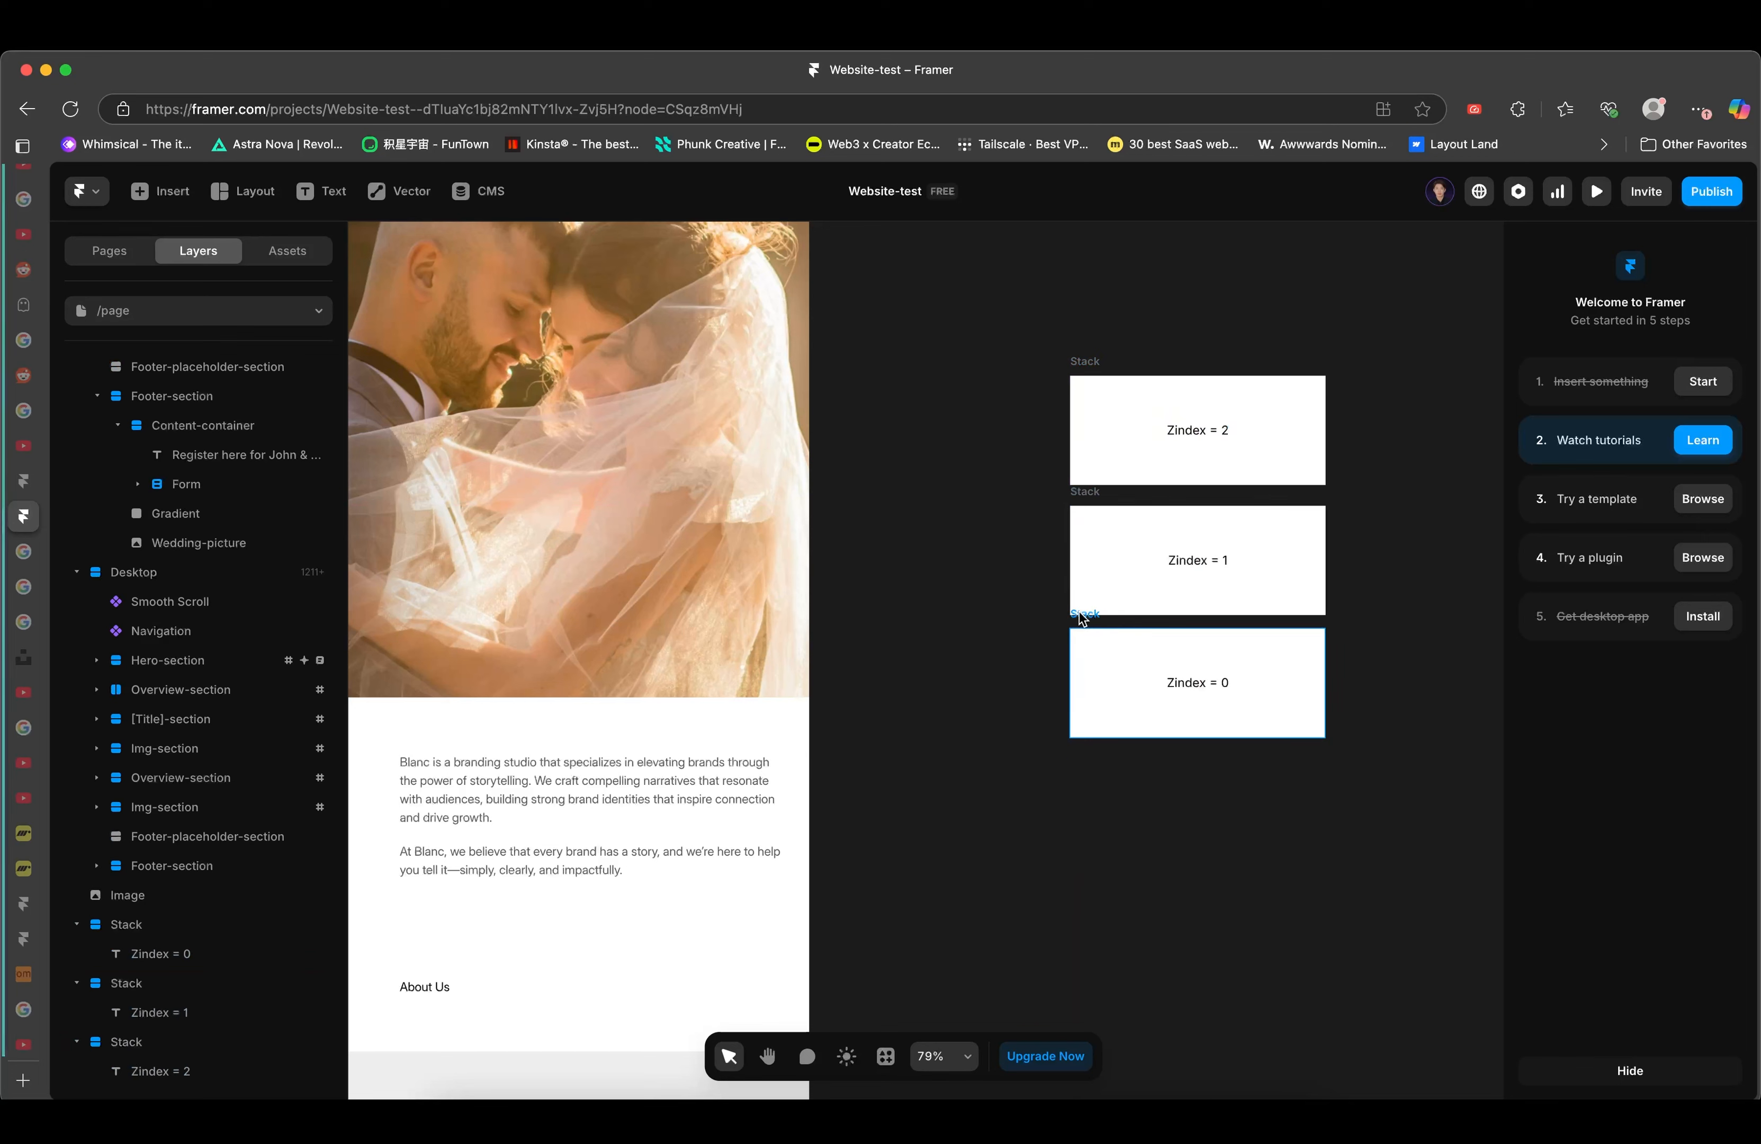
{"action": "left_click_drag", "start_coordinate": [1085, 614], "coordinate": [1097, 747], "text": "alt"}
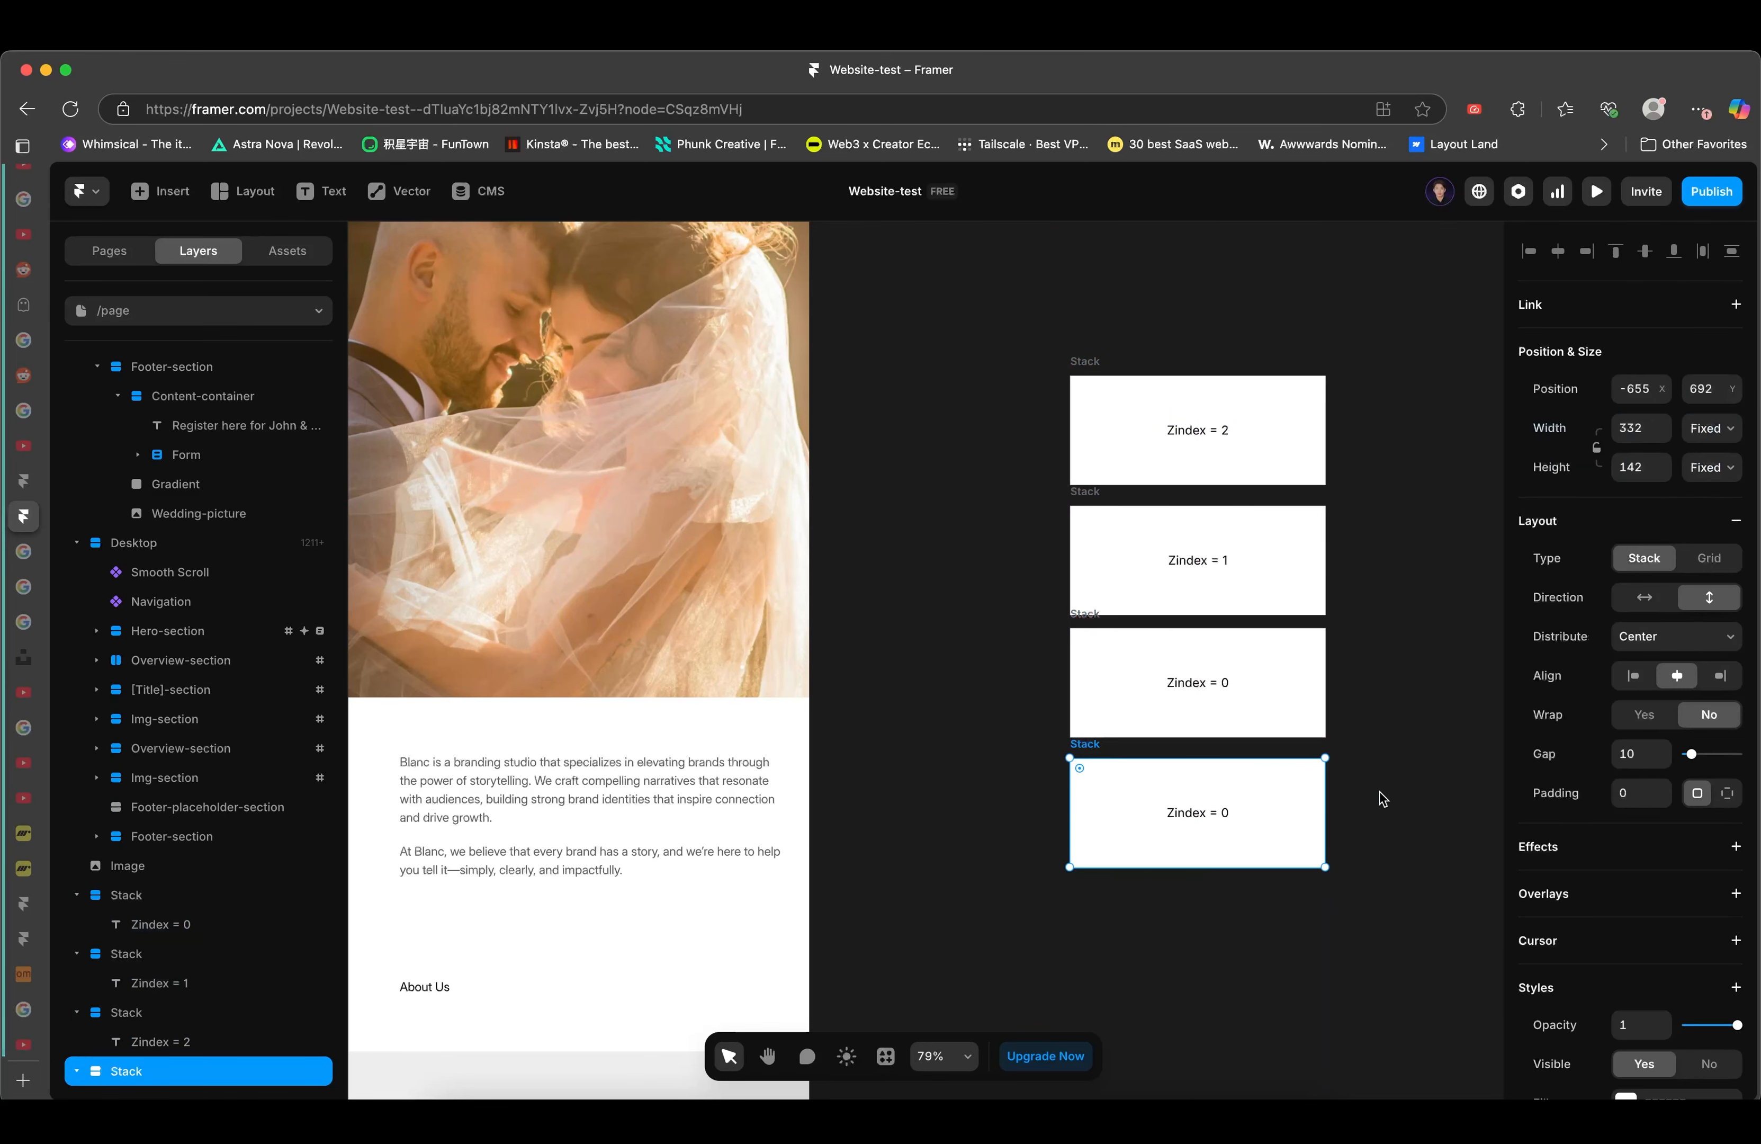
{"action": "double_click", "coordinate": [1241, 819]}
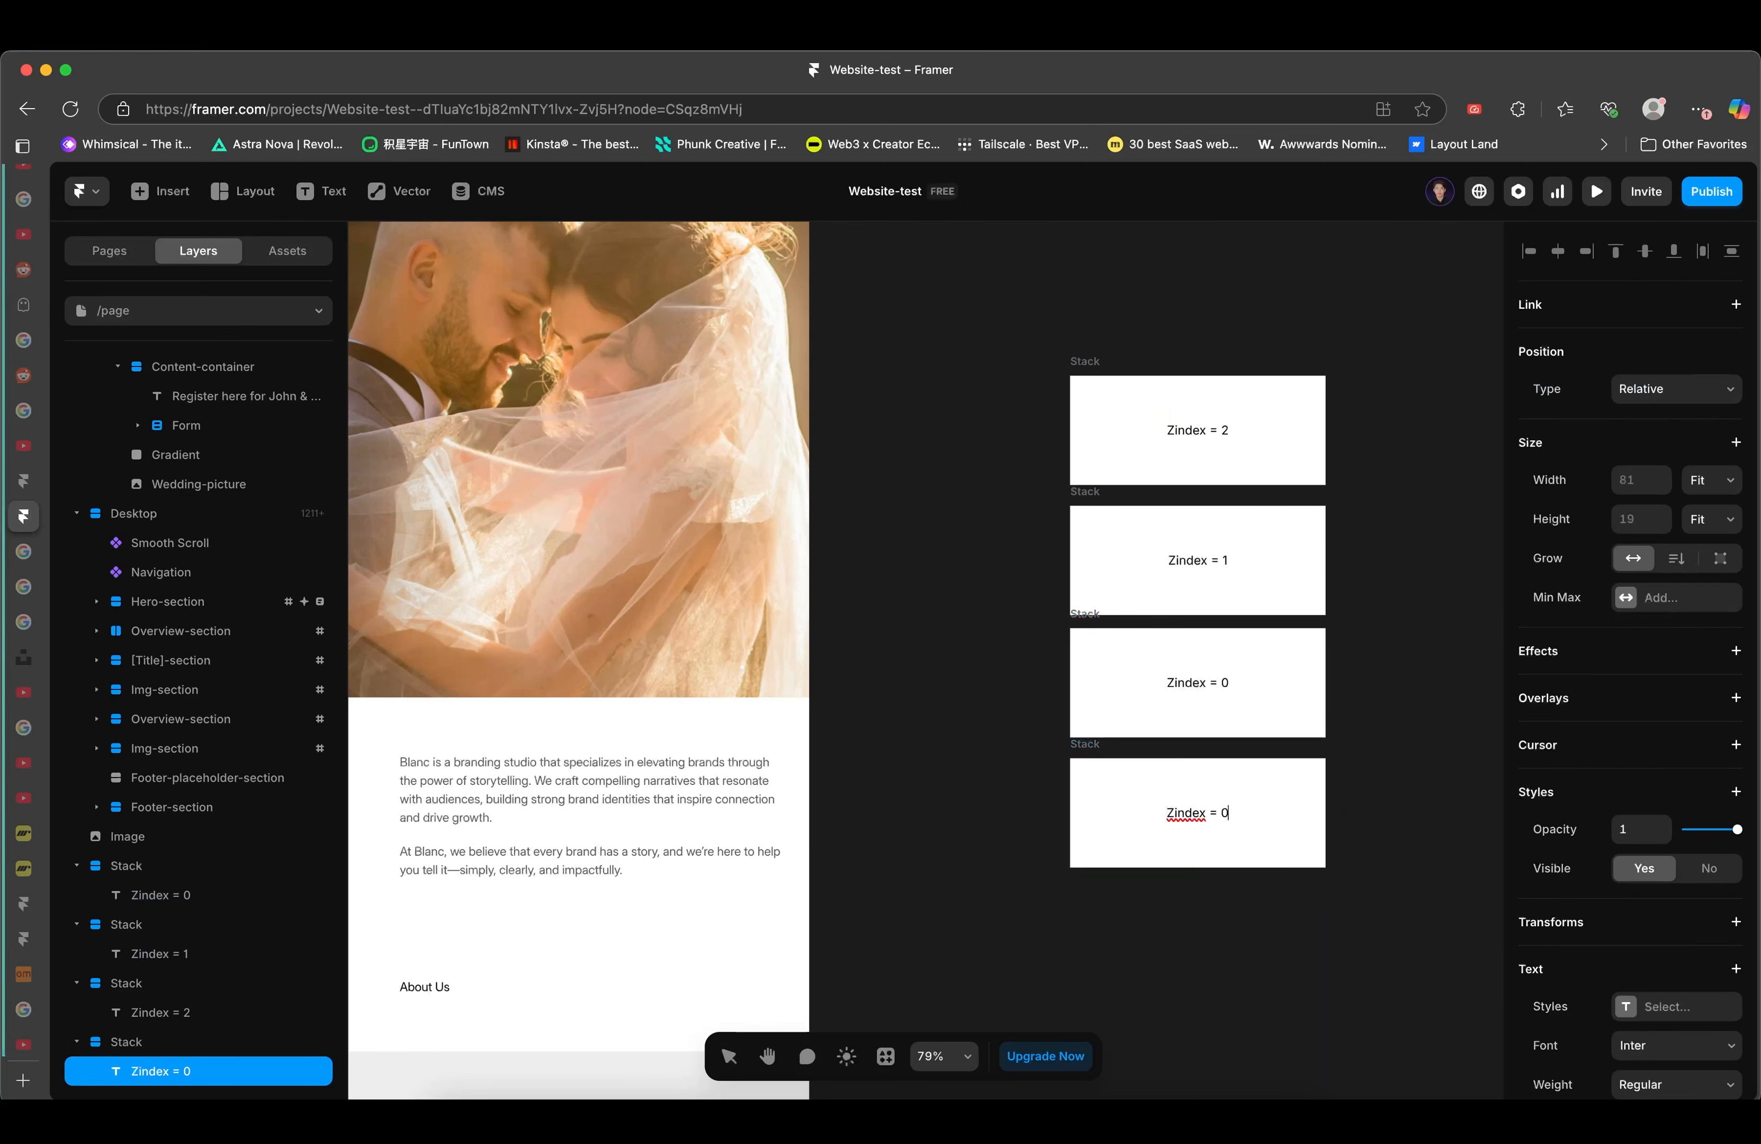
{"action": "key", "text": "BackSpace"}
{"action": "type", "text": "-1"}
{"action": "left_click", "coordinate": [1329, 791]}
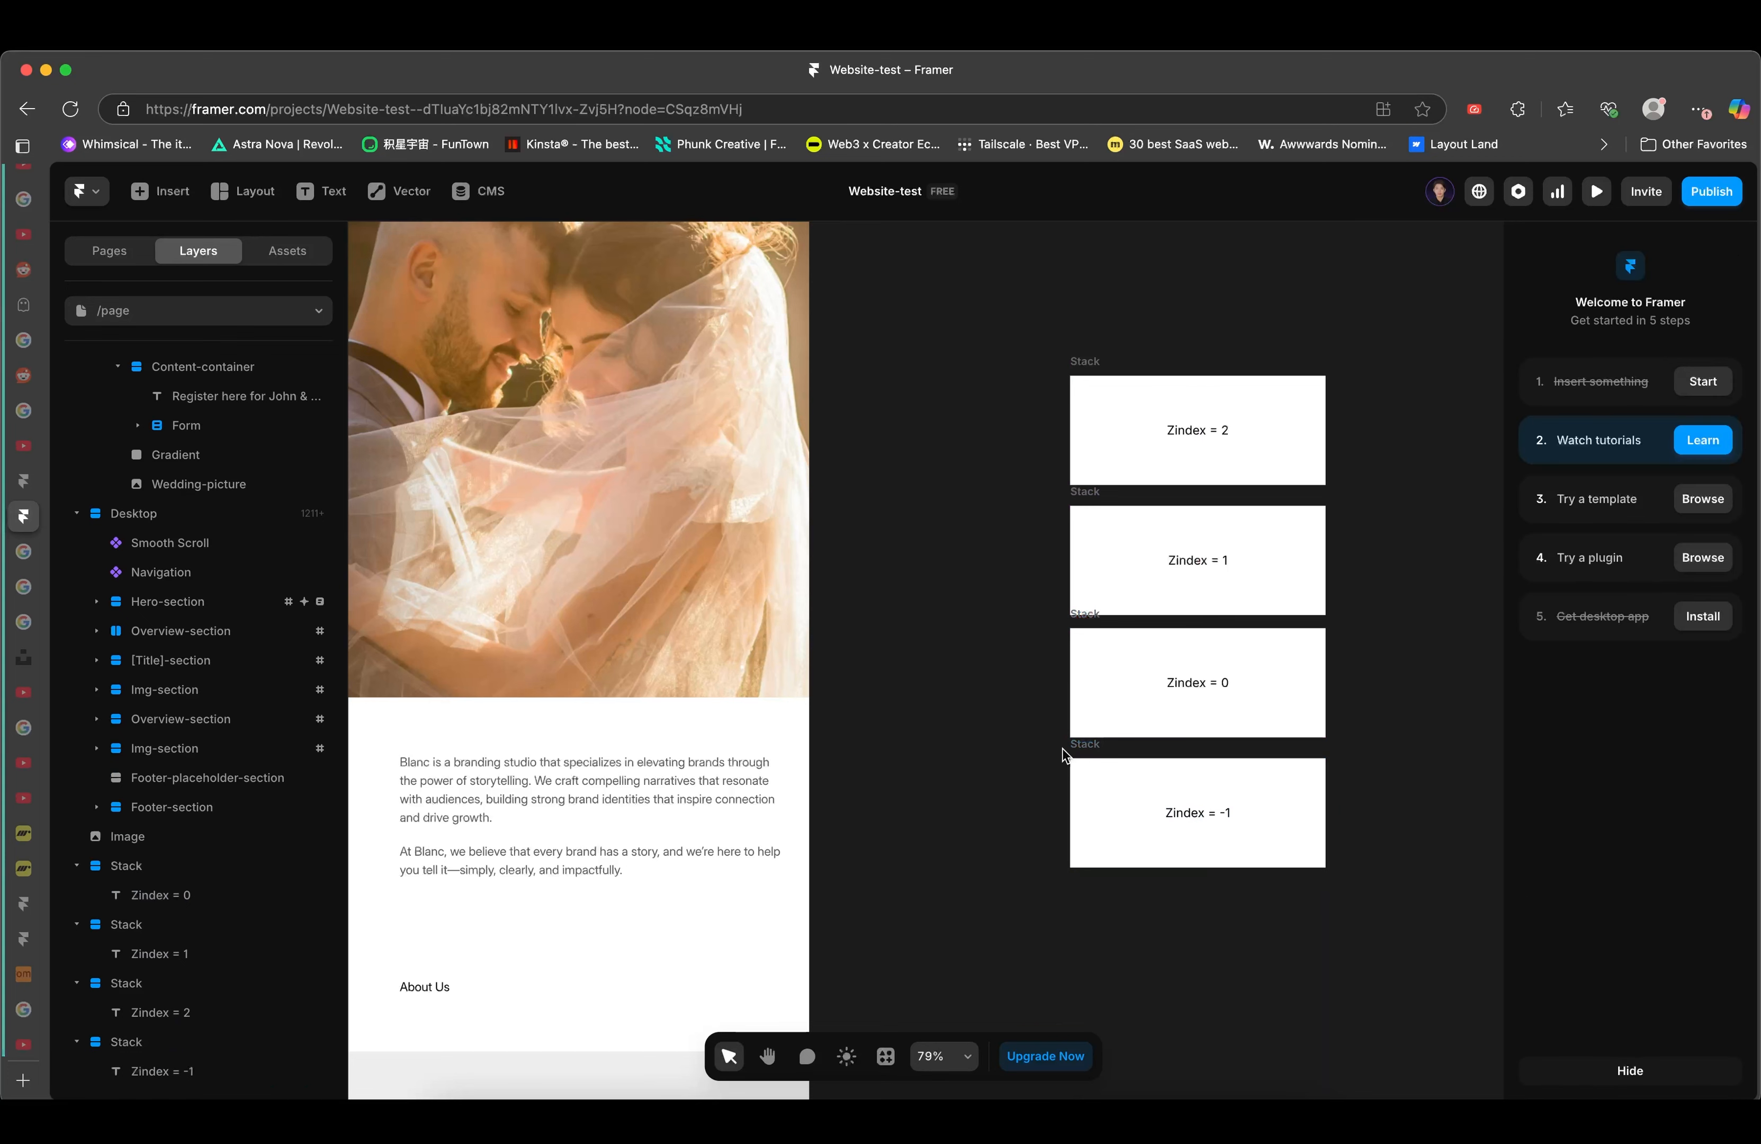
- Duplicate the "Zindex = -1" stack below itself and change the copy's text to "Zindex = -2"
{"action": "left_click_drag", "start_coordinate": [1065, 755], "coordinate": [1101, 889], "text": "alt"}
{"action": "double_click", "coordinate": [1225, 950]}
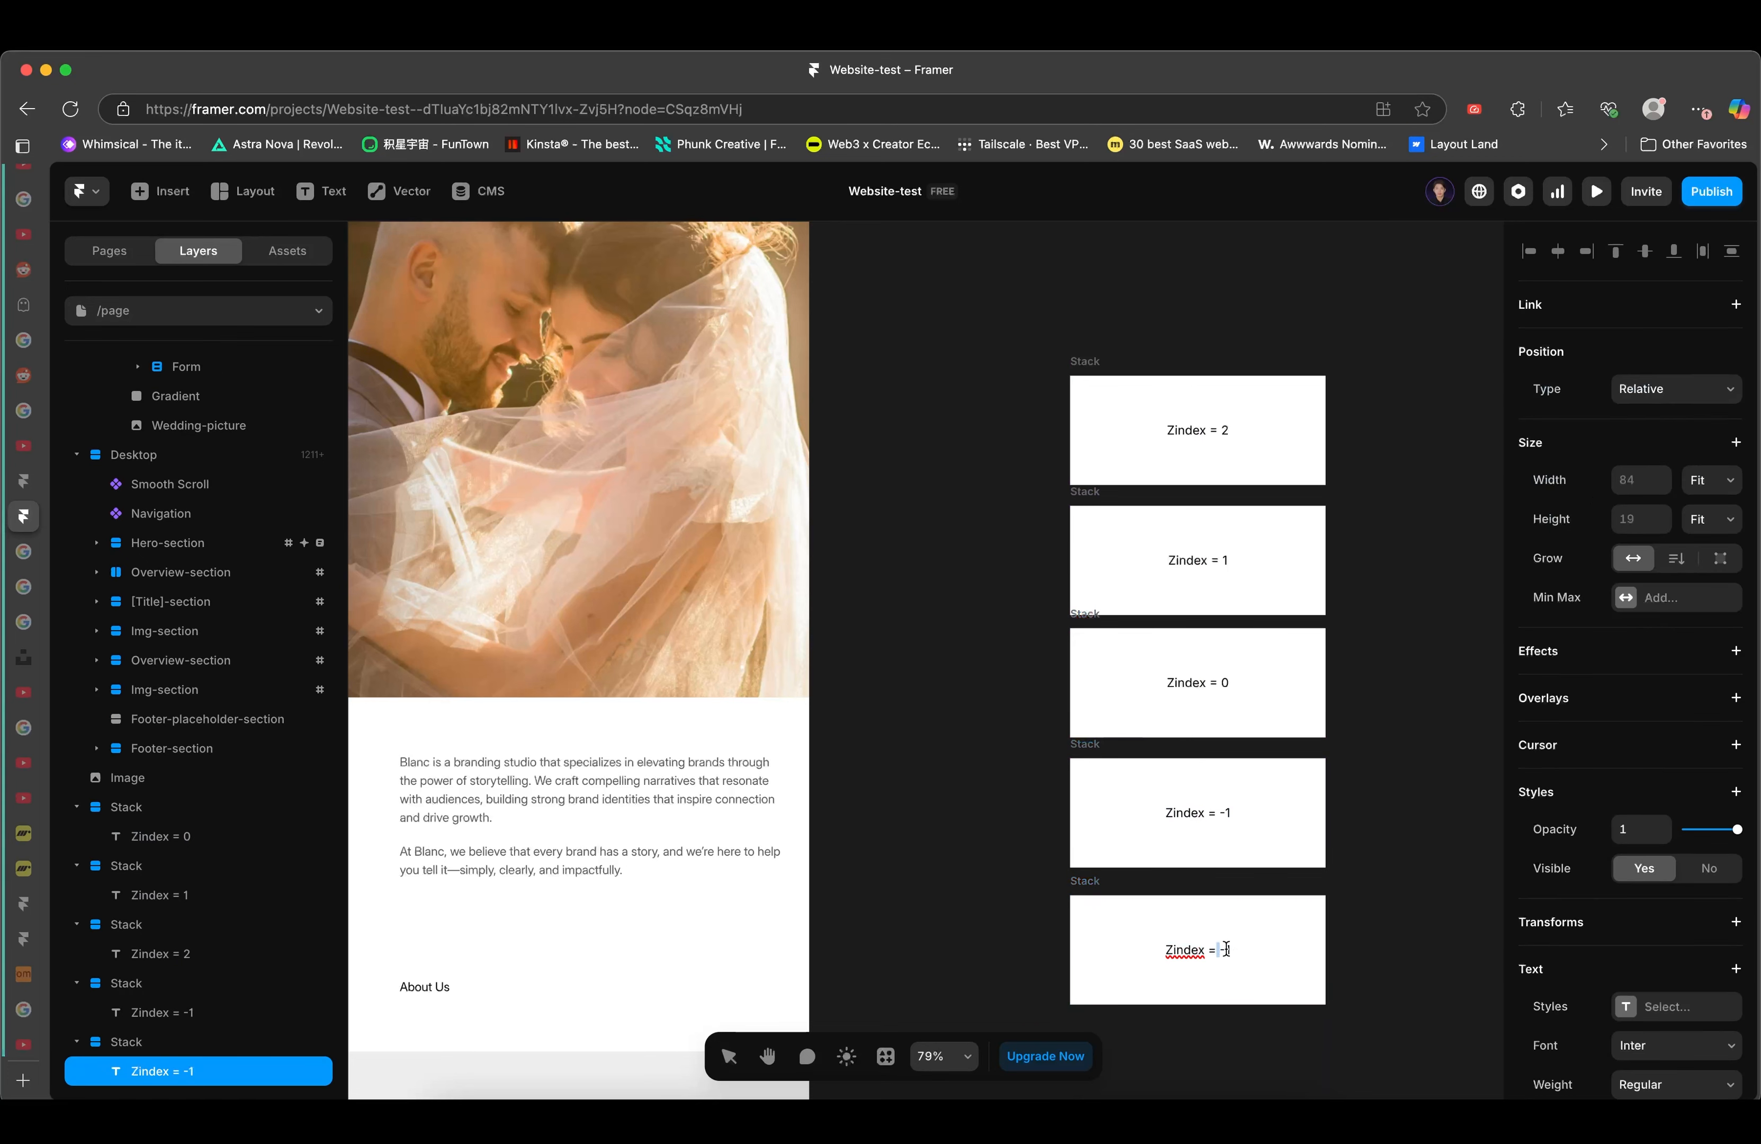
{"action": "key", "text": "BackSpace"}
{"action": "type", "text": "2"}
{"action": "left_click", "coordinate": [1457, 669]}
{"action": "scroll", "coordinate": [1292, 487], "scroll_direction": "down", "scroll_amount": 5}
{"action": "left_click_drag", "start_coordinate": [1318, 305], "coordinate": [1063, 823]}
{"action": "scroll", "coordinate": [1179, 544], "scroll_direction": "up", "scroll_amount": 4}
{"action": "left_click", "coordinate": [1316, 507]}
{"action": "scroll", "coordinate": [1315, 507], "scroll_direction": "up", "scroll_amount": 2}
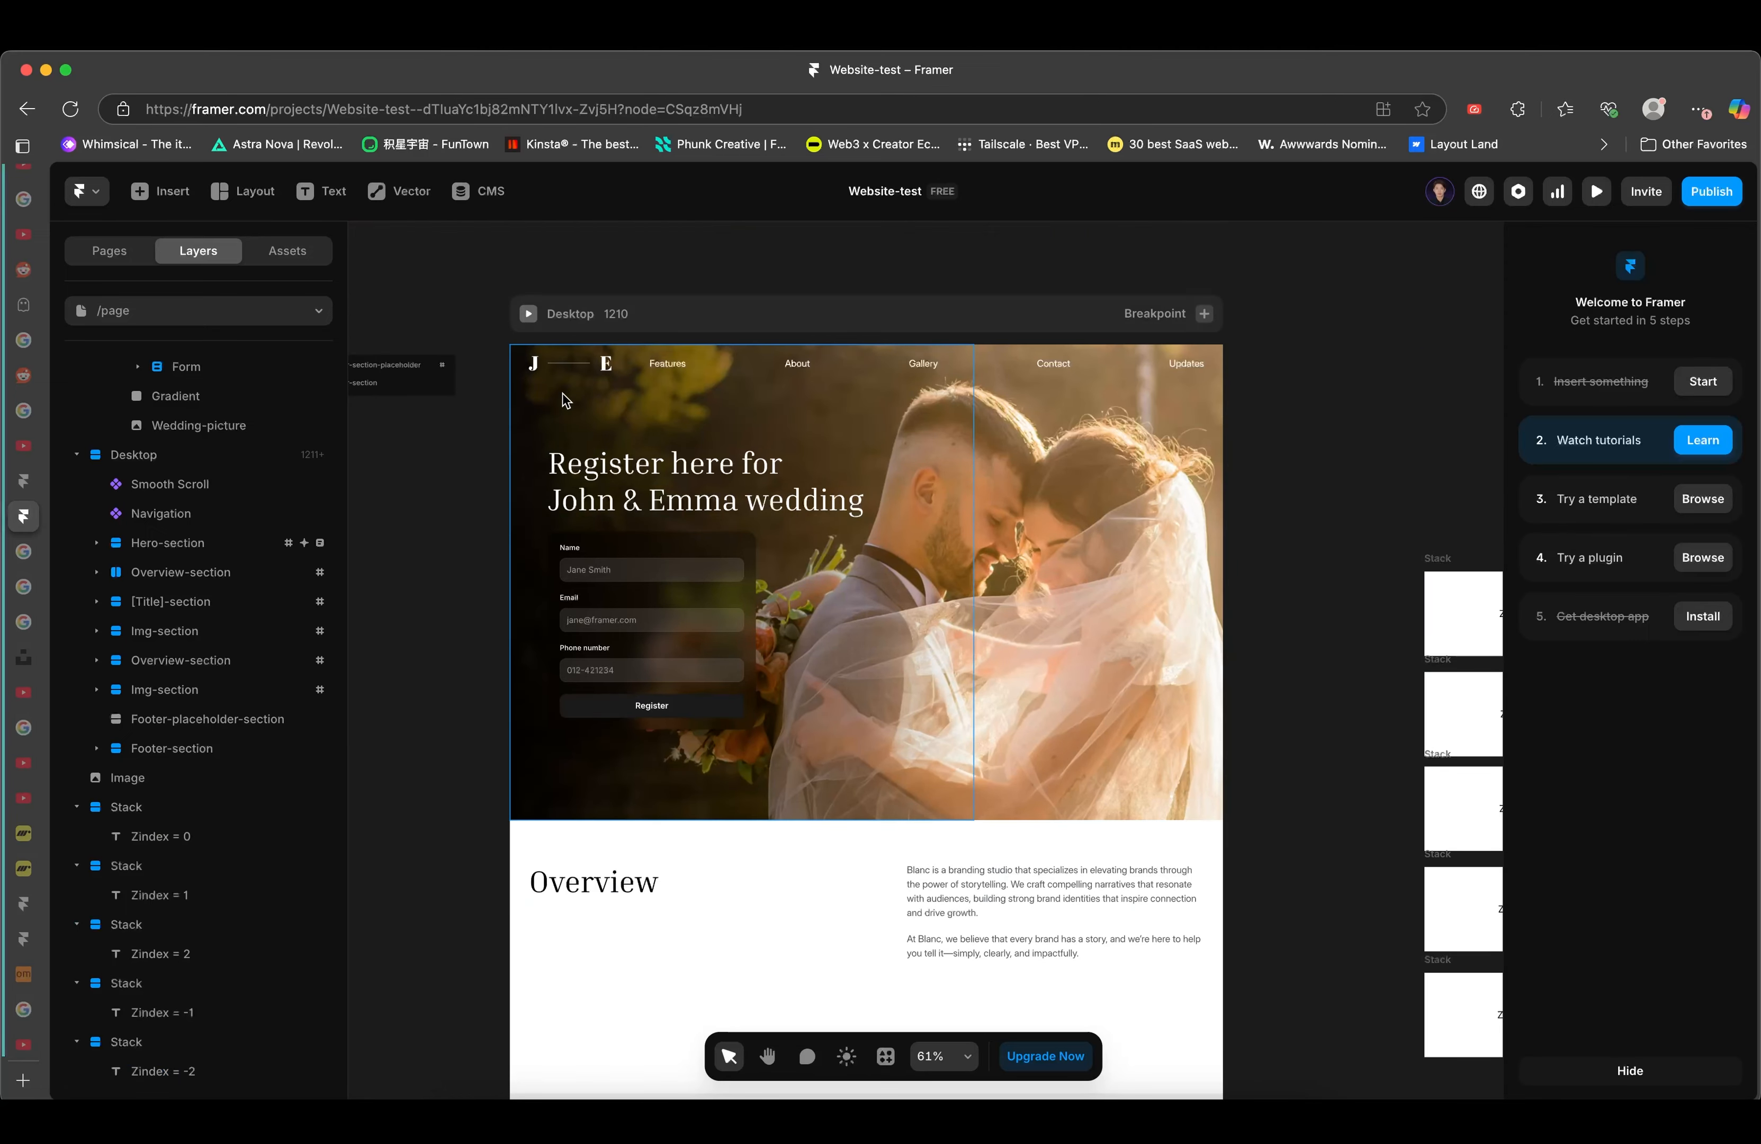
{"action": "left_click", "coordinate": [609, 409]}
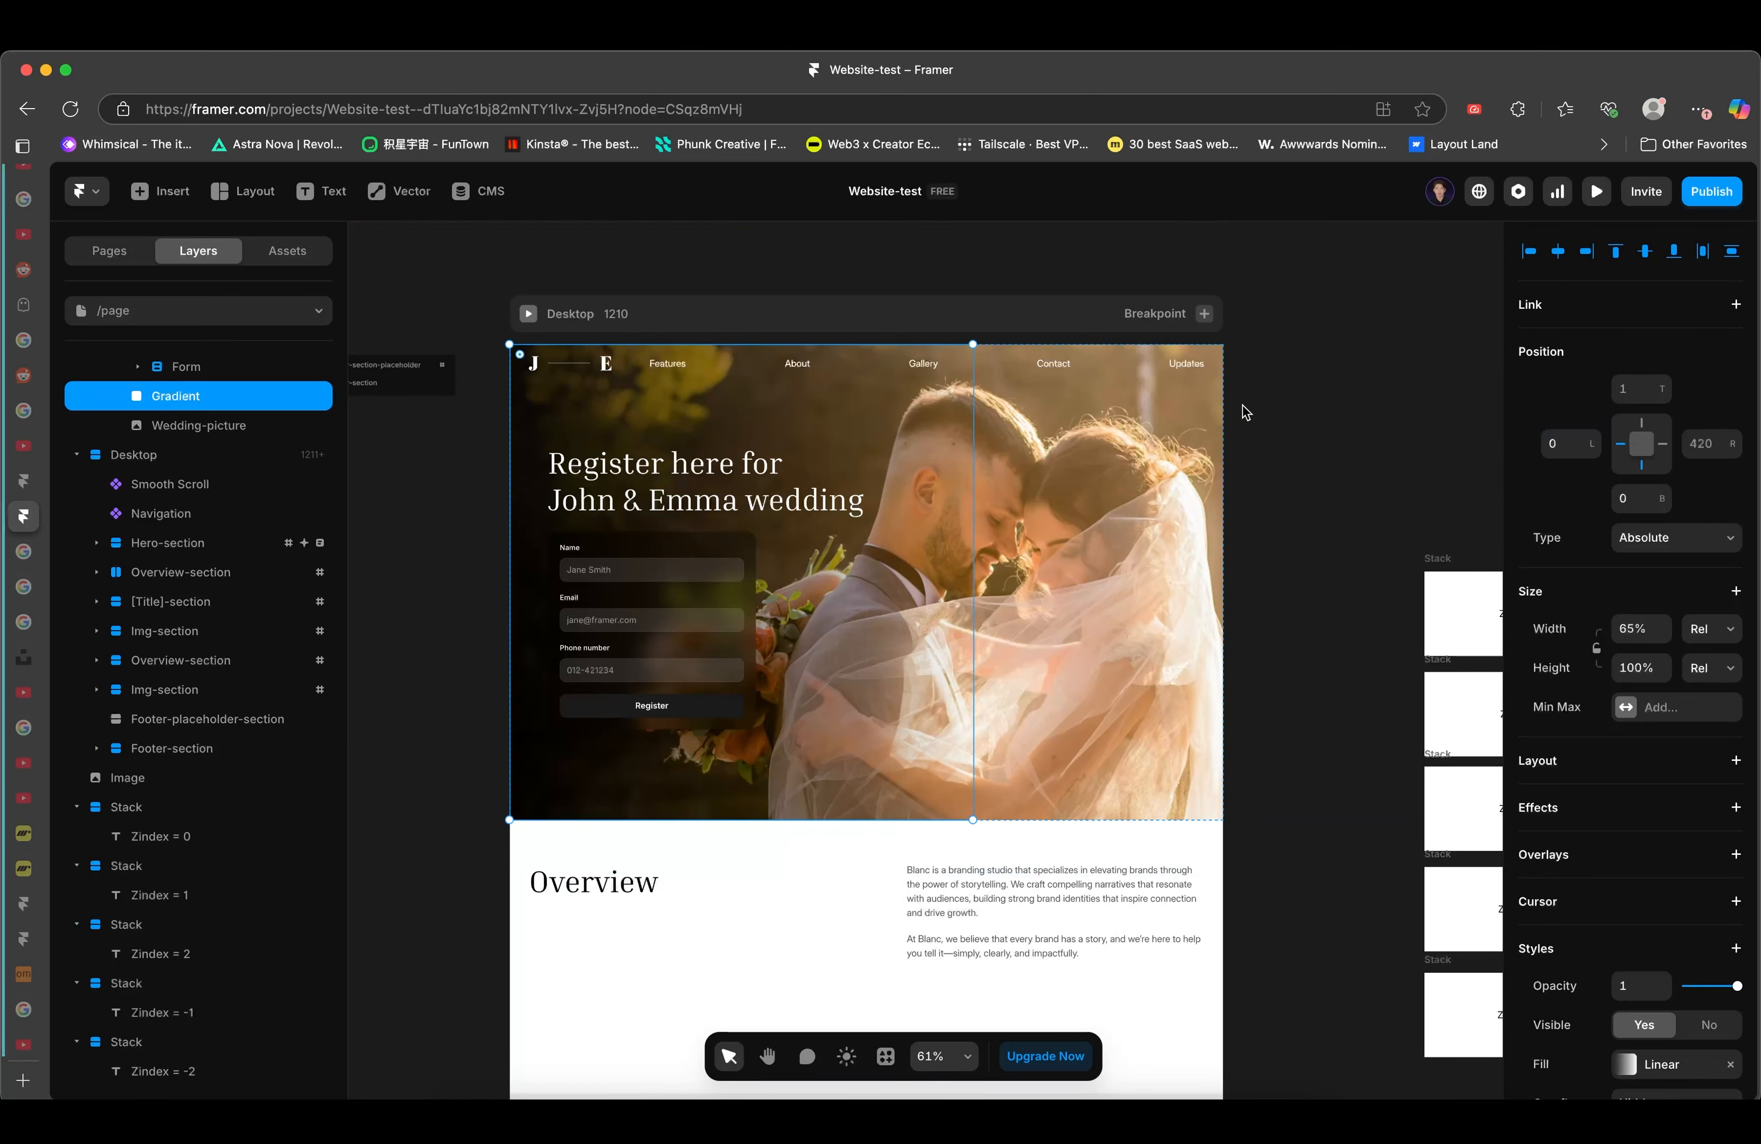
{"action": "left_click", "coordinate": [788, 260]}
{"action": "left_click", "coordinate": [684, 424]}
{"action": "scroll", "coordinate": [216, 473], "scroll_direction": "up", "scroll_amount": 2}
{"action": "scroll", "coordinate": [217, 473], "scroll_direction": "up", "scroll_amount": 2}
- Collapse the primary Desktop's expanded sections in the layer tree and select its sections from Hero-section through the last Img-section
{"action": "left_click", "coordinate": [99, 590]}
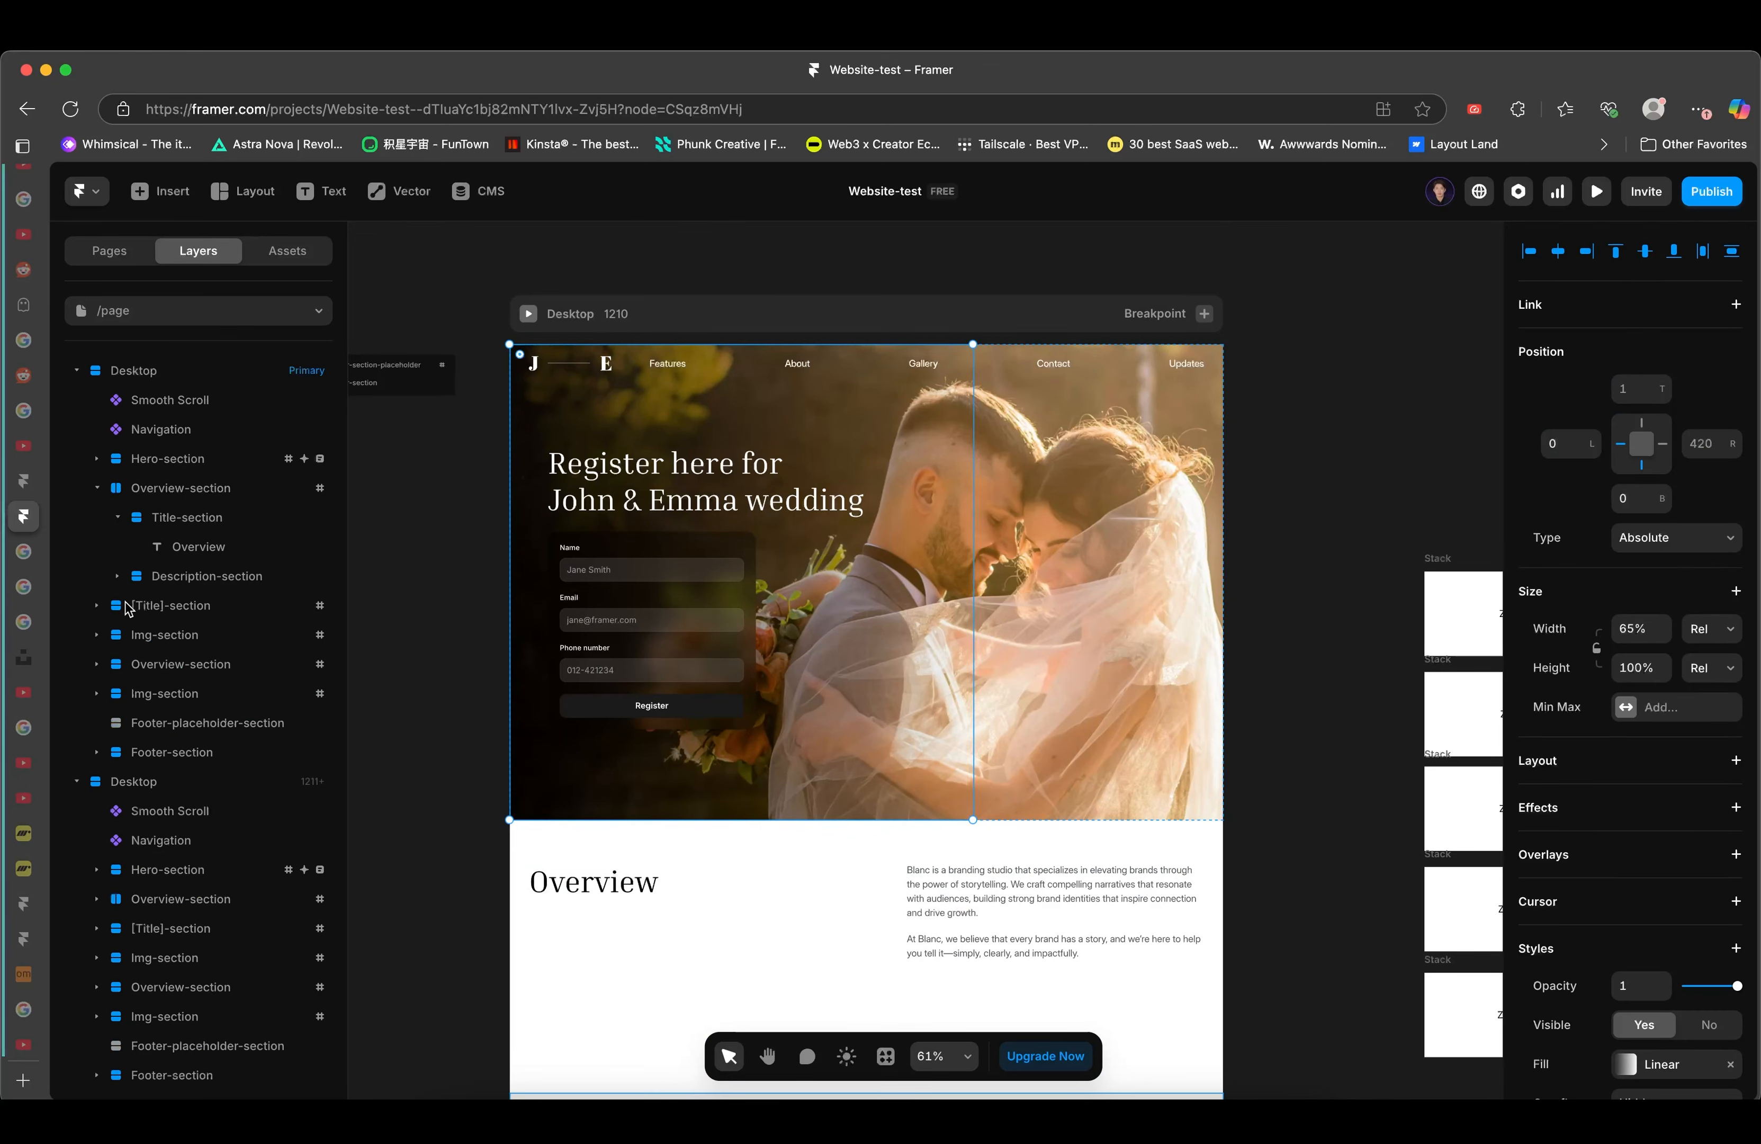
{"action": "left_click", "coordinate": [97, 479]}
{"action": "left_click", "coordinate": [195, 451]}
{"action": "left_click", "coordinate": [199, 480]}
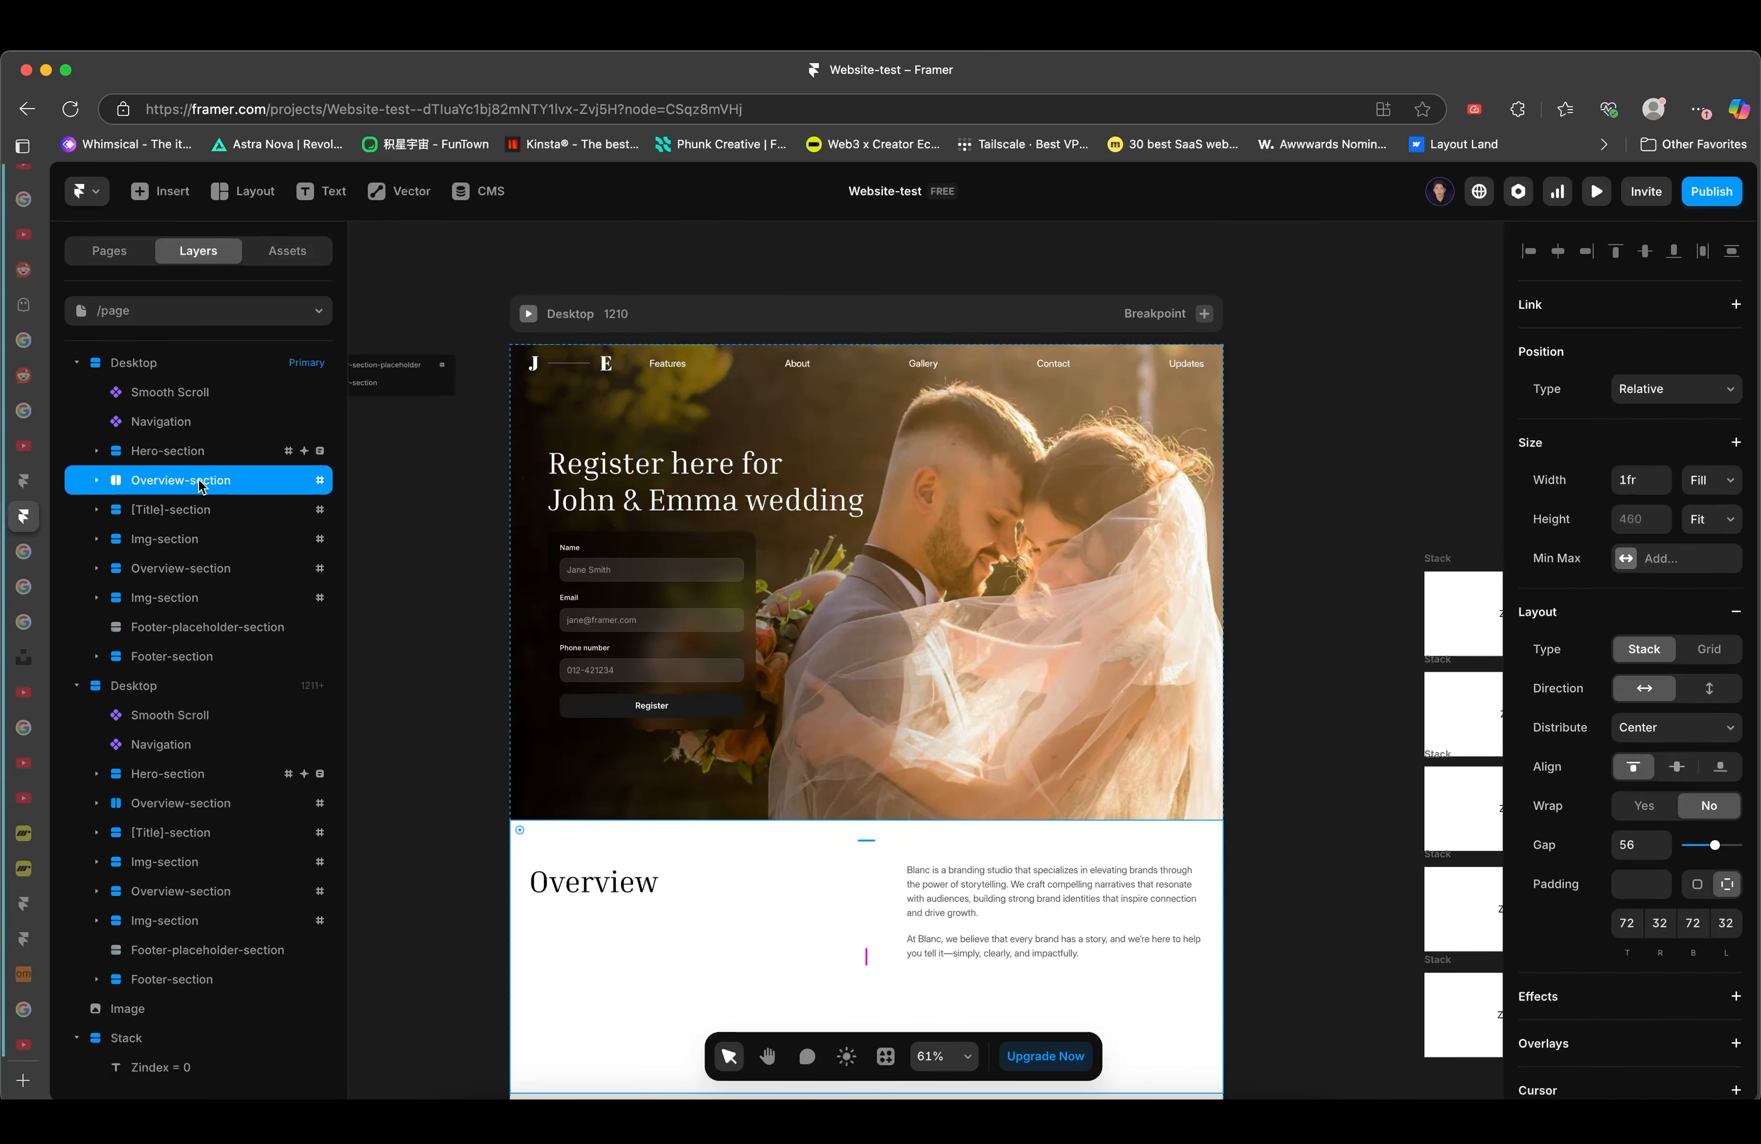
{"action": "left_click", "coordinate": [197, 455]}
{"action": "left_click", "coordinate": [196, 595], "text": "shift"}
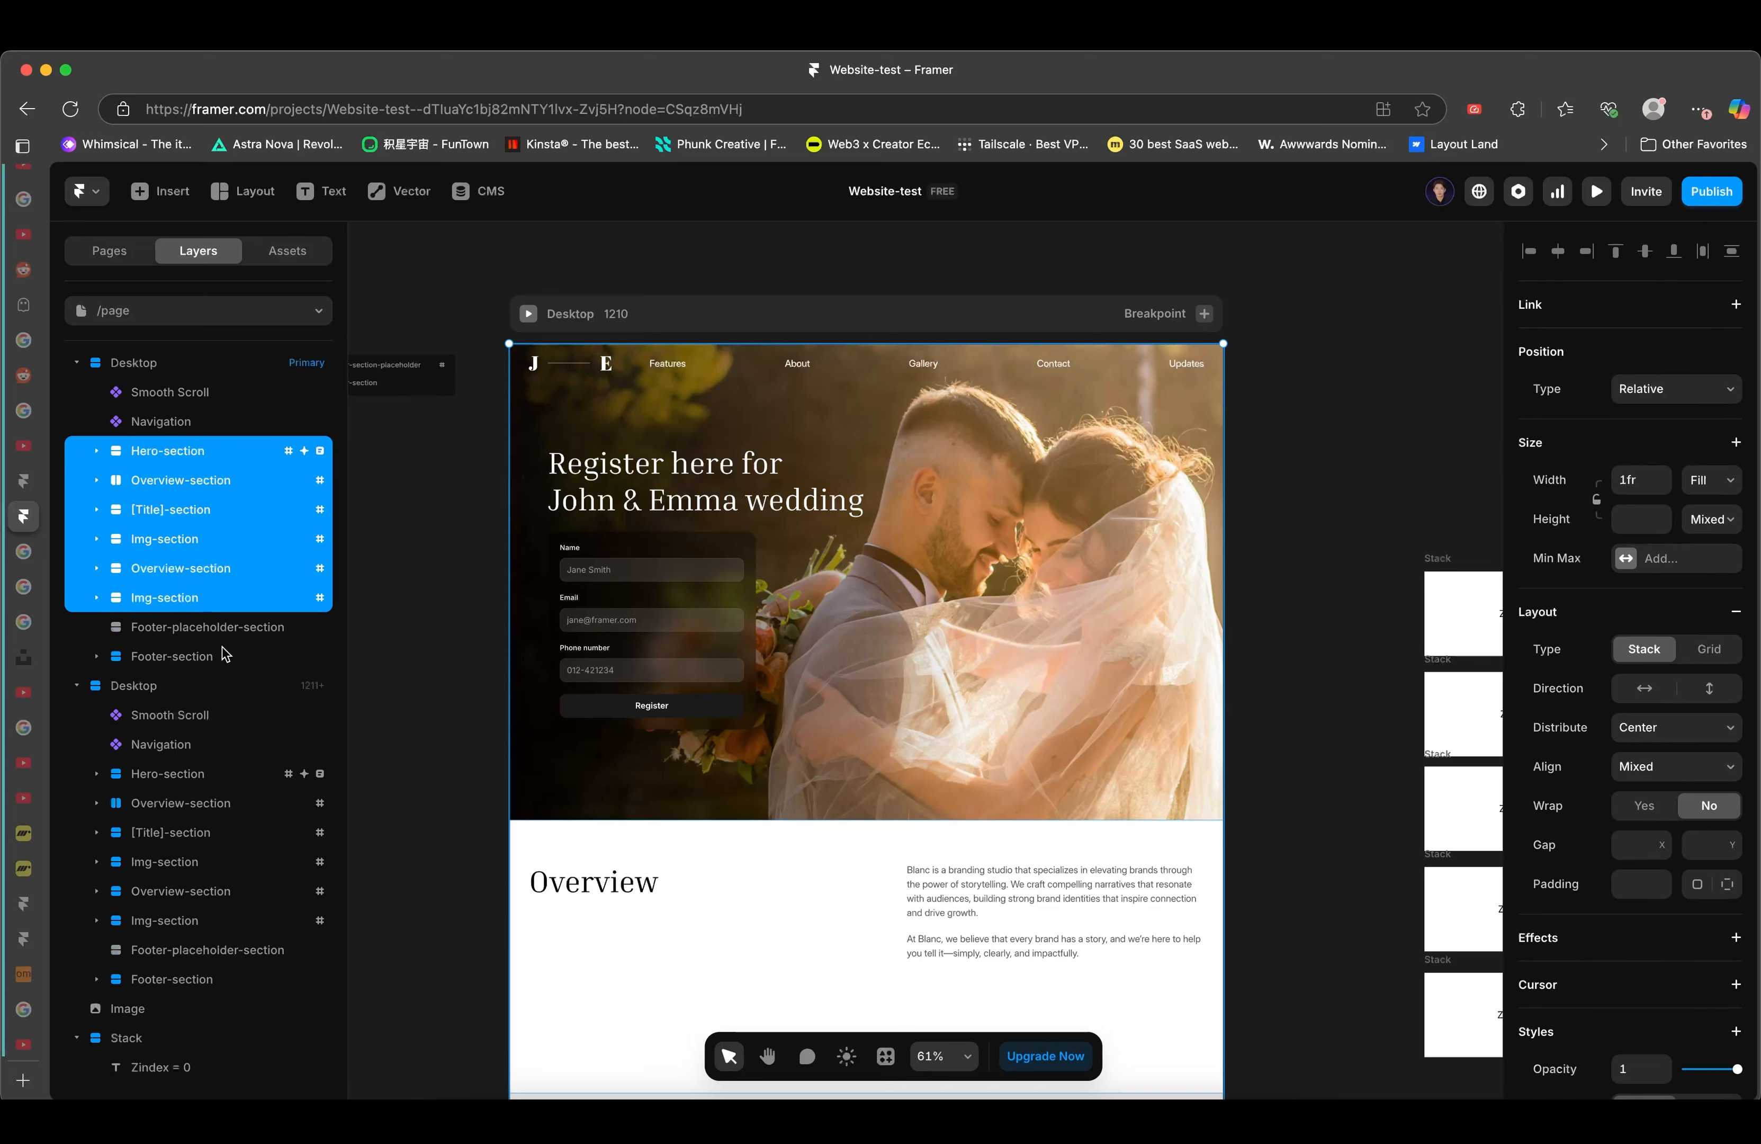
- Compare the settings of the primary Desktop's content sections with those of the Footer-placeholder-section and Footer-section
{"action": "left_click", "coordinate": [216, 629]}
{"action": "left_click", "coordinate": [204, 598]}
{"action": "left_click", "coordinate": [177, 456], "text": "shift"}
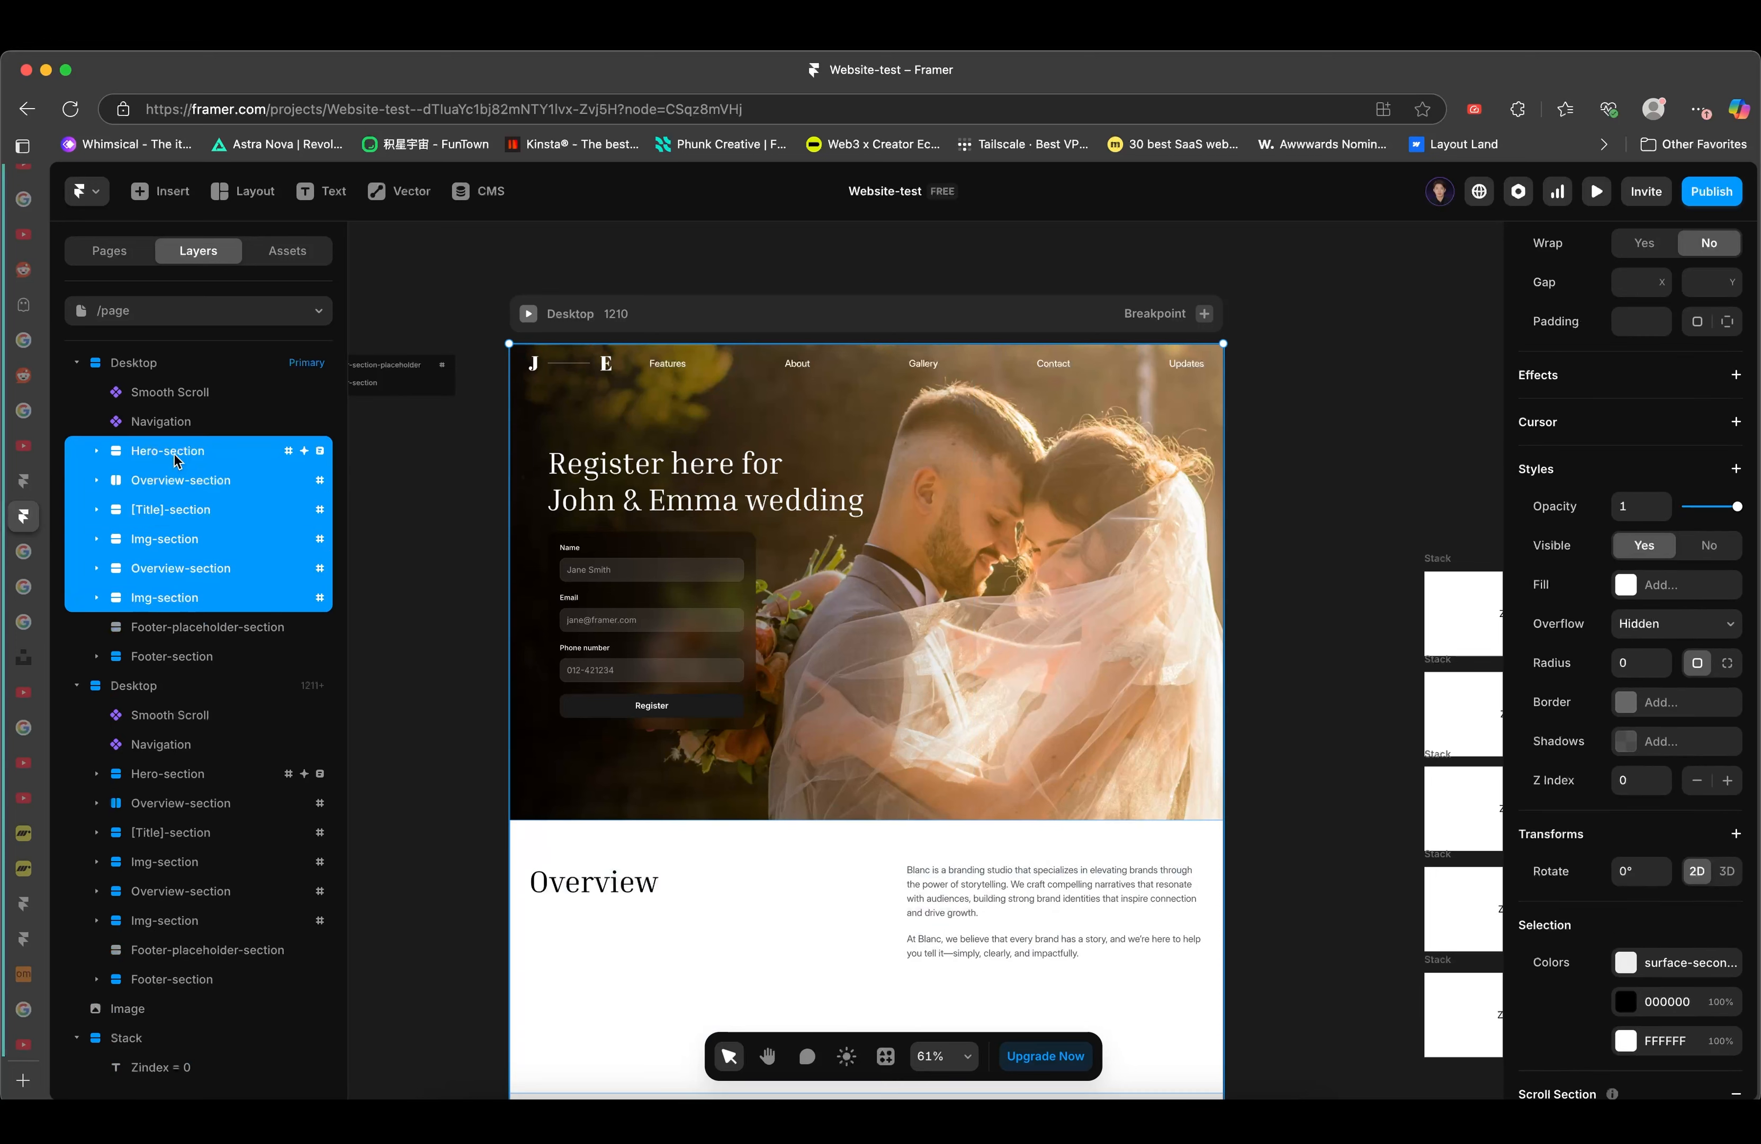
{"action": "left_click", "coordinate": [210, 629]}
{"action": "left_click", "coordinate": [171, 610]}
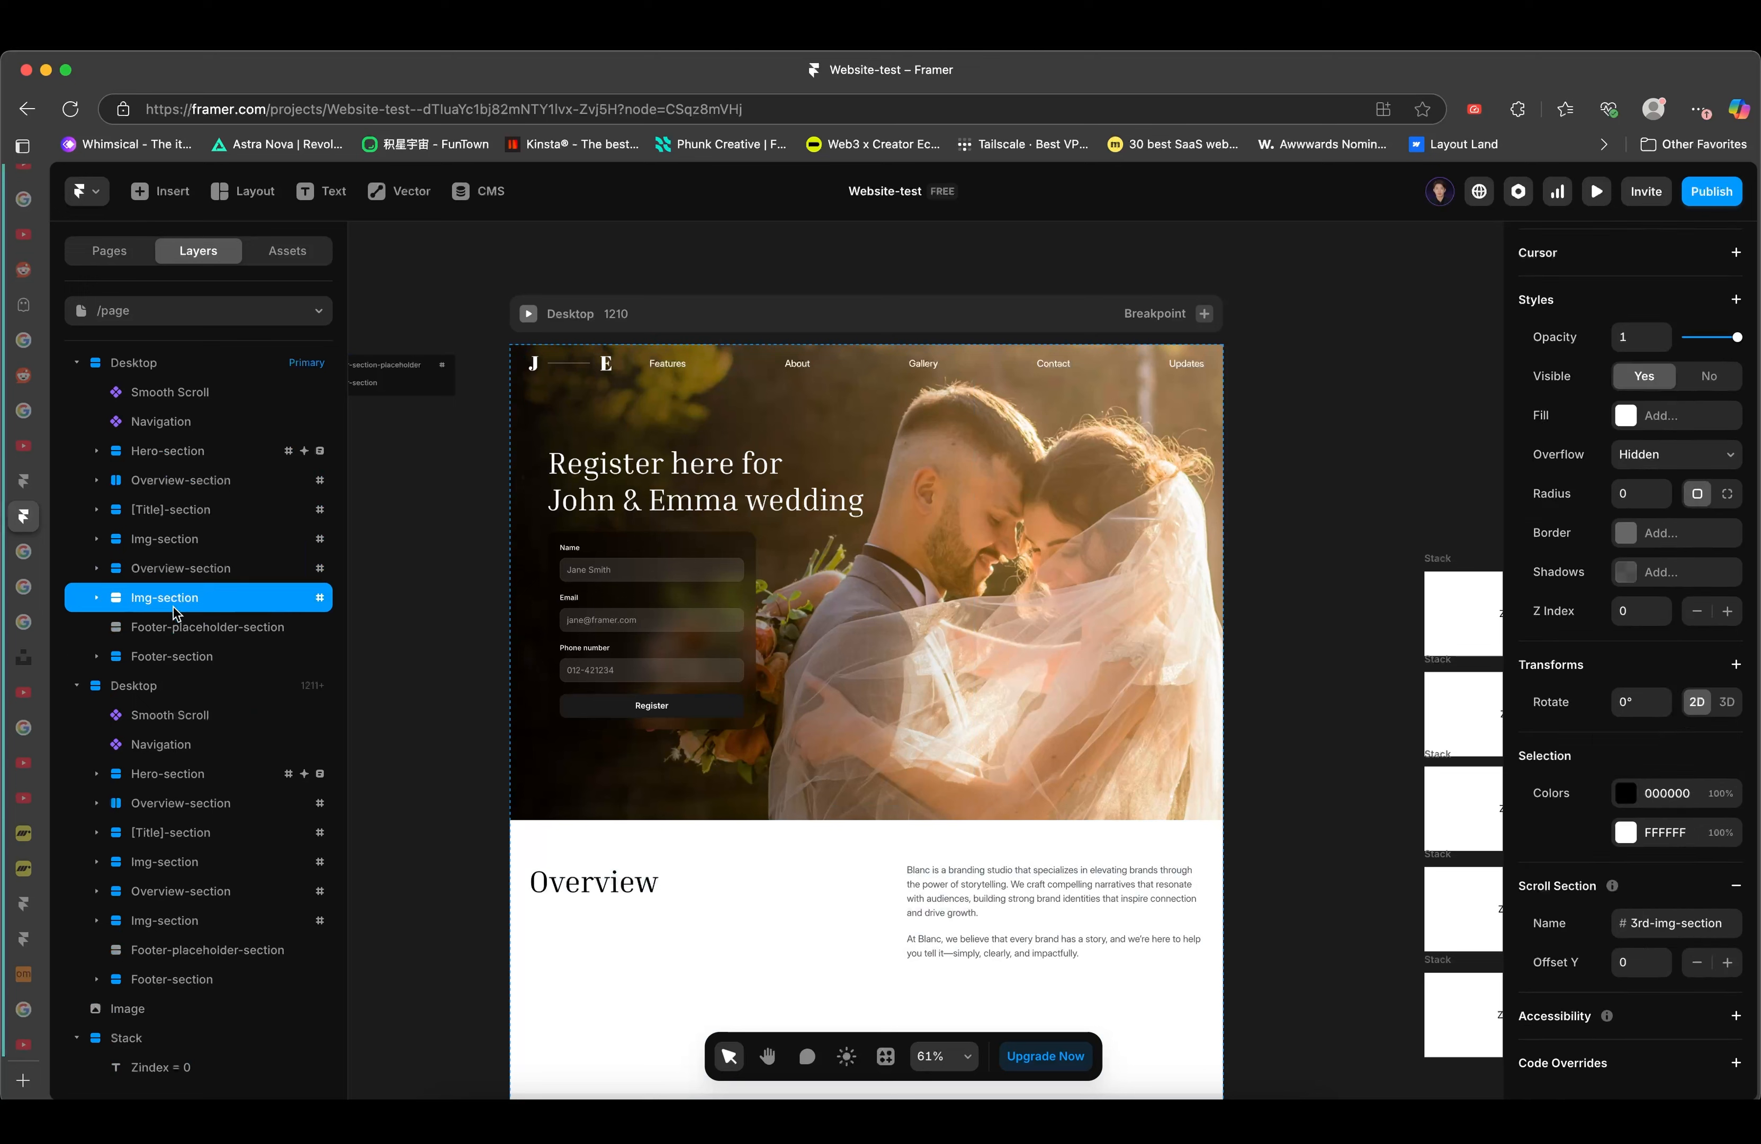
{"action": "left_click", "coordinate": [178, 633]}
{"action": "left_click", "coordinate": [179, 653], "text": "shift"}
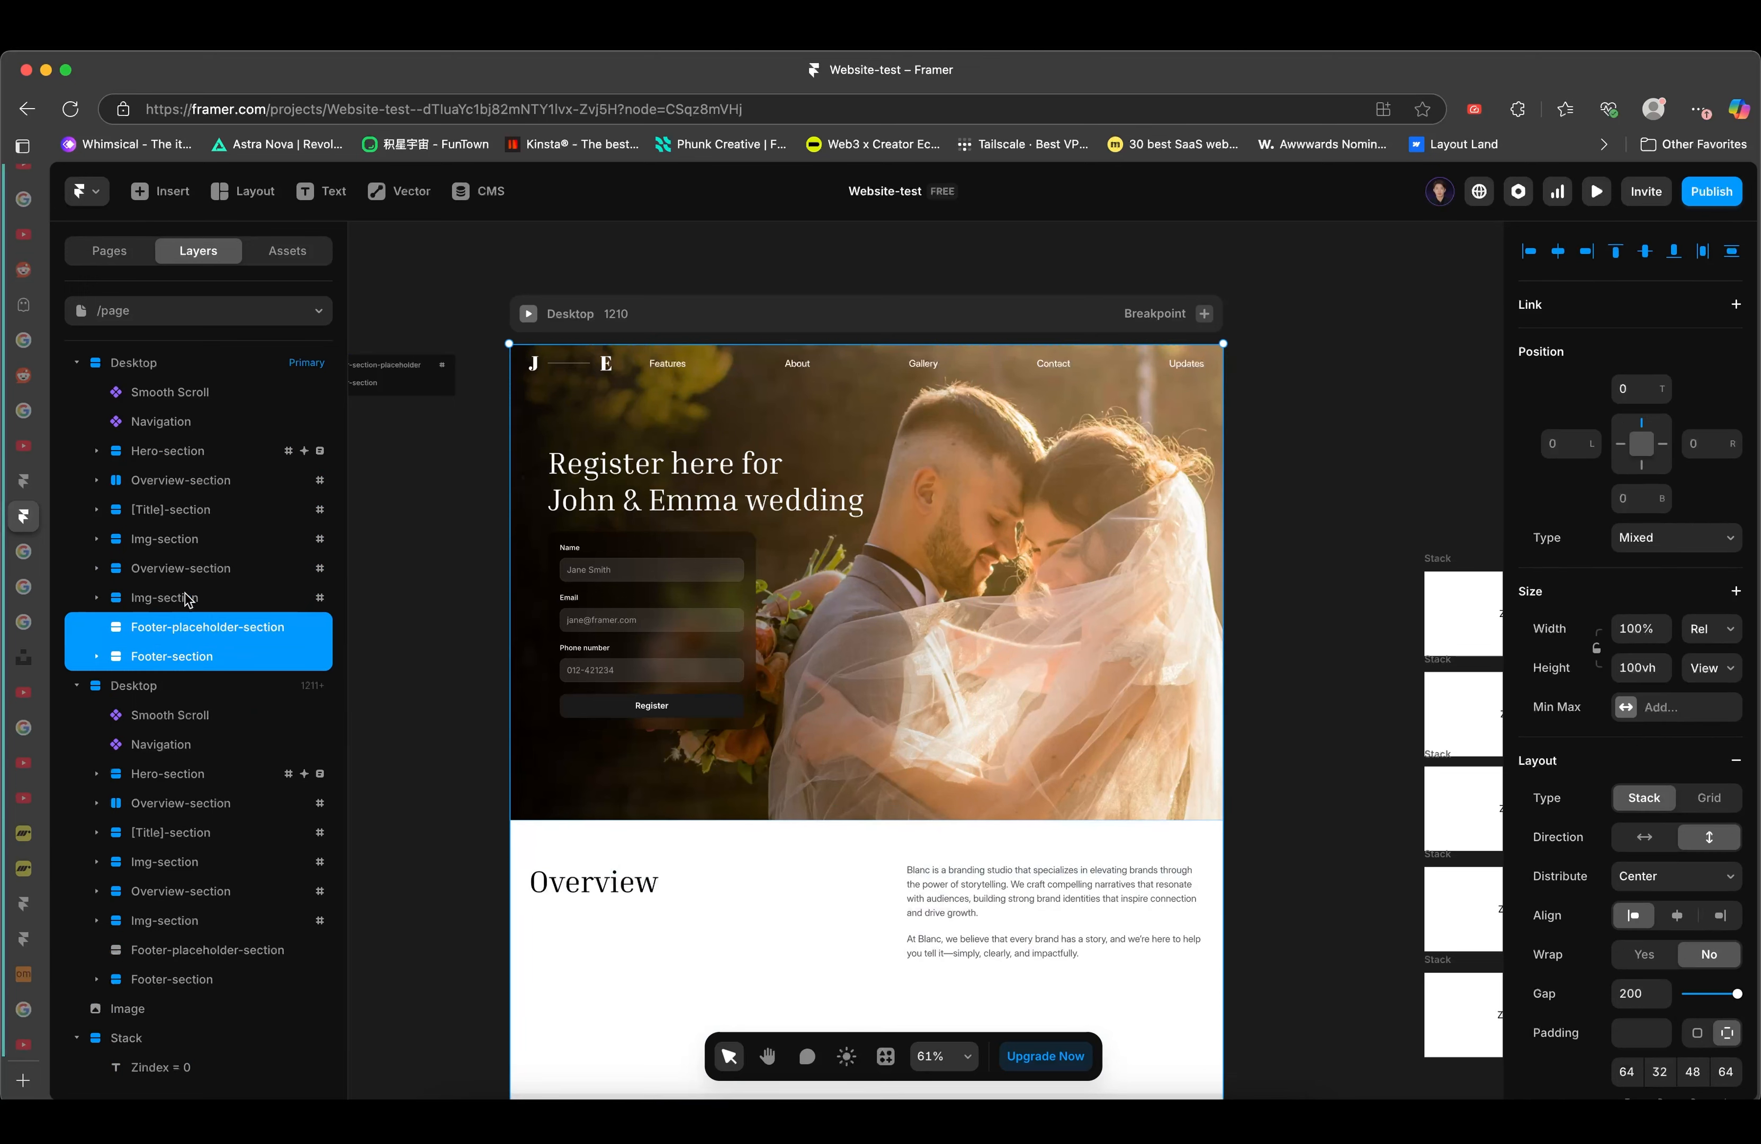
- Select the primary Desktop's sections from Hero-section through the last Img-section and set their Z Index to 2
{"action": "left_click", "coordinate": [184, 598]}
{"action": "left_click", "coordinate": [171, 454], "text": "shift"}
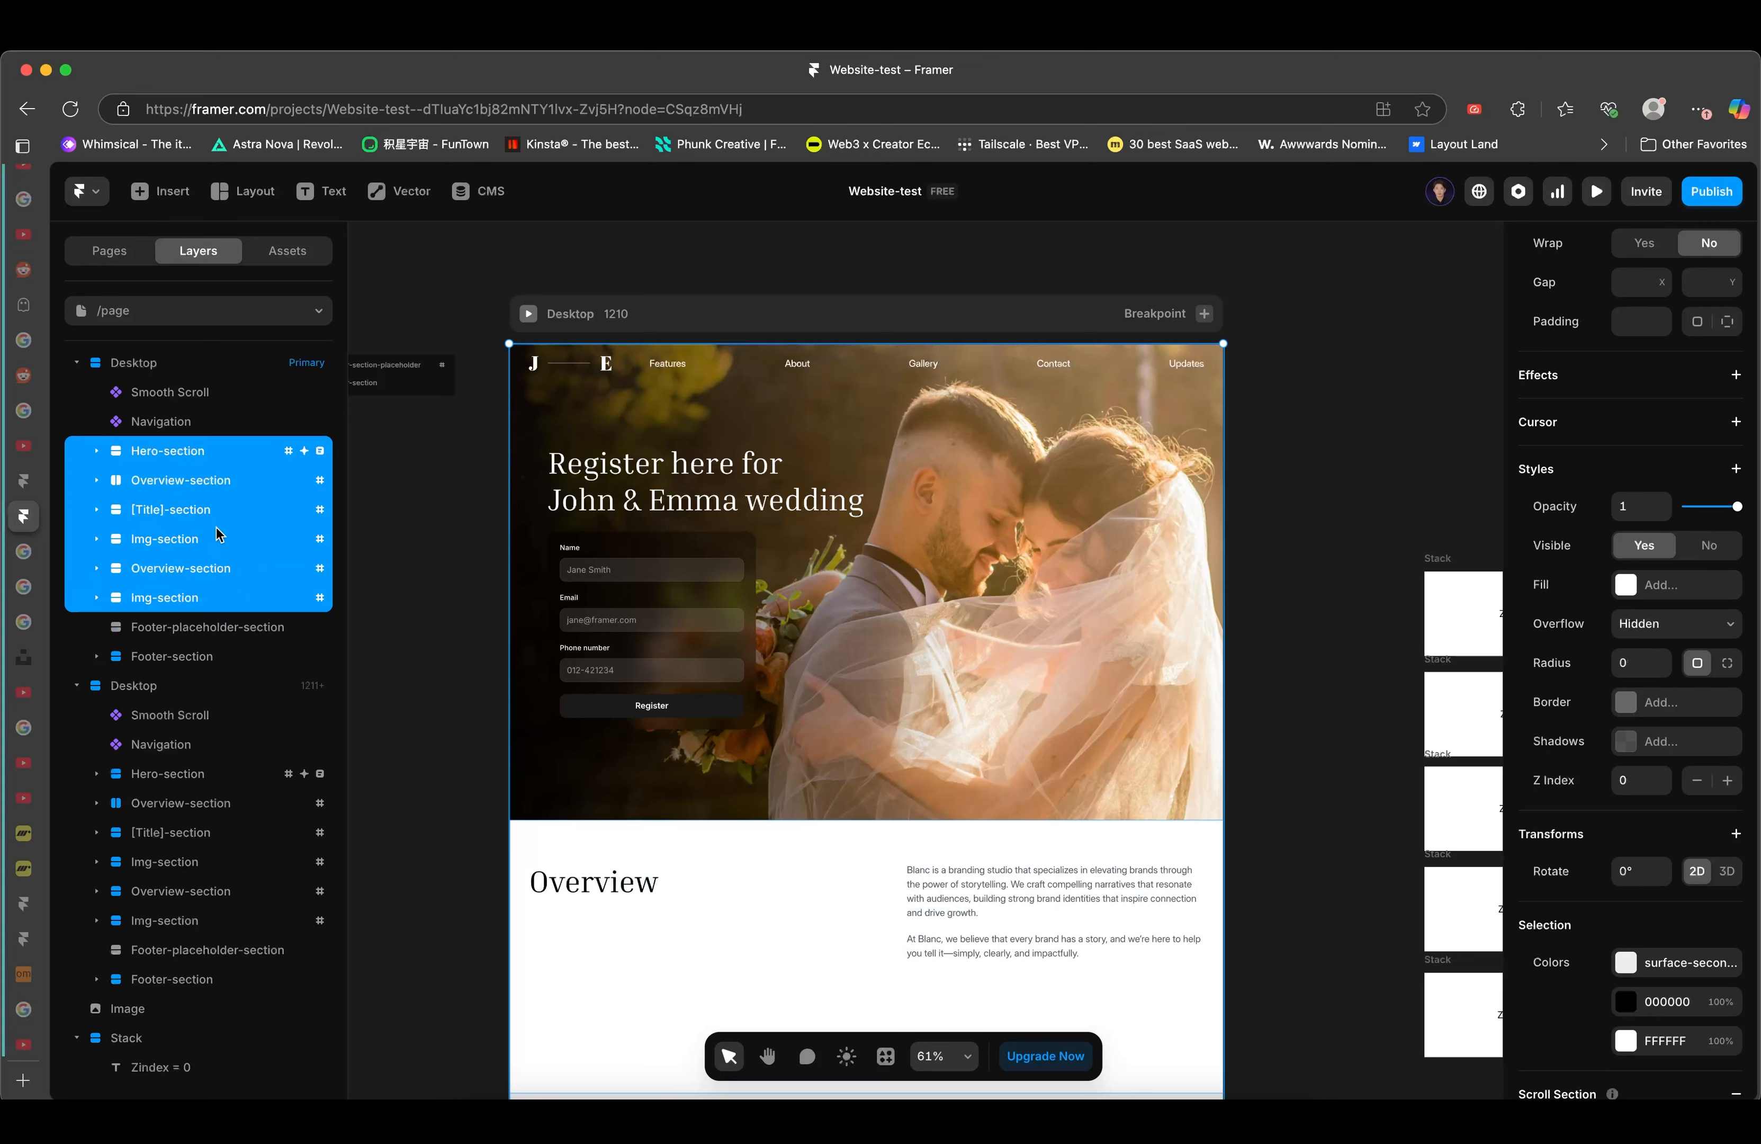
{"action": "scroll", "coordinate": [1714, 765], "scroll_direction": "down", "scroll_amount": 2}
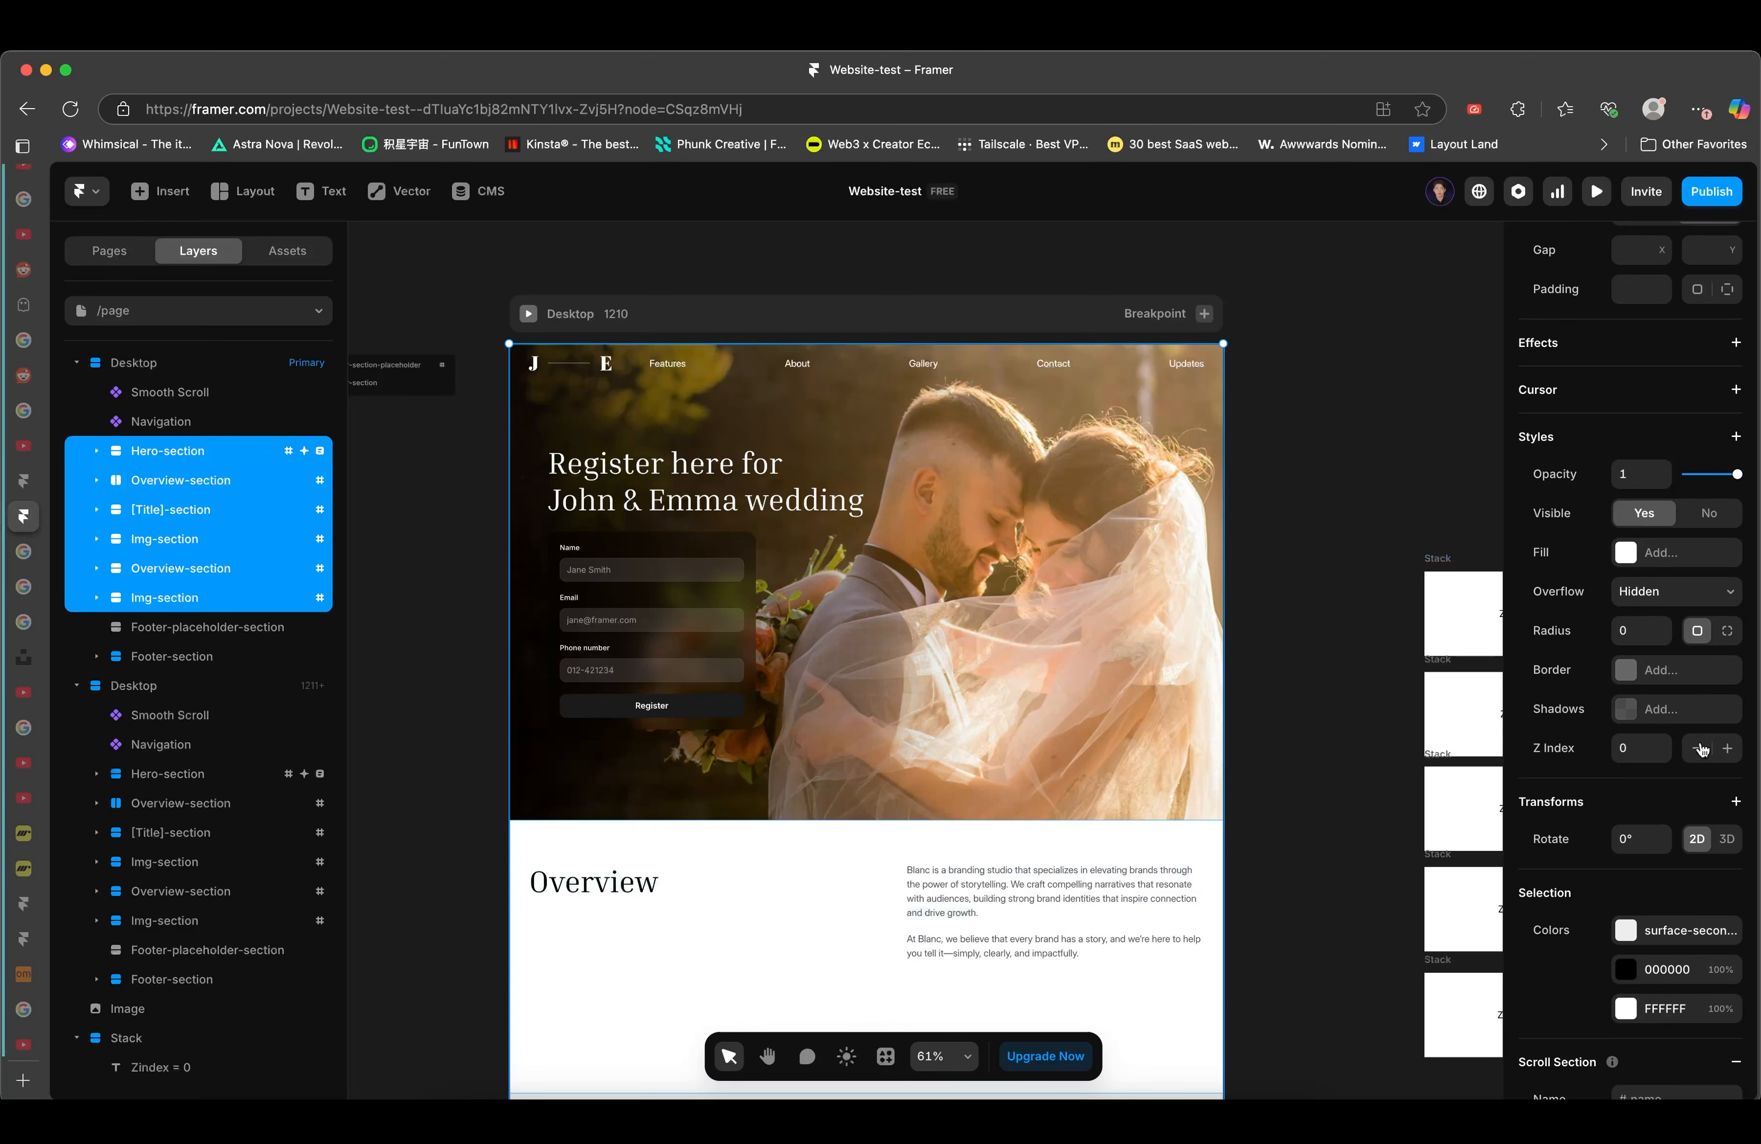
{"action": "left_click", "coordinate": [1734, 438]}
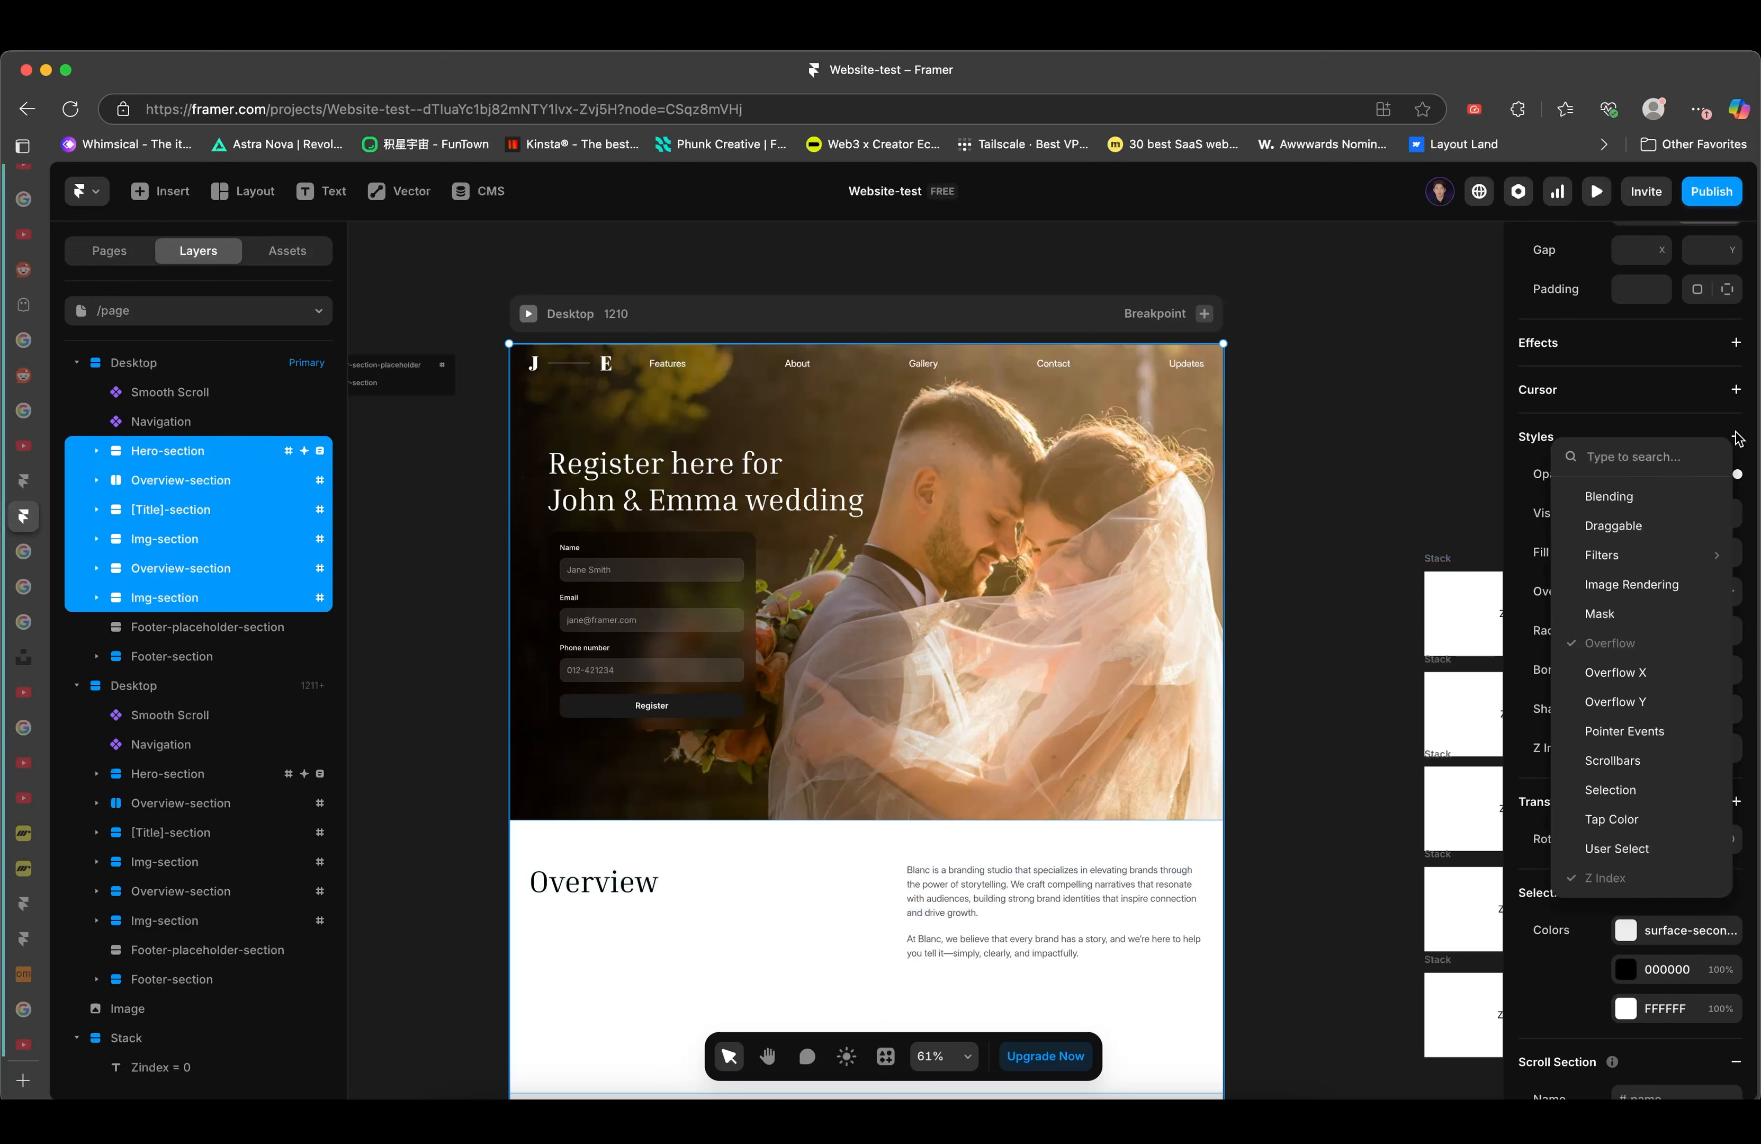
{"action": "left_click", "coordinate": [1738, 439]}
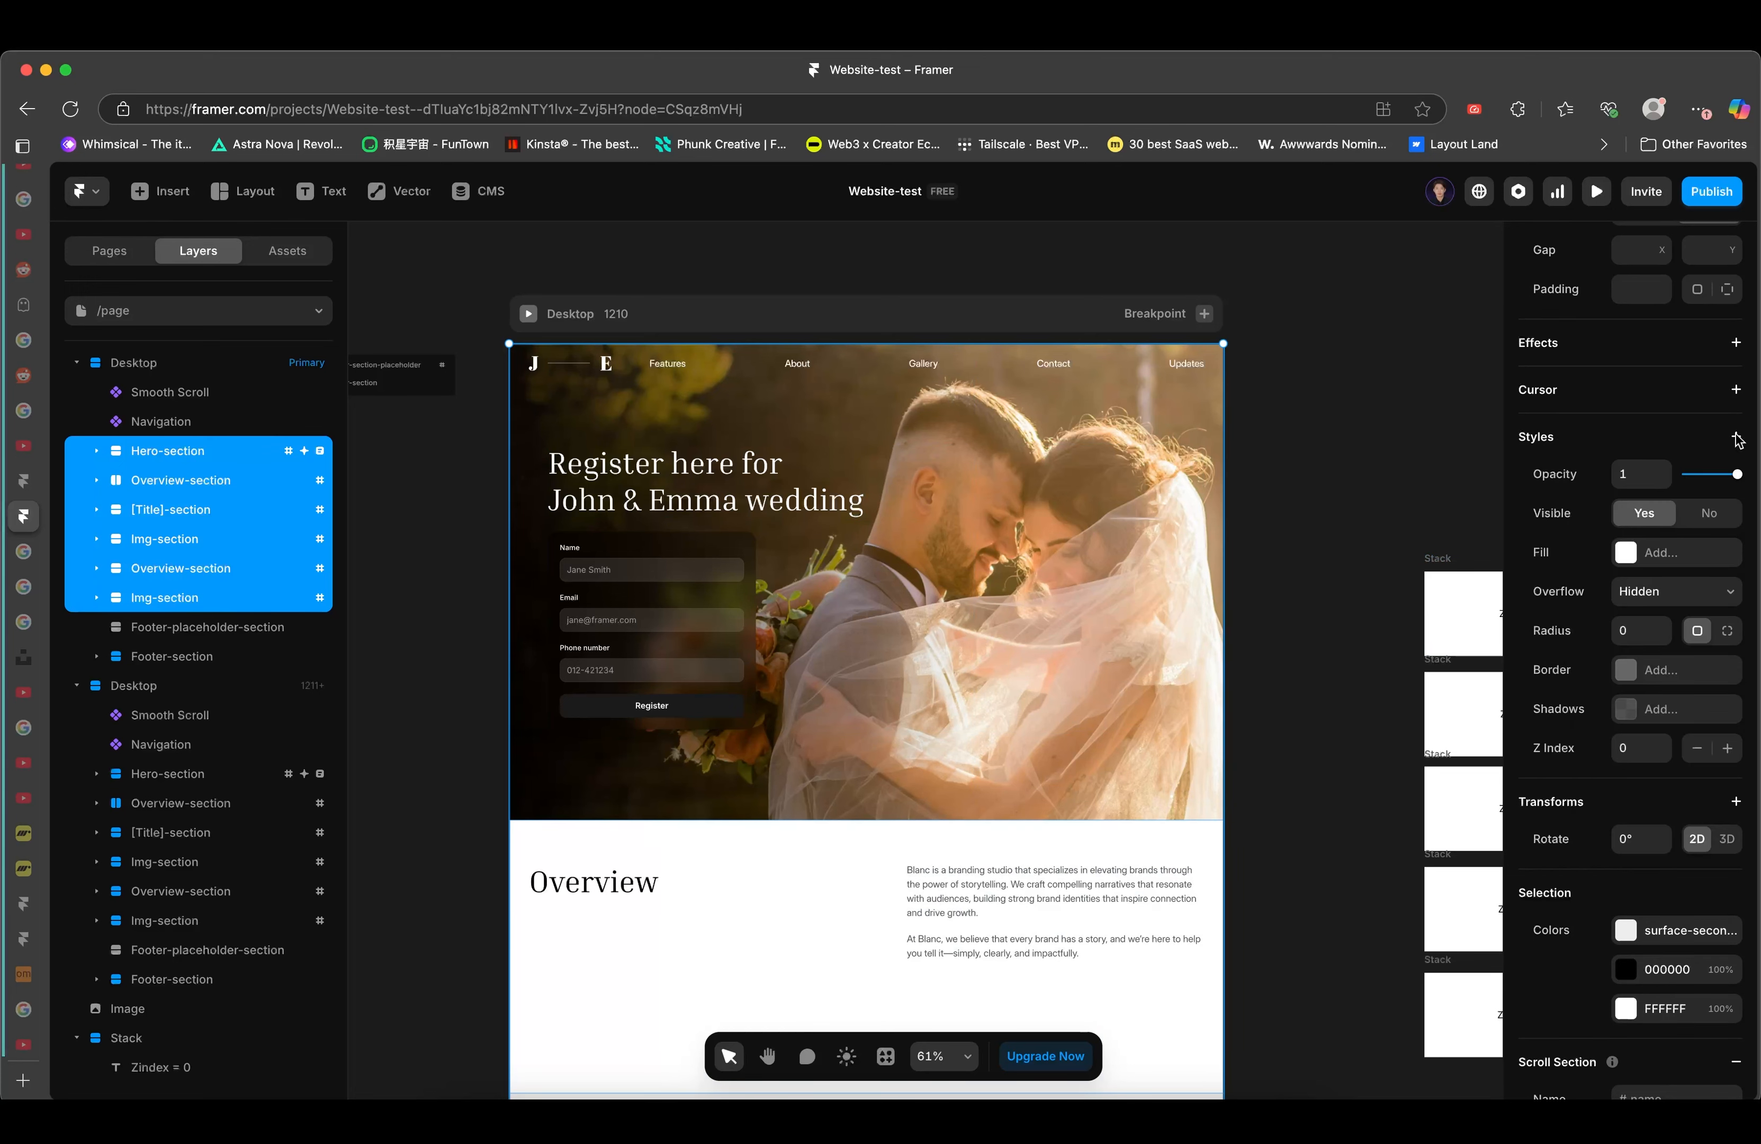
{"action": "left_click", "coordinate": [1736, 438]}
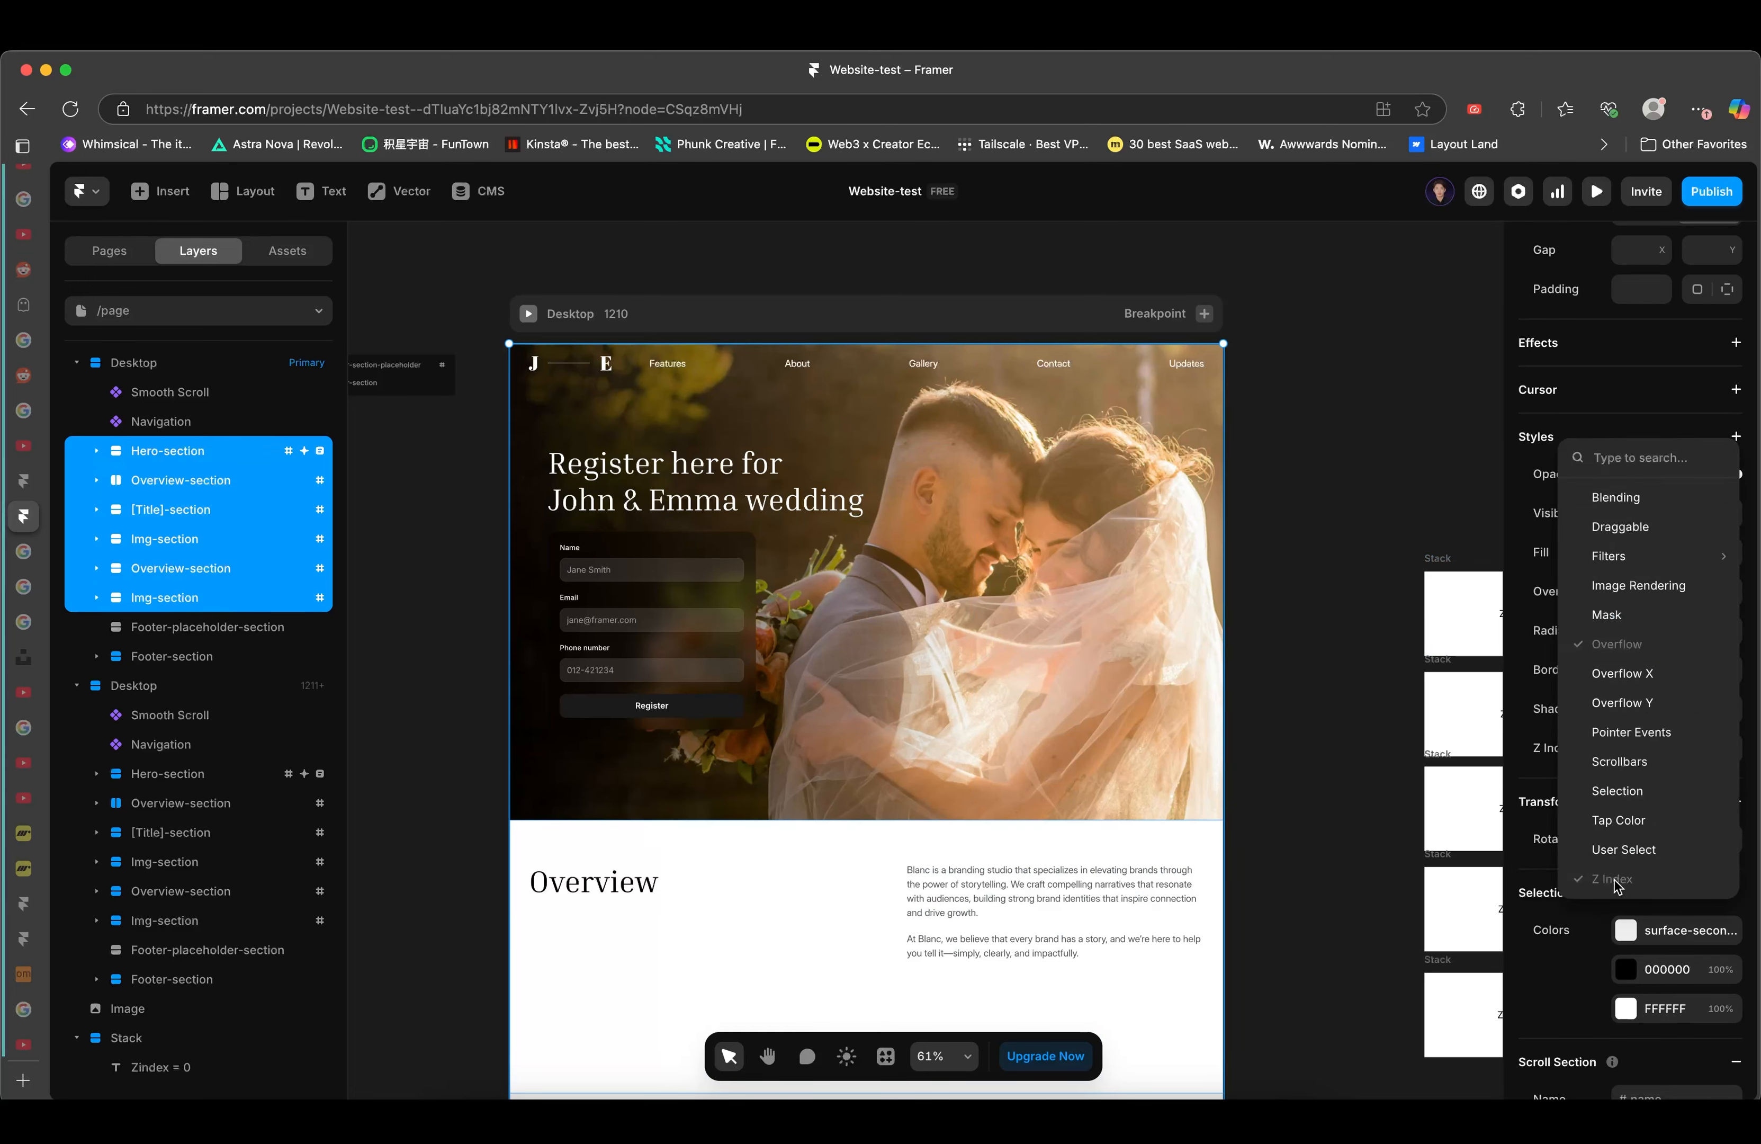
{"action": "left_click", "coordinate": [1538, 530]}
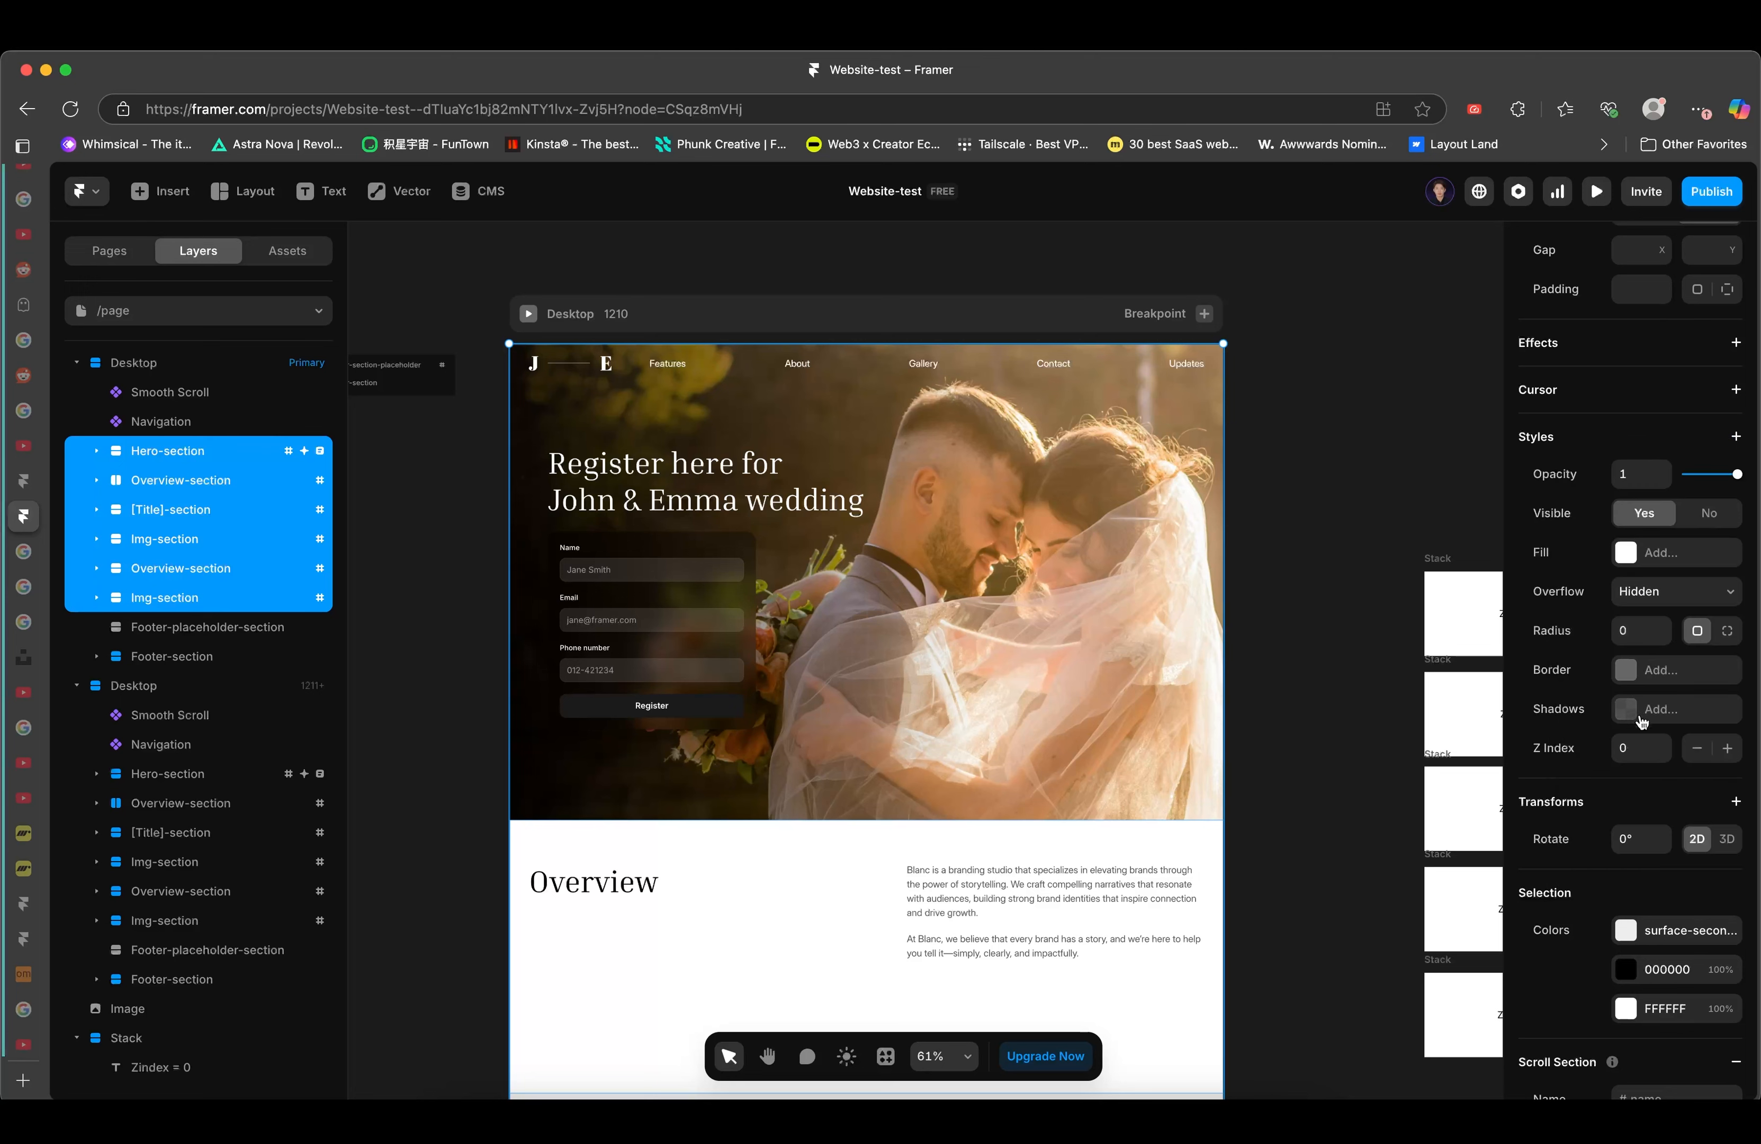
{"action": "left_click", "coordinate": [1726, 748]}
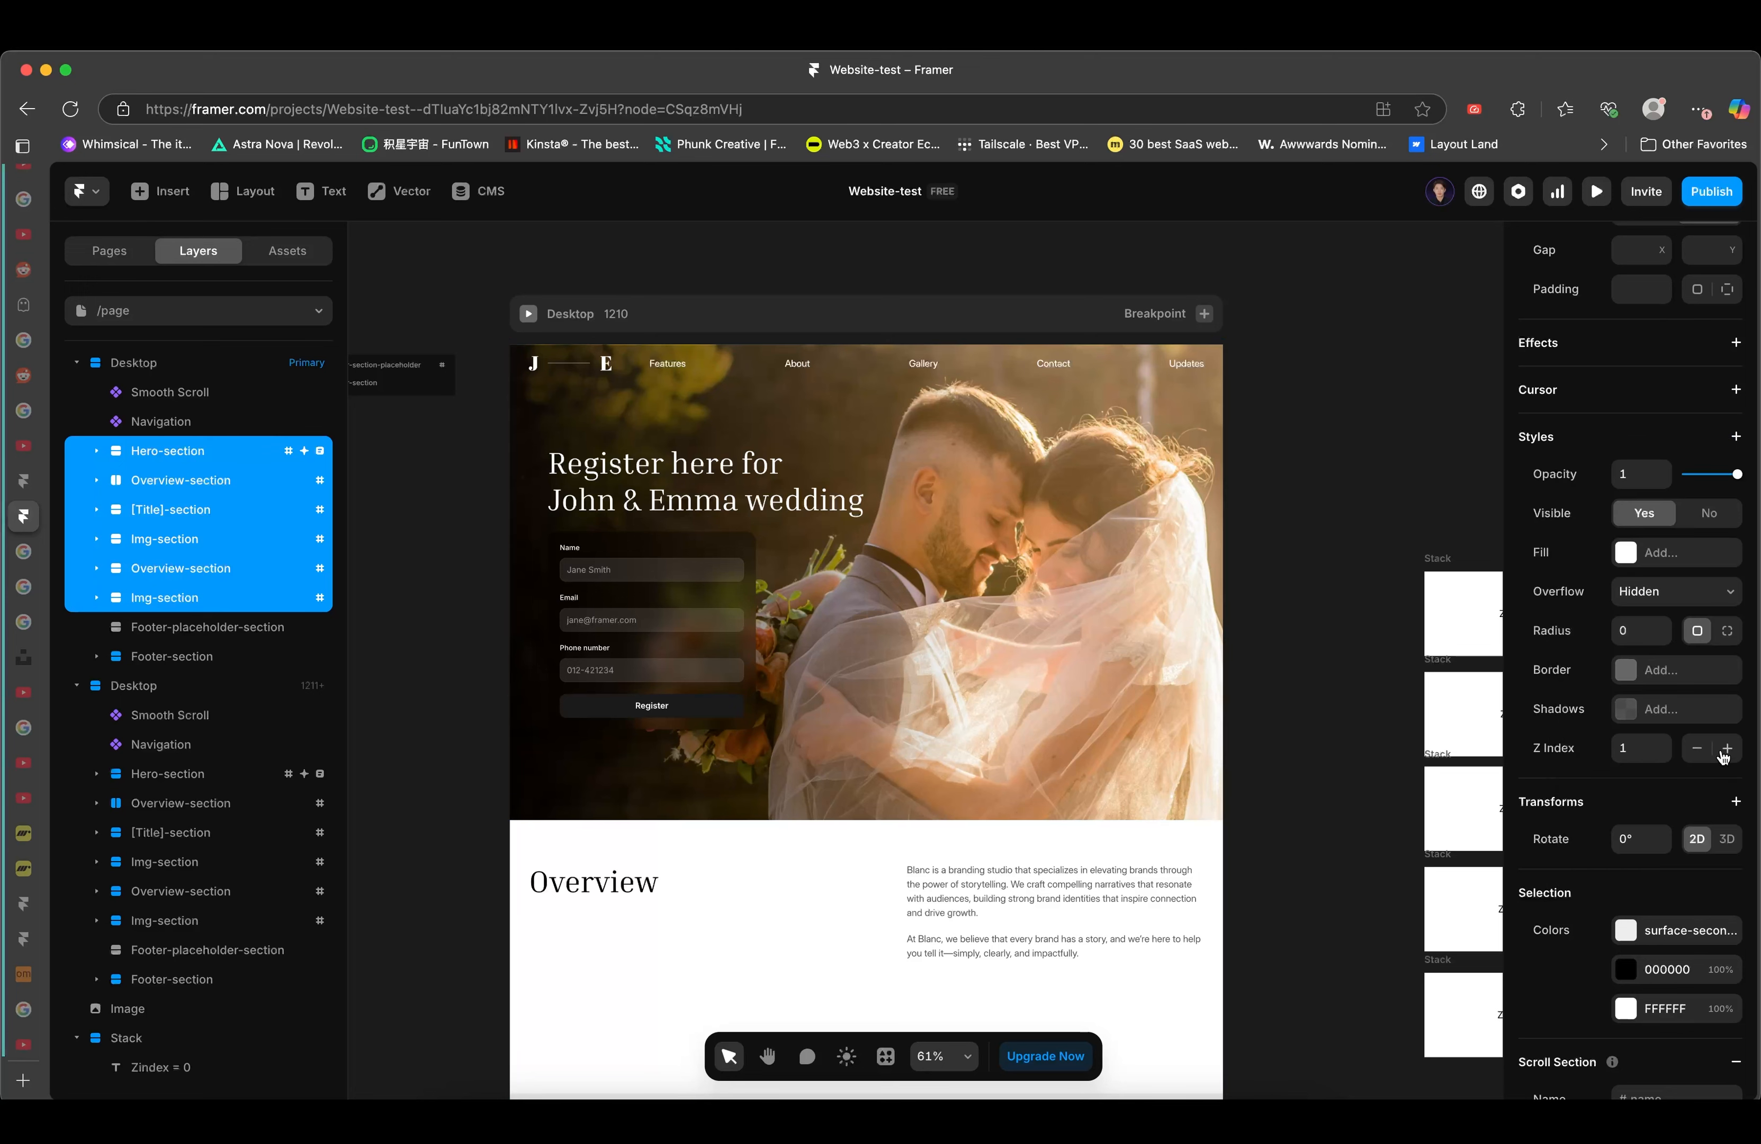
{"action": "left_click", "coordinate": [1726, 747]}
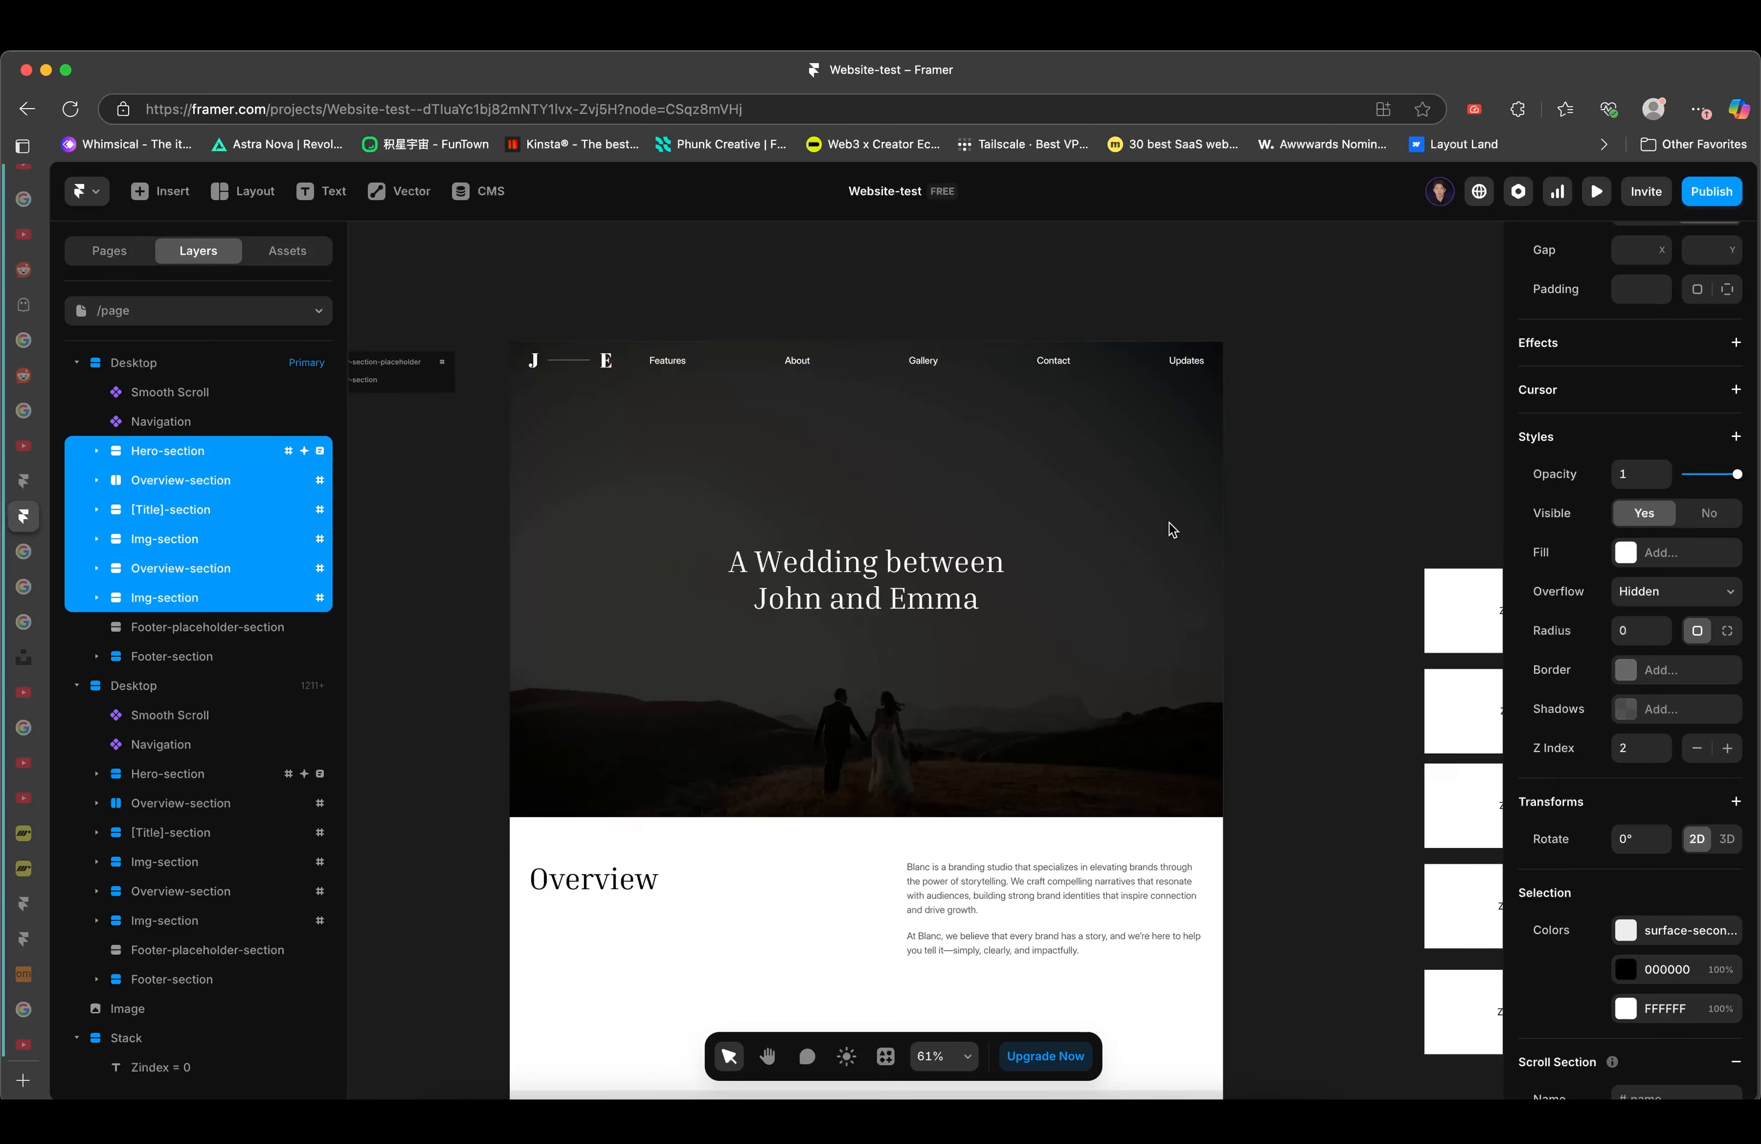
- Look over the primary Desktop's sections on the canvas and inspect the placement and settings of its Footer-section
{"action": "scroll", "coordinate": [1253, 847], "scroll_direction": "down", "scroll_amount": 1}
{"action": "scroll", "coordinate": [895, 649], "scroll_direction": "down", "scroll_amount": 15}
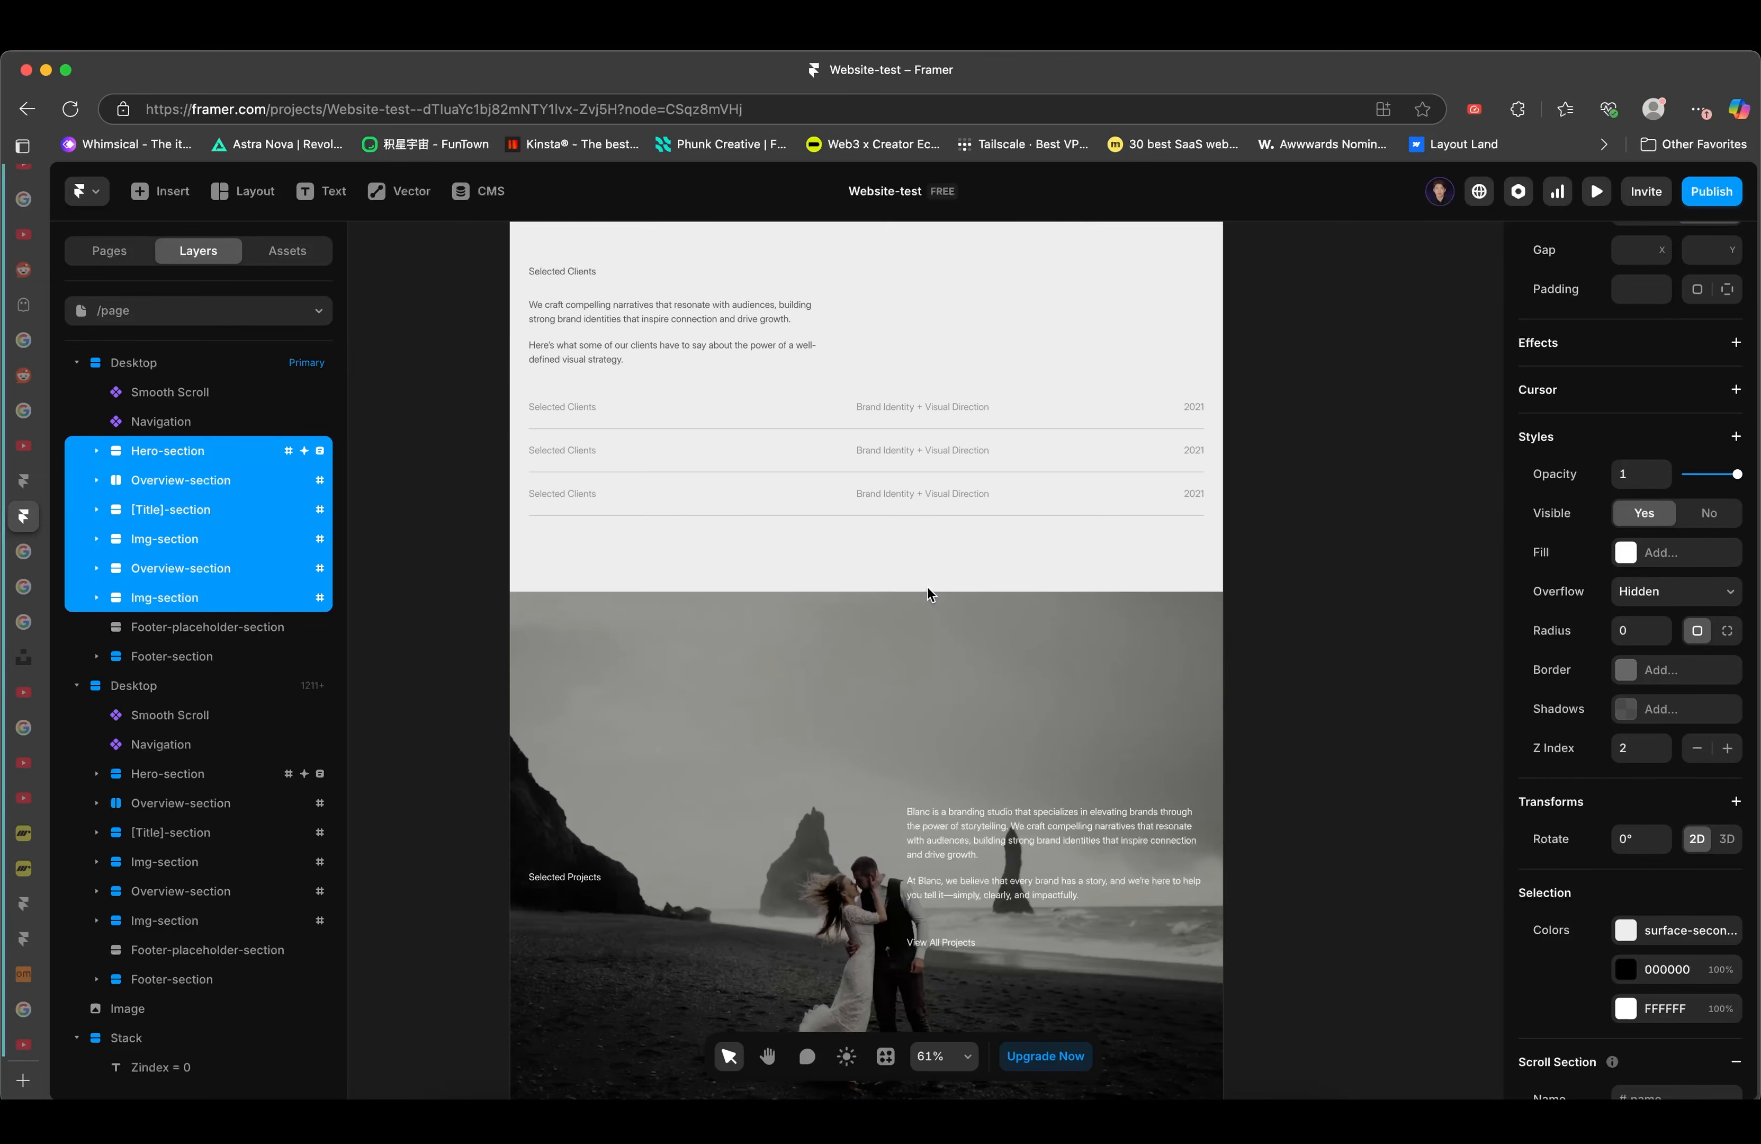
{"action": "scroll", "coordinate": [1196, 535], "scroll_direction": "up", "scroll_amount": 8}
{"action": "scroll", "coordinate": [1049, 563], "scroll_direction": "up", "scroll_amount": 10}
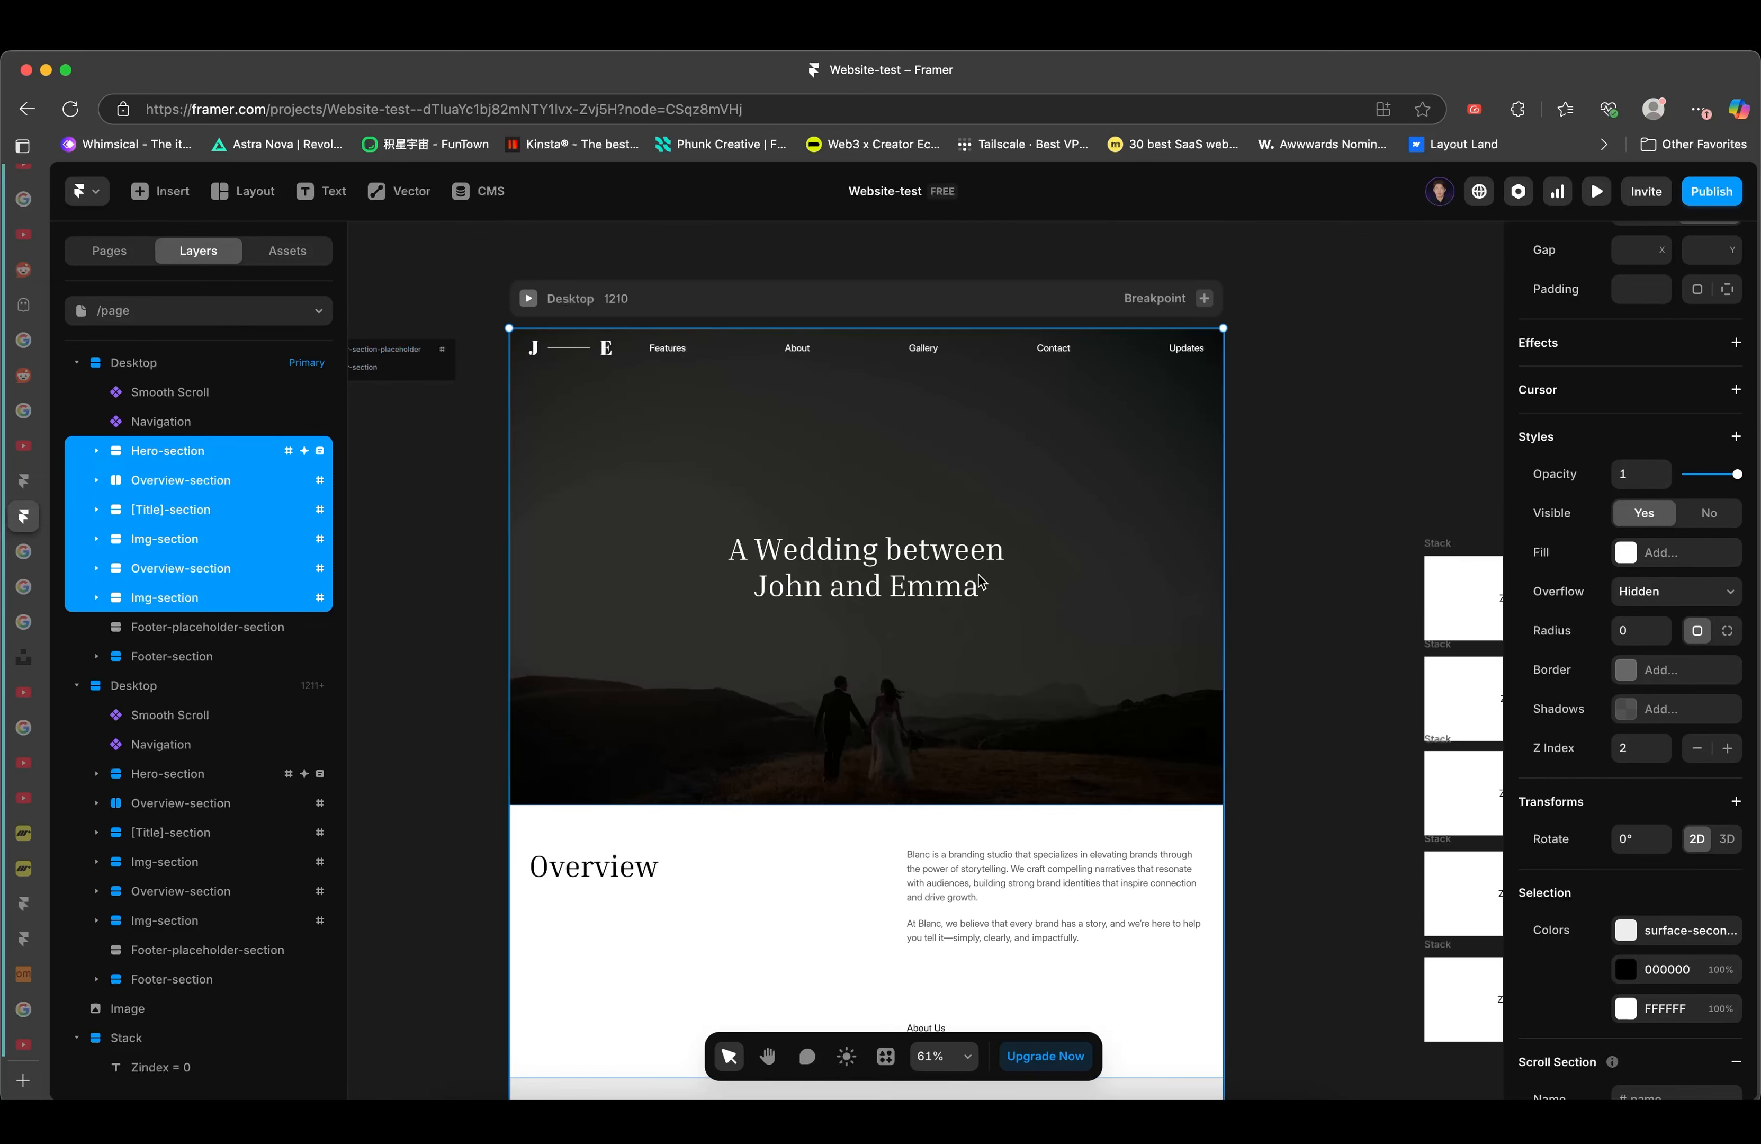
{"action": "scroll", "coordinate": [978, 594], "scroll_direction": "down", "scroll_amount": 3}
{"action": "scroll", "coordinate": [1317, 492], "scroll_direction": "up", "scroll_amount": 3}
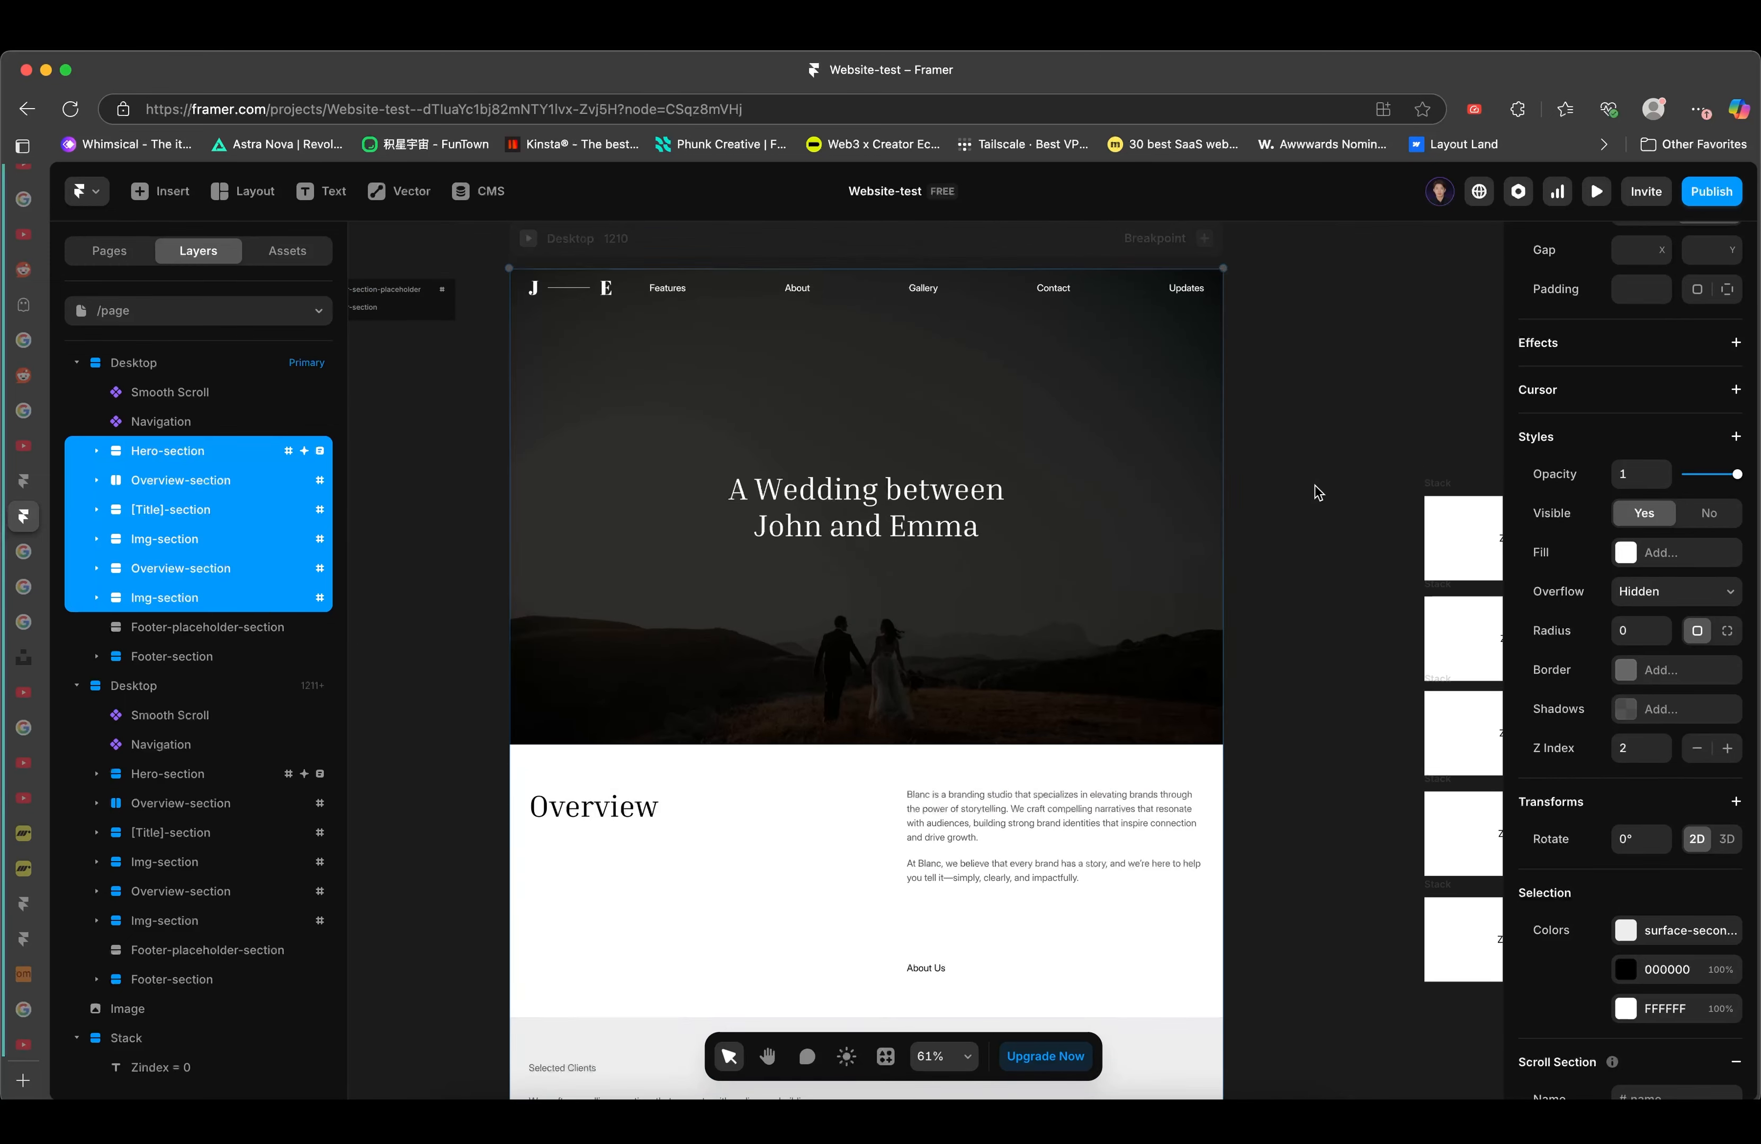
{"action": "left_click", "coordinate": [1317, 492]}
{"action": "scroll", "coordinate": [608, 301], "scroll_direction": "up", "scroll_amount": 1}
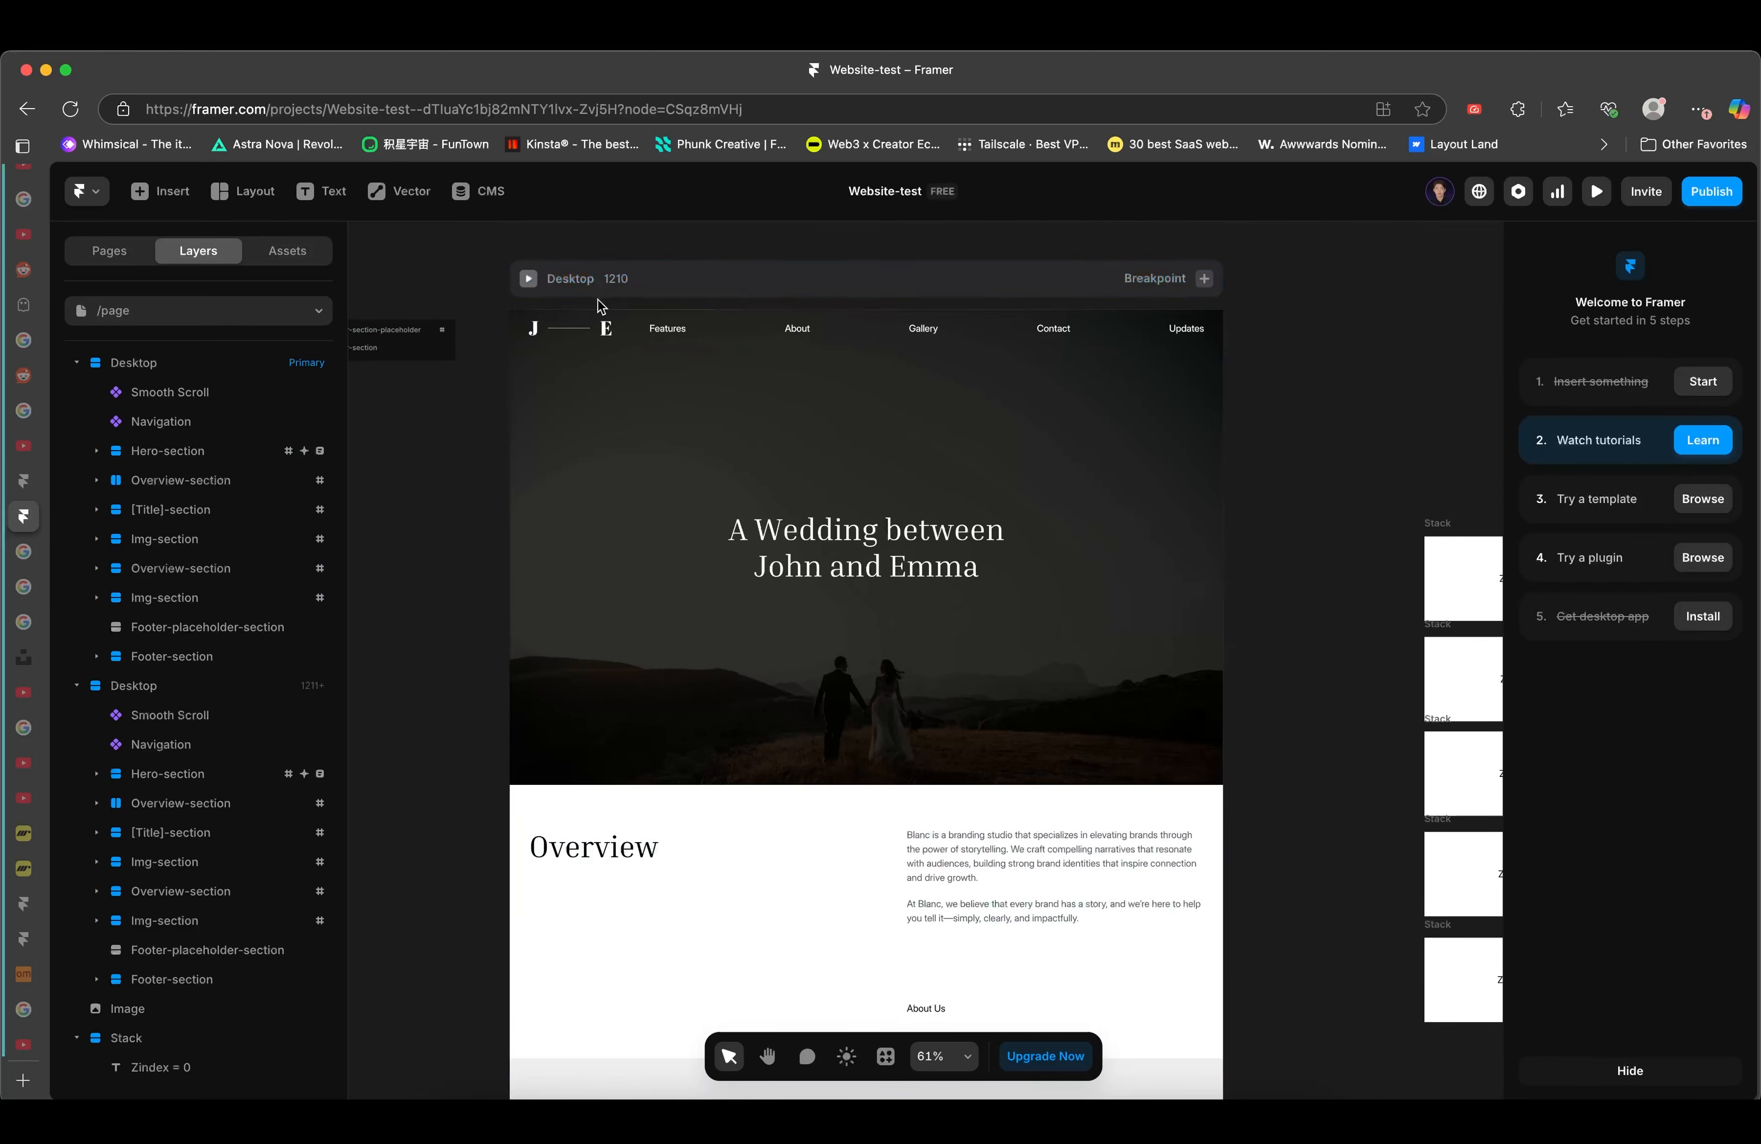
{"action": "left_click", "coordinate": [602, 286]}
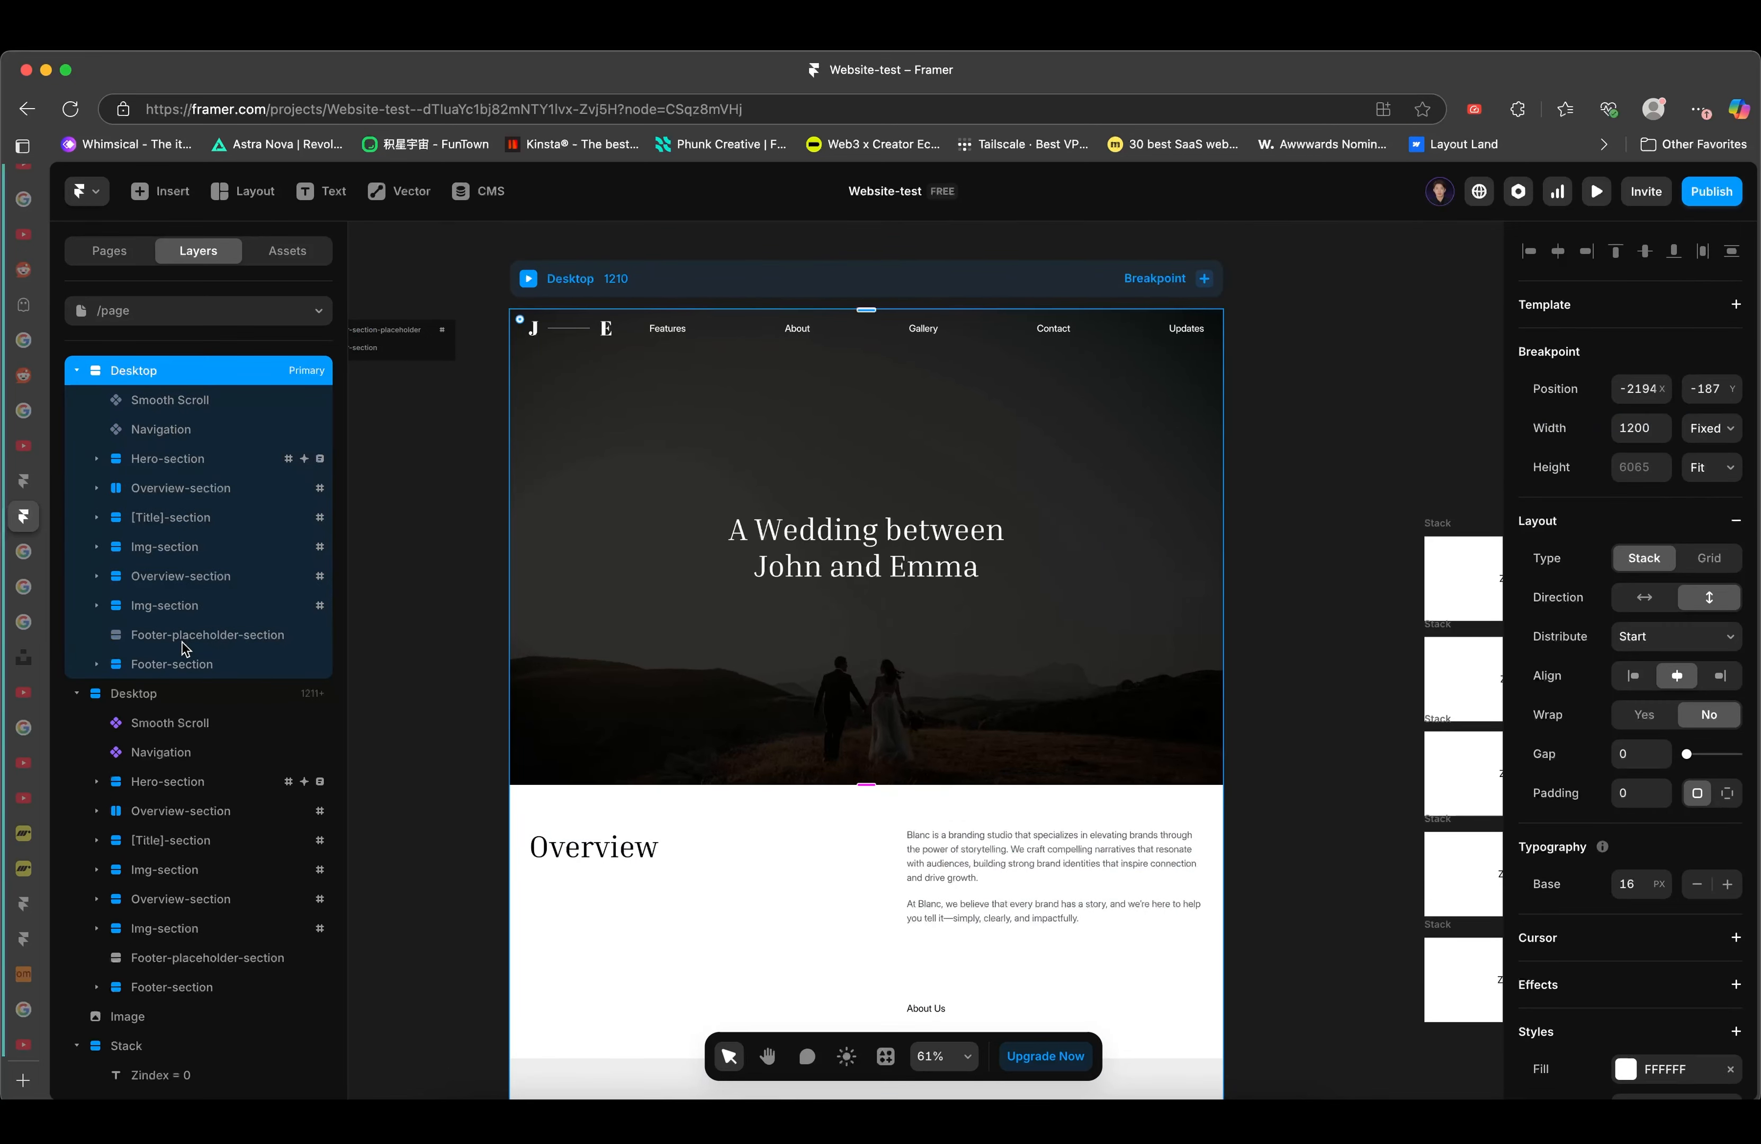
{"action": "left_click", "coordinate": [197, 665]}
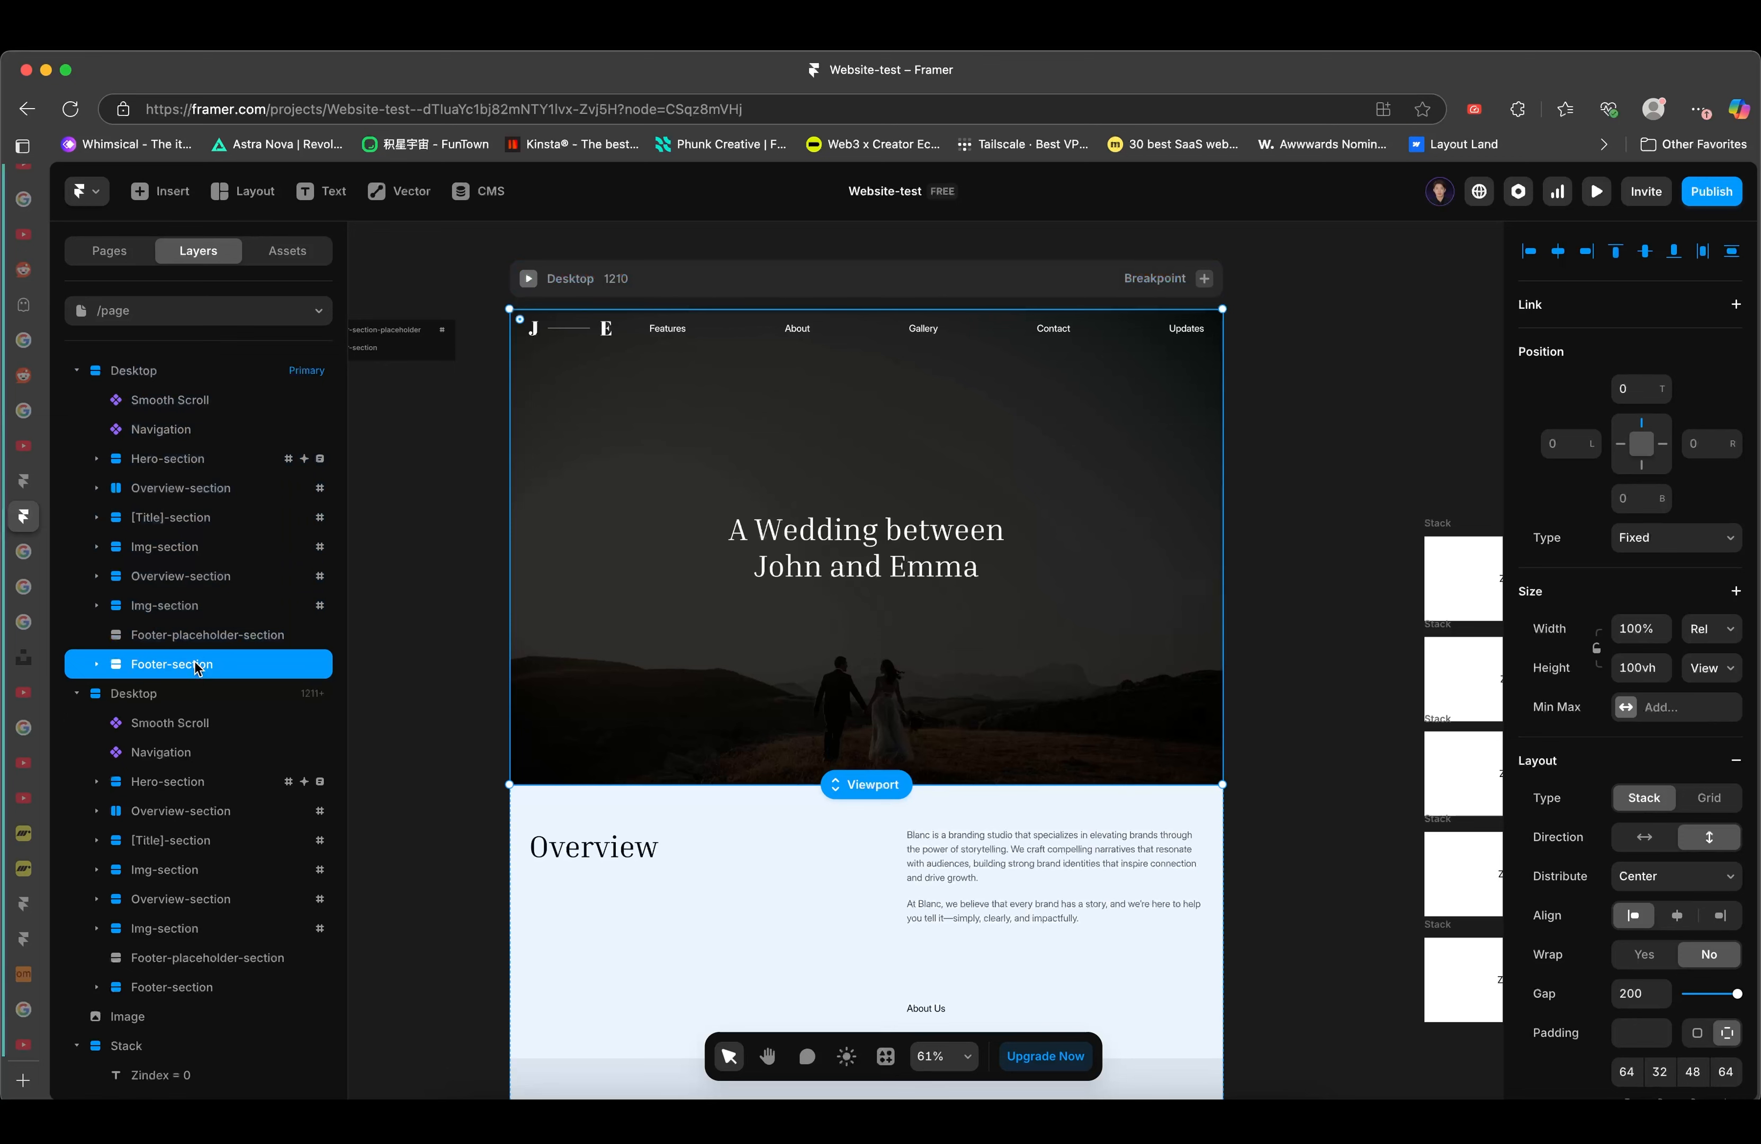
{"action": "scroll", "coordinate": [876, 653], "scroll_direction": "down", "scroll_amount": 5}
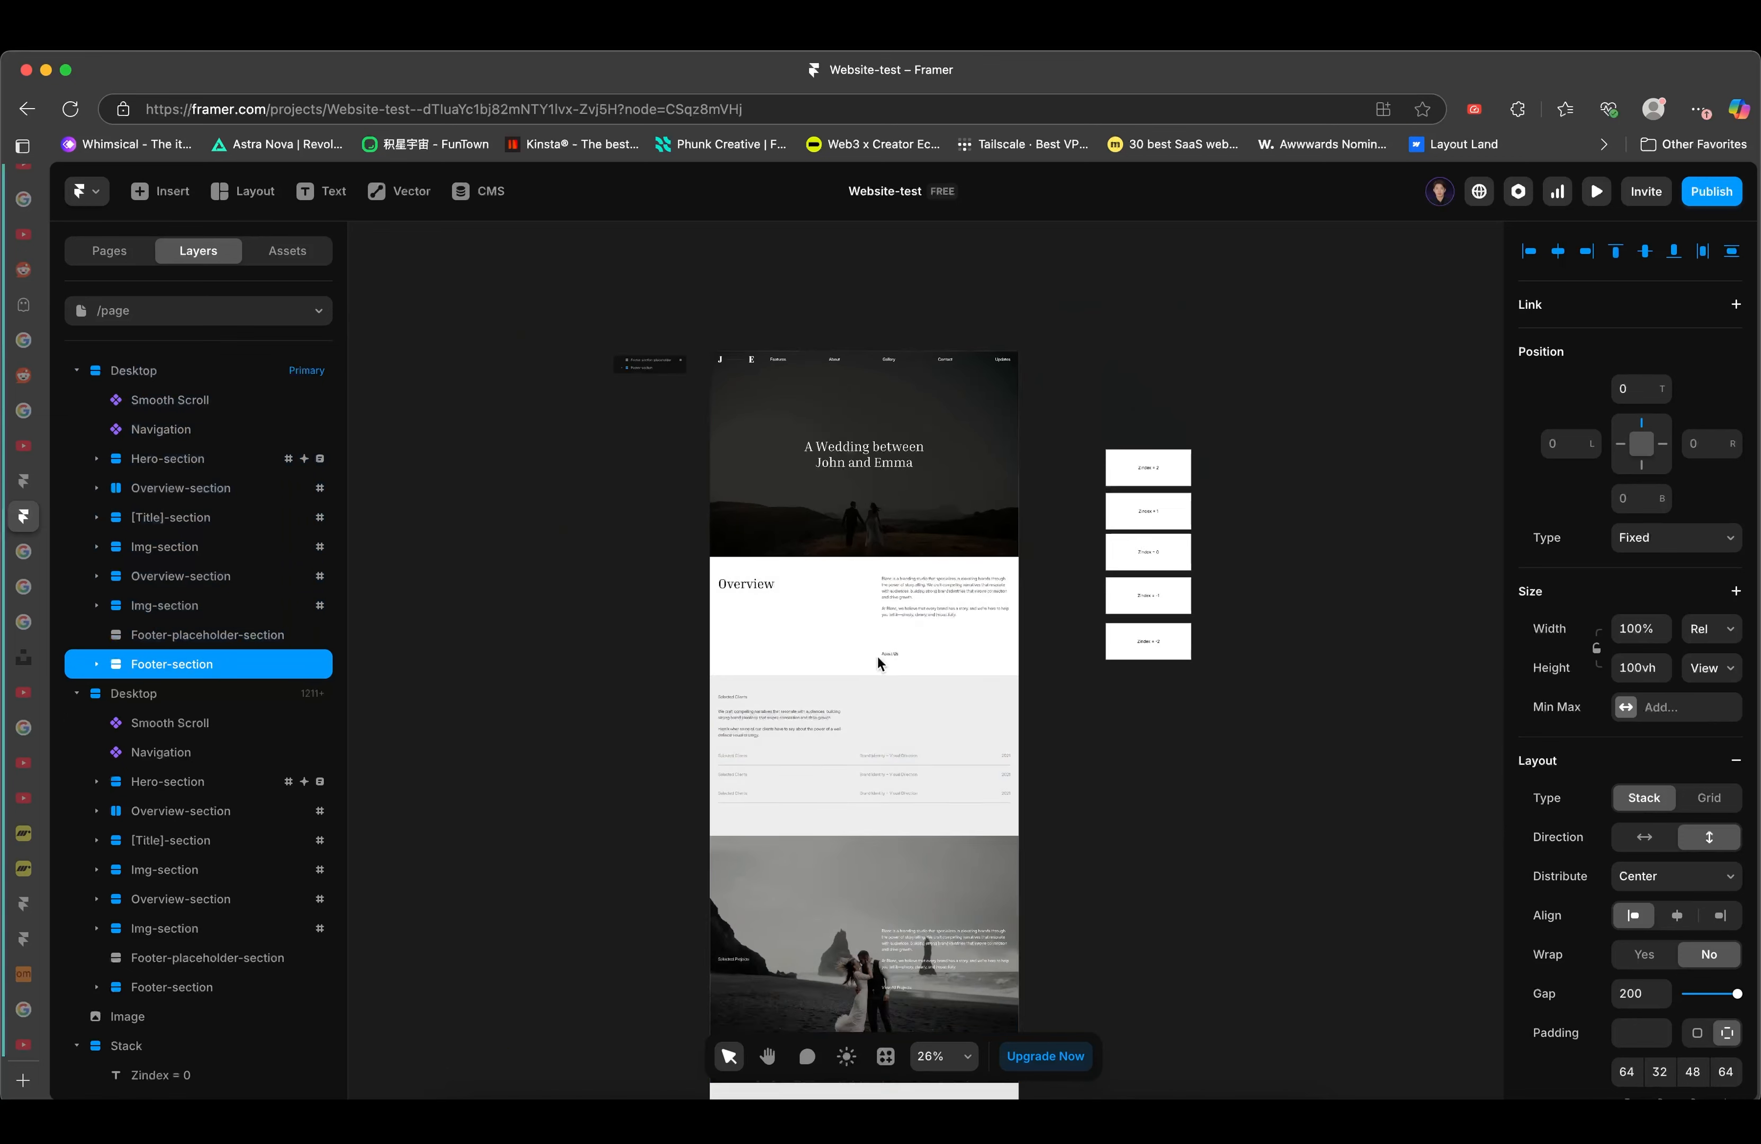
- Draw a frame on the empty canvas beside the primary Desktop's hero section and turn it into a stack
{"action": "left_click", "coordinate": [592, 530]}
{"action": "left_click", "coordinate": [242, 193]}
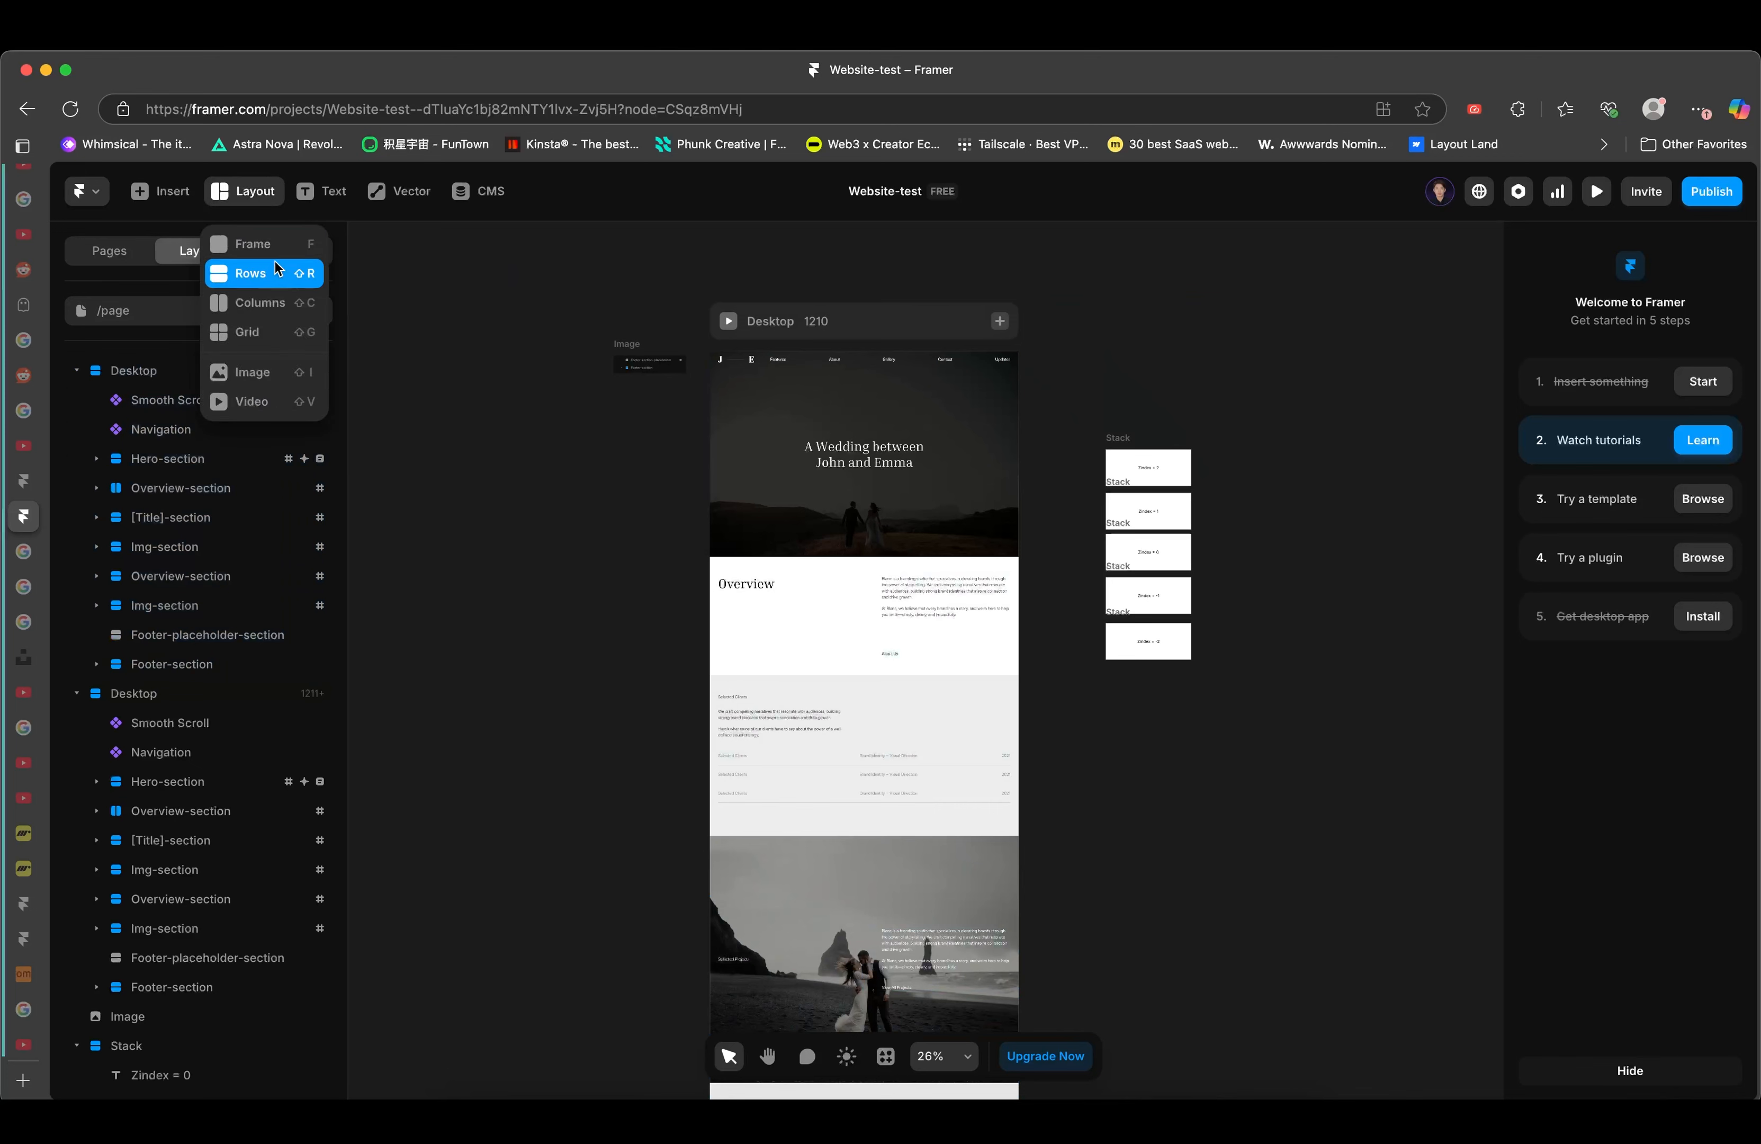
{"action": "left_click", "coordinate": [276, 245]}
{"action": "scroll", "coordinate": [557, 281], "scroll_direction": "up", "scroll_amount": 5}
{"action": "left_click_drag", "start_coordinate": [866, 511], "coordinate": [395, 875]}
{"action": "right_click", "coordinate": [395, 876]}
{"action": "left_click", "coordinate": [648, 783]}
- Add the text "Footer" inside the new stack
{"action": "key", "text": "t"}
{"action": "left_click", "coordinate": [733, 742]}
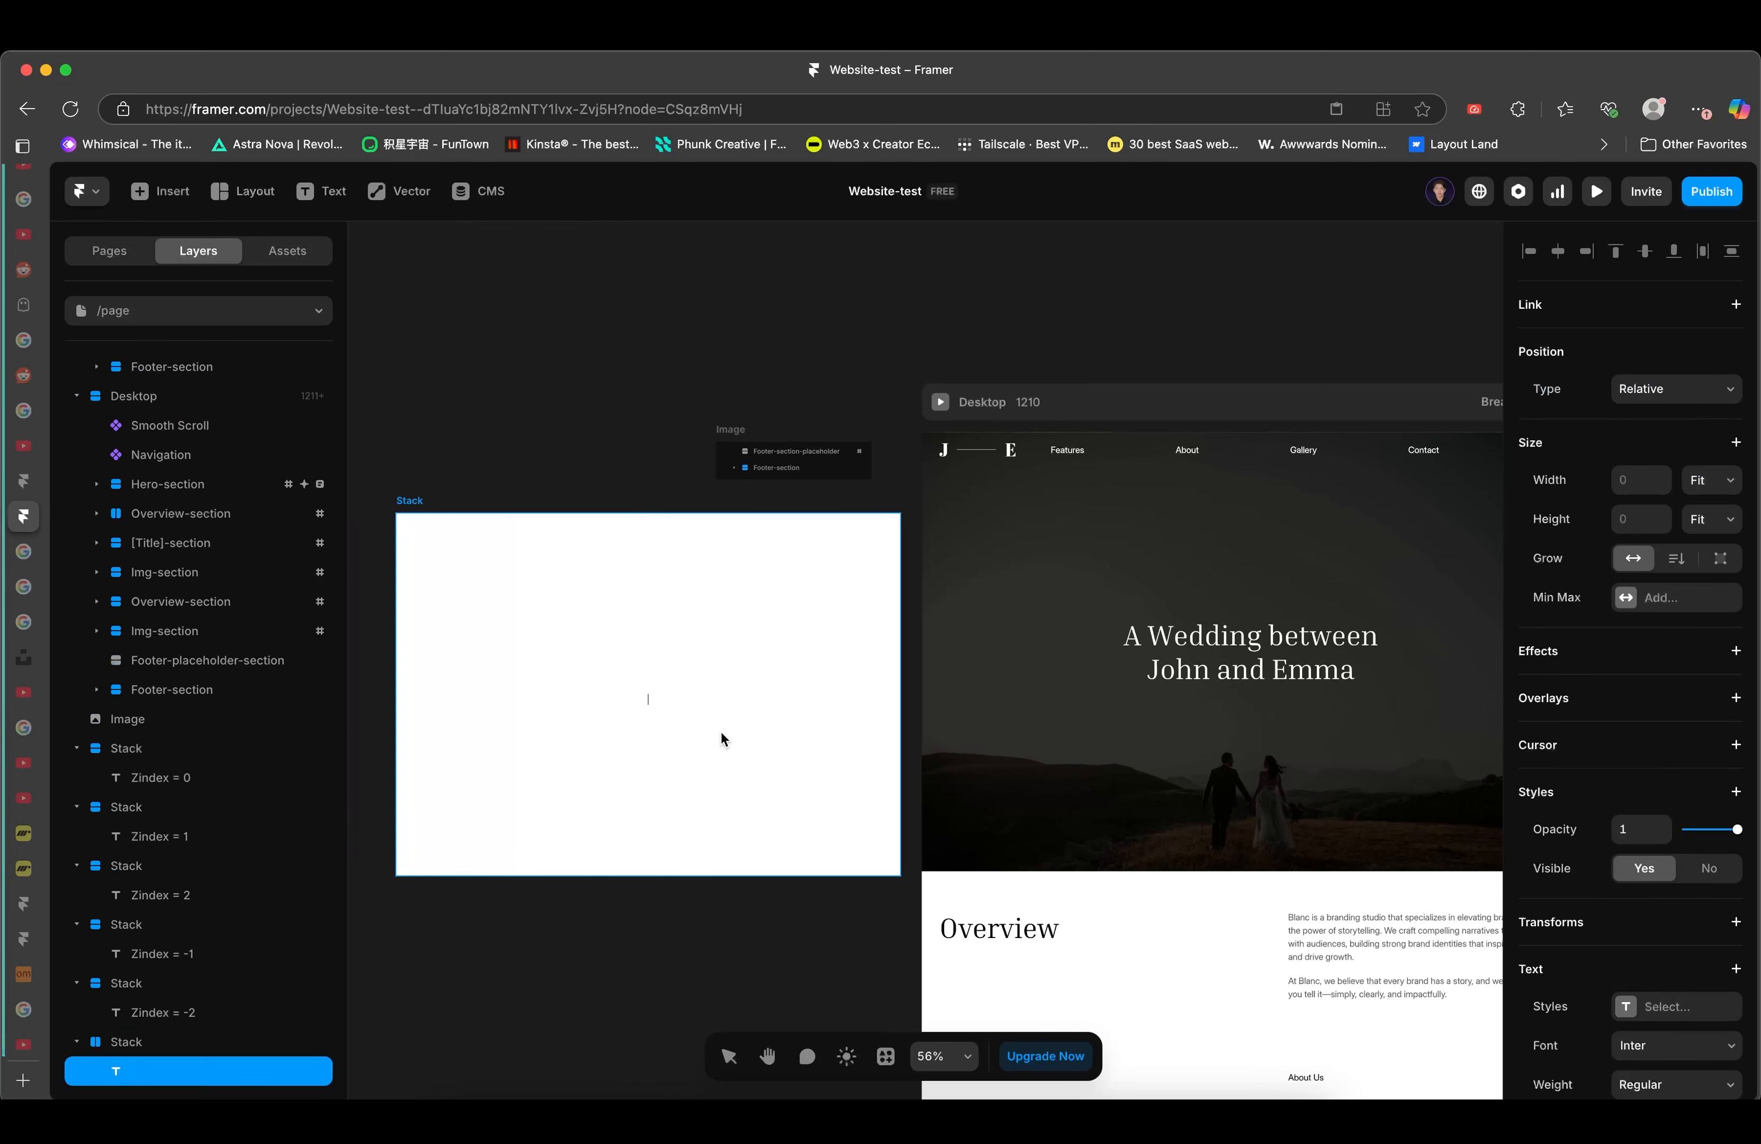
{"action": "type", "text": "Footer"}
{"action": "key", "text": "Escape"}
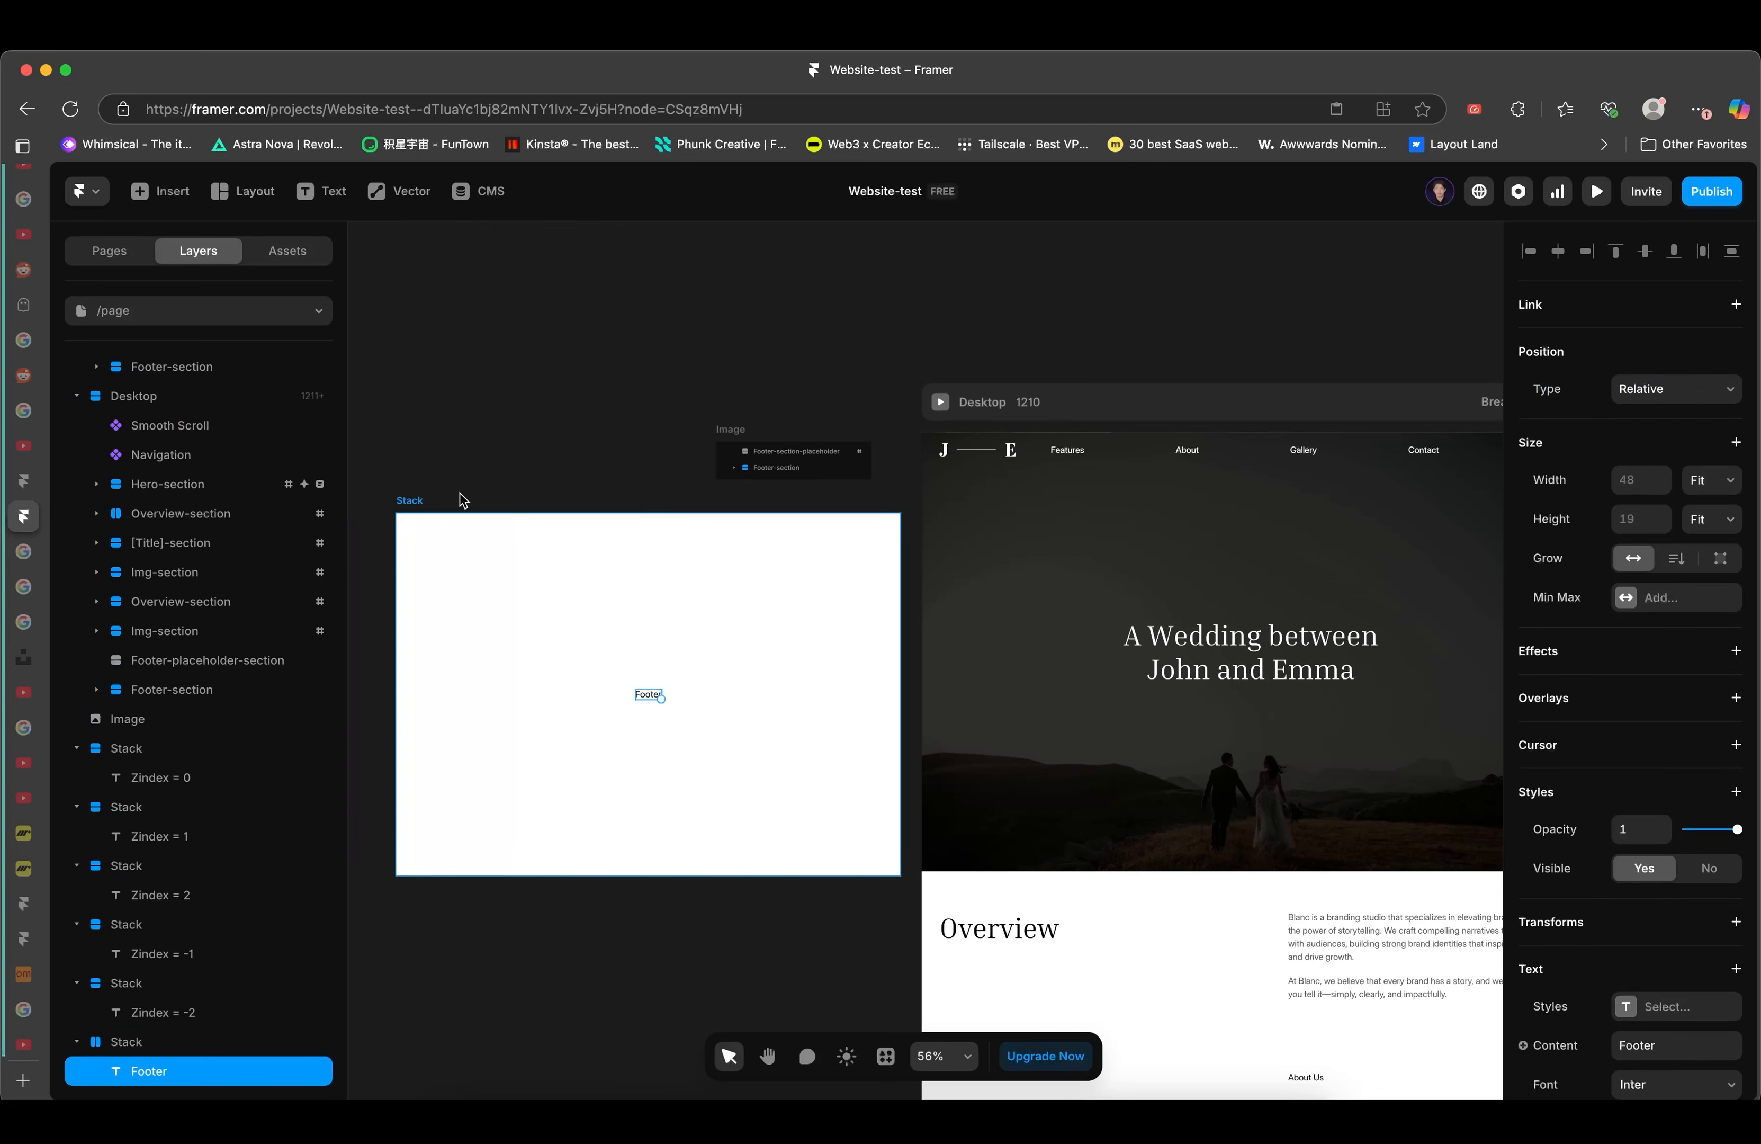
- Set the Footer stack's fill to the light green 91FFC1
{"action": "left_click", "coordinate": [408, 499]}
{"action": "scroll", "coordinate": [1660, 823], "scroll_direction": "down", "scroll_amount": 6}
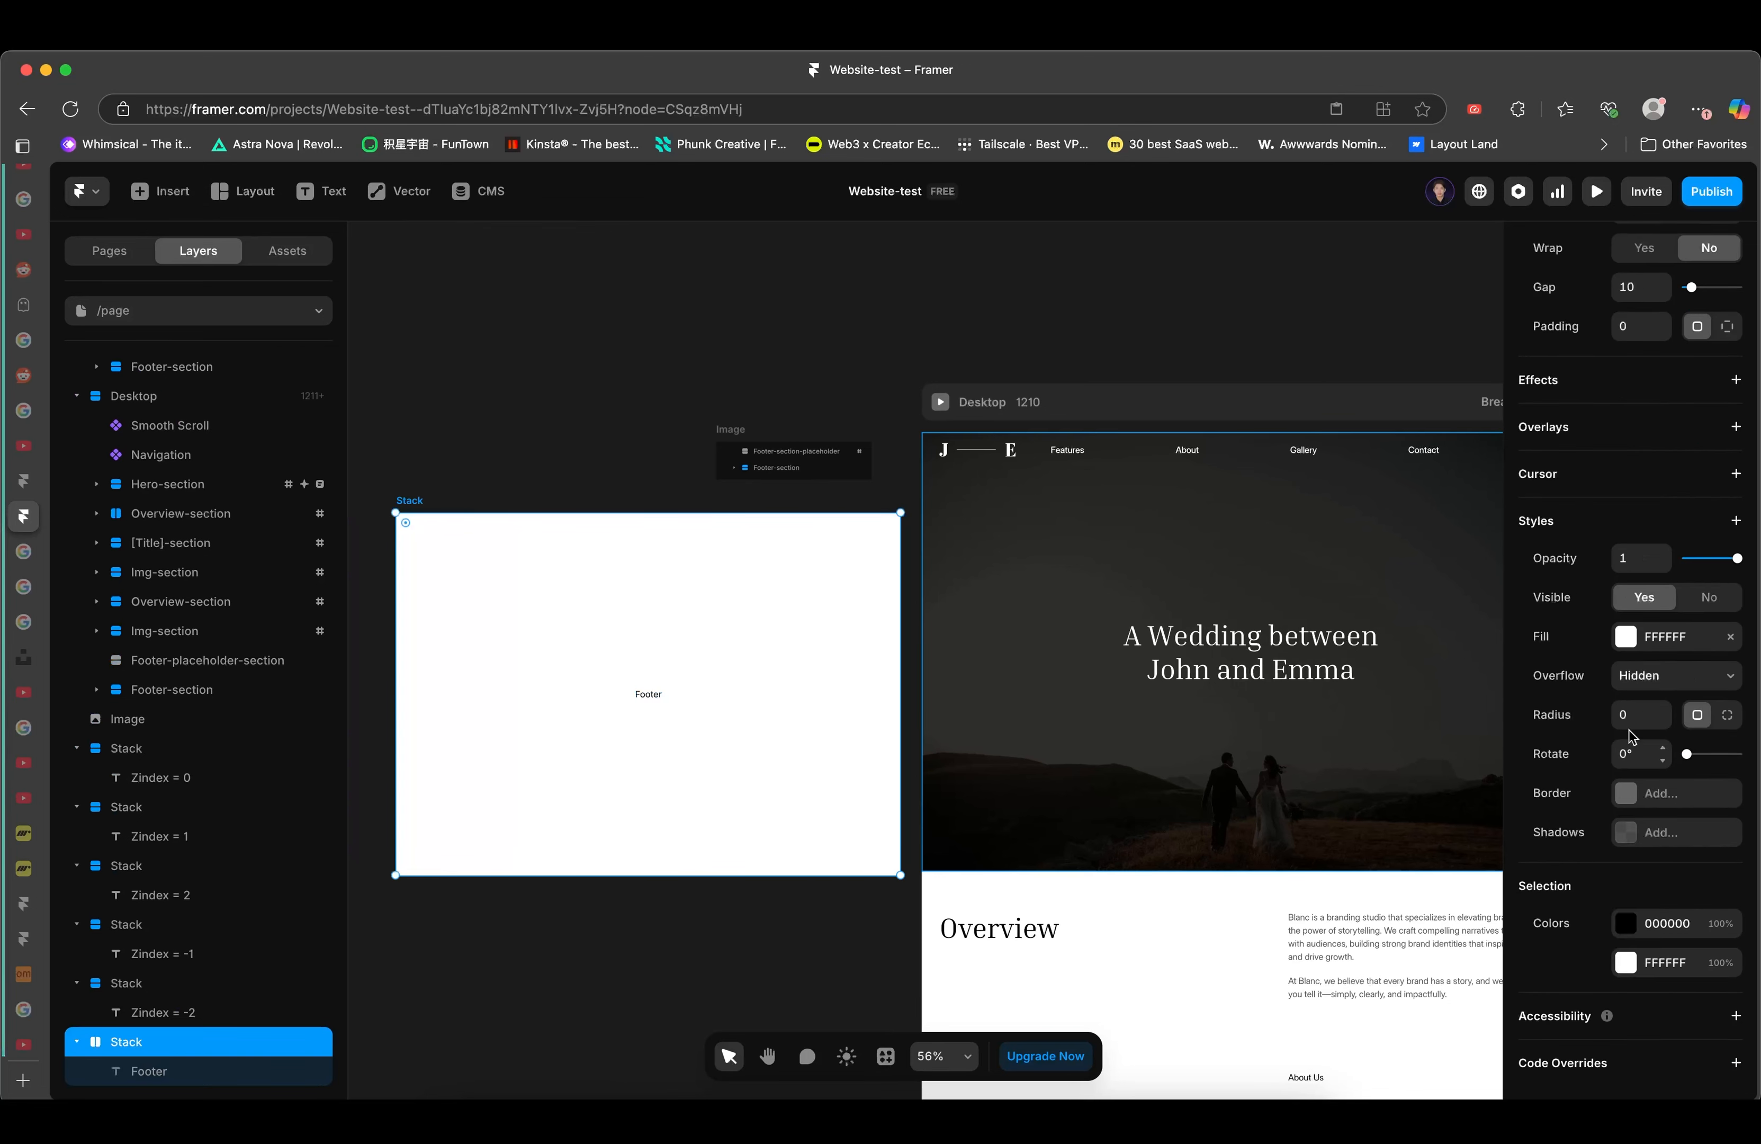
{"action": "left_click", "coordinate": [1626, 637]}
{"action": "left_click", "coordinate": [1348, 765]}
{"action": "left_click_drag", "start_coordinate": [1353, 761], "coordinate": [1343, 622]}
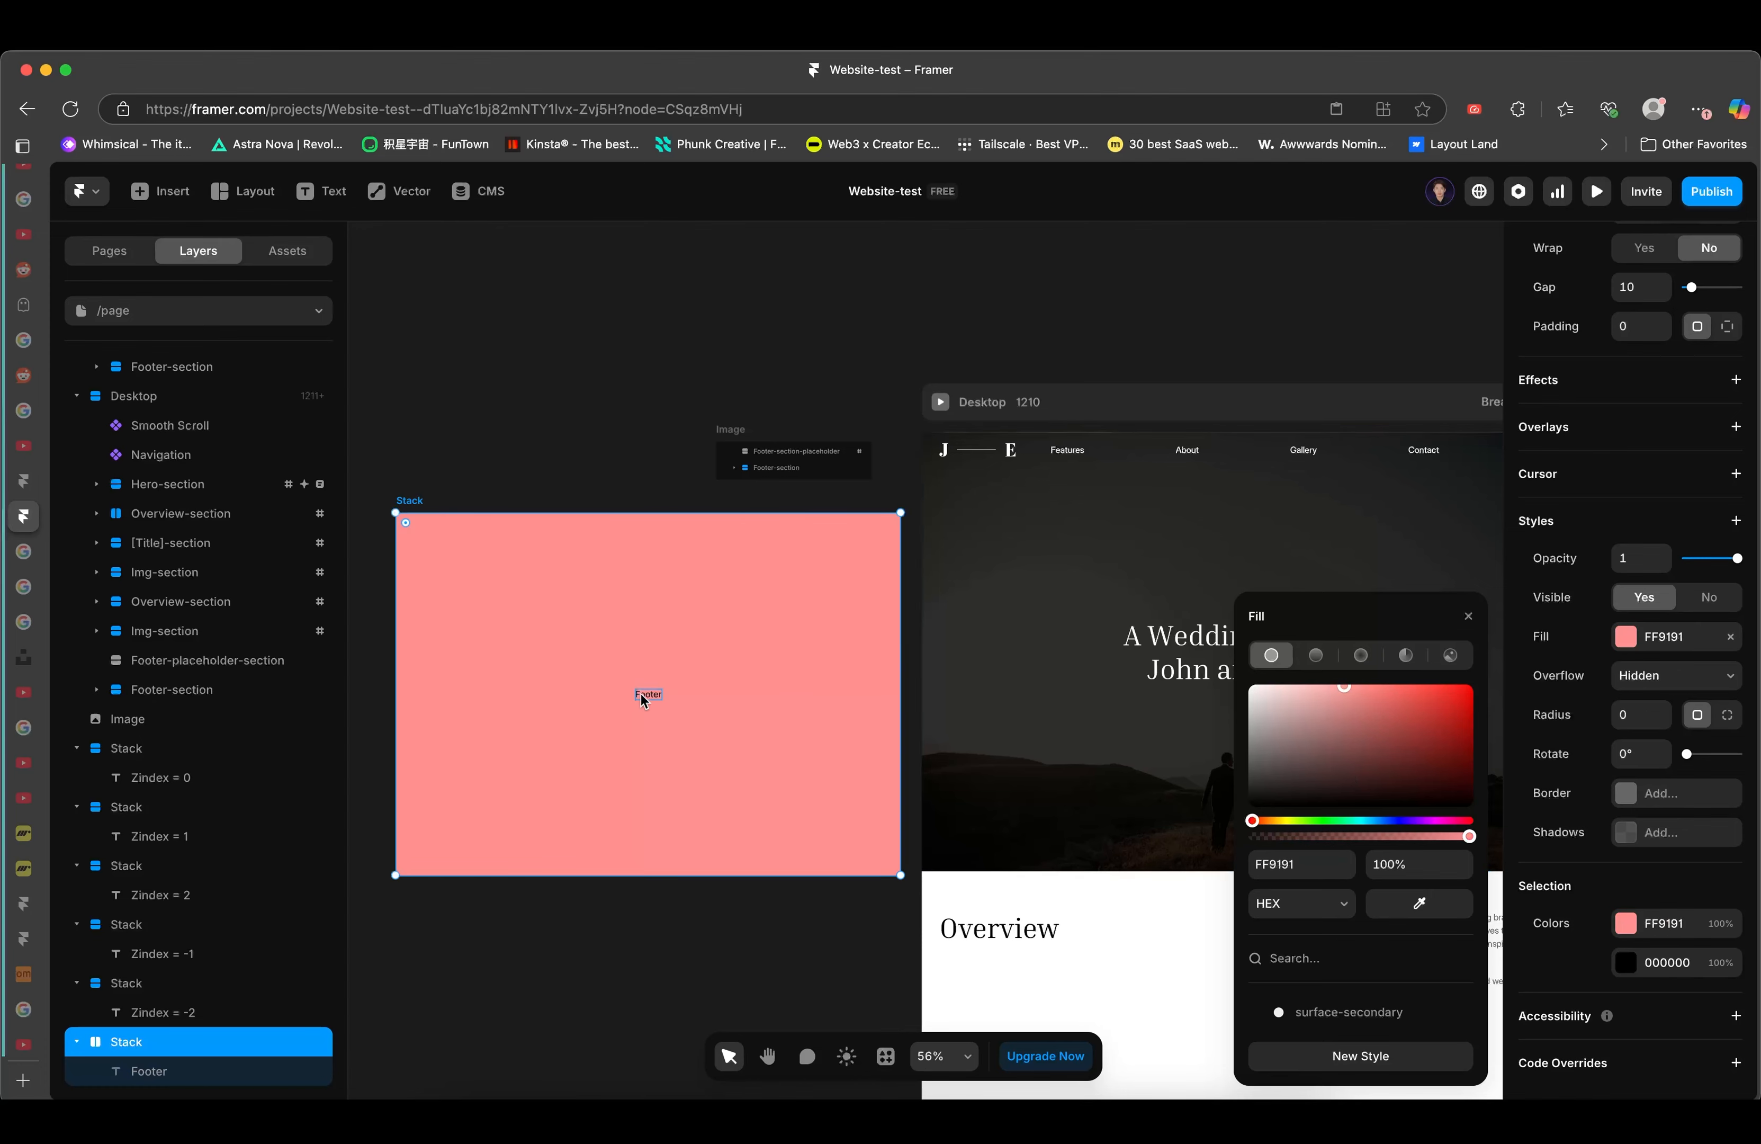
{"action": "left_click", "coordinate": [1341, 821]}
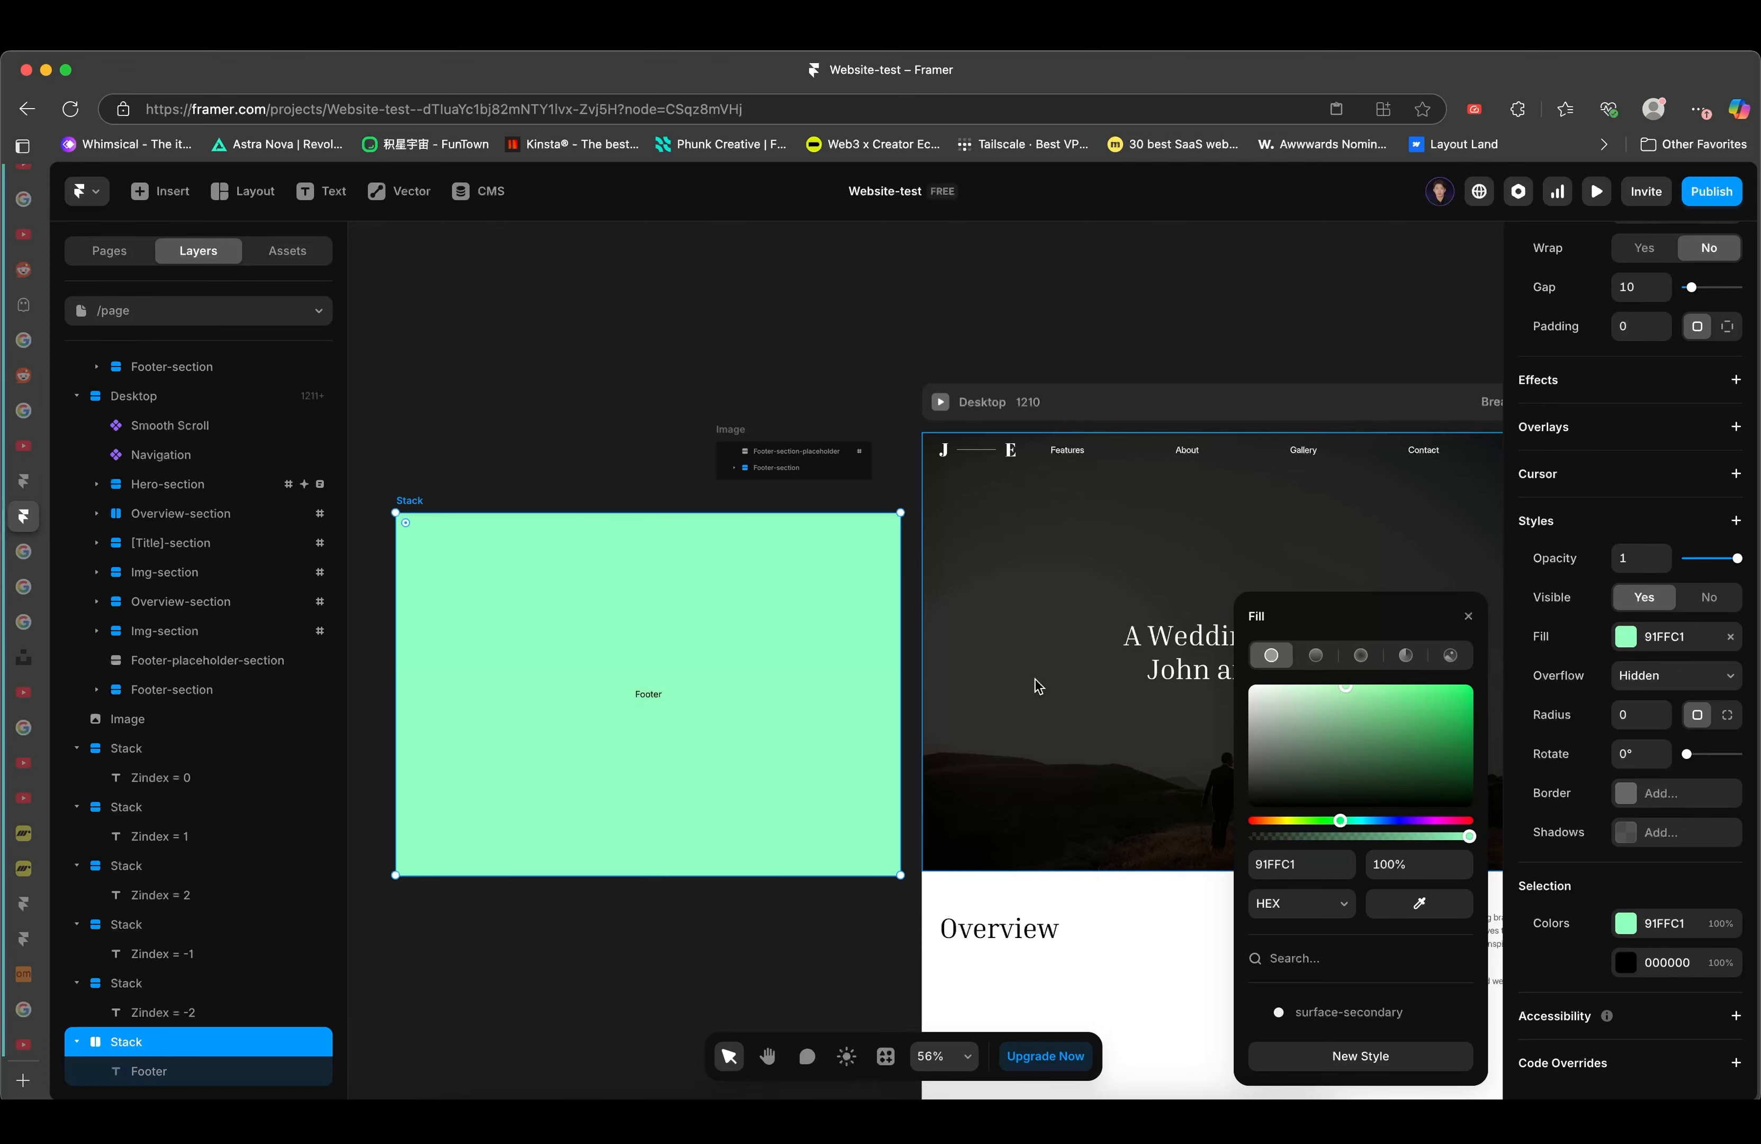
{"action": "left_click", "coordinate": [609, 326]}
- Move the green Footer stack up level with the Desktop's hero section and sideways, clear of the reference image
{"action": "scroll", "coordinate": [751, 365], "scroll_direction": "down", "scroll_amount": 5}
{"action": "scroll", "coordinate": [833, 432], "scroll_direction": "up", "scroll_amount": 2}
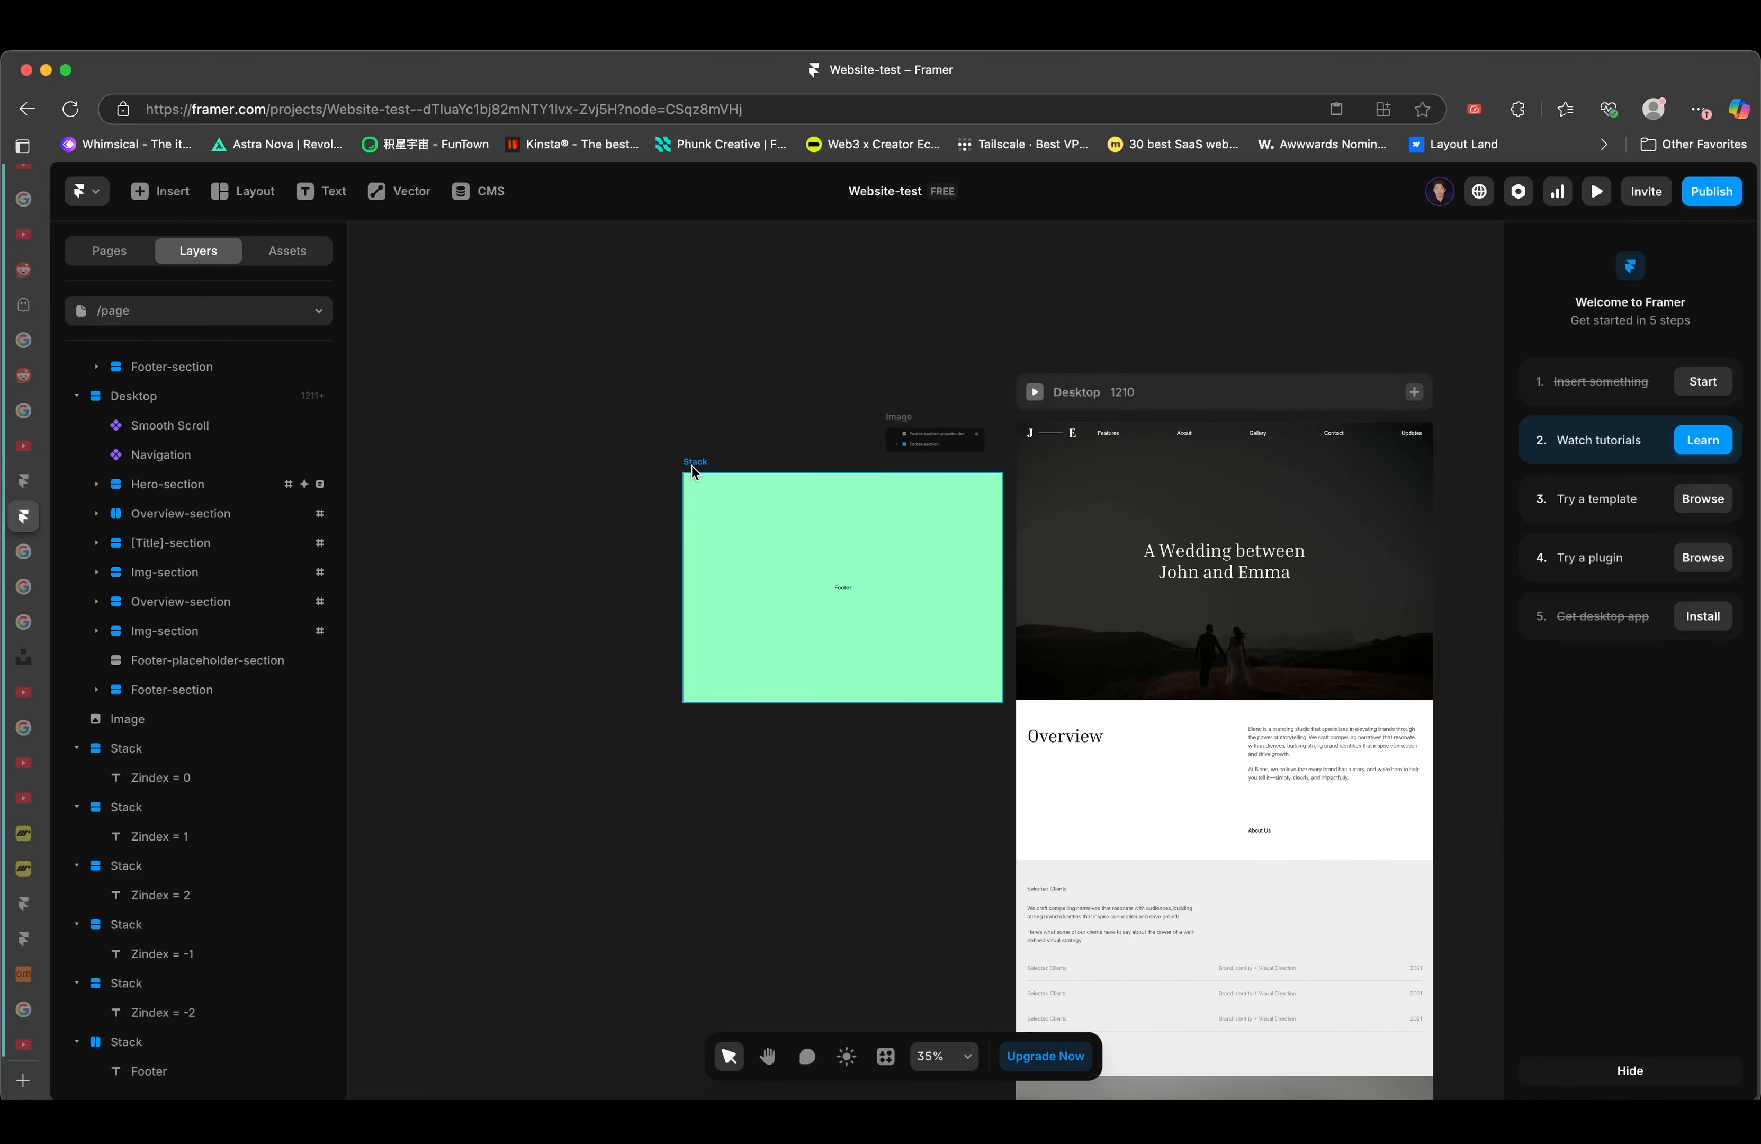
{"action": "left_click_drag", "start_coordinate": [691, 472], "coordinate": [691, 422]}
{"action": "left_click_drag", "start_coordinate": [837, 657], "coordinate": [833, 698]}
{"action": "key", "text": "super+z"}
{"action": "scroll", "coordinate": [913, 479], "scroll_direction": "right", "scroll_amount": 4}
{"action": "scroll", "coordinate": [912, 479], "scroll_direction": "down", "scroll_amount": 2}
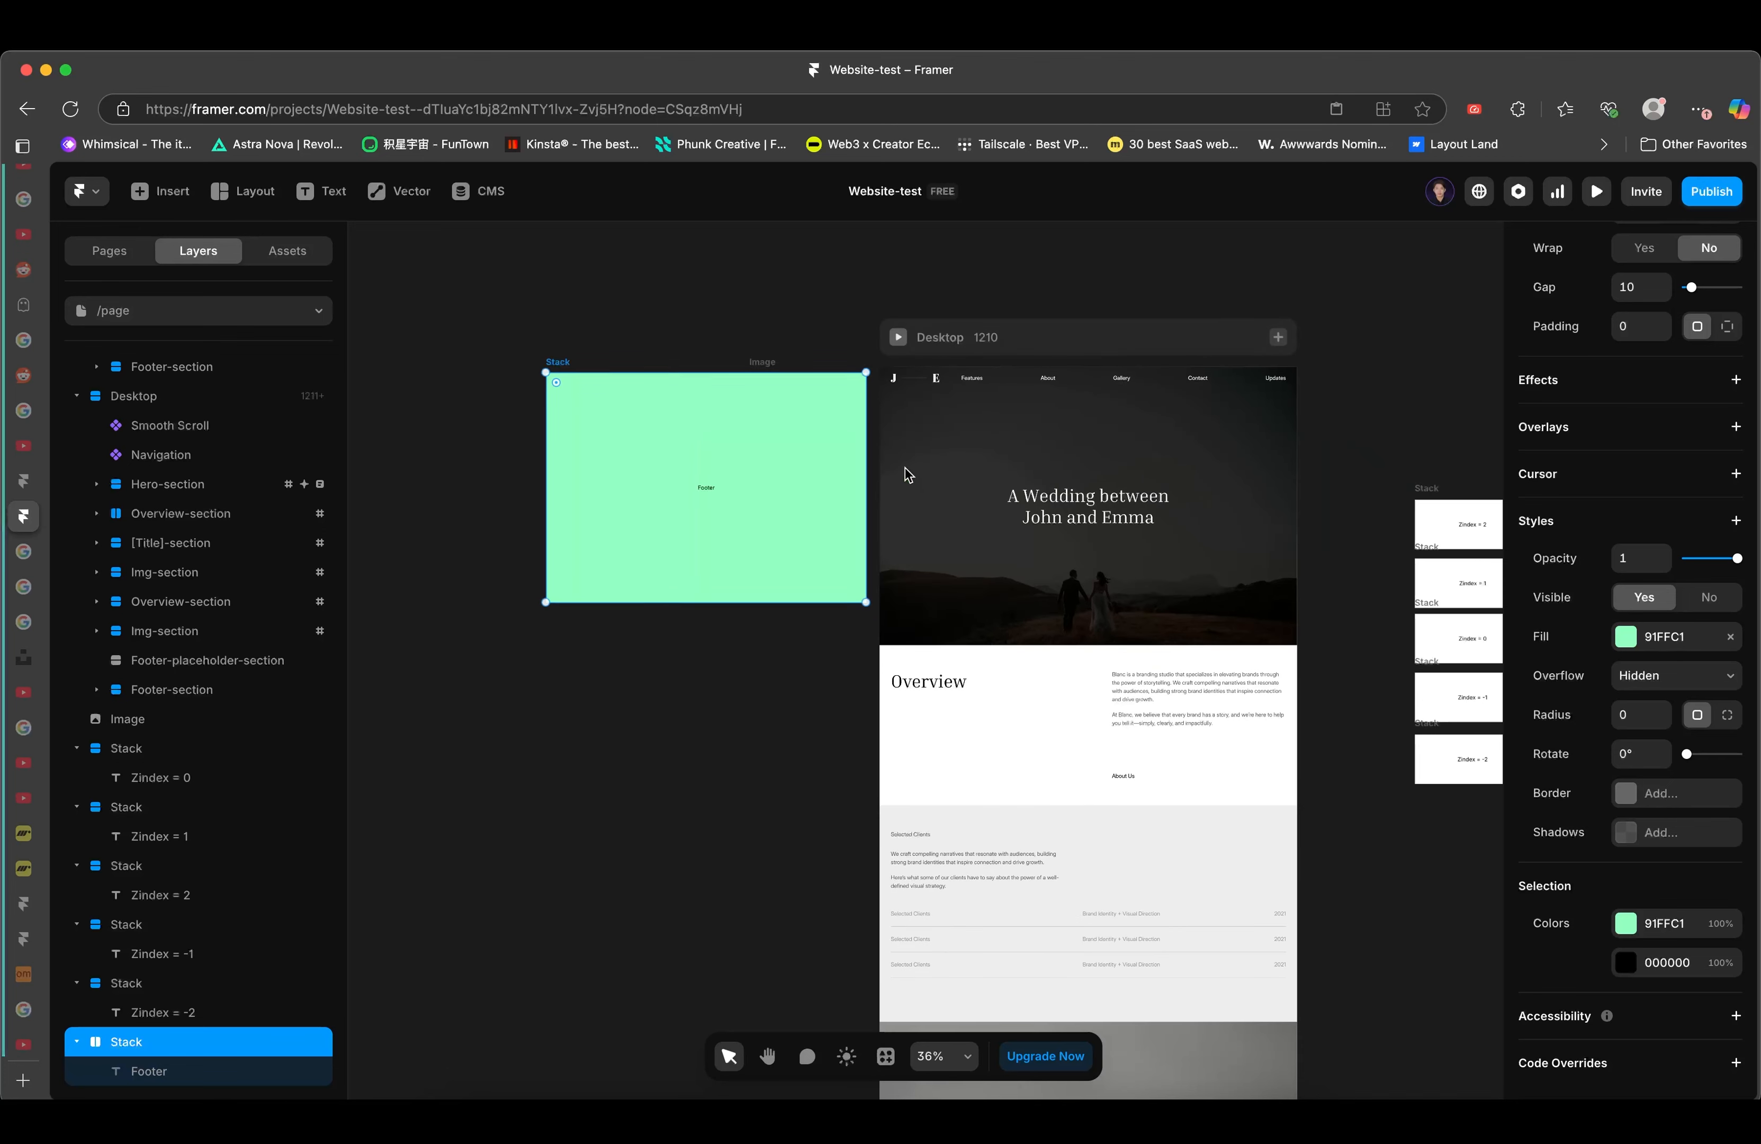
{"action": "left_click_drag", "start_coordinate": [708, 410], "coordinate": [805, 378]}
{"action": "left_click_drag", "start_coordinate": [650, 386], "coordinate": [626, 388]}
- Move the reference image up above the Footer stack and place the stack directly beside the Desktop's hero section
{"action": "left_click_drag", "start_coordinate": [769, 369], "coordinate": [732, 282]}
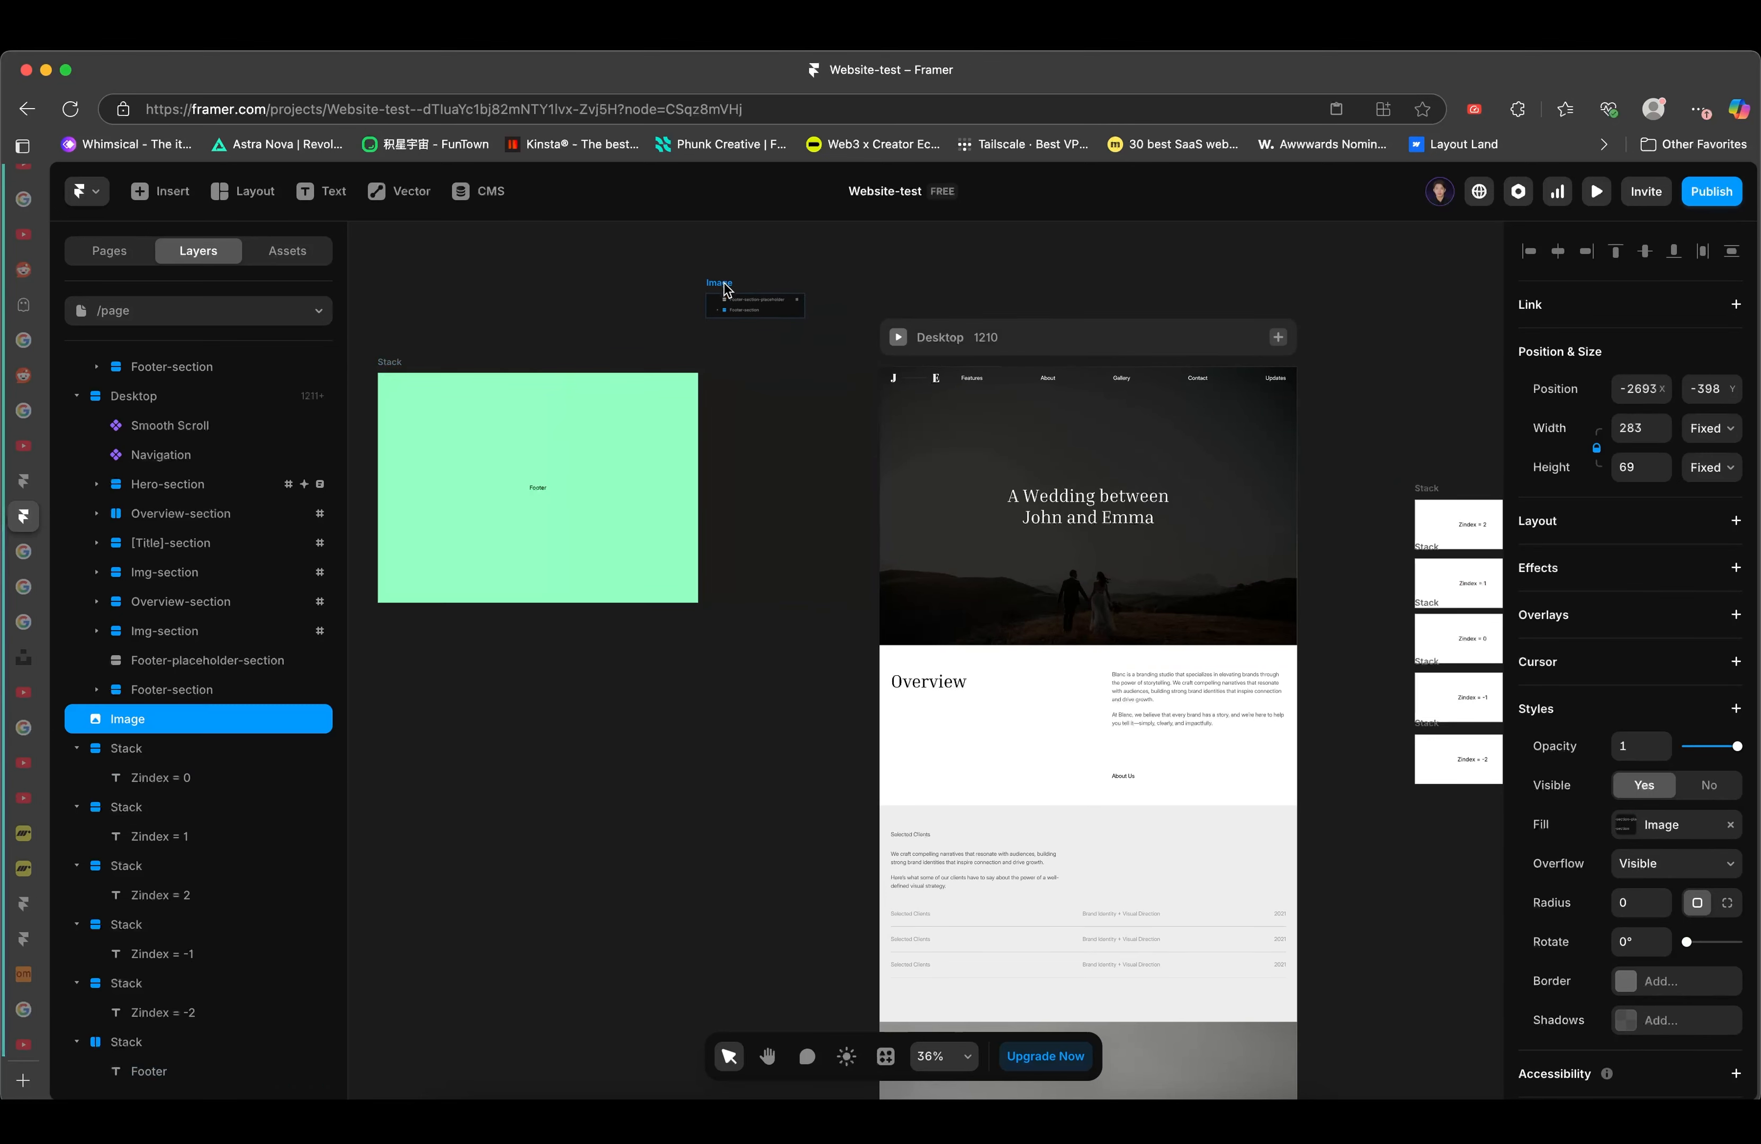
{"action": "key", "text": "Escape"}
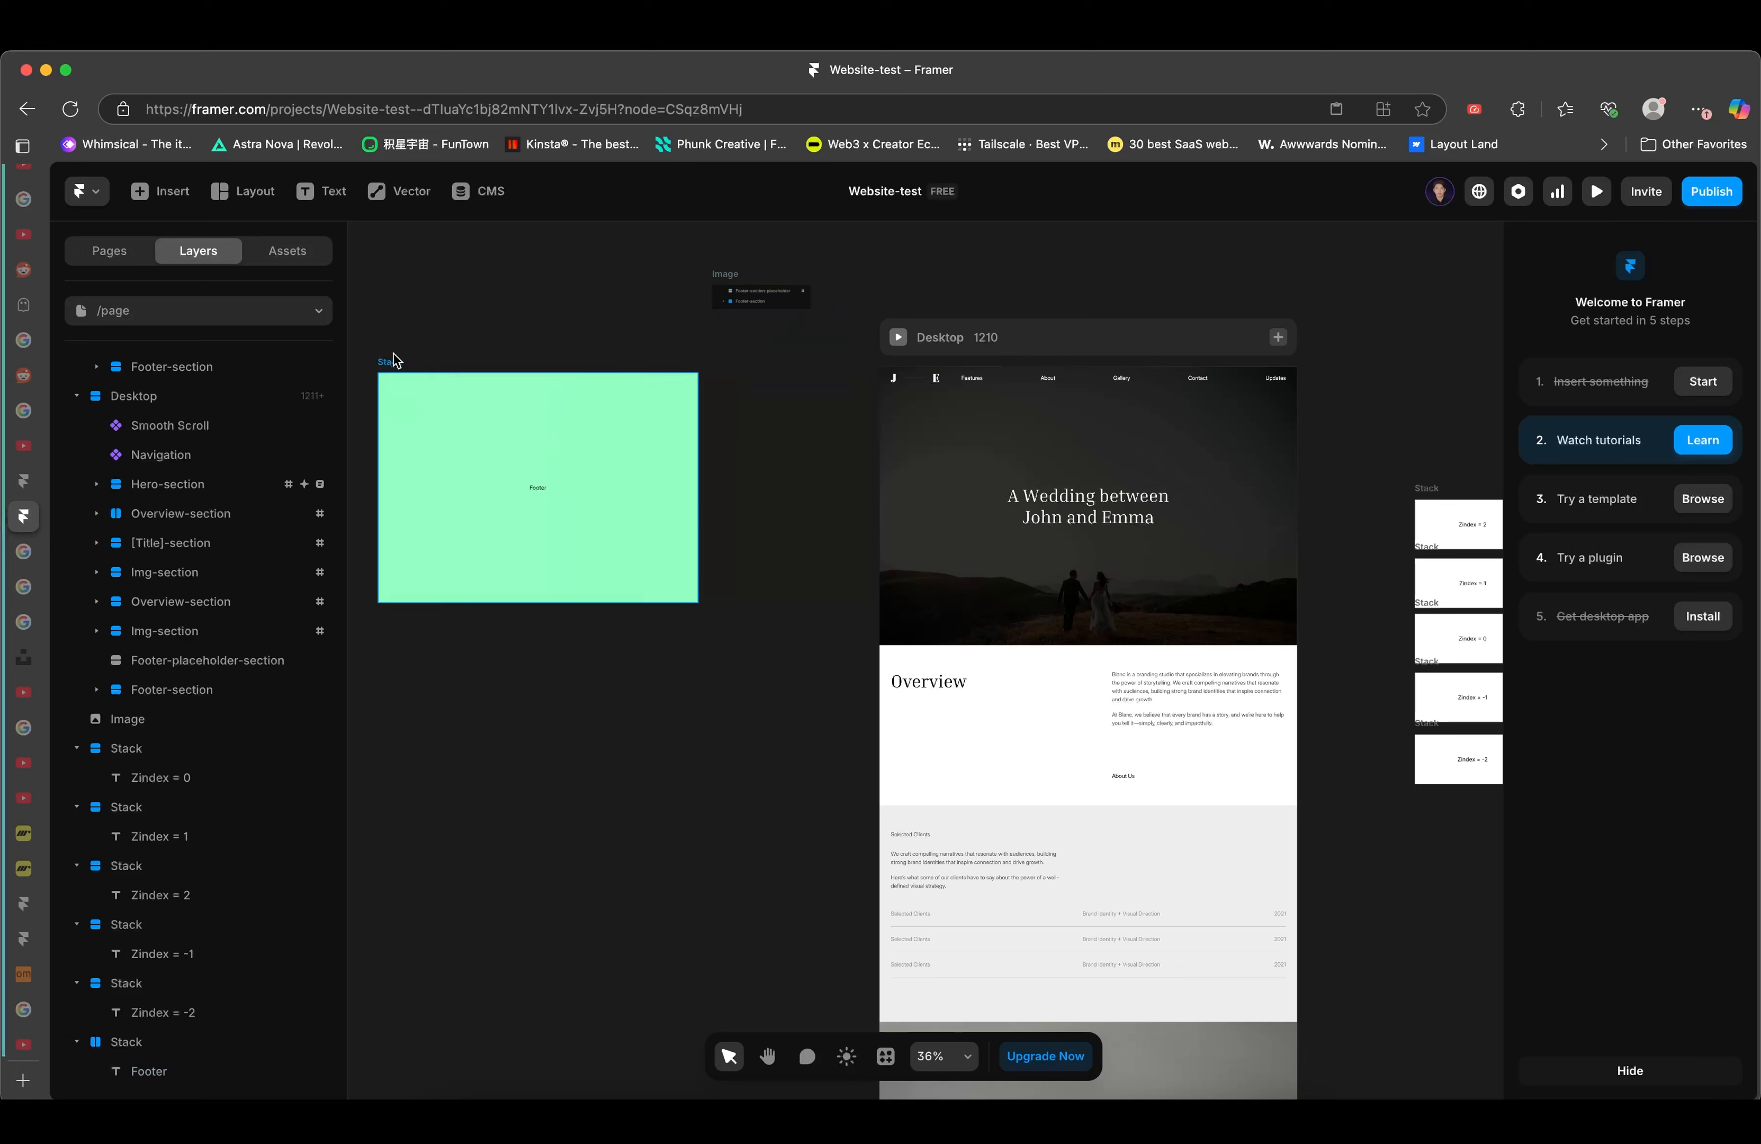
{"action": "left_click", "coordinate": [408, 361]}
{"action": "left_click_drag", "start_coordinate": [625, 431], "coordinate": [782, 421]}
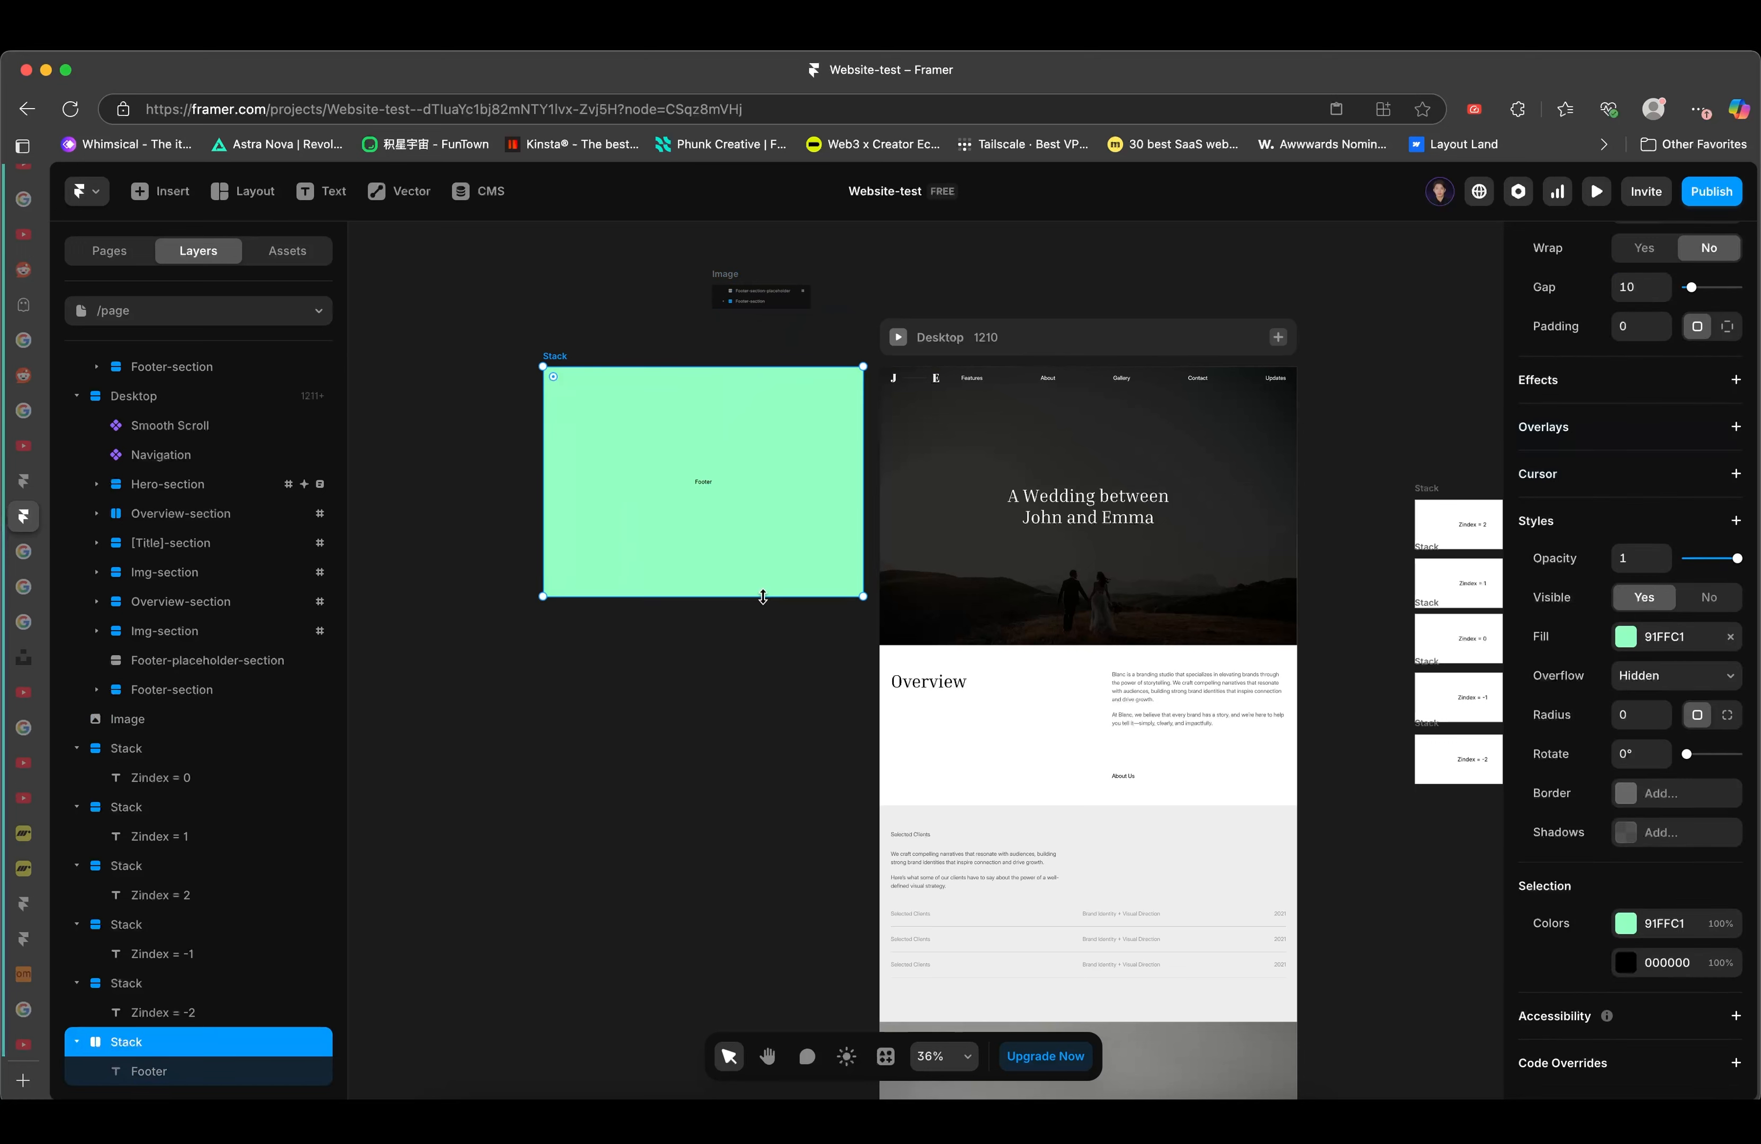
- Select the primary Desktop's Footer-section to inspect its position settings
{"action": "scroll", "coordinate": [1120, 594], "scroll_direction": "down", "scroll_amount": 3}
{"action": "scroll", "coordinate": [1030, 611], "scroll_direction": "down", "scroll_amount": 3}
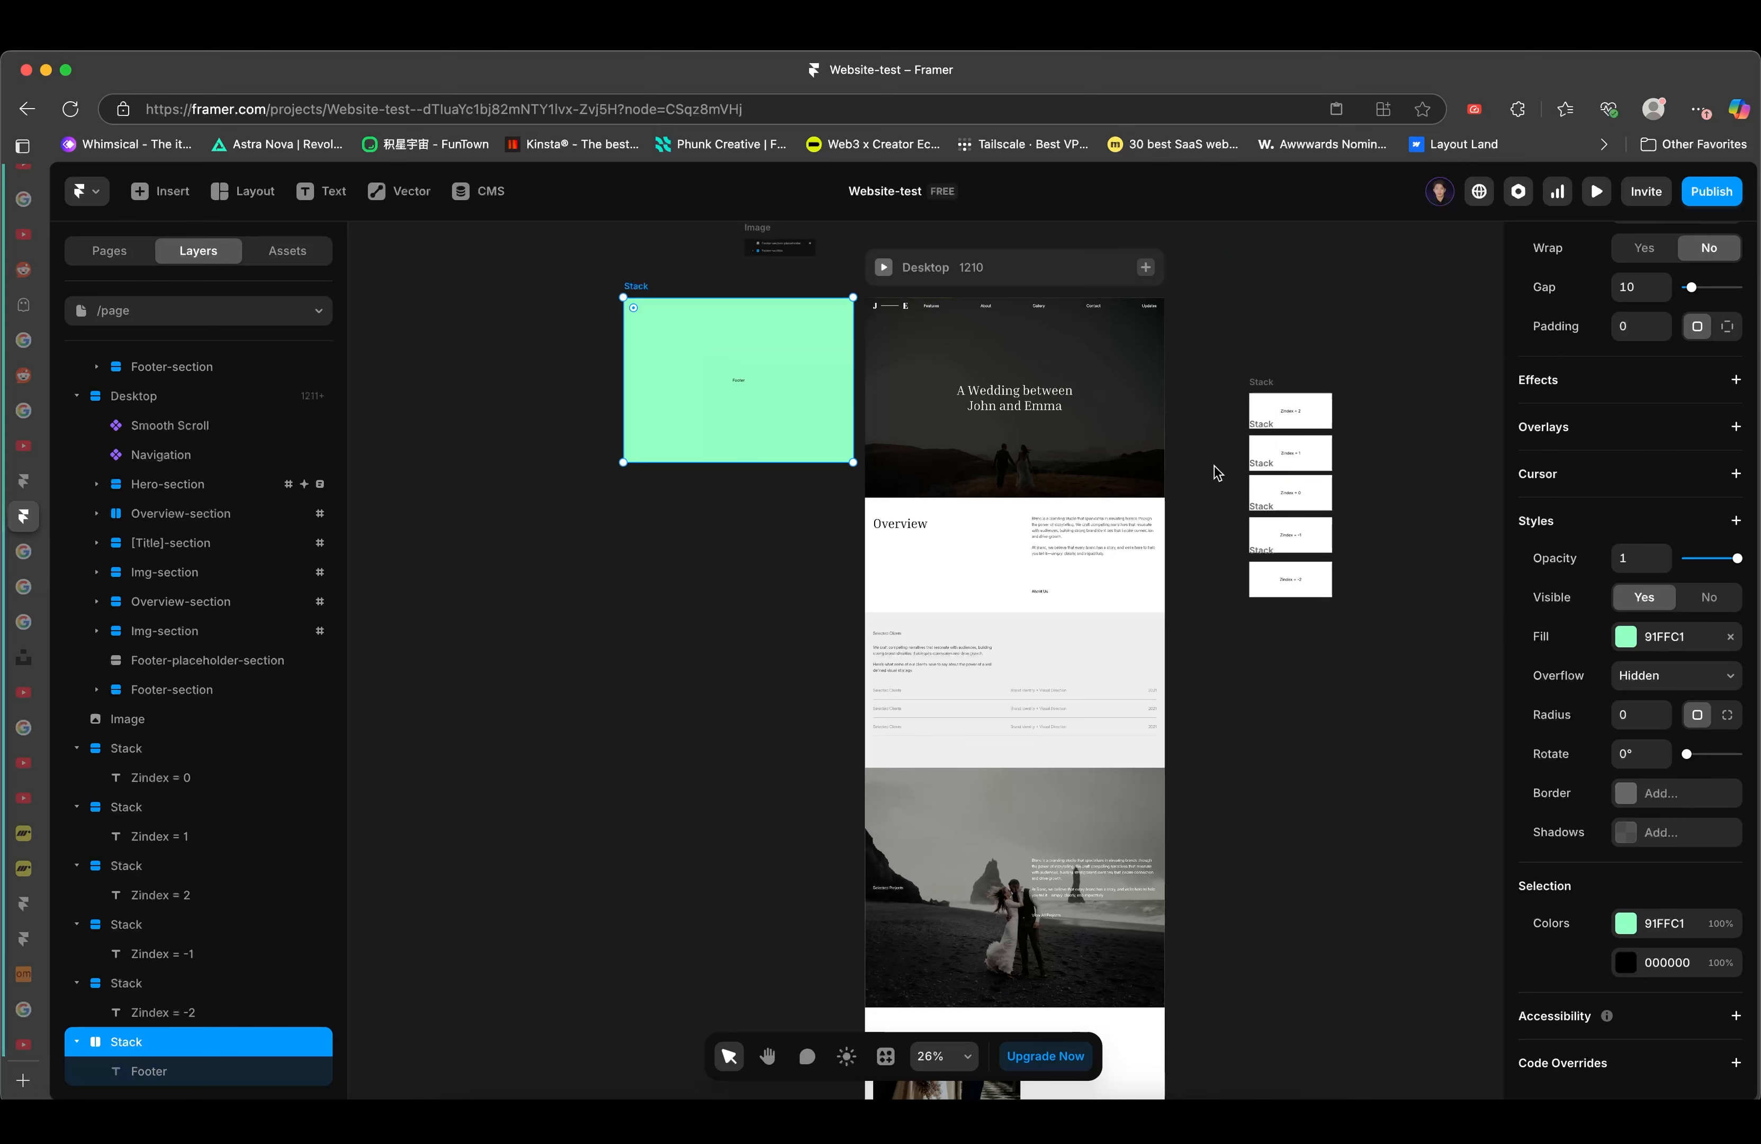
{"action": "scroll", "coordinate": [672, 314], "scroll_direction": "up", "scroll_amount": 3}
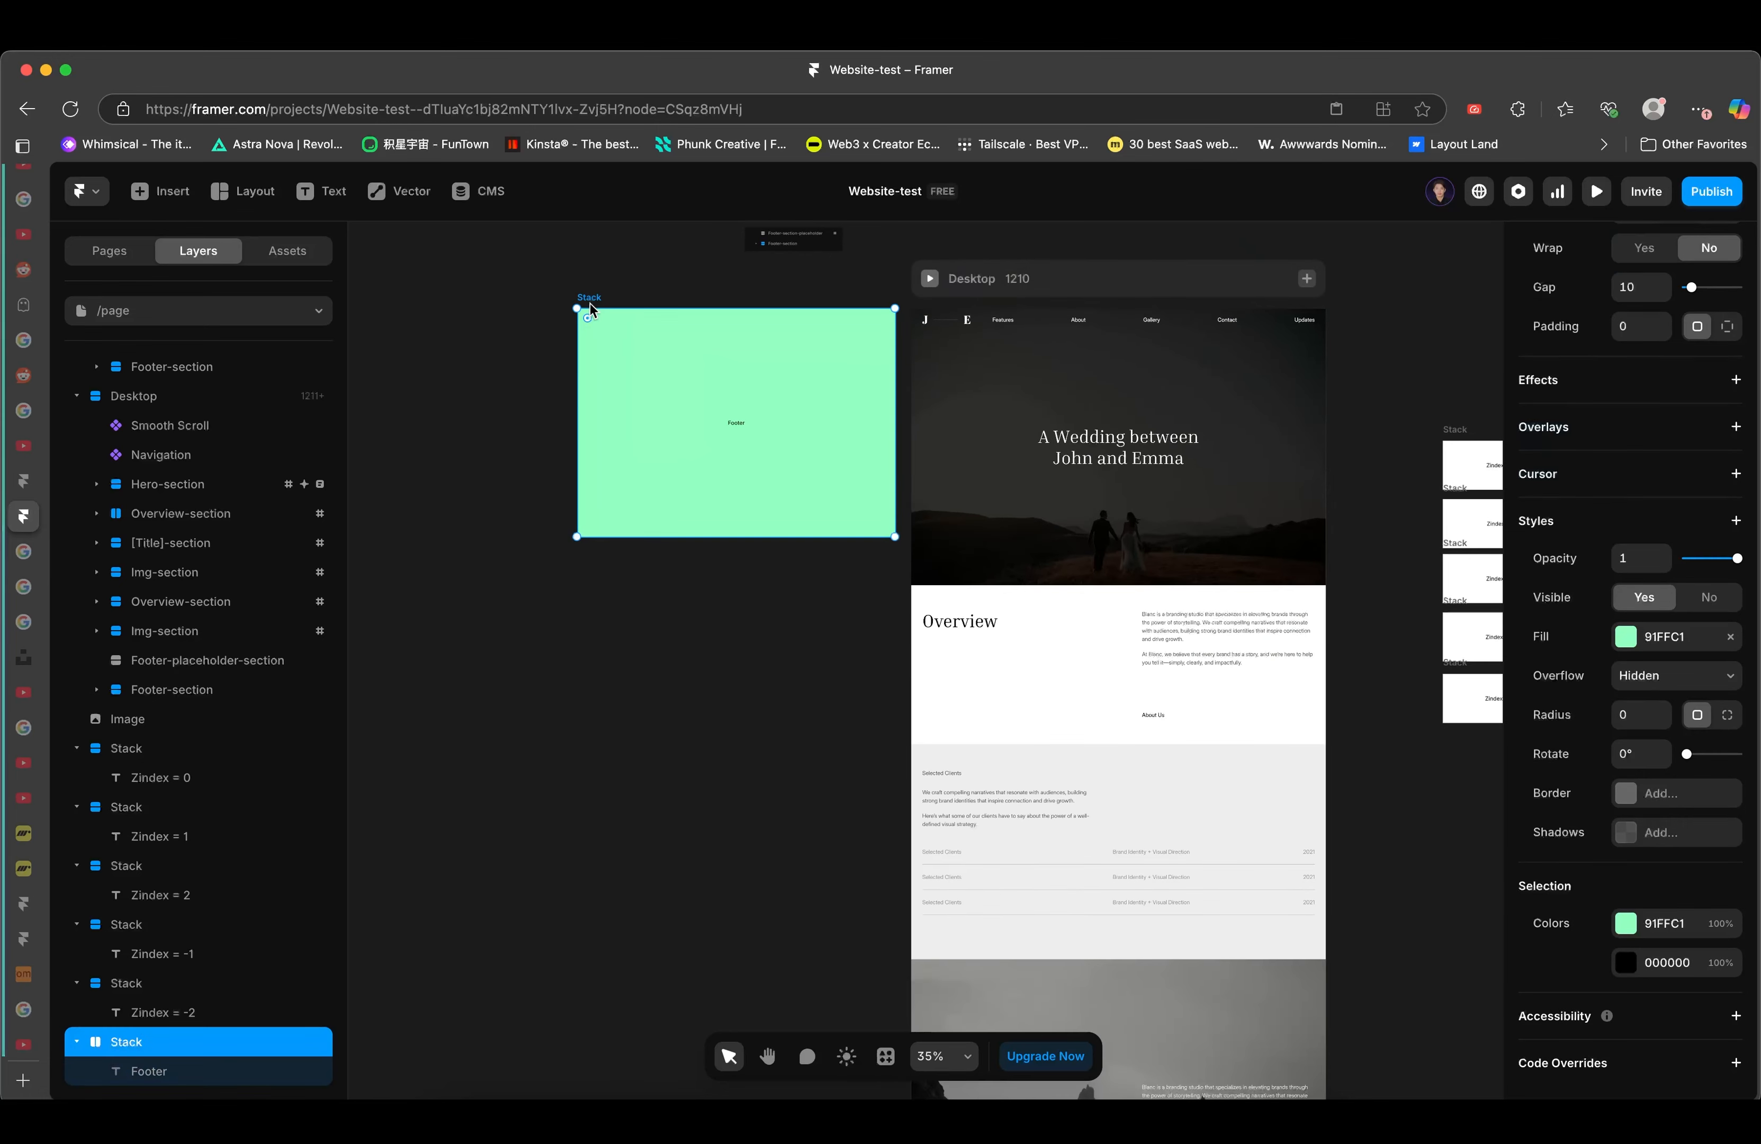
{"action": "left_click", "coordinate": [1208, 386]}
{"action": "scroll", "coordinate": [126, 587], "scroll_direction": "up", "scroll_amount": 3}
{"action": "left_click", "coordinate": [186, 750]}
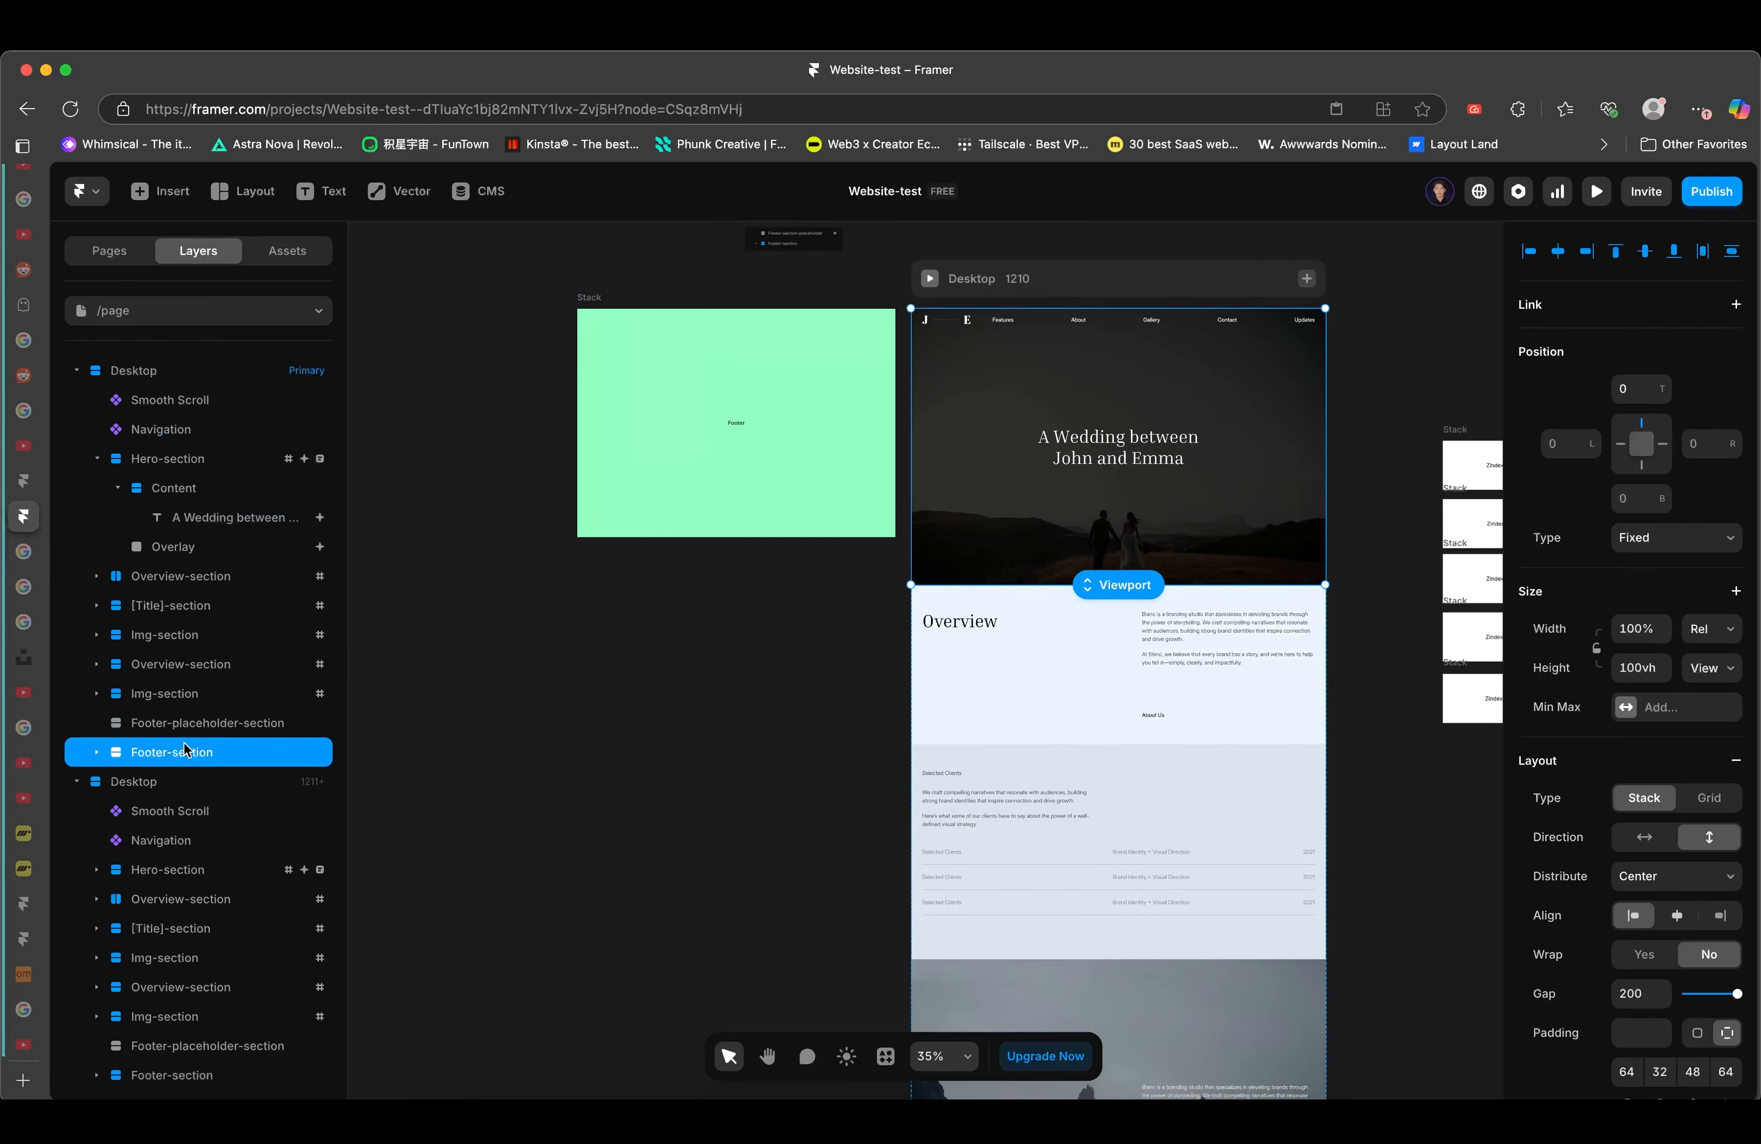
{"action": "left_click", "coordinate": [583, 296]}
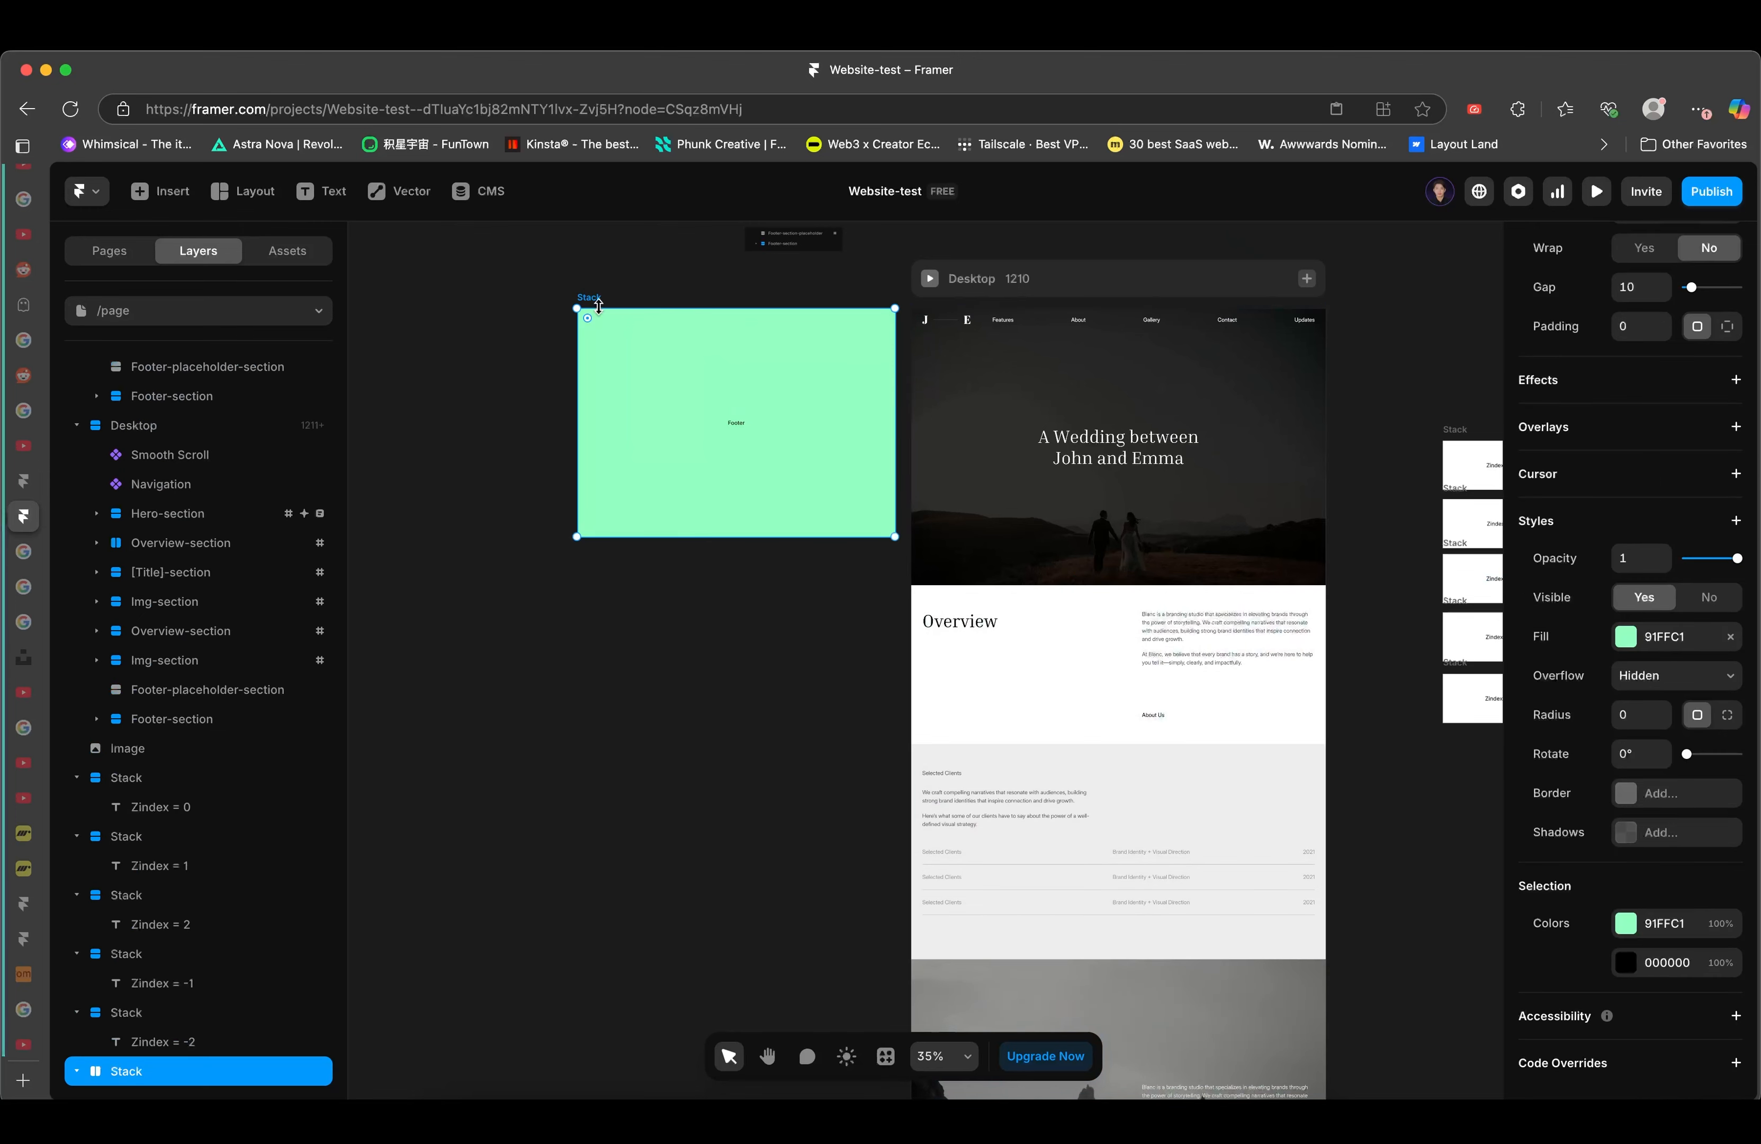
{"action": "left_click_drag", "start_coordinate": [766, 349], "coordinate": [794, 412]}
{"action": "key", "text": "super+z"}
{"action": "left_click", "coordinate": [1042, 349]}
{"action": "left_click", "coordinate": [904, 419]}
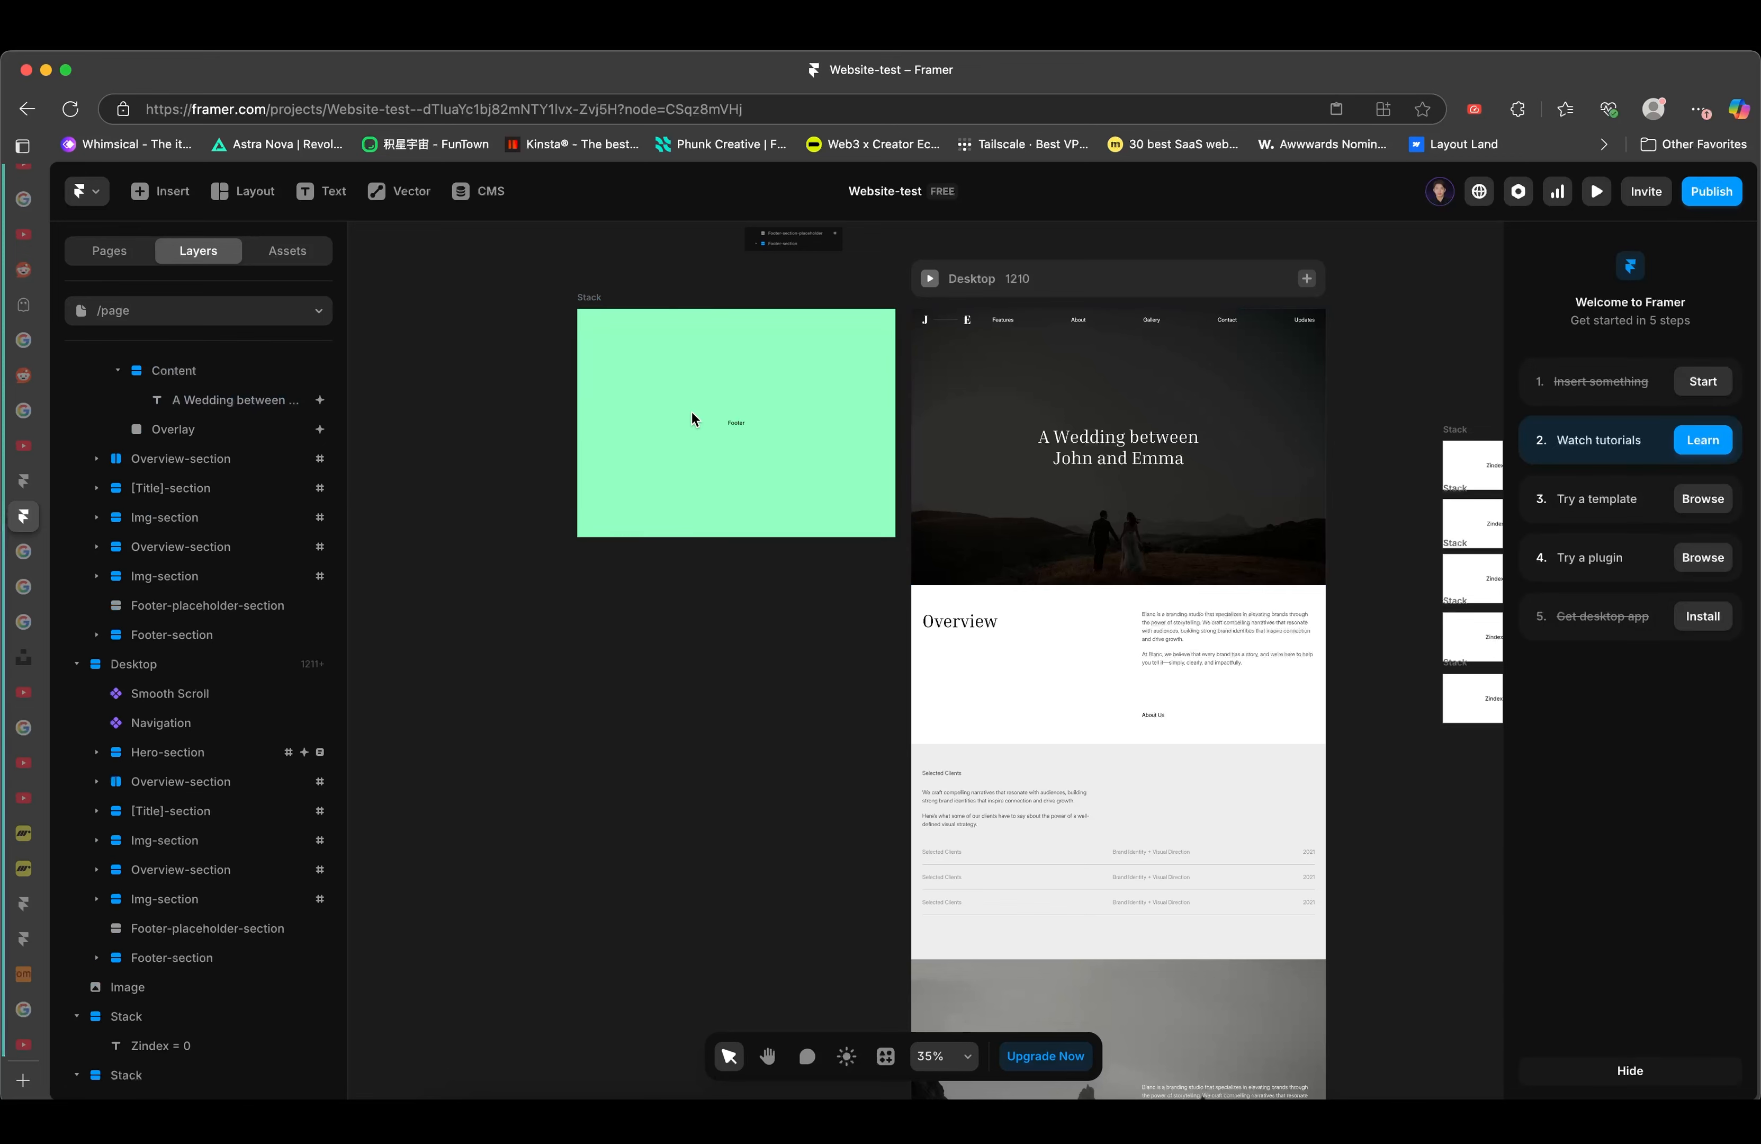
- Move the green Footer stack down alongside the page until it lines up with the empty footer placeholder area at the page's end
{"action": "left_click", "coordinate": [594, 298]}
{"action": "scroll", "coordinate": [860, 234], "scroll_direction": "down", "scroll_amount": 3}
{"action": "left_click_drag", "start_coordinate": [804, 324], "coordinate": [830, 371]}
{"action": "scroll", "coordinate": [839, 349], "scroll_direction": "down", "scroll_amount": 2}
{"action": "left_click_drag", "start_coordinate": [790, 278], "coordinate": [799, 720]}
{"action": "scroll", "coordinate": [876, 581], "scroll_direction": "down", "scroll_amount": 5}
{"action": "left_click_drag", "start_coordinate": [843, 515], "coordinate": [839, 725]}
{"action": "scroll", "coordinate": [896, 587], "scroll_direction": "down", "scroll_amount": 10}
{"action": "scroll", "coordinate": [895, 500], "scroll_direction": "down", "scroll_amount": 2}
{"action": "scroll", "coordinate": [847, 436], "scroll_direction": "up", "scroll_amount": 3}
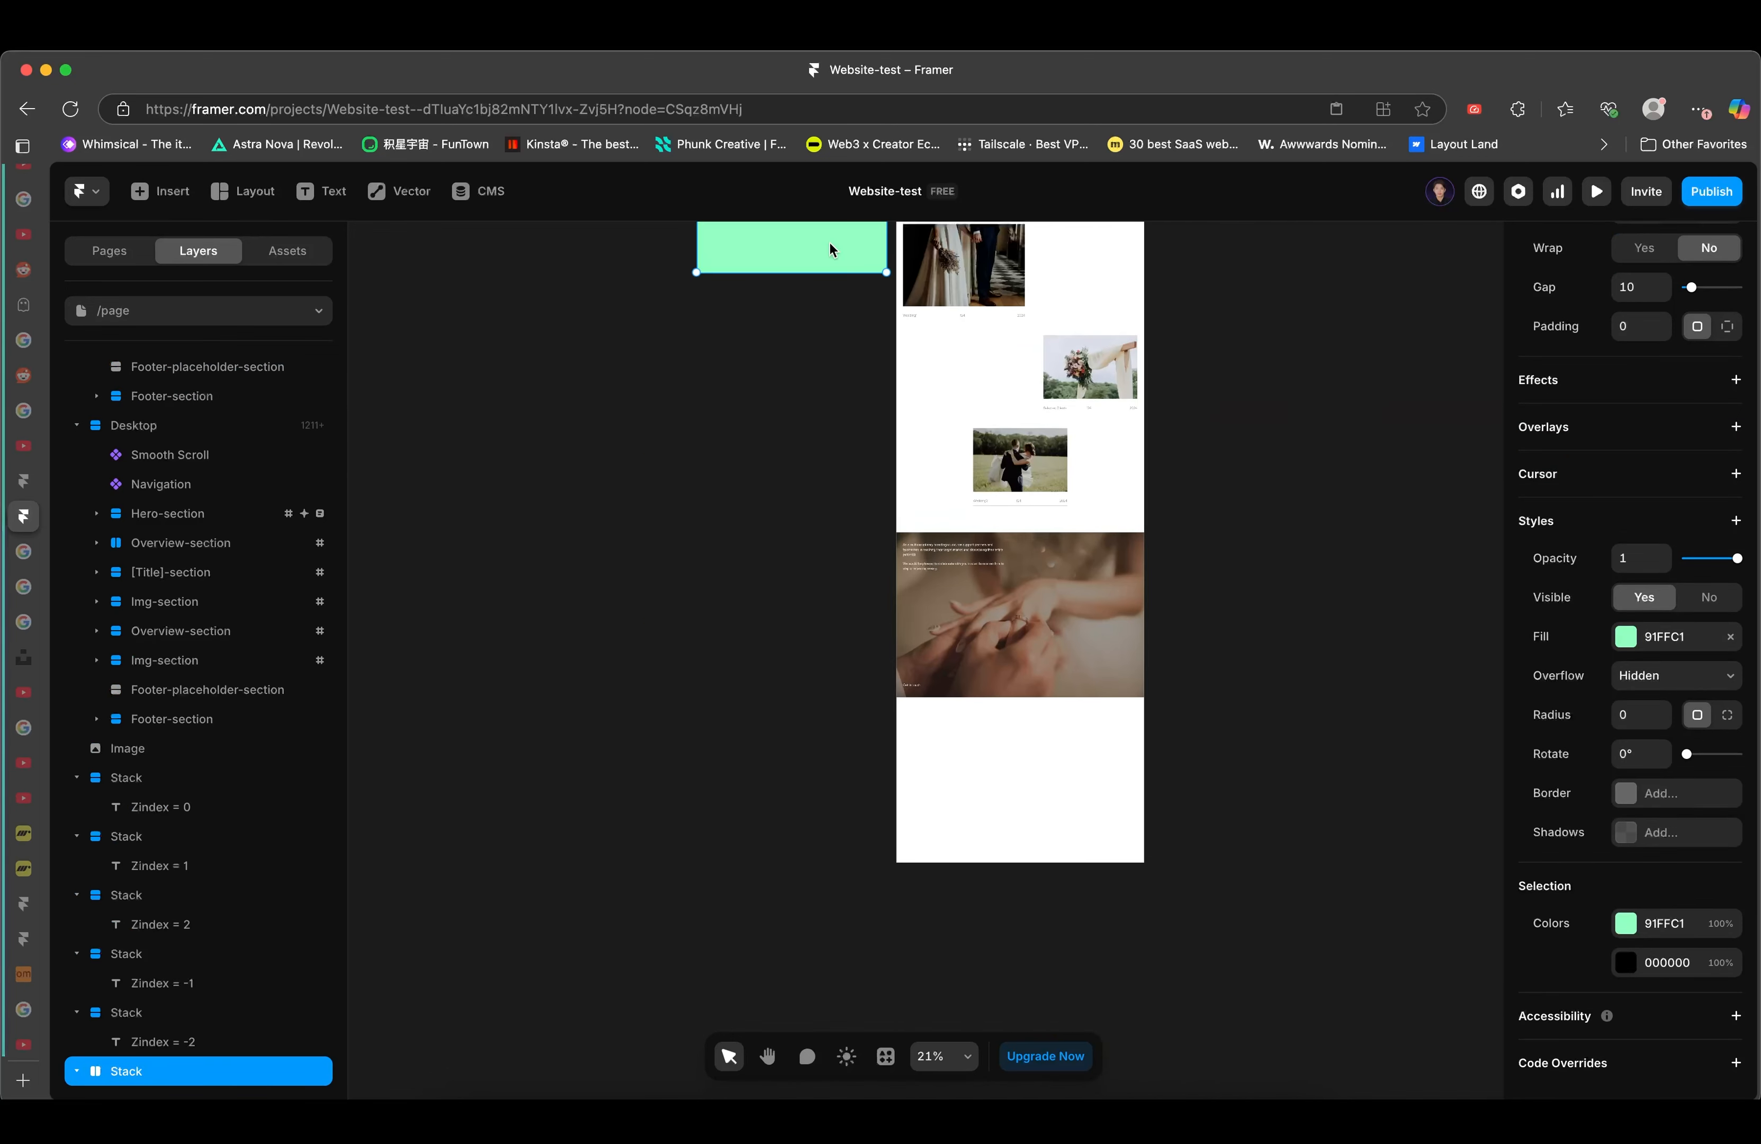
{"action": "left_click_drag", "start_coordinate": [829, 242], "coordinate": [828, 277]}
{"action": "scroll", "coordinate": [835, 335], "scroll_direction": "up", "scroll_amount": 3}
{"action": "left_click_drag", "start_coordinate": [840, 379], "coordinate": [846, 948]}
{"action": "scroll", "coordinate": [846, 918], "scroll_direction": "down", "scroll_amount": 2}
{"action": "mouse_move", "coordinate": [831, 874]}
{"action": "left_mouse_down"}
{"action": "mouse_move", "coordinate": [820, 673]}
{"action": "mouse_move", "coordinate": [831, 893]}
{"action": "mouse_move", "coordinate": [833, 874]}
{"action": "left_mouse_up"}
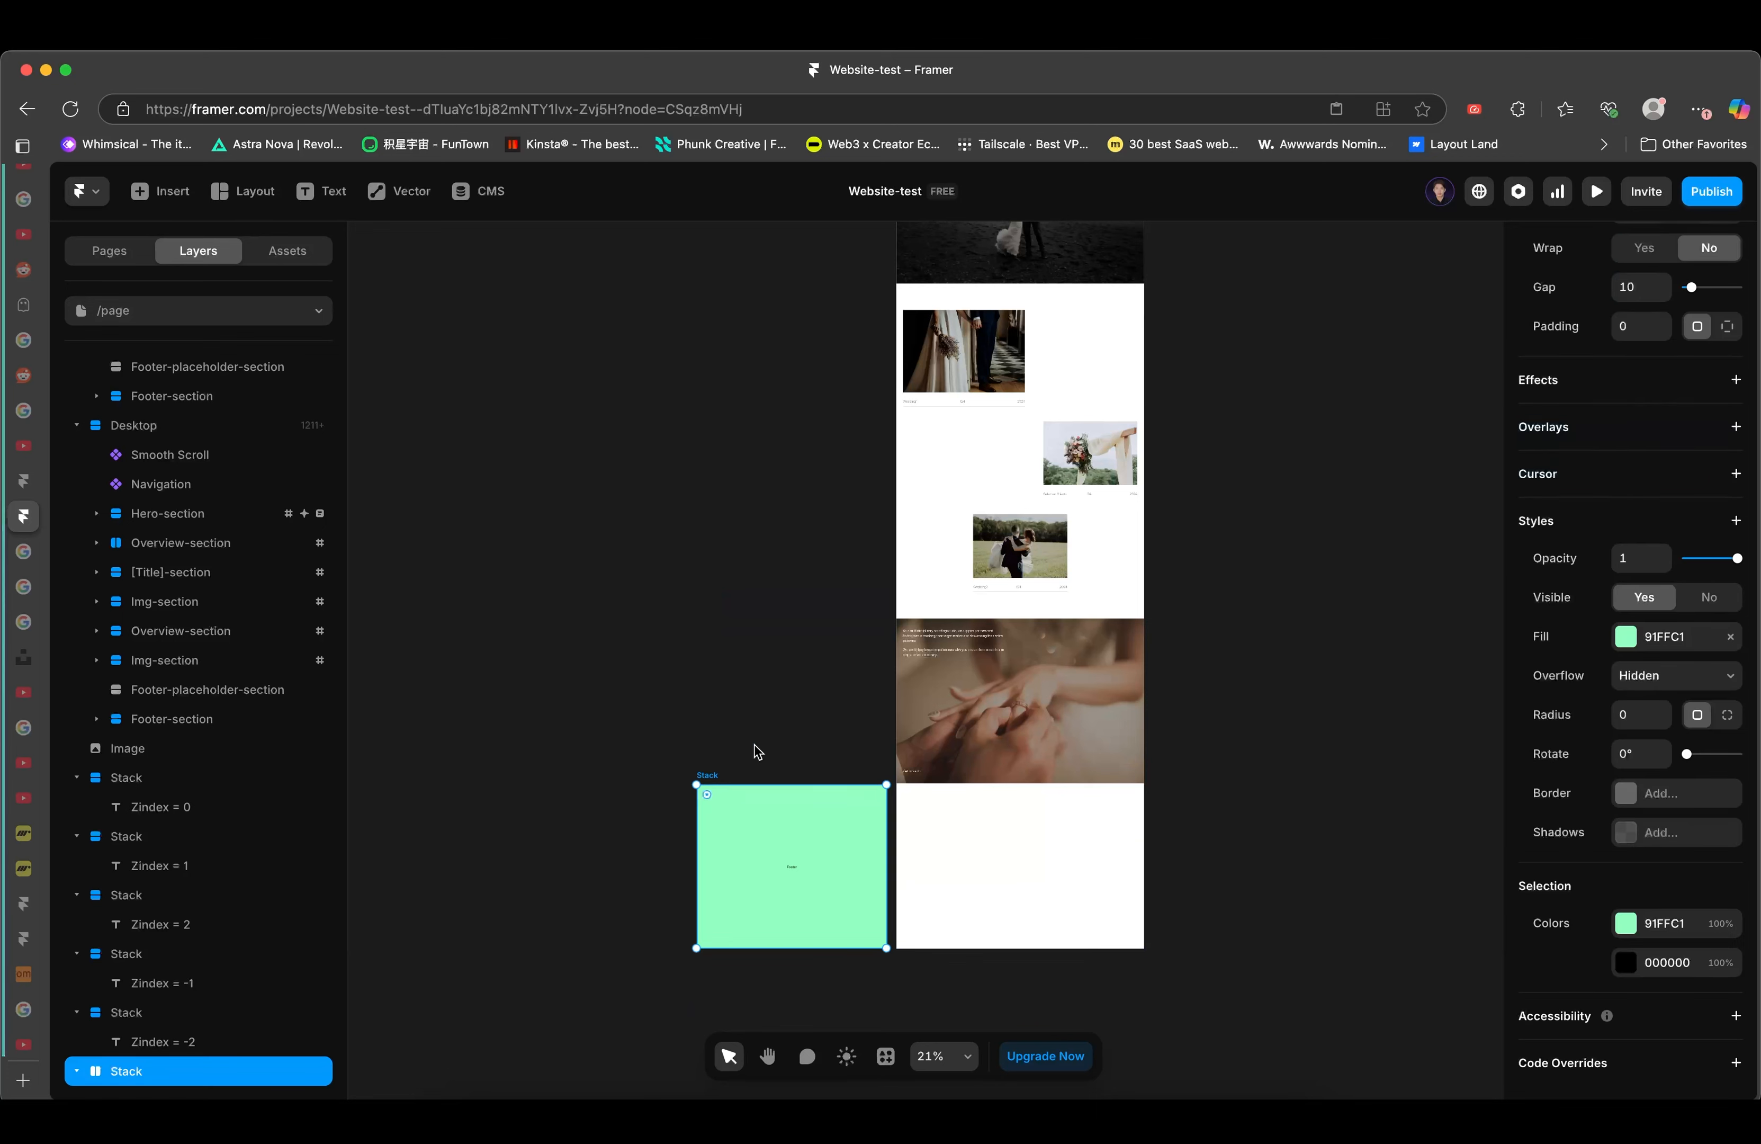
{"action": "scroll", "coordinate": [762, 718], "scroll_direction": "up", "scroll_amount": 2}
{"action": "scroll", "coordinate": [763, 714], "scroll_direction": "right", "scroll_amount": 3}
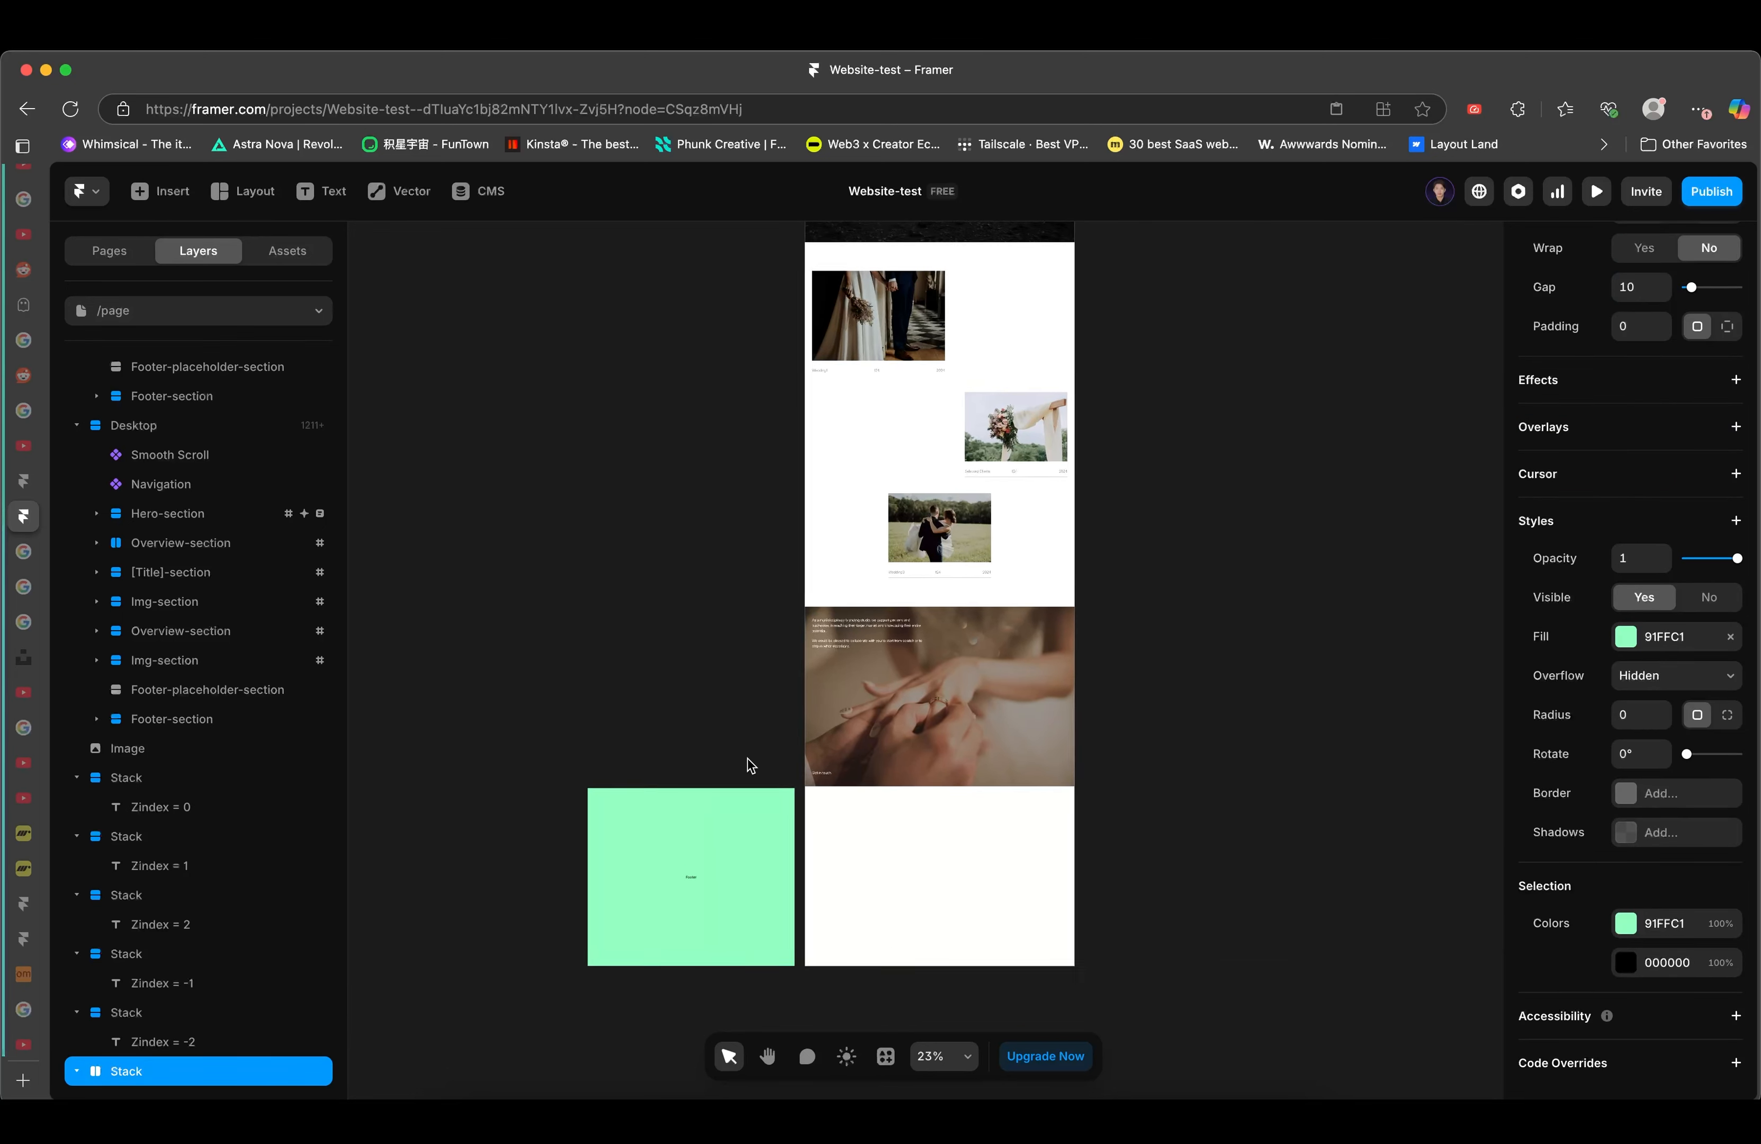
{"action": "left_click", "coordinate": [646, 756]}
{"action": "left_click", "coordinate": [607, 780]}
{"action": "scroll", "coordinate": [758, 720], "scroll_direction": "up", "scroll_amount": 3}
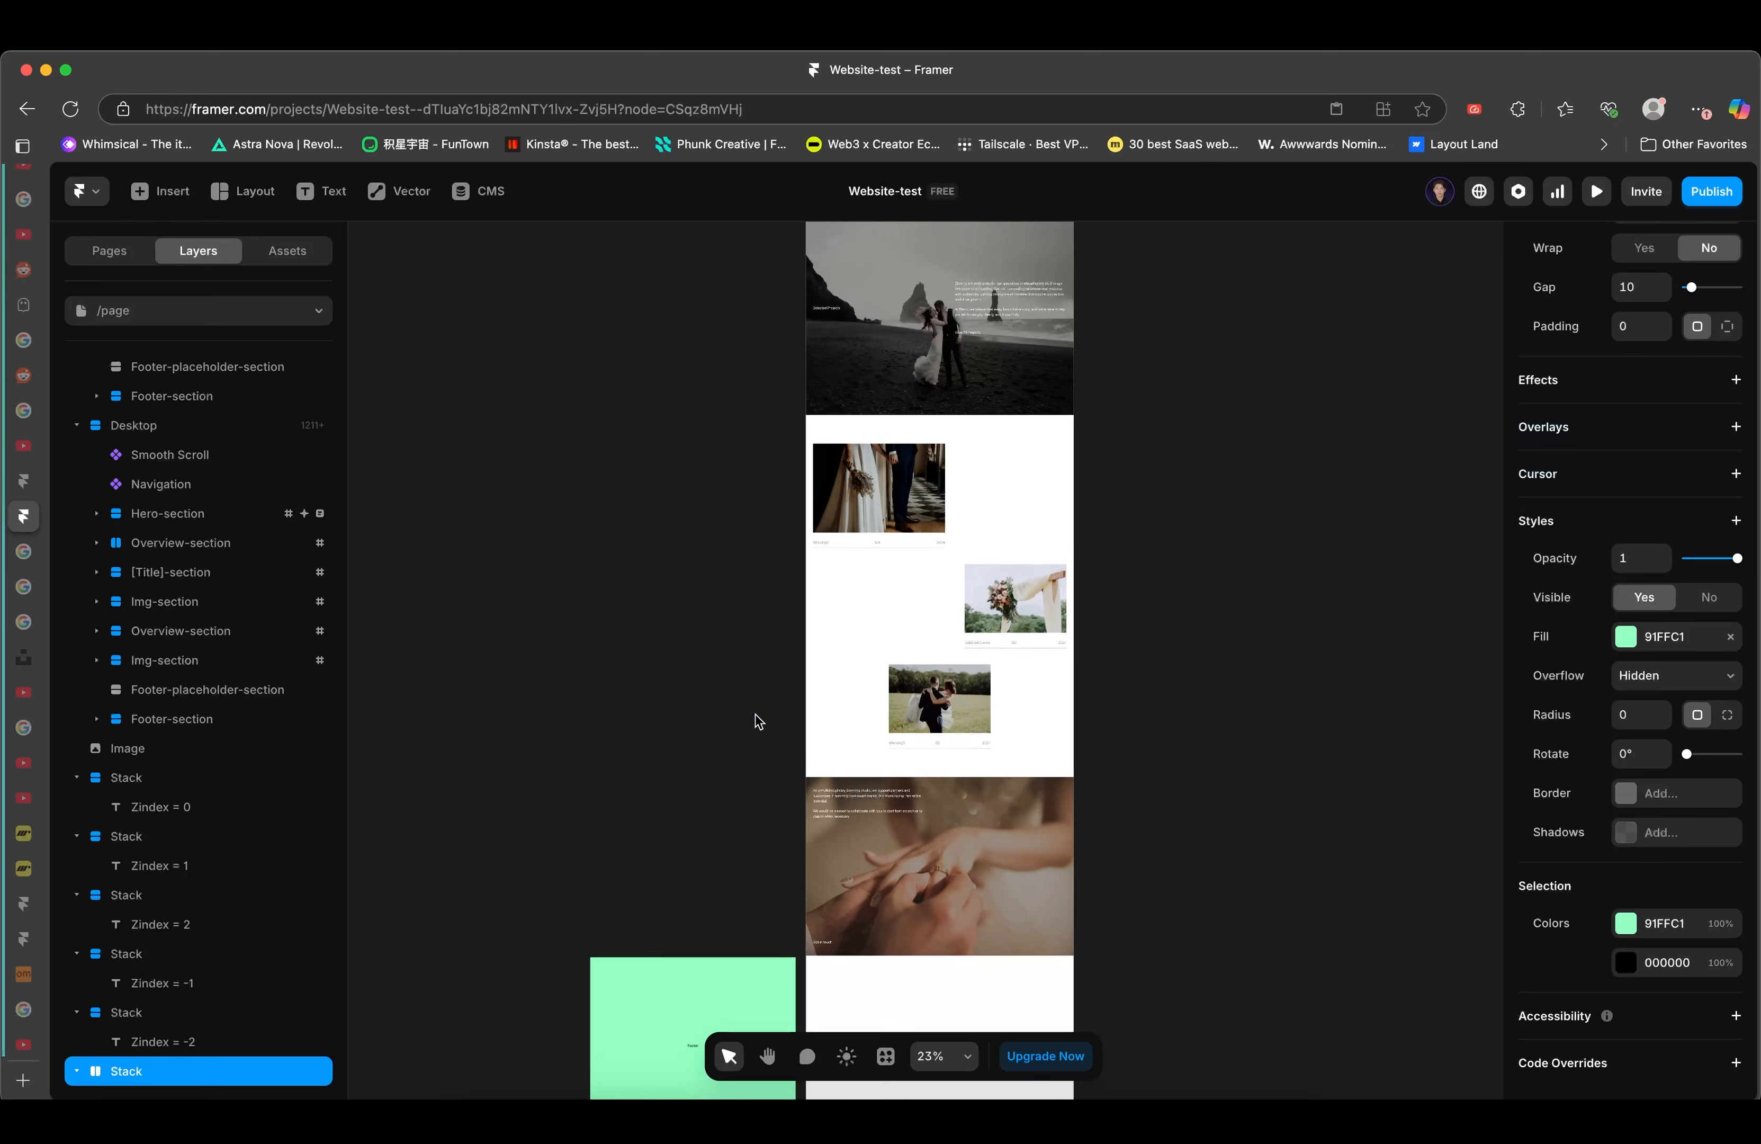
- Select the primary Desktop's Footer-placeholder-section at the page's end and examine its Z Index setting
{"action": "left_click", "coordinate": [1045, 810]}
{"action": "left_click", "coordinate": [1122, 788]}
{"action": "scroll", "coordinate": [1122, 785], "scroll_direction": "up", "scroll_amount": 5}
{"action": "scroll", "coordinate": [1123, 784], "scroll_direction": "up", "scroll_amount": 4}
{"action": "scroll", "coordinate": [1092, 659], "scroll_direction": "down", "scroll_amount": 10}
{"action": "left_click", "coordinate": [1000, 748]}
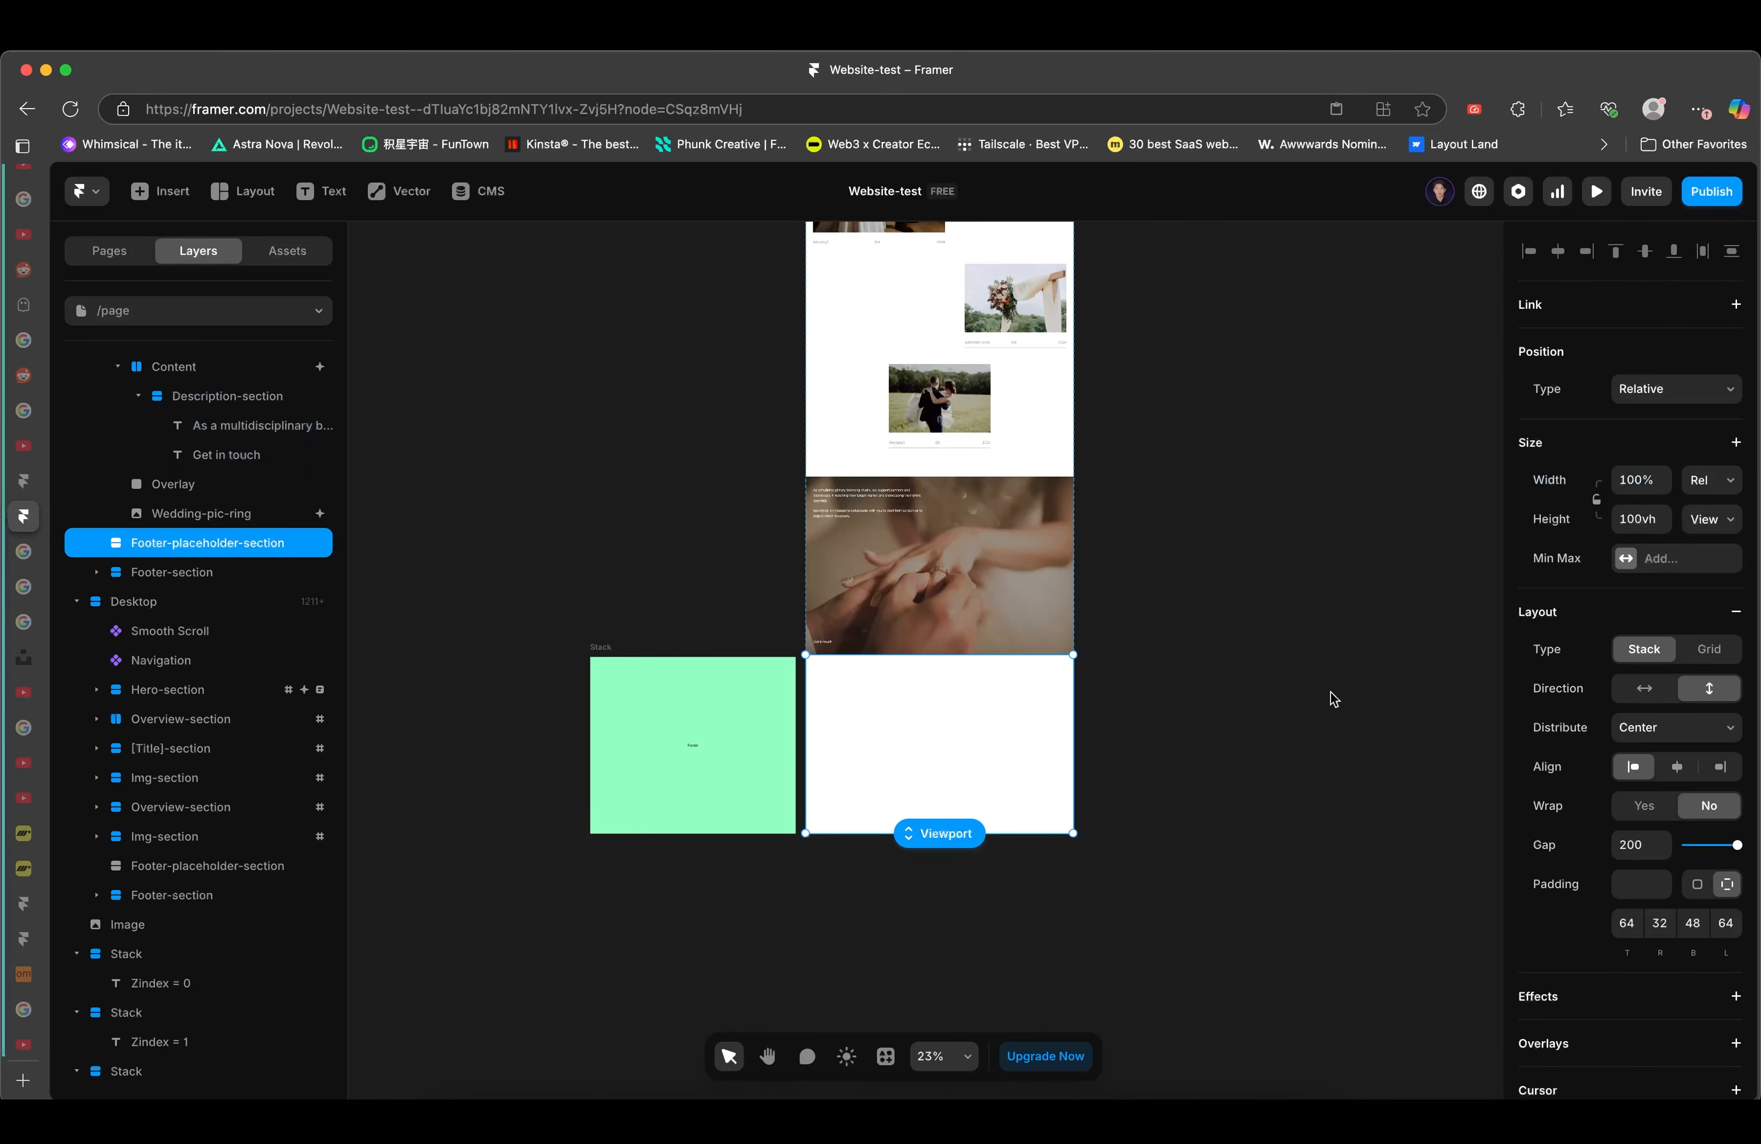
{"action": "scroll", "coordinate": [1725, 794], "scroll_direction": "down", "scroll_amount": 8}
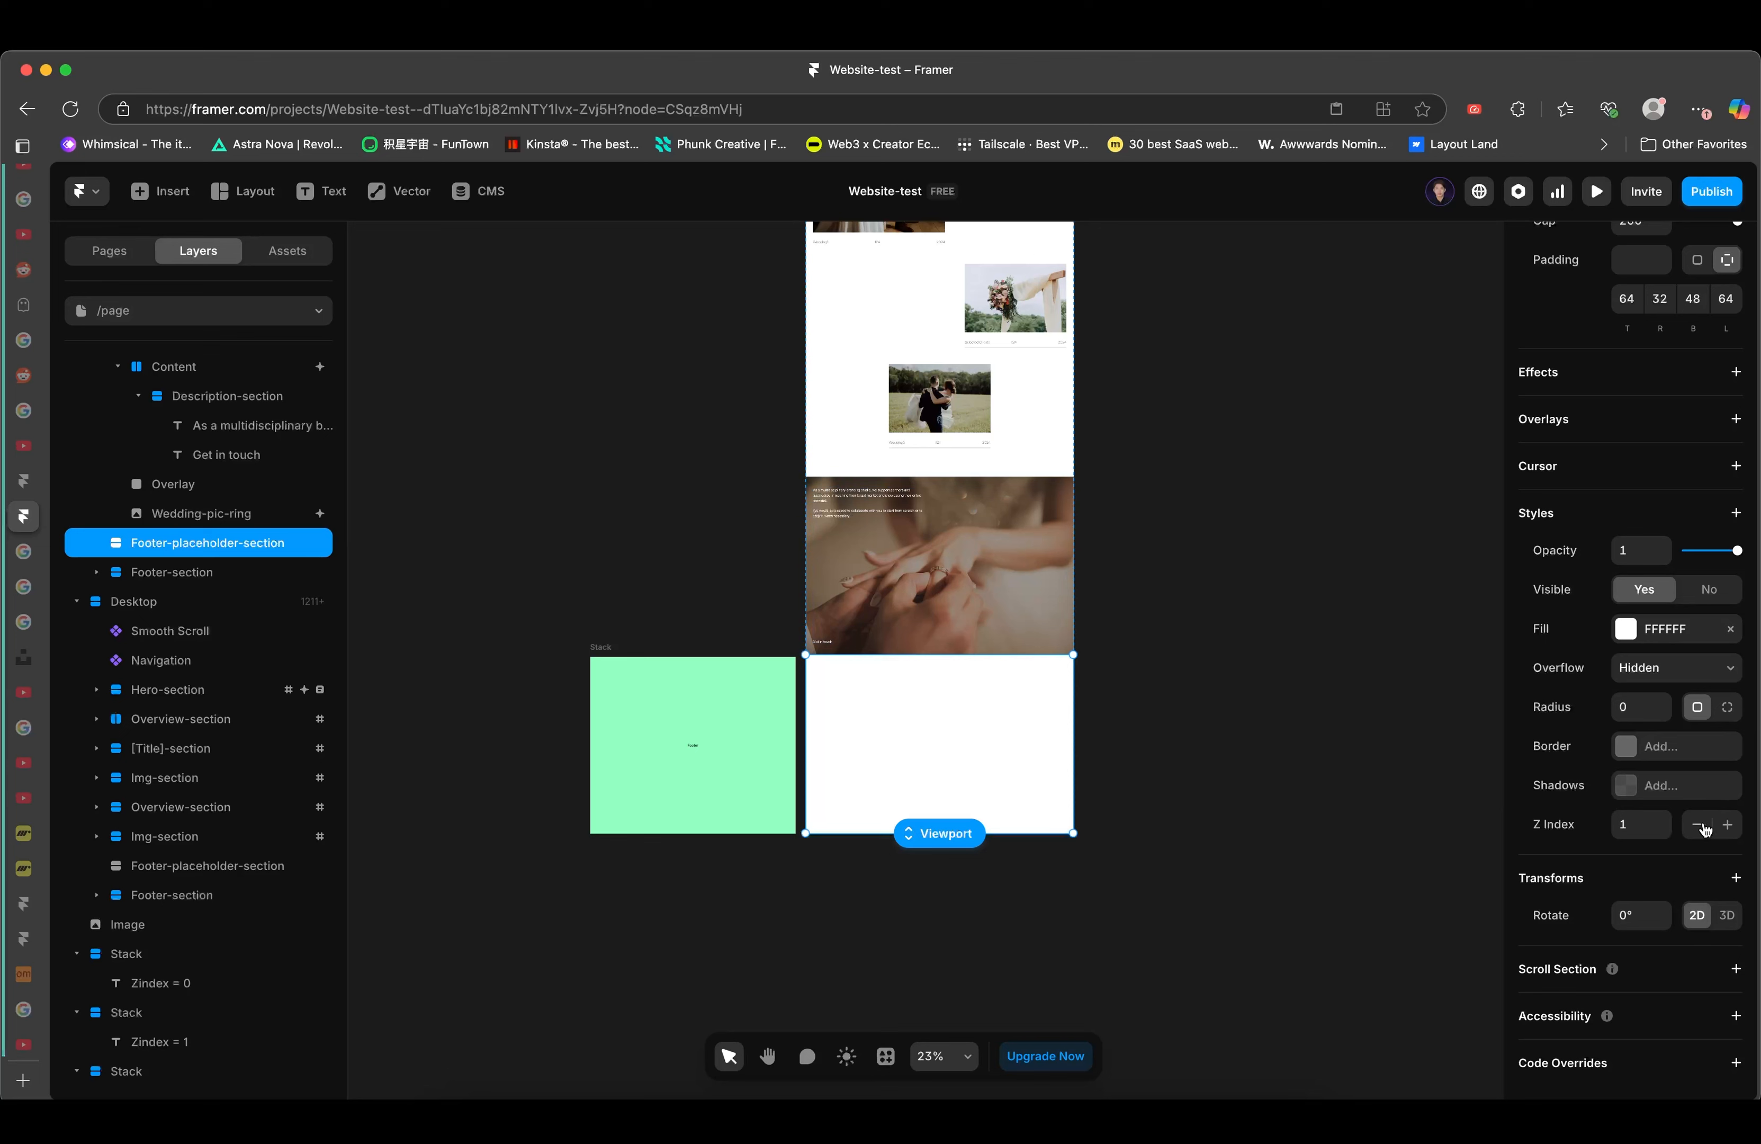
- Compare the Z Index of the primary Desktop's Footer-section with that of its Footer-placeholder-section
{"action": "left_click", "coordinate": [191, 572]}
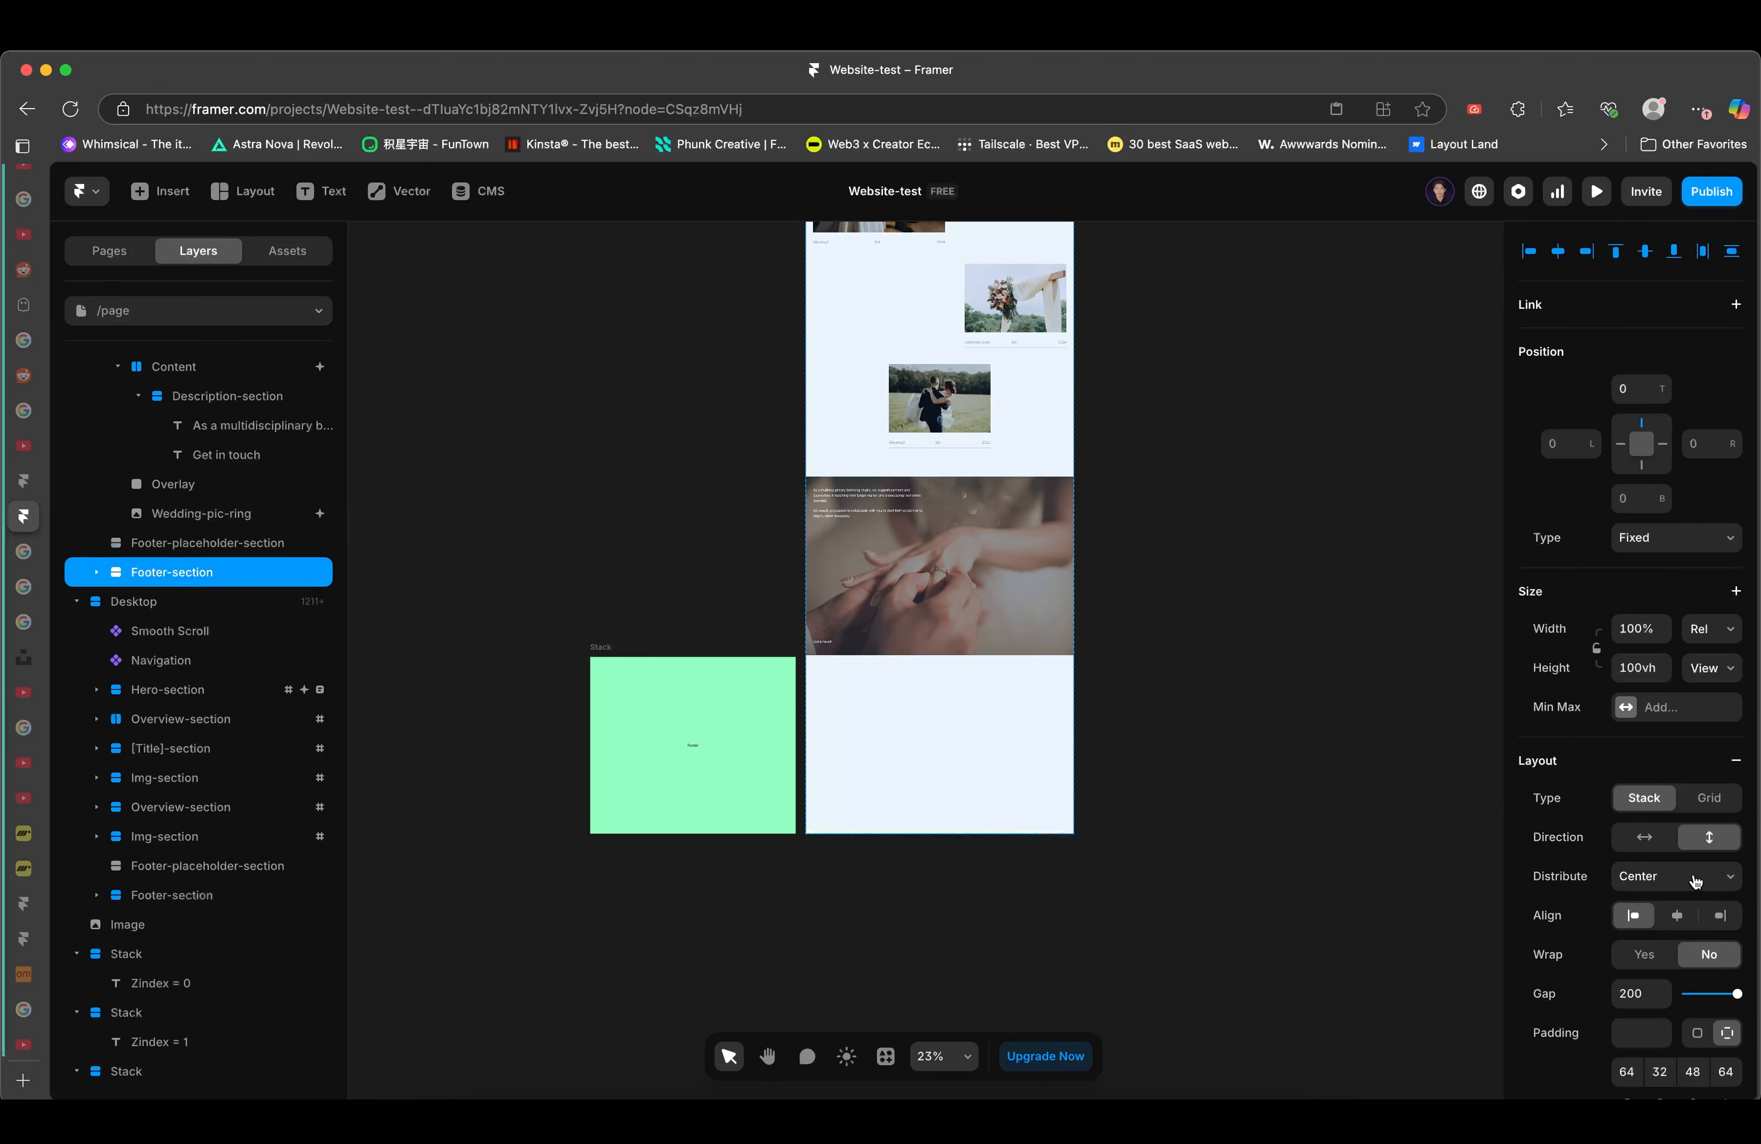
{"action": "scroll", "coordinate": [1654, 762], "scroll_direction": "up", "scroll_amount": 3}
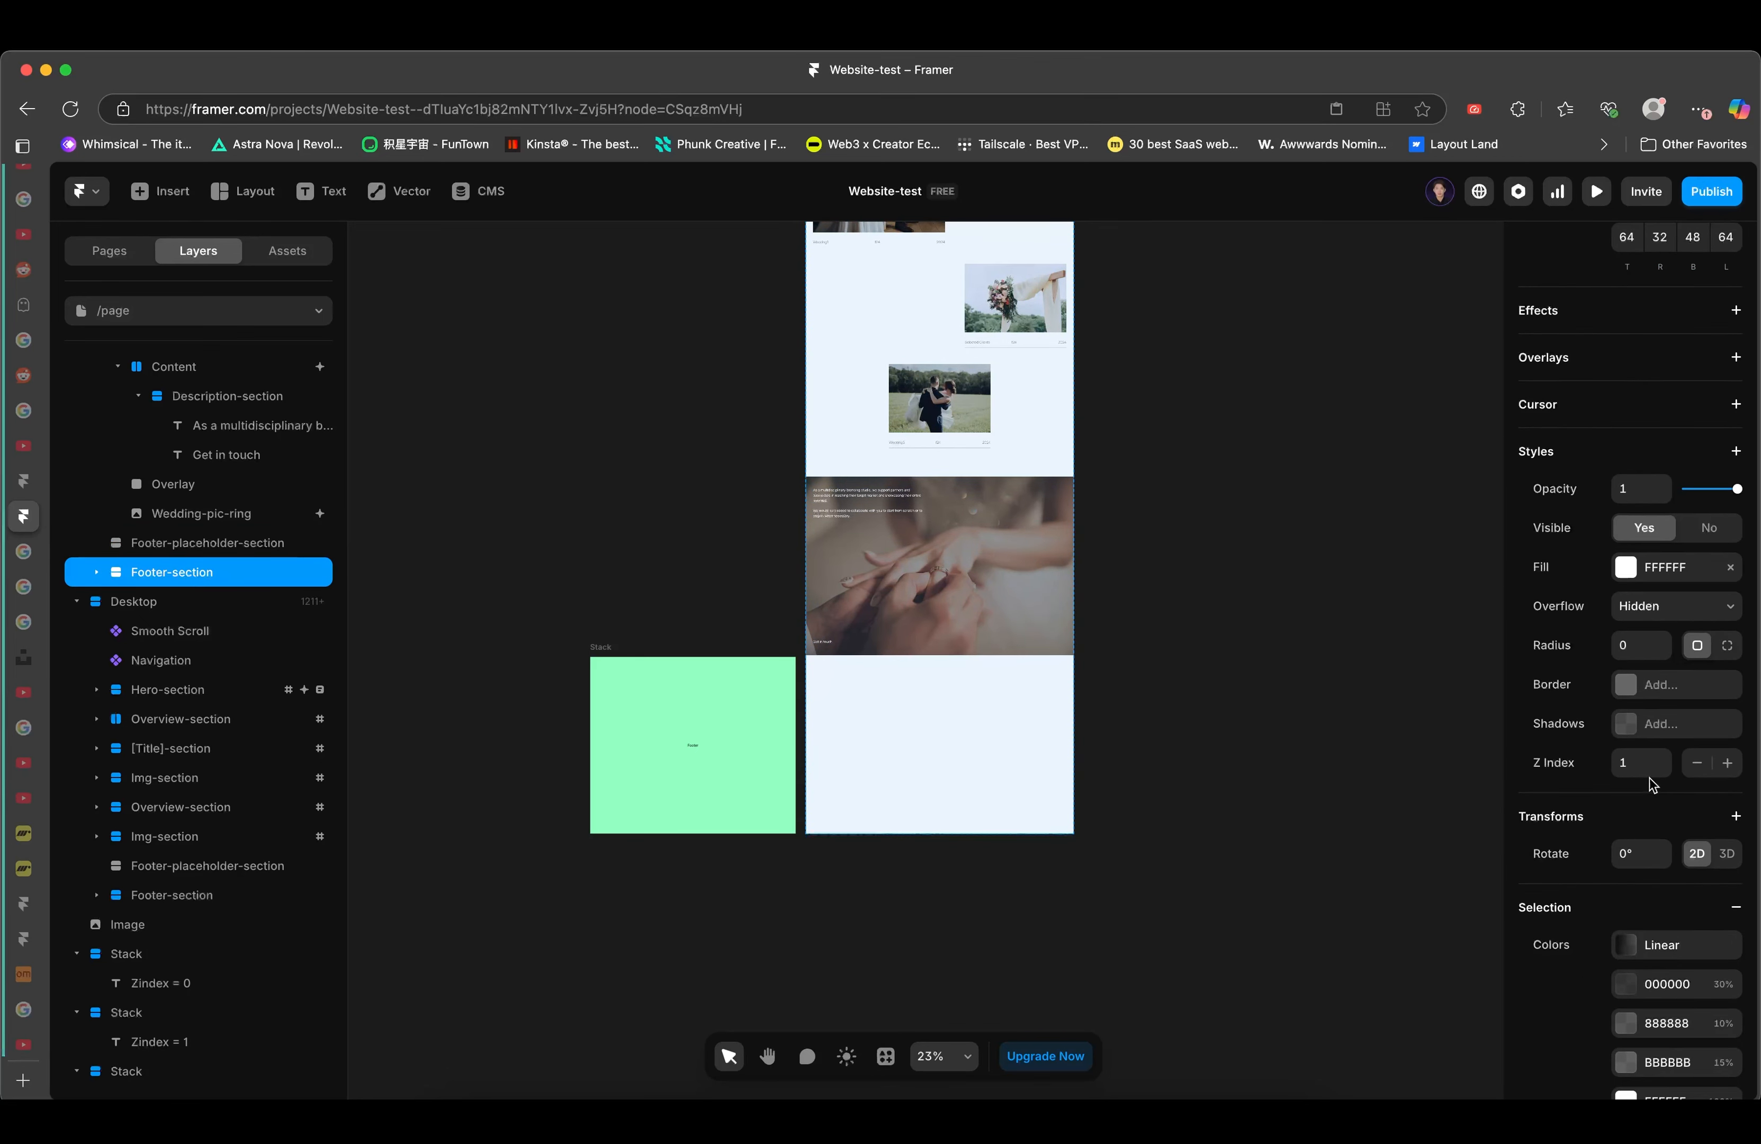
{"action": "left_click", "coordinate": [154, 539]}
{"action": "left_click", "coordinate": [161, 563]}
{"action": "left_click", "coordinate": [172, 548]}
{"action": "left_click", "coordinate": [393, 550]}
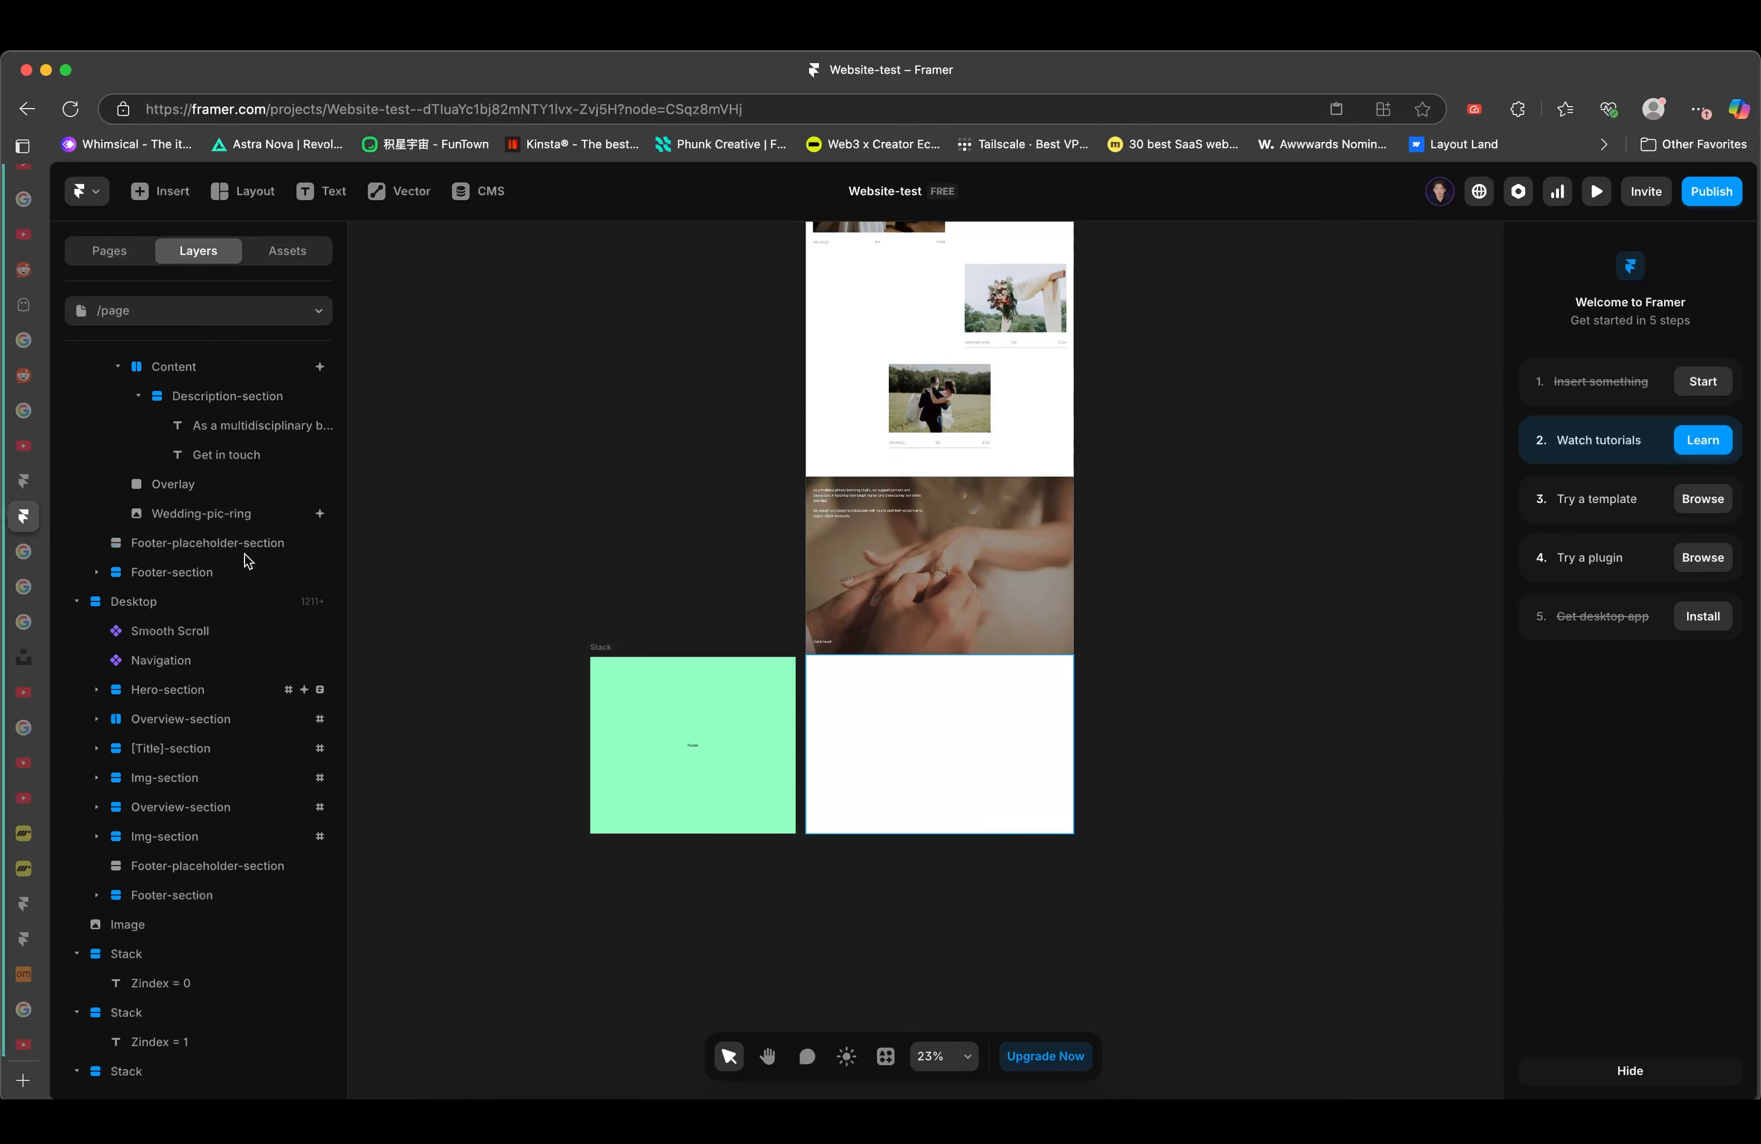
{"action": "left_click", "coordinate": [182, 542]}
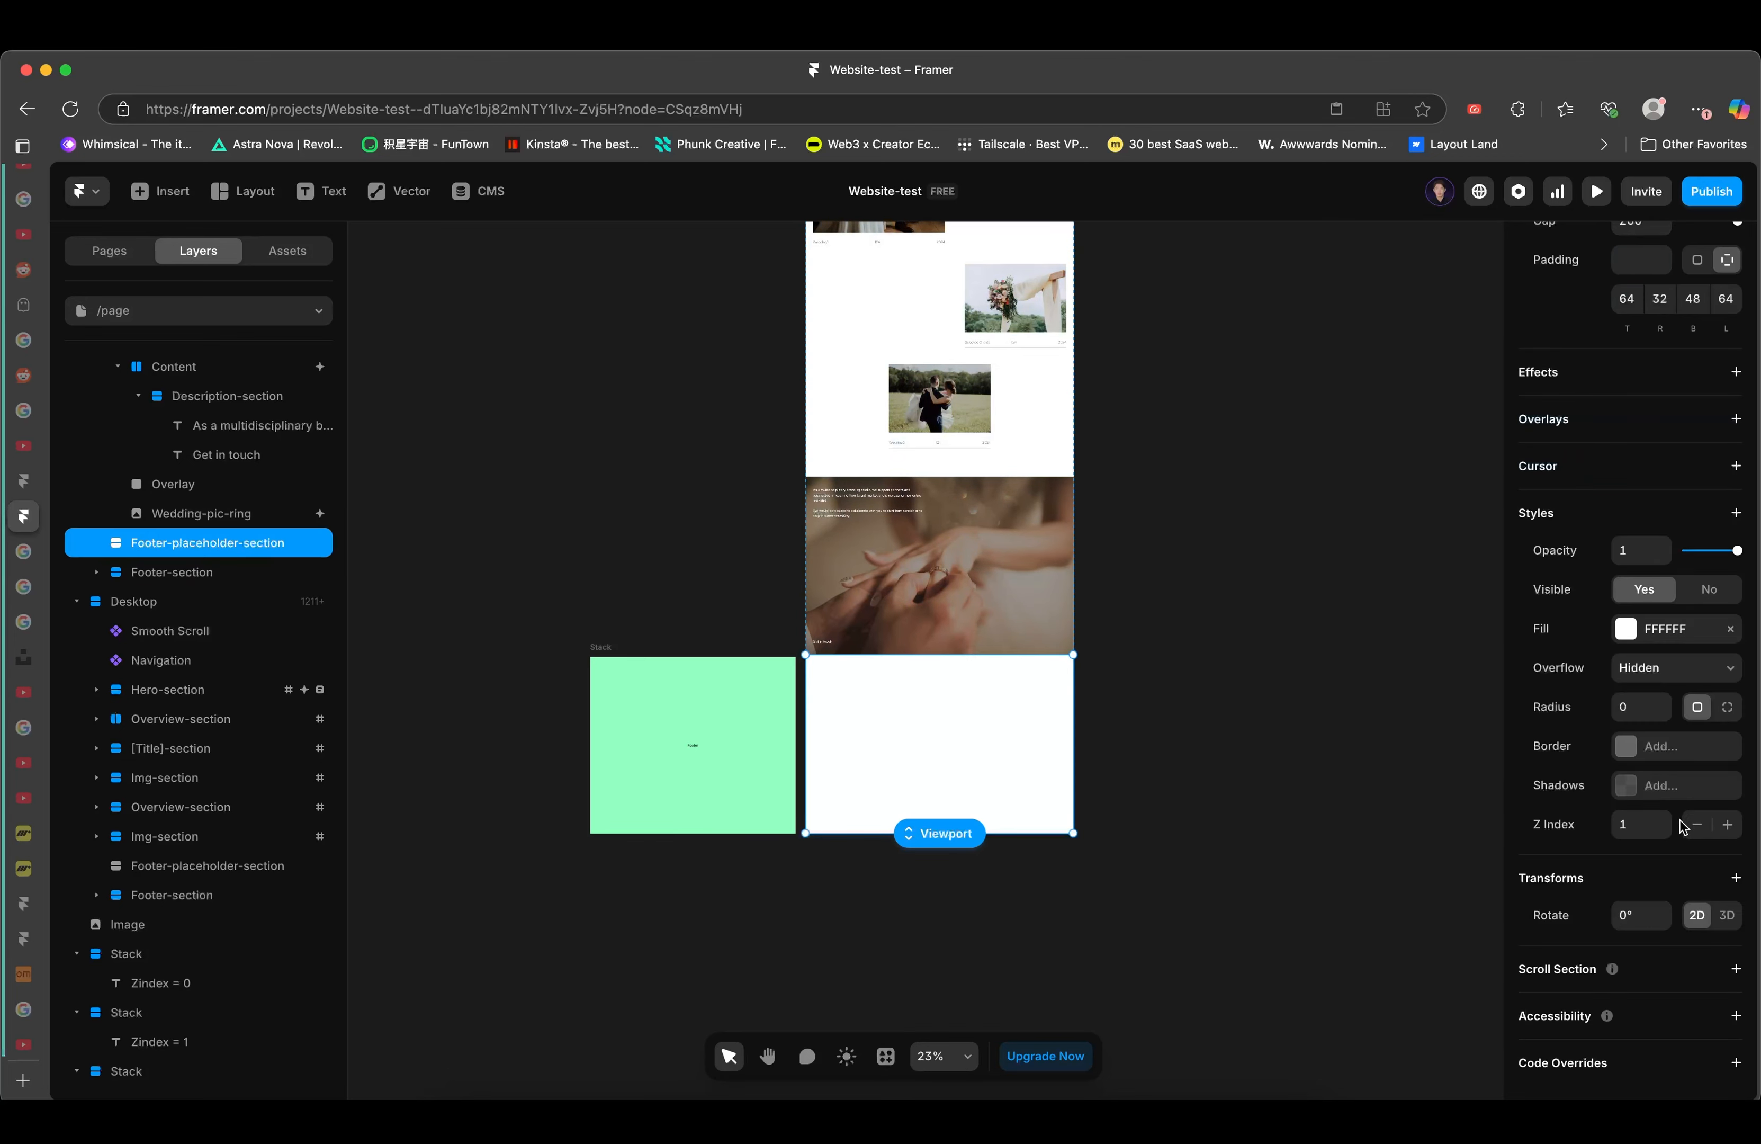
{"action": "left_click", "coordinate": [166, 572]}
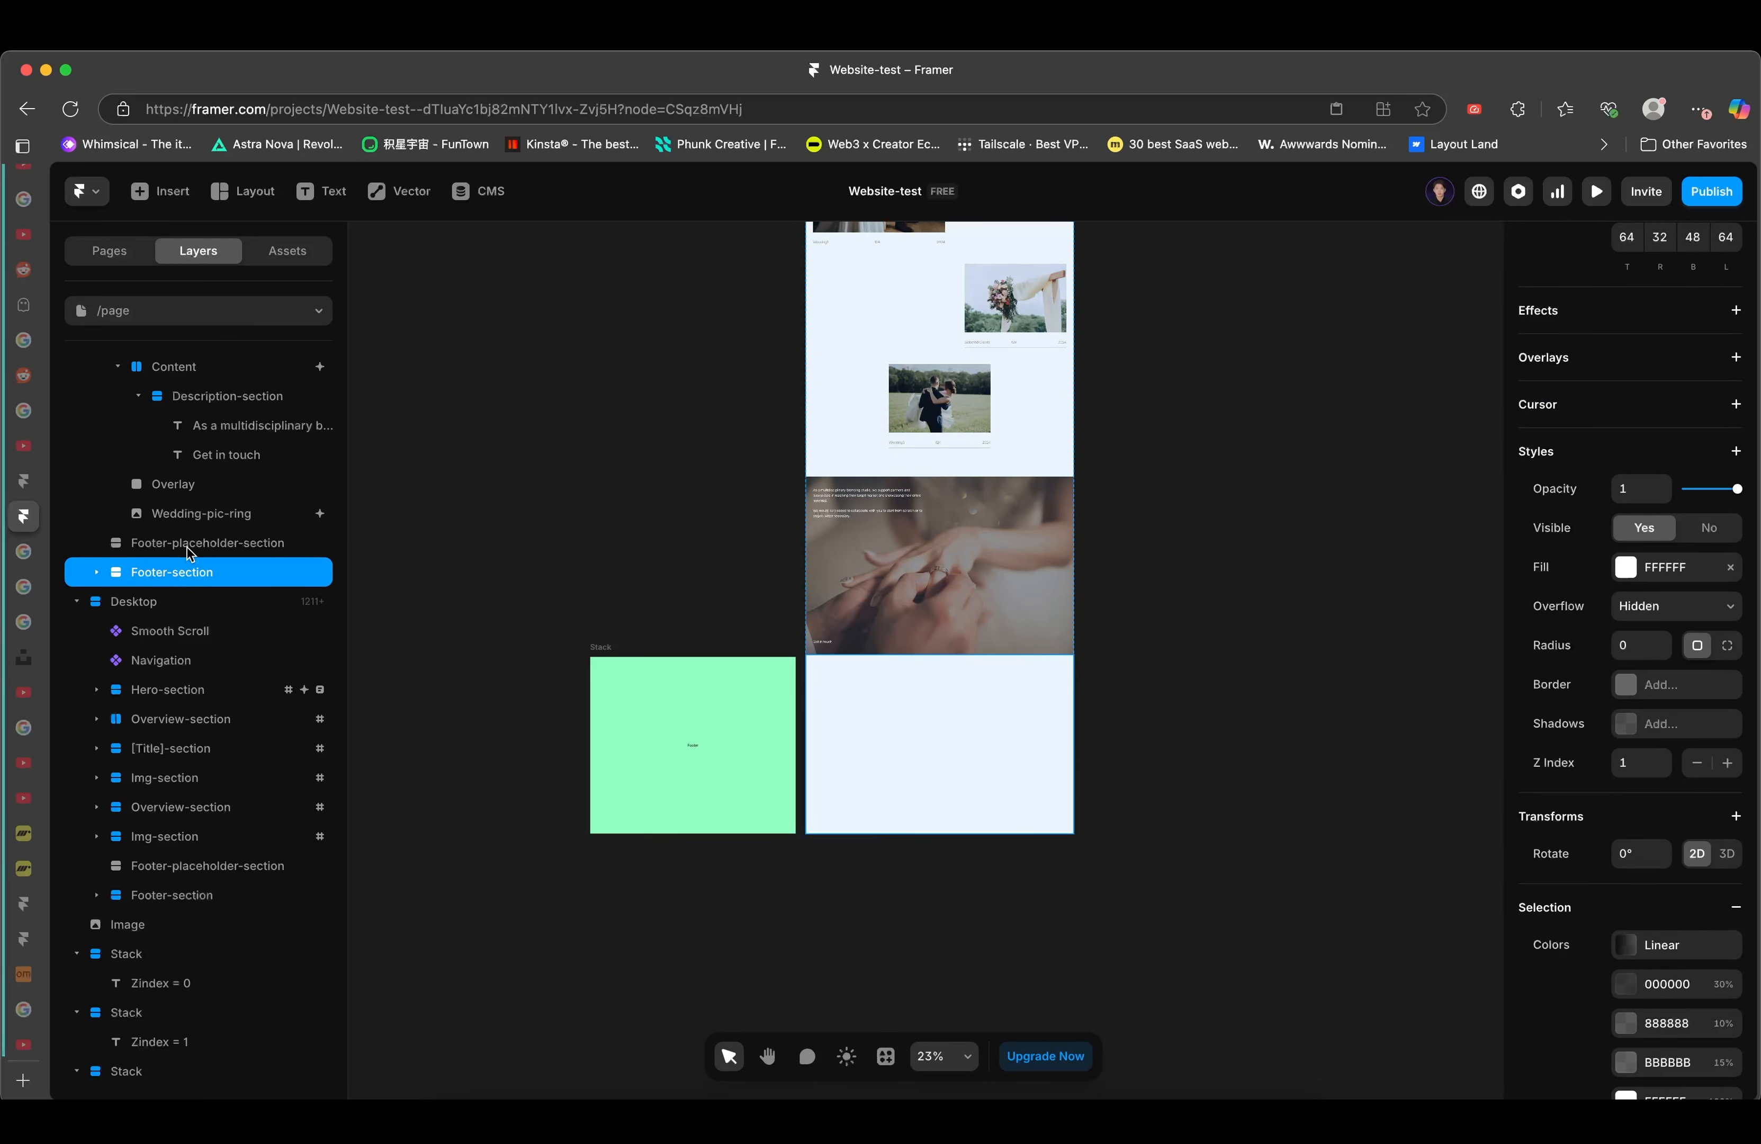
{"action": "left_click", "coordinate": [187, 550]}
{"action": "left_click", "coordinate": [180, 574]}
- Preview the Desktop page, check how the last image section uncovers the registration footer, and exit the preview
{"action": "scroll", "coordinate": [433, 578], "scroll_direction": "up", "scroll_amount": 15}
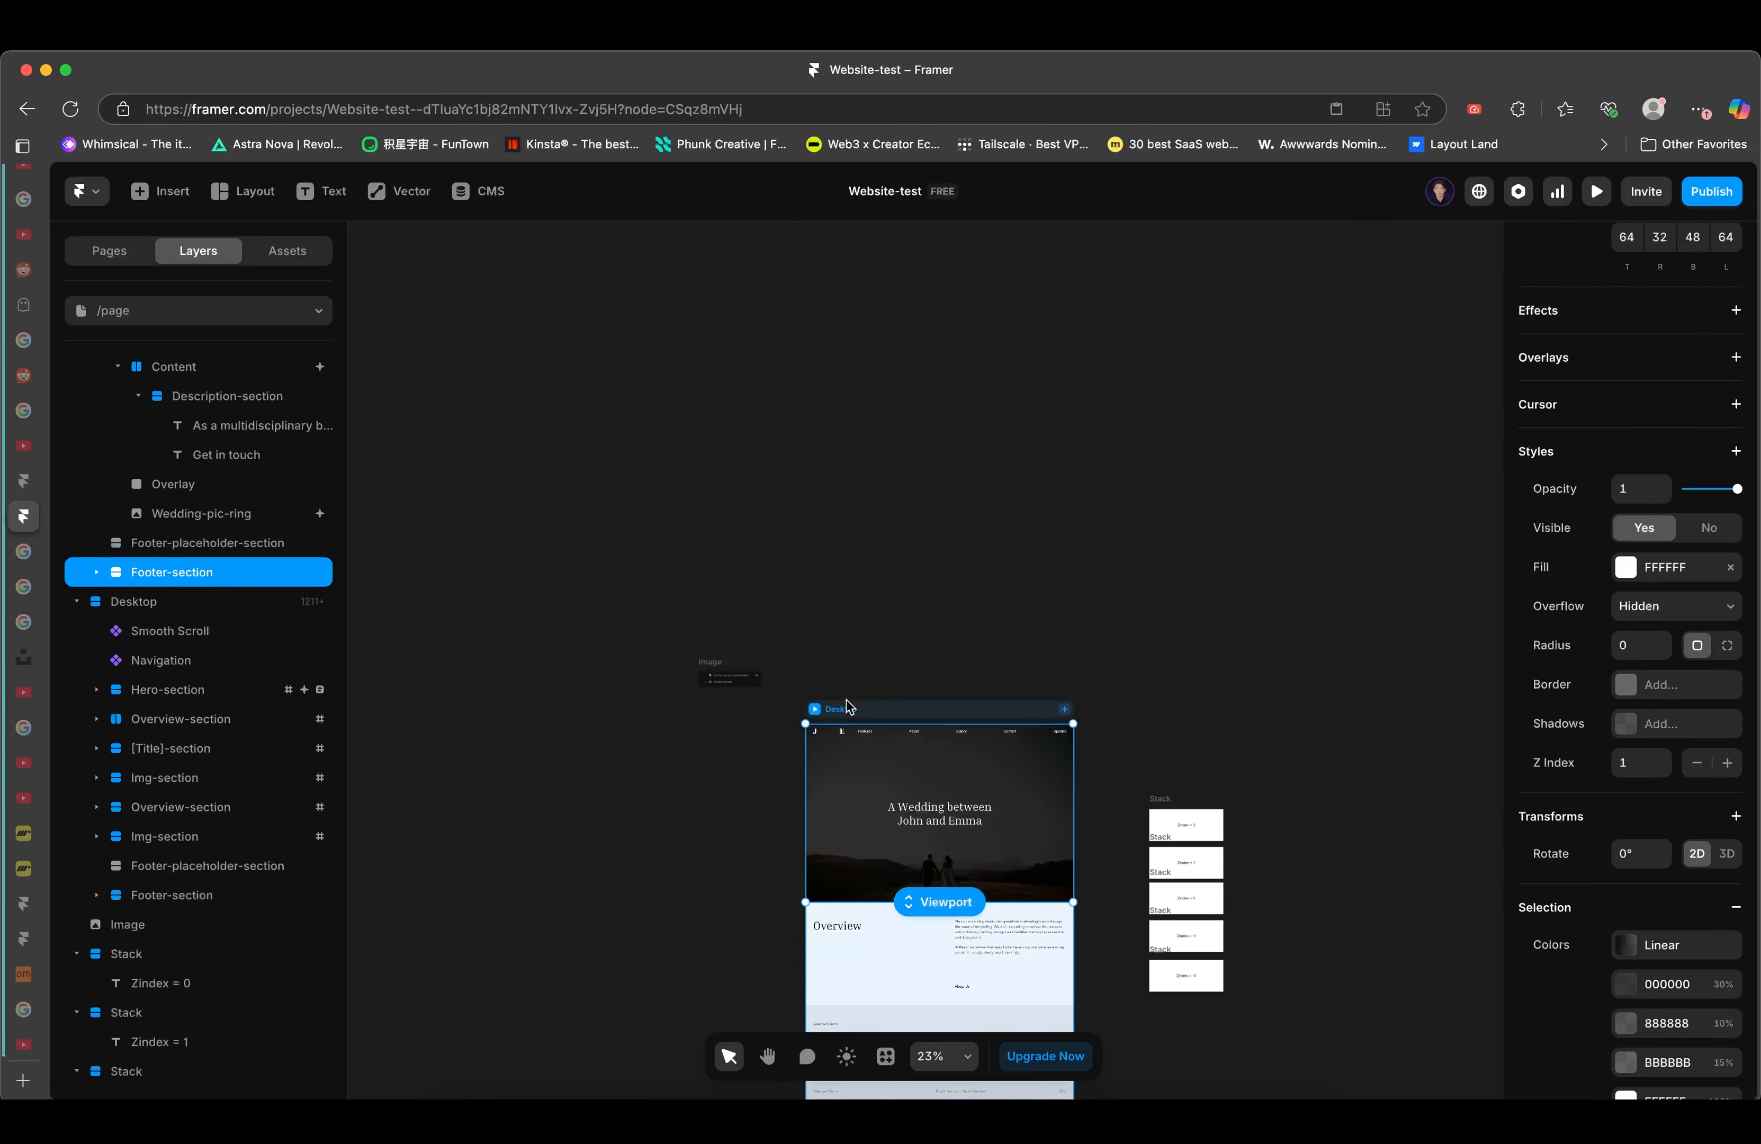
{"action": "left_click", "coordinate": [816, 712]}
{"action": "scroll", "coordinate": [873, 653], "scroll_direction": "down", "scroll_amount": 20}
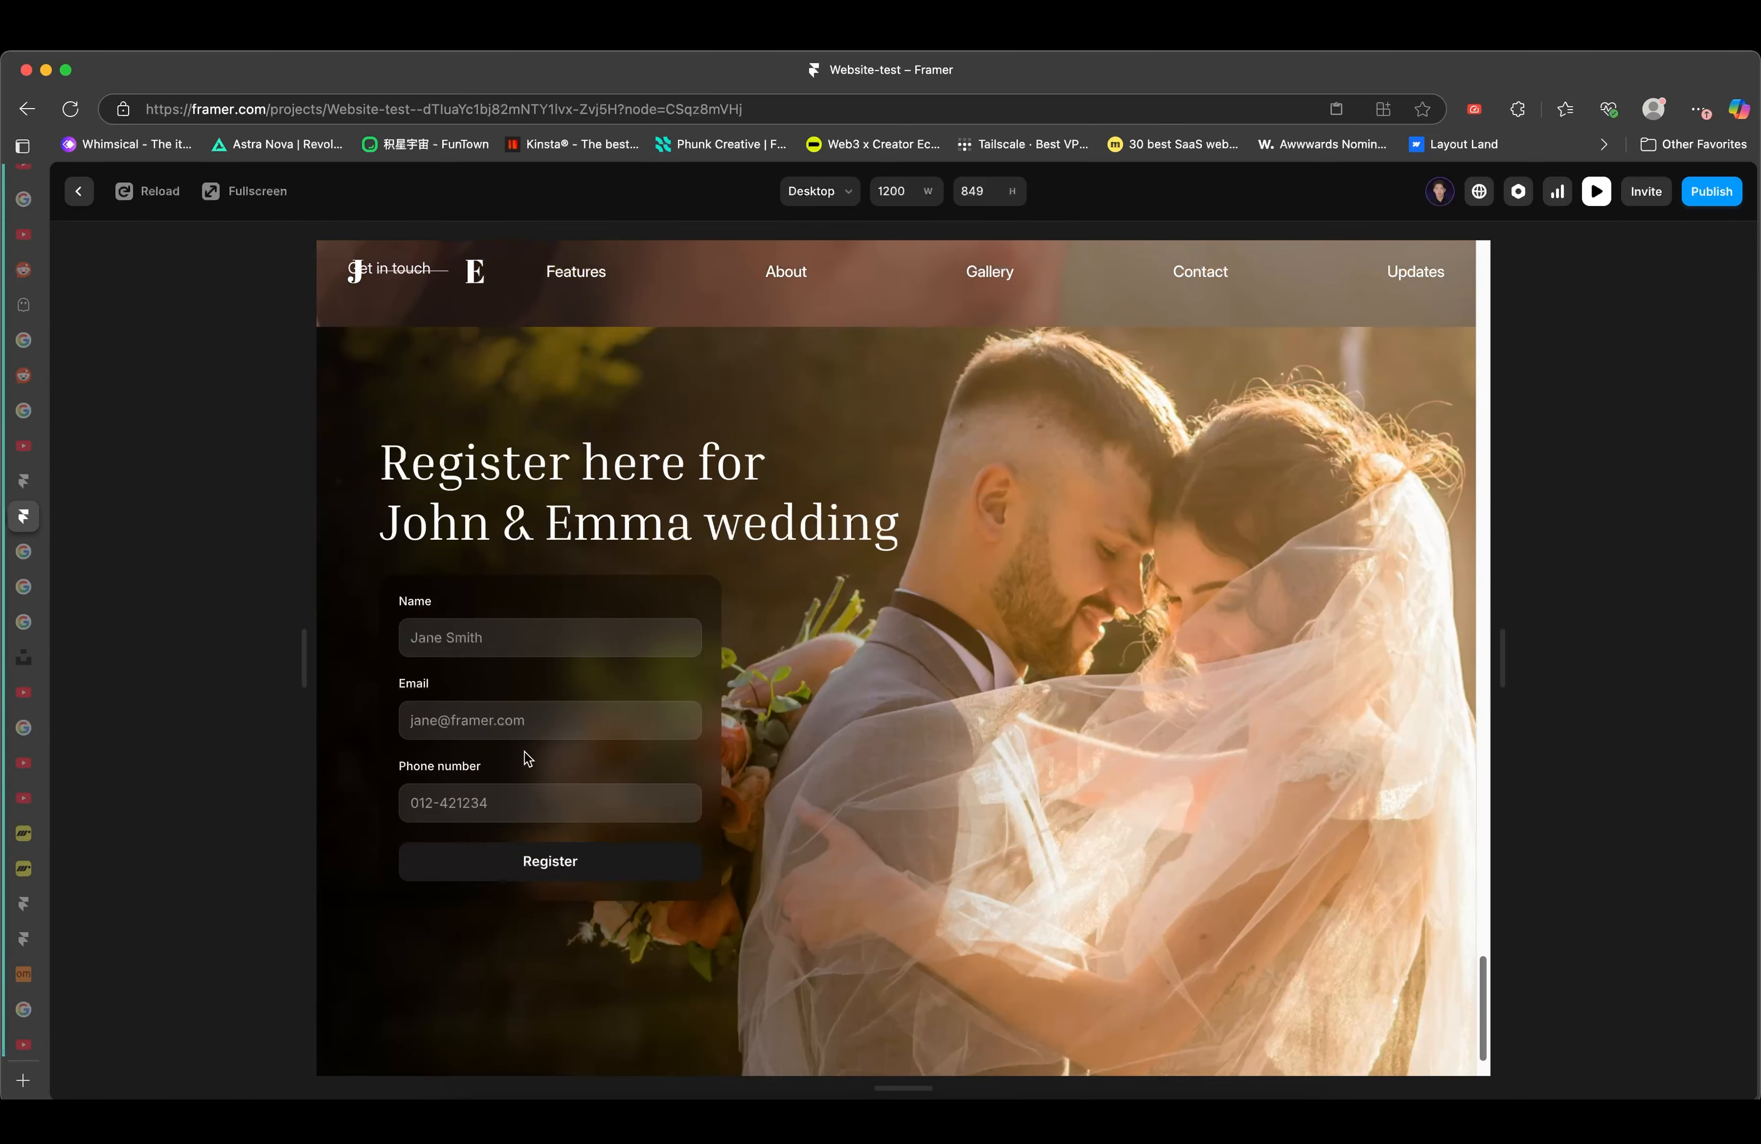
{"action": "left_click", "coordinate": [527, 729]}
{"action": "left_click", "coordinate": [683, 676]}
{"action": "scroll", "coordinate": [886, 651], "scroll_direction": "up", "scroll_amount": 20}
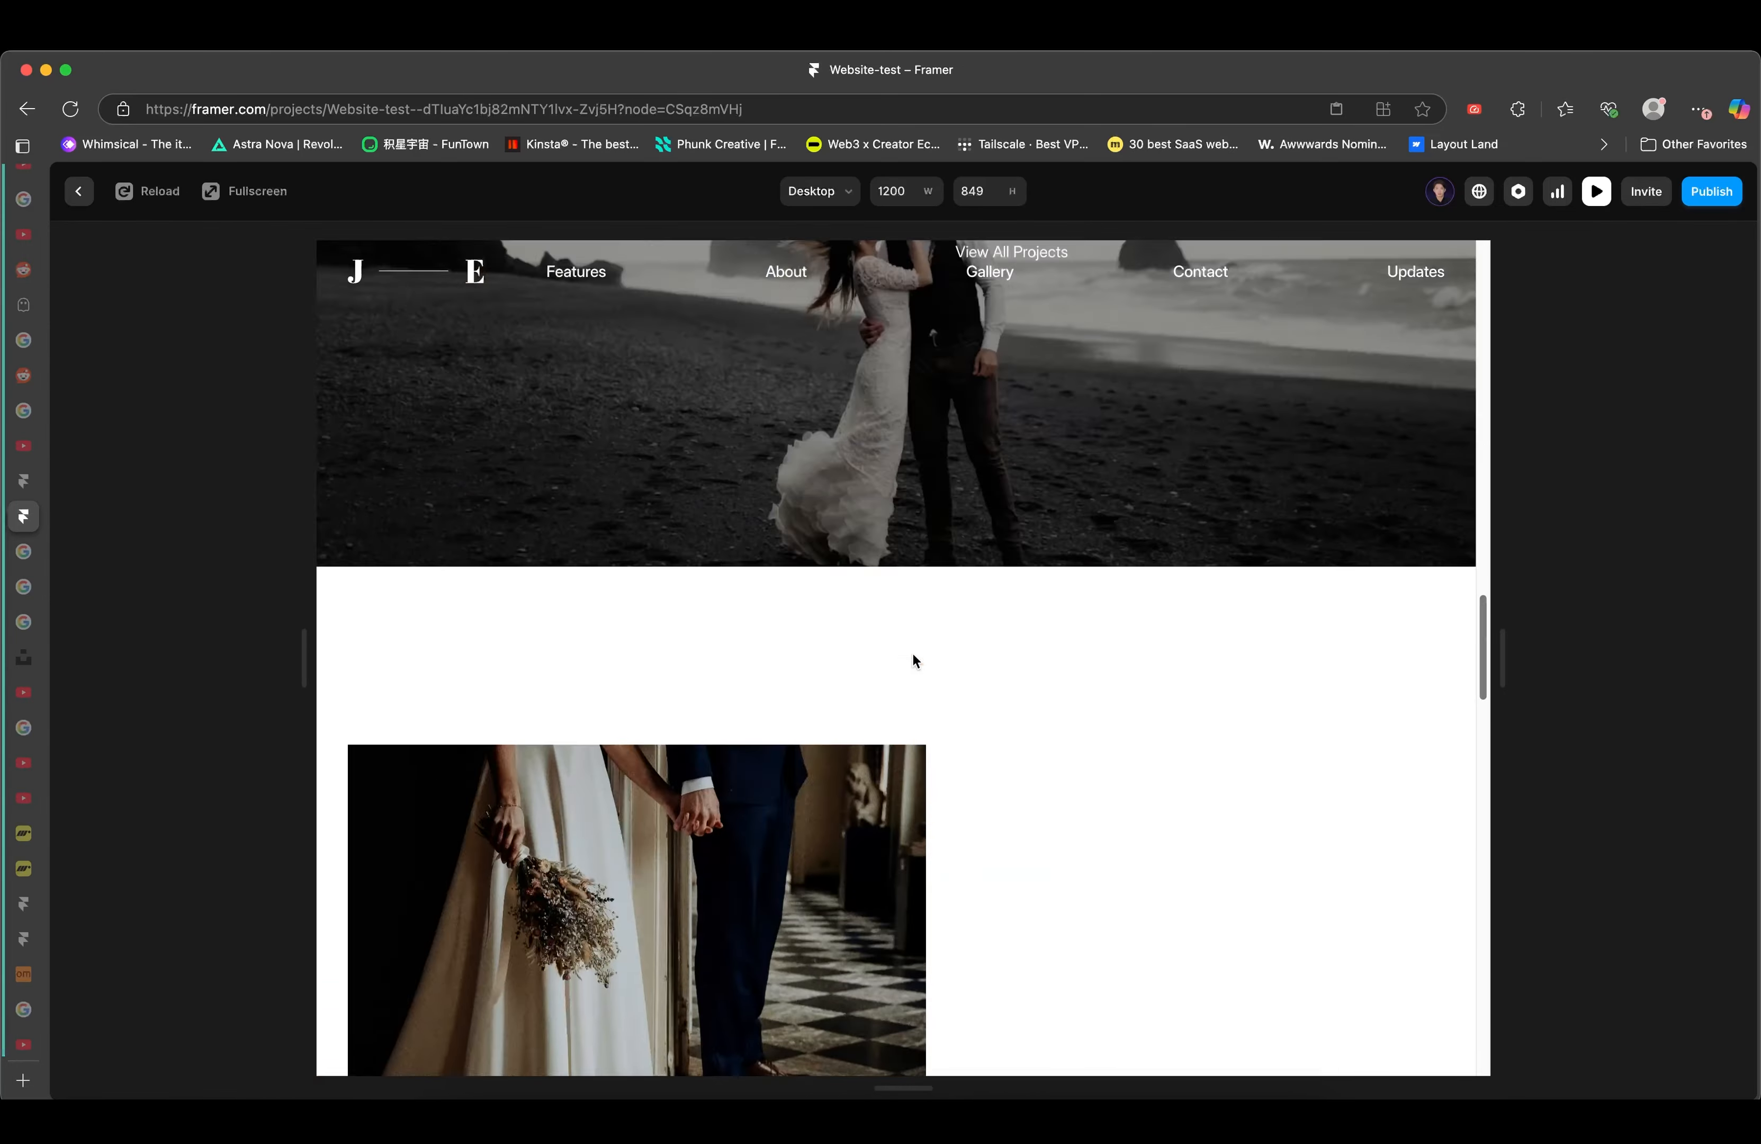
{"action": "scroll", "coordinate": [910, 661], "scroll_direction": "down", "scroll_amount": 20}
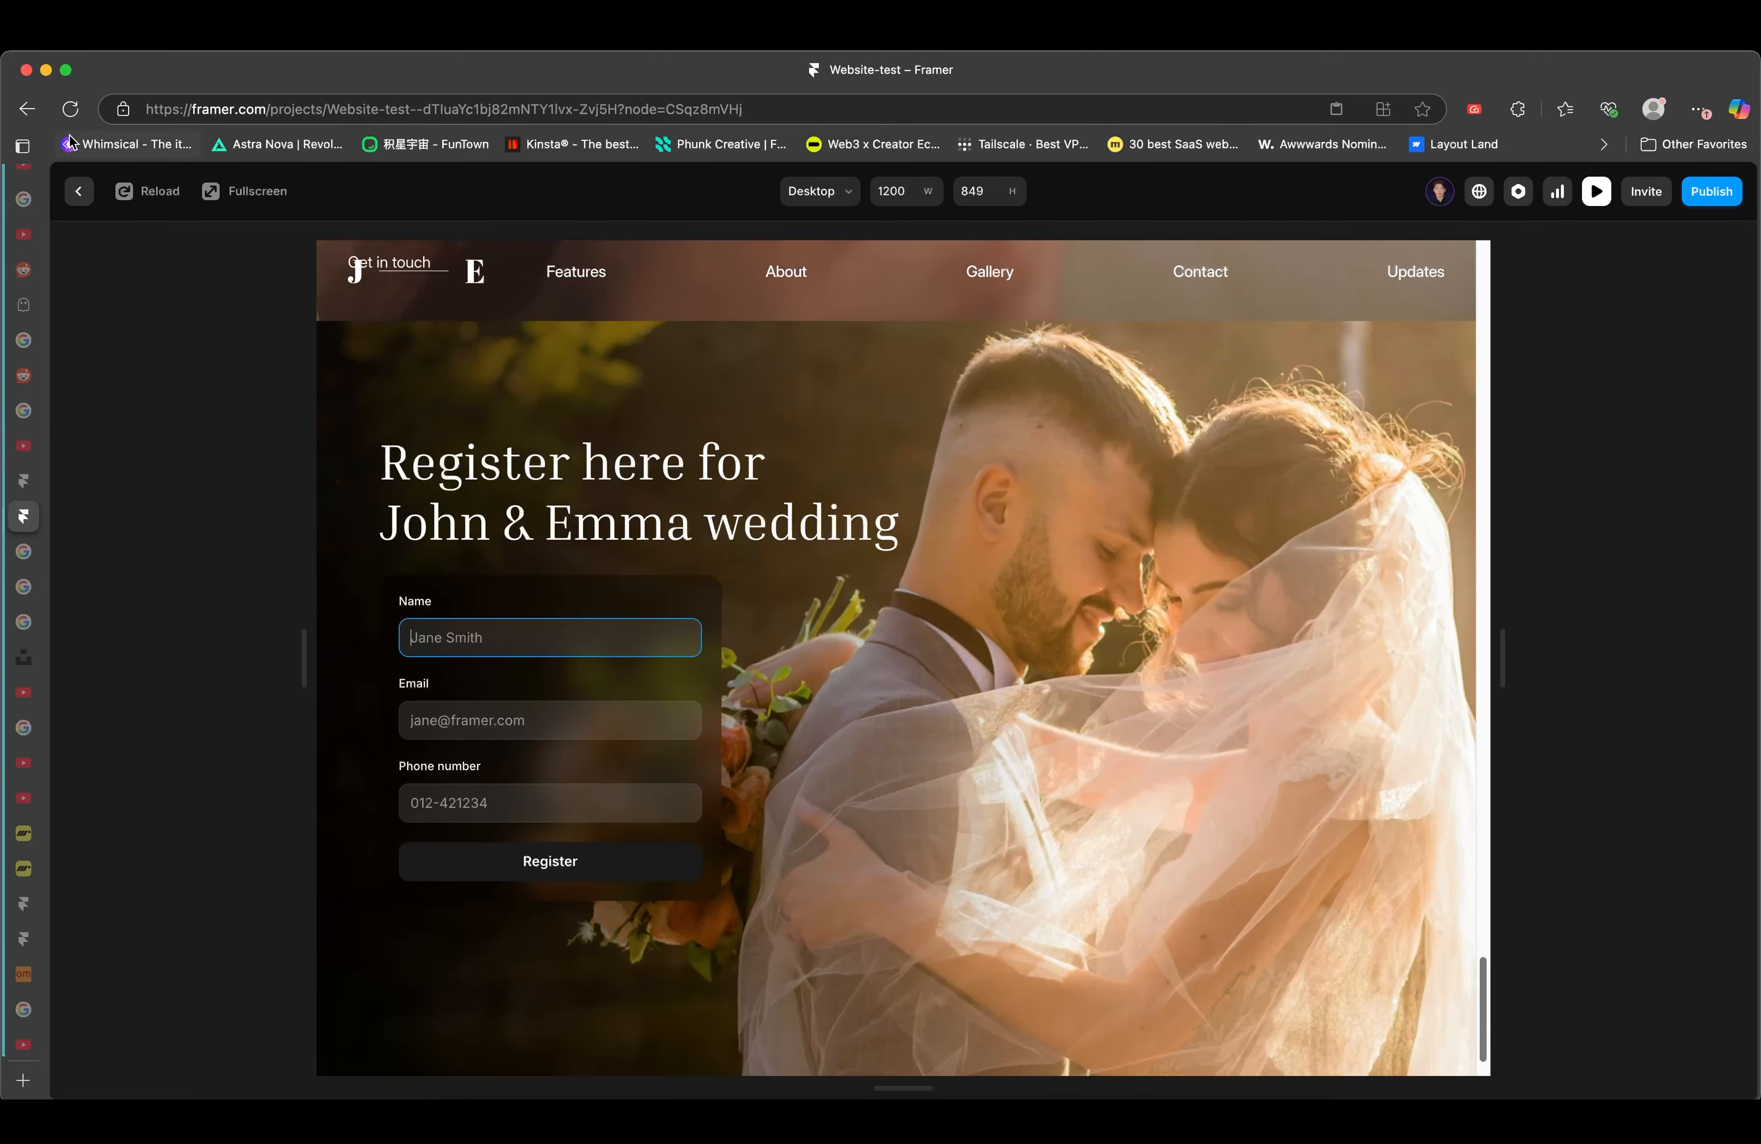
{"action": "scroll", "coordinate": [891, 494], "scroll_direction": "up", "scroll_amount": 10}
{"action": "left_click_drag", "start_coordinate": [1478, 853], "coordinate": [1466, 981]}
{"action": "key", "text": "Escape"}
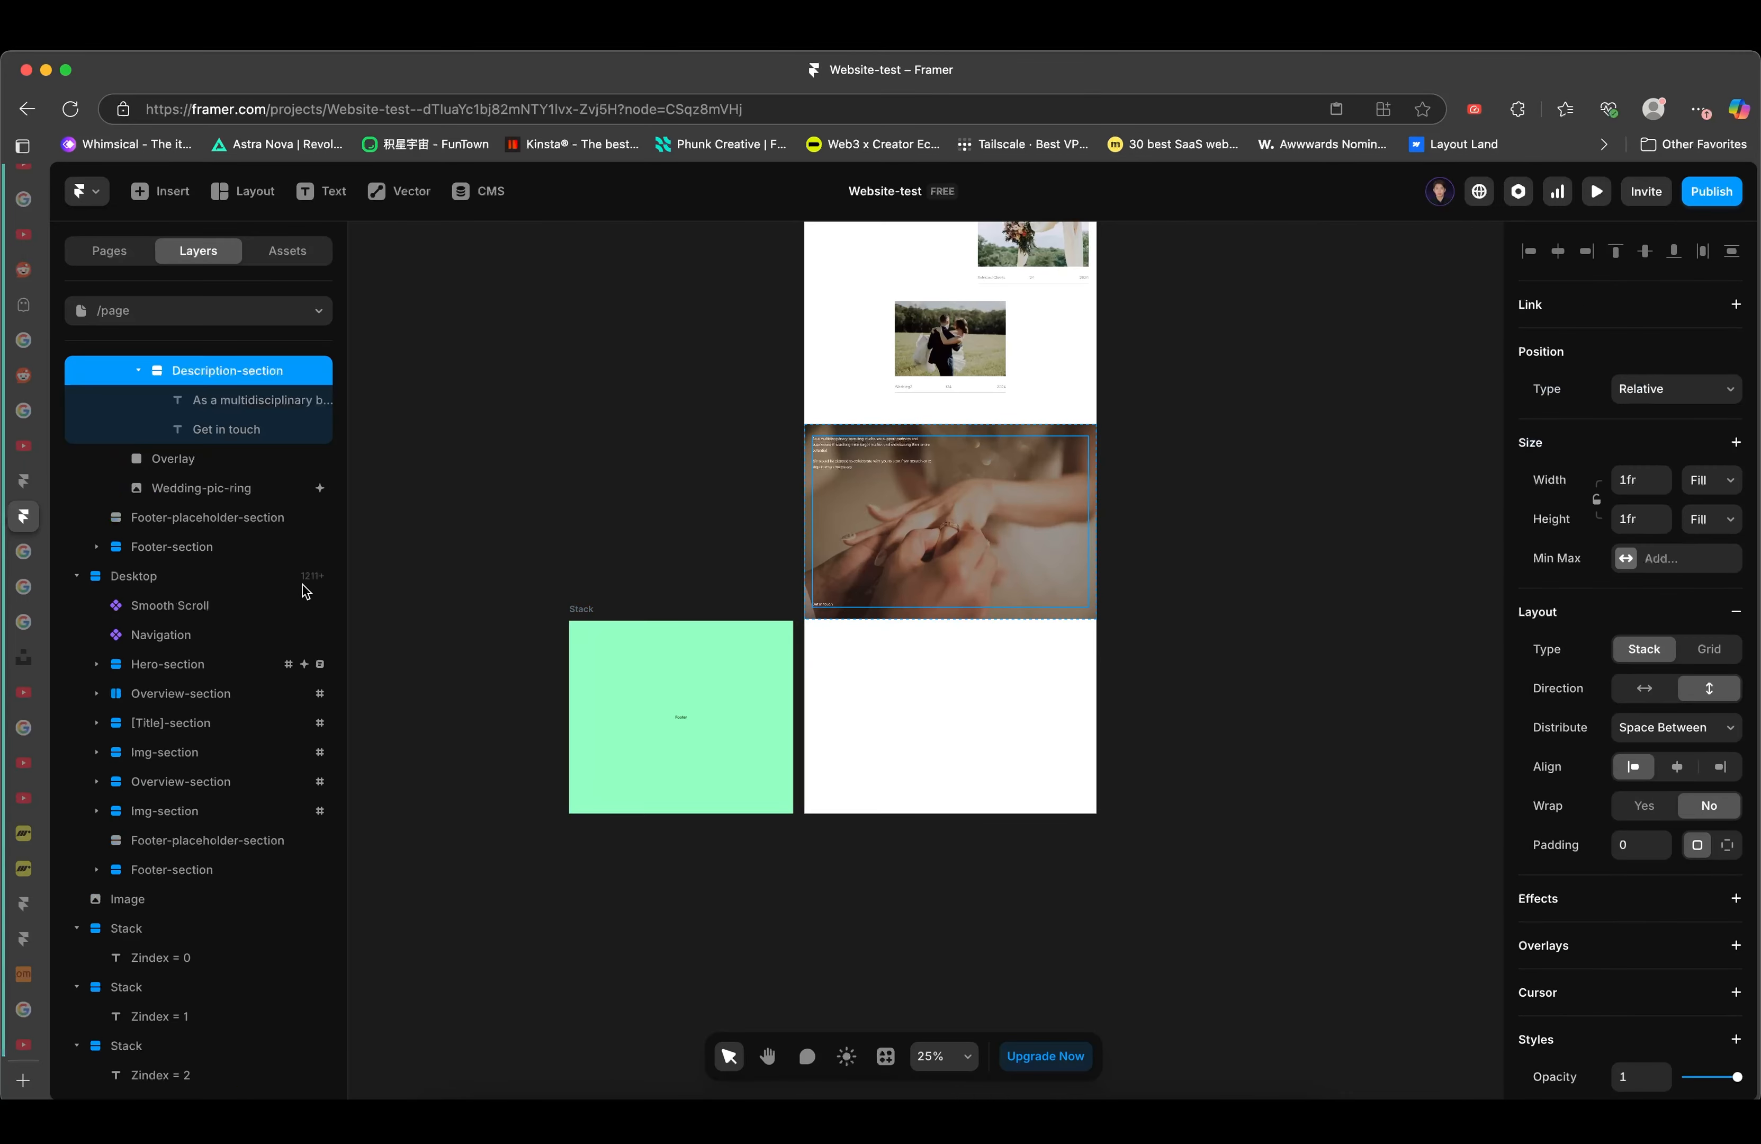
- Inspect the Content layer of the last Img-section and select both footer layers together to examine their settings
{"action": "left_click", "coordinate": [1200, 603]}
{"action": "left_click", "coordinate": [1090, 614]}
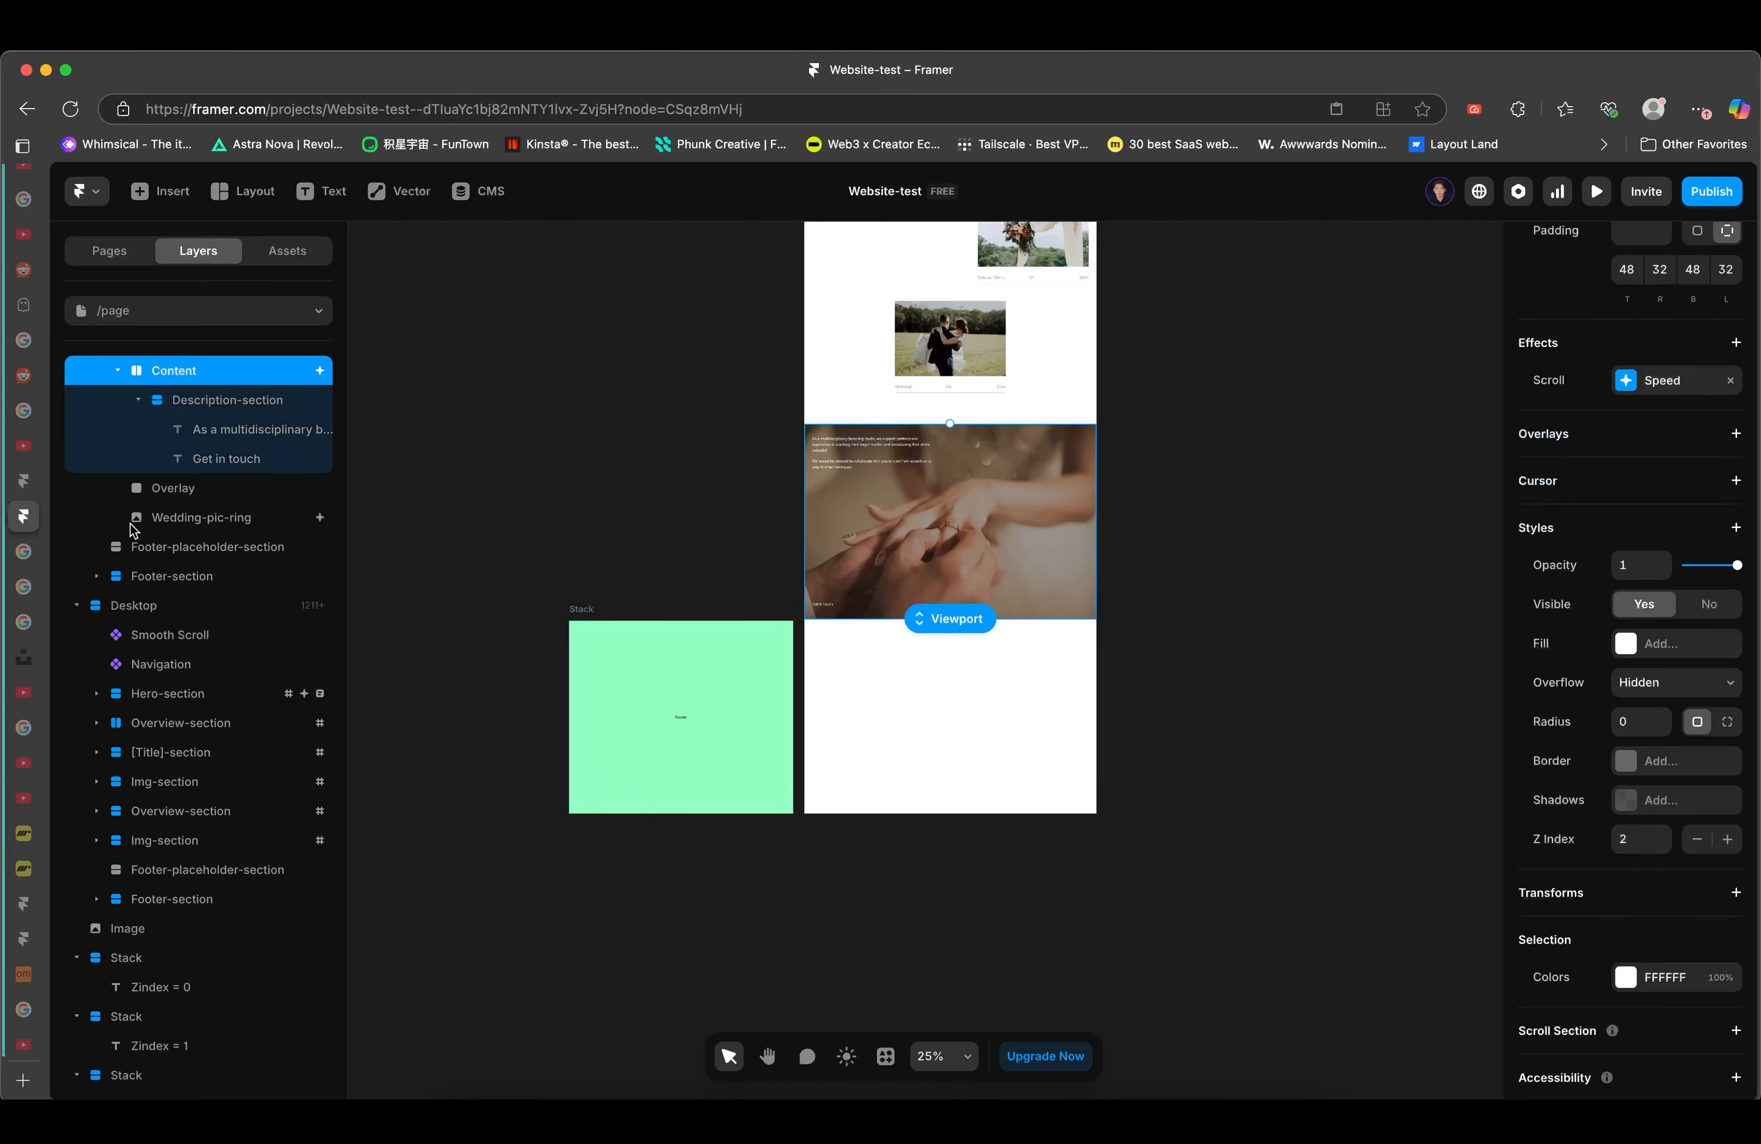
{"action": "left_click", "coordinate": [186, 524]}
{"action": "left_click", "coordinate": [191, 548]}
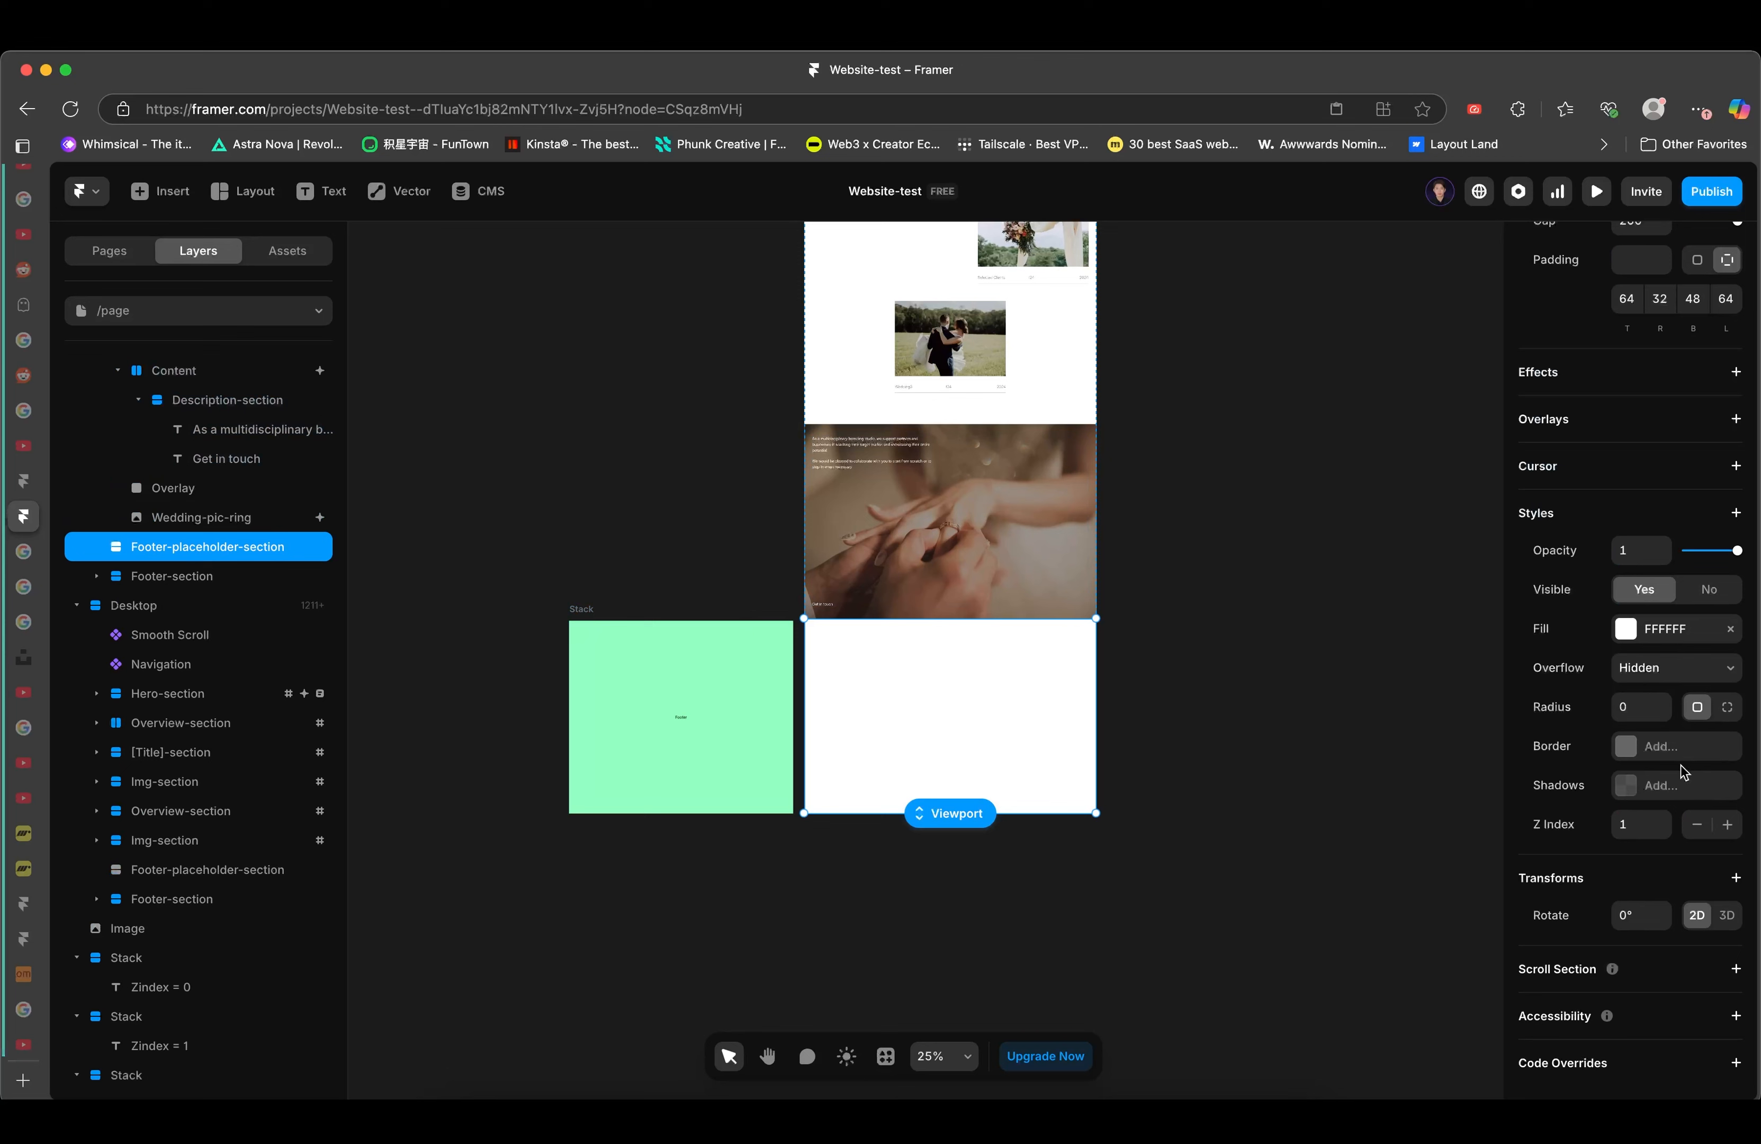
{"action": "left_click", "coordinate": [194, 577], "text": "shift"}
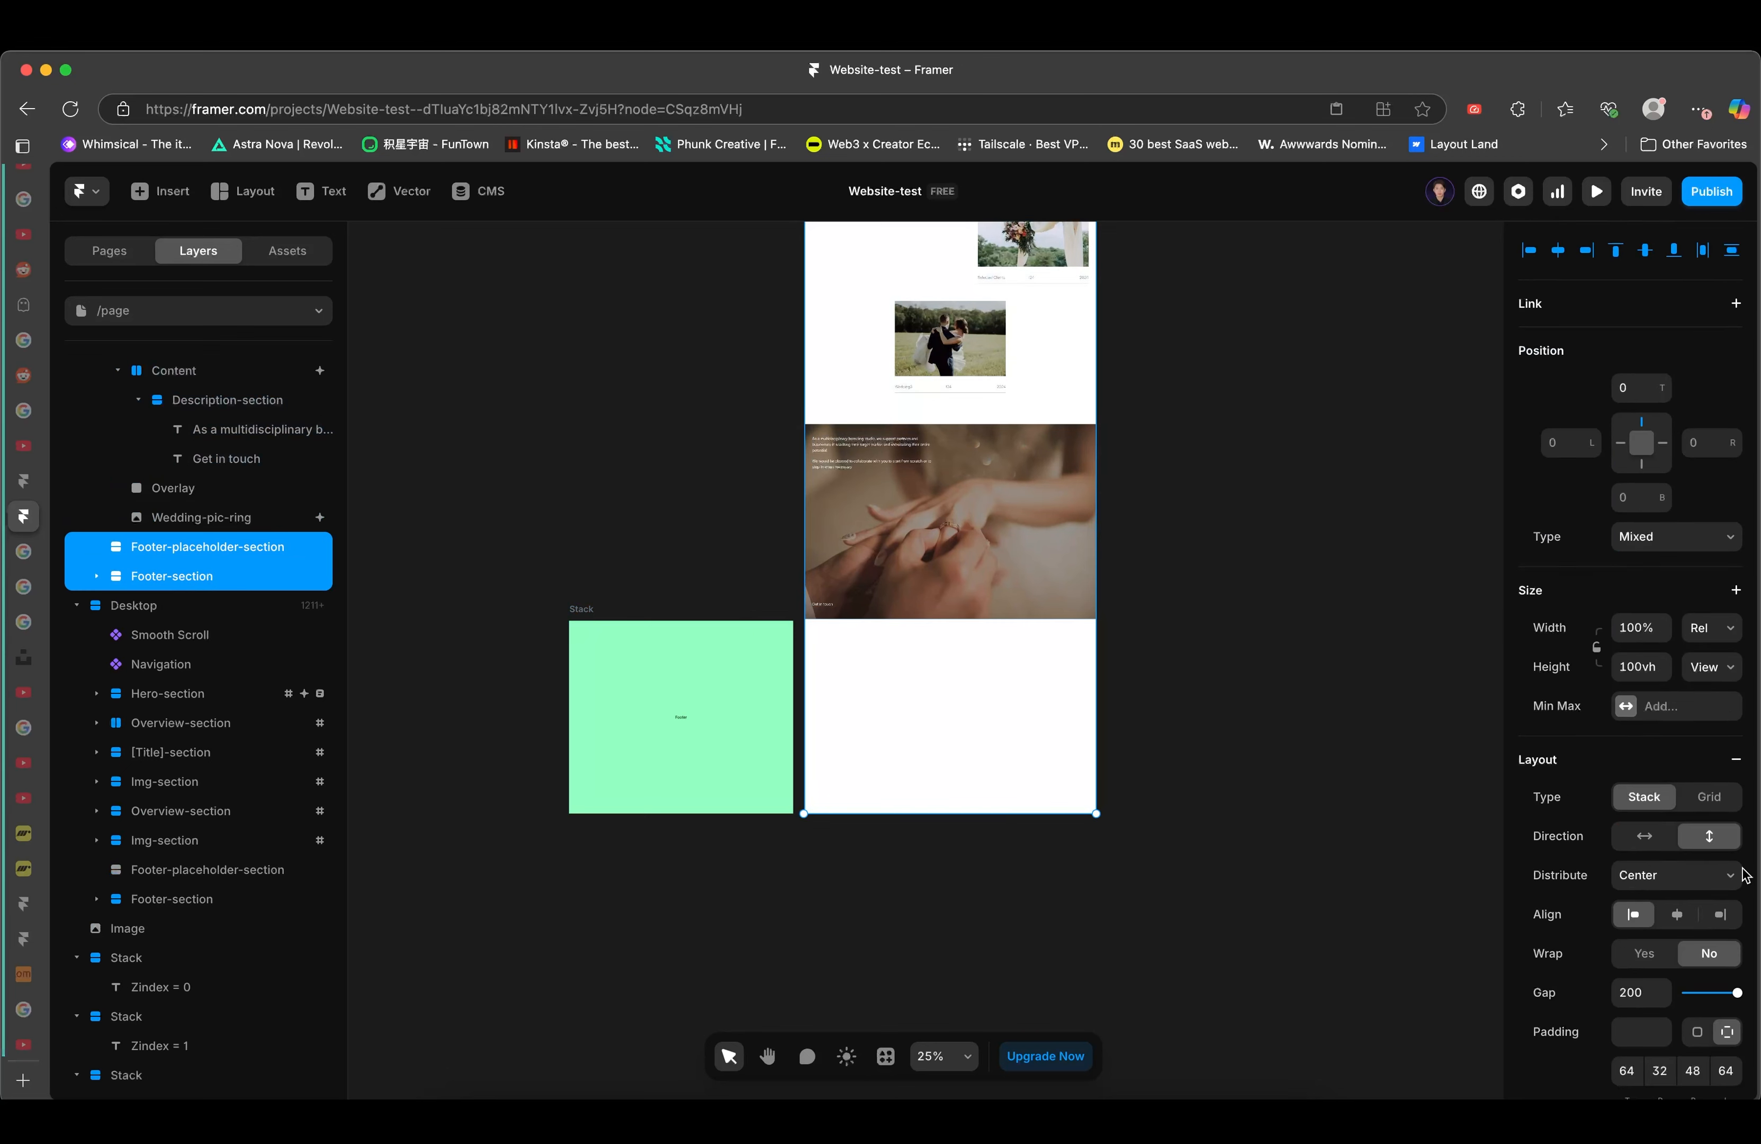
{"action": "scroll", "coordinate": [1651, 816], "scroll_direction": "down", "scroll_amount": 10}
- Check the Z Index of the Footer-section and the Footer-placeholder-section individually once more
{"action": "left_click", "coordinate": [175, 633]}
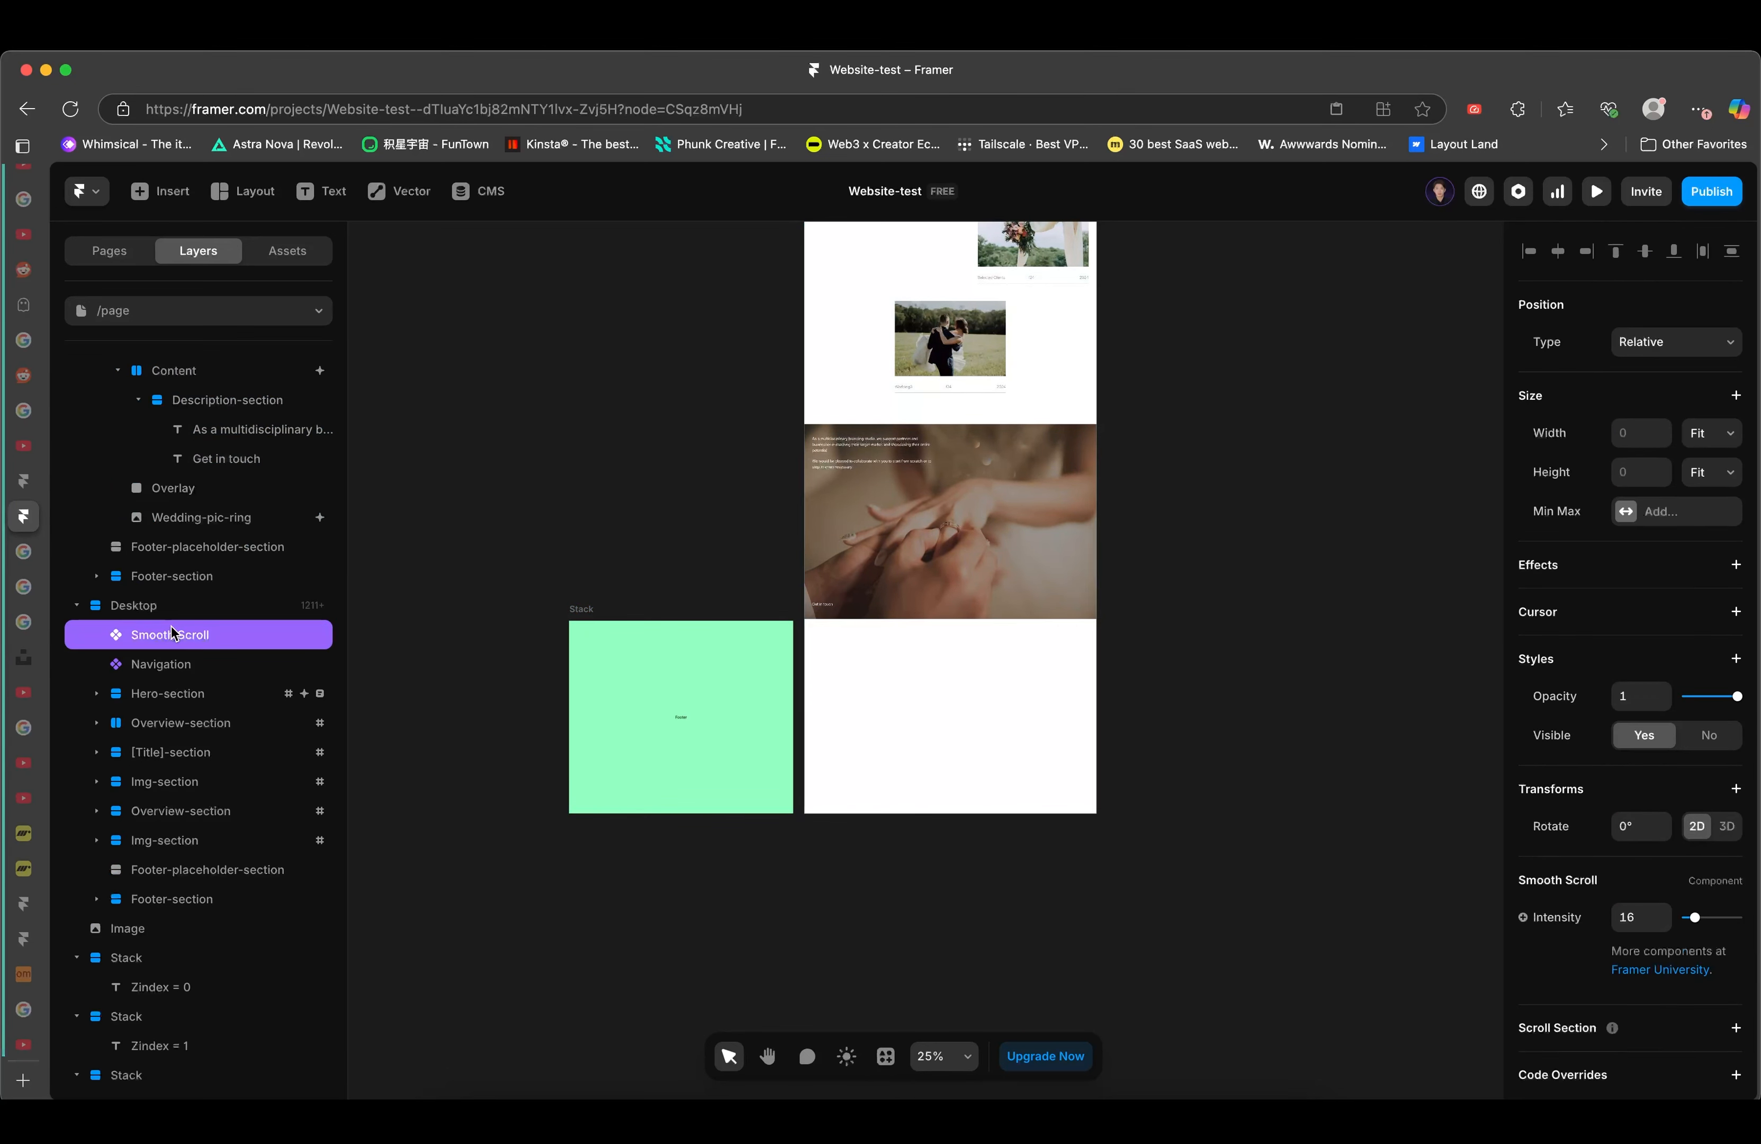
{"action": "left_click", "coordinate": [178, 583]}
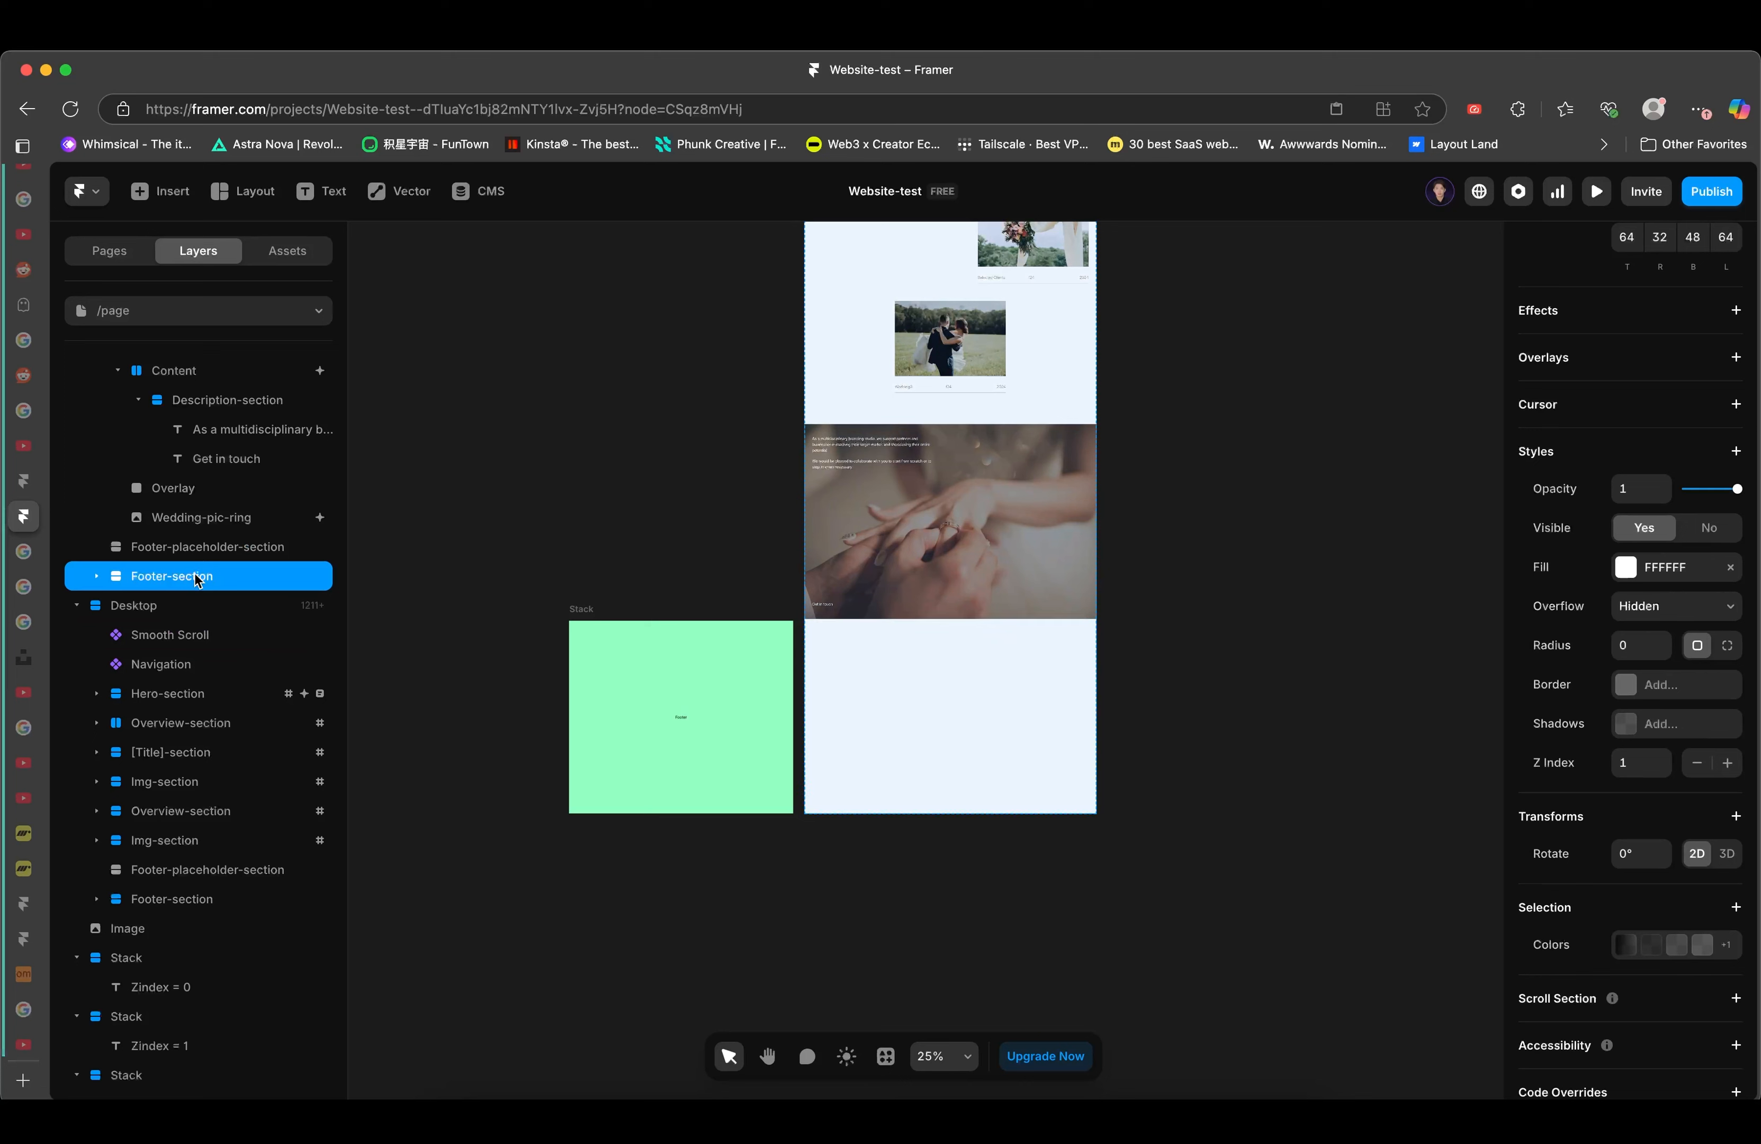
{"action": "left_click", "coordinate": [201, 547]}
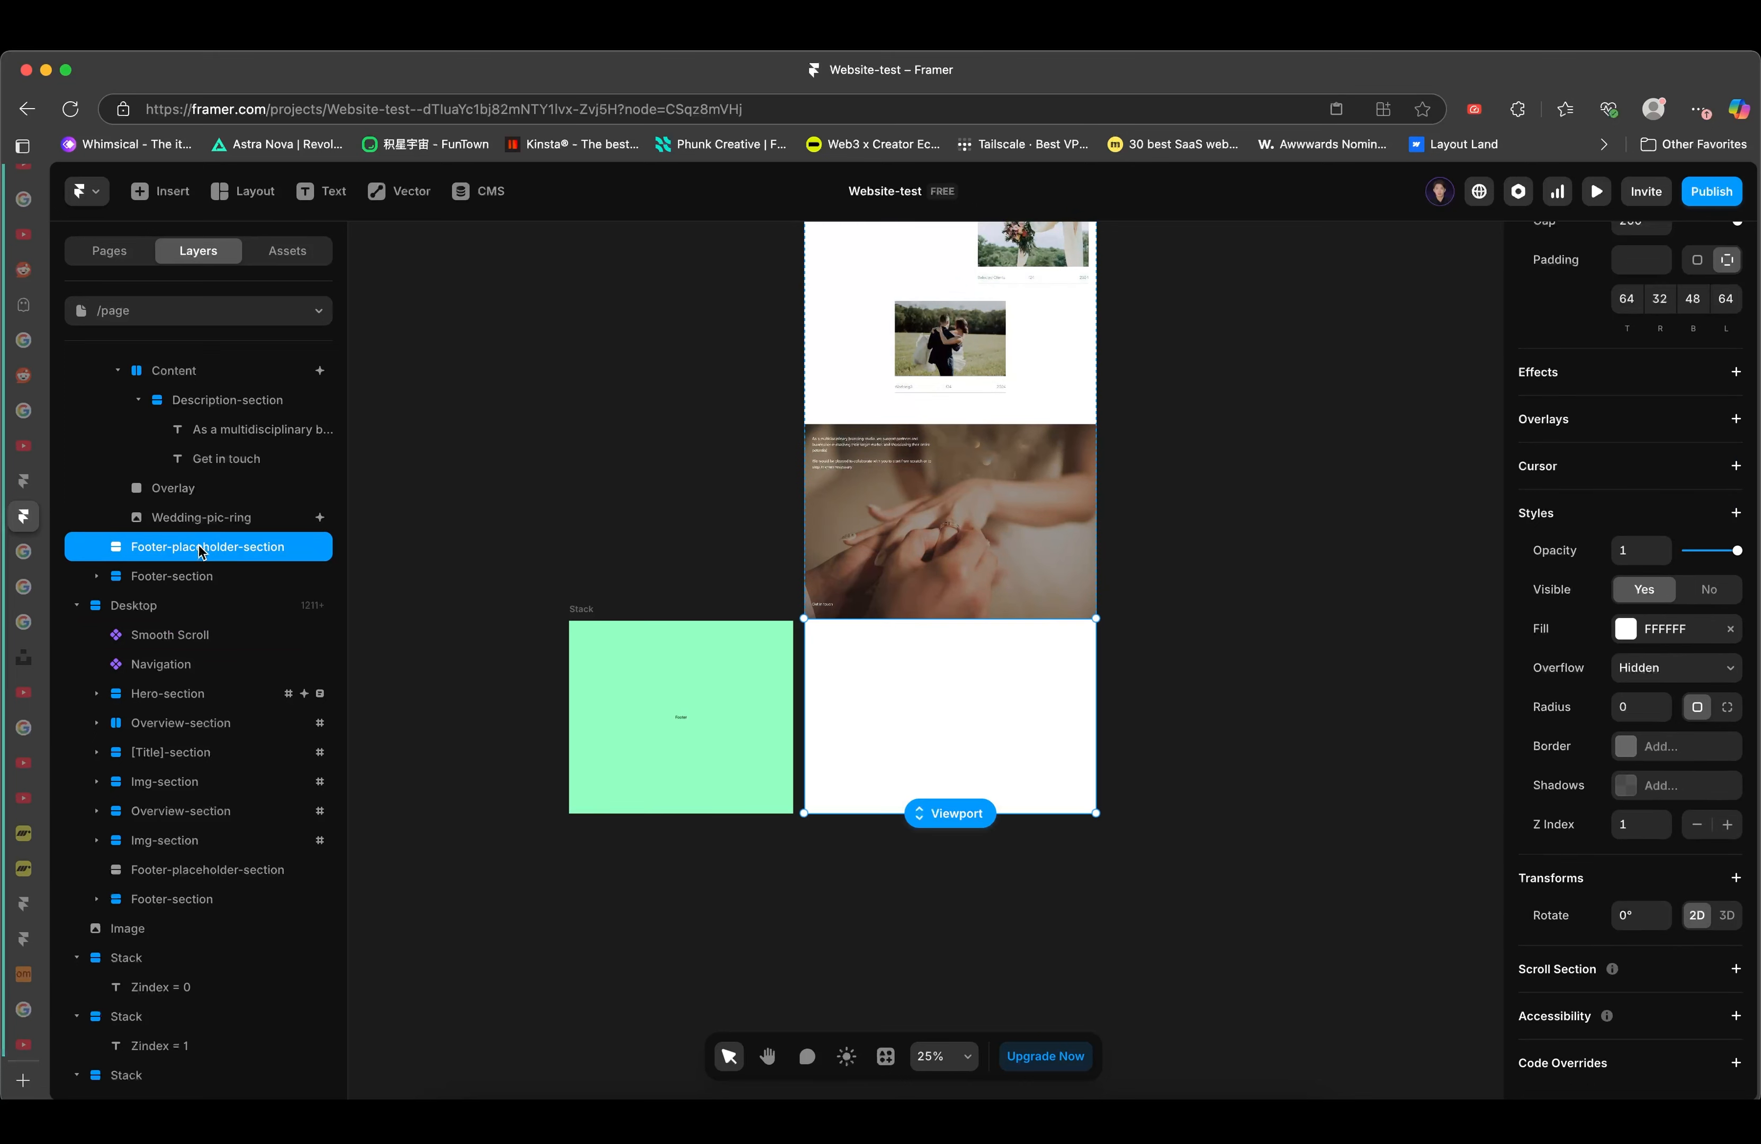
{"action": "left_click", "coordinate": [203, 580]}
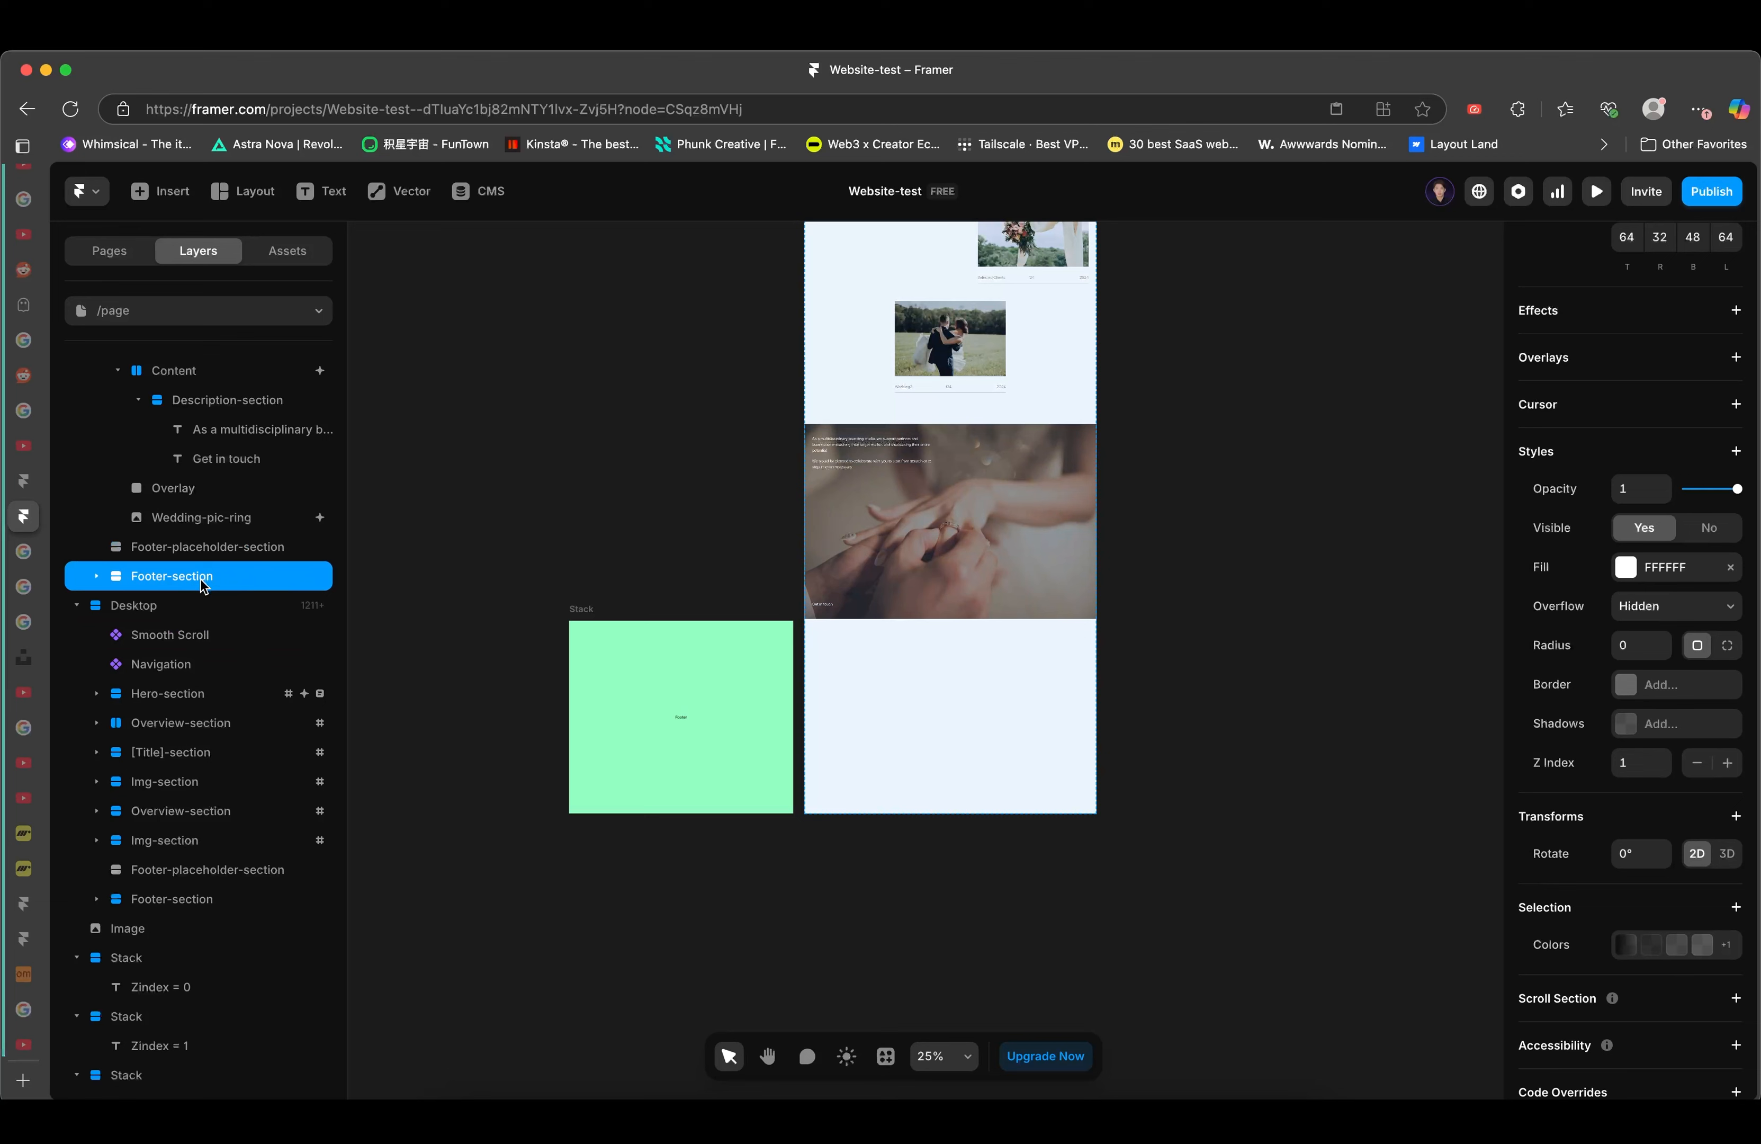
{"action": "left_click", "coordinate": [229, 550]}
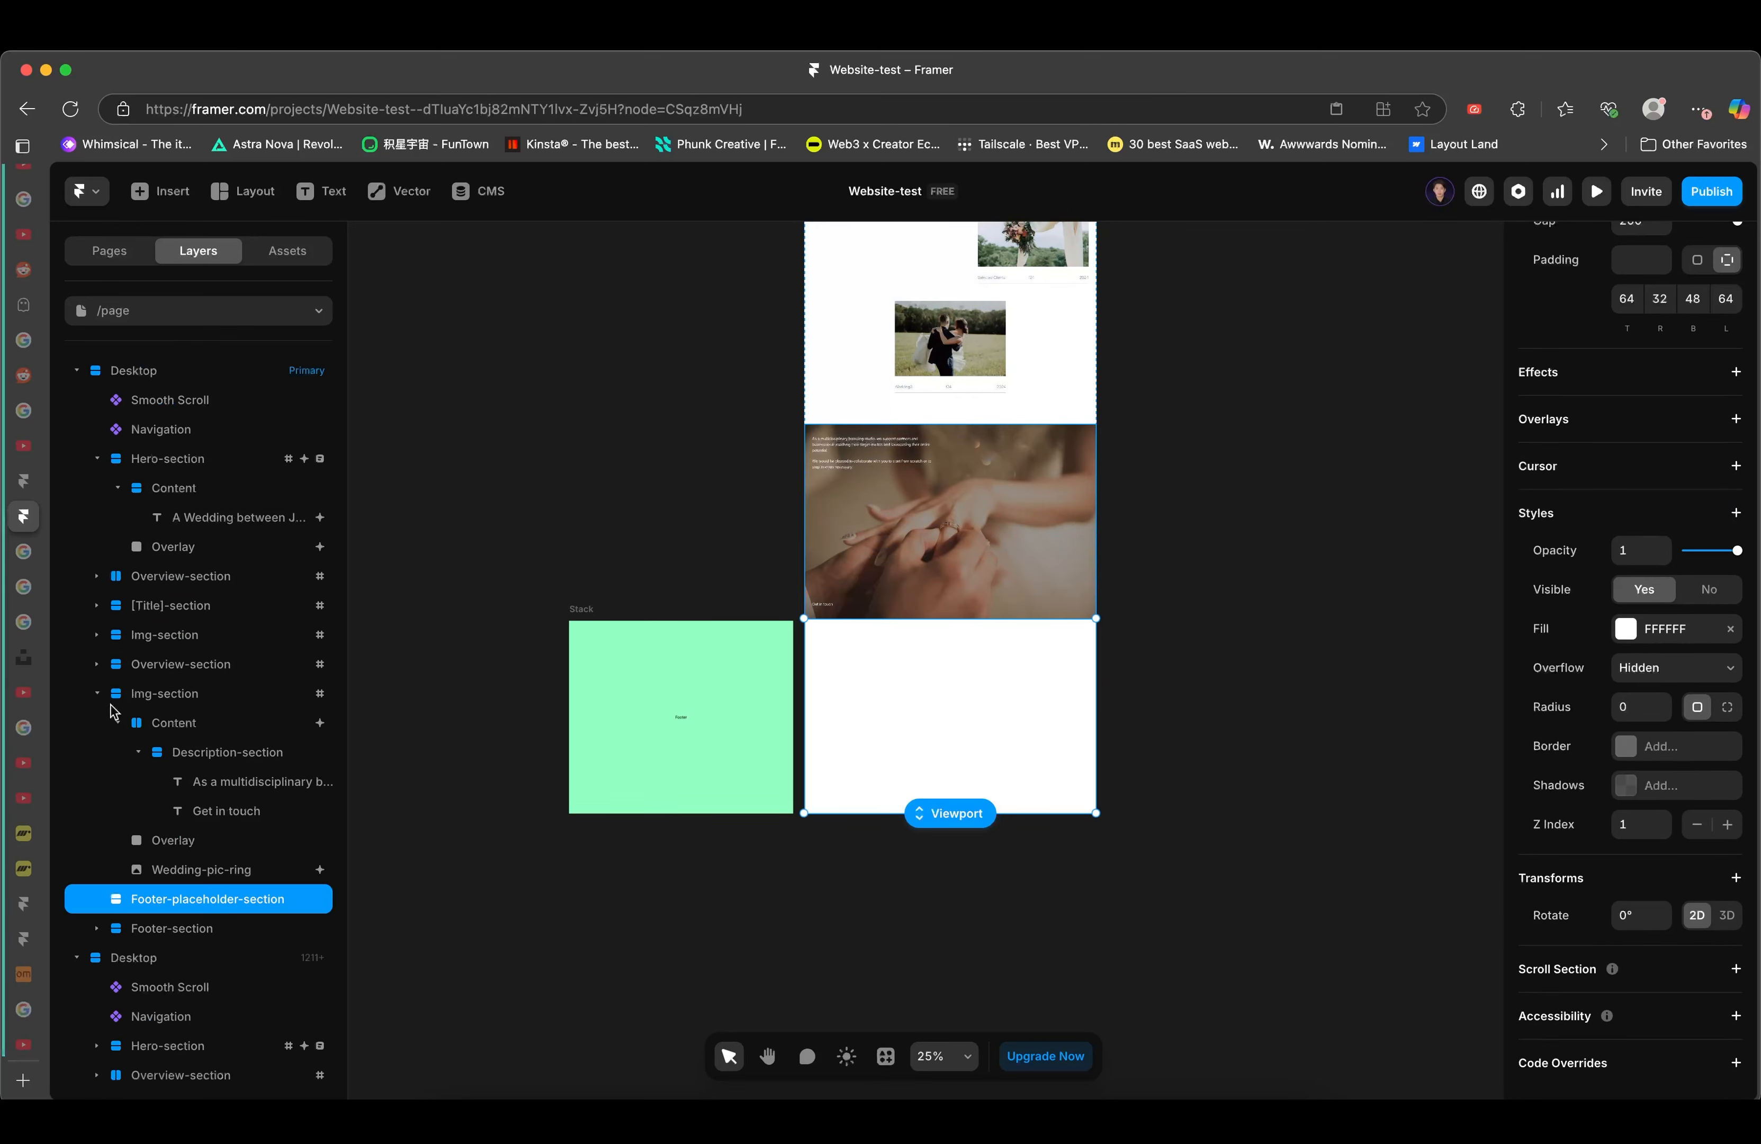
- Collapse the primary Desktop's last Img-section and multi-select its content sections from the first Overview-section down, also including the footer layers
{"action": "left_click", "coordinate": [97, 693]}
{"action": "left_click", "coordinate": [158, 683]}
{"action": "left_click", "coordinate": [175, 591], "text": "shift"}
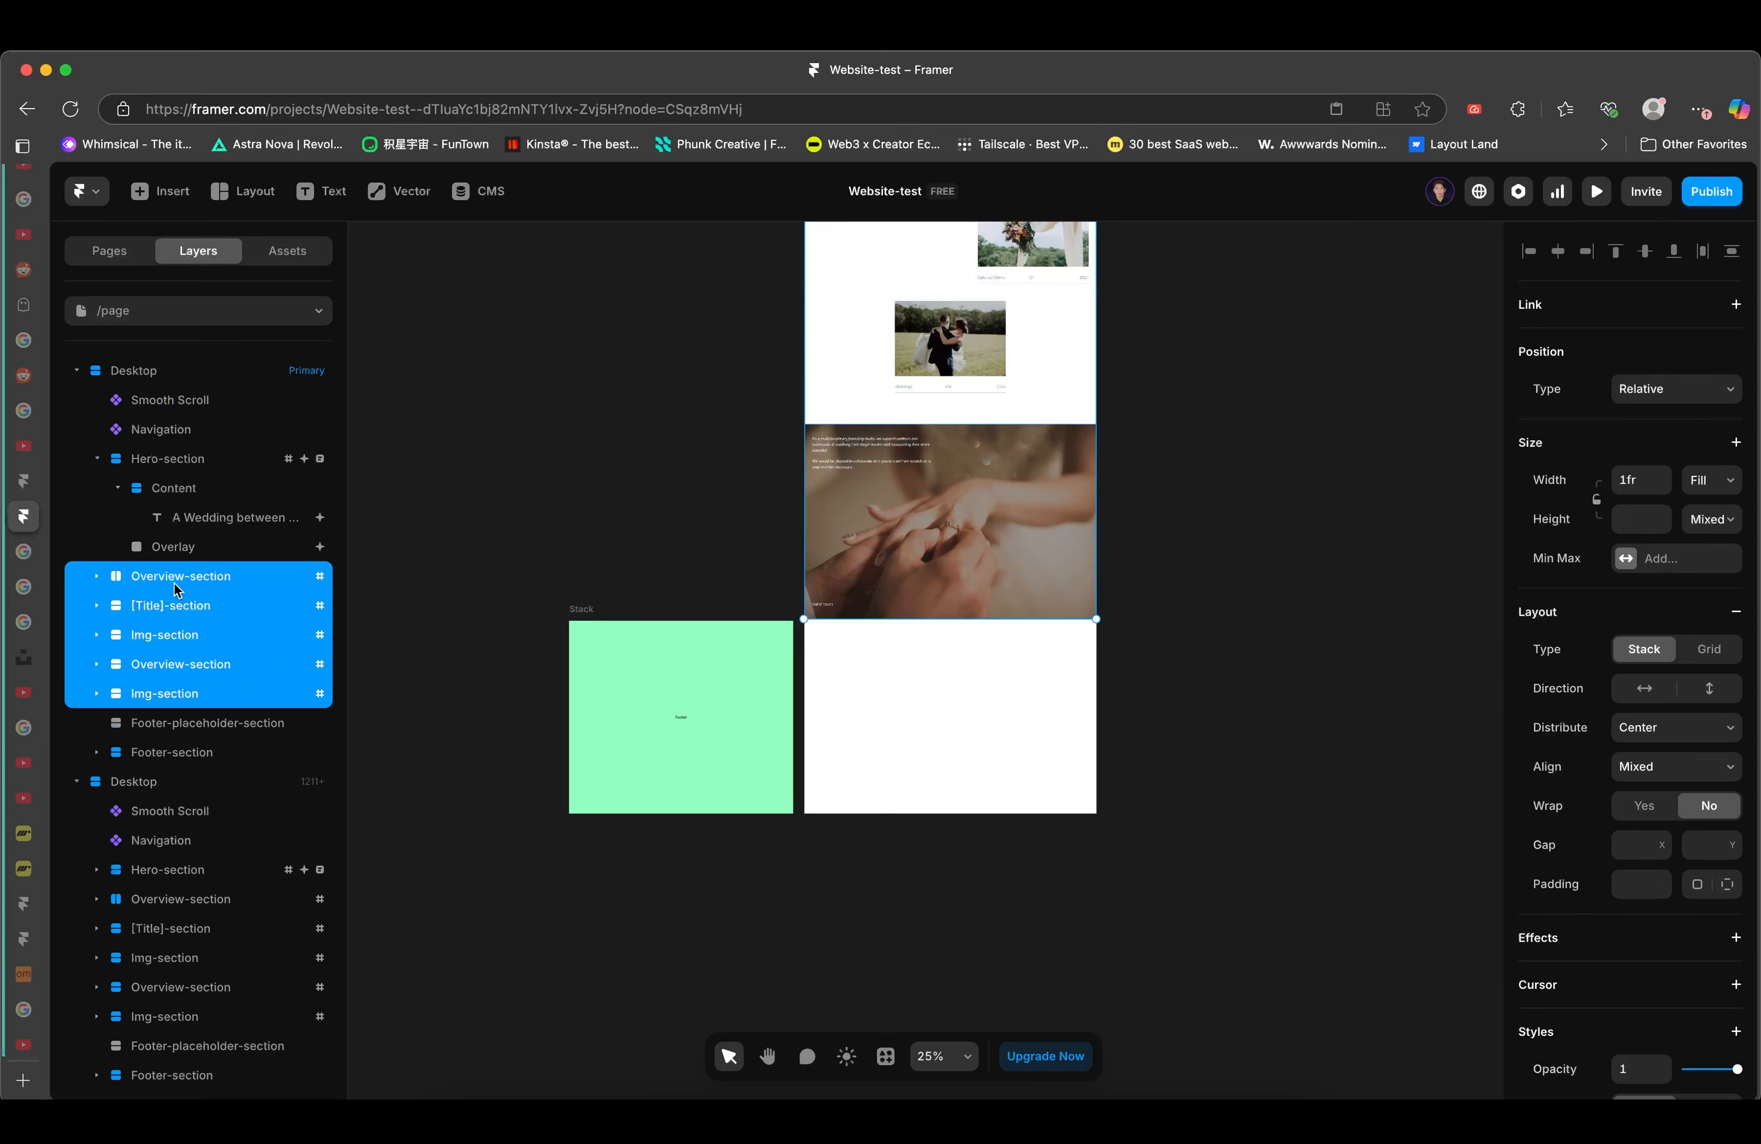
{"action": "left_click", "coordinate": [175, 752]}
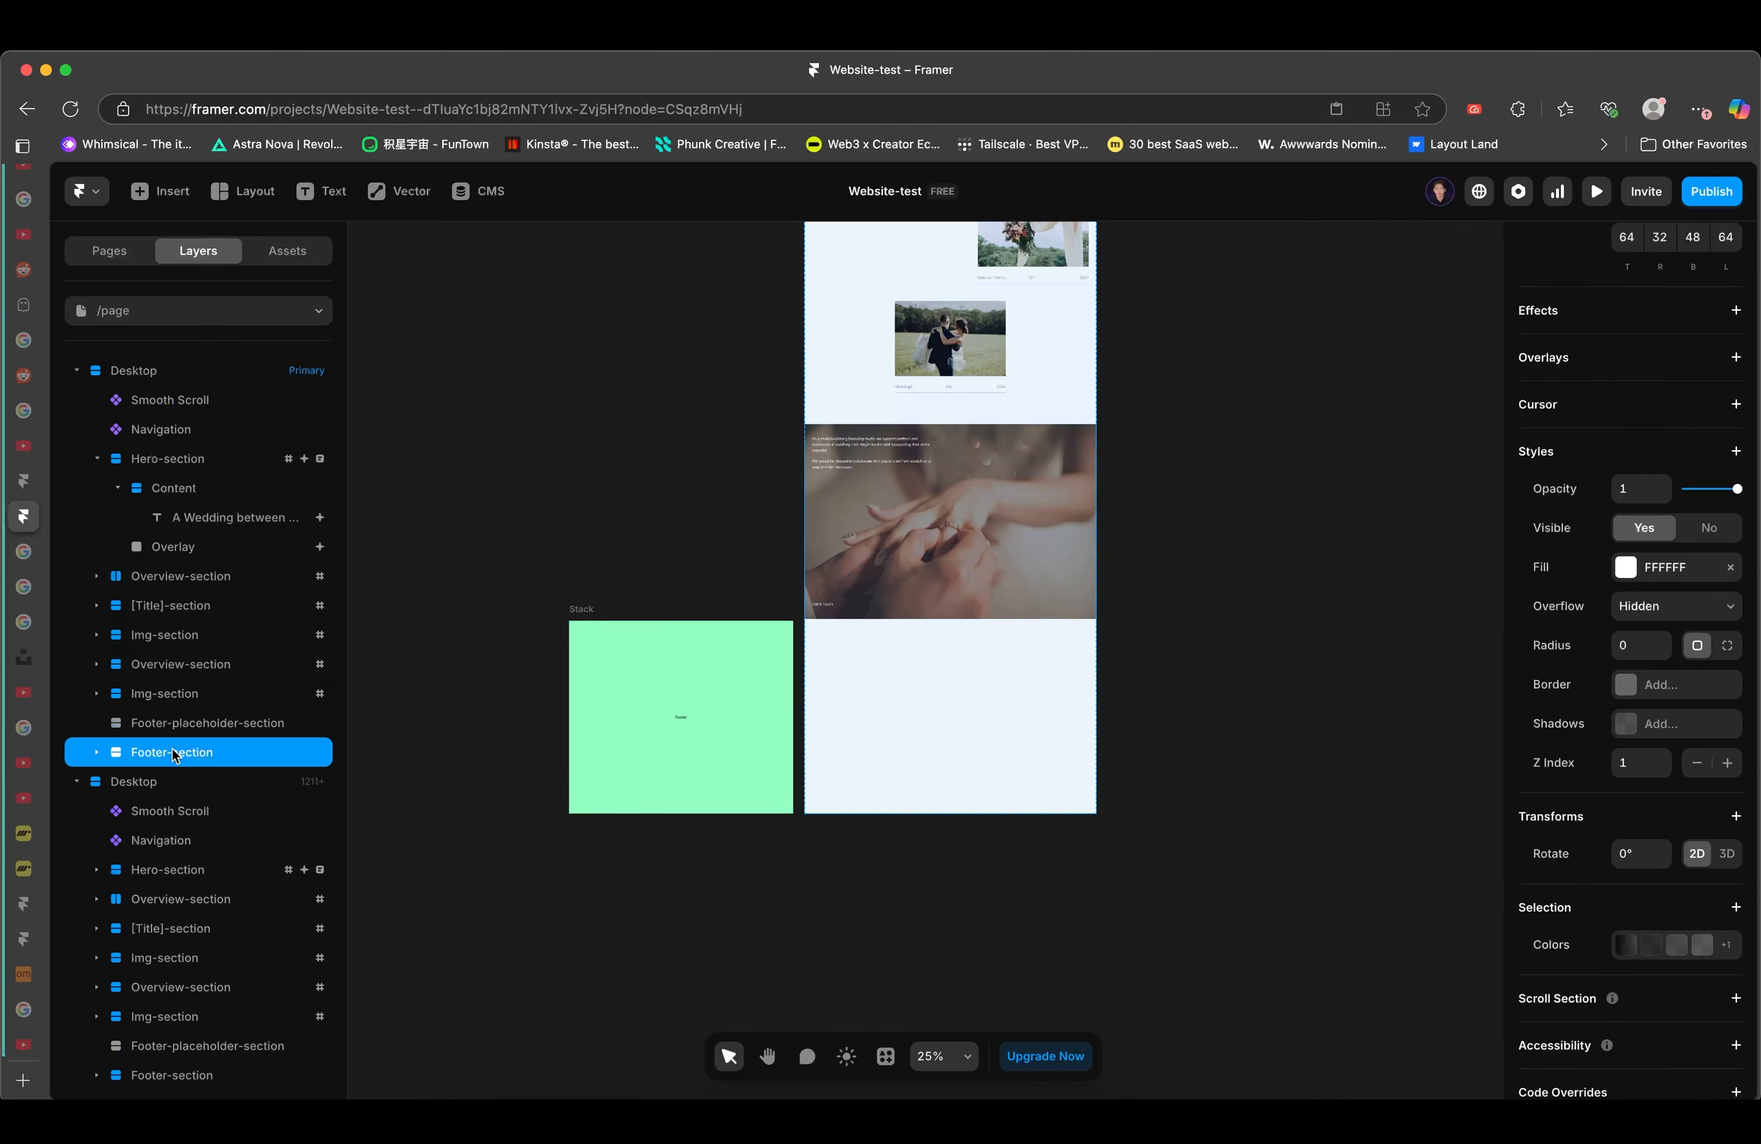
{"action": "left_click", "coordinate": [211, 584], "text": "shift"}
{"action": "left_click", "coordinate": [223, 809]}
- Compare the Z Index of the last Img-section with that of the Footer-placeholder-section directly below it
{"action": "left_click", "coordinate": [217, 749]}
{"action": "left_click", "coordinate": [196, 694]}
{"action": "left_click", "coordinate": [197, 735]}
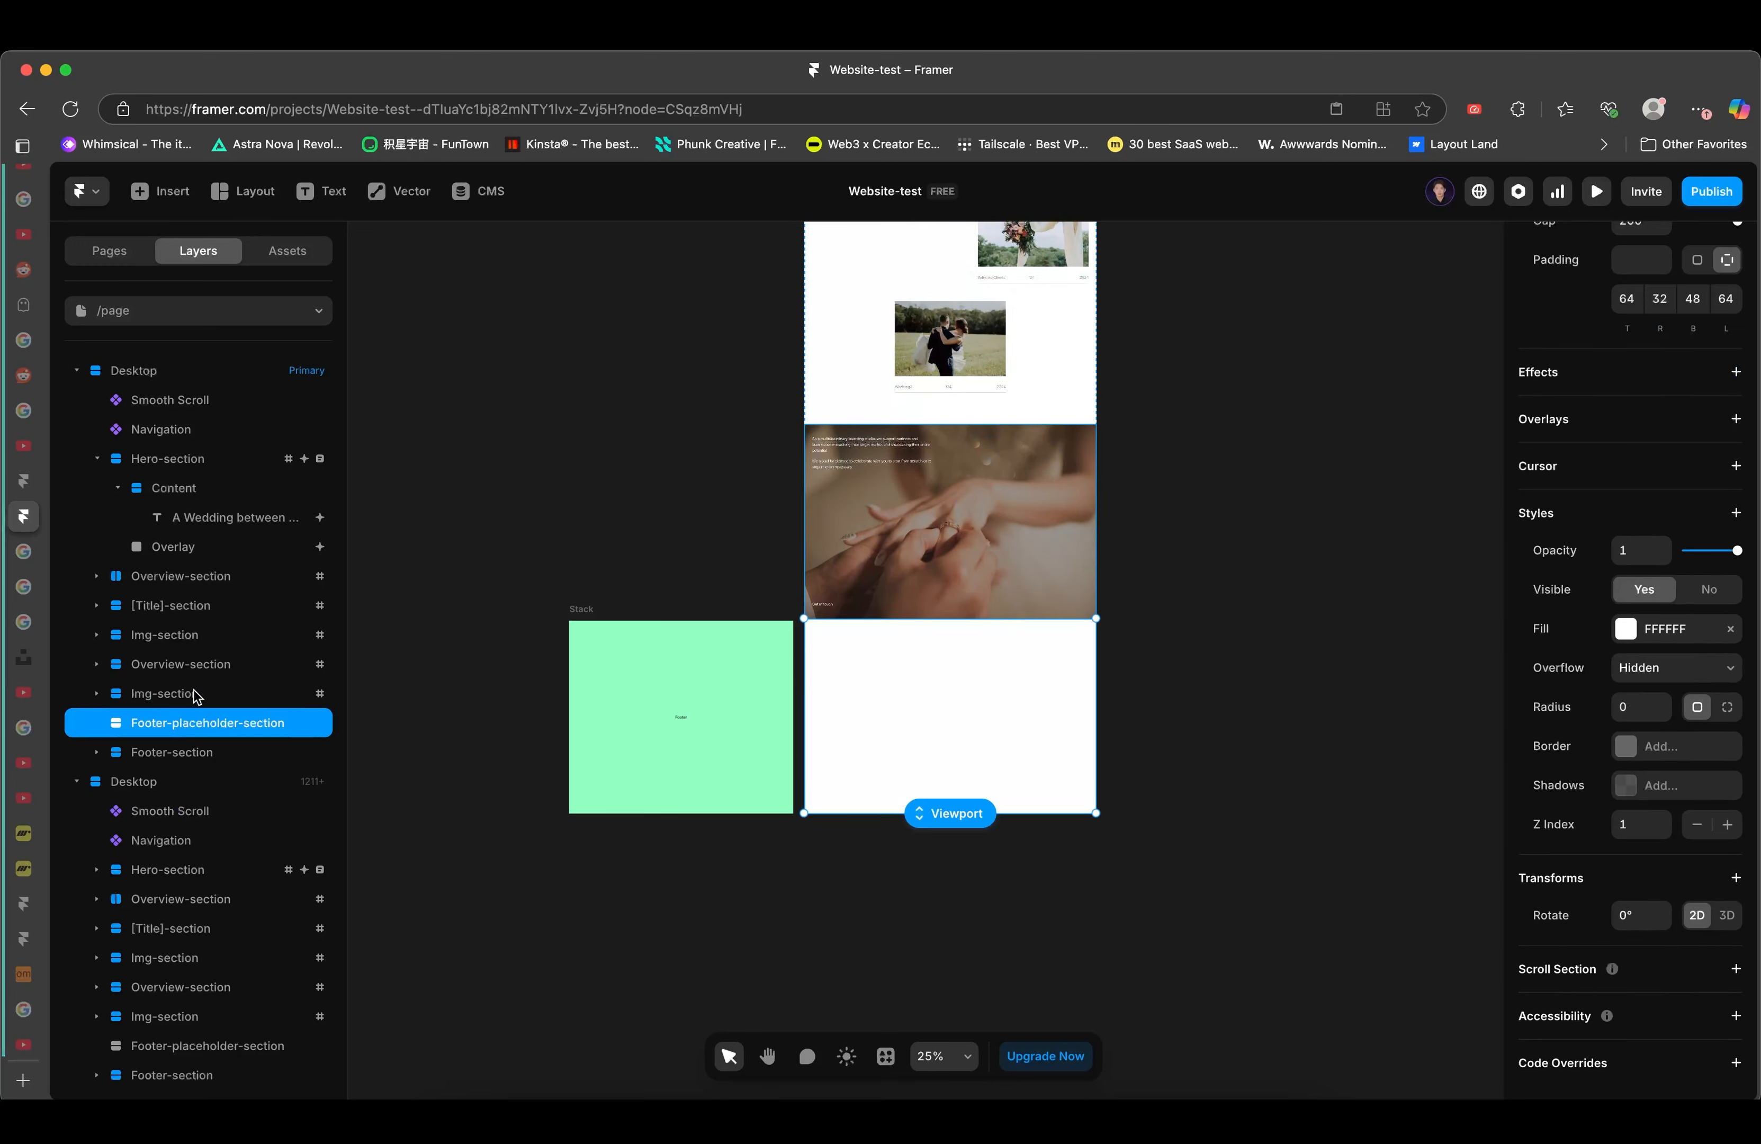
{"action": "left_click", "coordinate": [193, 698]}
{"action": "left_click", "coordinate": [196, 730]}
{"action": "left_click", "coordinate": [204, 691]}
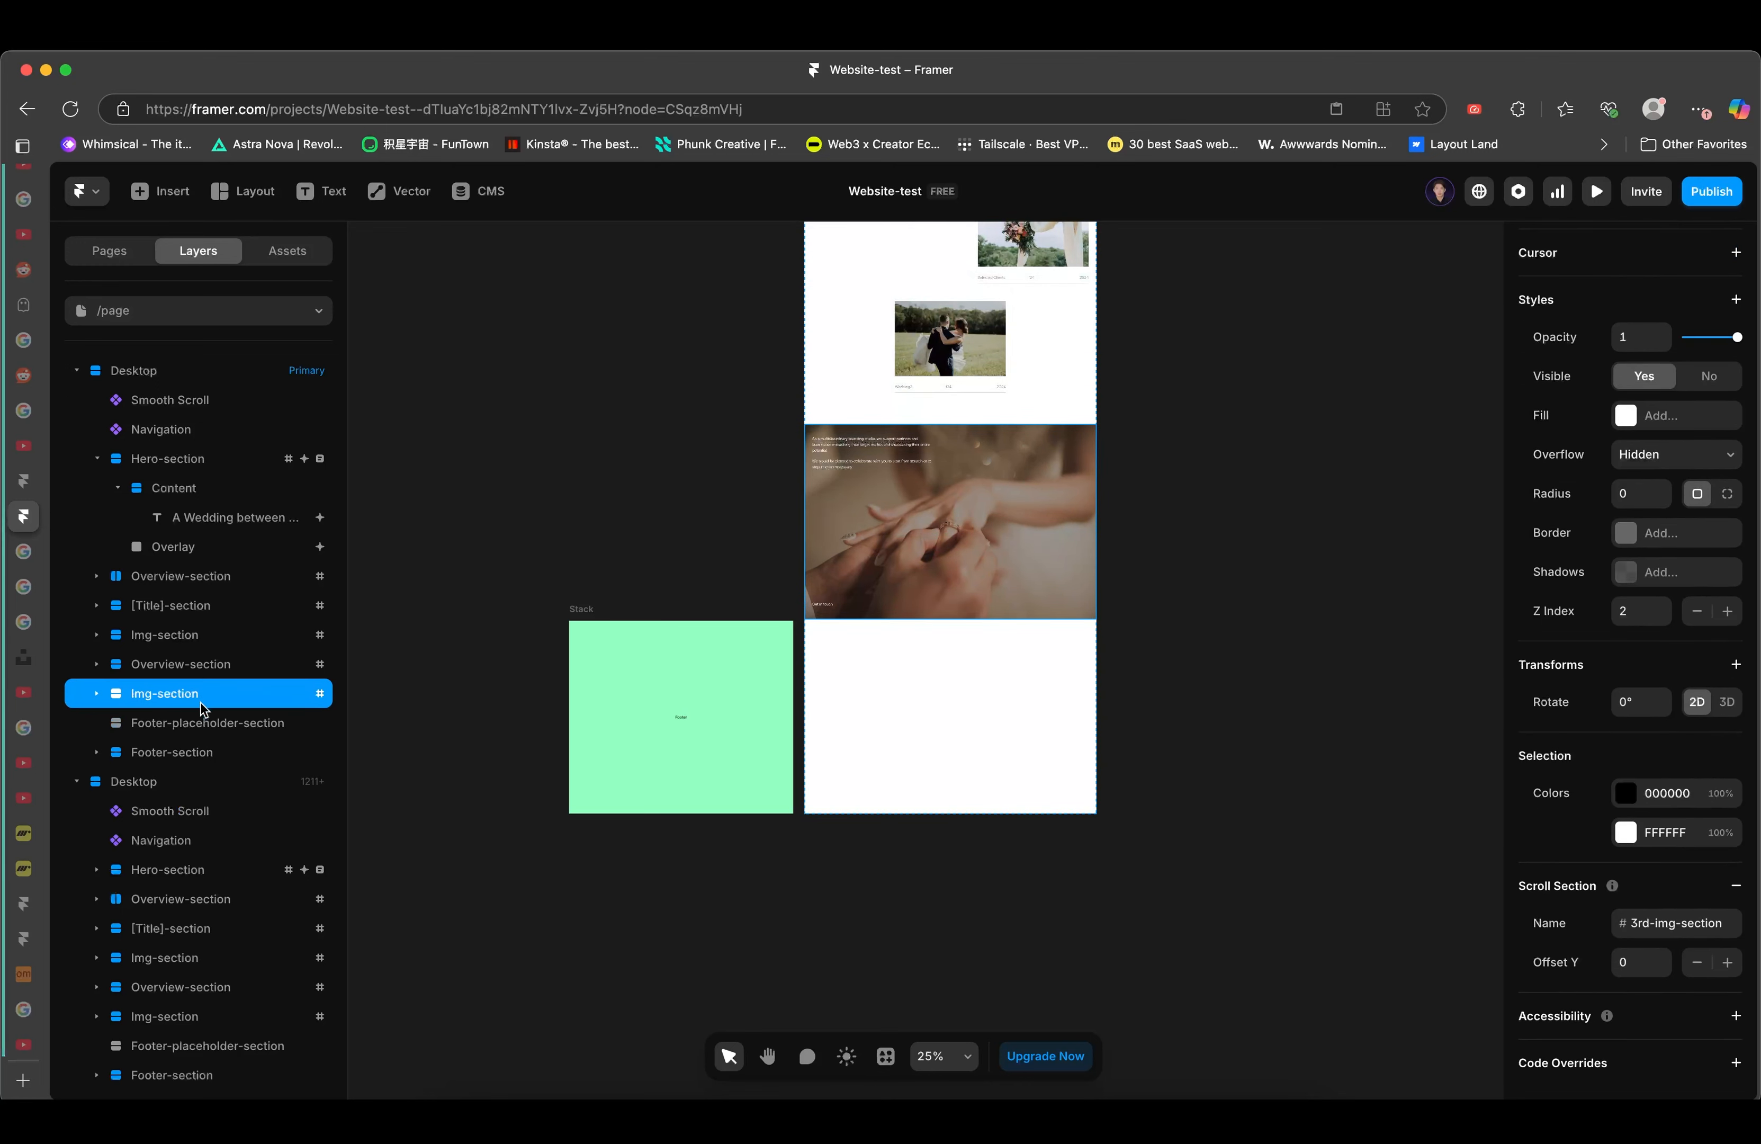
{"action": "left_click", "coordinate": [202, 732]}
{"action": "left_click", "coordinate": [201, 667]}
{"action": "left_click", "coordinate": [198, 724]}
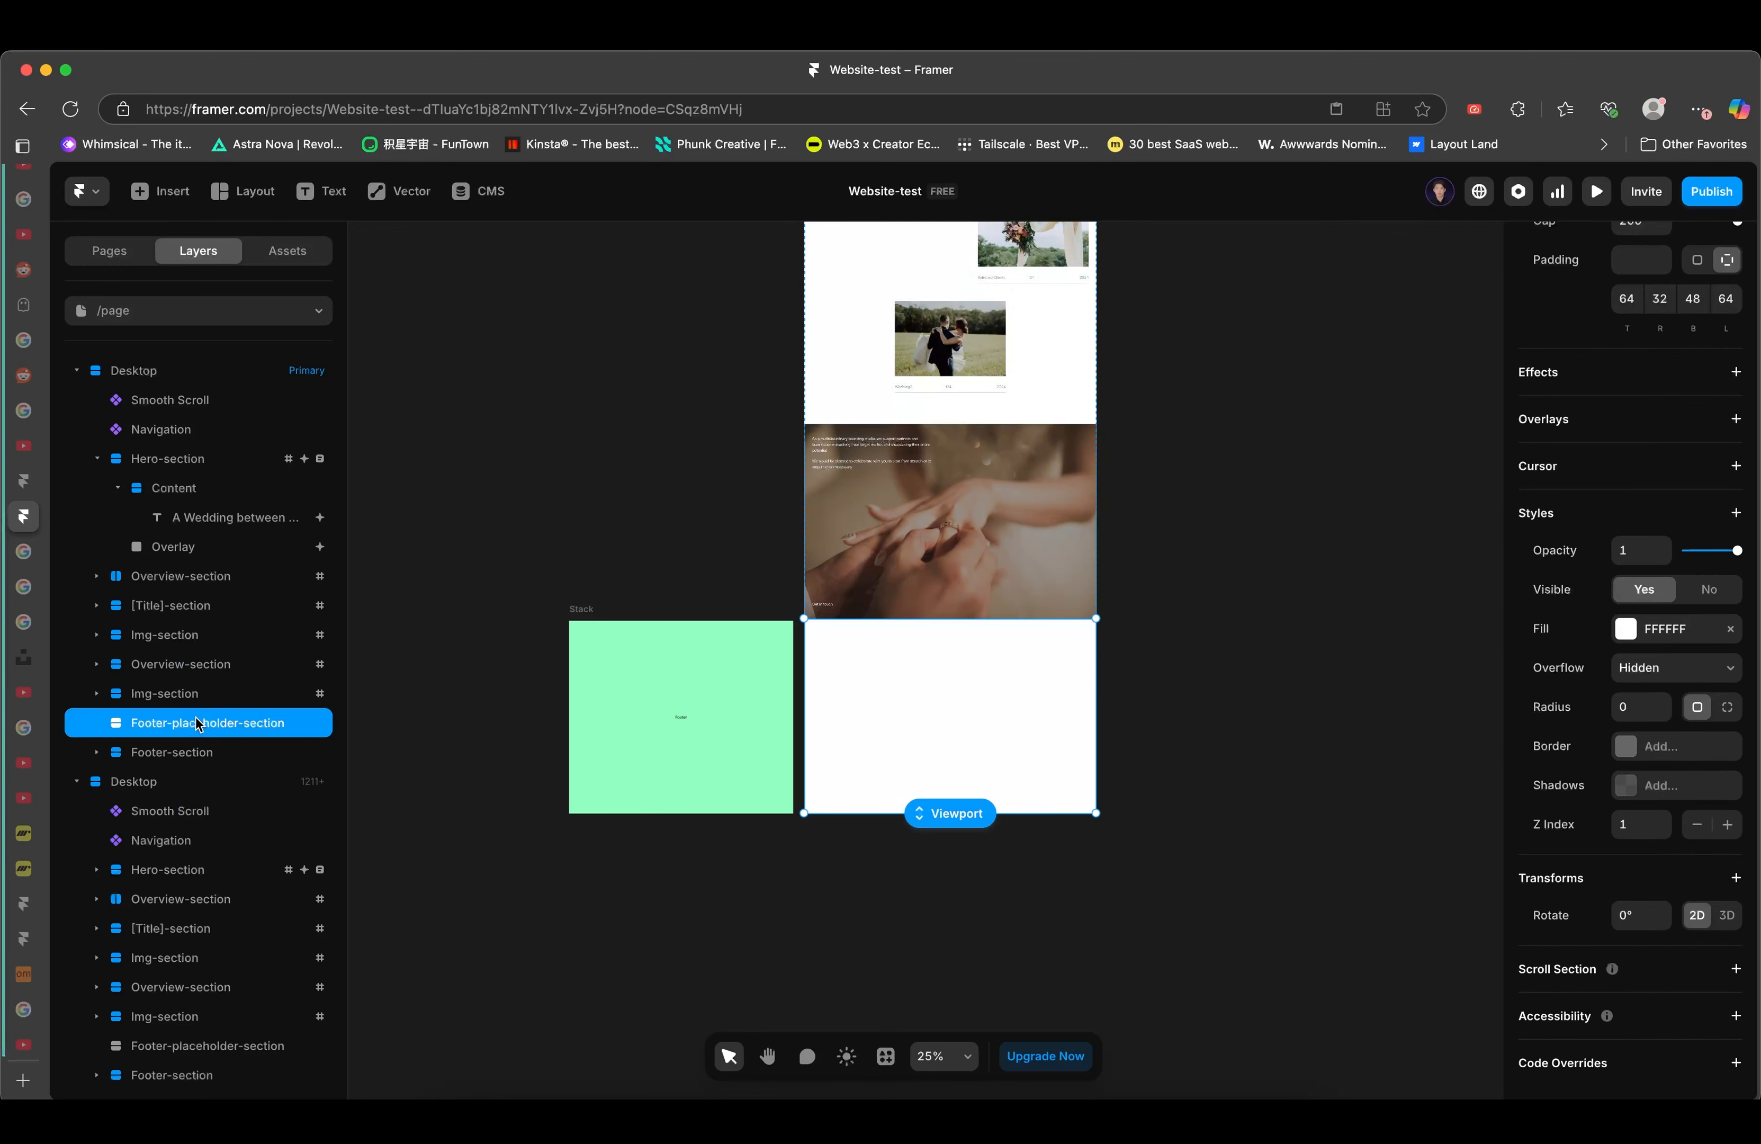
{"action": "left_click", "coordinate": [192, 702]}
{"action": "left_click", "coordinate": [187, 720]}
{"action": "left_click", "coordinate": [190, 695]}
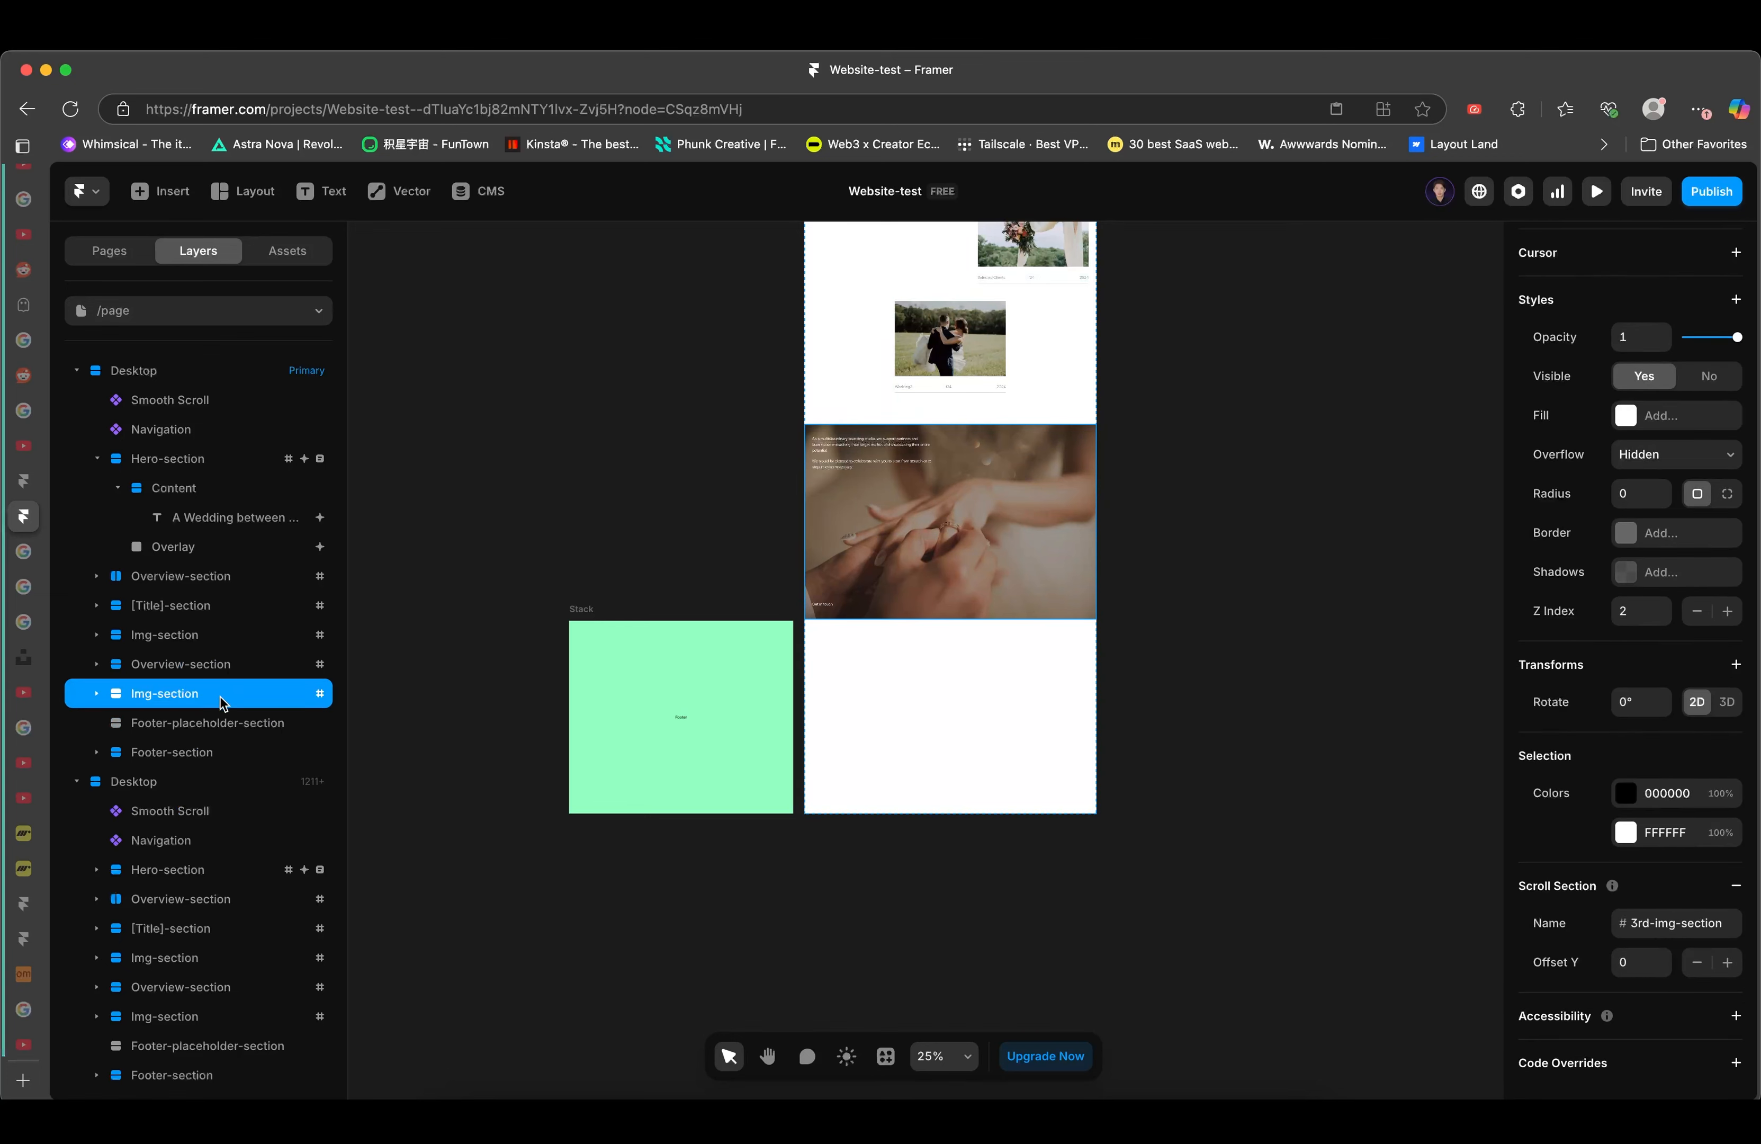
{"action": "left_click", "coordinate": [209, 724]}
{"action": "left_click", "coordinate": [205, 704]}
{"action": "left_click", "coordinate": [205, 731]}
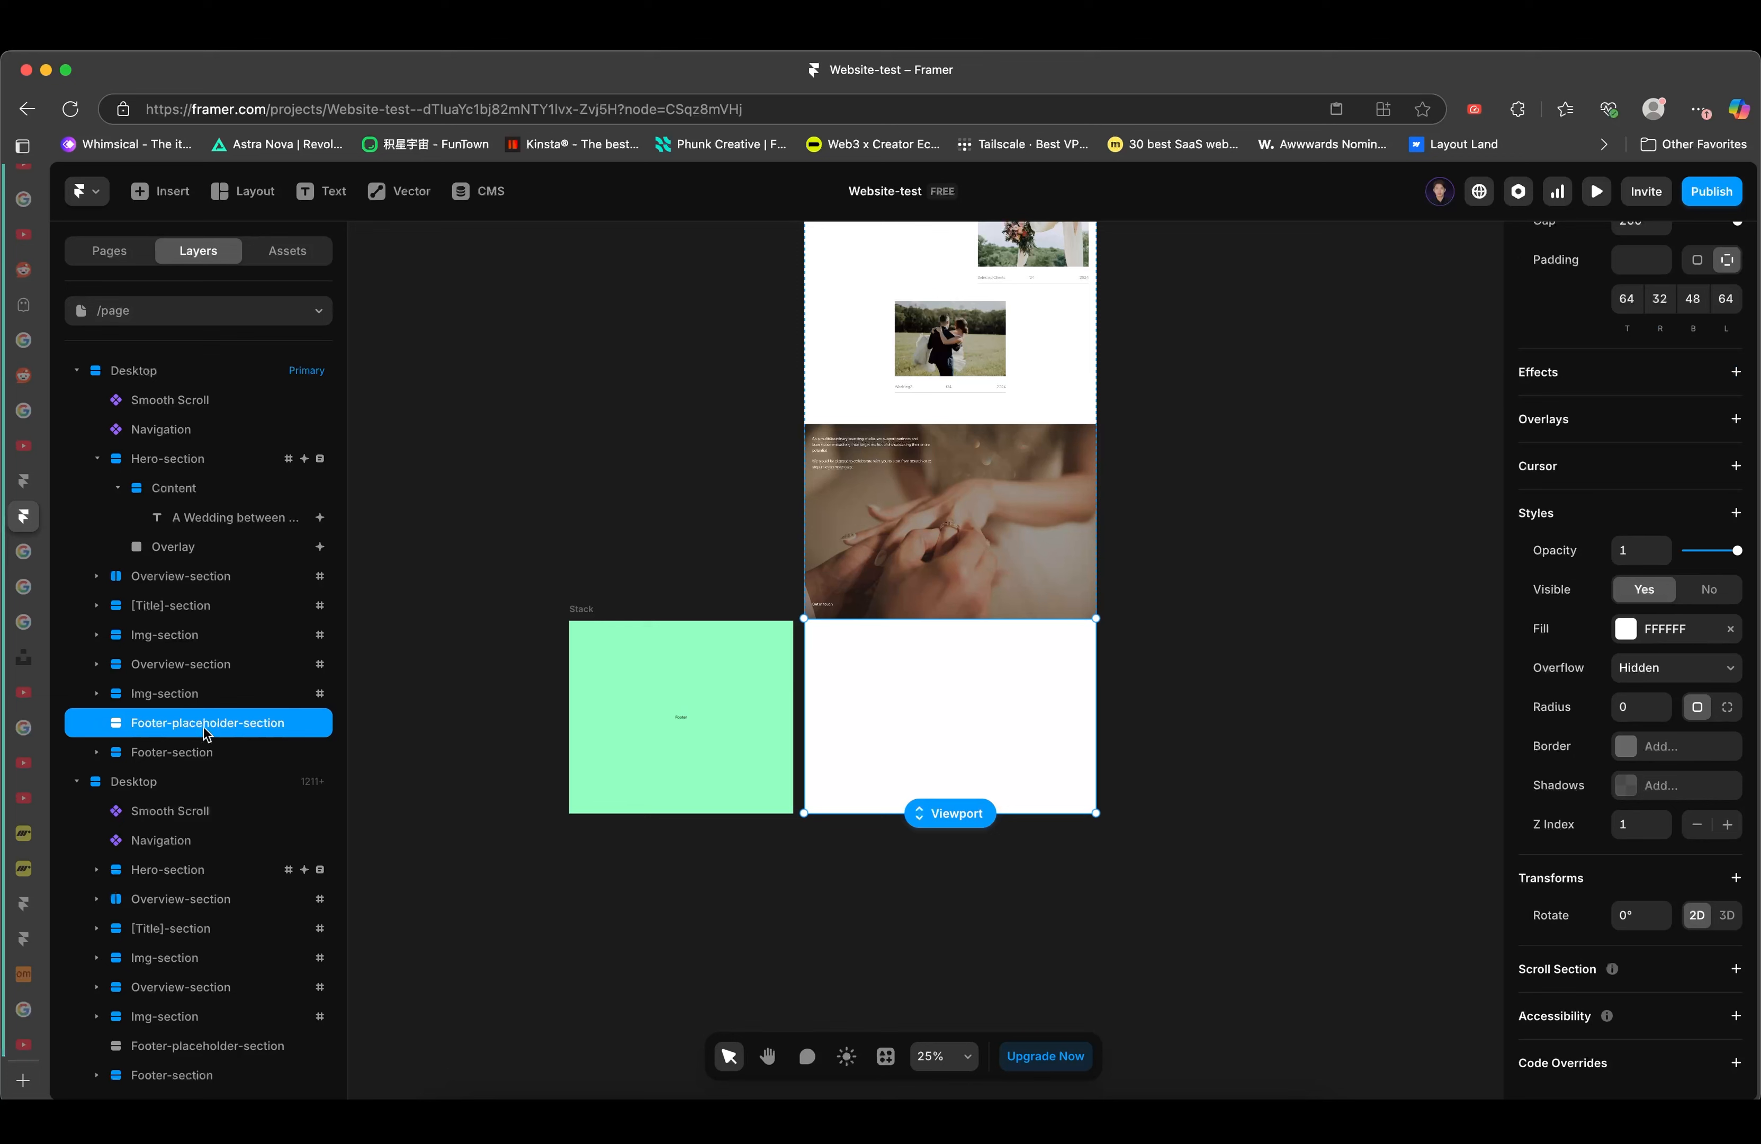
{"action": "left_click", "coordinate": [167, 694]}
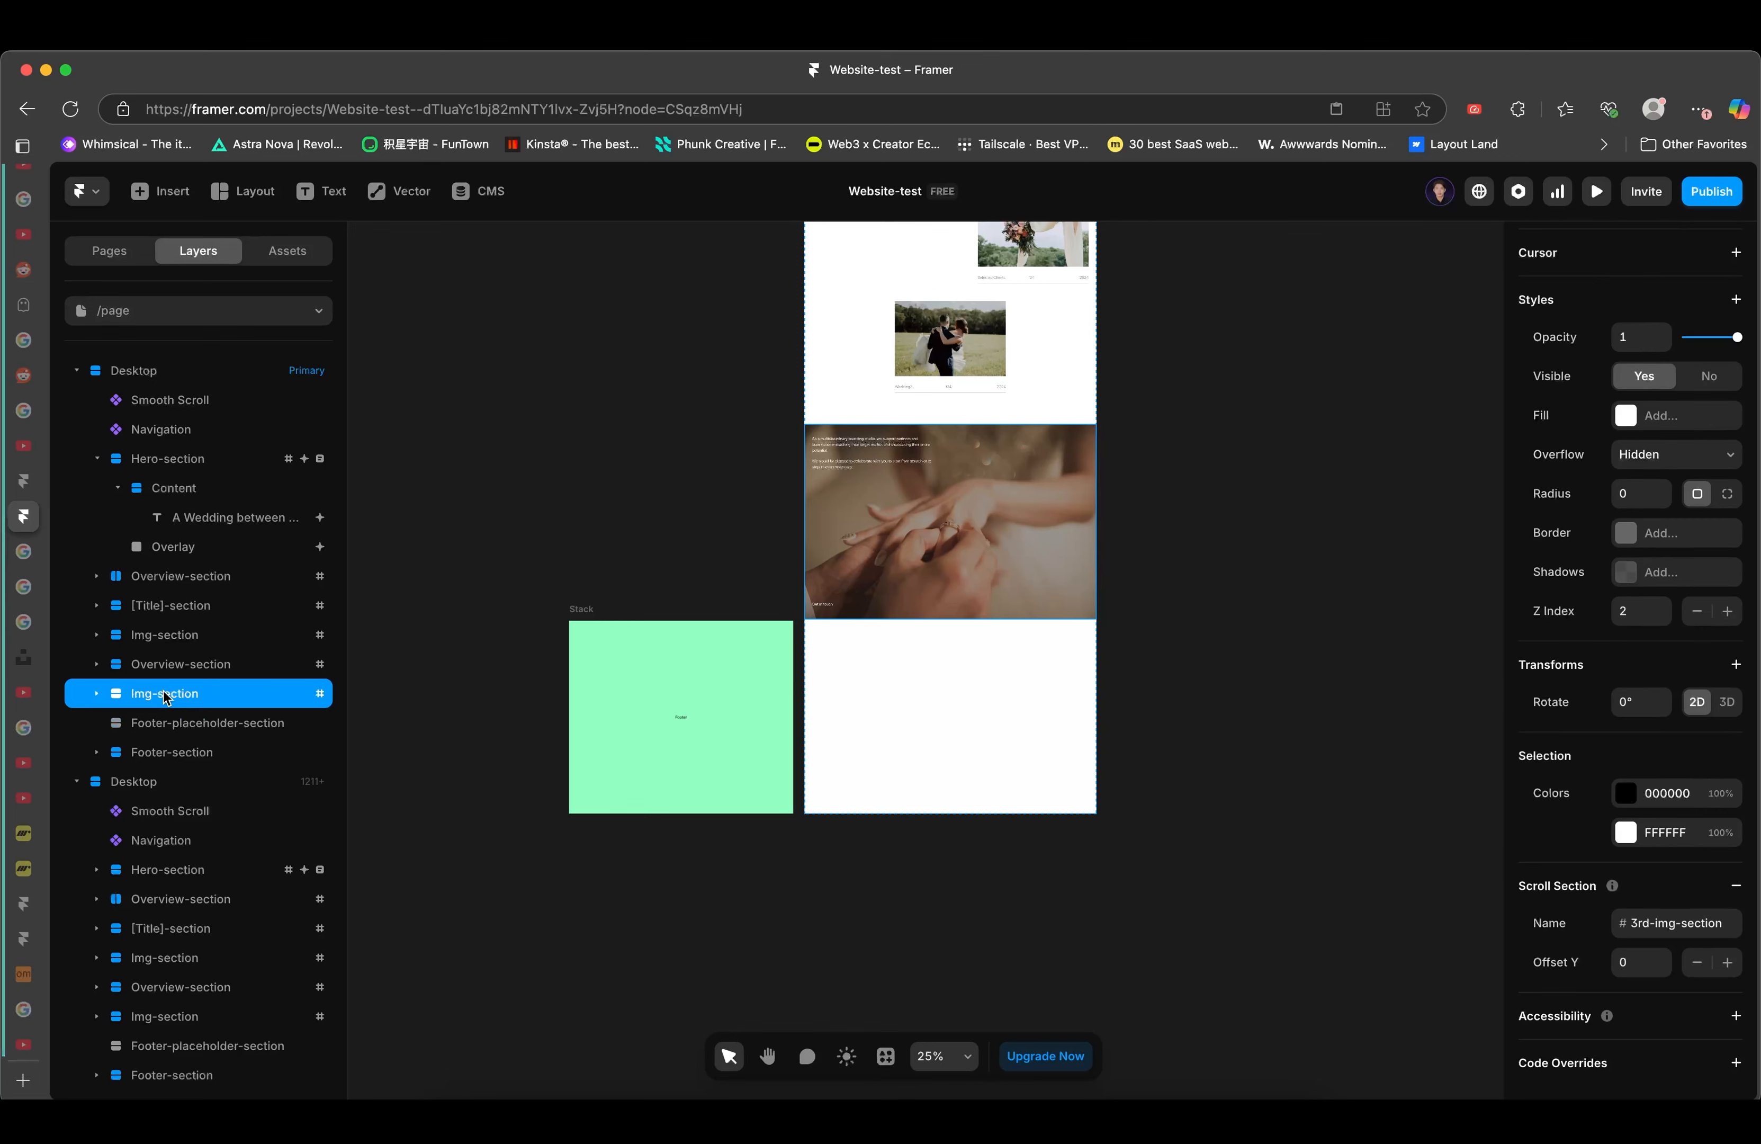
- Select the Footer-section and Footer-placeholder-section together, and examine the Footer-section's extent and settings on the page
{"action": "left_click", "coordinate": [204, 752]}
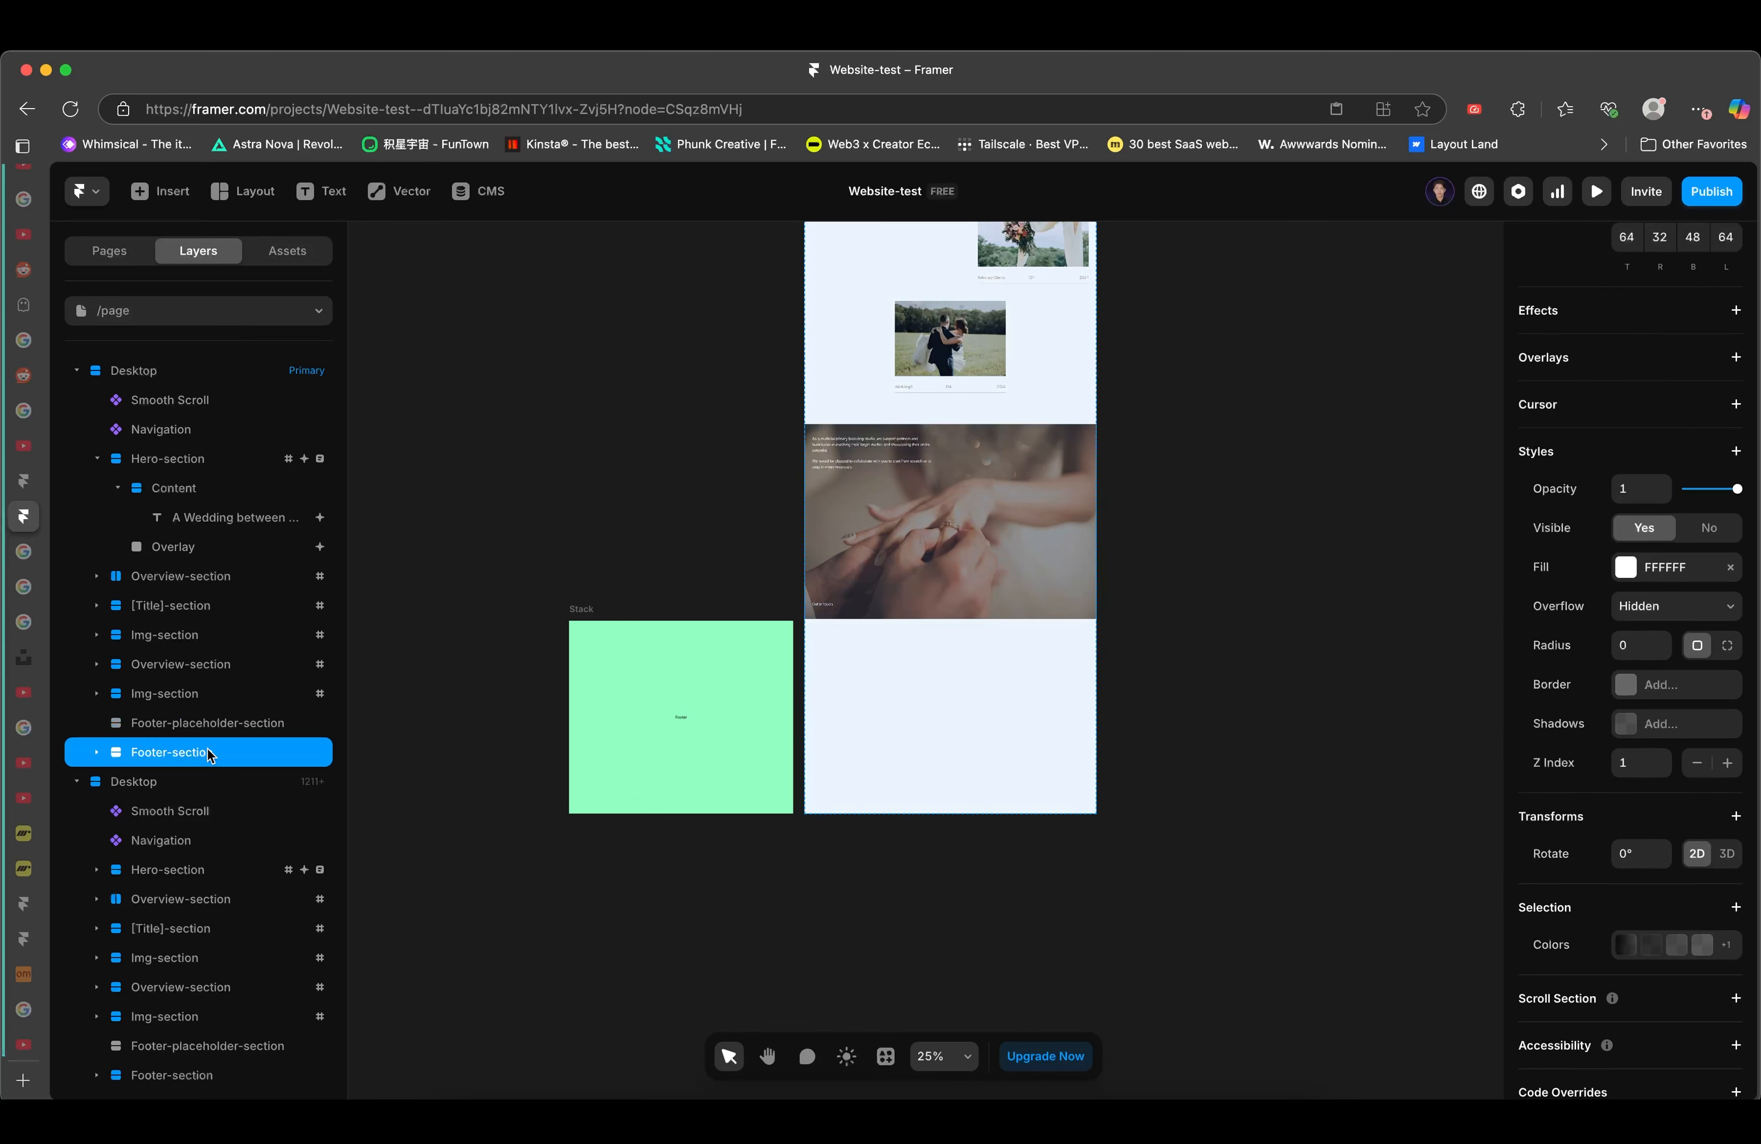
{"action": "left_click", "coordinate": [166, 724], "text": "shift"}
{"action": "scroll", "coordinate": [1455, 862], "scroll_direction": "down", "scroll_amount": 5}
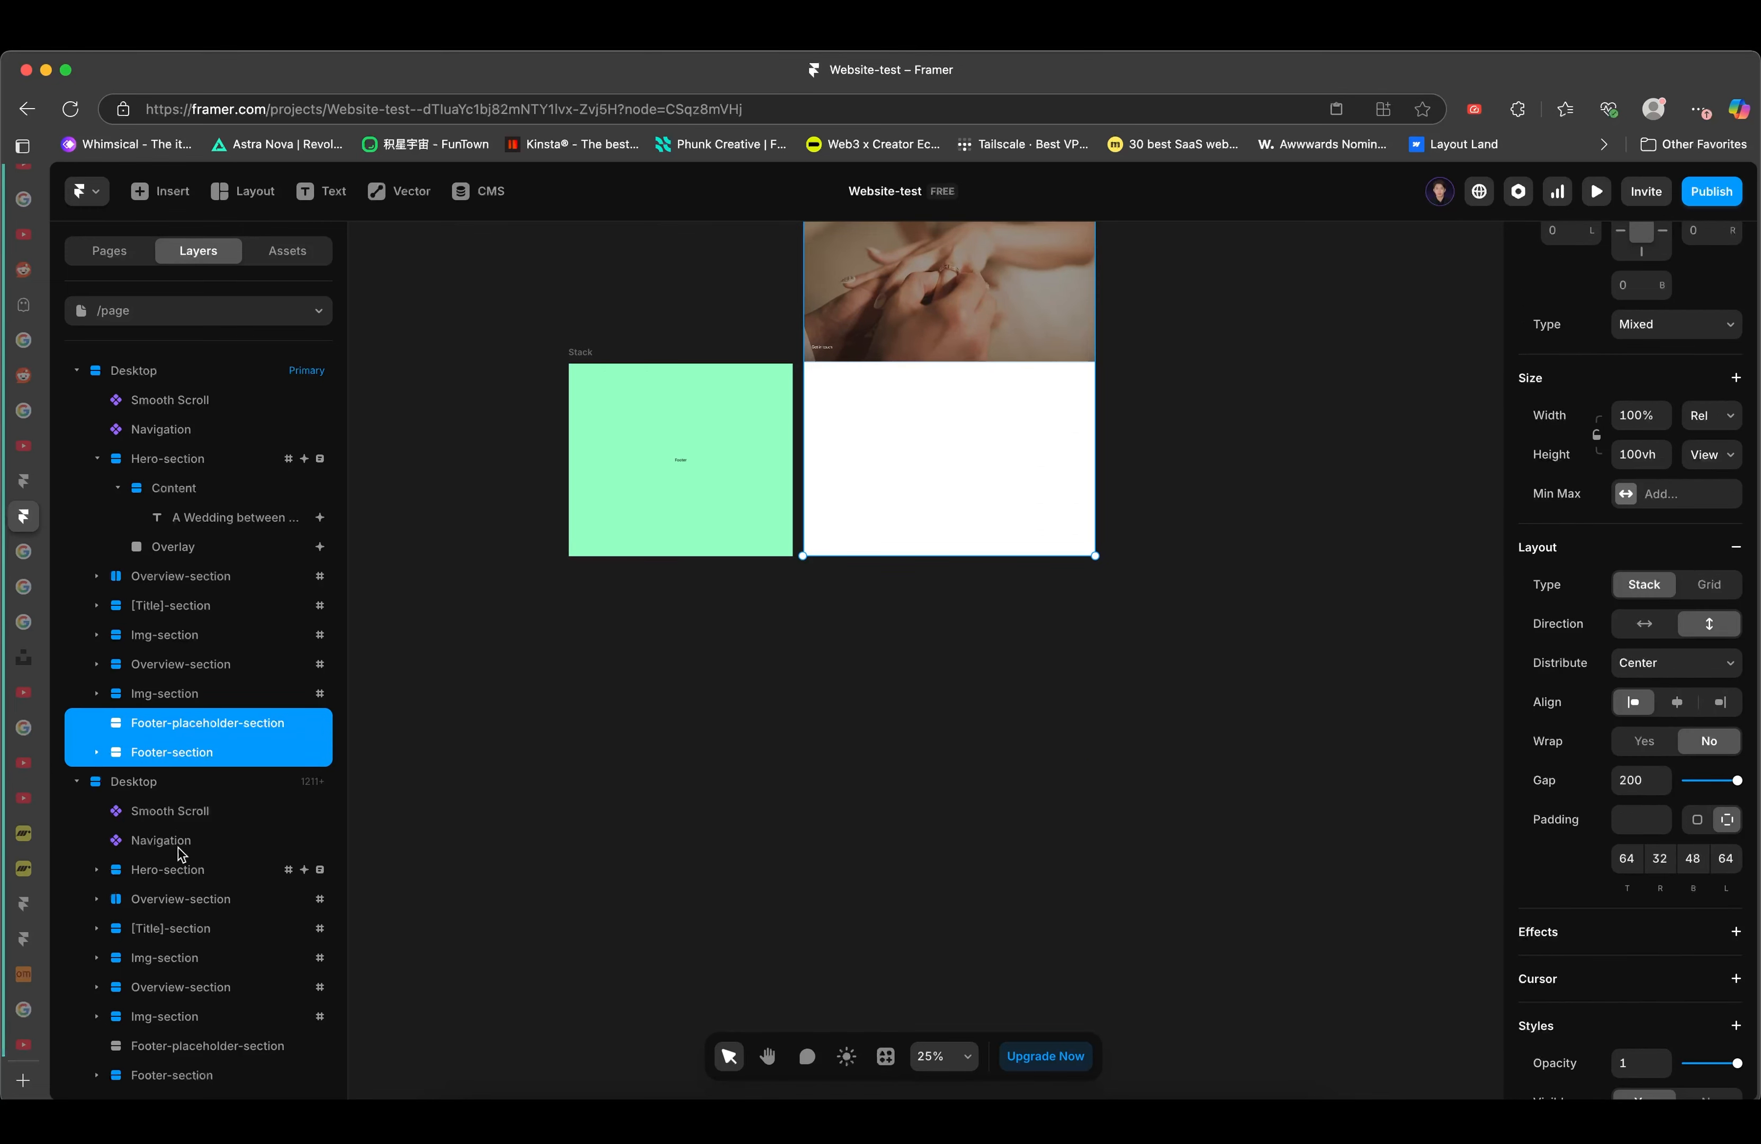
{"action": "left_click", "coordinate": [176, 815]}
{"action": "left_click", "coordinate": [187, 752]}
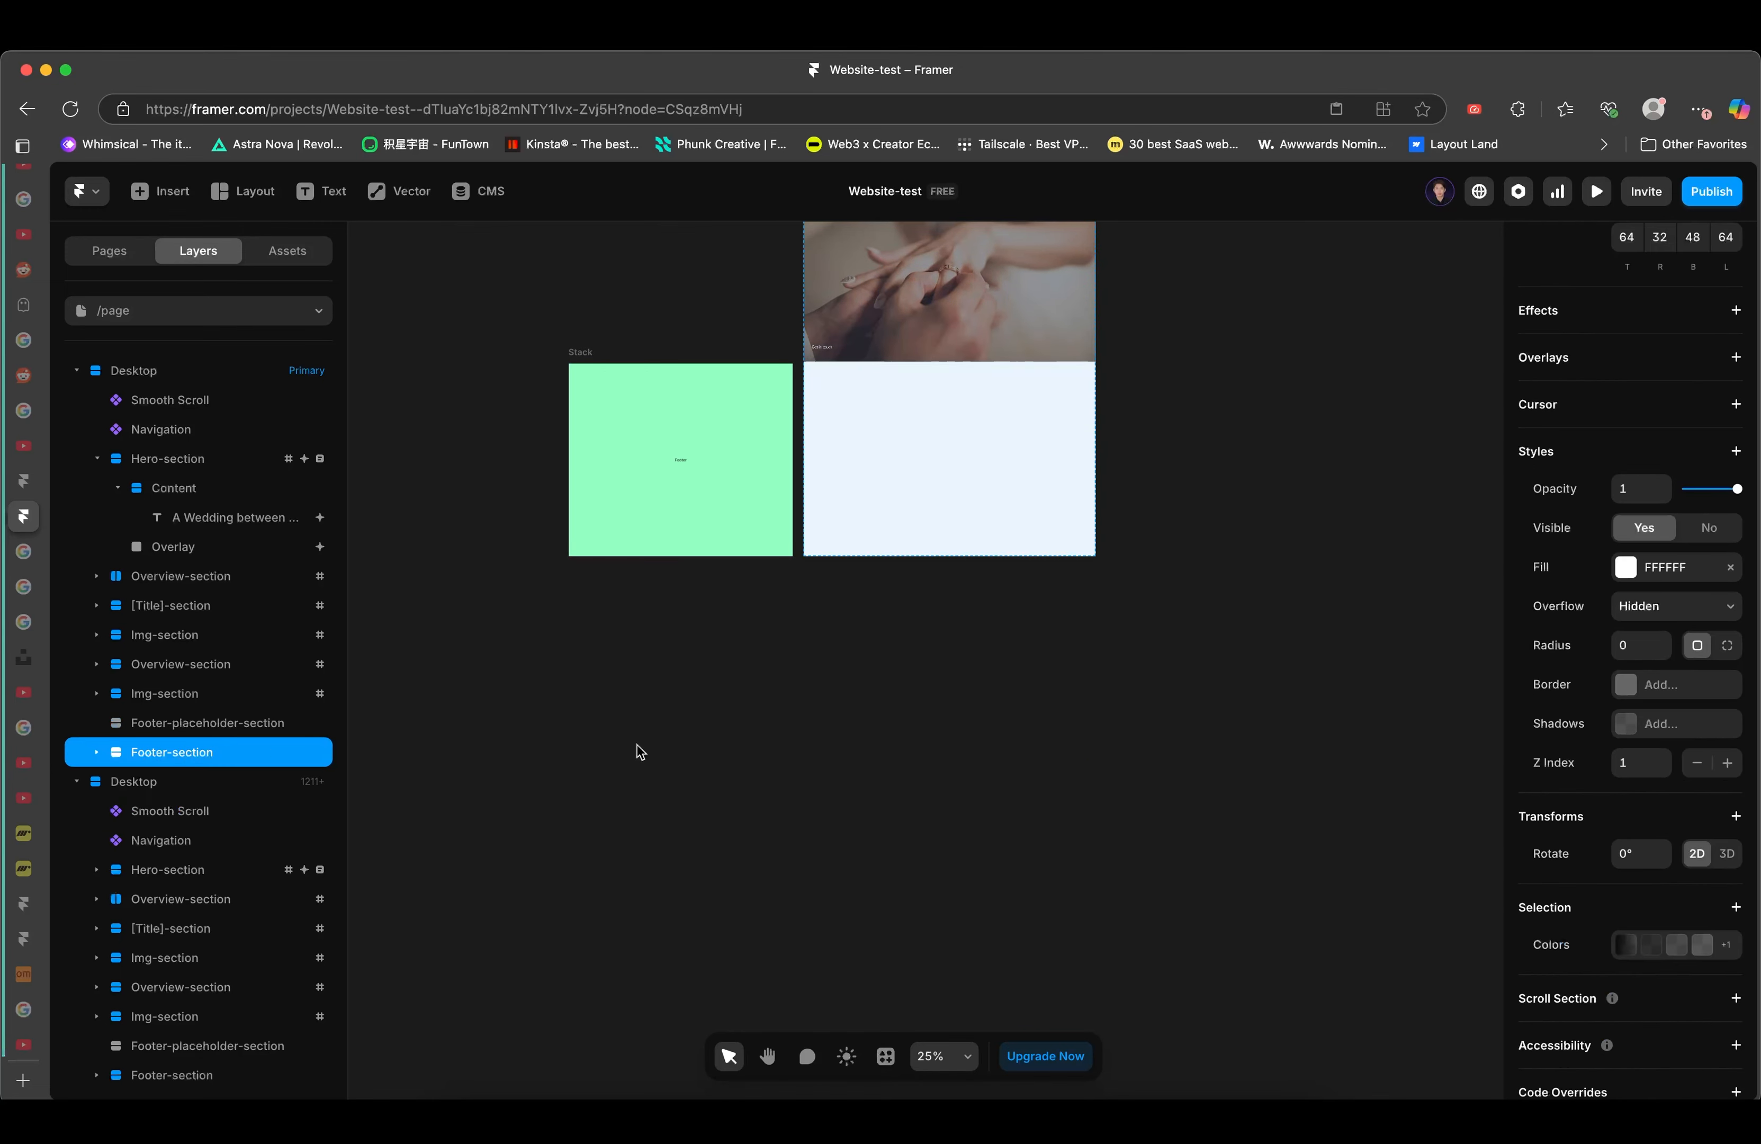
{"action": "scroll", "coordinate": [640, 752], "scroll_direction": "up", "scroll_amount": 4}
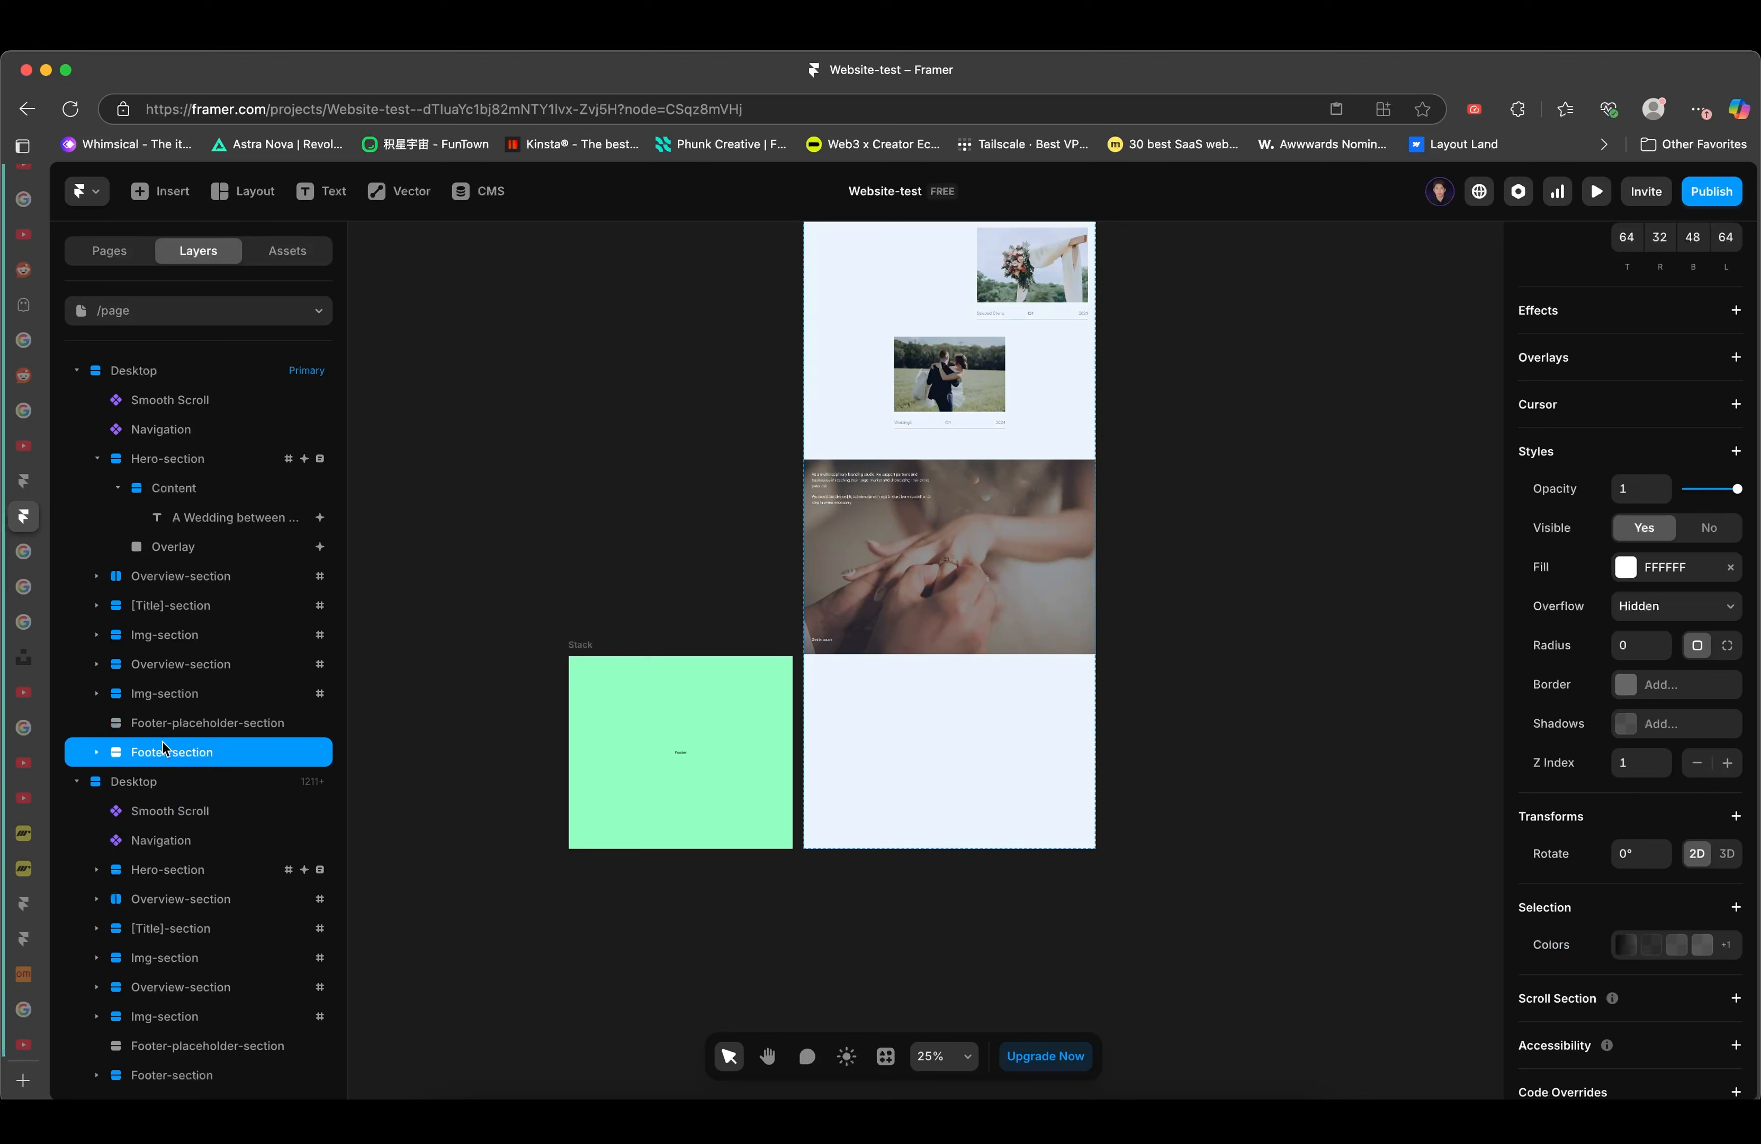
- Reselect the Footer-placeholder-section and review its position at the page's end relative to the sections up to the hero
{"action": "left_click", "coordinate": [156, 720]}
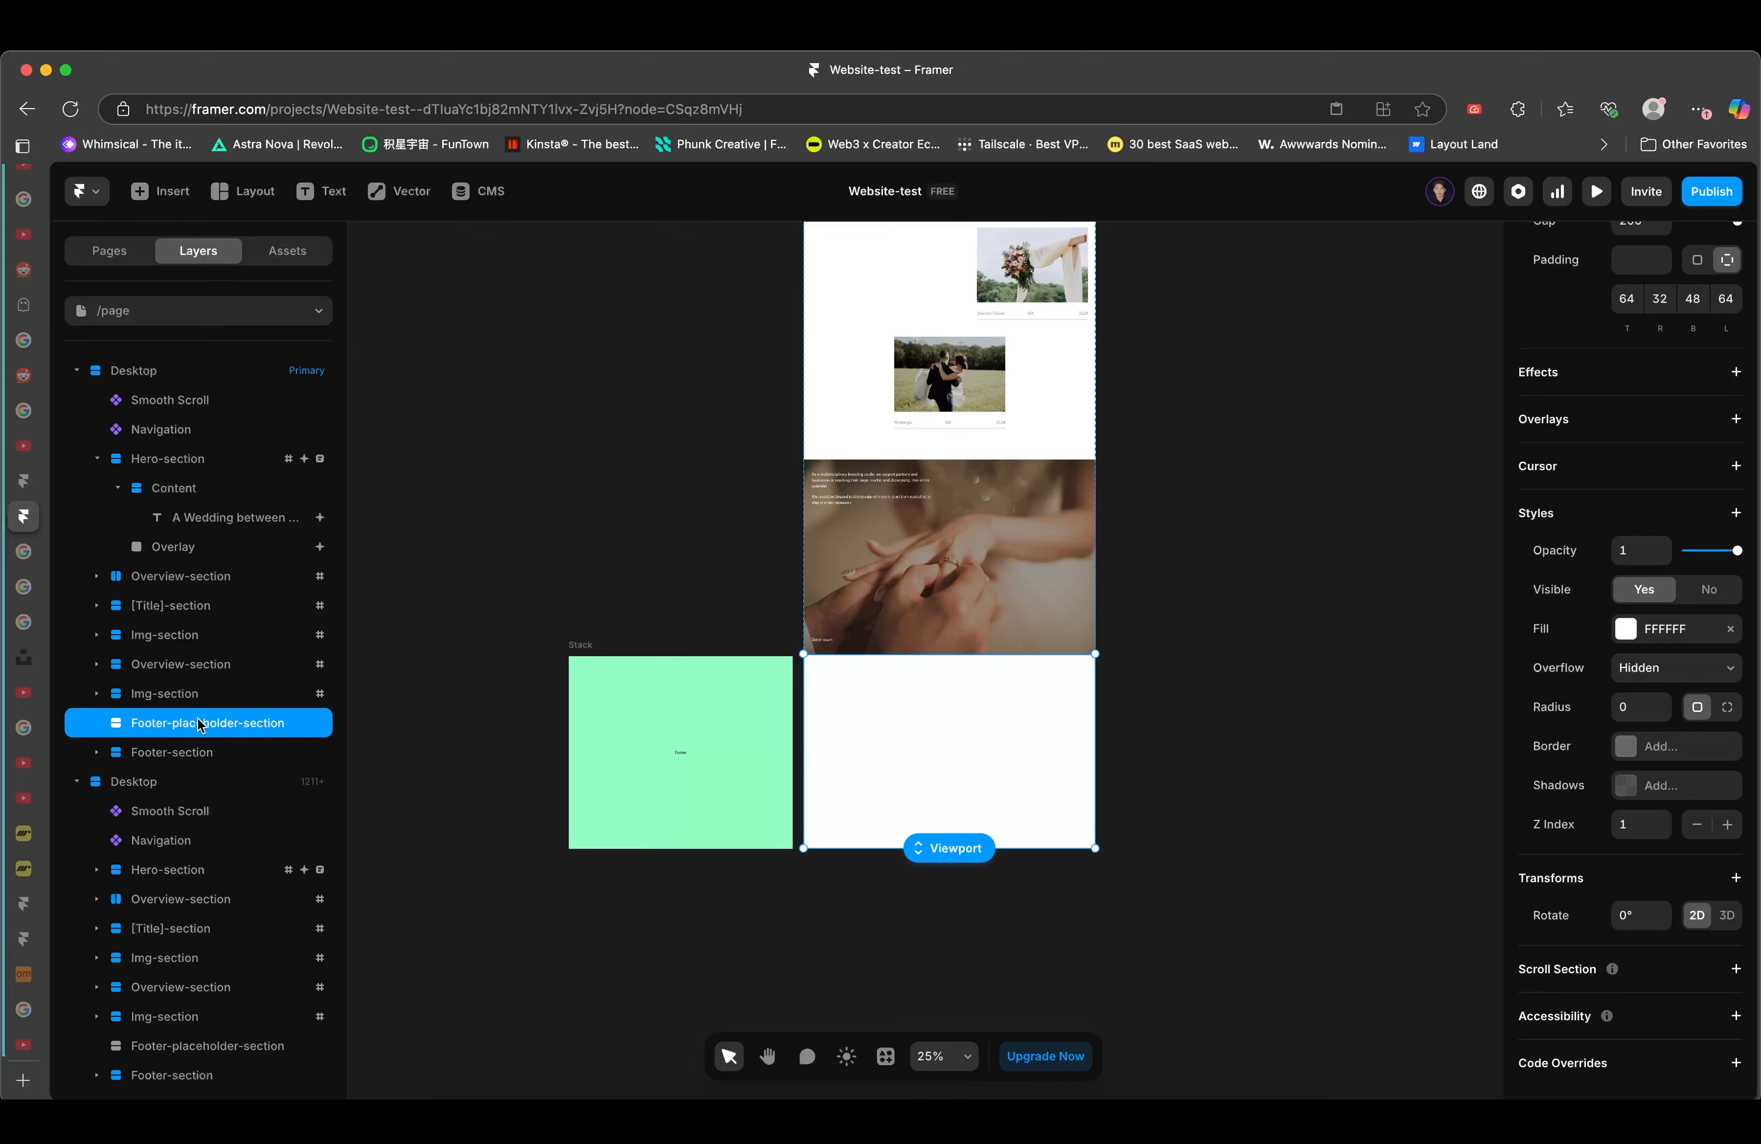
{"action": "scroll", "coordinate": [1120, 728], "scroll_direction": "up", "scroll_amount": 1}
{"action": "left_click", "coordinate": [1139, 719]}
{"action": "left_click", "coordinate": [932, 760]}
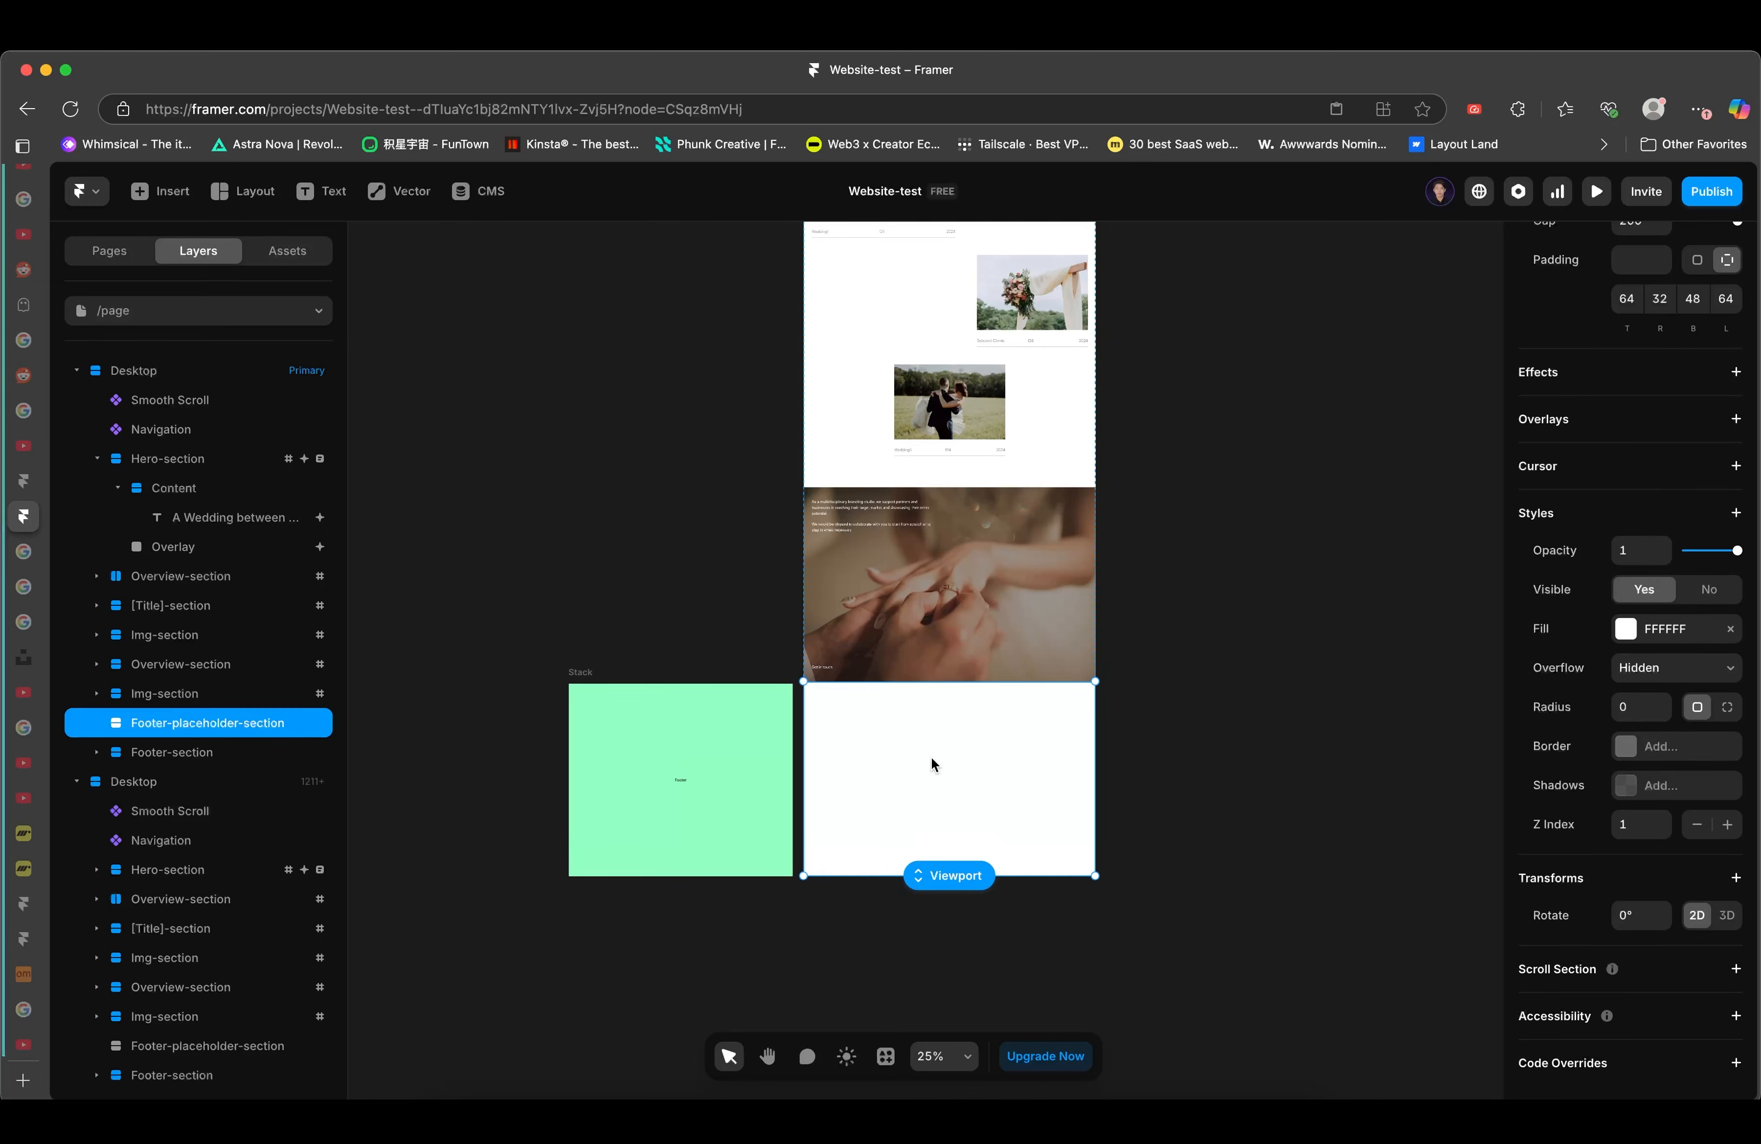
{"action": "scroll", "coordinate": [1158, 699], "scroll_direction": "up", "scroll_amount": 7}
{"action": "scroll", "coordinate": [1158, 694], "scroll_direction": "up", "scroll_amount": 6}
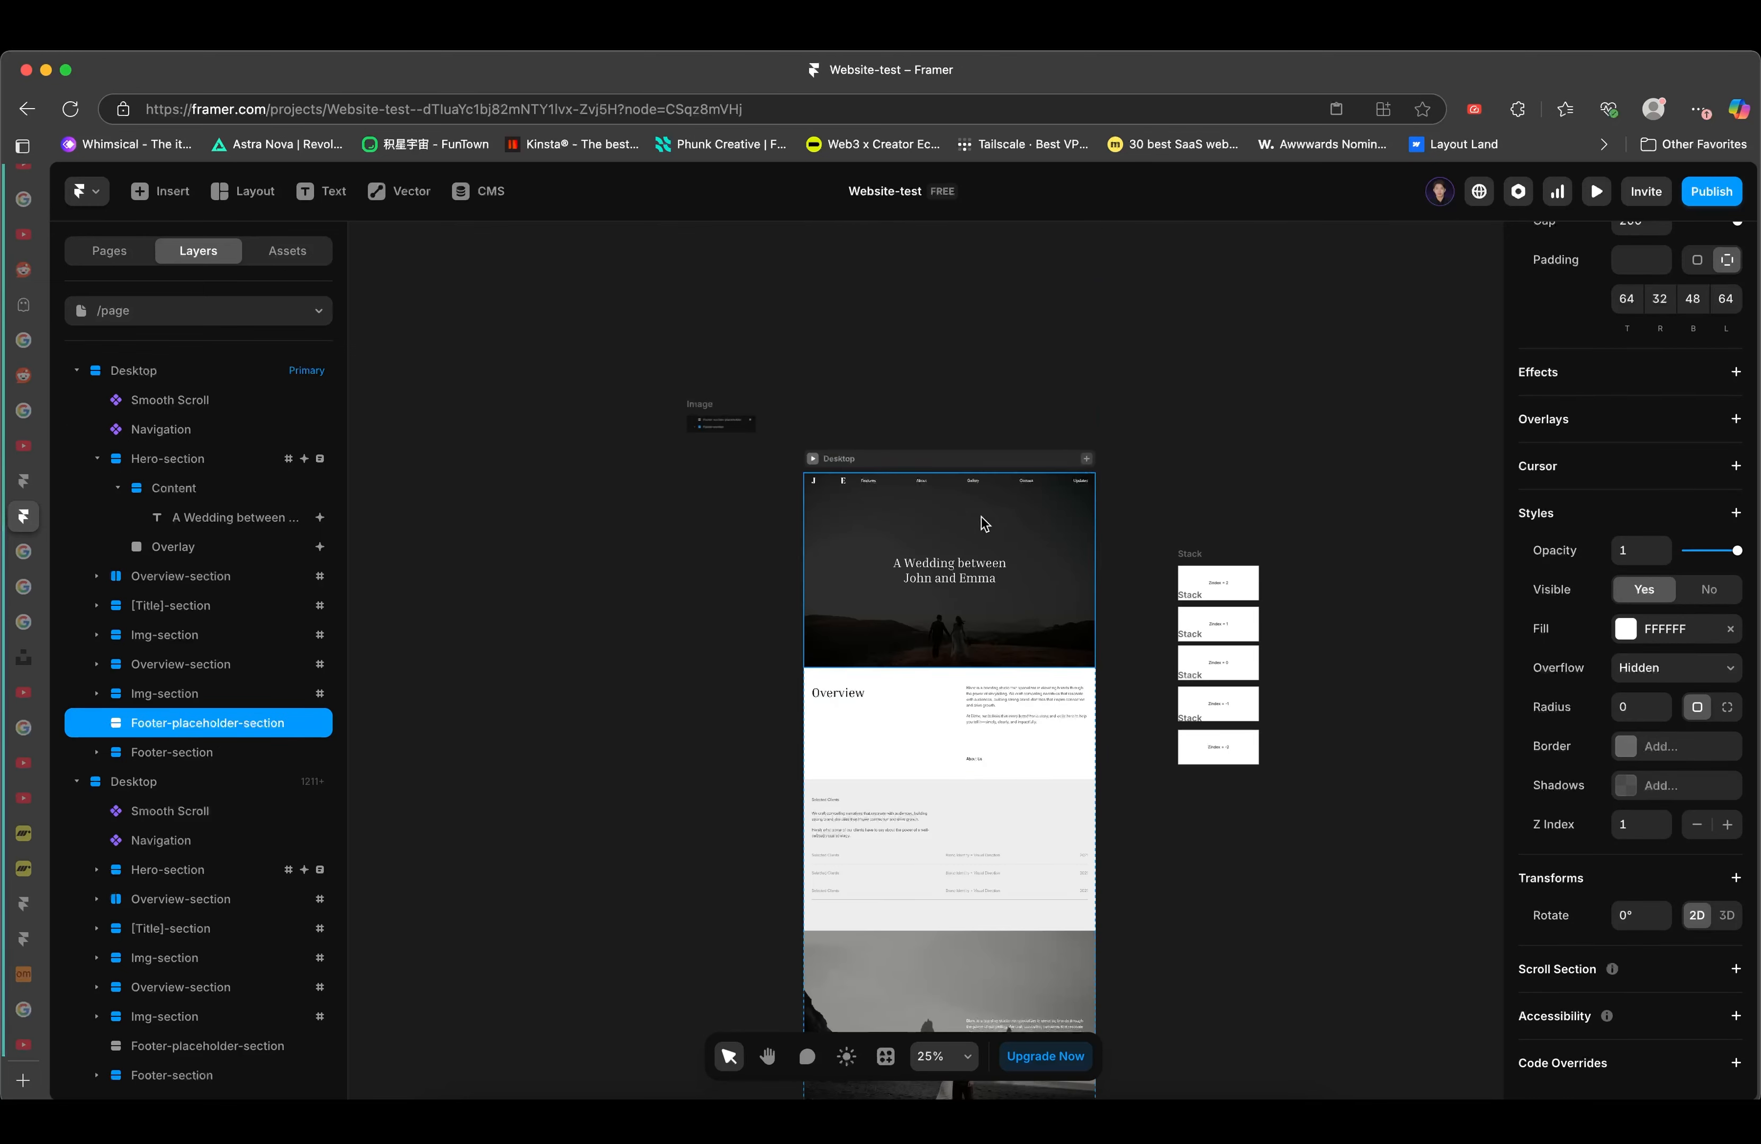
- Review the Footer-placeholder-section's place at the page's end, and compare it with the Footer-section and the sections up to the hero
{"action": "left_click", "coordinate": [811, 461]}
{"action": "key", "text": "Escape"}
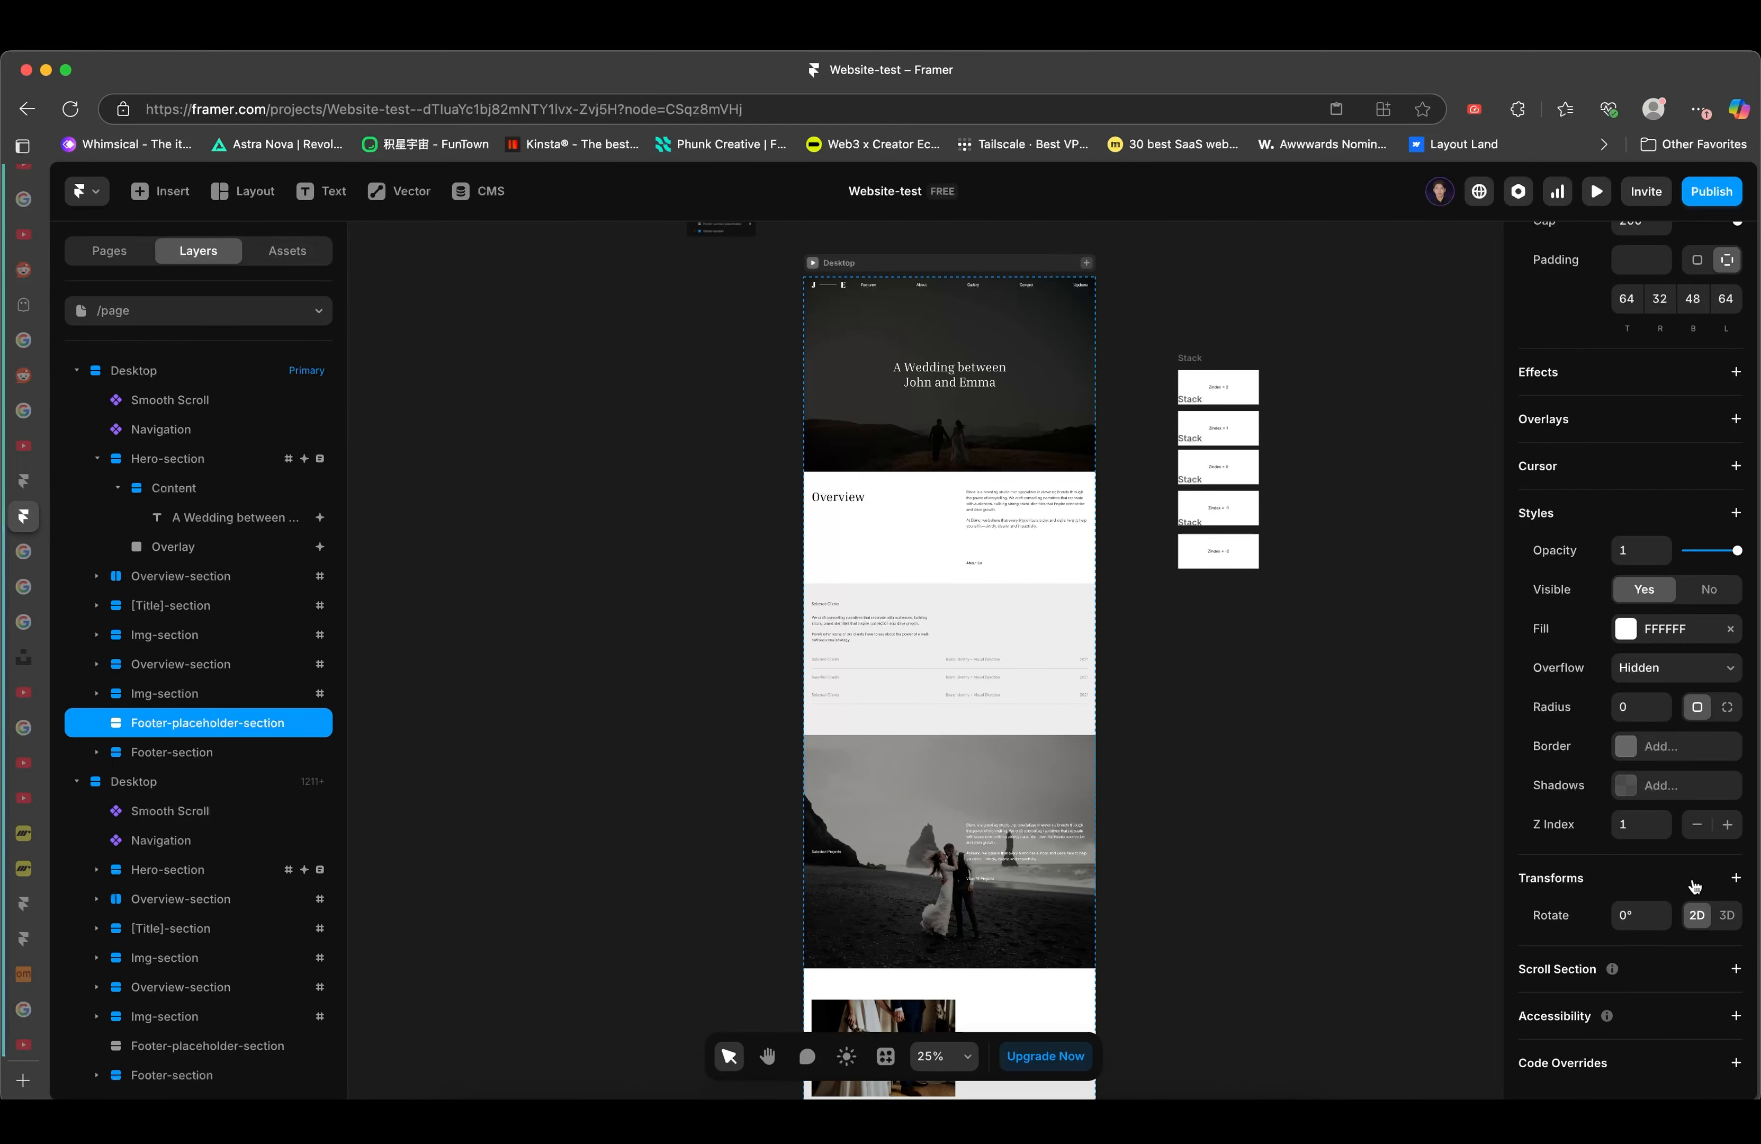
{"action": "scroll", "coordinate": [839, 796], "scroll_direction": "down", "scroll_amount": 15}
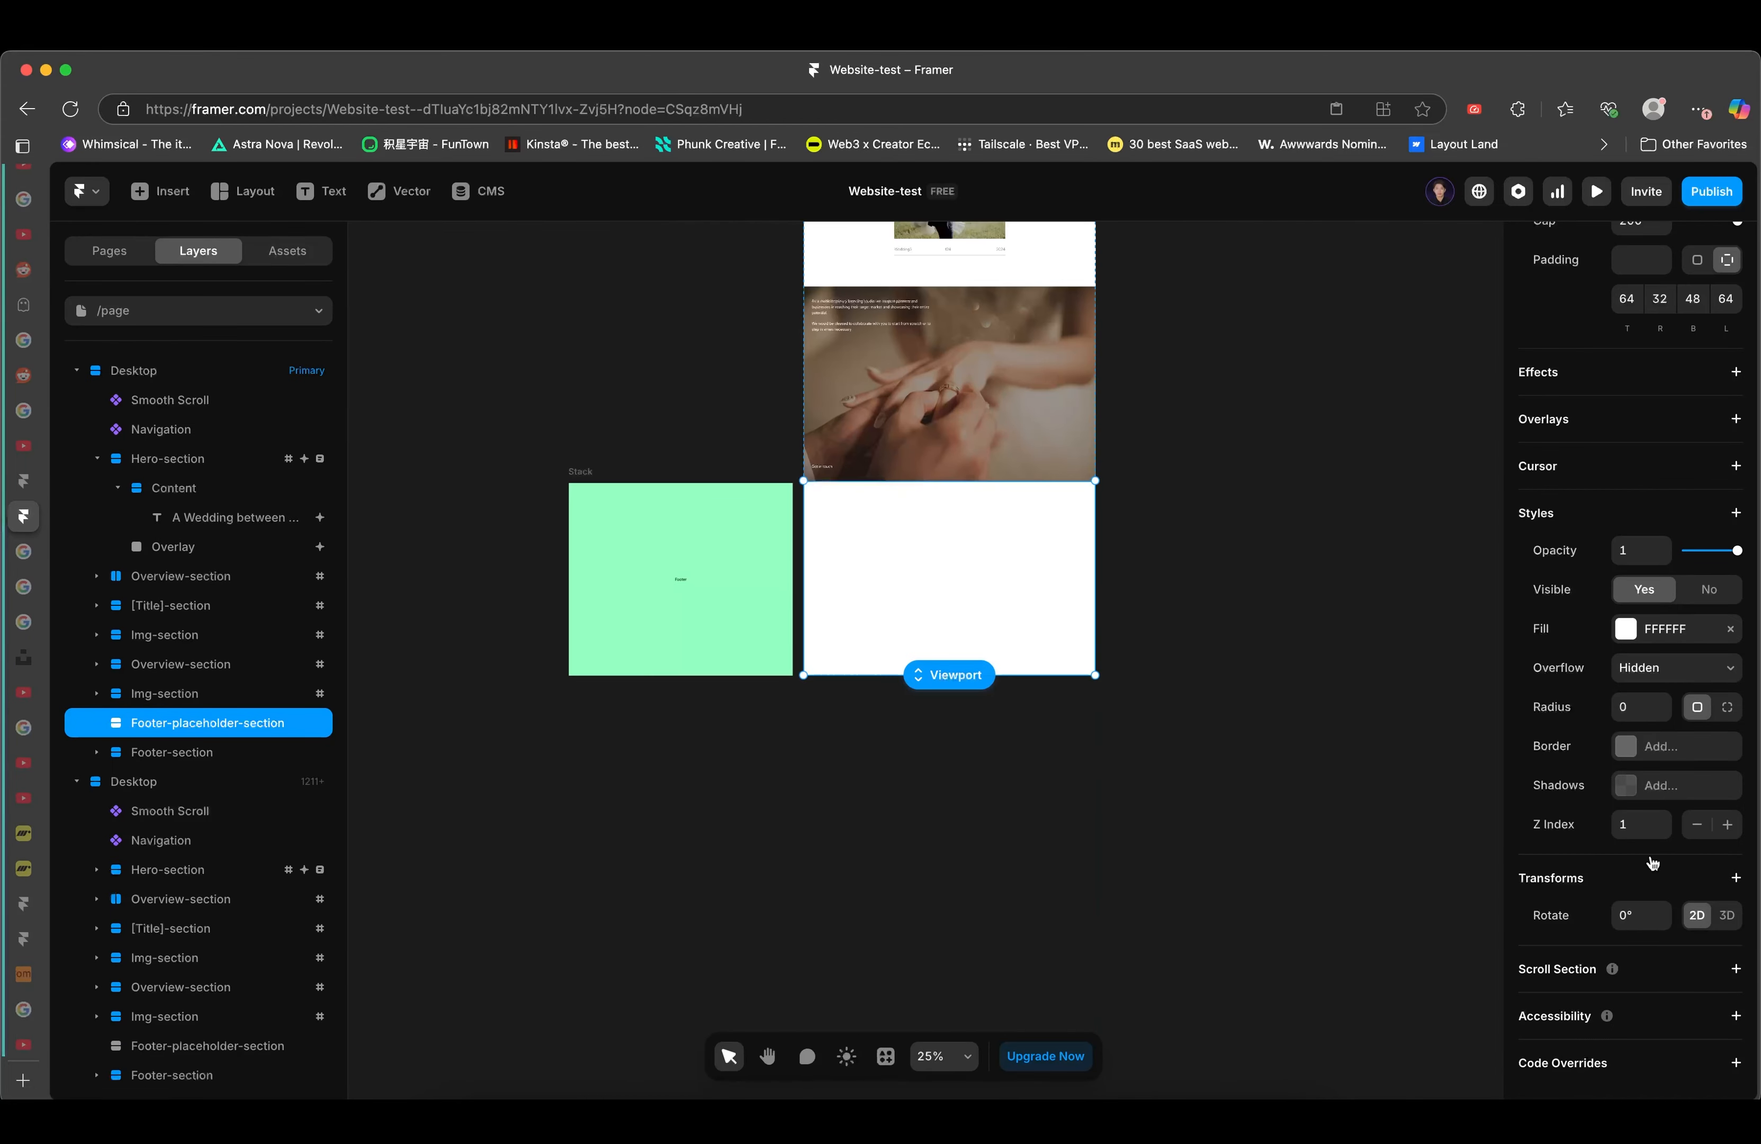
{"action": "scroll", "coordinate": [1612, 817], "scroll_direction": "up", "scroll_amount": 3}
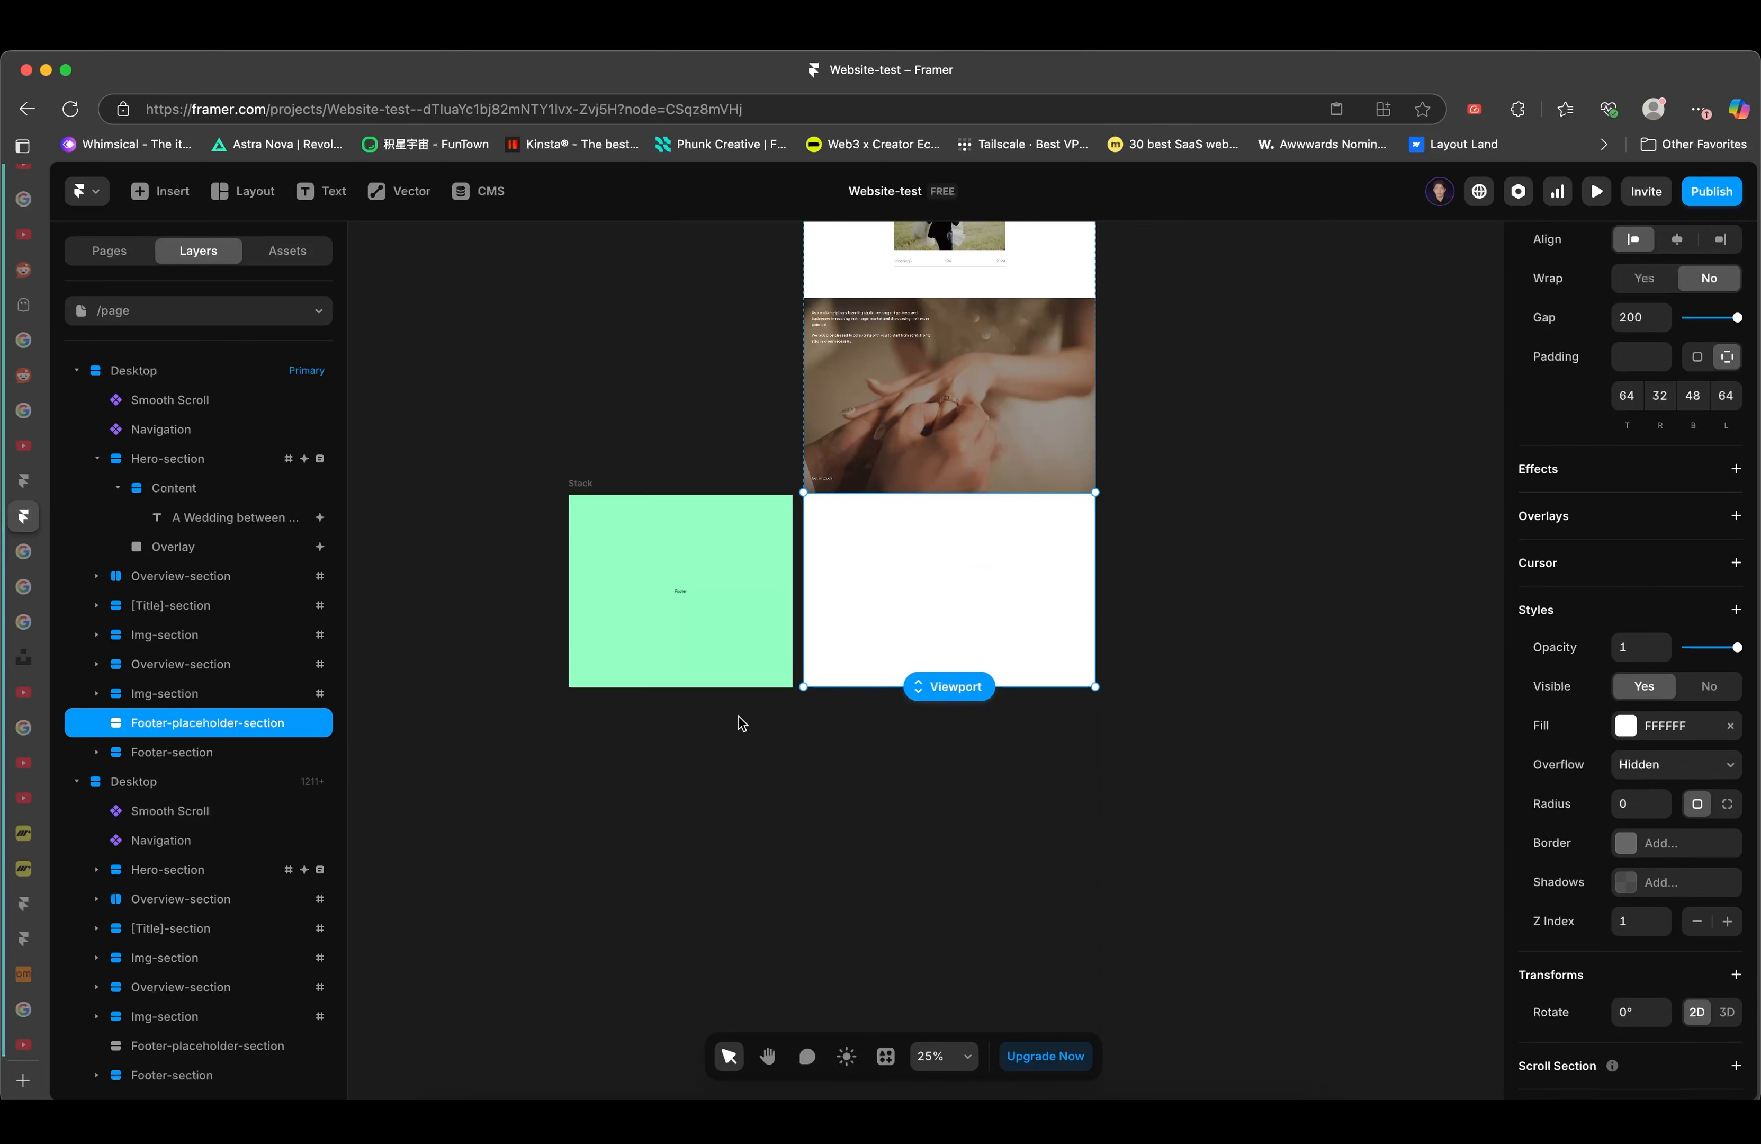
{"action": "left_click", "coordinate": [164, 756]}
{"action": "left_click", "coordinate": [177, 721]}
{"action": "scroll", "coordinate": [1233, 745], "scroll_direction": "up", "scroll_amount": 15}
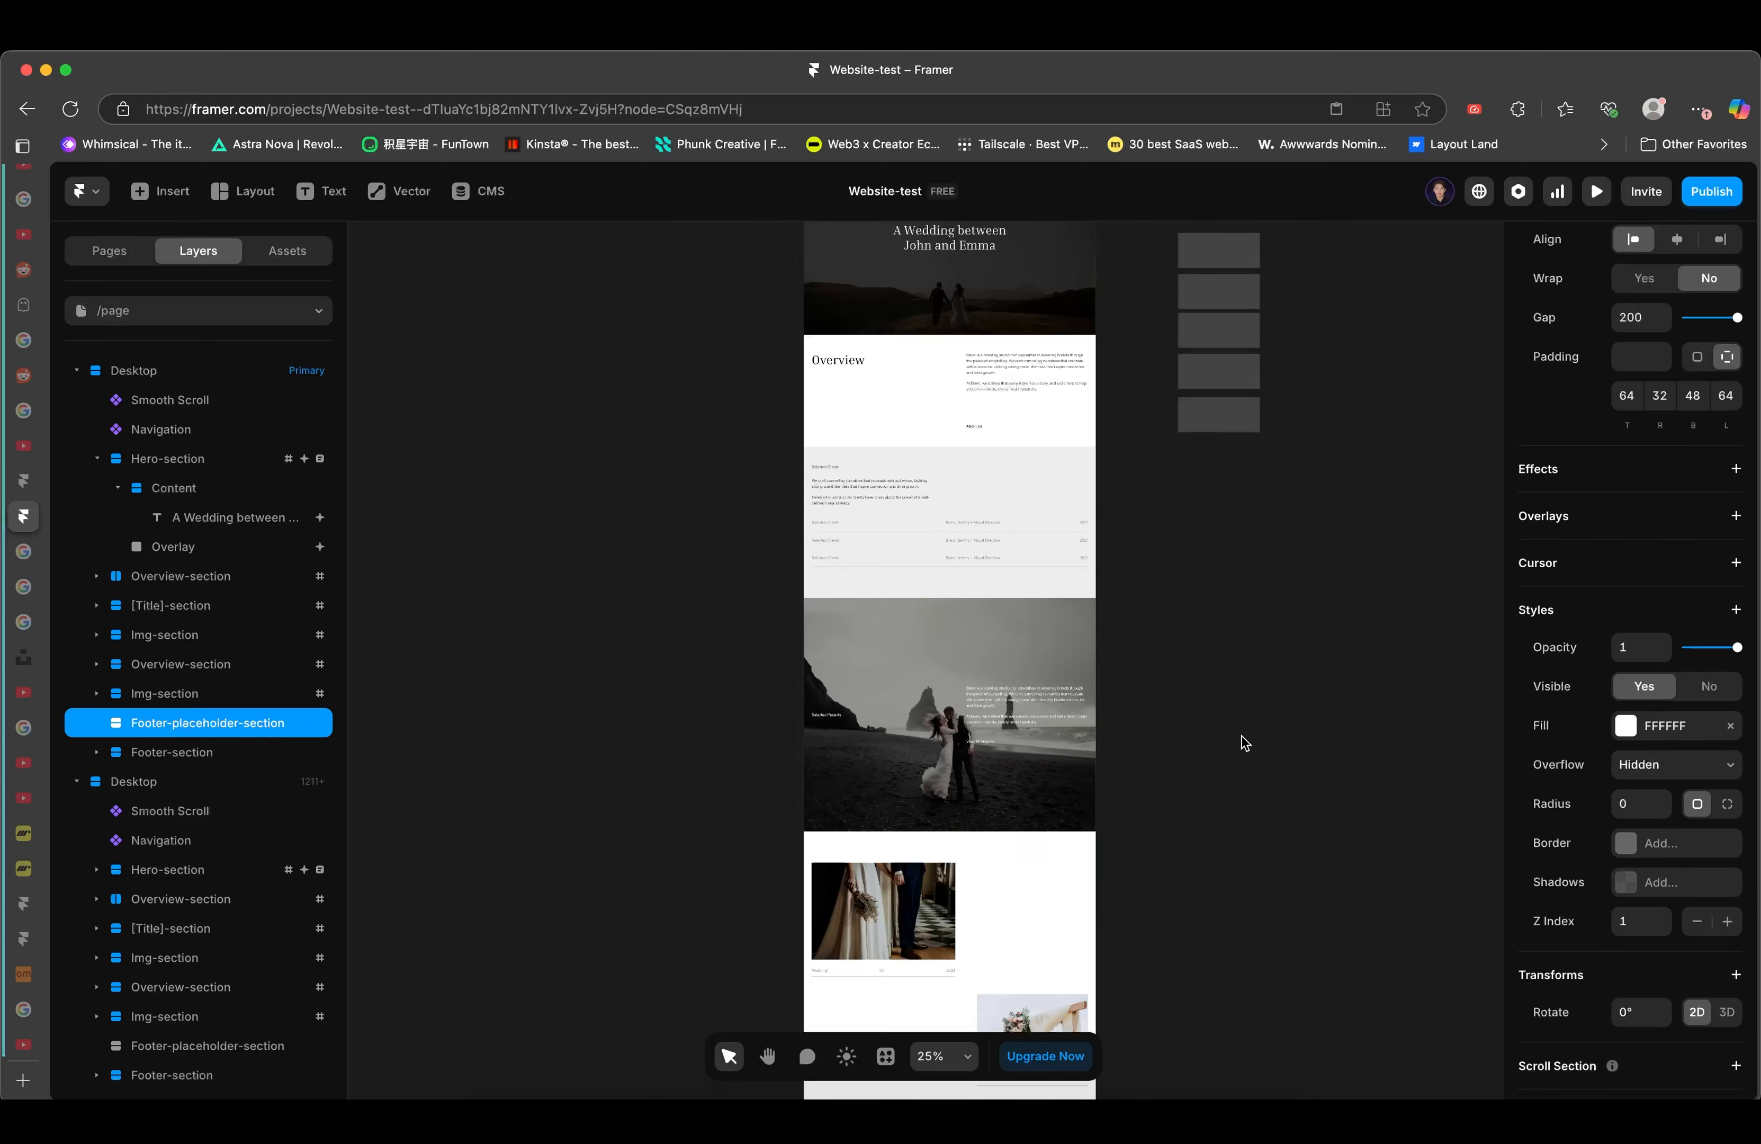
{"action": "scroll", "coordinate": [1246, 743], "scroll_direction": "up", "scroll_amount": 3}
- Preview the primary Desktop down to the footer, and test its registration form with Name "sss", Email "ss" and Phone number "csc"
{"action": "left_click", "coordinate": [814, 227]}
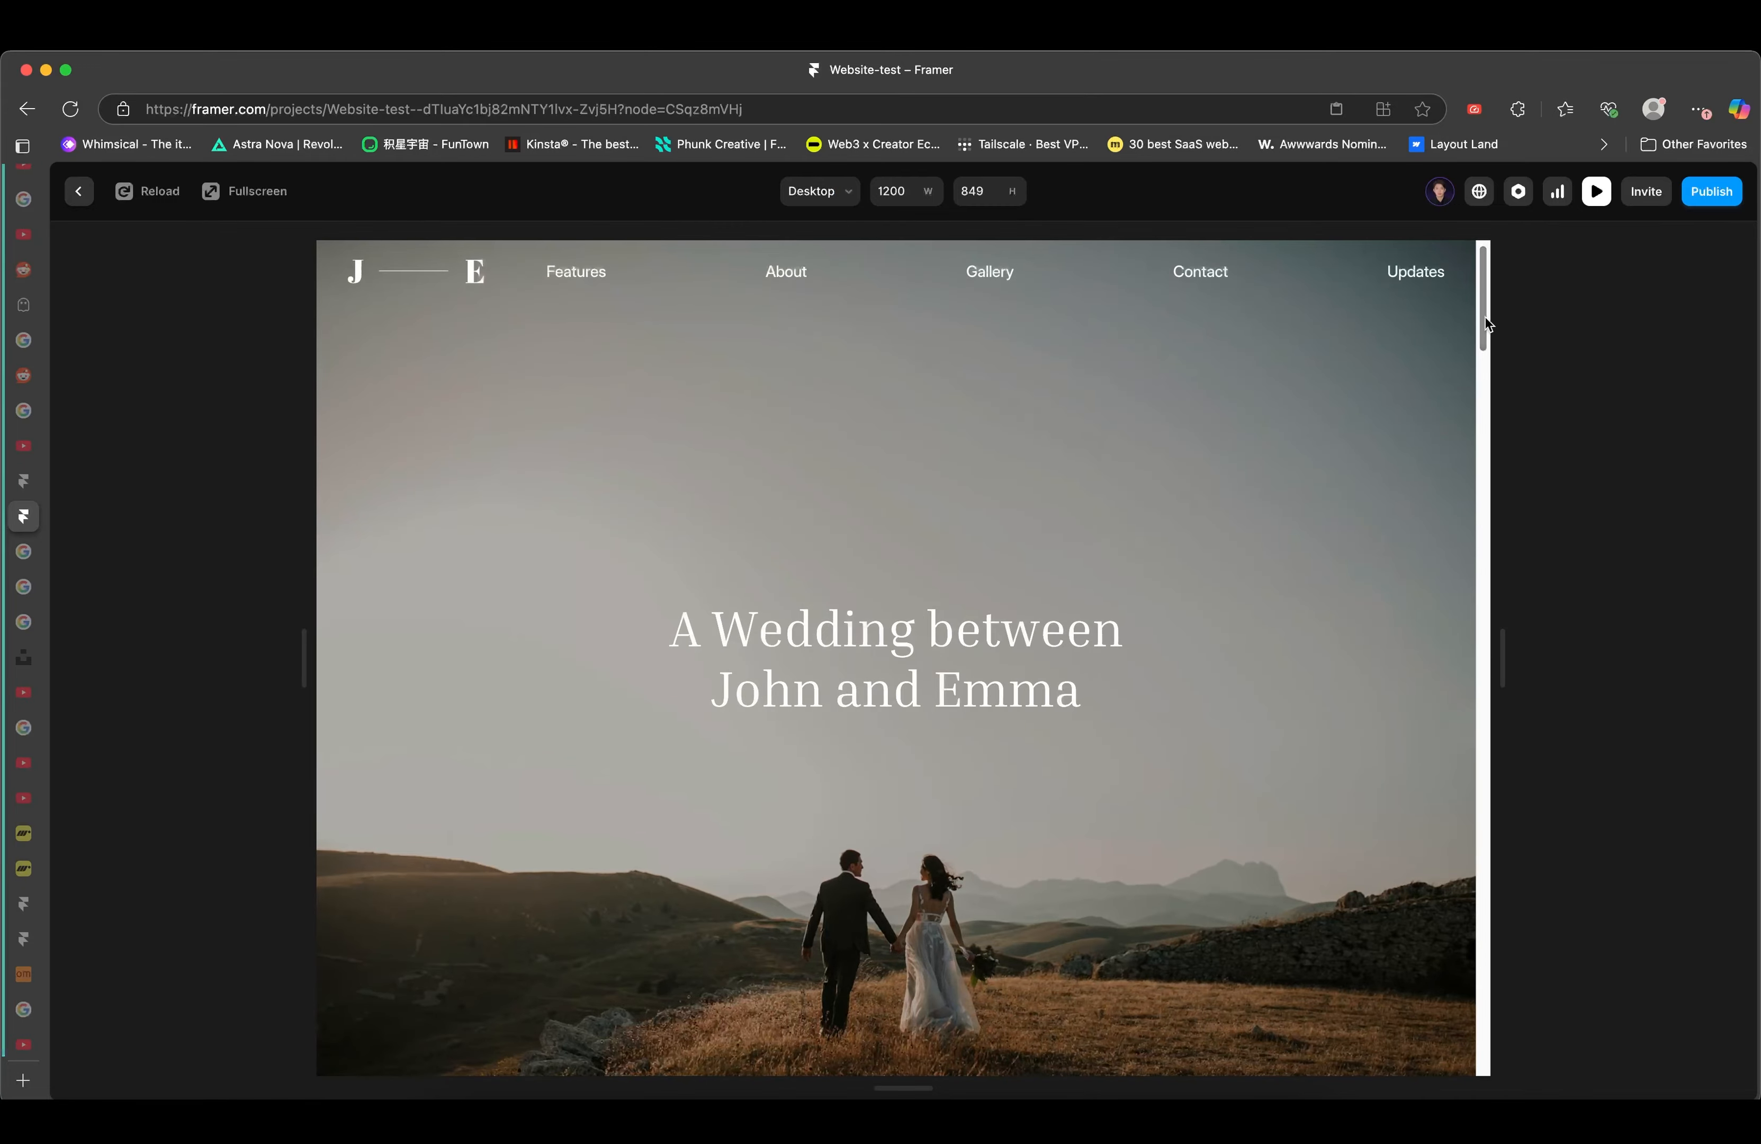
{"action": "left_click_drag", "start_coordinate": [1484, 317], "coordinate": [1478, 1029]}
{"action": "left_click", "coordinate": [416, 638]}
{"action": "left_click", "coordinate": [400, 733]}
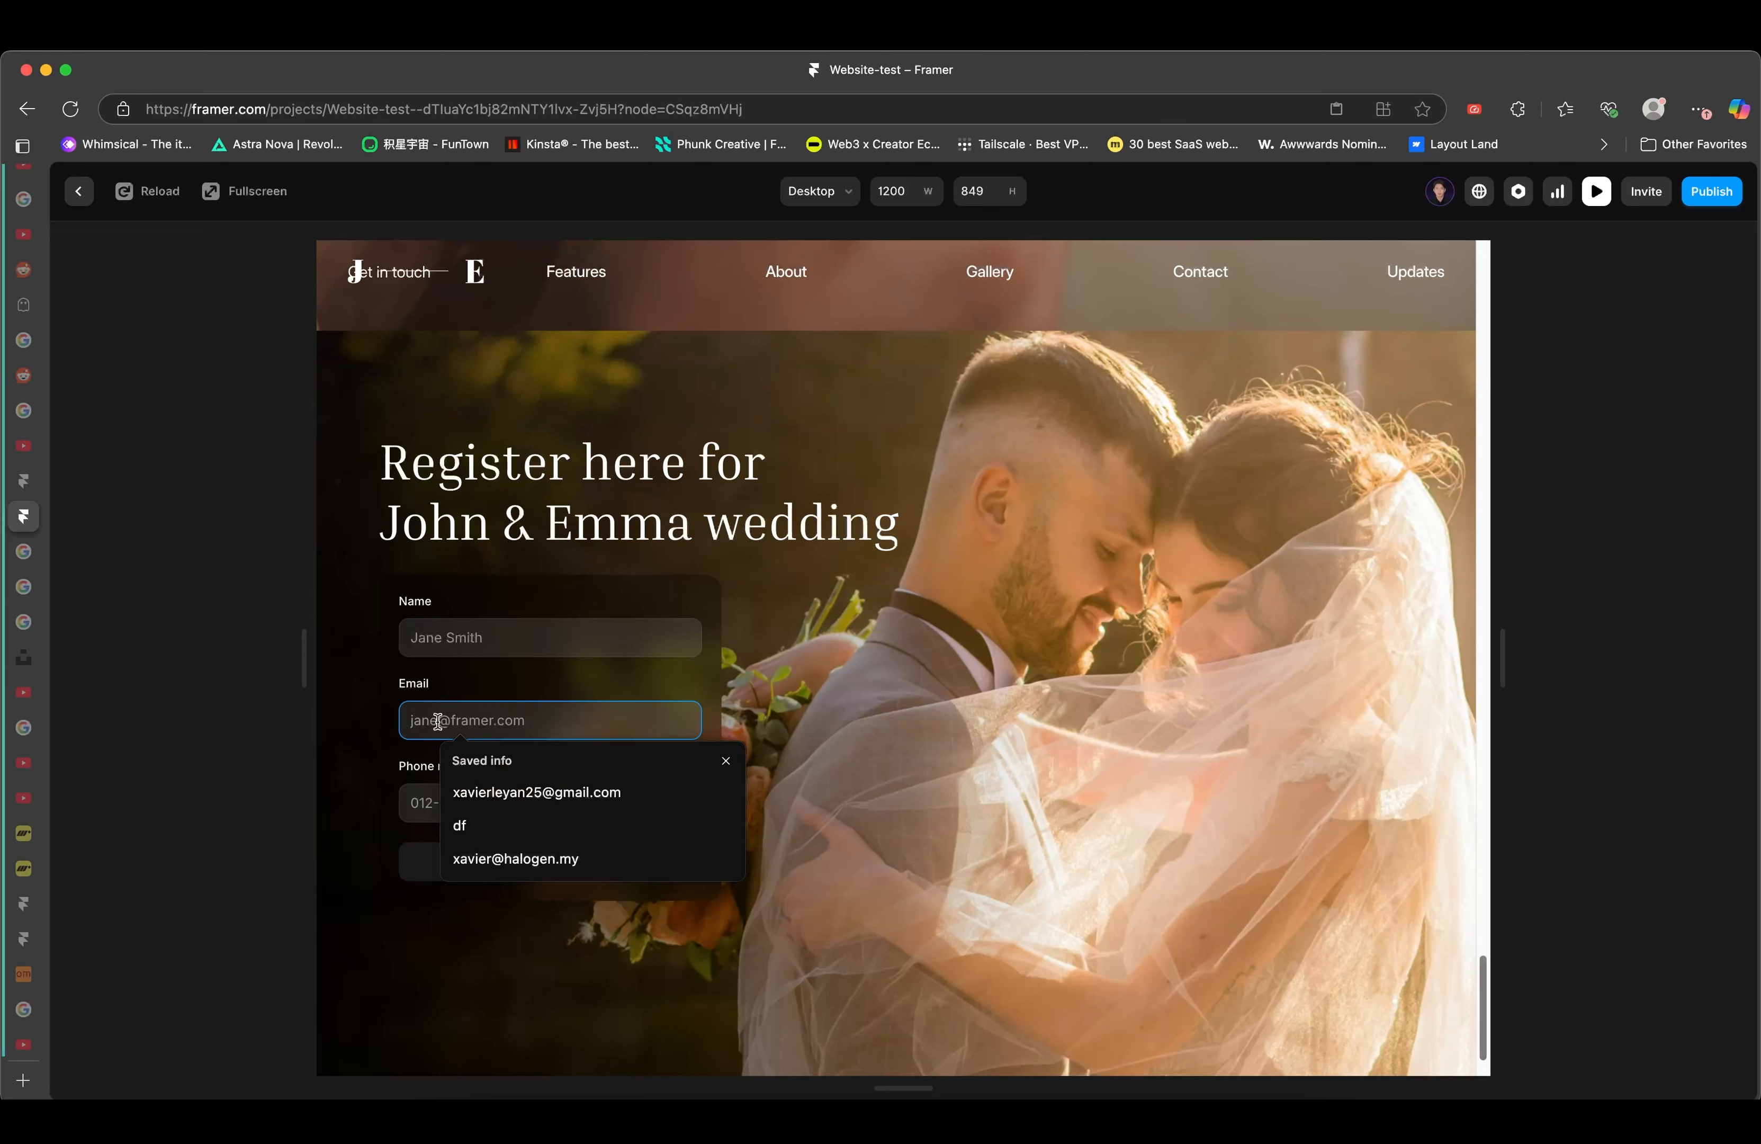
{"action": "type", "text": "ss"}
{"action": "left_click", "coordinate": [528, 631]}
{"action": "type", "text": "sss"}
{"action": "left_click", "coordinate": [531, 814]}
{"action": "type", "text": "csc"}
{"action": "left_click", "coordinate": [1136, 761]}
{"action": "scroll", "coordinate": [927, 538], "scroll_direction": "down", "scroll_amount": 2}
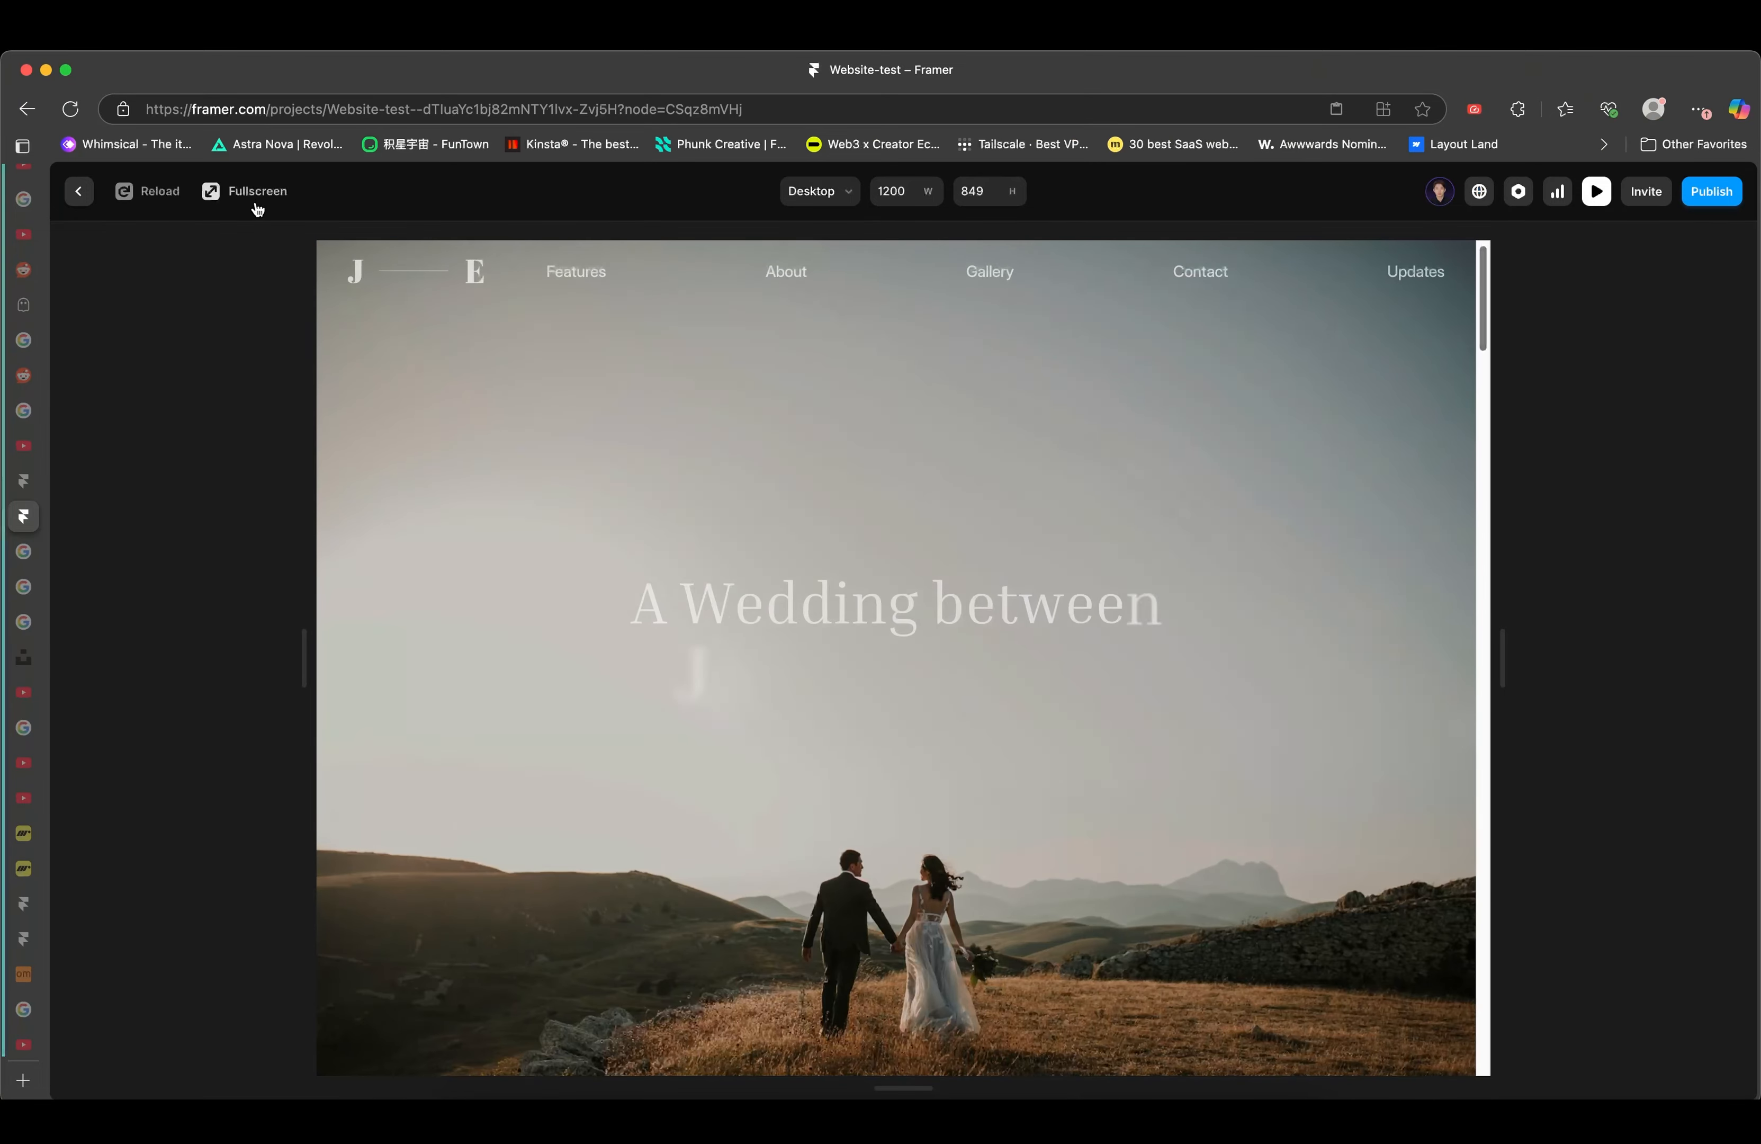
- View the page preview in fullscreen down to the wedding image gallery, and return to the canvas
{"action": "left_click", "coordinate": [257, 206]}
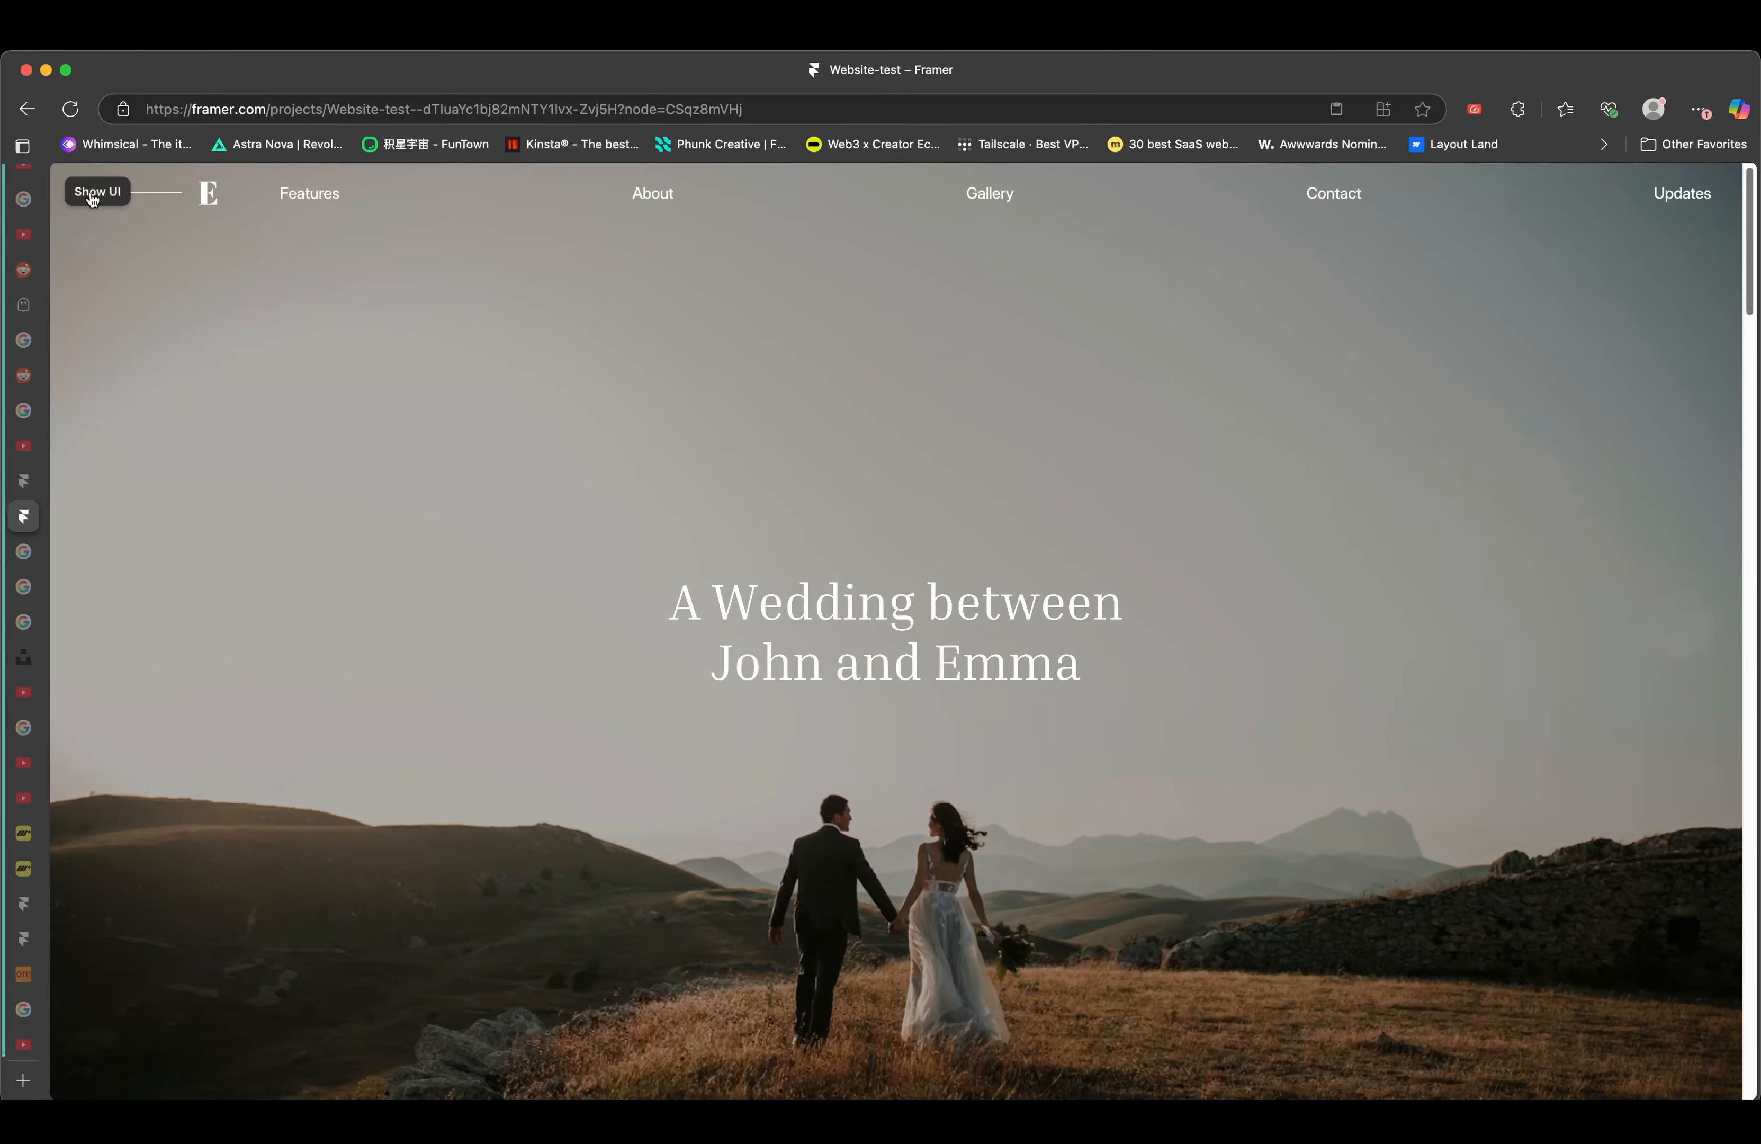
{"action": "scroll", "coordinate": [422, 419], "scroll_direction": "down", "scroll_amount": 20}
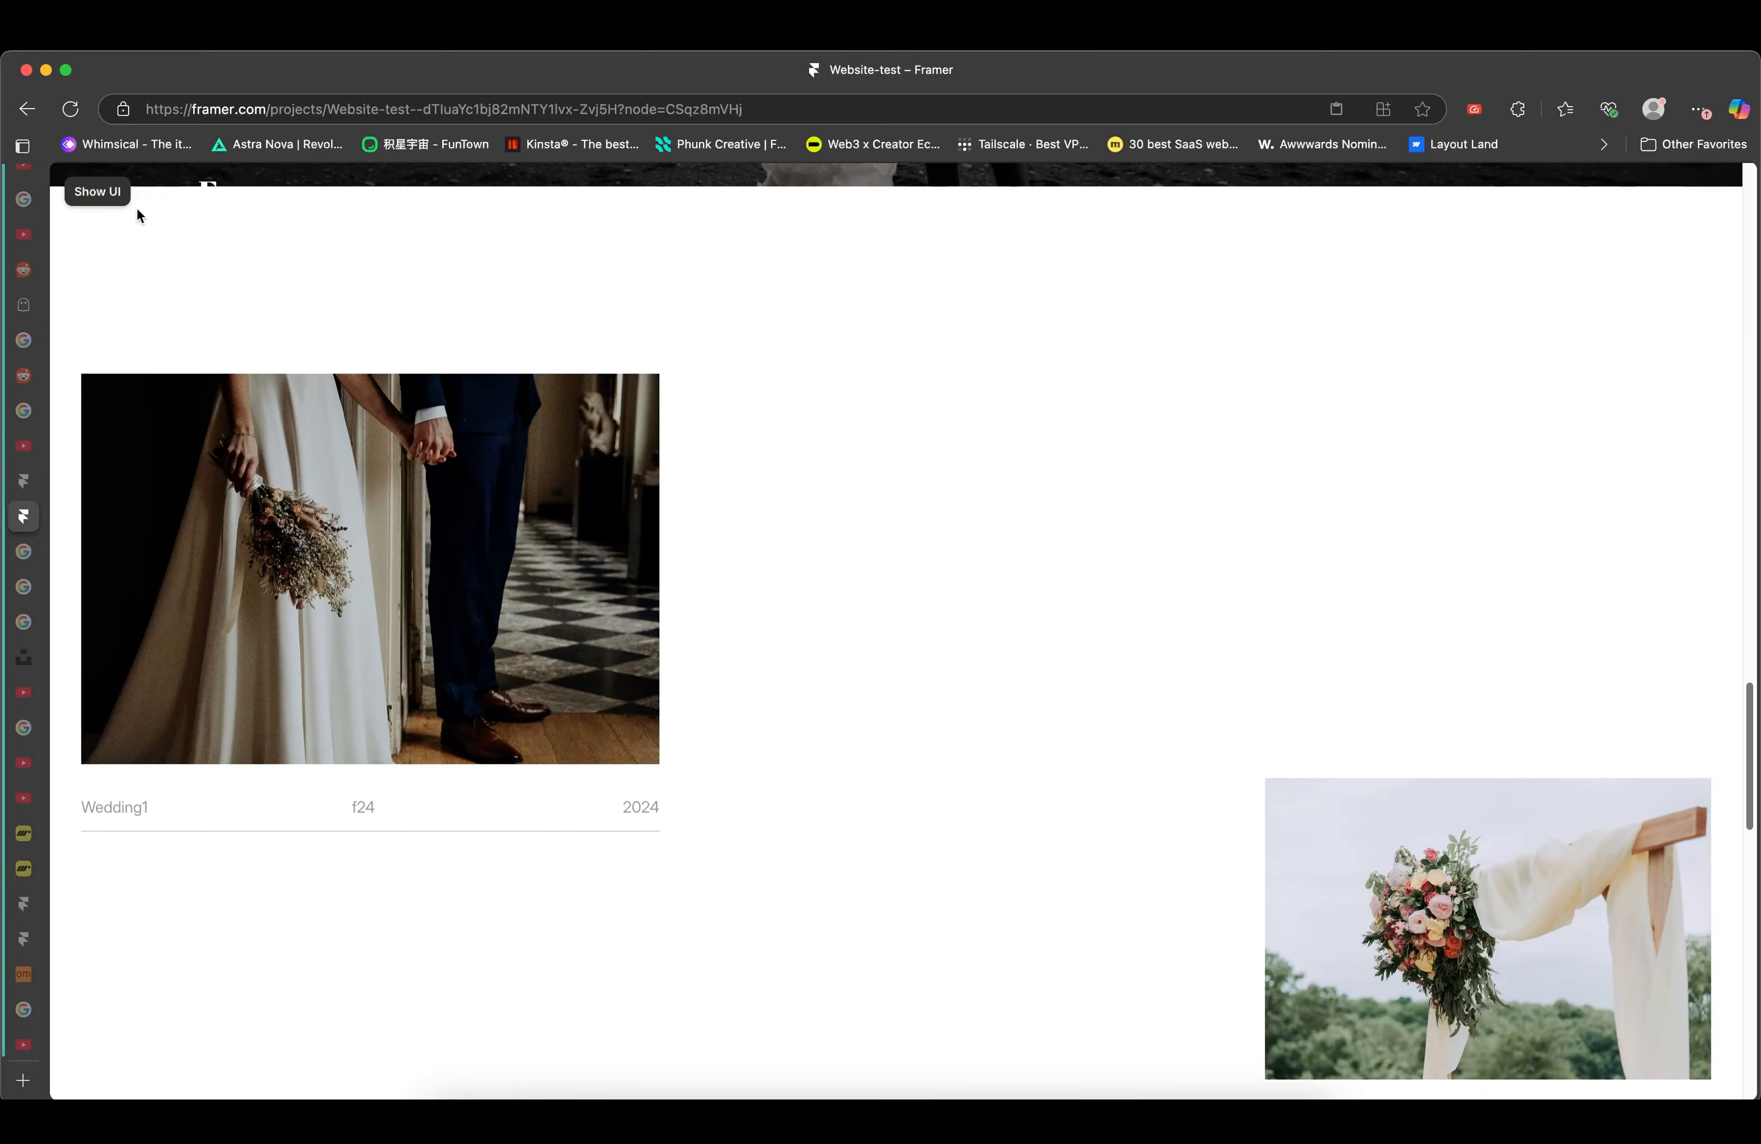
{"action": "left_click", "coordinate": [105, 198]}
{"action": "left_click", "coordinate": [87, 191]}
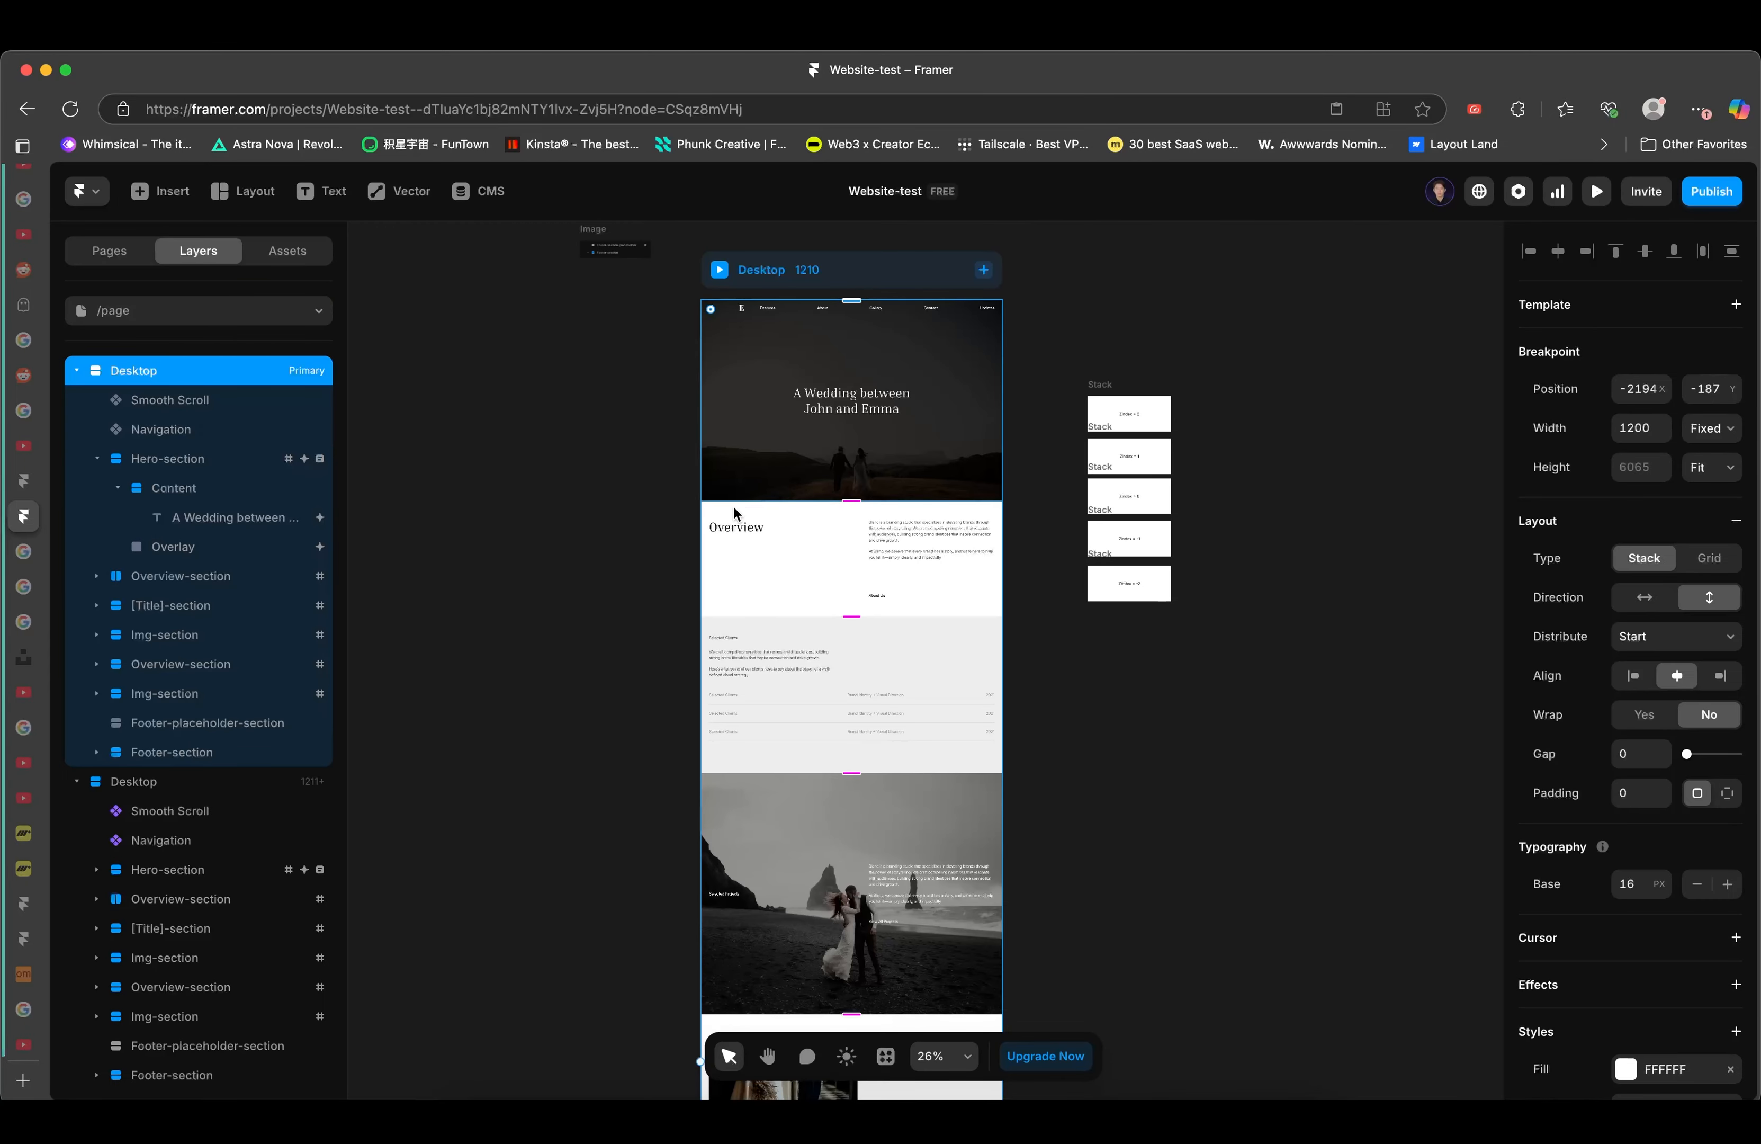
- Reposition the green Footer Stack beside the page's Footer-placeholder-section to illustrate the footer, and deselect it
{"action": "scroll", "coordinate": [734, 507], "scroll_direction": "down", "scroll_amount": 8}
{"action": "scroll", "coordinate": [733, 507], "scroll_direction": "down", "scroll_amount": 3}
{"action": "key", "text": "Escape"}
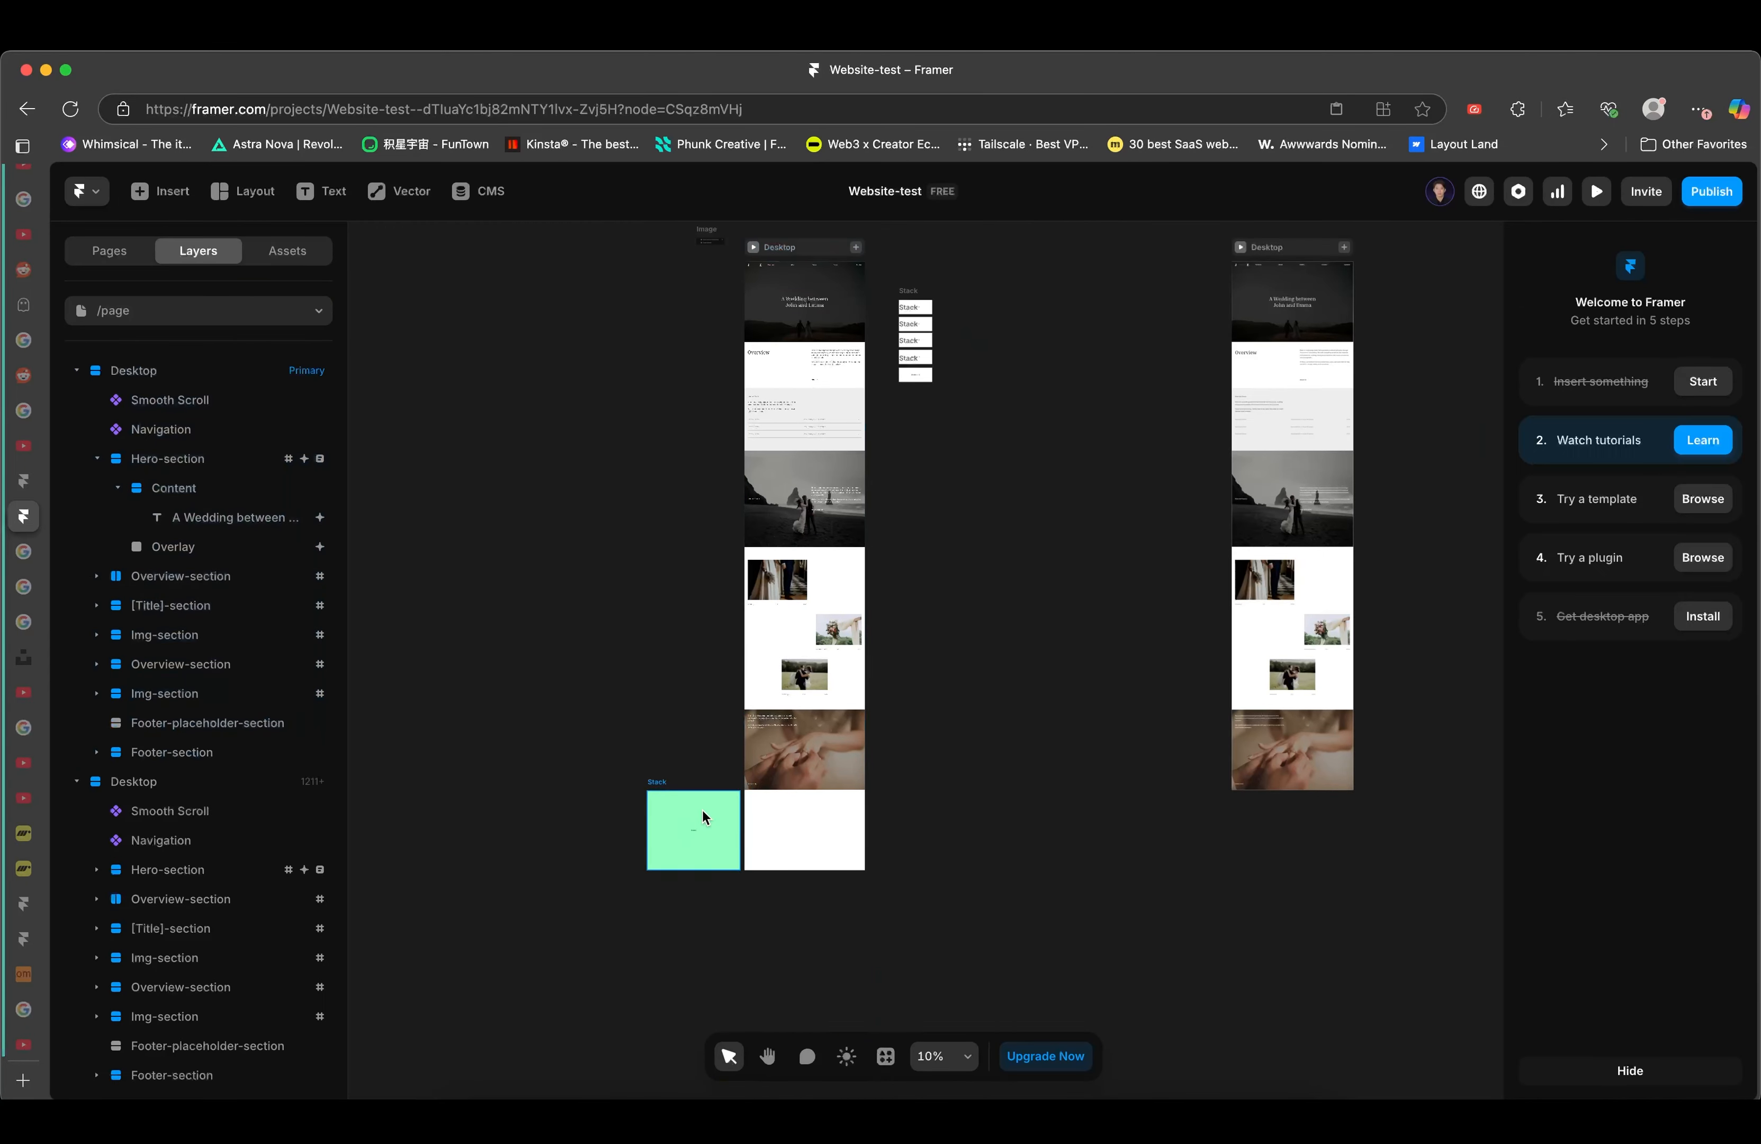
{"action": "scroll", "coordinate": [668, 788], "scroll_direction": "up", "scroll_amount": 3}
{"action": "left_click", "coordinate": [660, 790]}
{"action": "scroll", "coordinate": [731, 829], "scroll_direction": "down", "scroll_amount": 2}
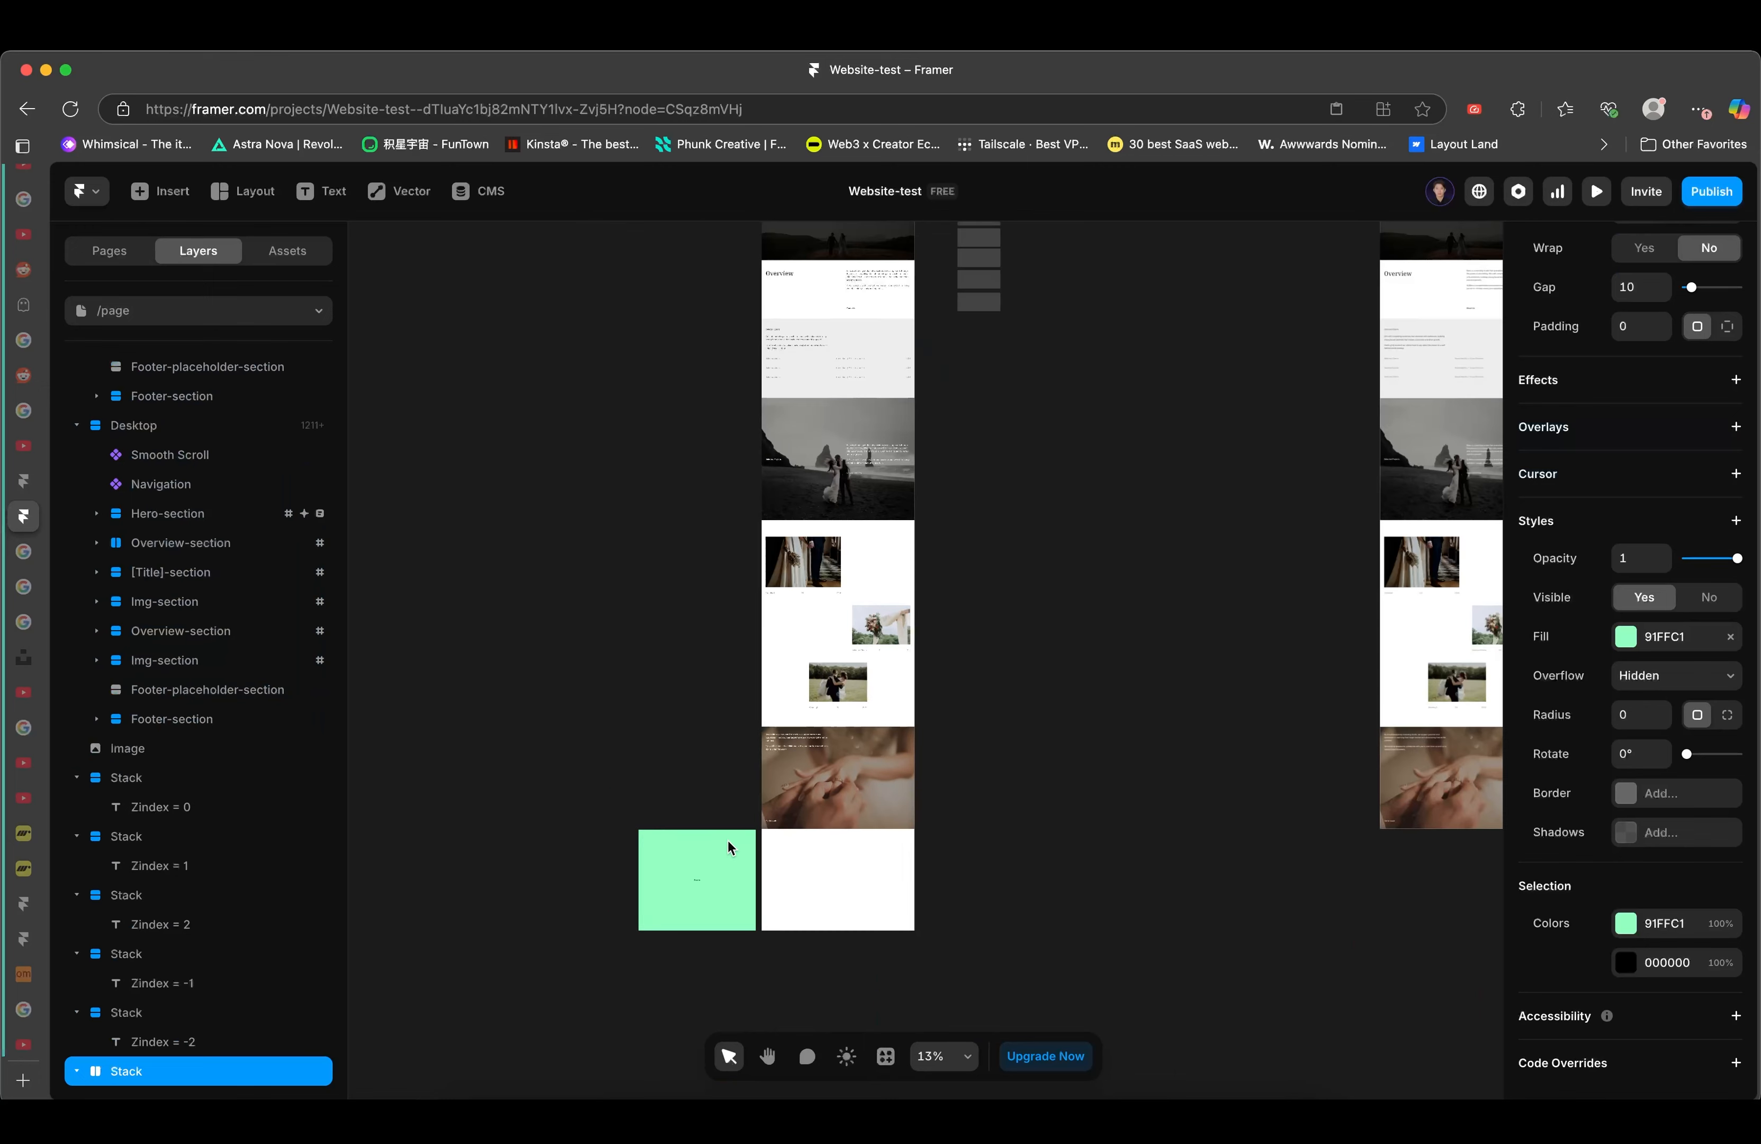
{"action": "scroll", "coordinate": [735, 920], "scroll_direction": "up", "scroll_amount": 3}
{"action": "scroll", "coordinate": [706, 988], "scroll_direction": "down", "scroll_amount": 2}
{"action": "left_click_drag", "start_coordinate": [687, 976], "coordinate": [734, 971]}
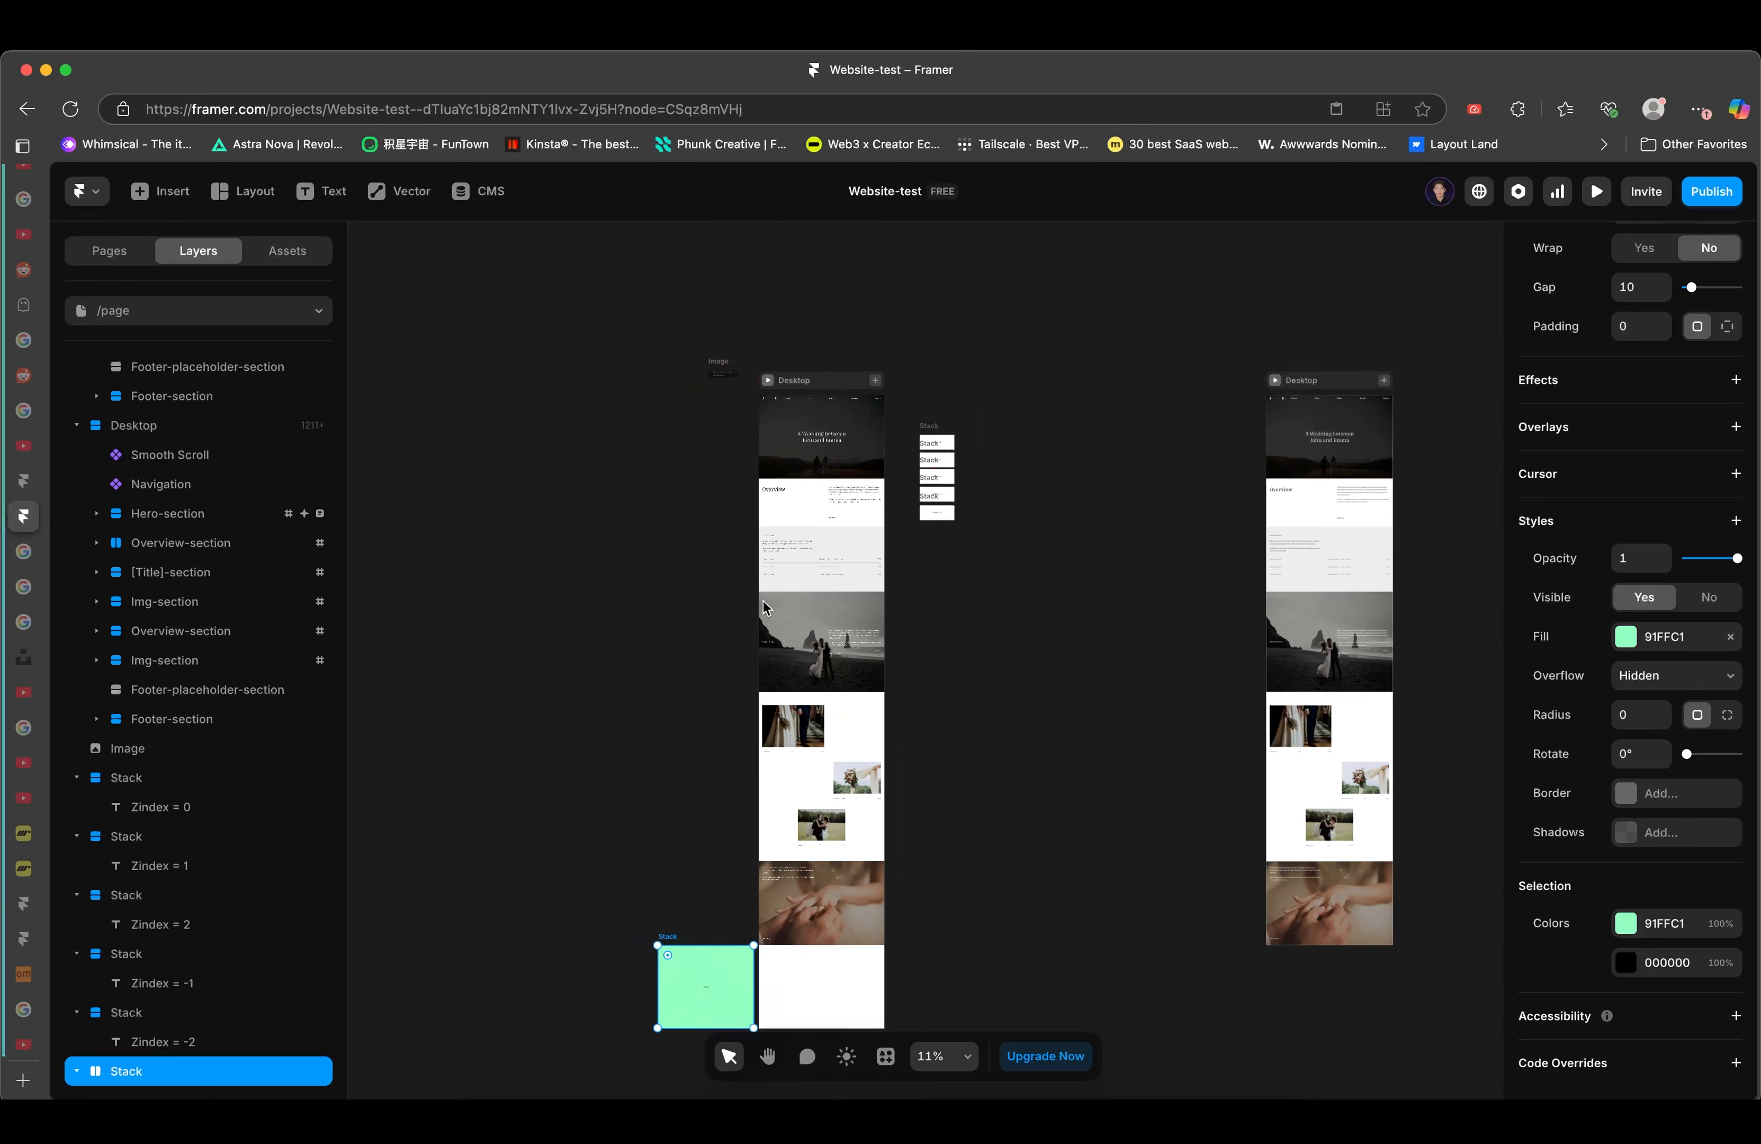
{"action": "left_click", "coordinate": [728, 719]}
- Compare the extent and settings of the Footer-section and the Footer-placeholder-section, including the Footer-section's position type
{"action": "scroll", "coordinate": [730, 720], "scroll_direction": "down", "scroll_amount": 3}
{"action": "scroll", "coordinate": [772, 550], "scroll_direction": "up", "scroll_amount": 5, "text": "ctrl"}
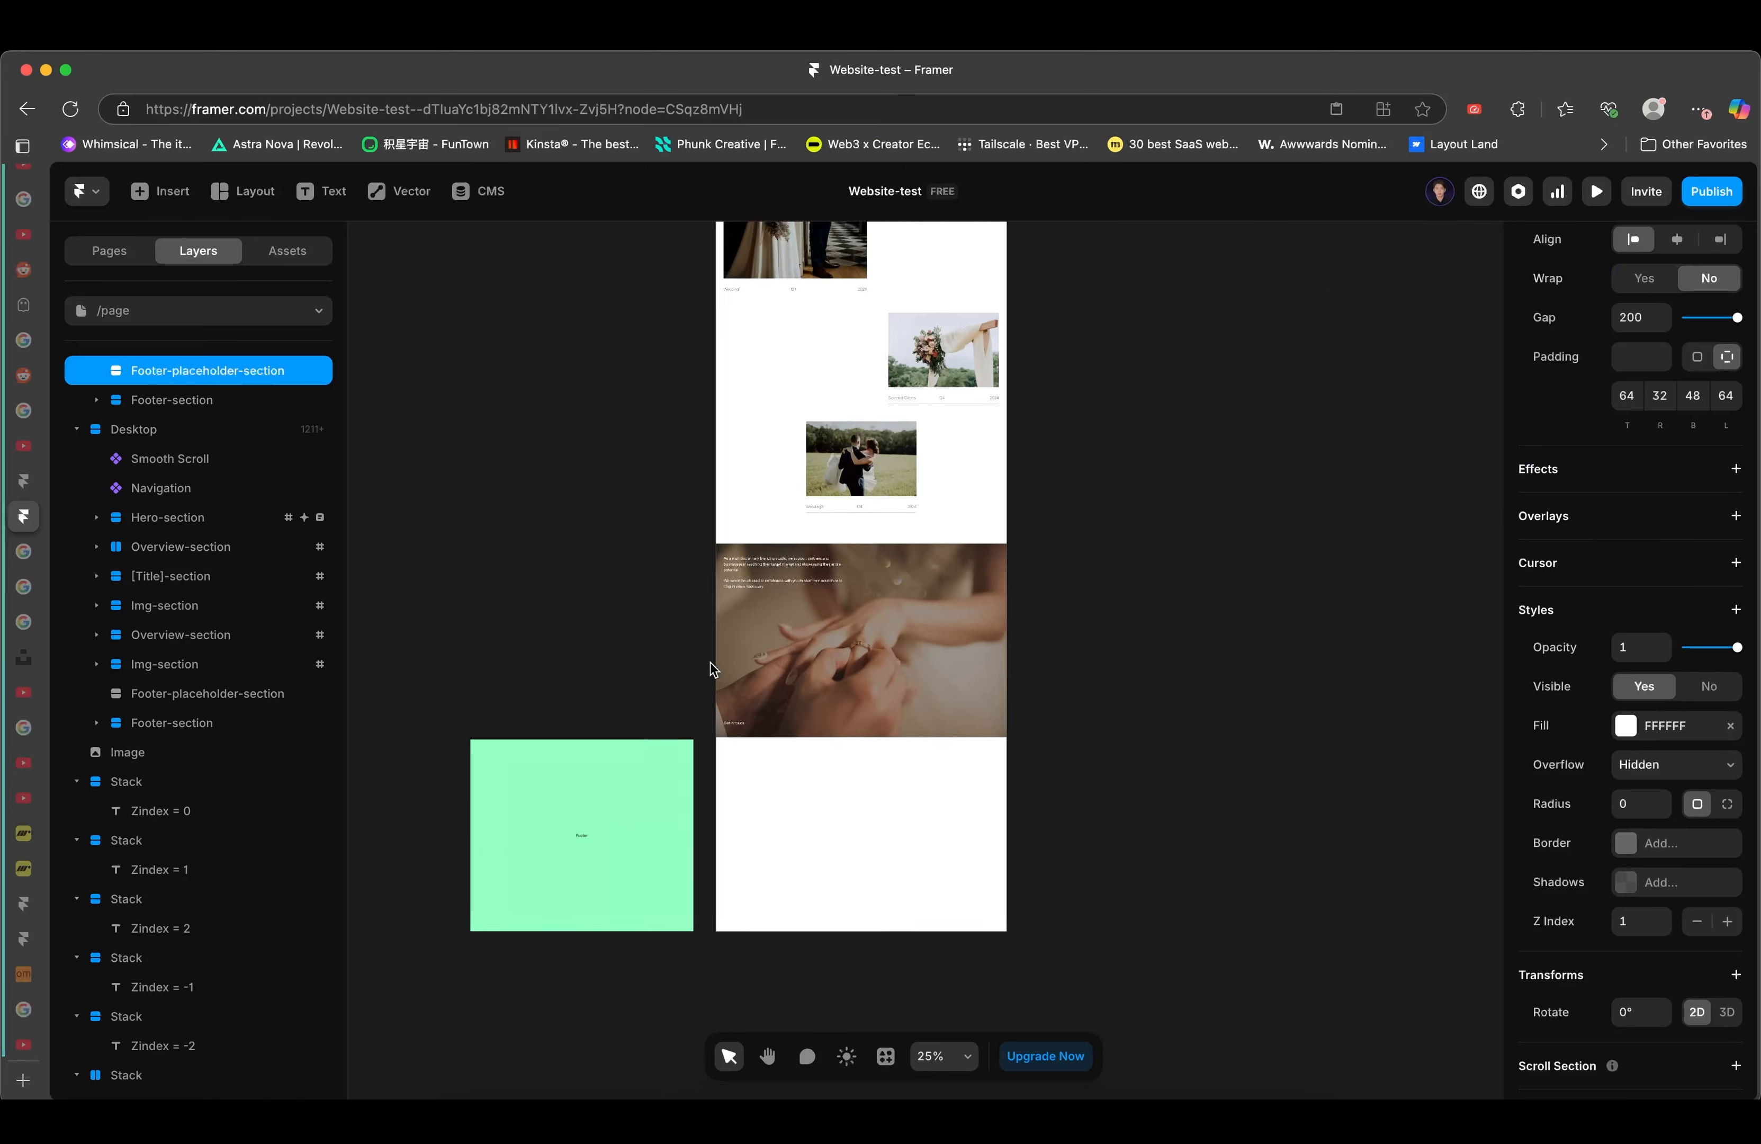
{"action": "scroll", "coordinate": [711, 668], "scroll_direction": "up", "scroll_amount": 2, "text": "ctrl"}
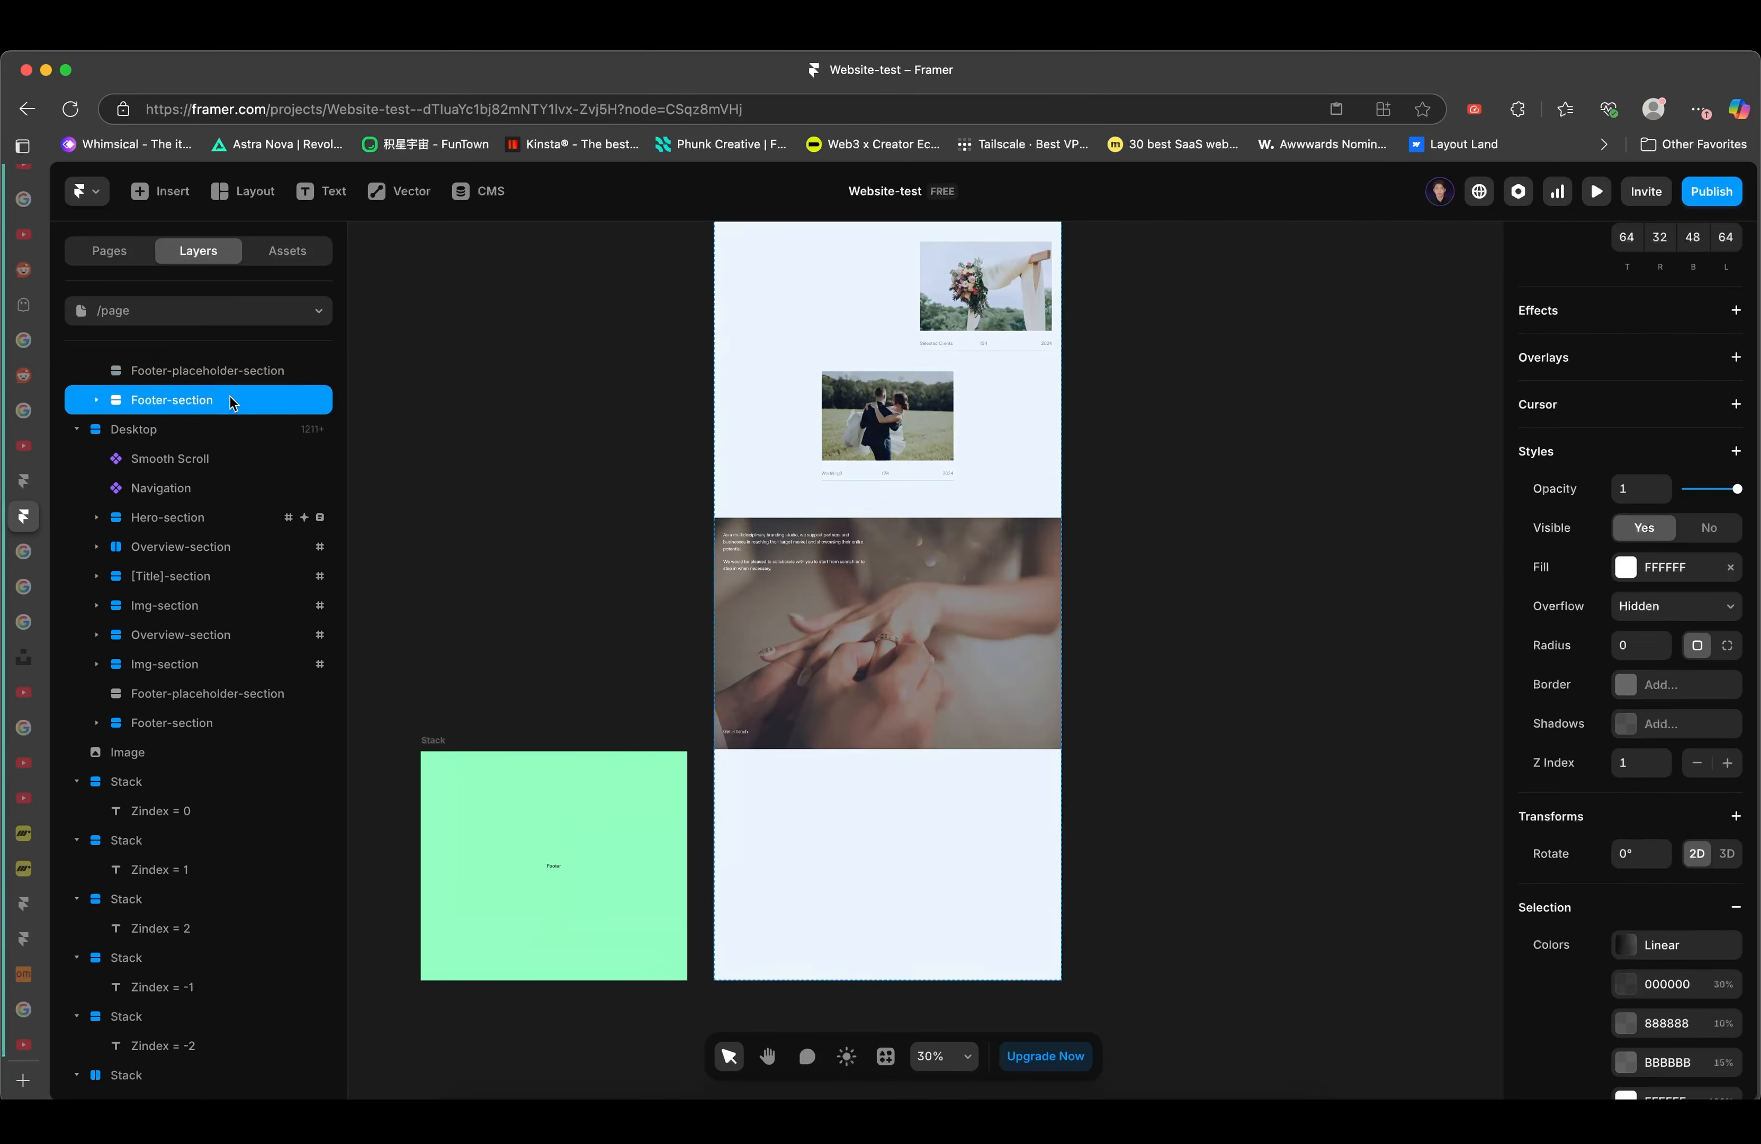
{"action": "scroll", "coordinate": [178, 594], "scroll_direction": "up", "scroll_amount": 3}
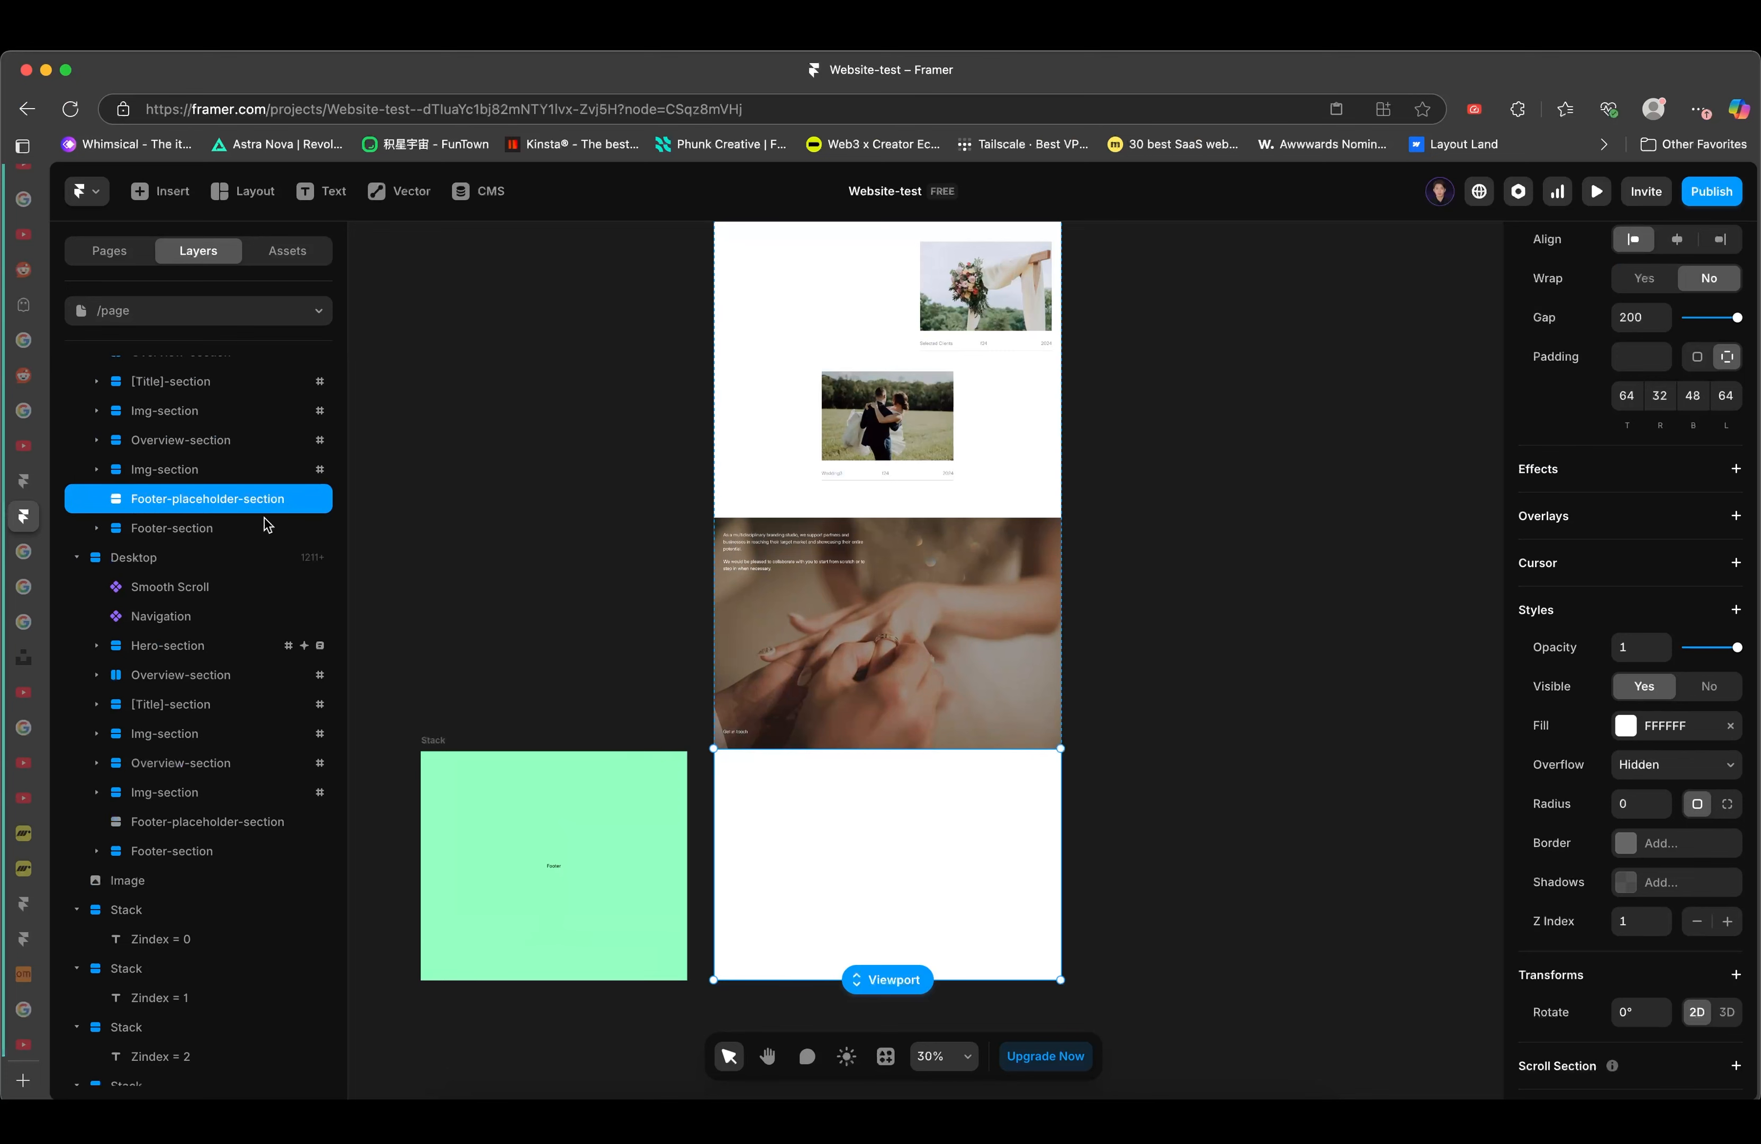
{"action": "left_click", "coordinate": [219, 527]}
{"action": "scroll", "coordinate": [1699, 631], "scroll_direction": "up", "scroll_amount": 10}
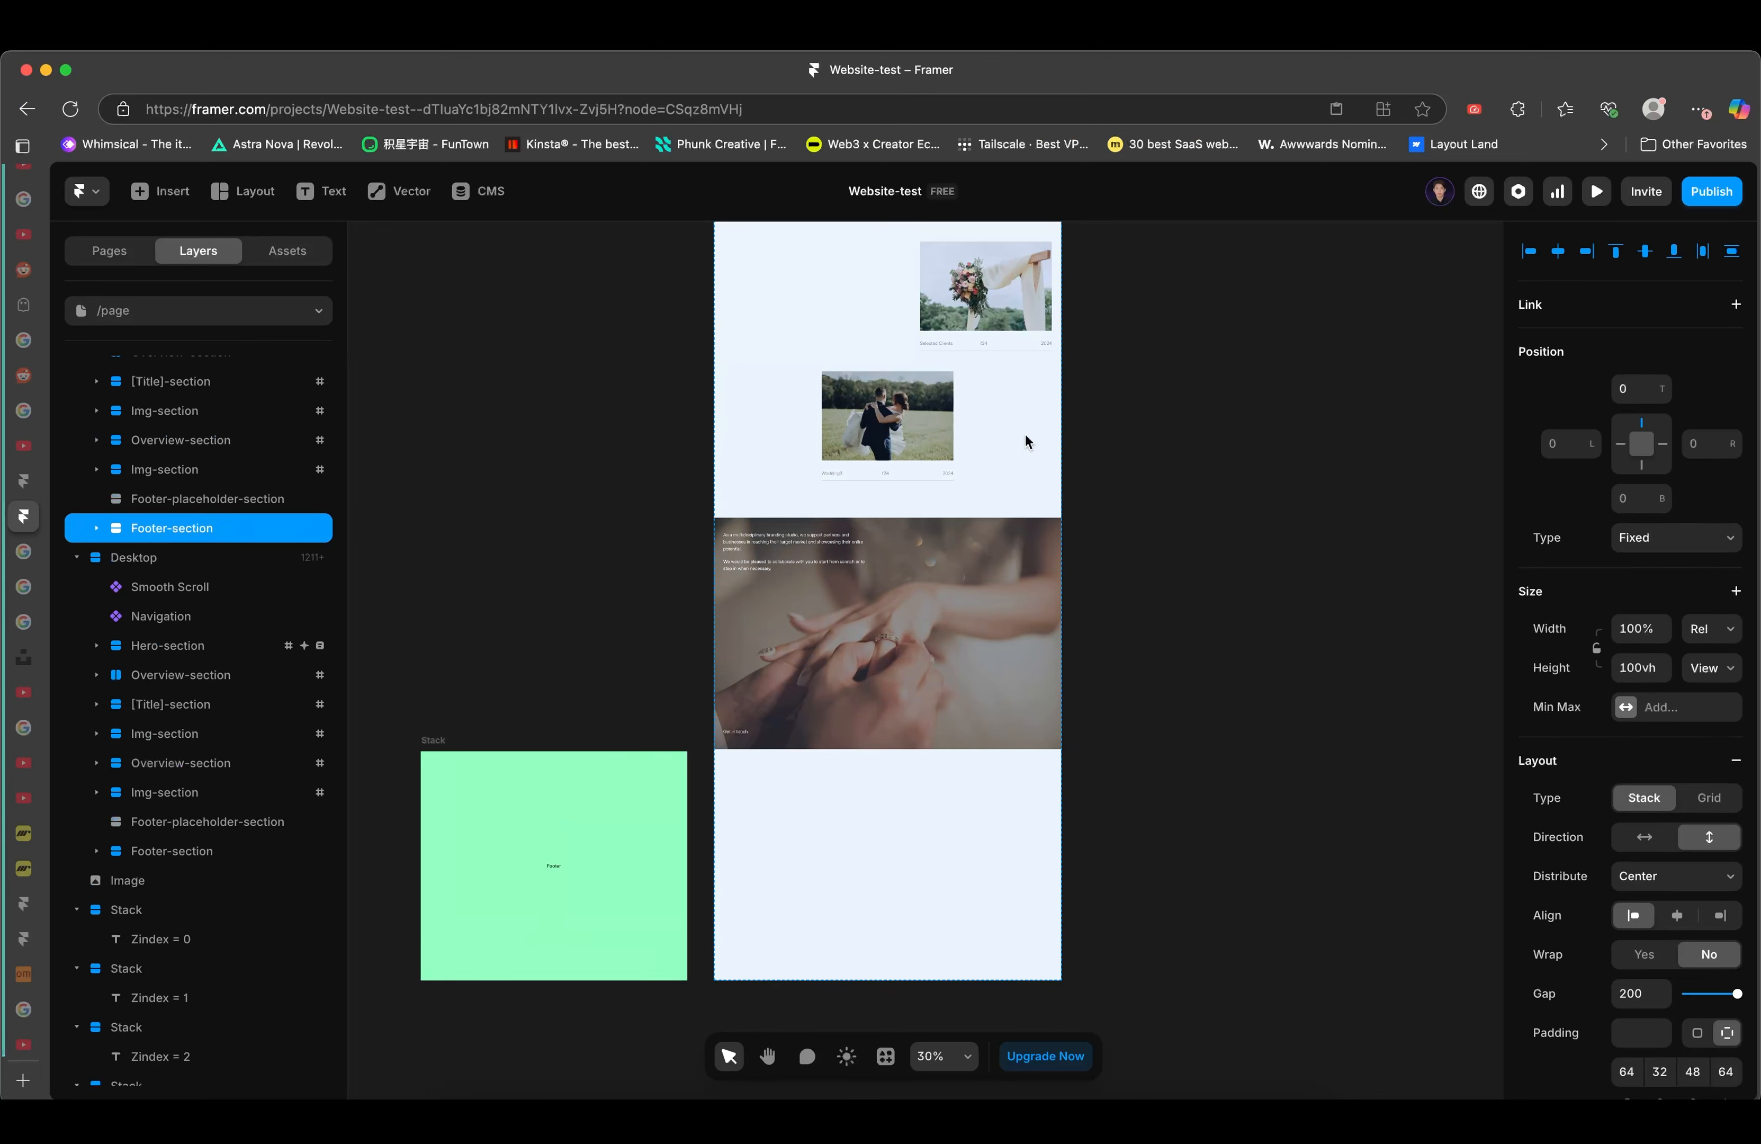
{"action": "left_click", "coordinate": [231, 502]}
{"action": "left_click", "coordinate": [175, 534]}
{"action": "left_click", "coordinate": [179, 507]}
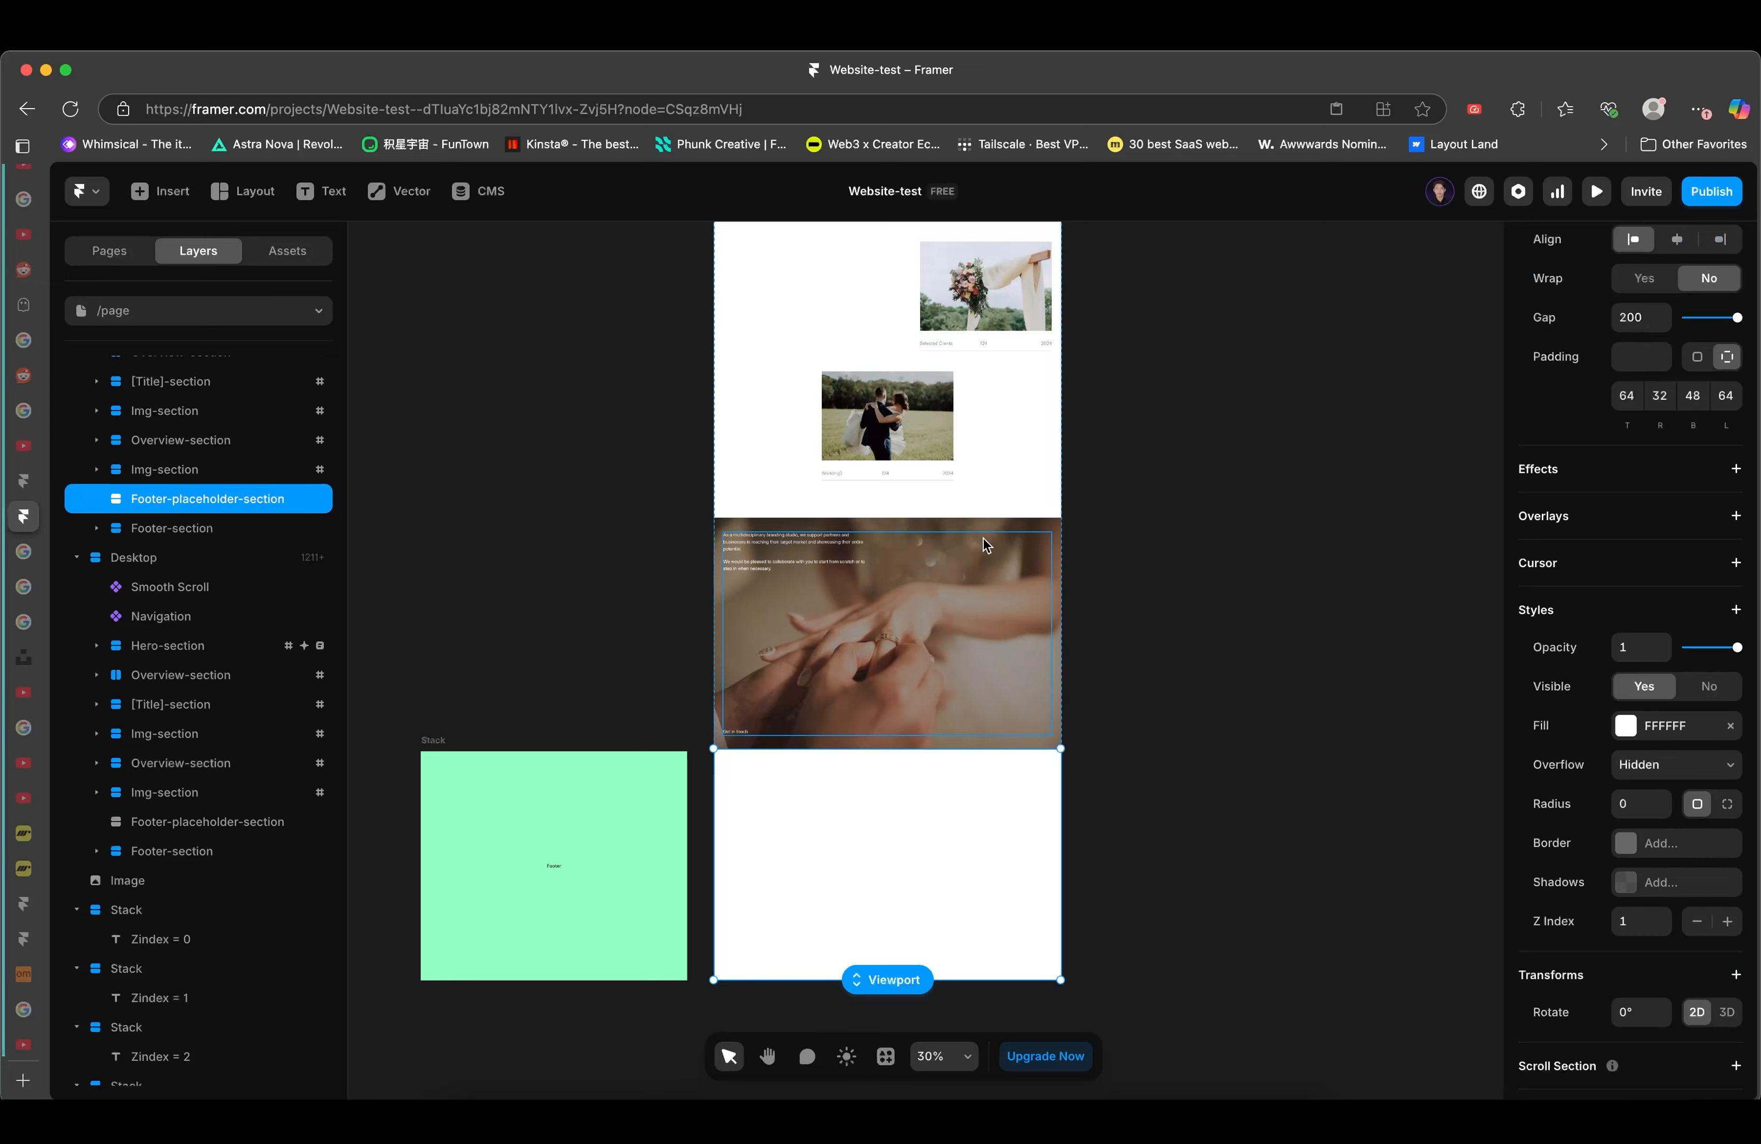
- Delete the Footer-placeholder-section, preview the page down to its end without it, and close the preview
{"action": "scroll", "coordinate": [984, 538], "scroll_direction": "up", "scroll_amount": 2}
{"action": "key", "text": "Delete"}
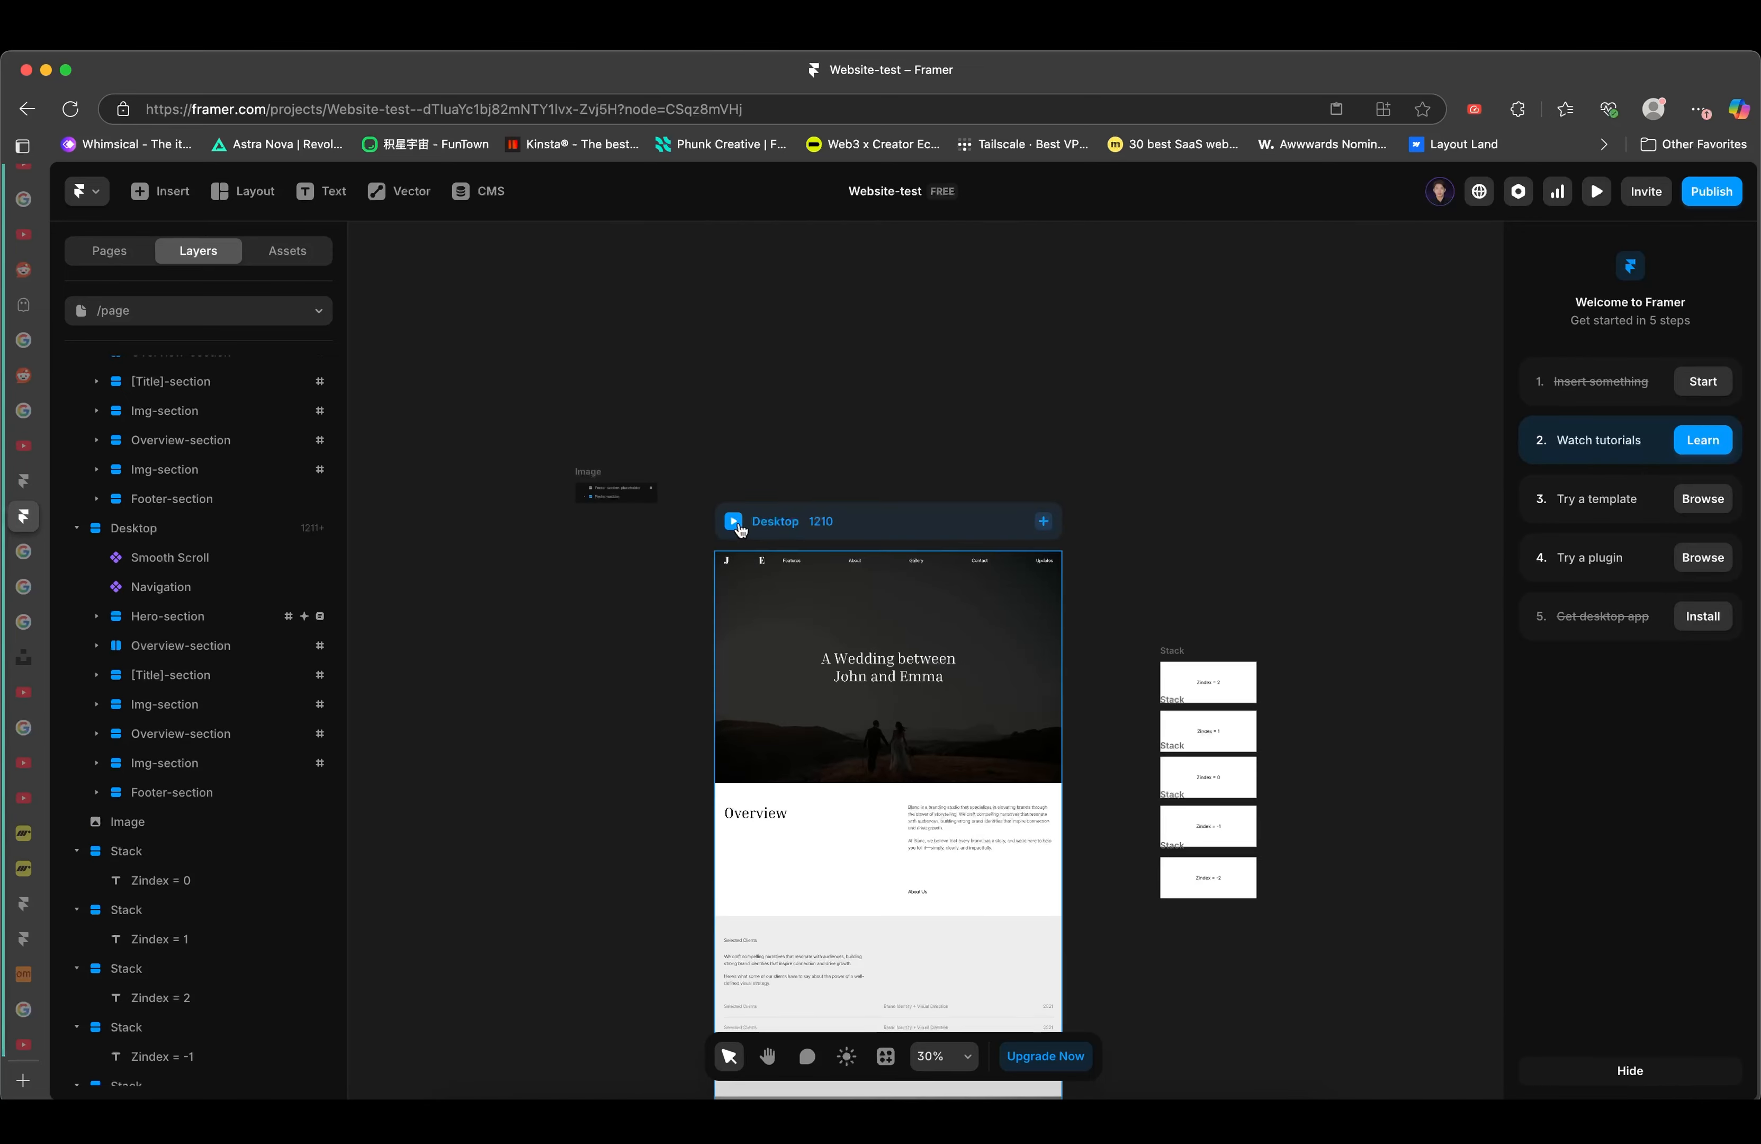
{"action": "left_click", "coordinate": [734, 522]}
{"action": "scroll", "coordinate": [1215, 471], "scroll_direction": "down", "scroll_amount": 15}
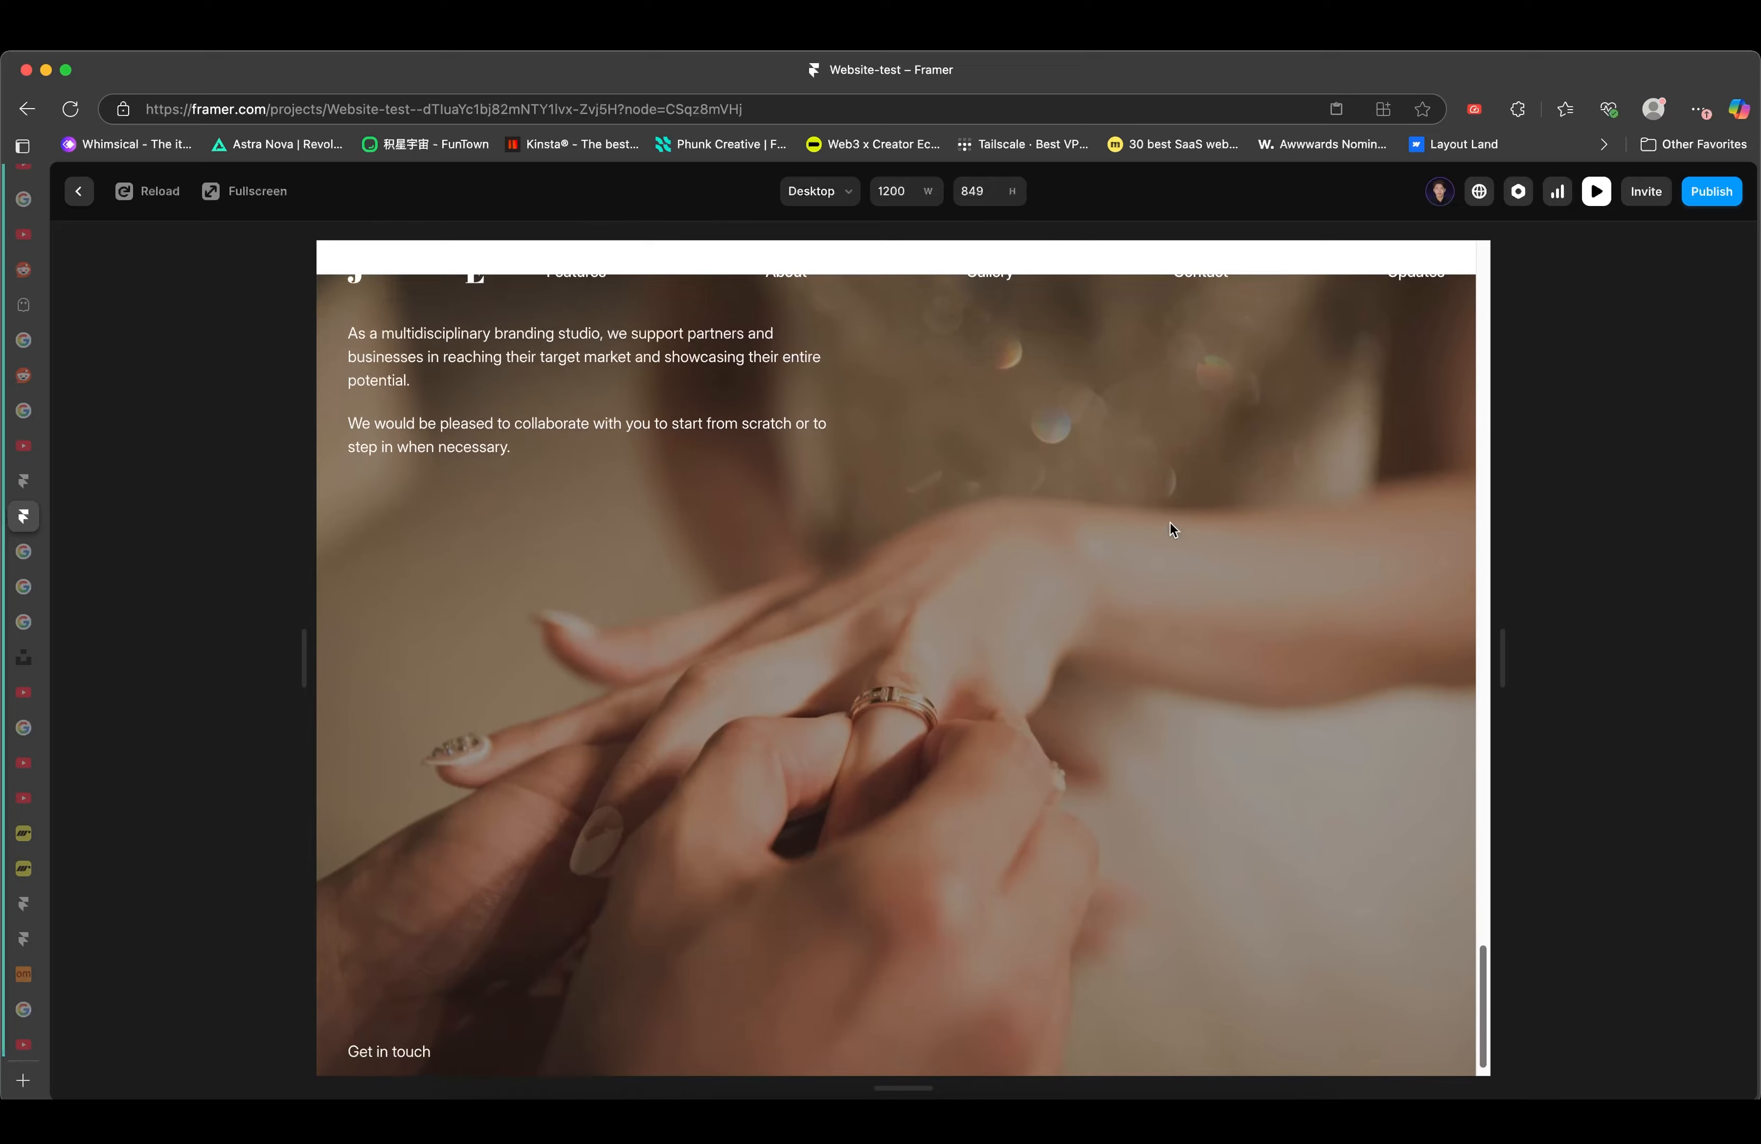
{"action": "scroll", "coordinate": [1170, 522], "scroll_direction": "down", "scroll_amount": 1}
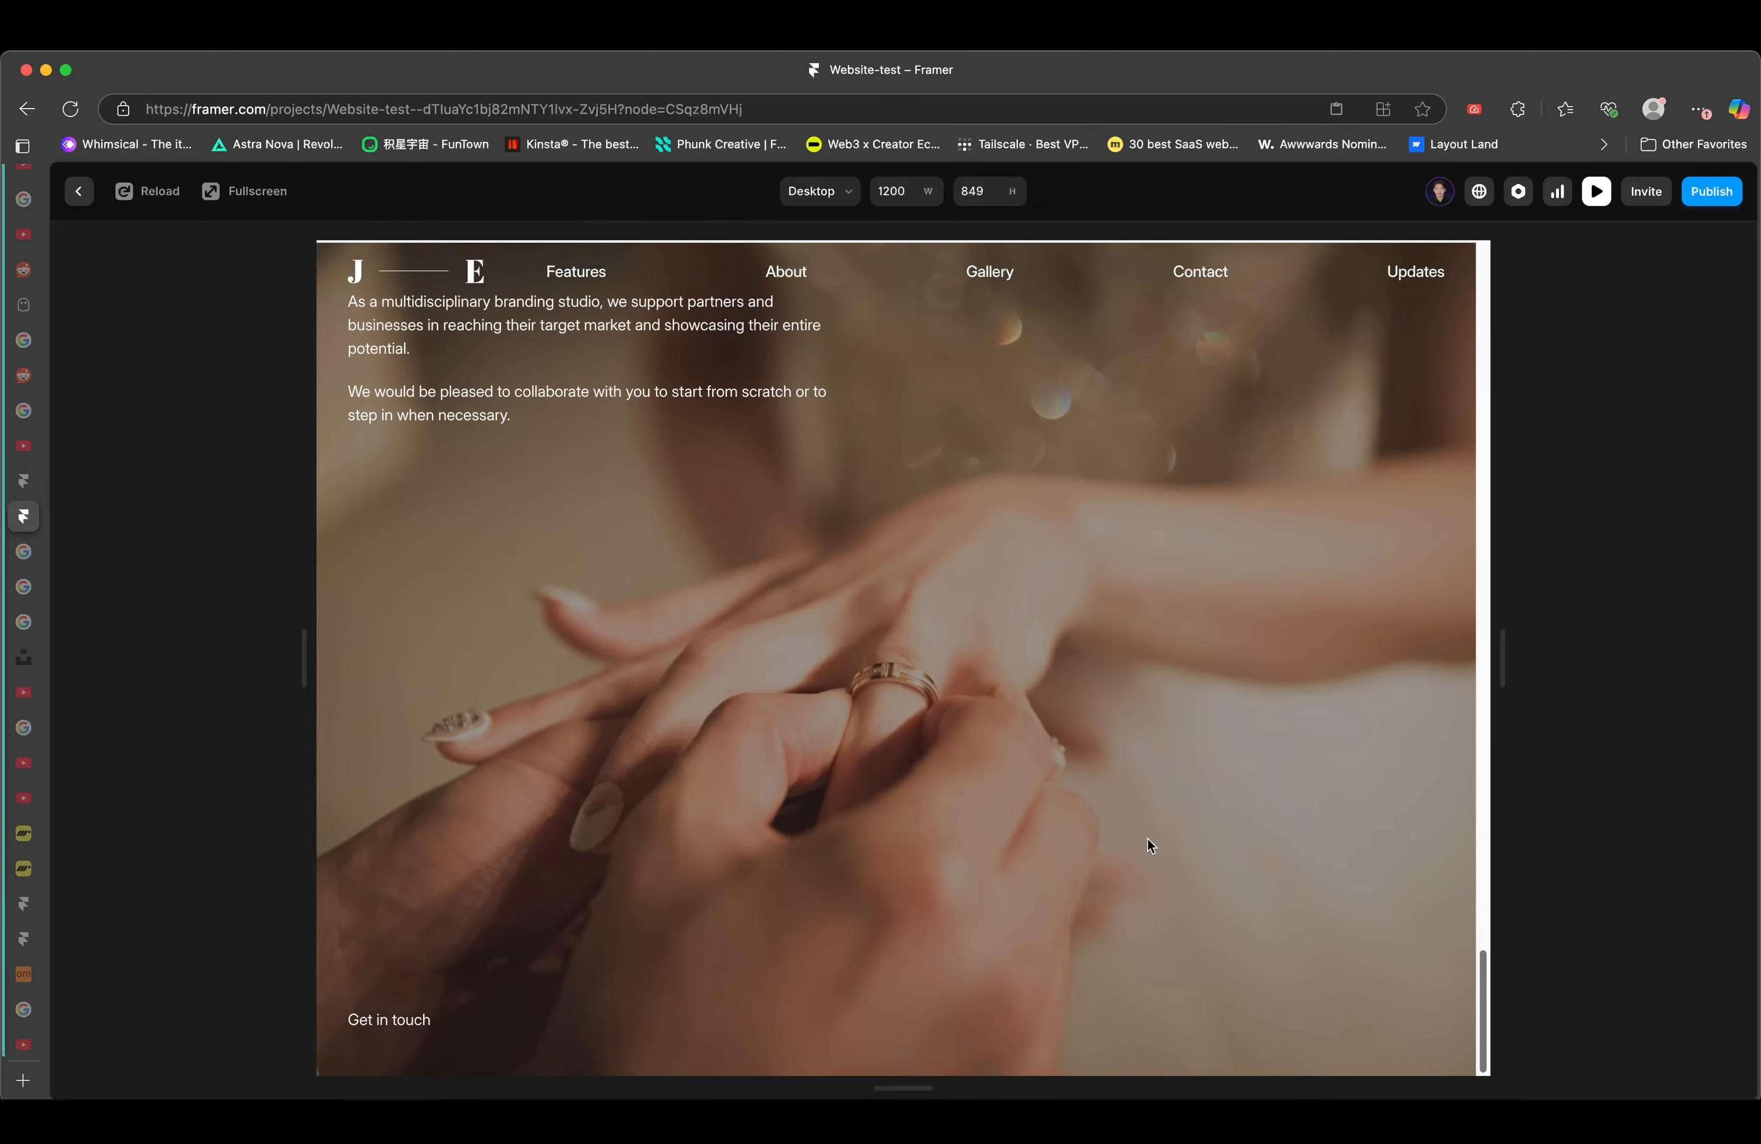
{"action": "left_click", "coordinate": [77, 191]}
- Undo the deletion of the Footer-placeholder-section
{"action": "scroll", "coordinate": [947, 629], "scroll_direction": "down", "scroll_amount": 10}
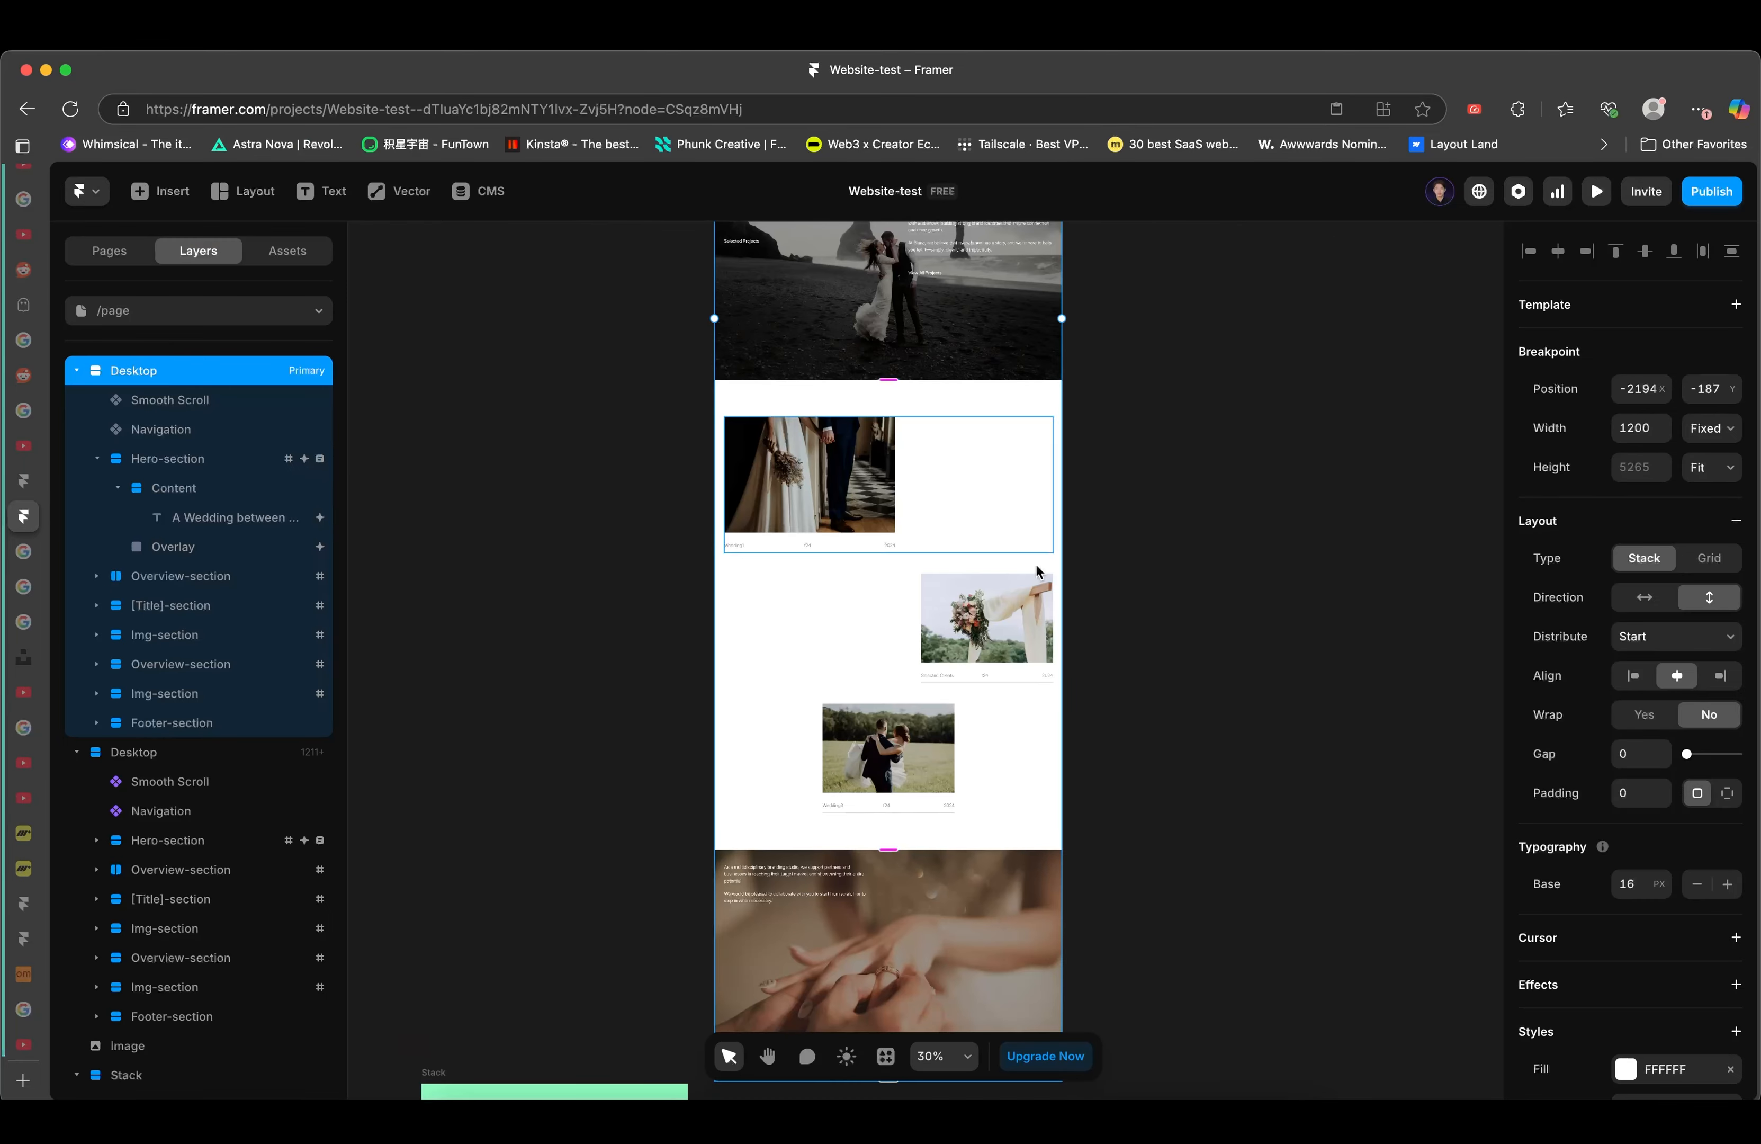
{"action": "scroll", "coordinate": [1165, 581], "scroll_direction": "down", "scroll_amount": 8}
{"action": "key", "text": "super+z"}
{"action": "scroll", "coordinate": [922, 546], "scroll_direction": "up", "scroll_amount": 3}
{"action": "scroll", "coordinate": [922, 545], "scroll_direction": "up", "scroll_amount": 2}
{"action": "scroll", "coordinate": [1063, 586], "scroll_direction": "up", "scroll_amount": 15}
- Reselect the Footer-placeholder-section below the last Img-section, and check the footer reveal in a preview of the whole page
{"action": "scroll", "coordinate": [817, 468], "scroll_direction": "down", "scroll_amount": 15}
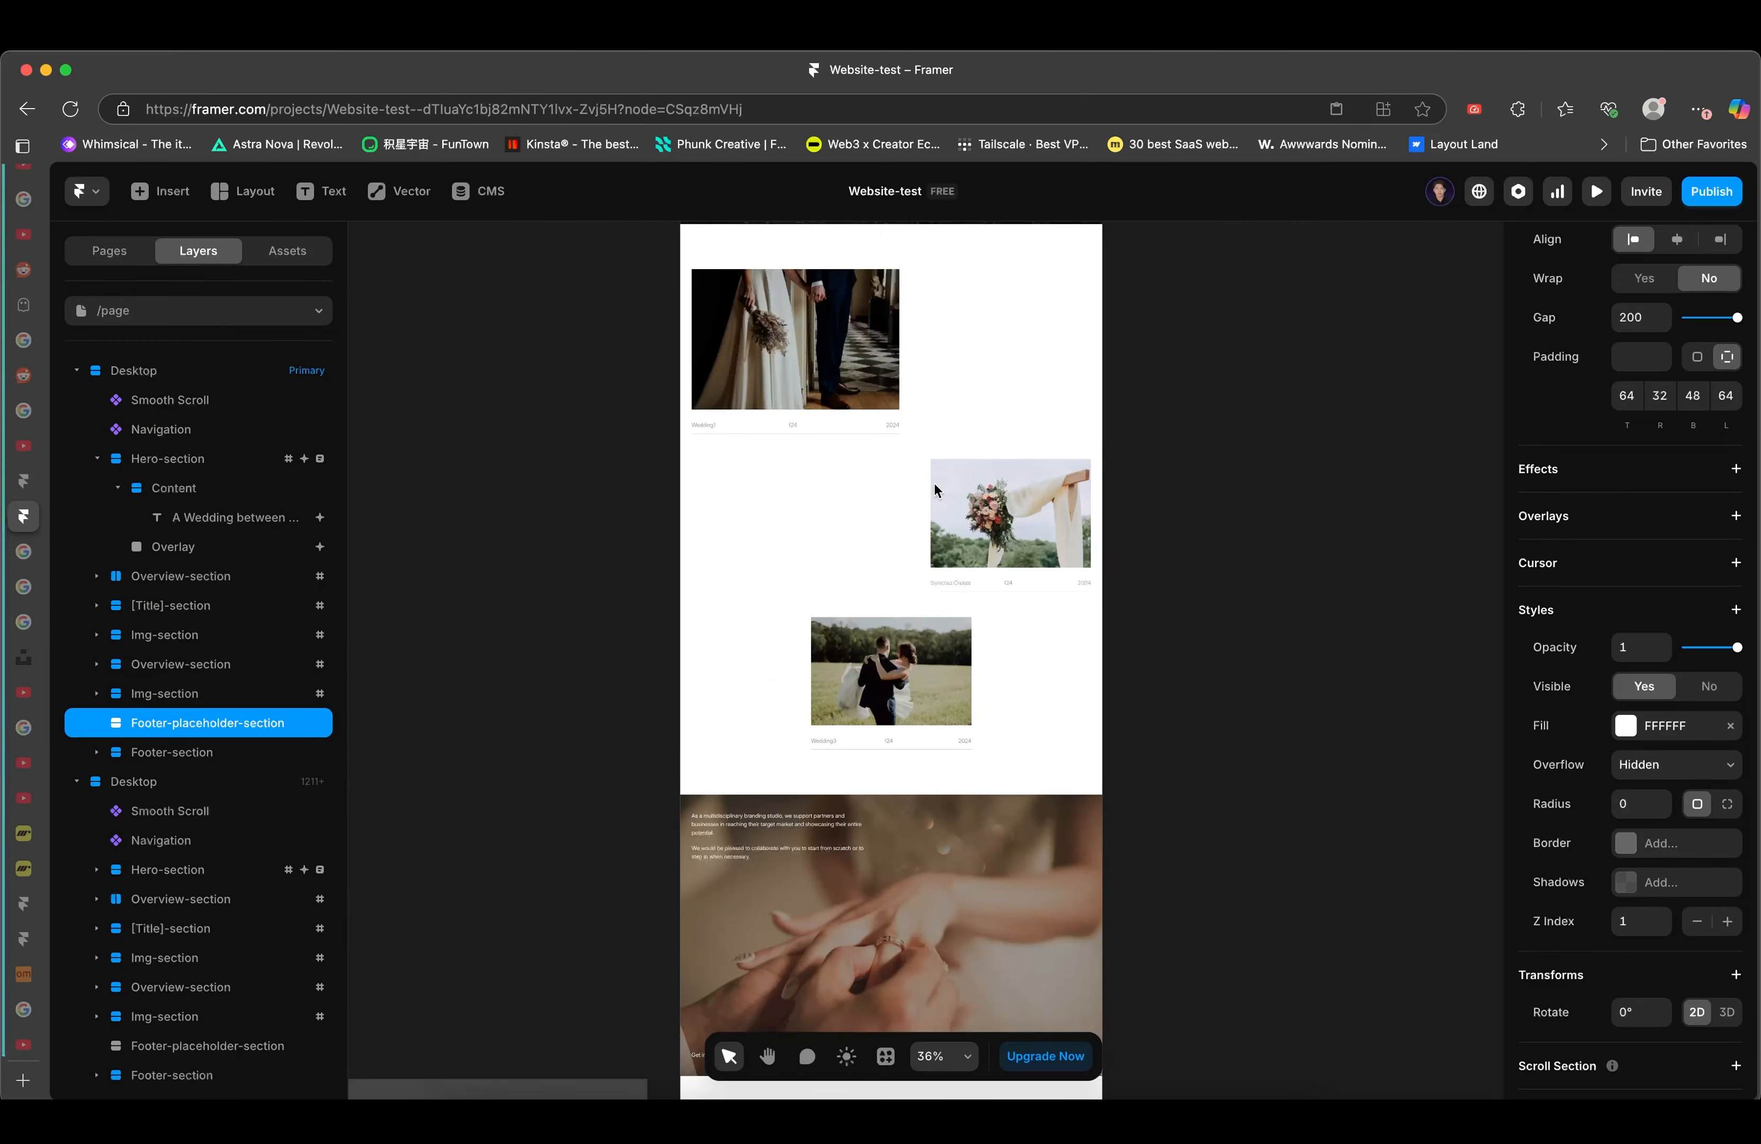
{"action": "left_click", "coordinate": [141, 756]}
{"action": "left_click", "coordinate": [173, 723]}
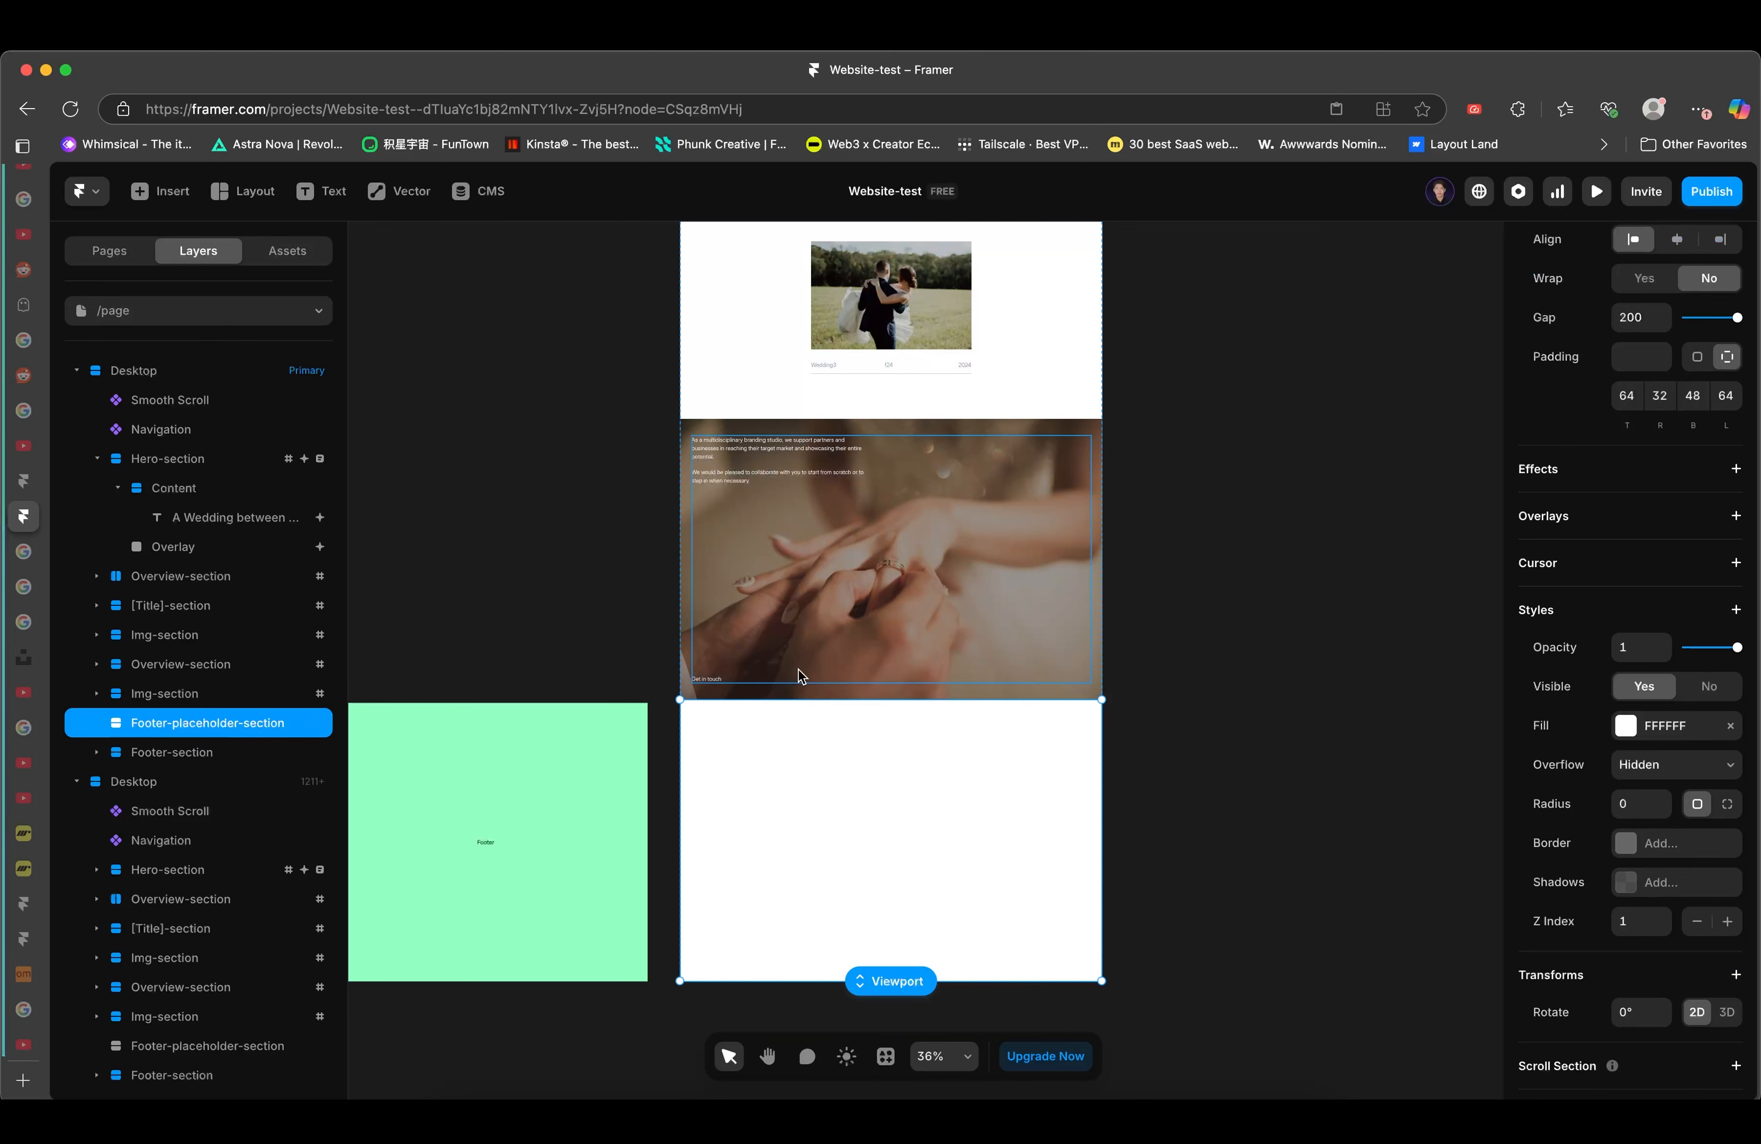
{"action": "scroll", "coordinate": [751, 672], "scroll_direction": "up", "scroll_amount": 15}
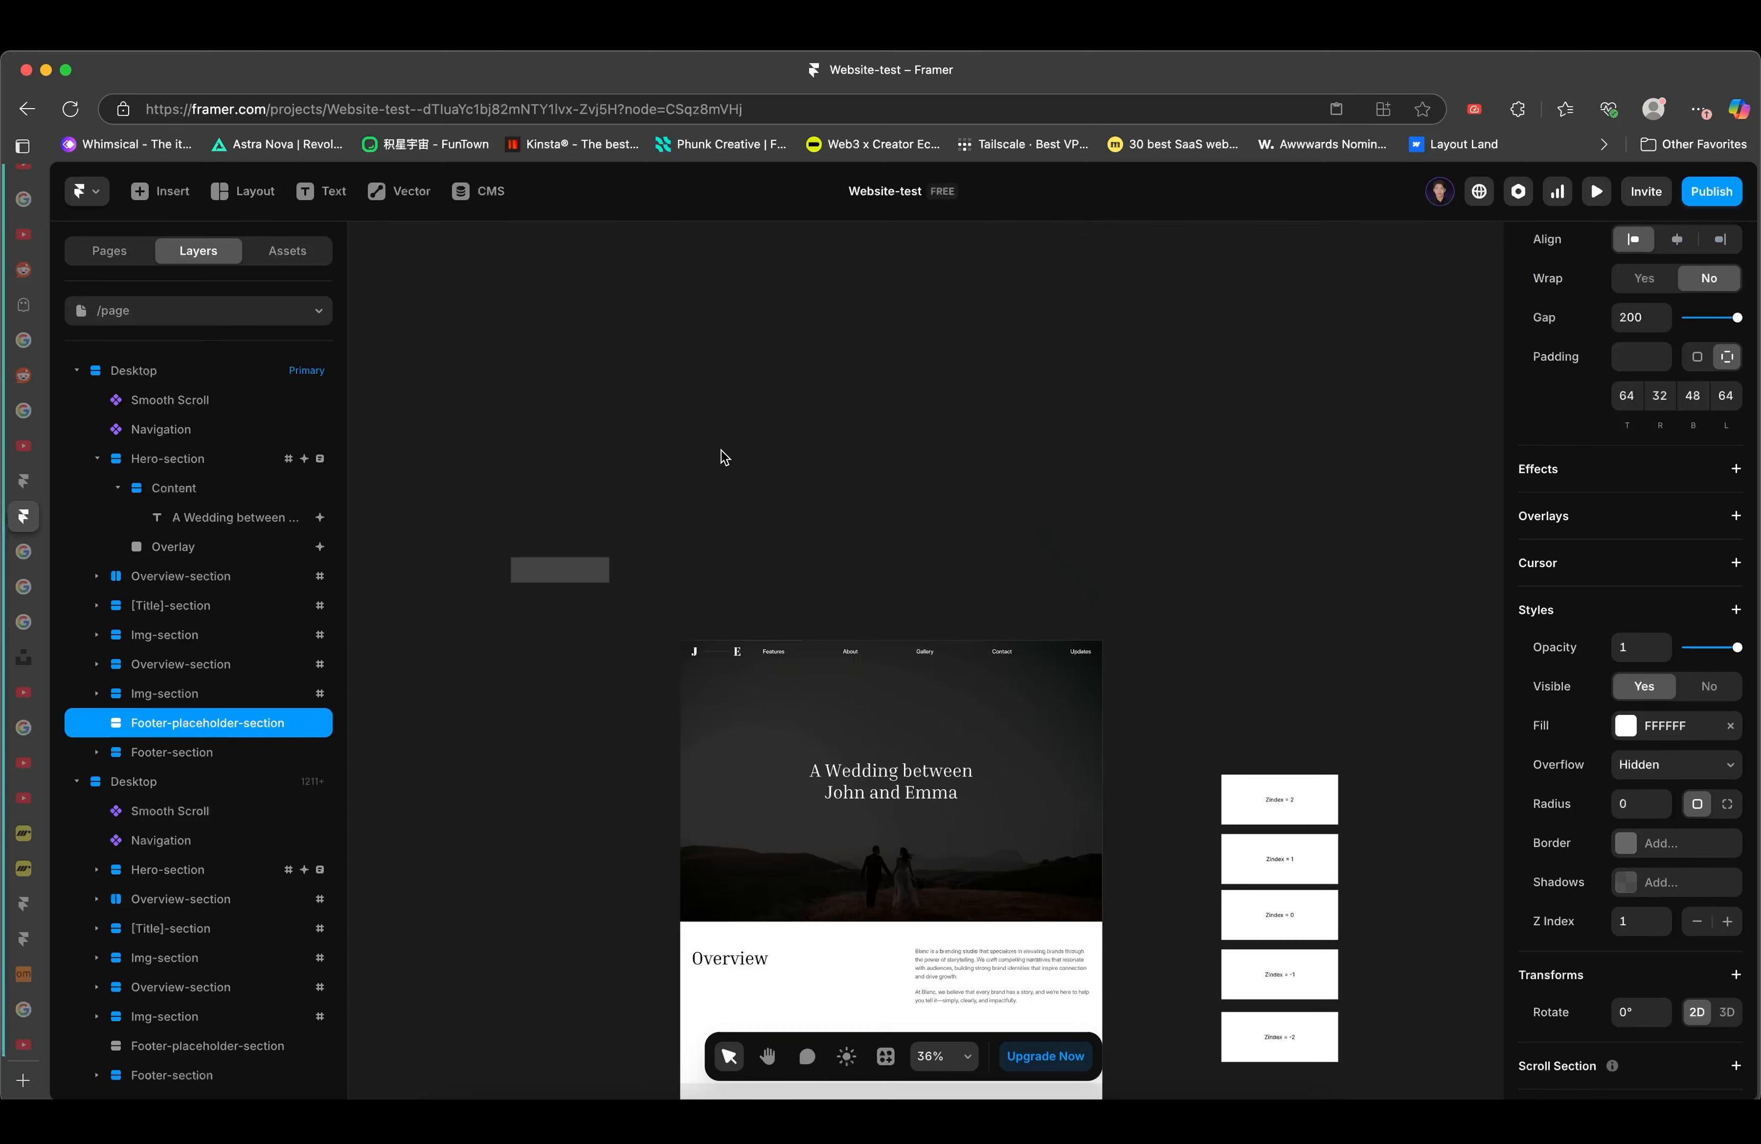
{"action": "left_click", "coordinate": [702, 598]}
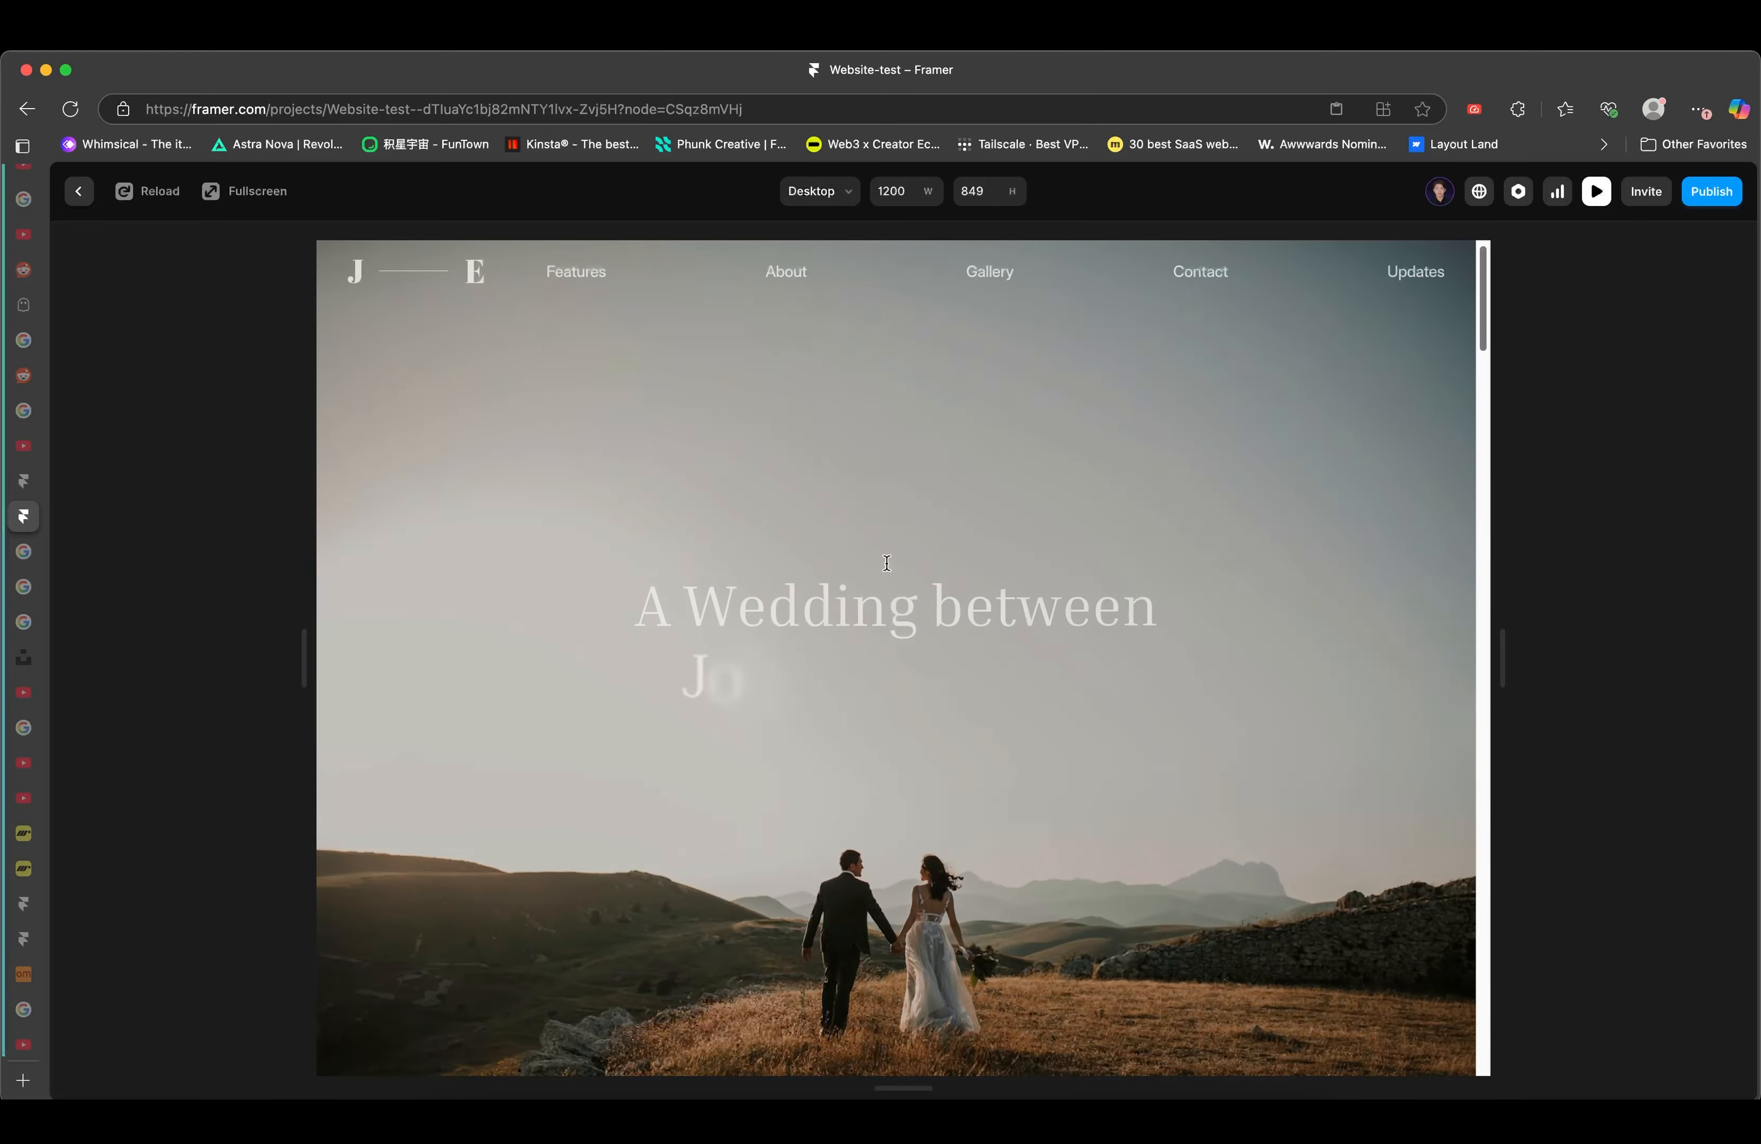
{"action": "scroll", "coordinate": [886, 562], "scroll_direction": "down", "scroll_amount": 20}
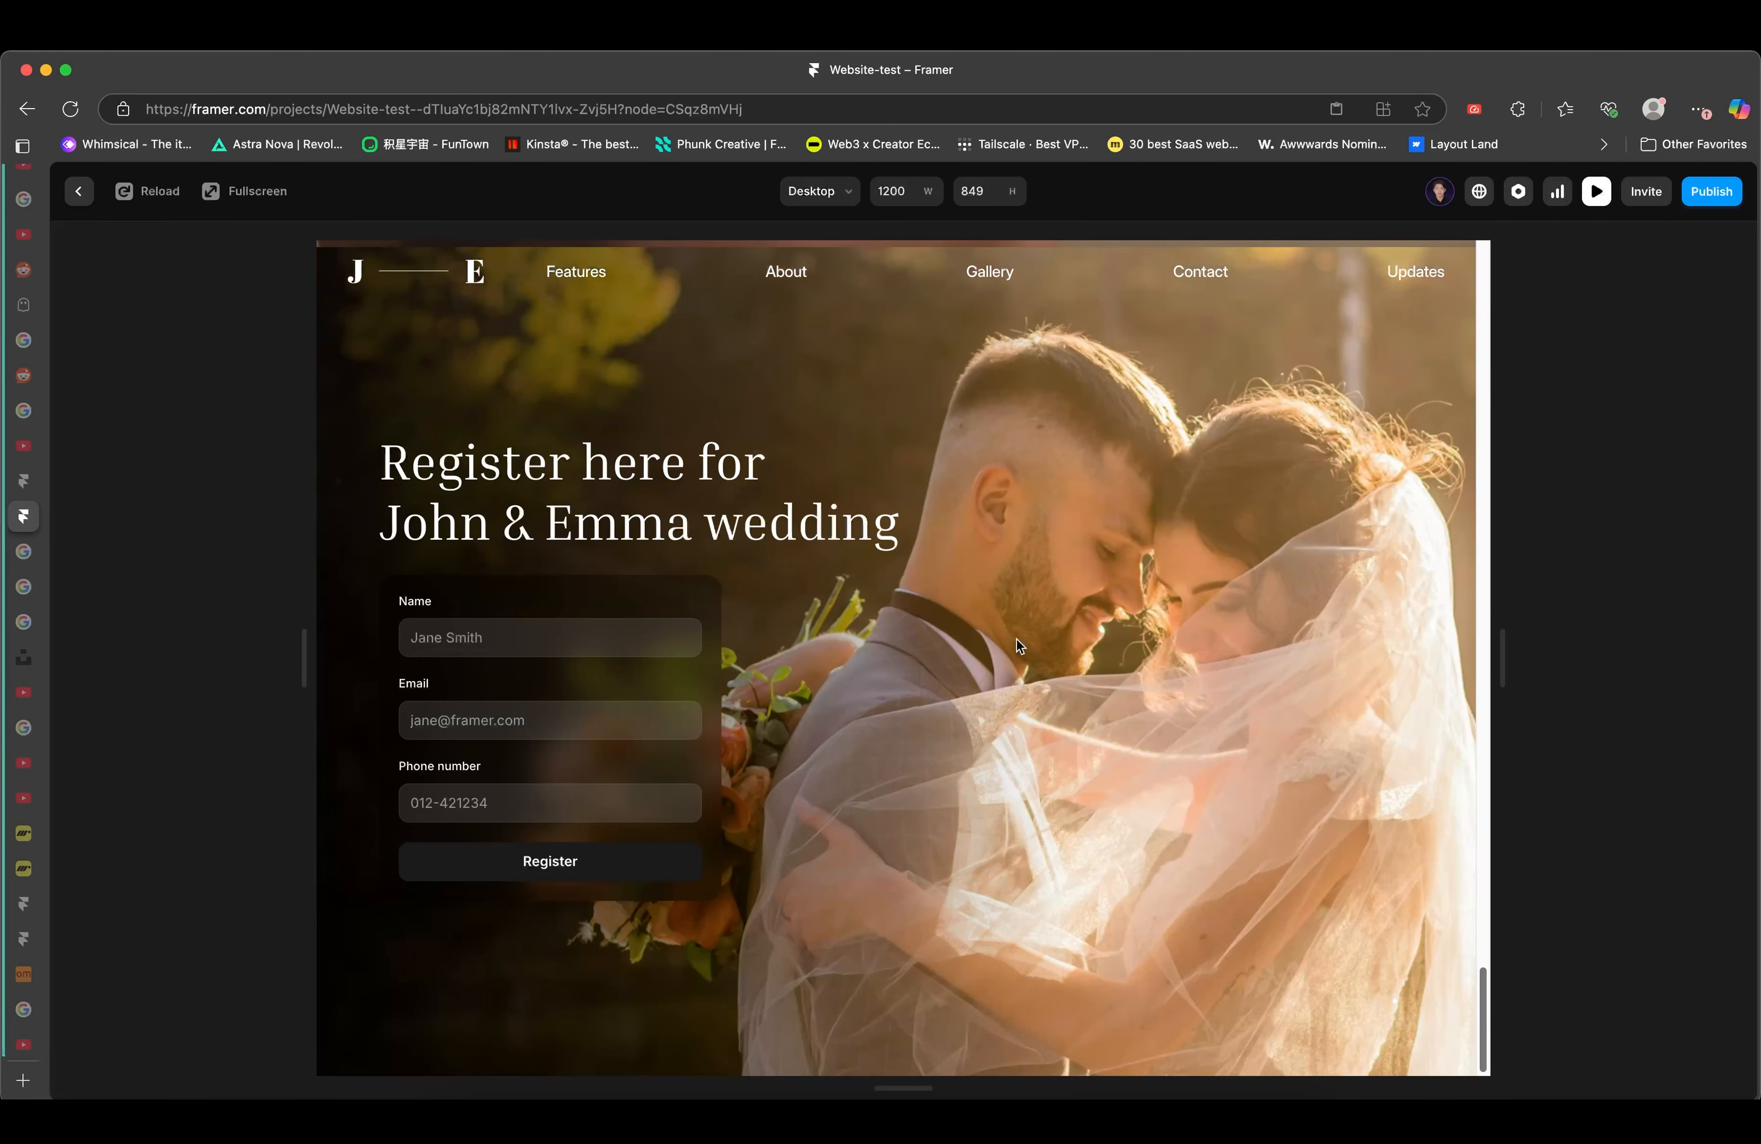
{"action": "left_click", "coordinate": [80, 187]}
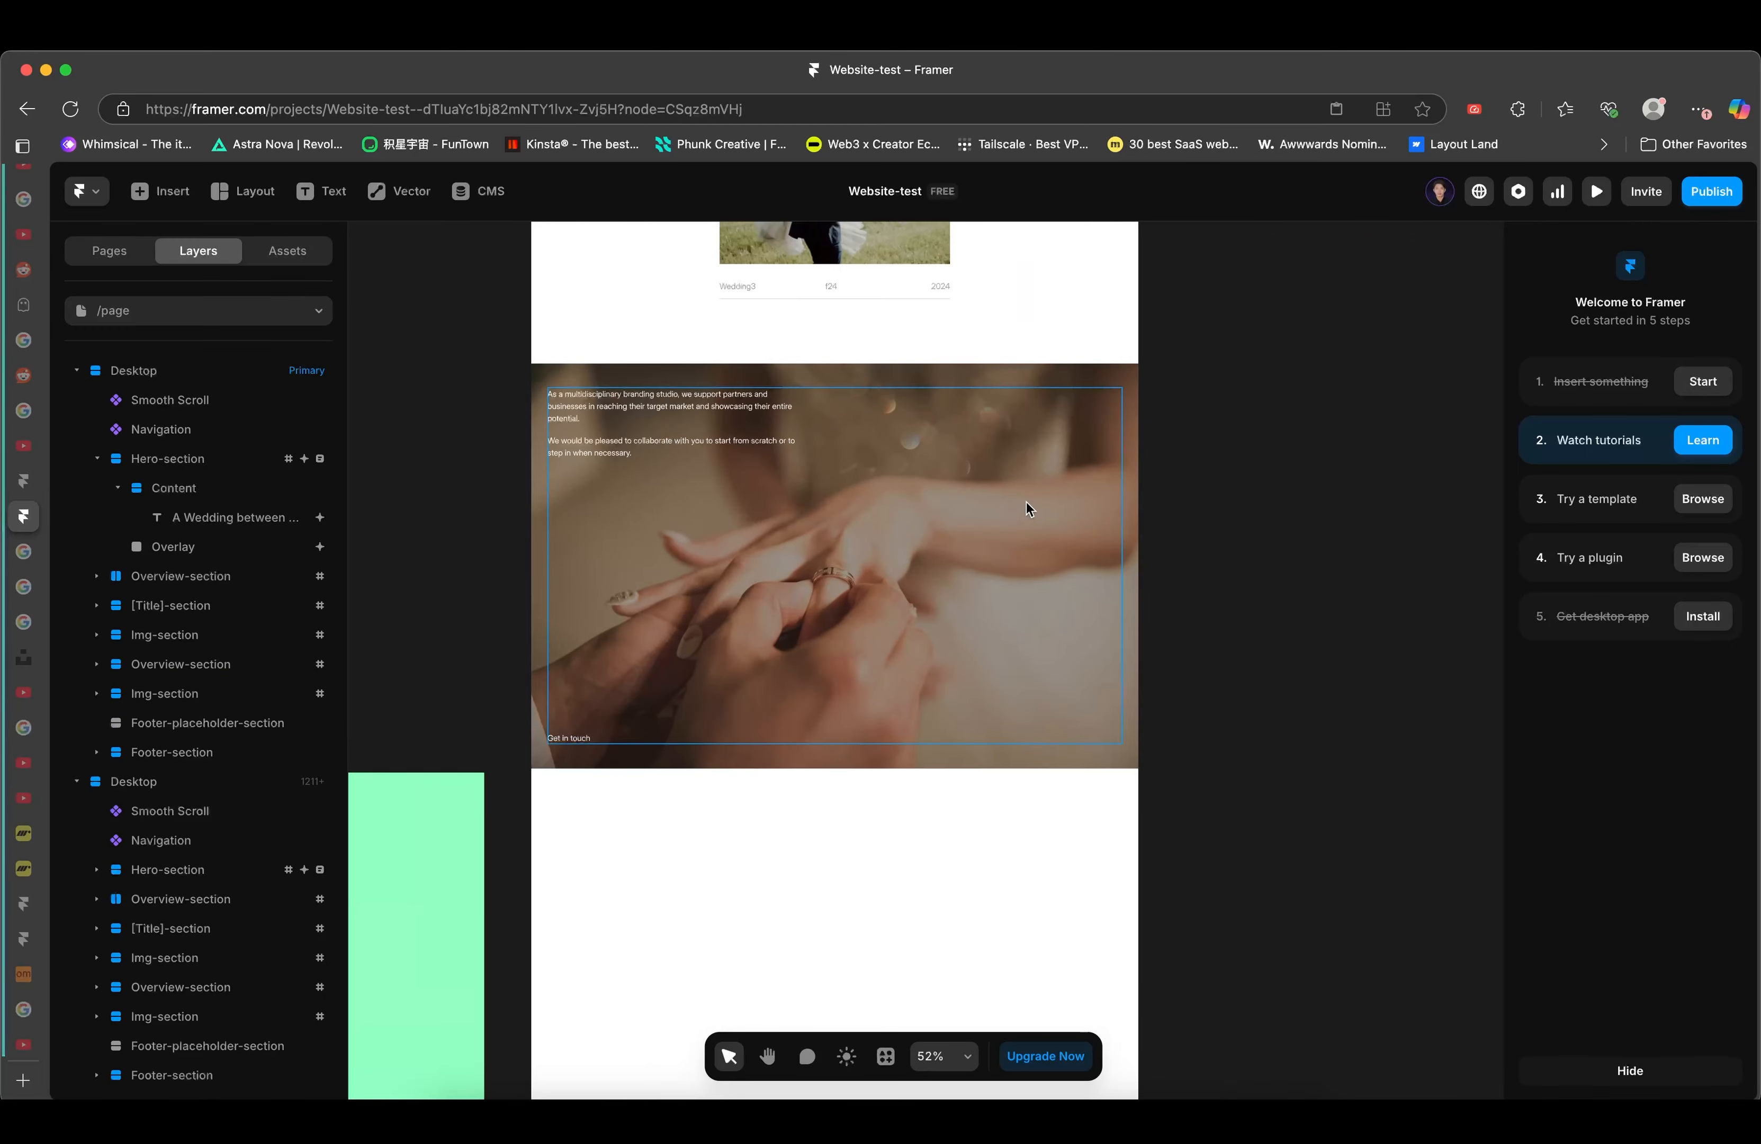
- Add a box shadow to the primary Desktop's last Img-section
{"action": "left_click", "coordinate": [1129, 481]}
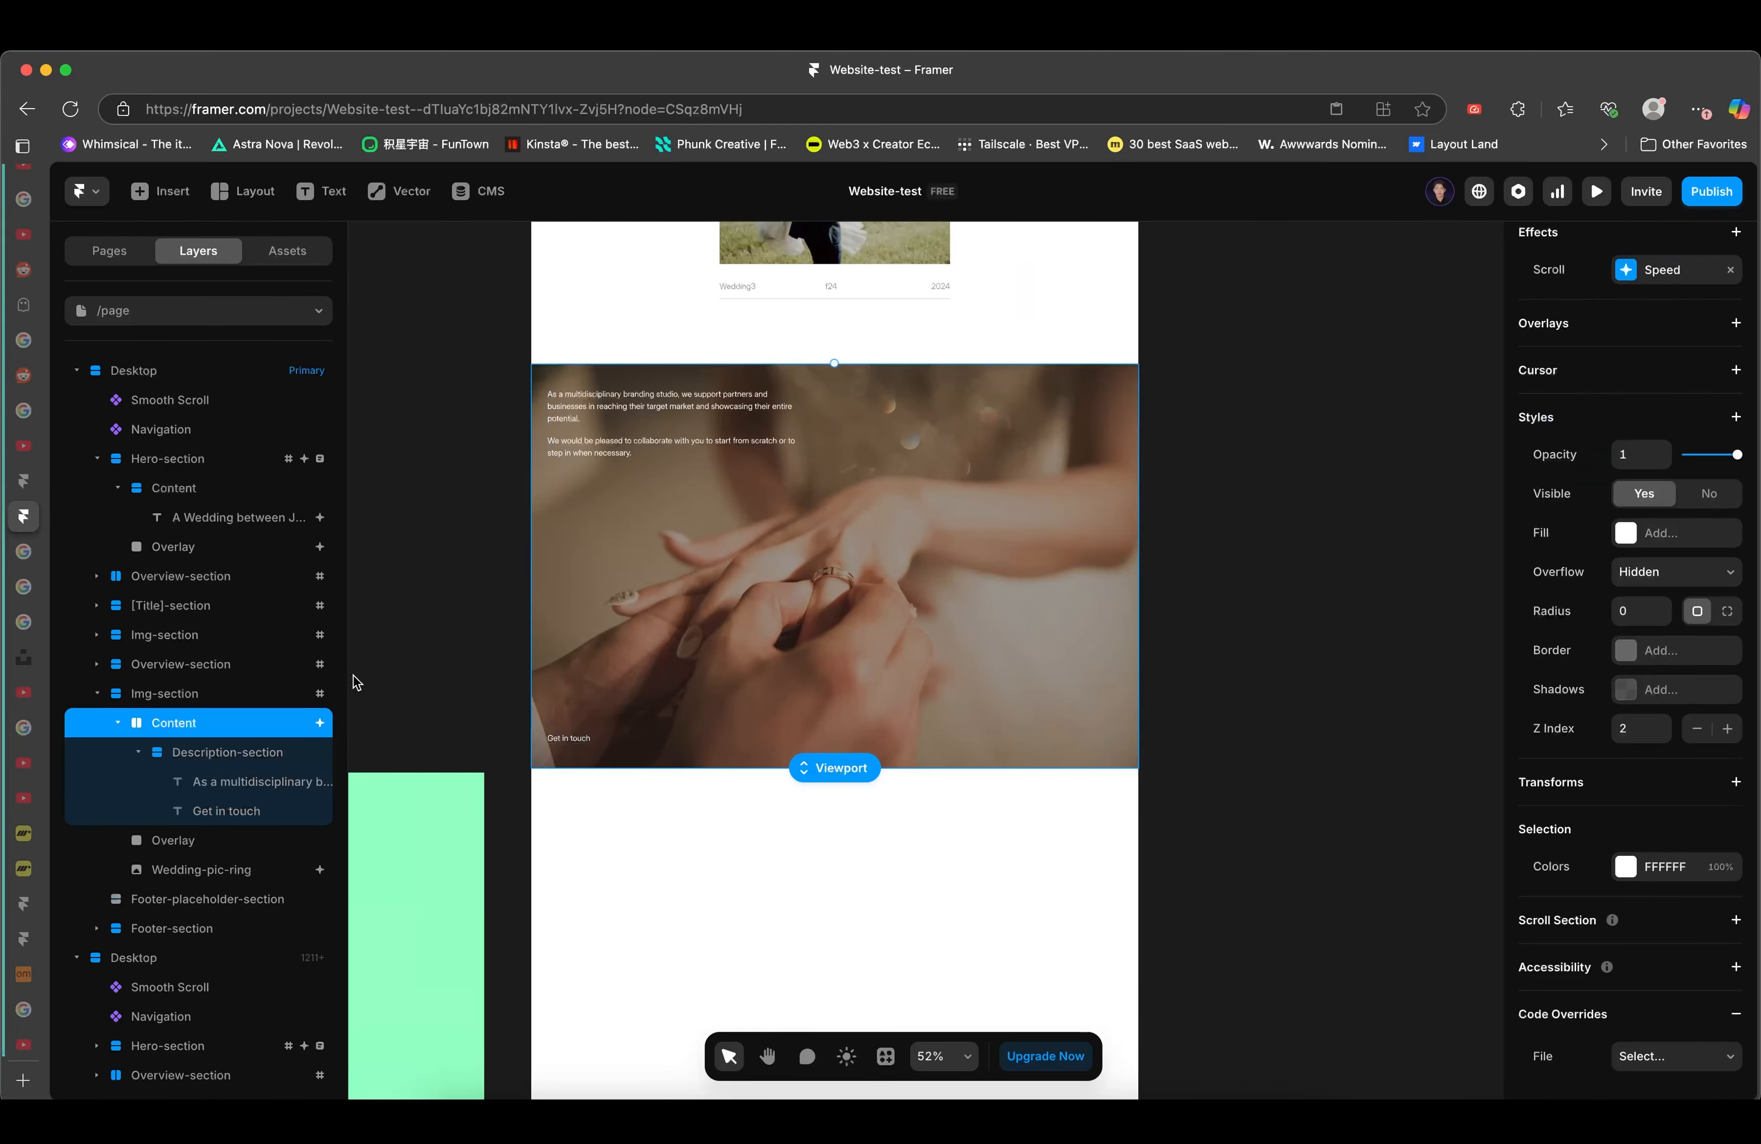
{"action": "left_click", "coordinate": [225, 694]}
{"action": "left_click", "coordinate": [97, 694]}
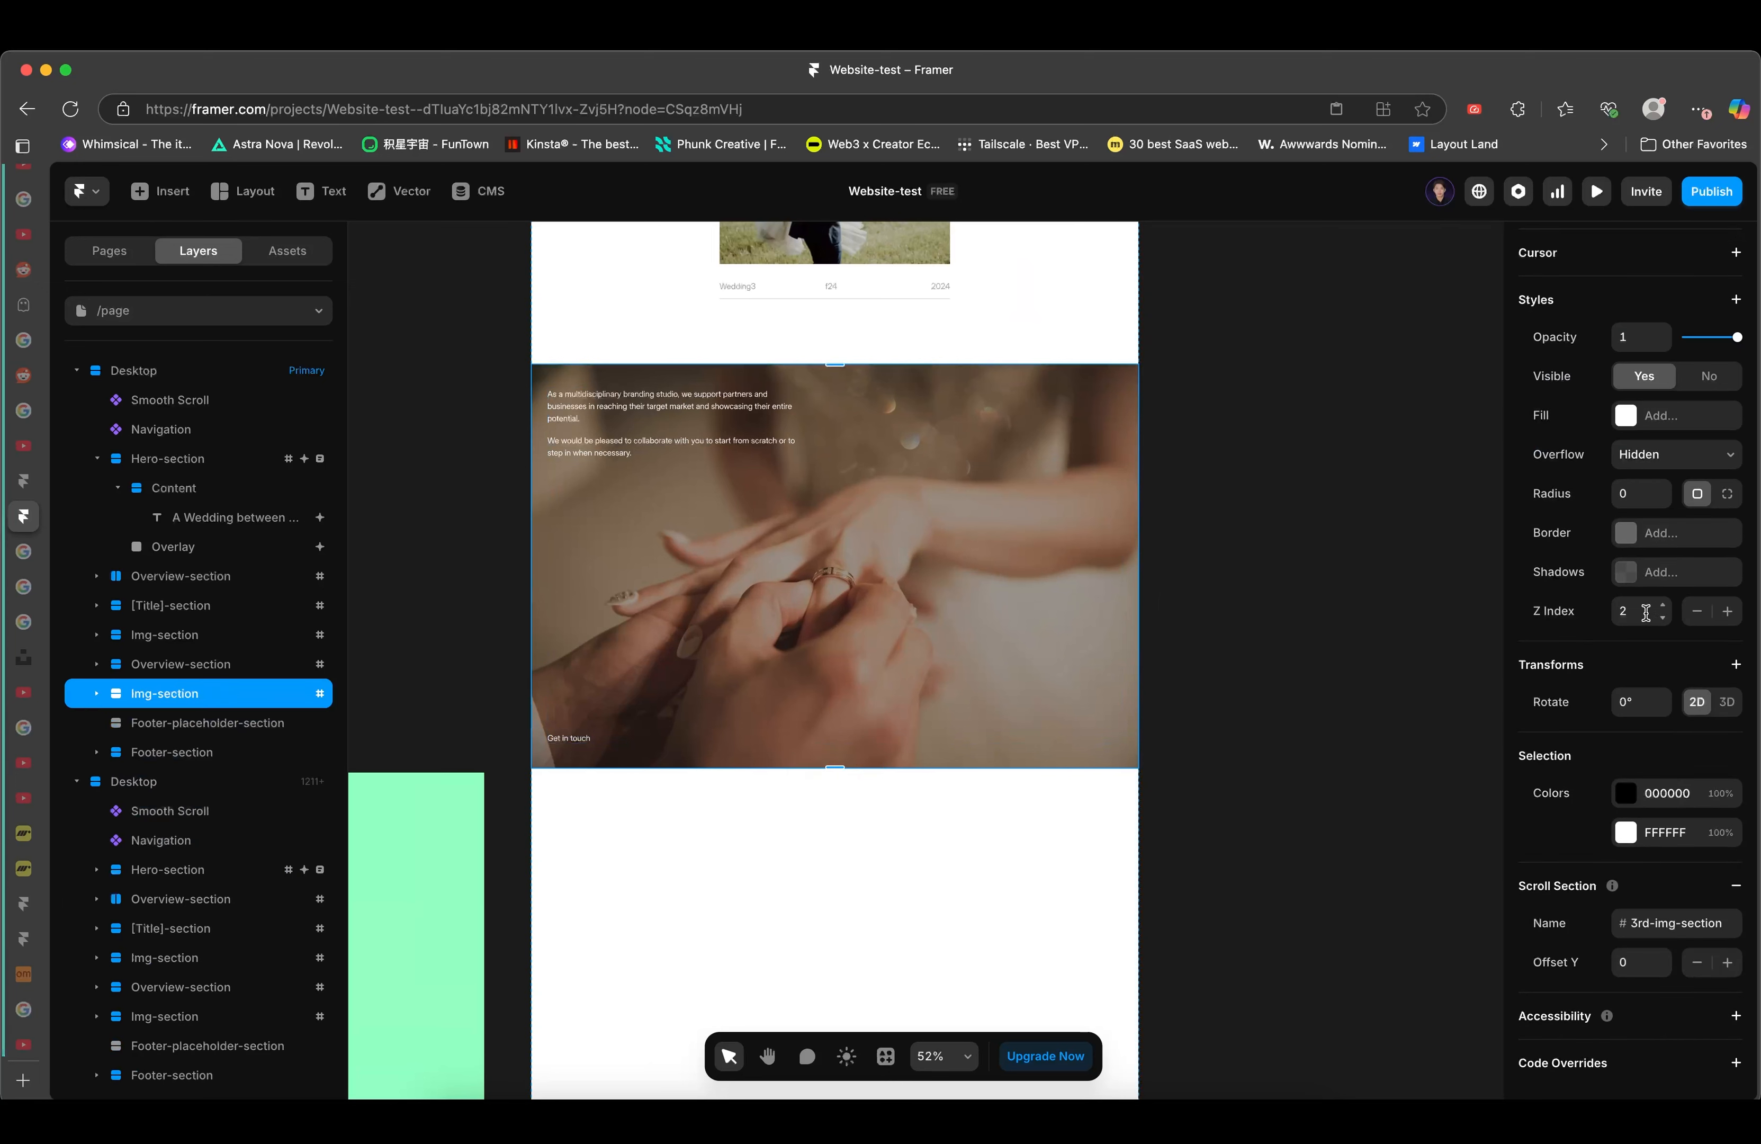
{"action": "left_click", "coordinate": [1650, 576]}
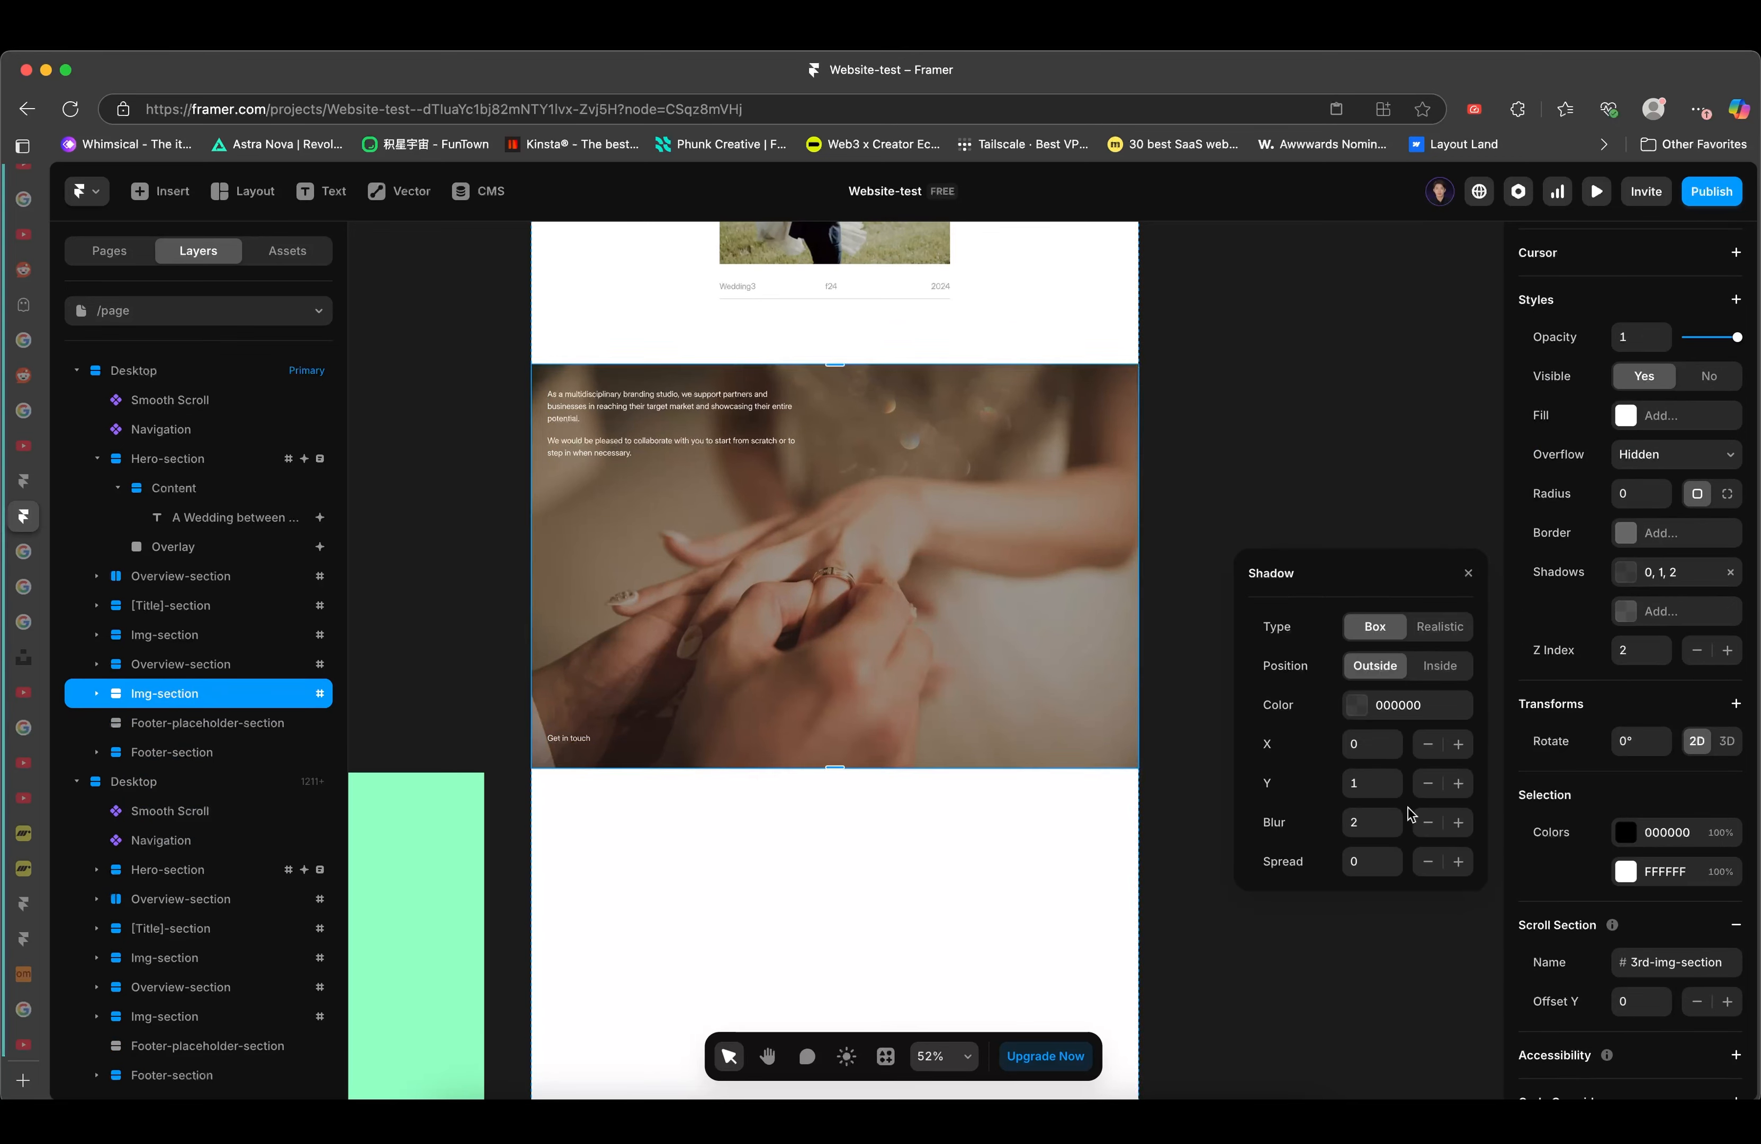
- Set the Img-section shadow's Y offset to 15 and its blur to 4
{"action": "left_click", "coordinate": [1392, 777]}
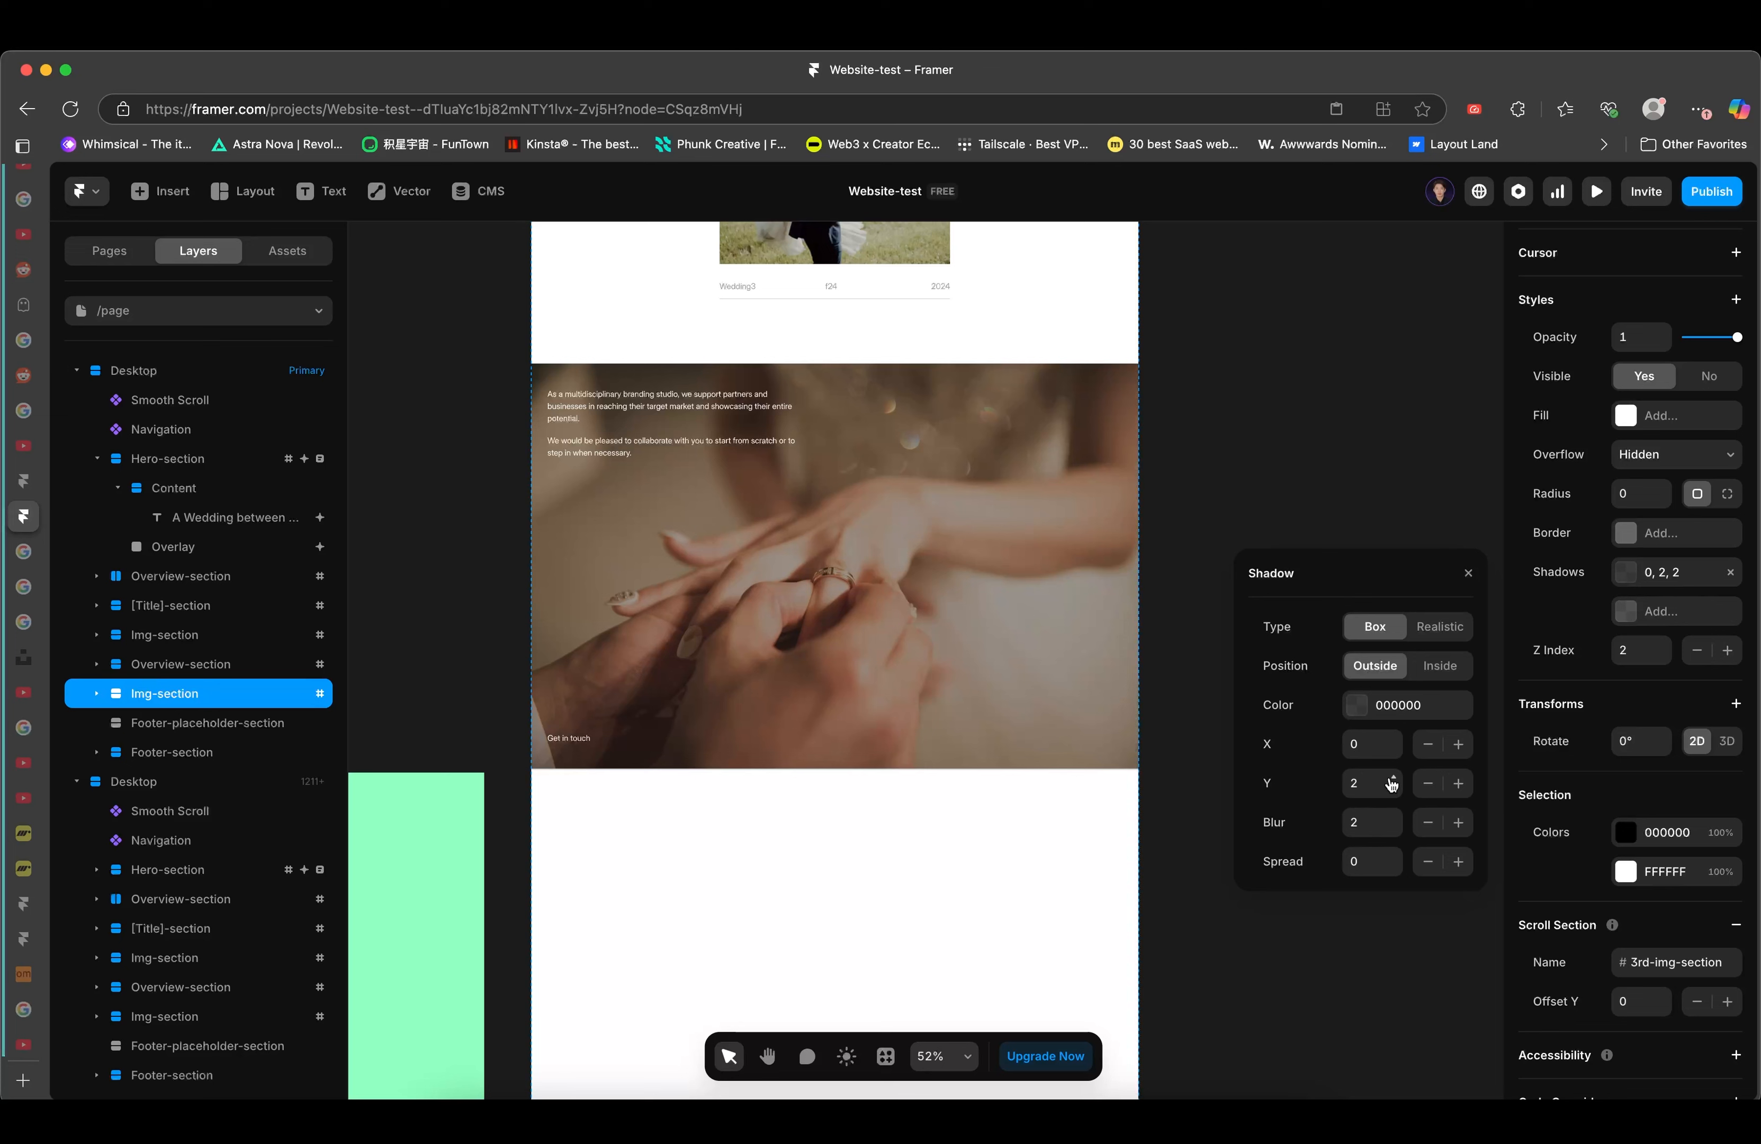
{"action": "left_click", "coordinate": [1392, 778]}
{"action": "left_click", "coordinate": [1392, 778]}
{"action": "left_click", "coordinate": [1392, 778]}
{"action": "left_click", "coordinate": [1392, 778]}
{"action": "left_click", "coordinate": [1392, 778]}
{"action": "left_click", "coordinate": [1392, 778]}
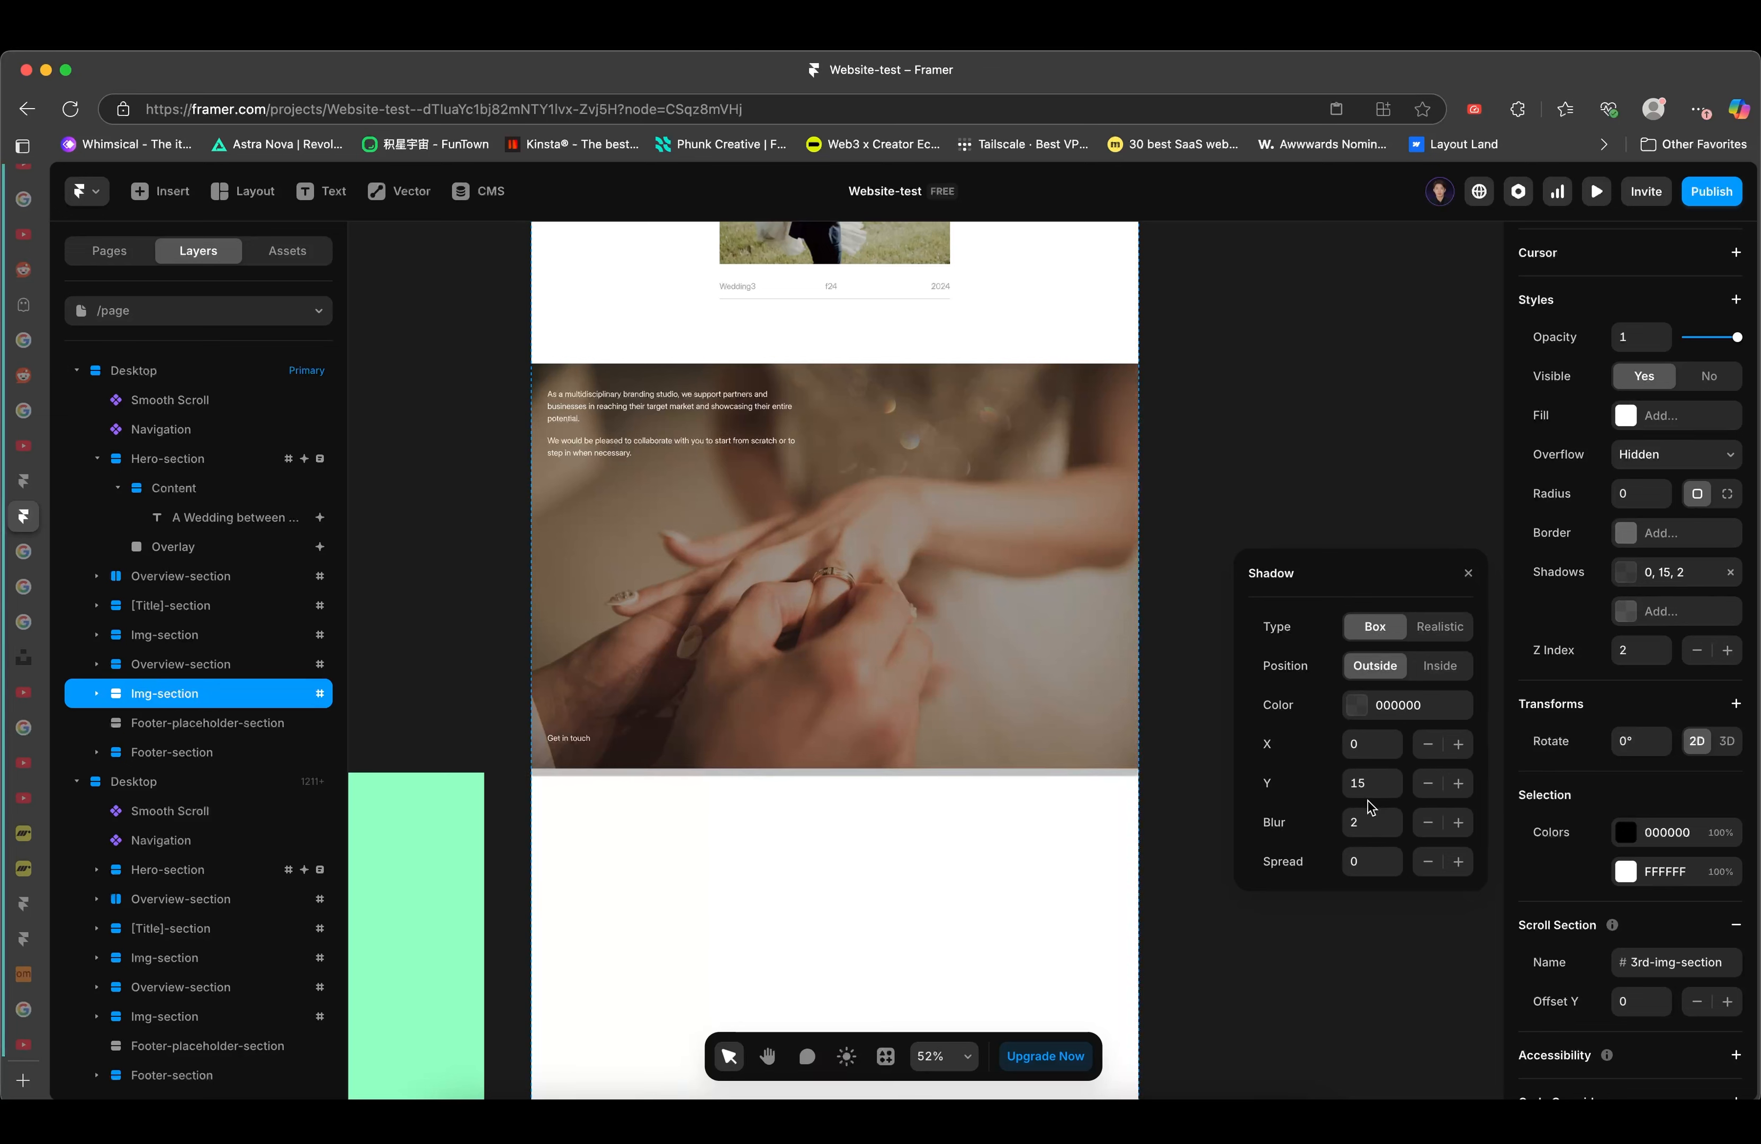
{"action": "left_click", "coordinate": [1370, 782]}
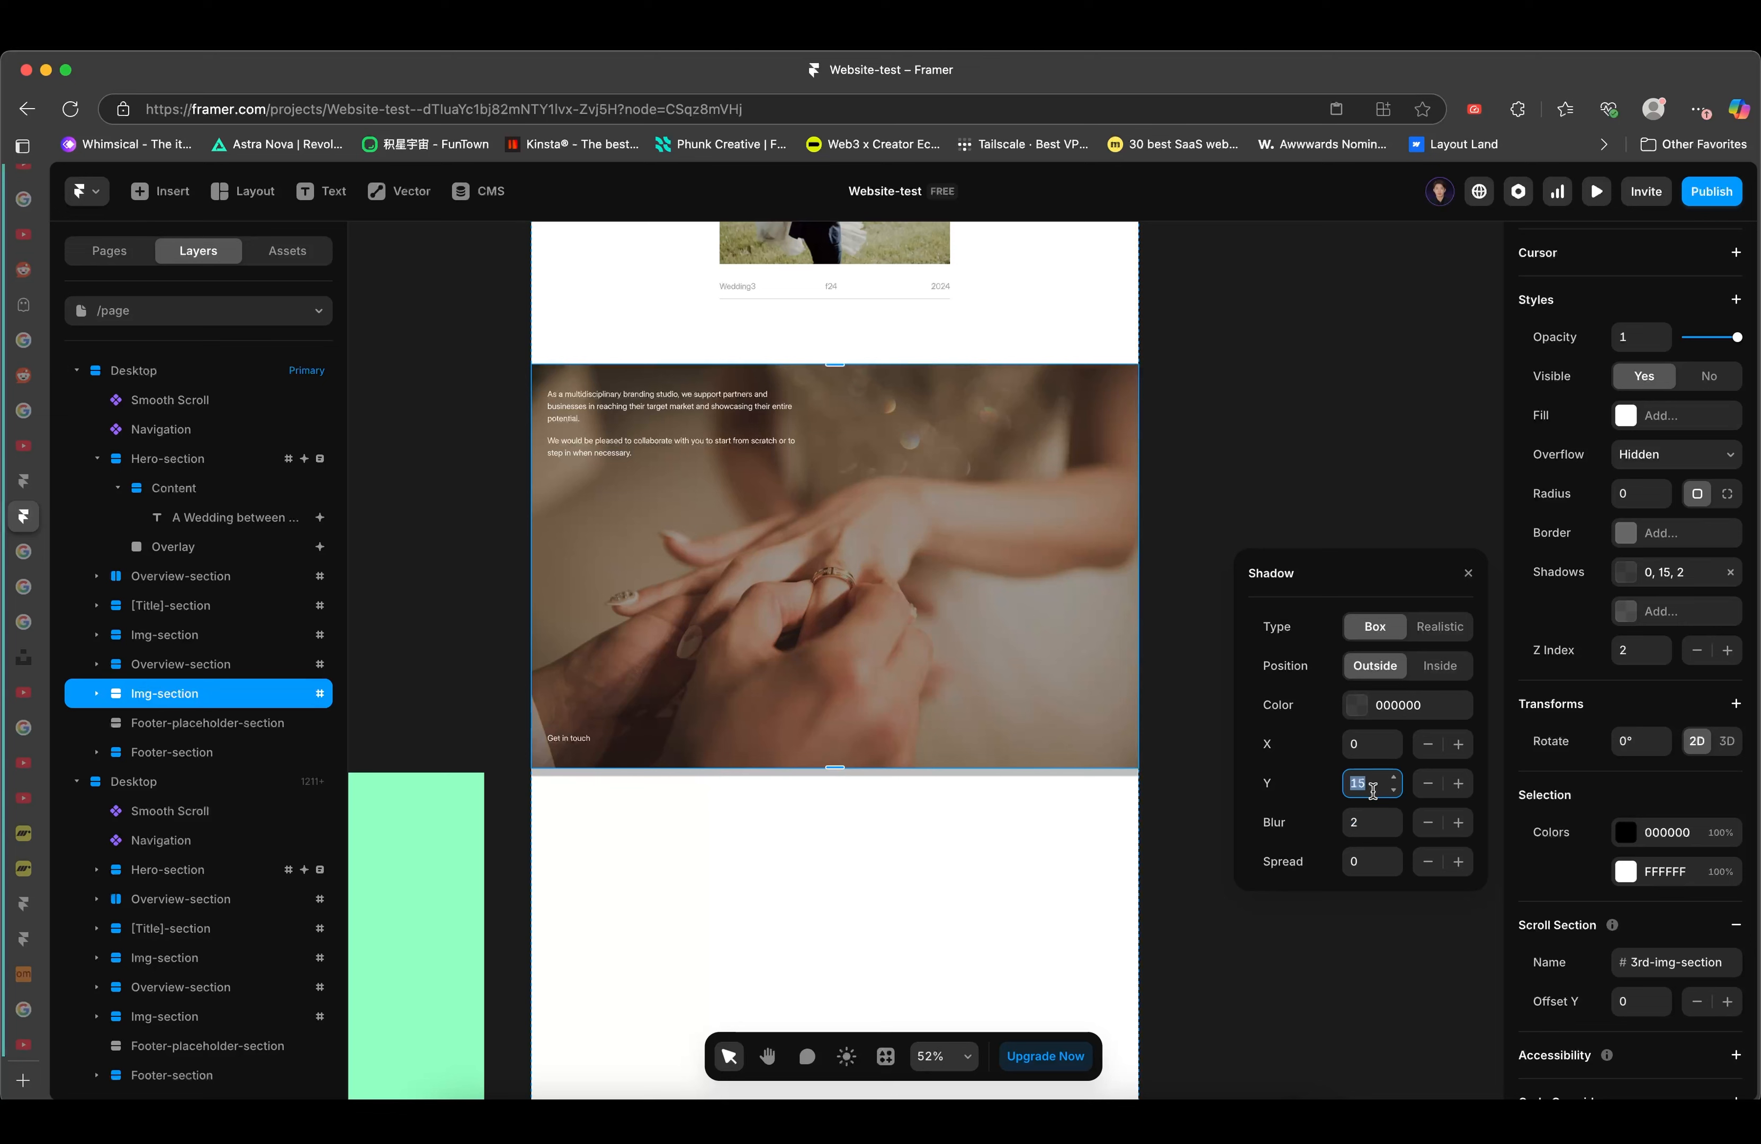
{"action": "left_click", "coordinate": [1373, 823]}
{"action": "type", "text": "4"}
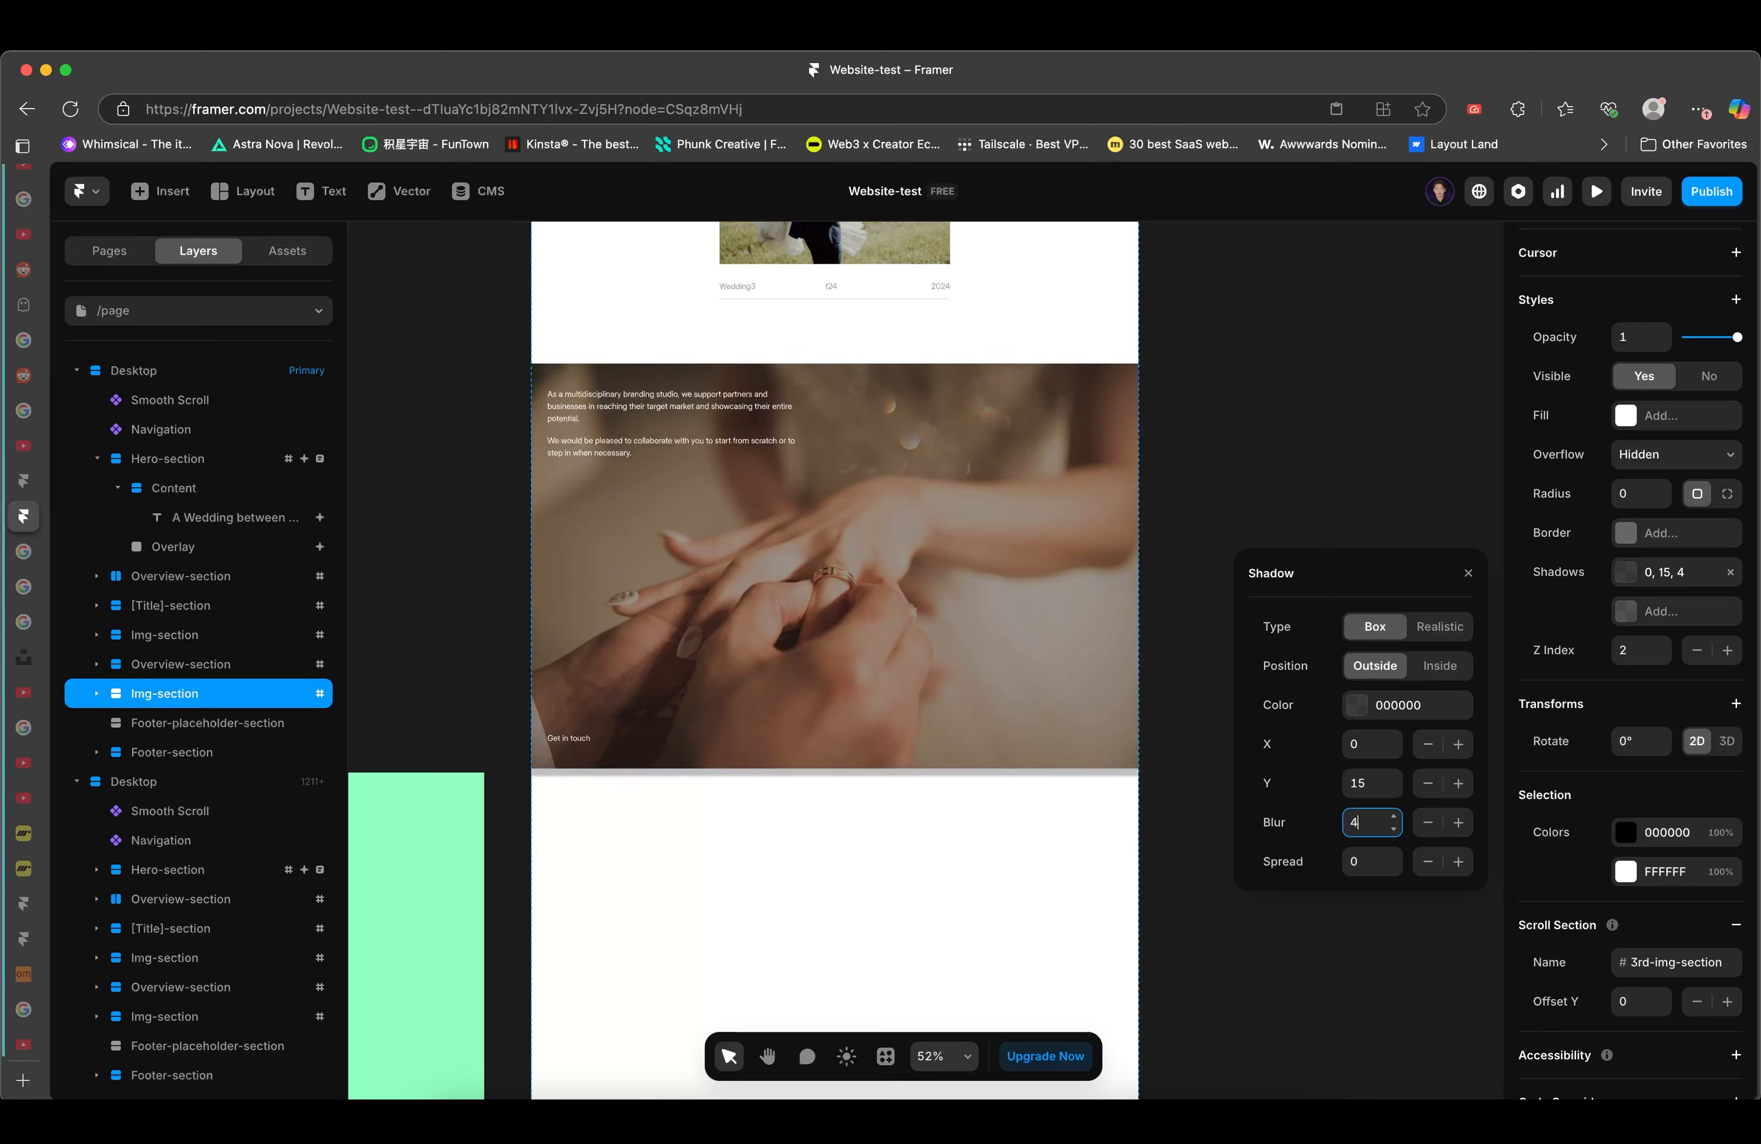
- Set the Img-section shadow's blur to 32 after trying 24, and clear the selection
{"action": "type", "text": "24"}
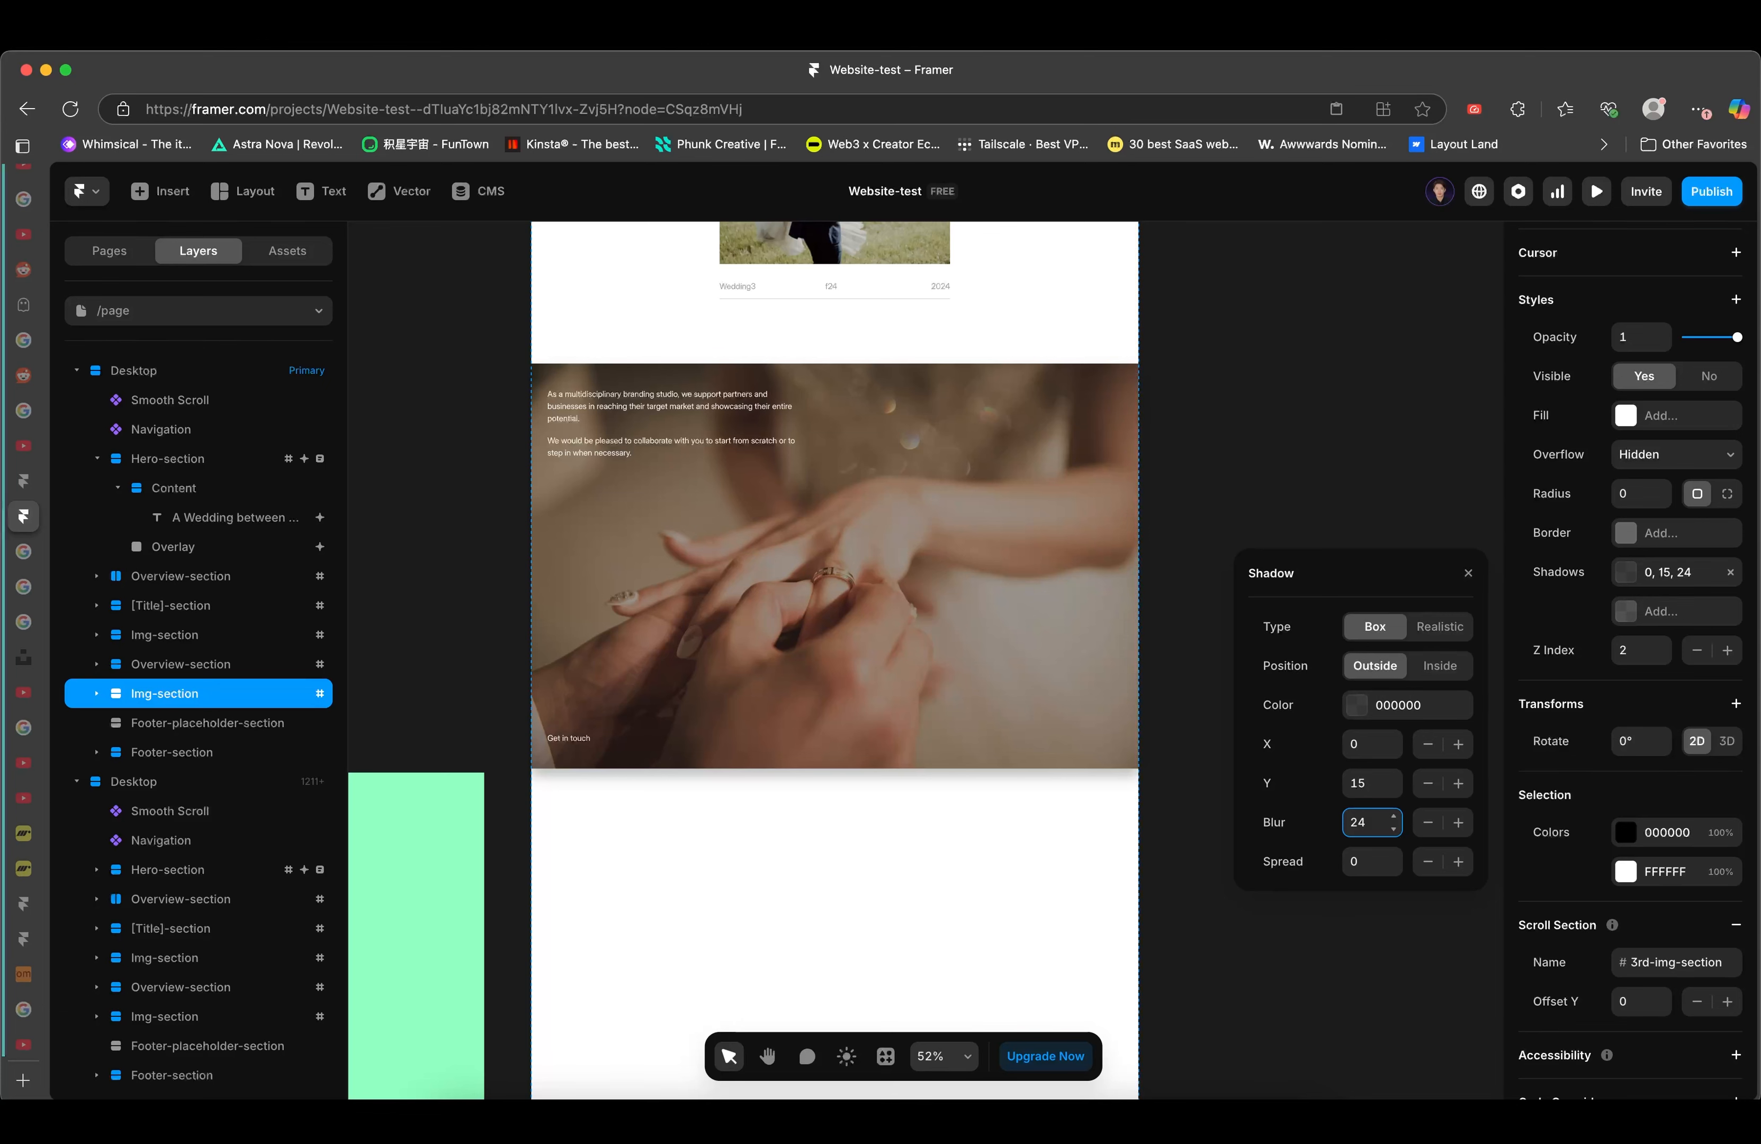
{"action": "type", "text": "32"}
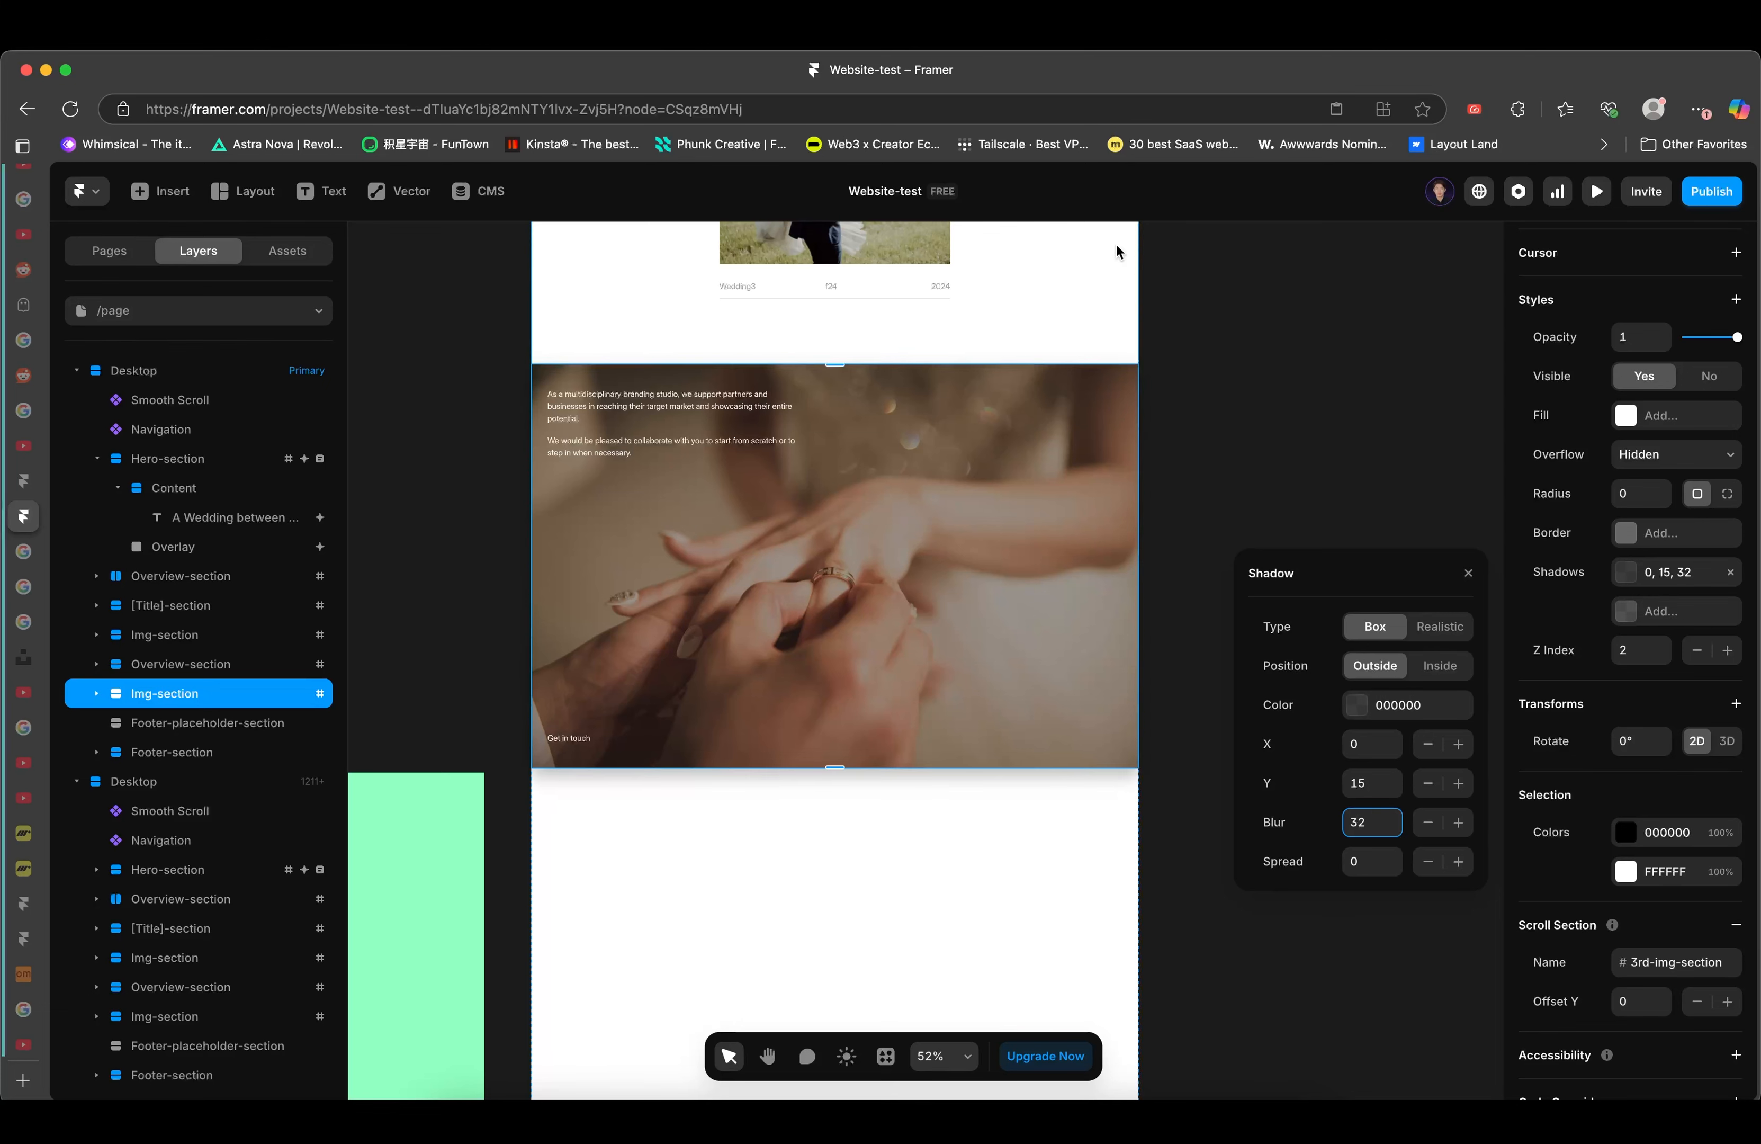
{"action": "scroll", "coordinate": [1026, 397], "scroll_direction": "up", "scroll_amount": 3}
{"action": "scroll", "coordinate": [1255, 415], "scroll_direction": "down", "scroll_amount": 8}
{"action": "scroll", "coordinate": [1262, 423], "scroll_direction": "up", "scroll_amount": 3}
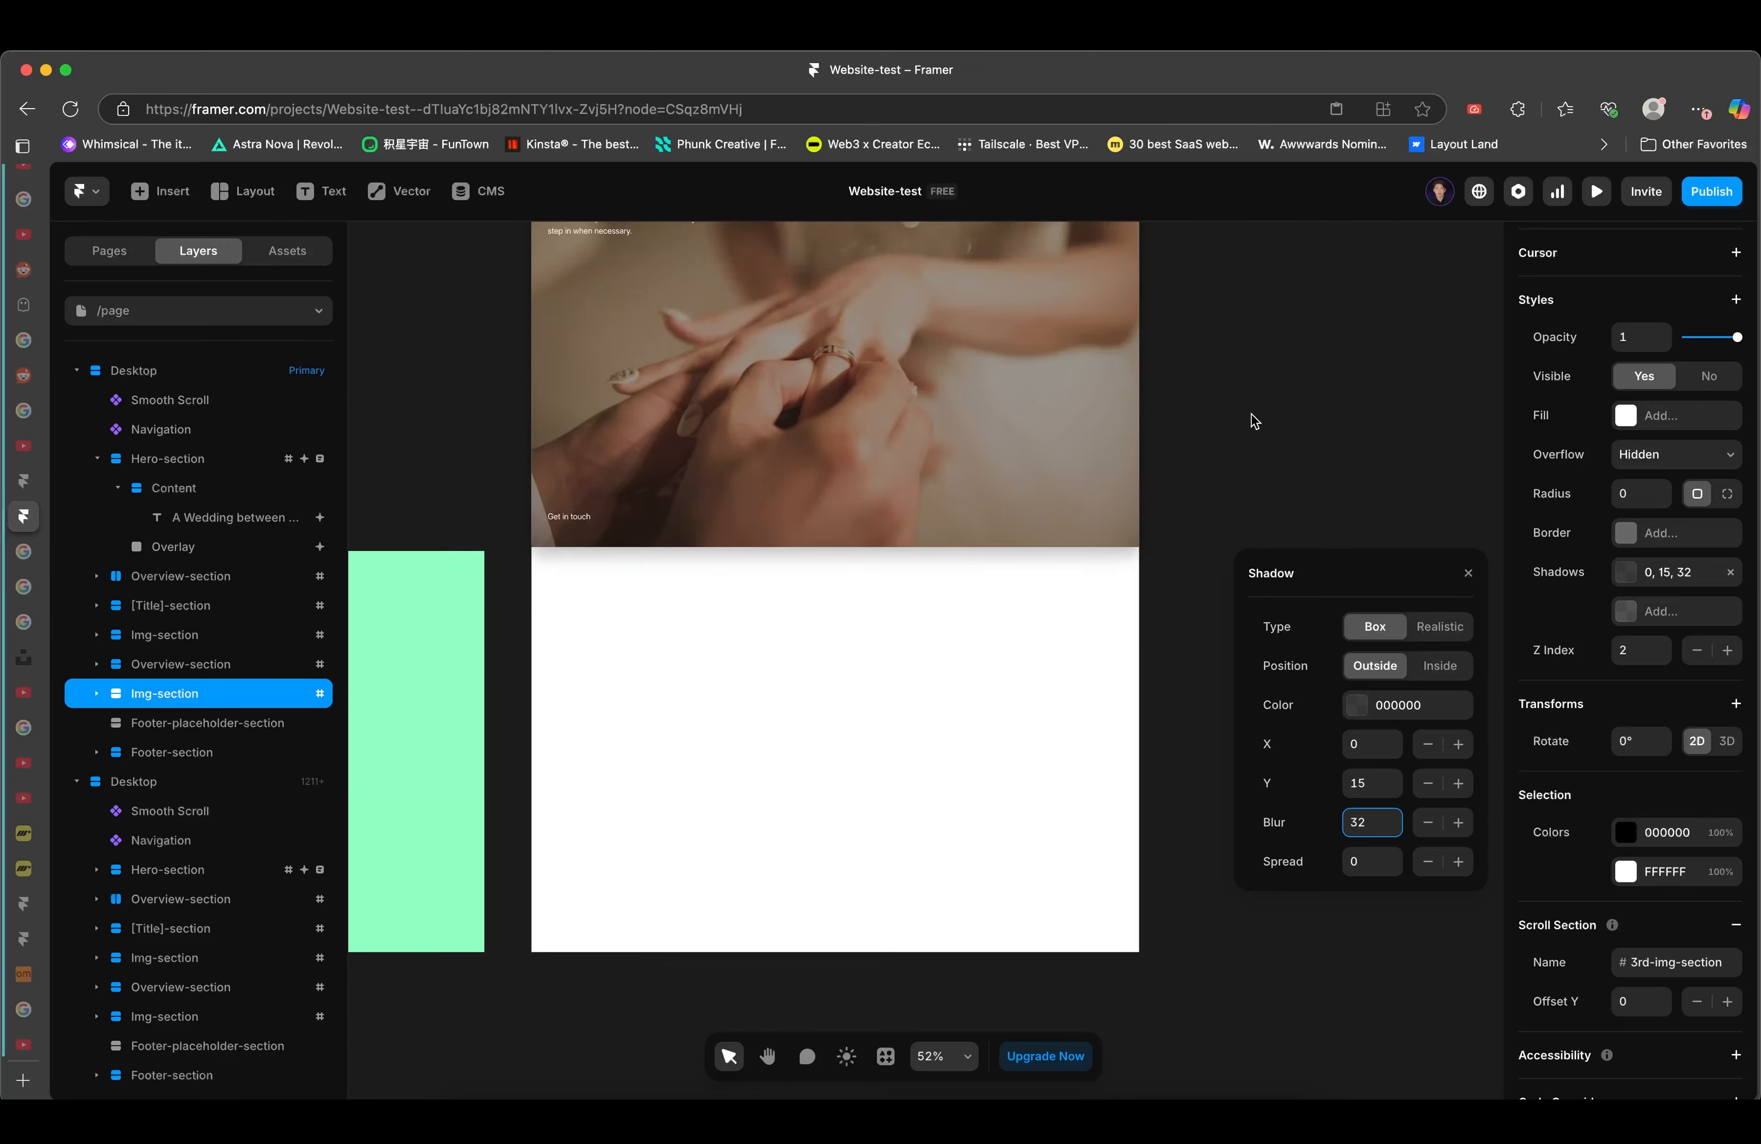
{"action": "left_click", "coordinate": [1291, 502]}
- Open a fullscreen preview of the primary Desktop page
{"action": "scroll", "coordinate": [1292, 503], "scroll_direction": "up", "scroll_amount": 18}
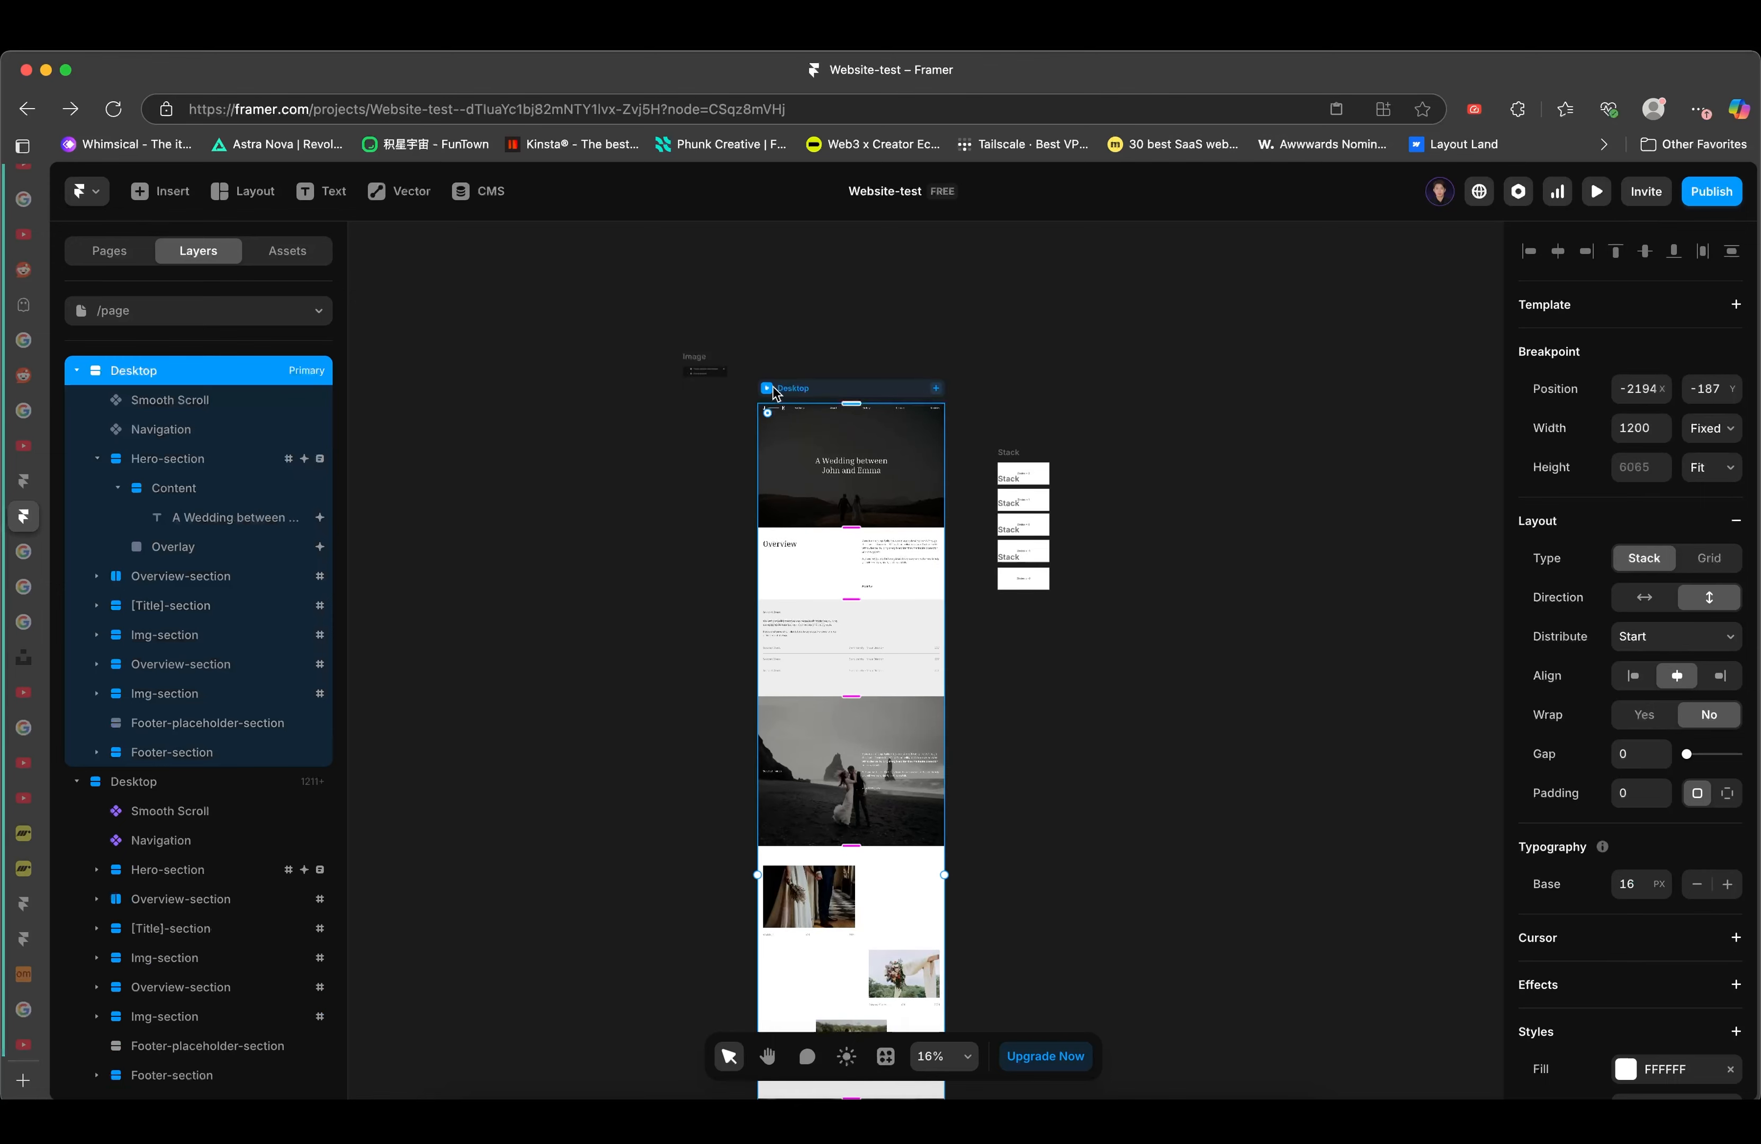
{"action": "scroll", "coordinate": [839, 468], "scroll_direction": "up", "scroll_amount": 3}
{"action": "scroll", "coordinate": [839, 468], "scroll_direction": "down", "scroll_amount": 5}
{"action": "scroll", "coordinate": [839, 468], "scroll_direction": "up", "scroll_amount": 5}
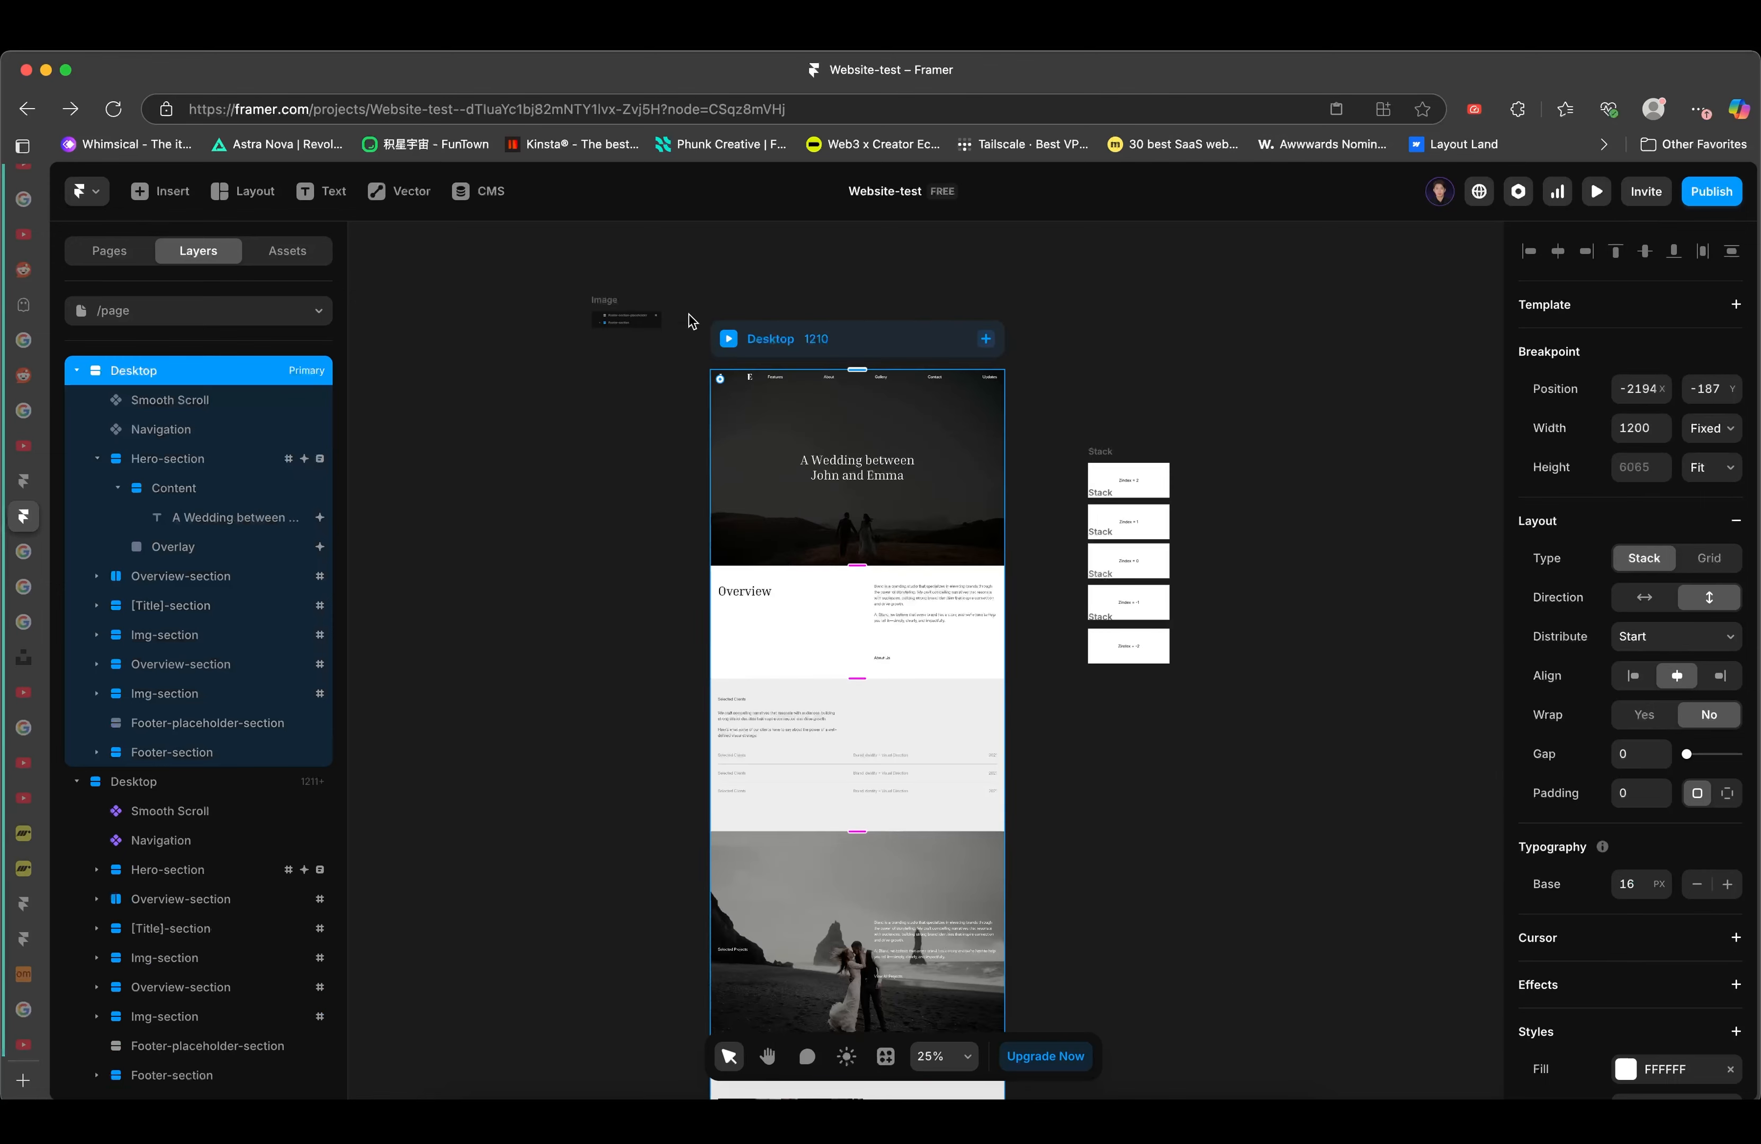
{"action": "left_click", "coordinate": [729, 339]}
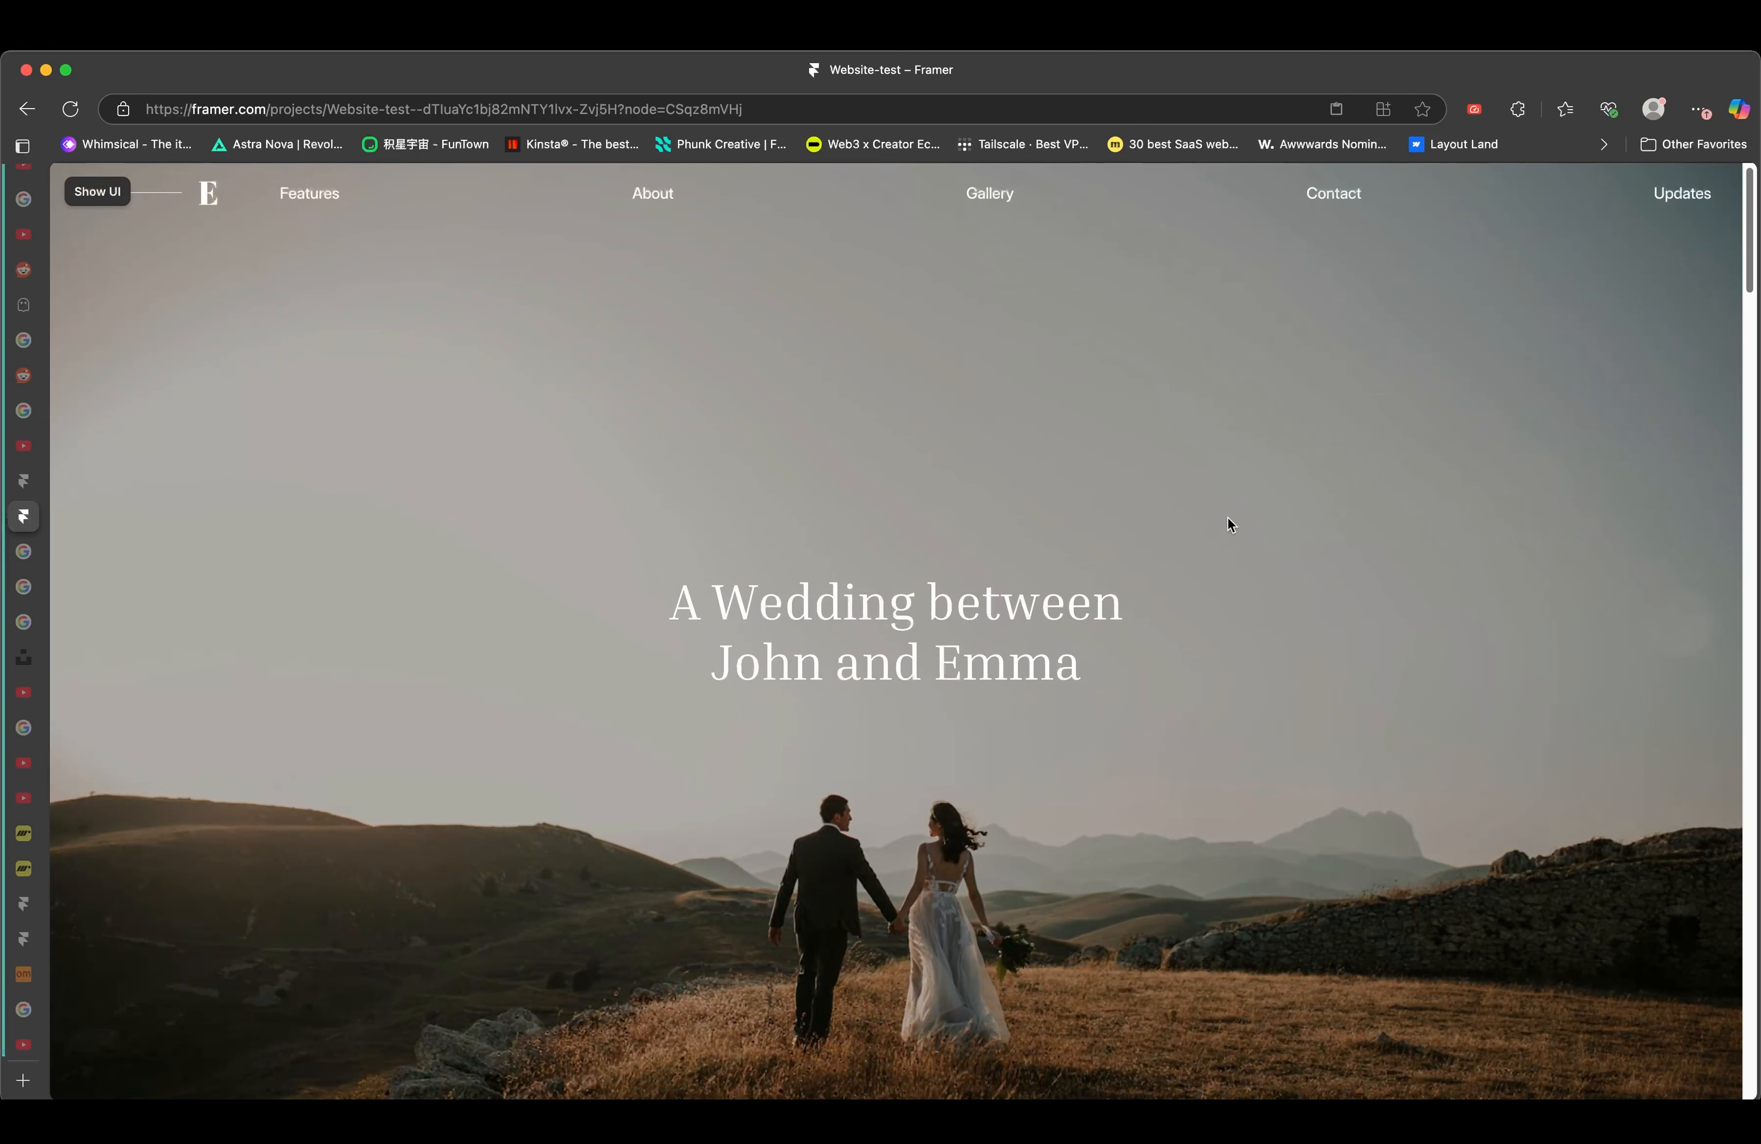
{"action": "left_click", "coordinate": [98, 199]}
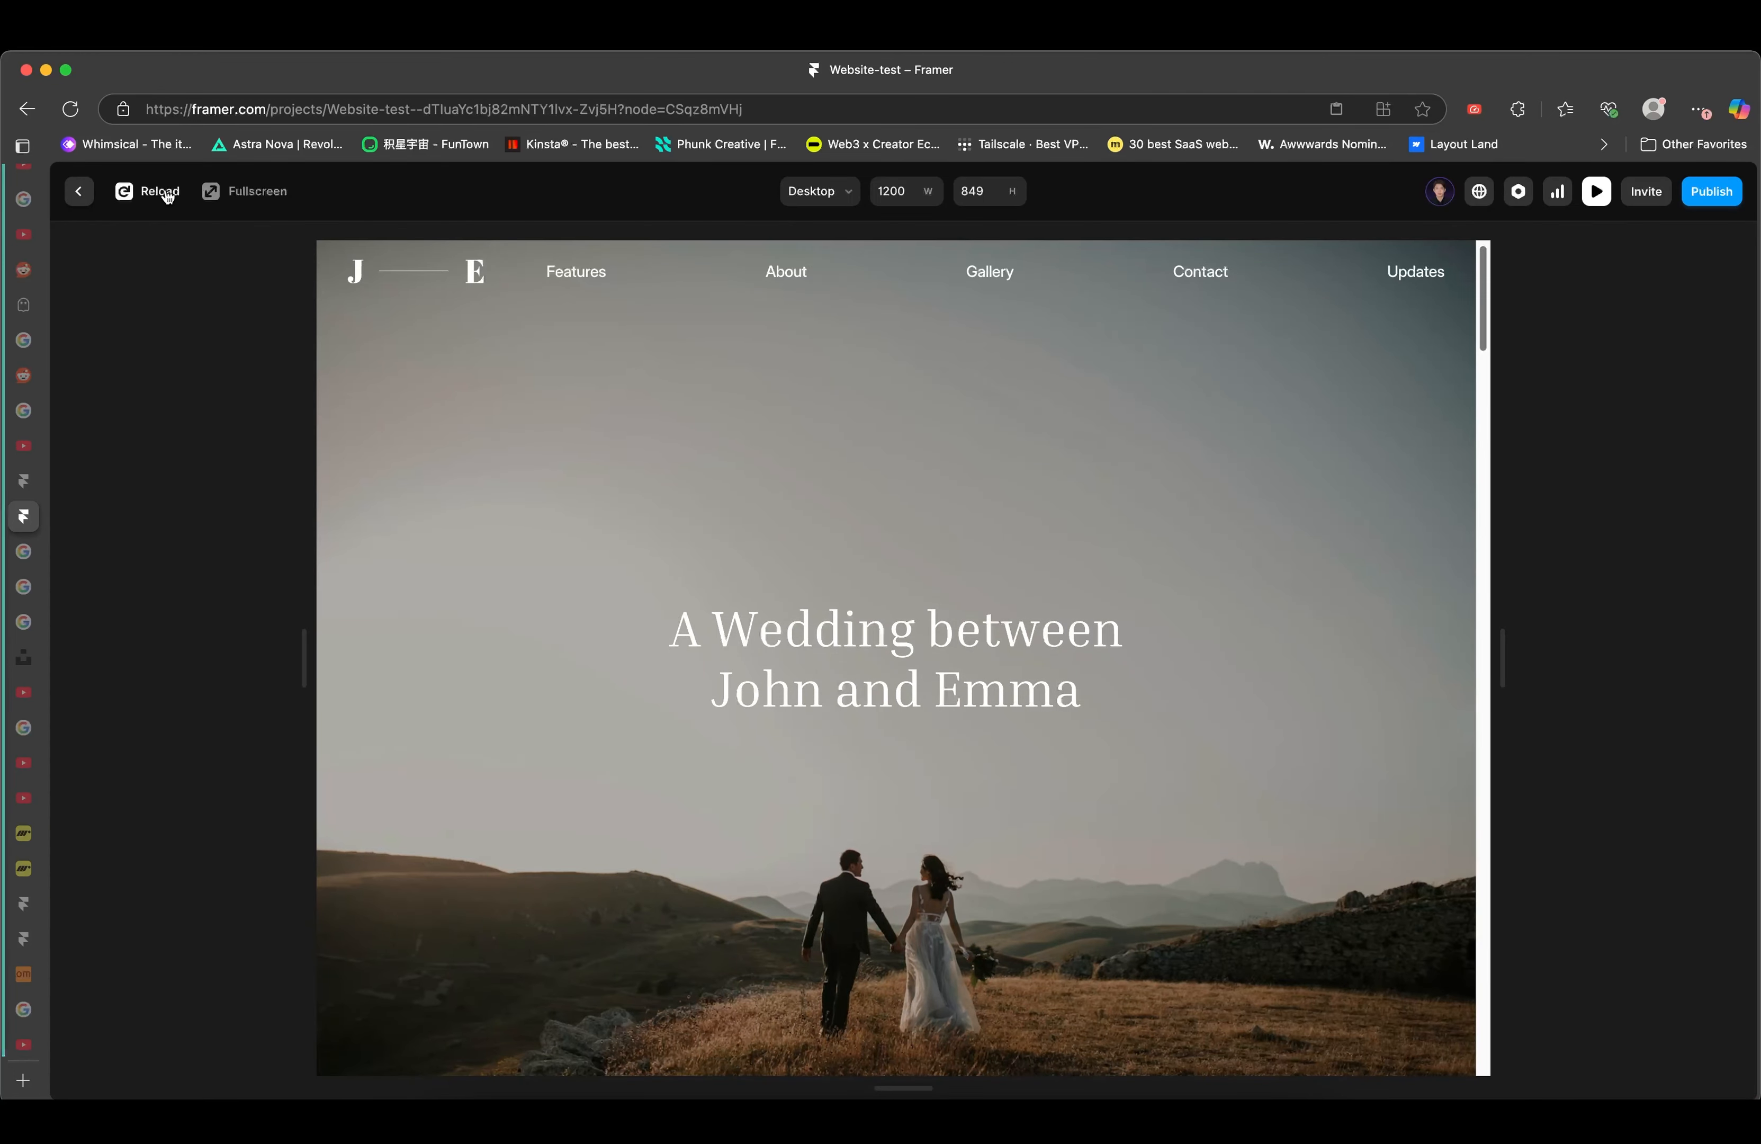
{"action": "left_click", "coordinate": [79, 191]}
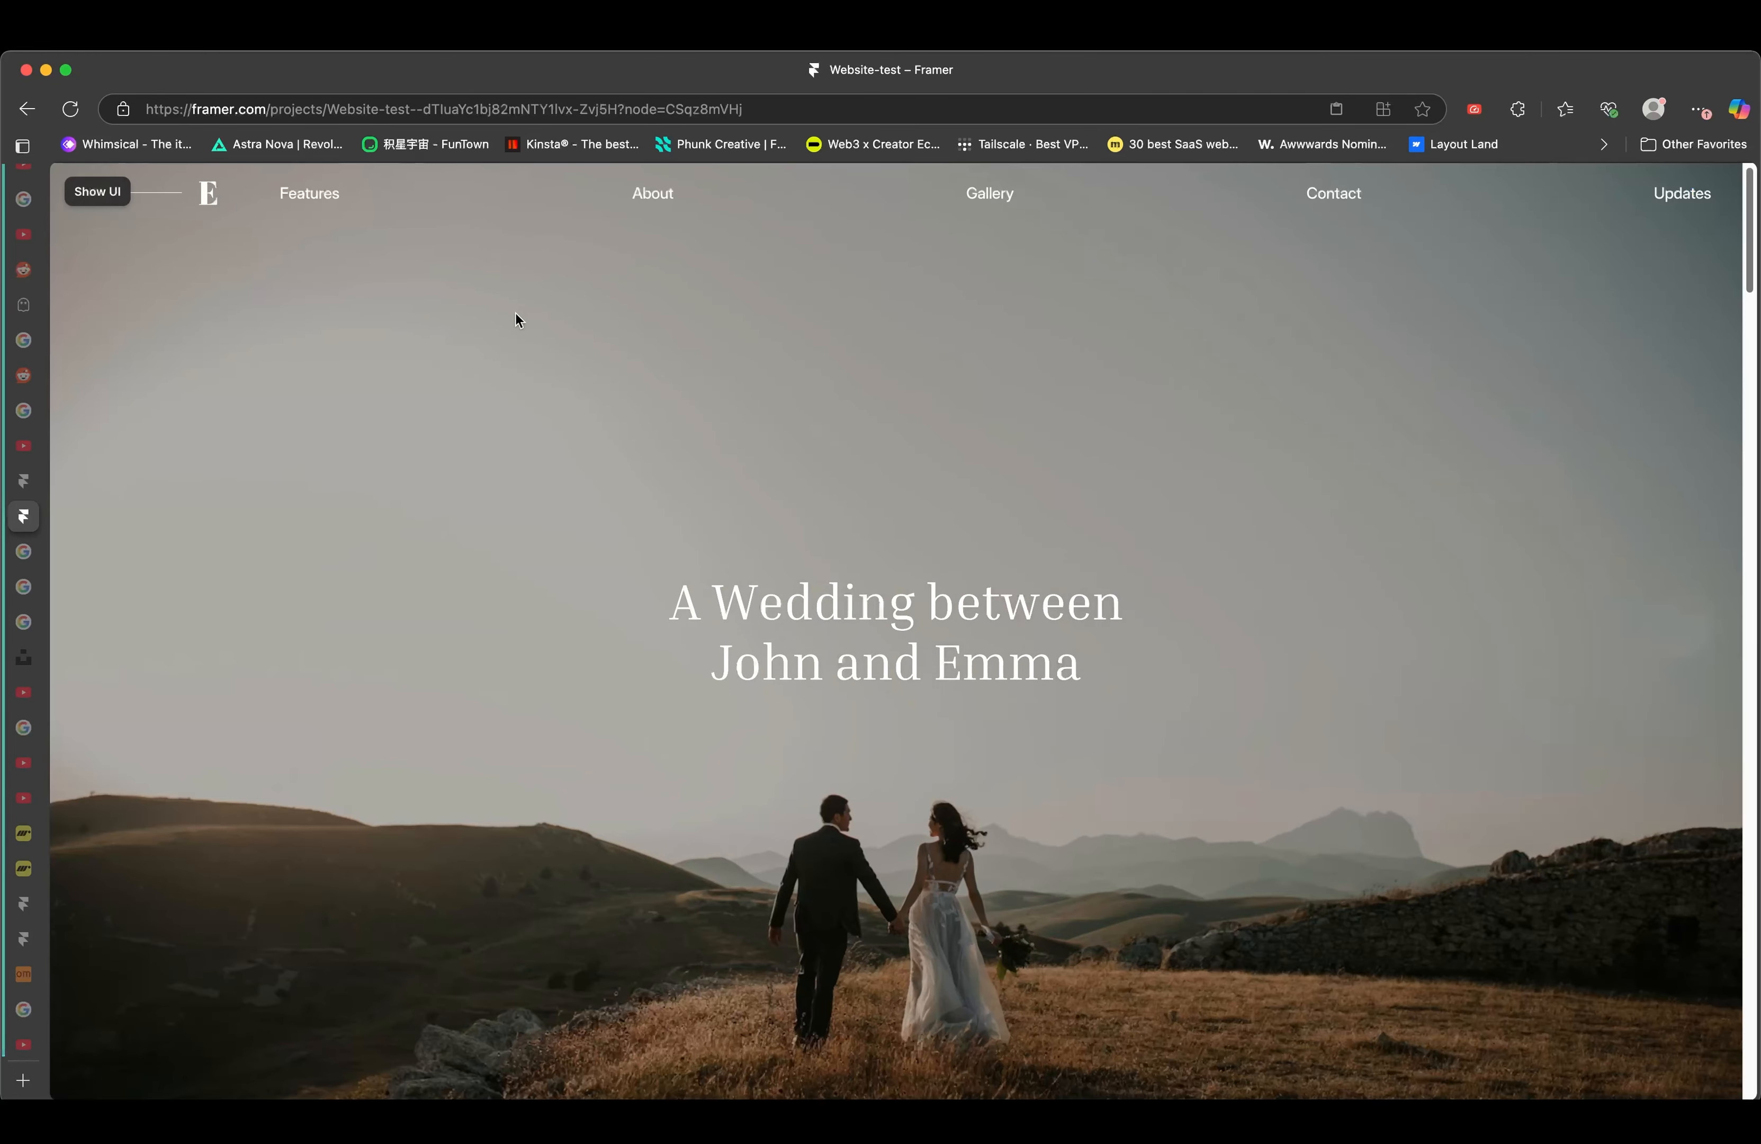
- Examine how the last Img-section's shadow falls on the footer as it is revealed, and return to the canvas
{"action": "scroll", "coordinate": [682, 420], "scroll_direction": "down", "scroll_amount": 5}
{"action": "scroll", "coordinate": [699, 428], "scroll_direction": "down", "scroll_amount": 15}
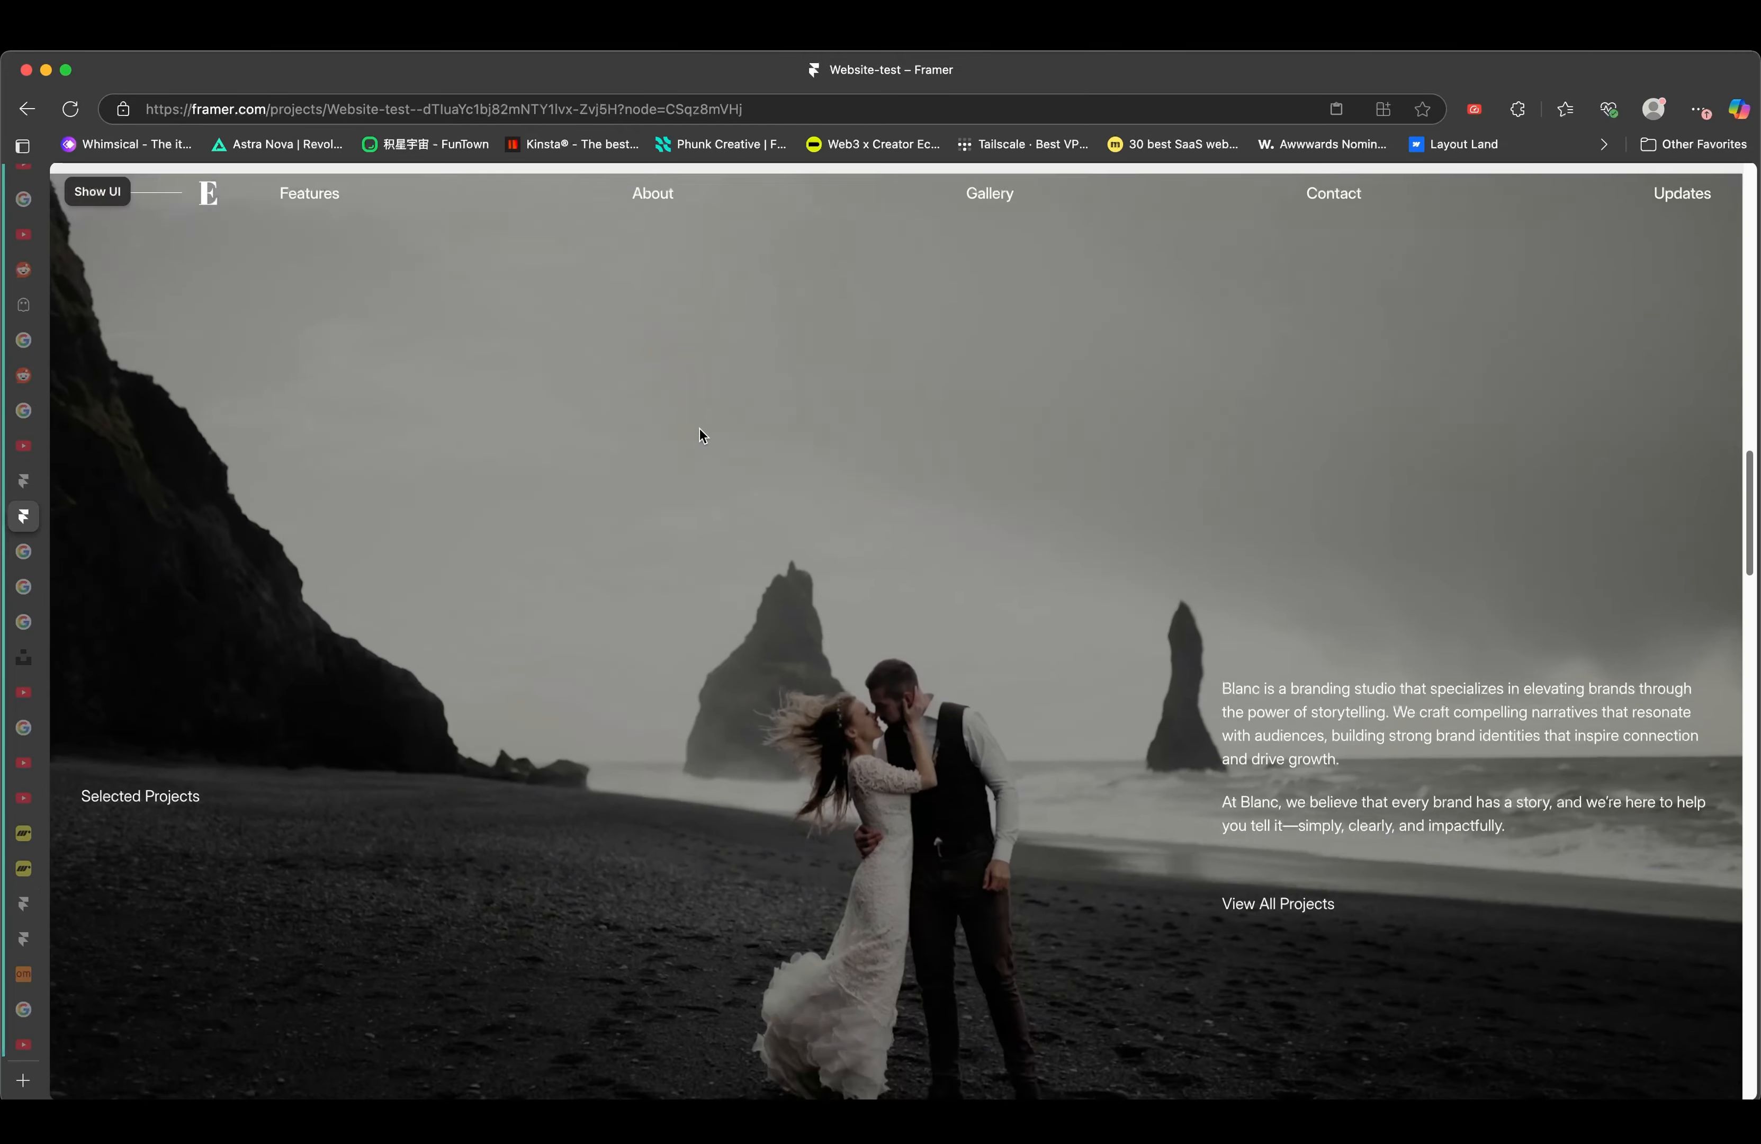
{"action": "scroll", "coordinate": [703, 428], "scroll_direction": "down", "scroll_amount": 15}
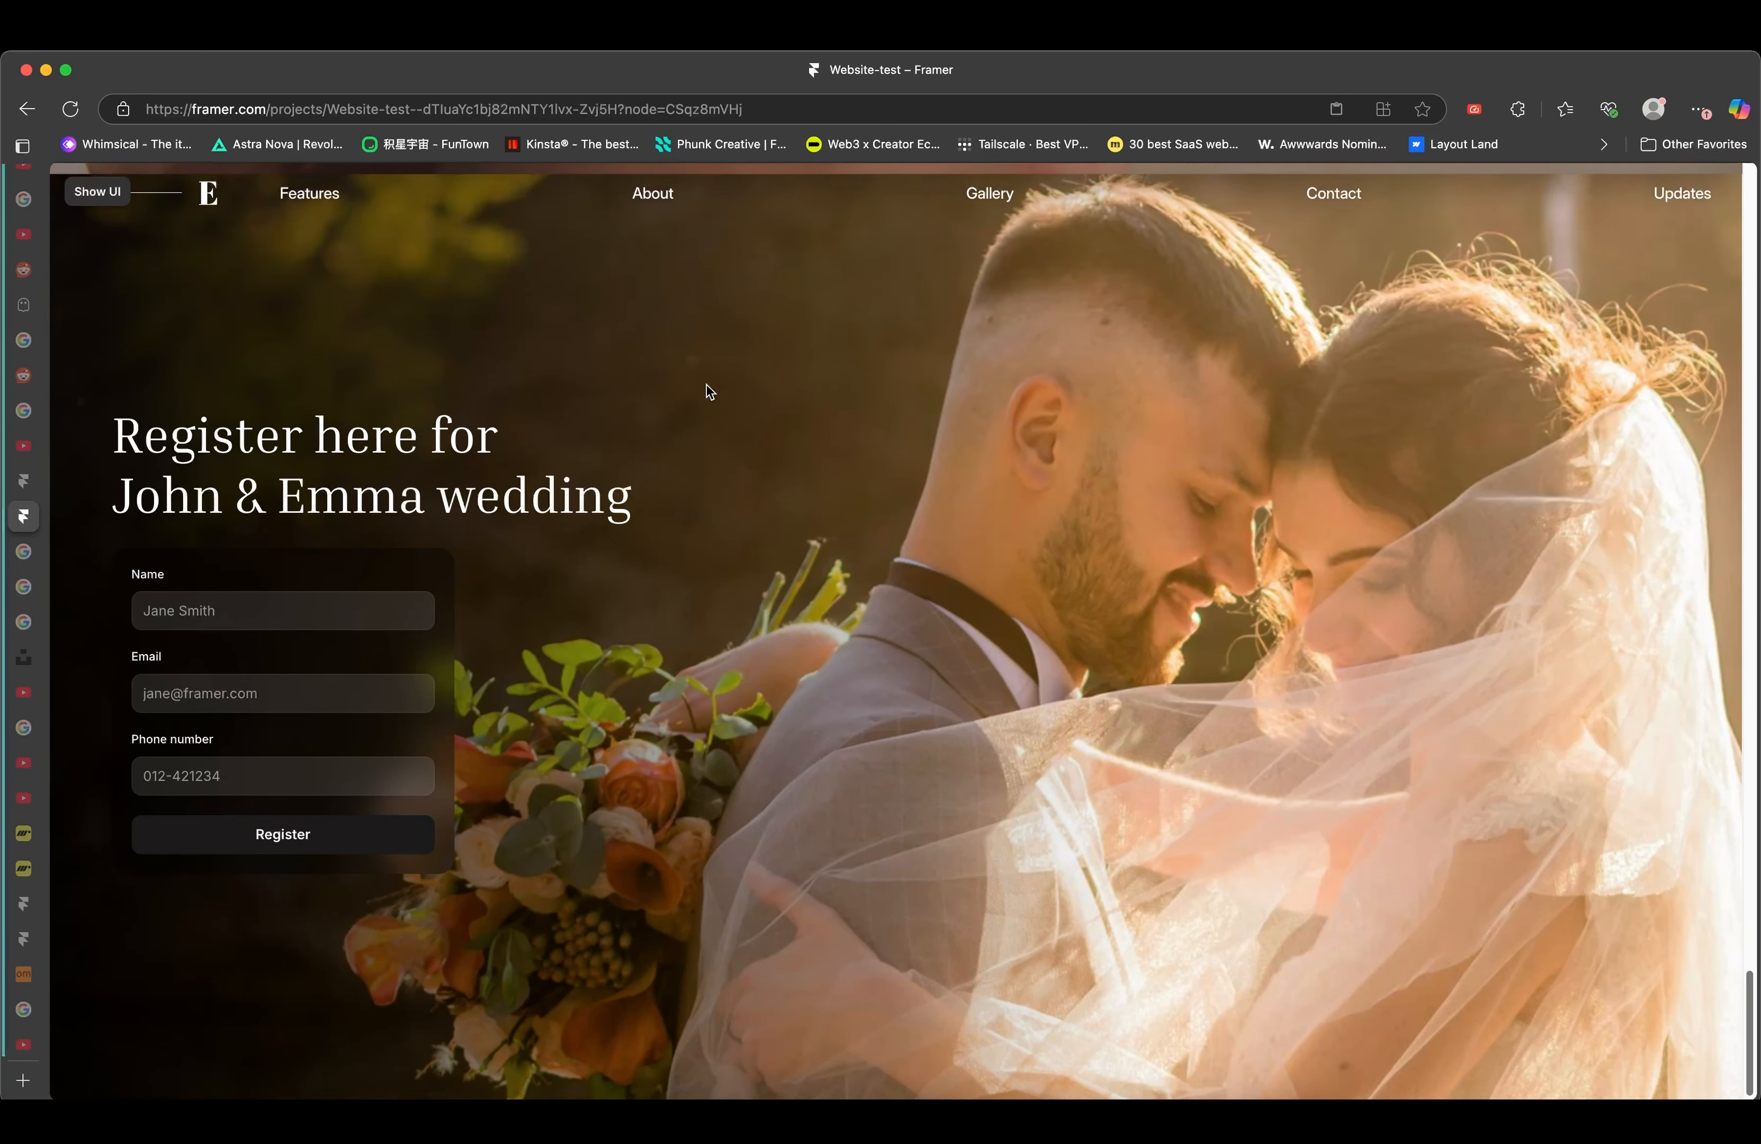
{"action": "scroll", "coordinate": [706, 386], "scroll_direction": "up", "scroll_amount": 7}
{"action": "scroll", "coordinate": [708, 384], "scroll_direction": "down", "scroll_amount": 10}
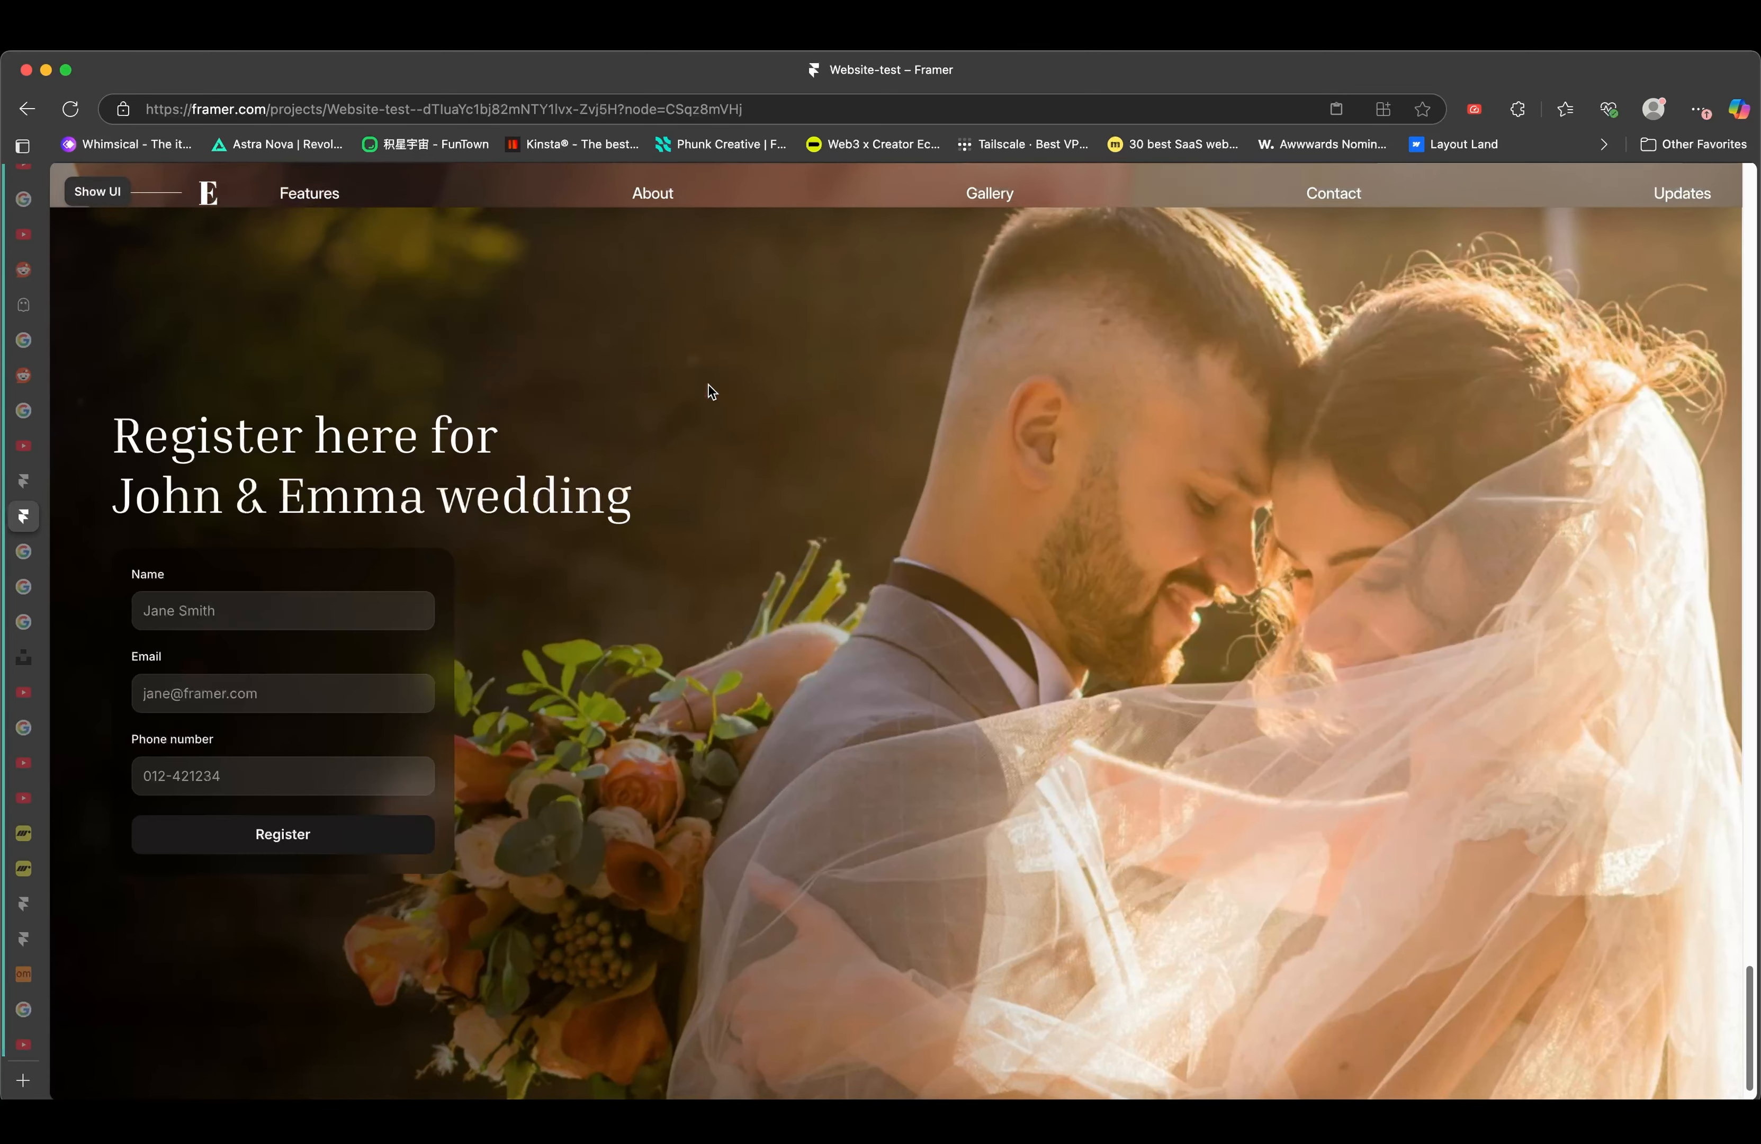
{"action": "scroll", "coordinate": [707, 383], "scroll_direction": "up", "scroll_amount": 5}
{"action": "scroll", "coordinate": [707, 384], "scroll_direction": "down", "scroll_amount": 6}
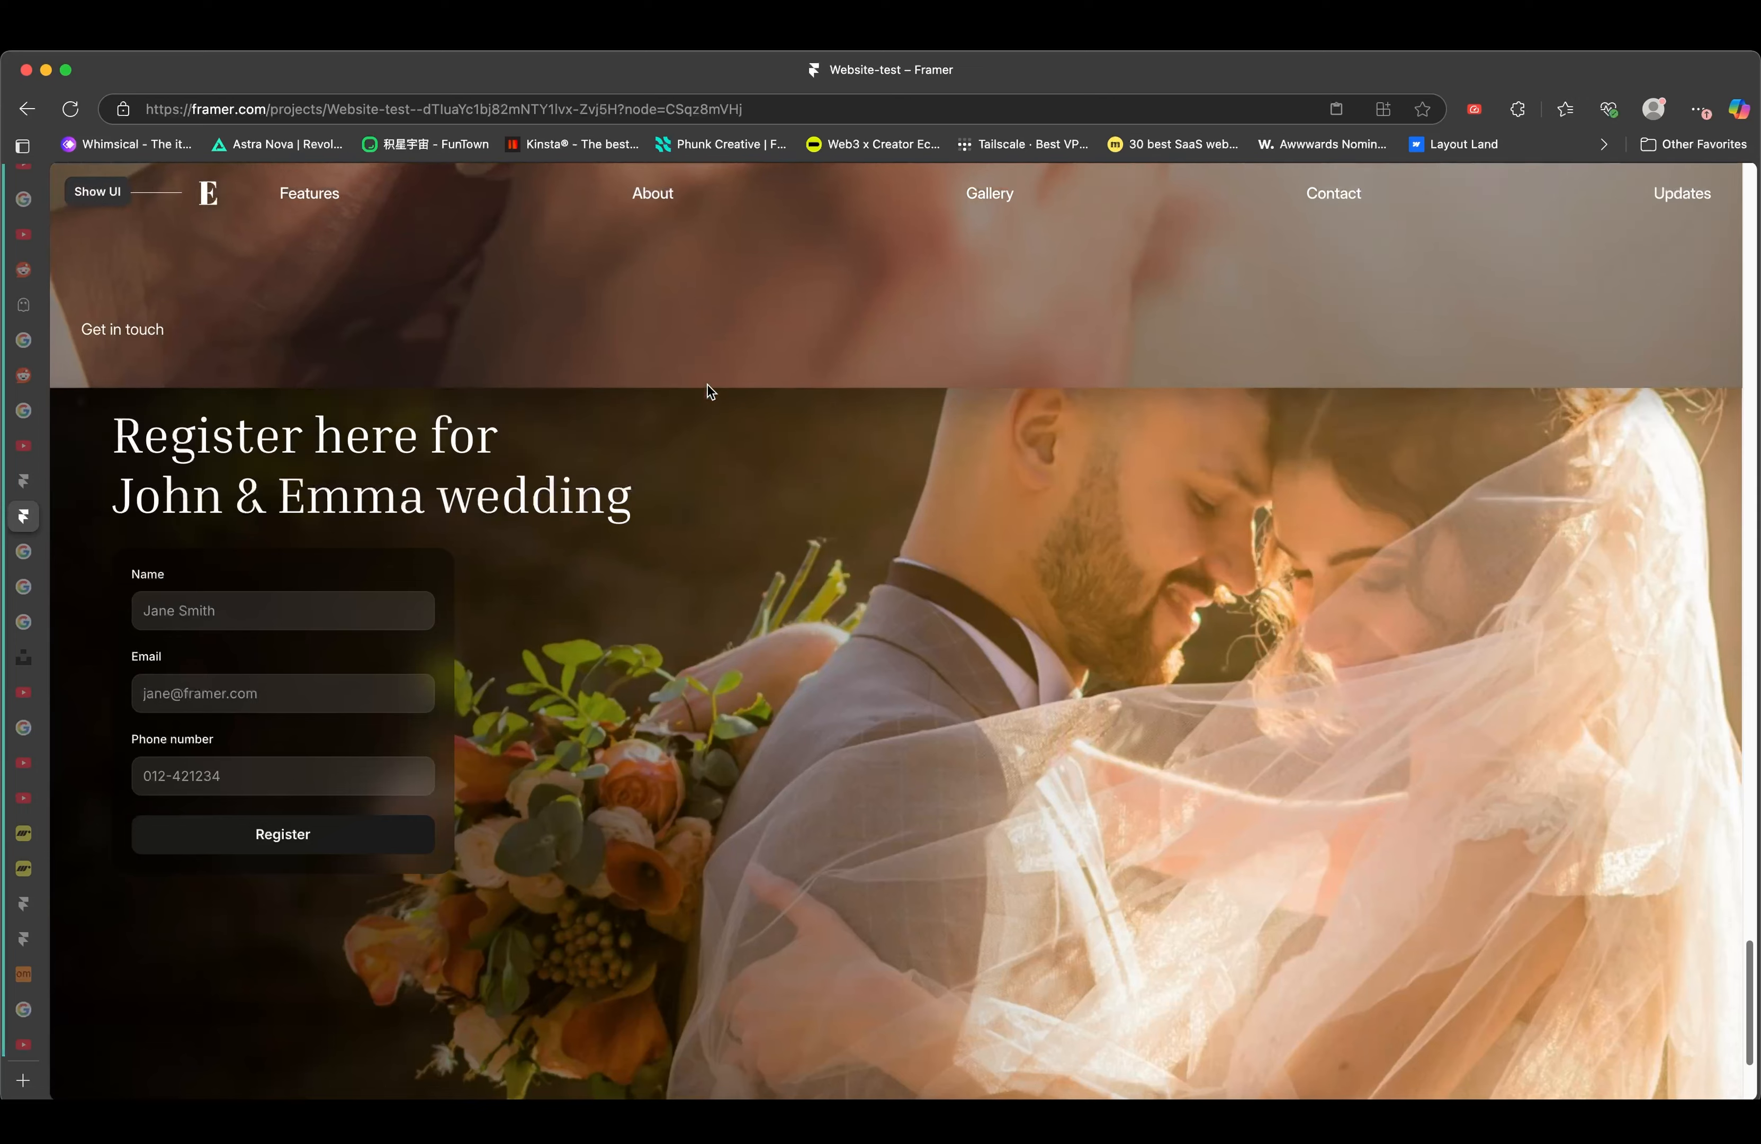
{"action": "left_click", "coordinate": [97, 190]}
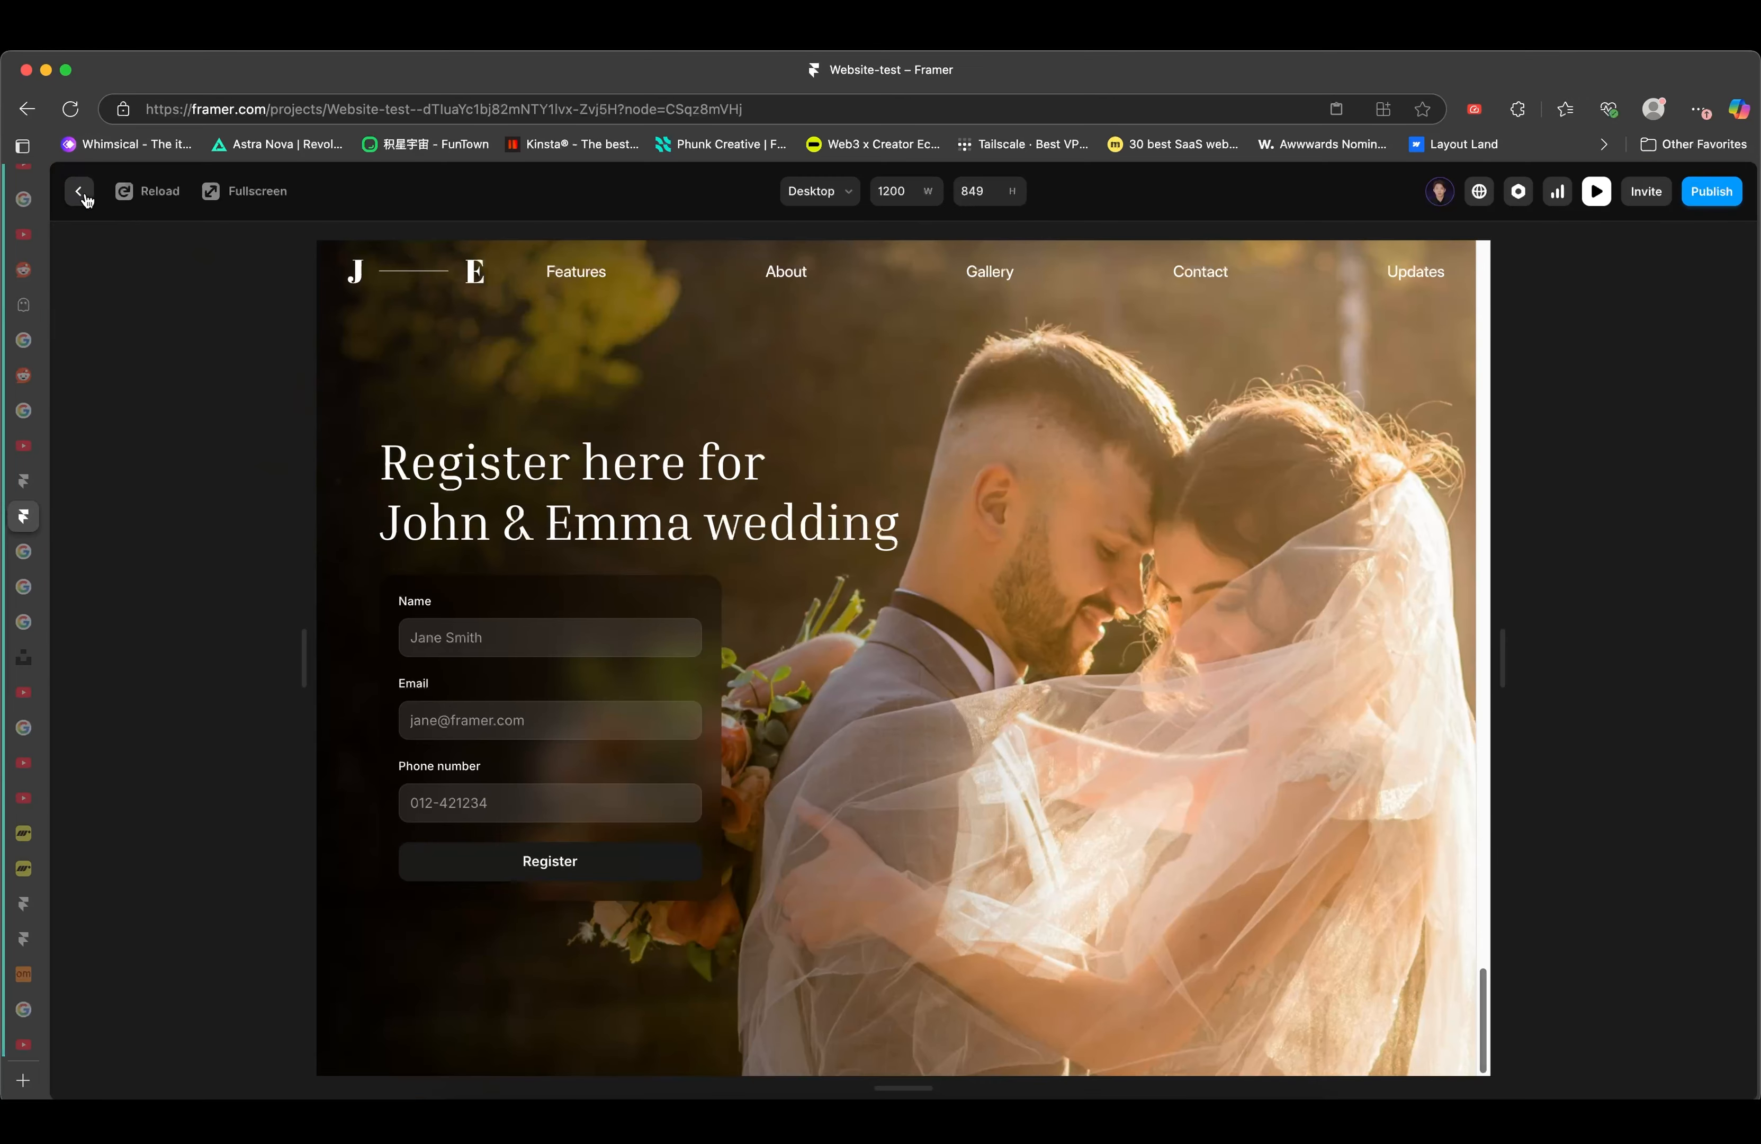
{"action": "left_click", "coordinate": [79, 188]}
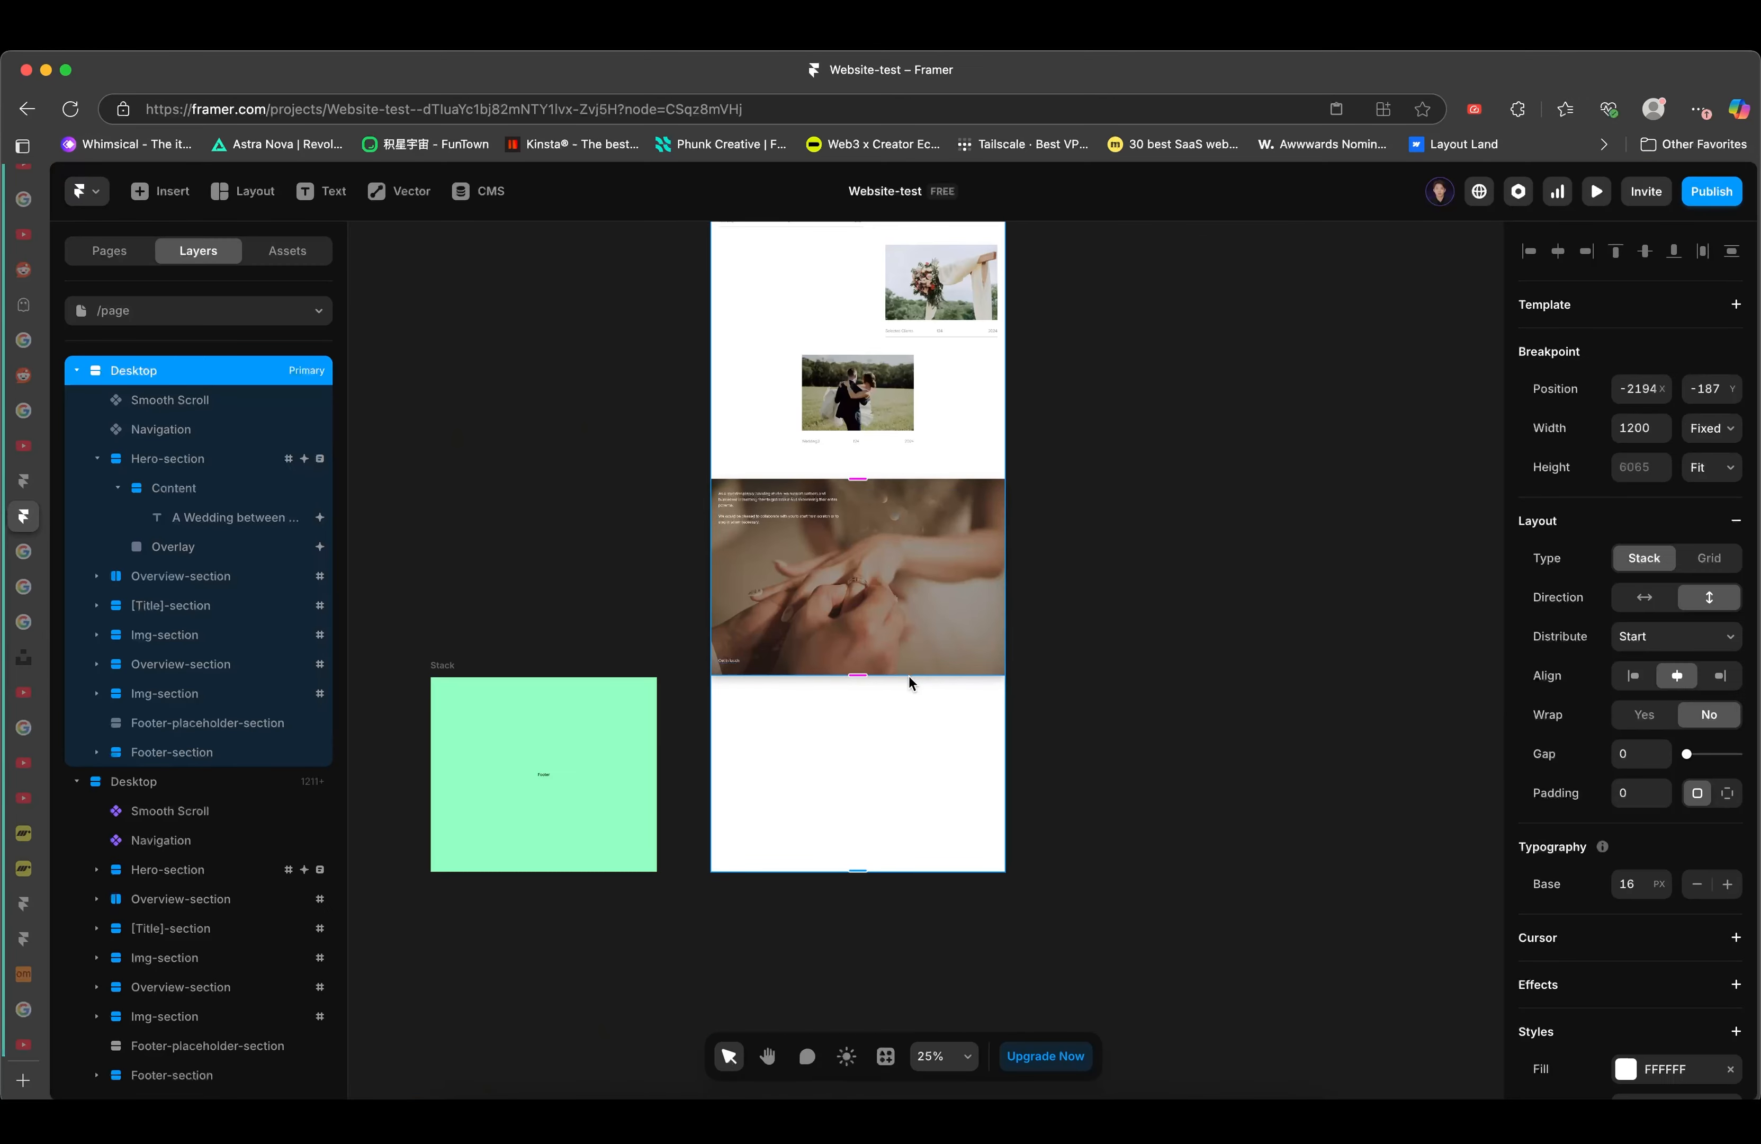
- Open the shadow color's opacity on the primary Desktop's last Img-section for editing, and go back to the shadow settings
{"action": "left_click", "coordinate": [909, 677]}
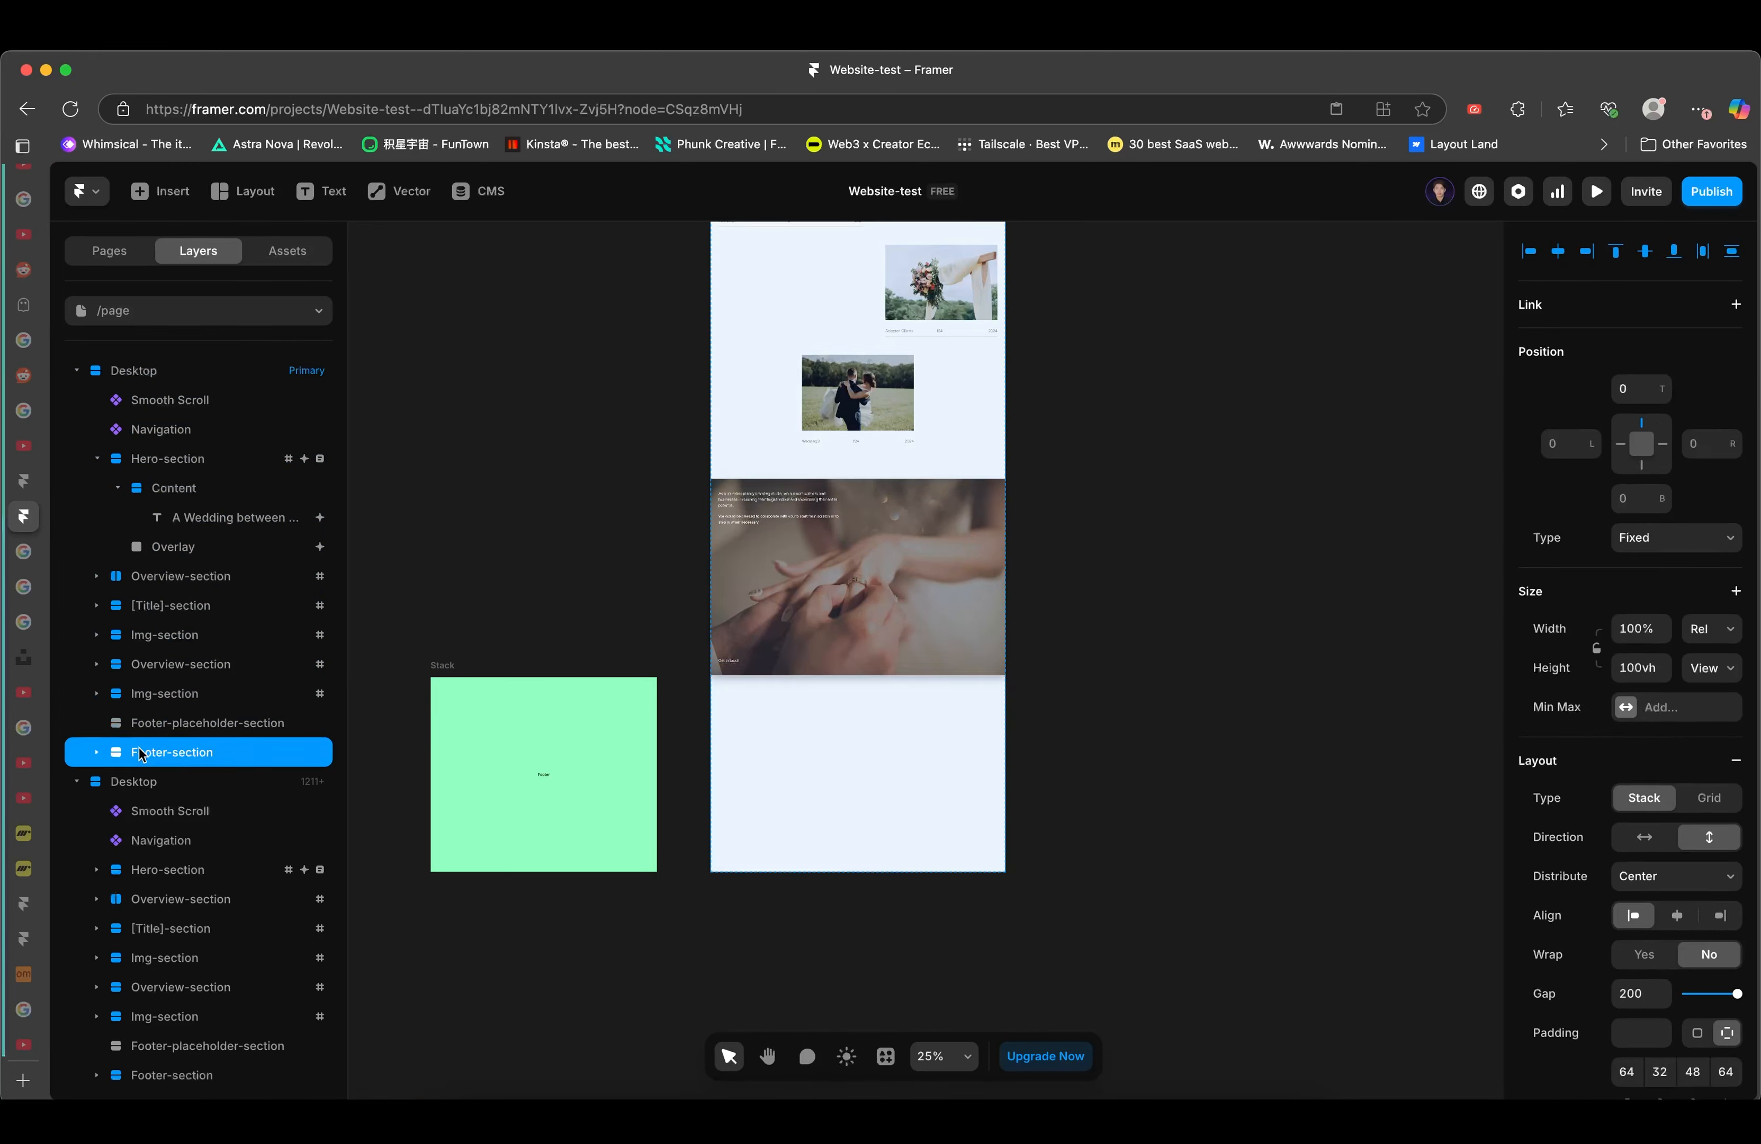
{"action": "left_click", "coordinate": [189, 697]}
{"action": "scroll", "coordinate": [1605, 892], "scroll_direction": "down", "scroll_amount": 1}
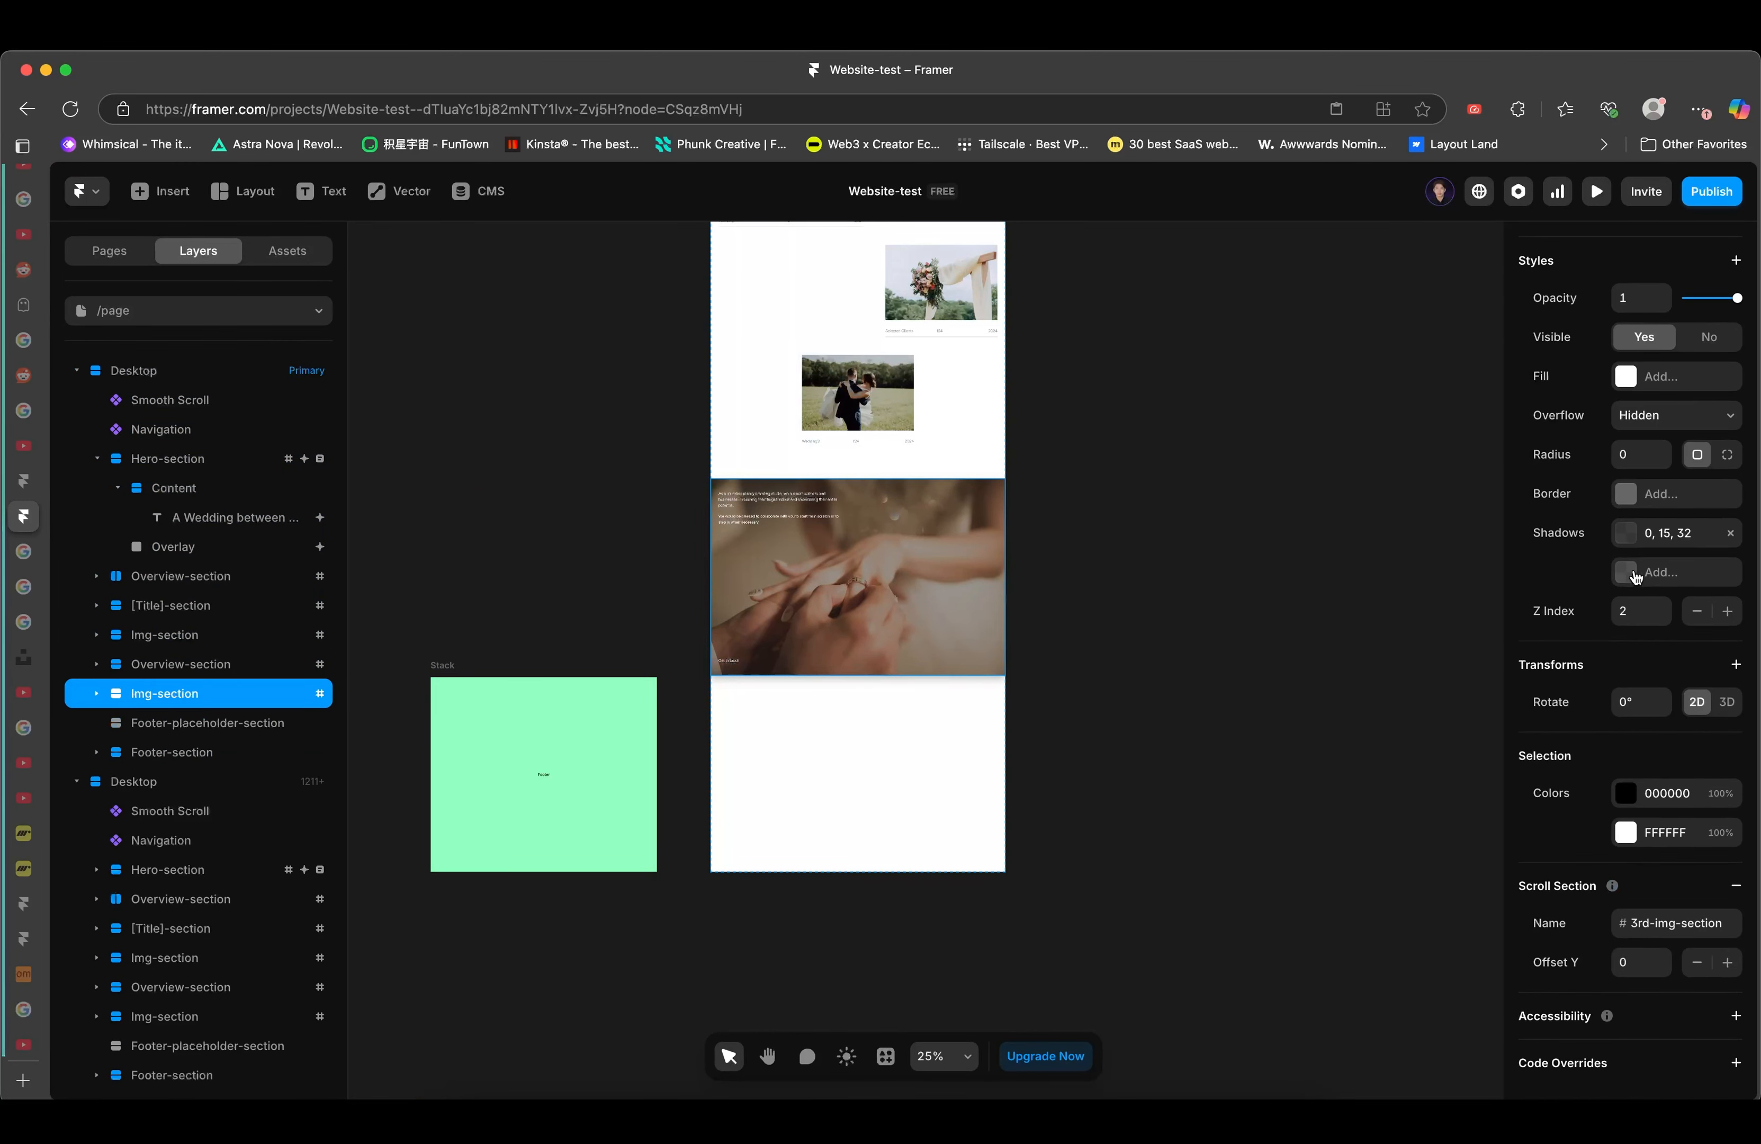
{"action": "left_click", "coordinate": [1646, 543]}
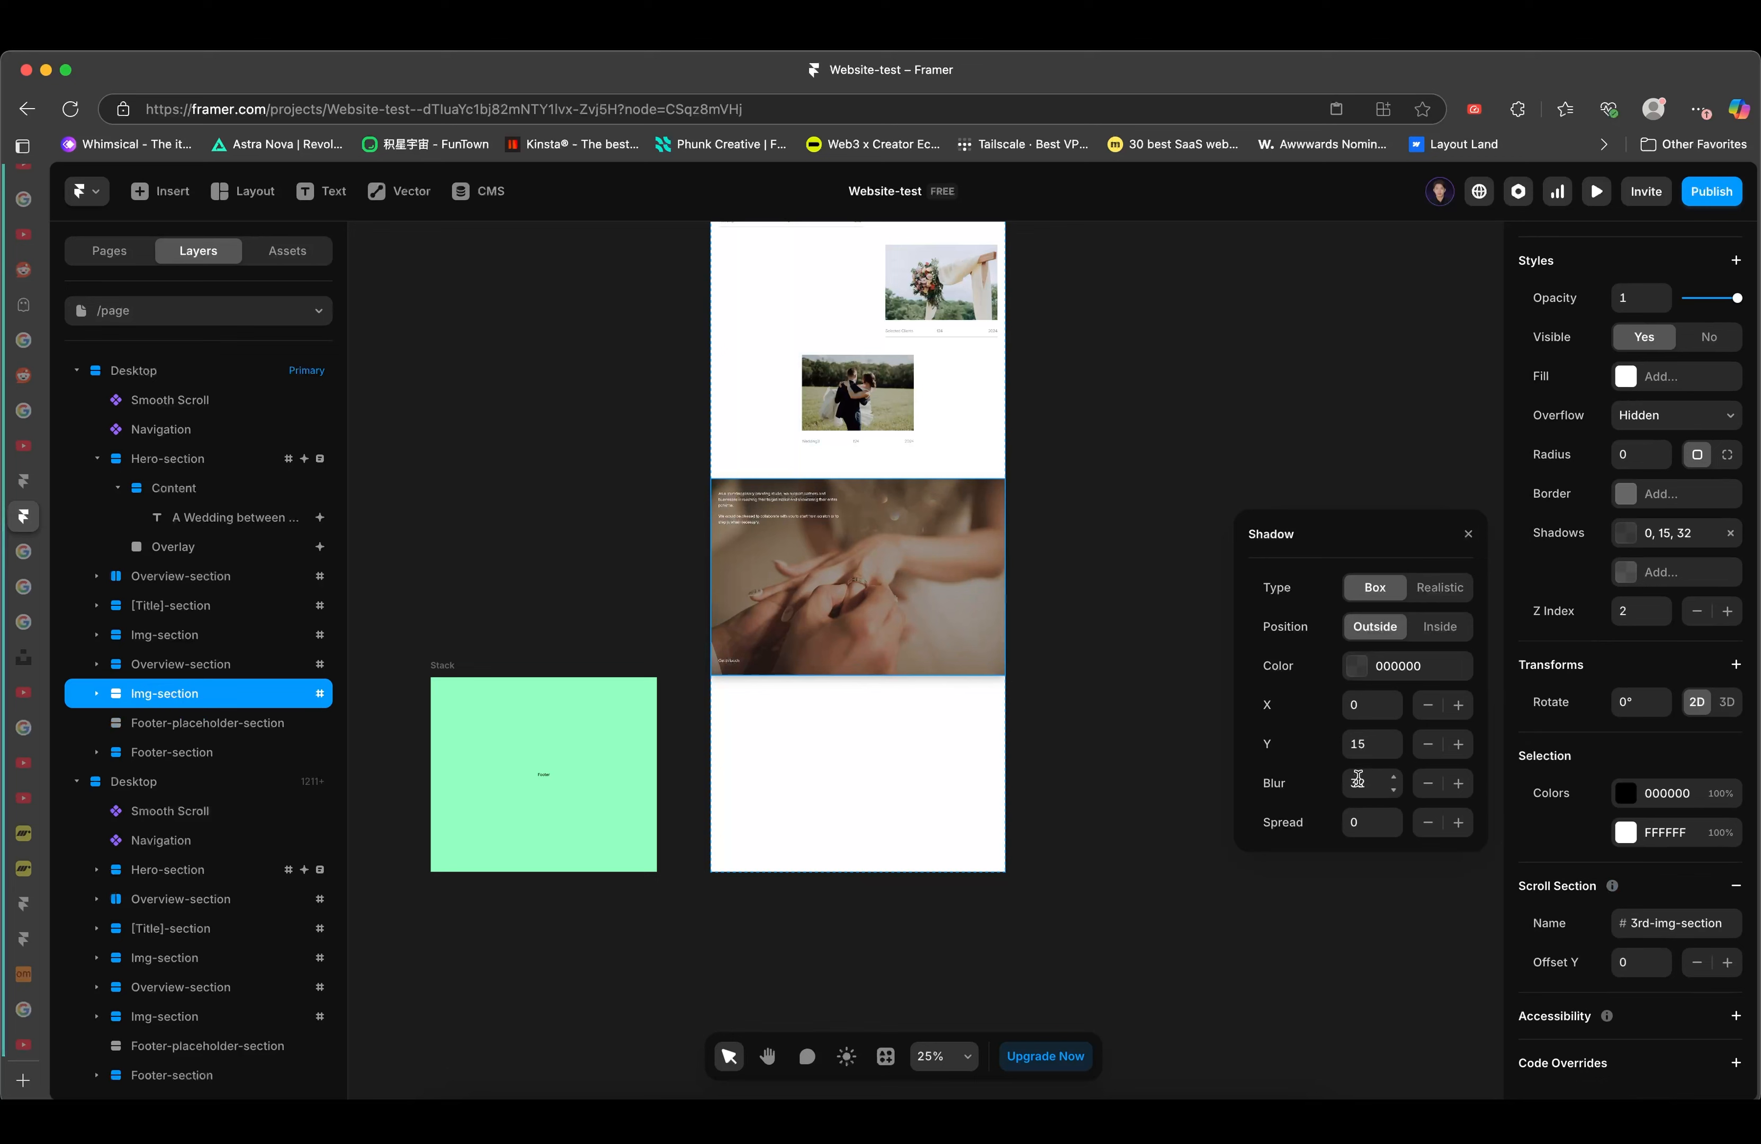
{"action": "left_click", "coordinate": [1372, 665]}
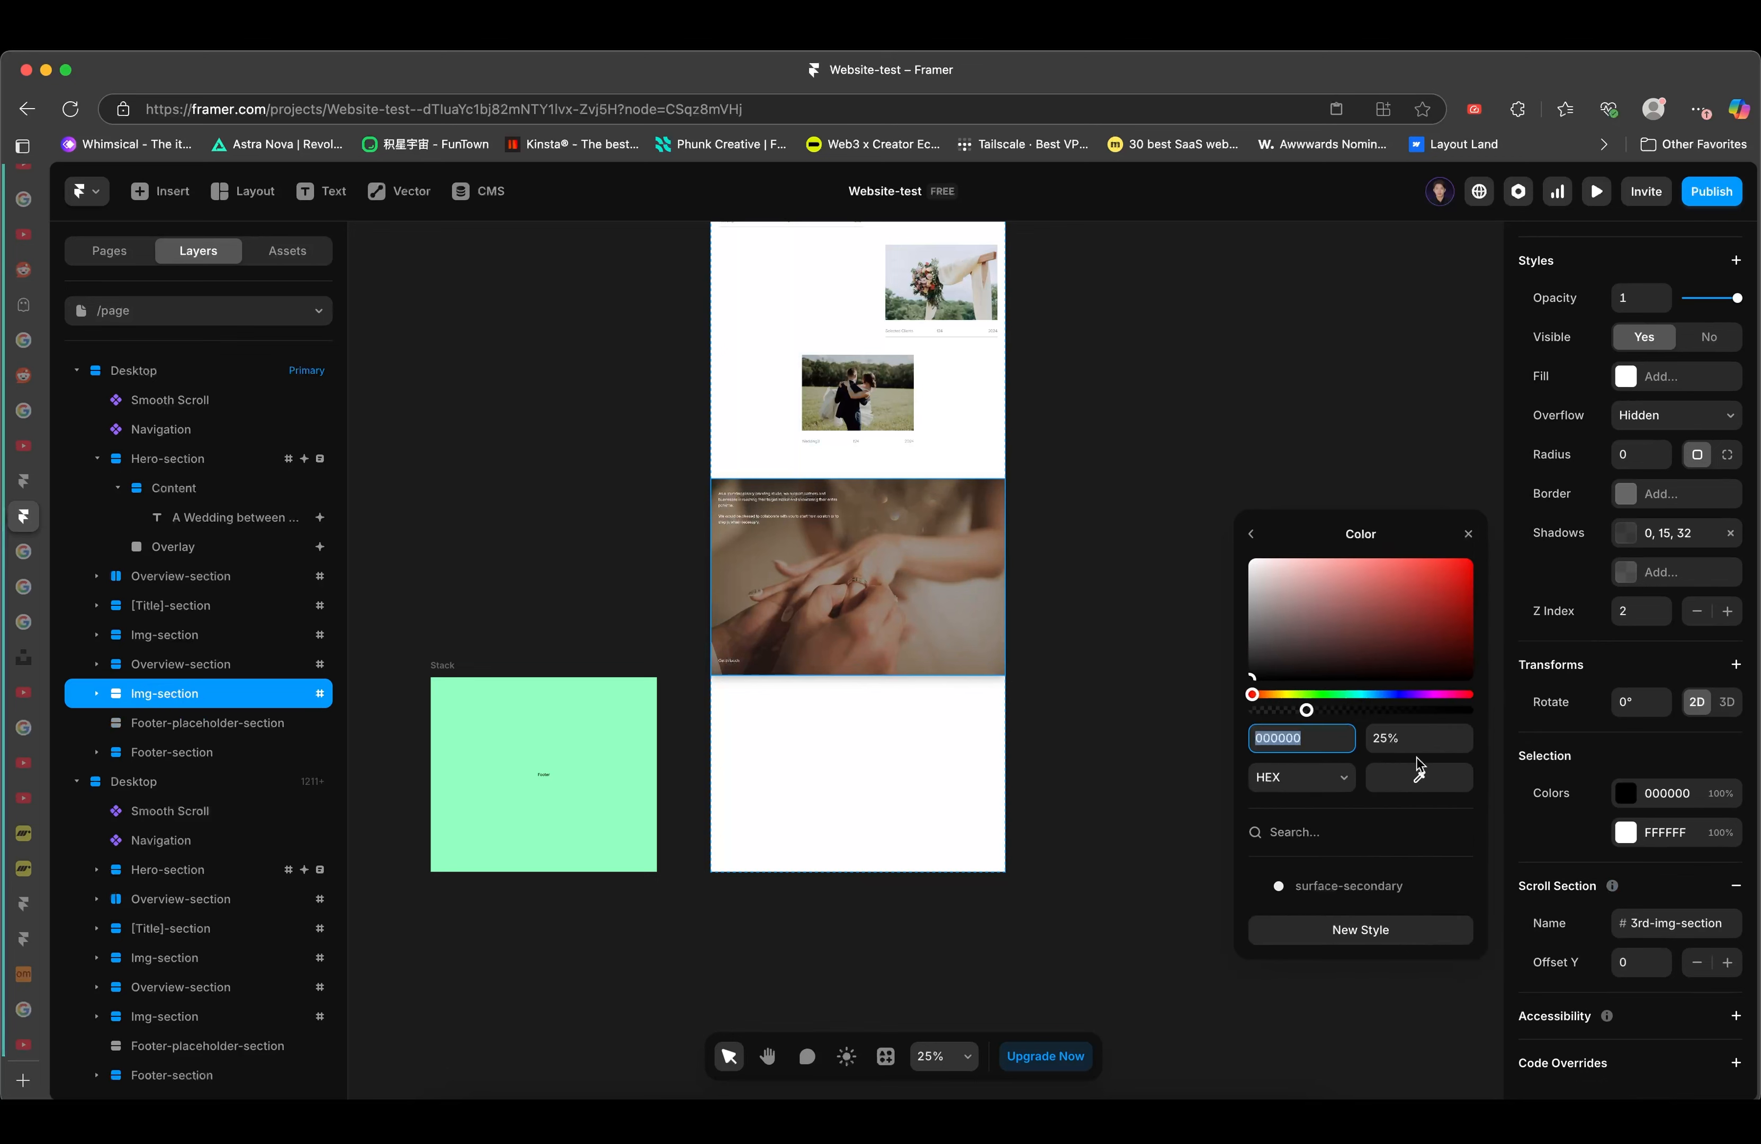
{"action": "left_click", "coordinate": [1408, 746]}
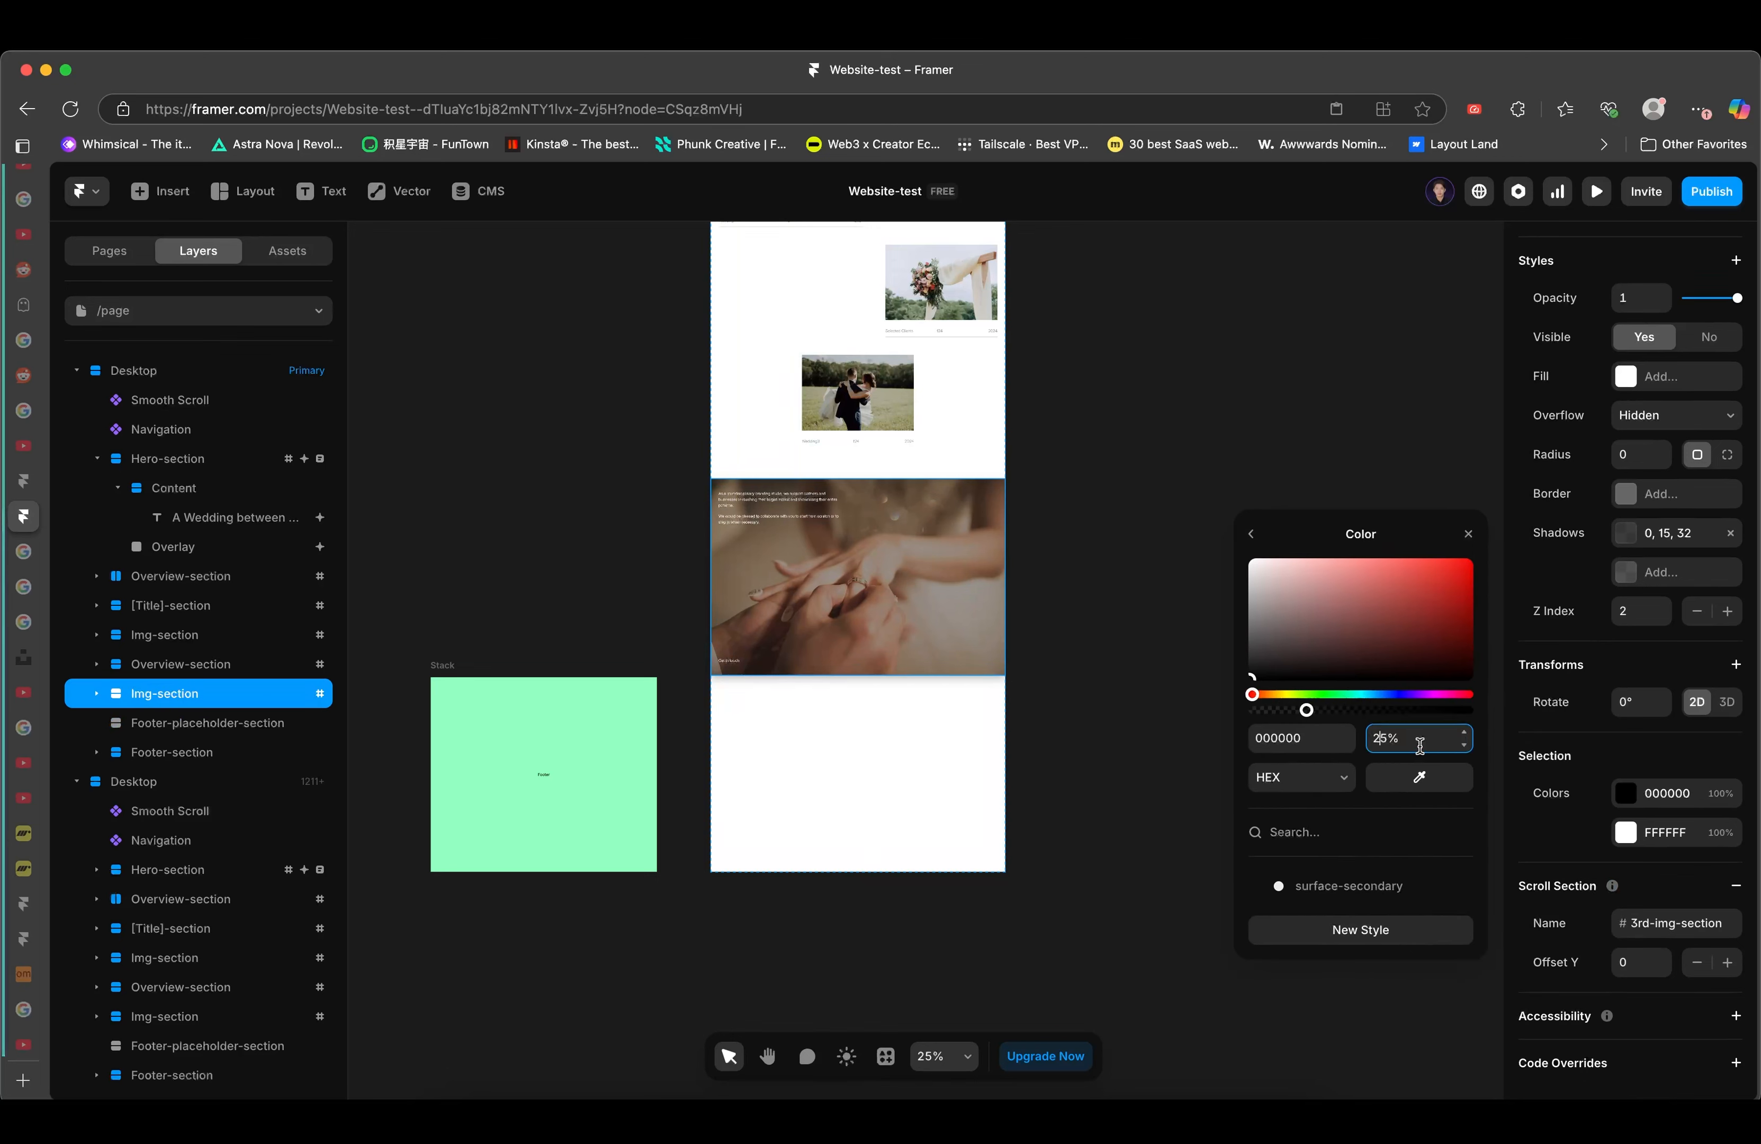
{"action": "key", "text": "Right"}
{"action": "left_click", "coordinate": [1252, 534]}
- Preview the primary Desktop page in fullscreen, and examine the Img-section shadow's edge while the footer is repeatedly revealed and covered
{"action": "scroll", "coordinate": [1002, 591], "scroll_direction": "up", "scroll_amount": 10}
{"action": "scroll", "coordinate": [1004, 592], "scroll_direction": "up", "scroll_amount": 5}
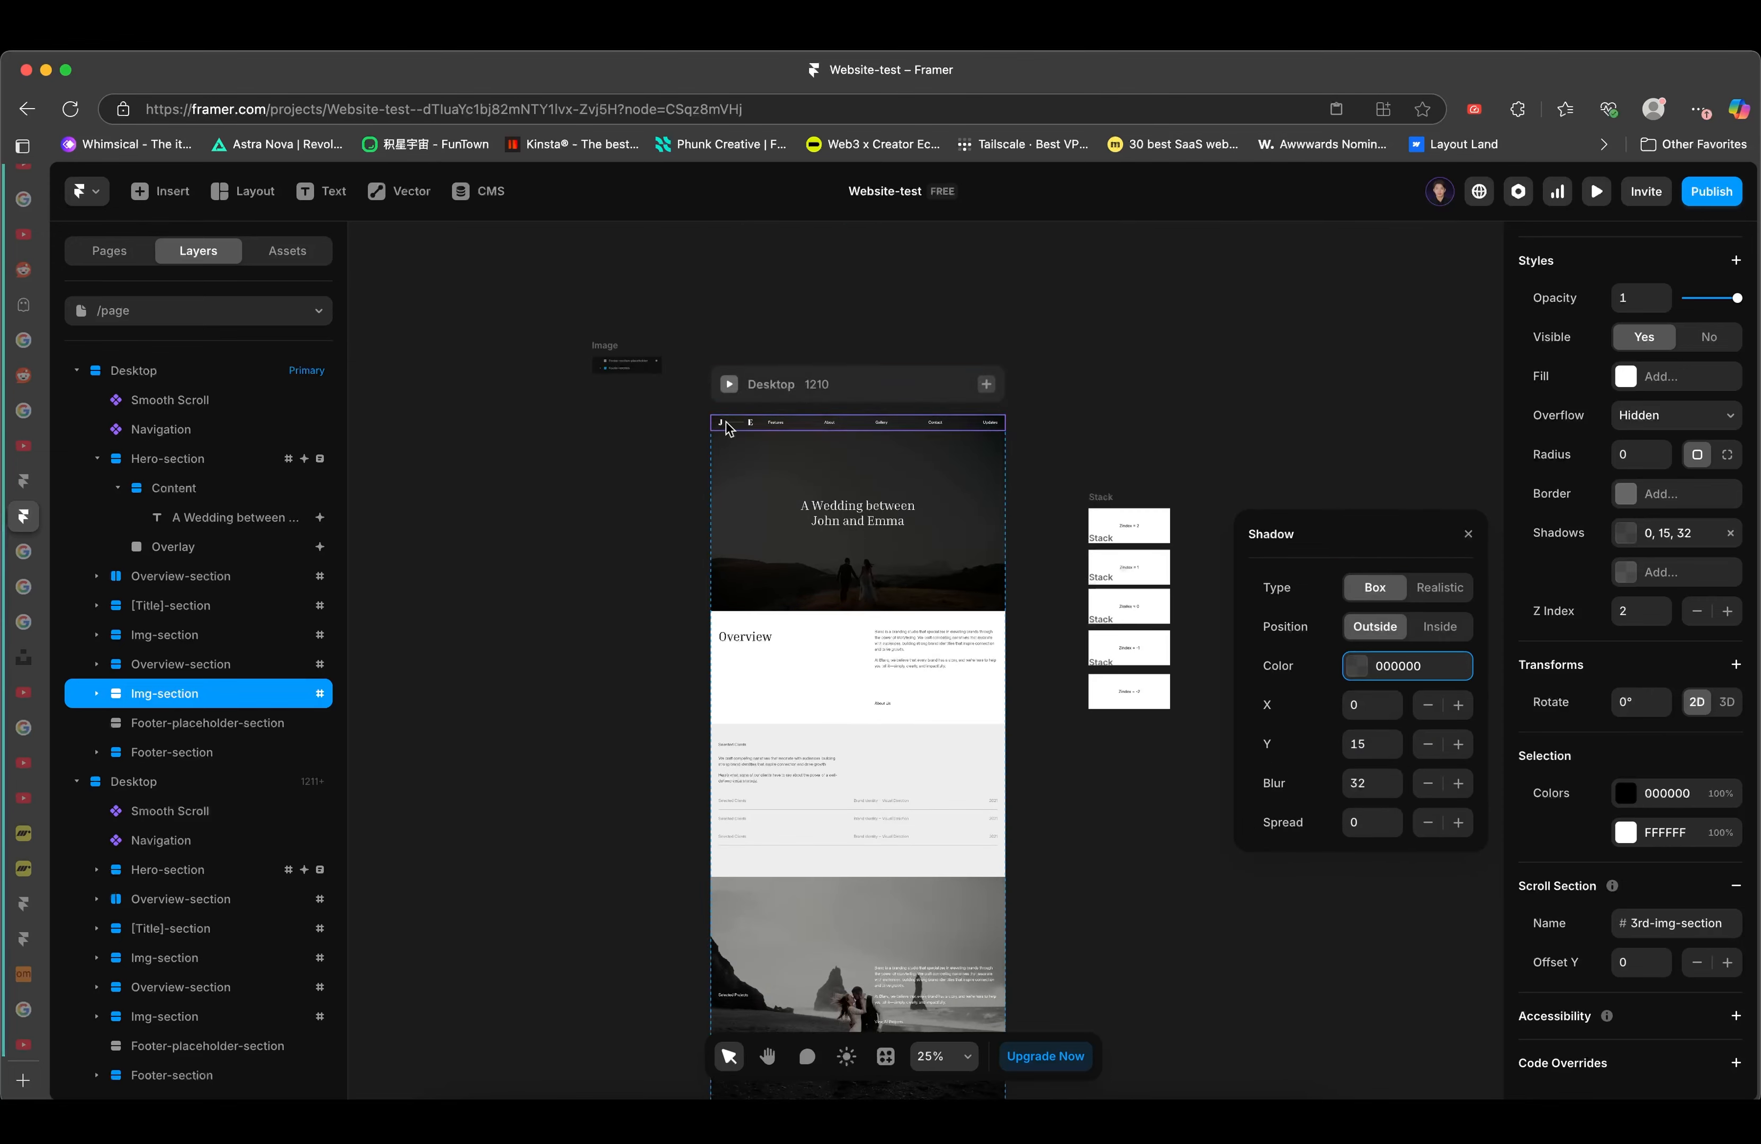
{"action": "left_click", "coordinate": [728, 387]}
{"action": "scroll", "coordinate": [862, 571], "scroll_direction": "down", "scroll_amount": 10}
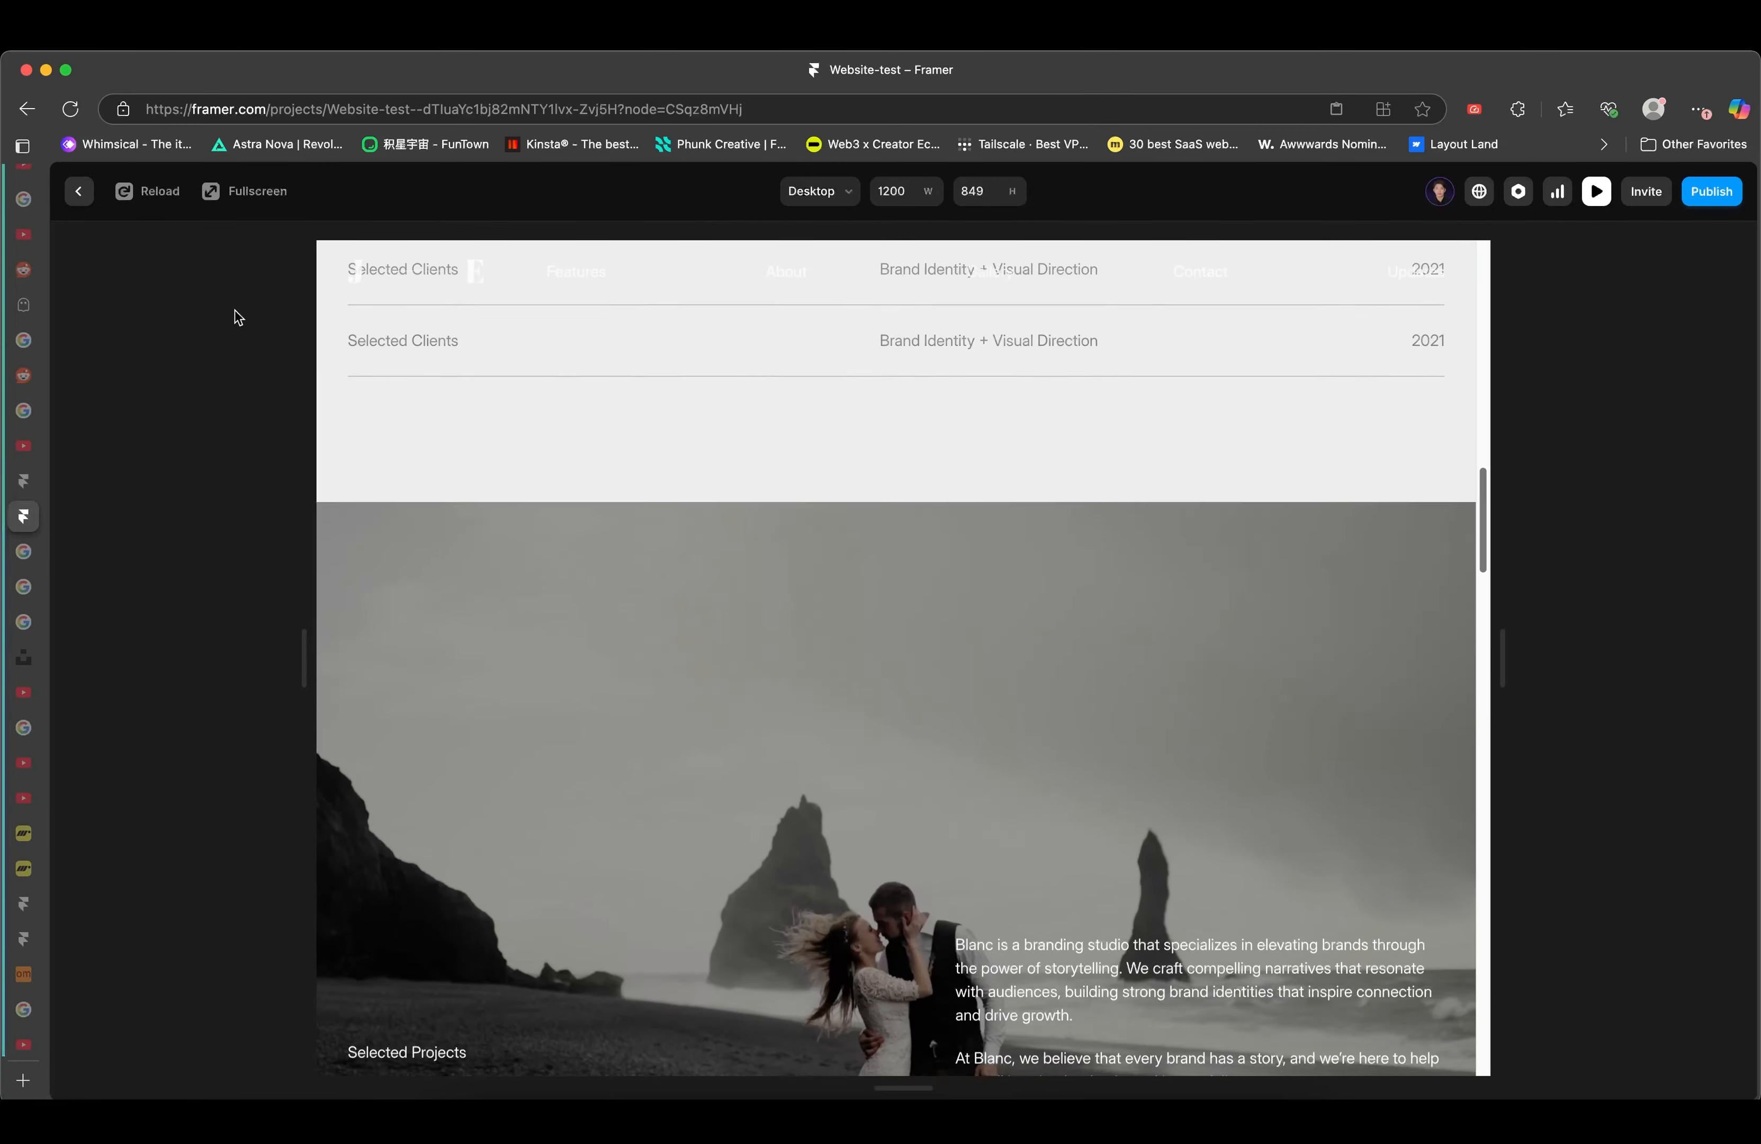
{"action": "left_click", "coordinate": [244, 191]}
{"action": "scroll", "coordinate": [1155, 611], "scroll_direction": "down", "scroll_amount": 10}
{"action": "scroll", "coordinate": [1155, 611], "scroll_direction": "down", "scroll_amount": 15}
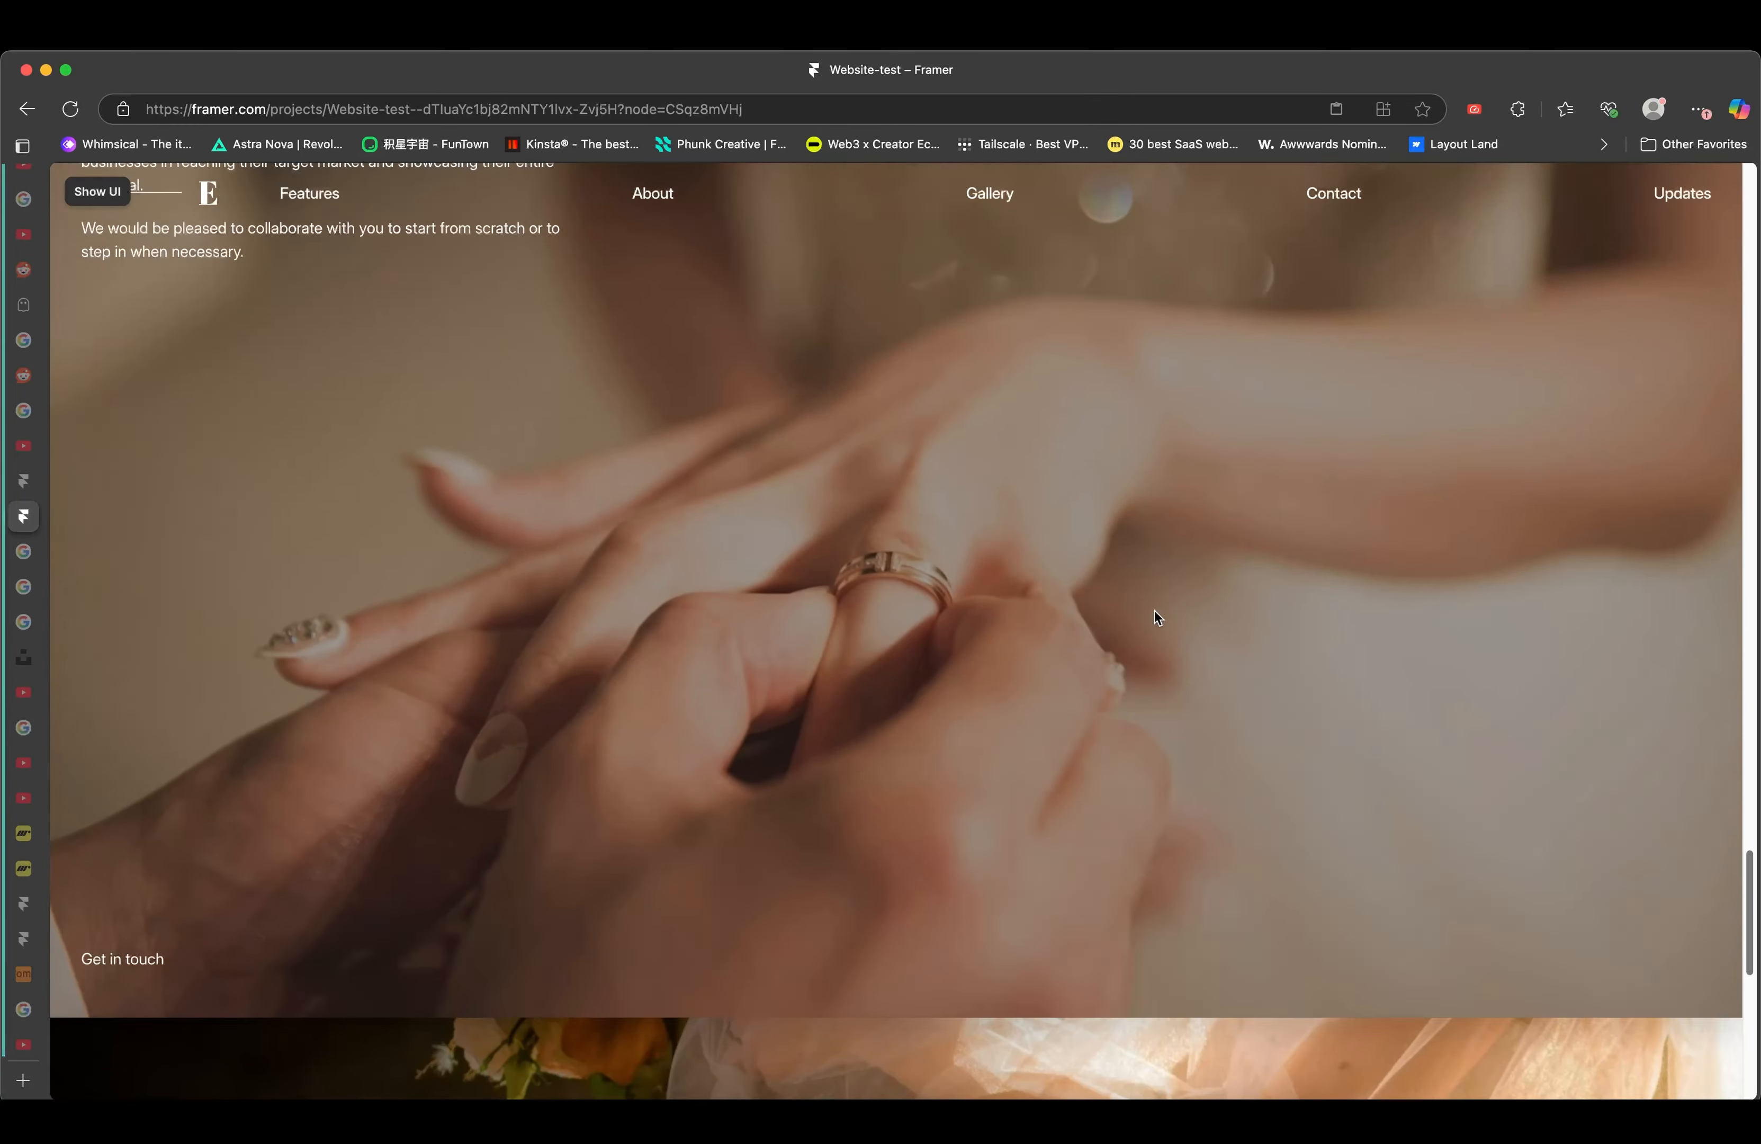
{"action": "scroll", "coordinate": [1154, 610], "scroll_direction": "up", "scroll_amount": 5}
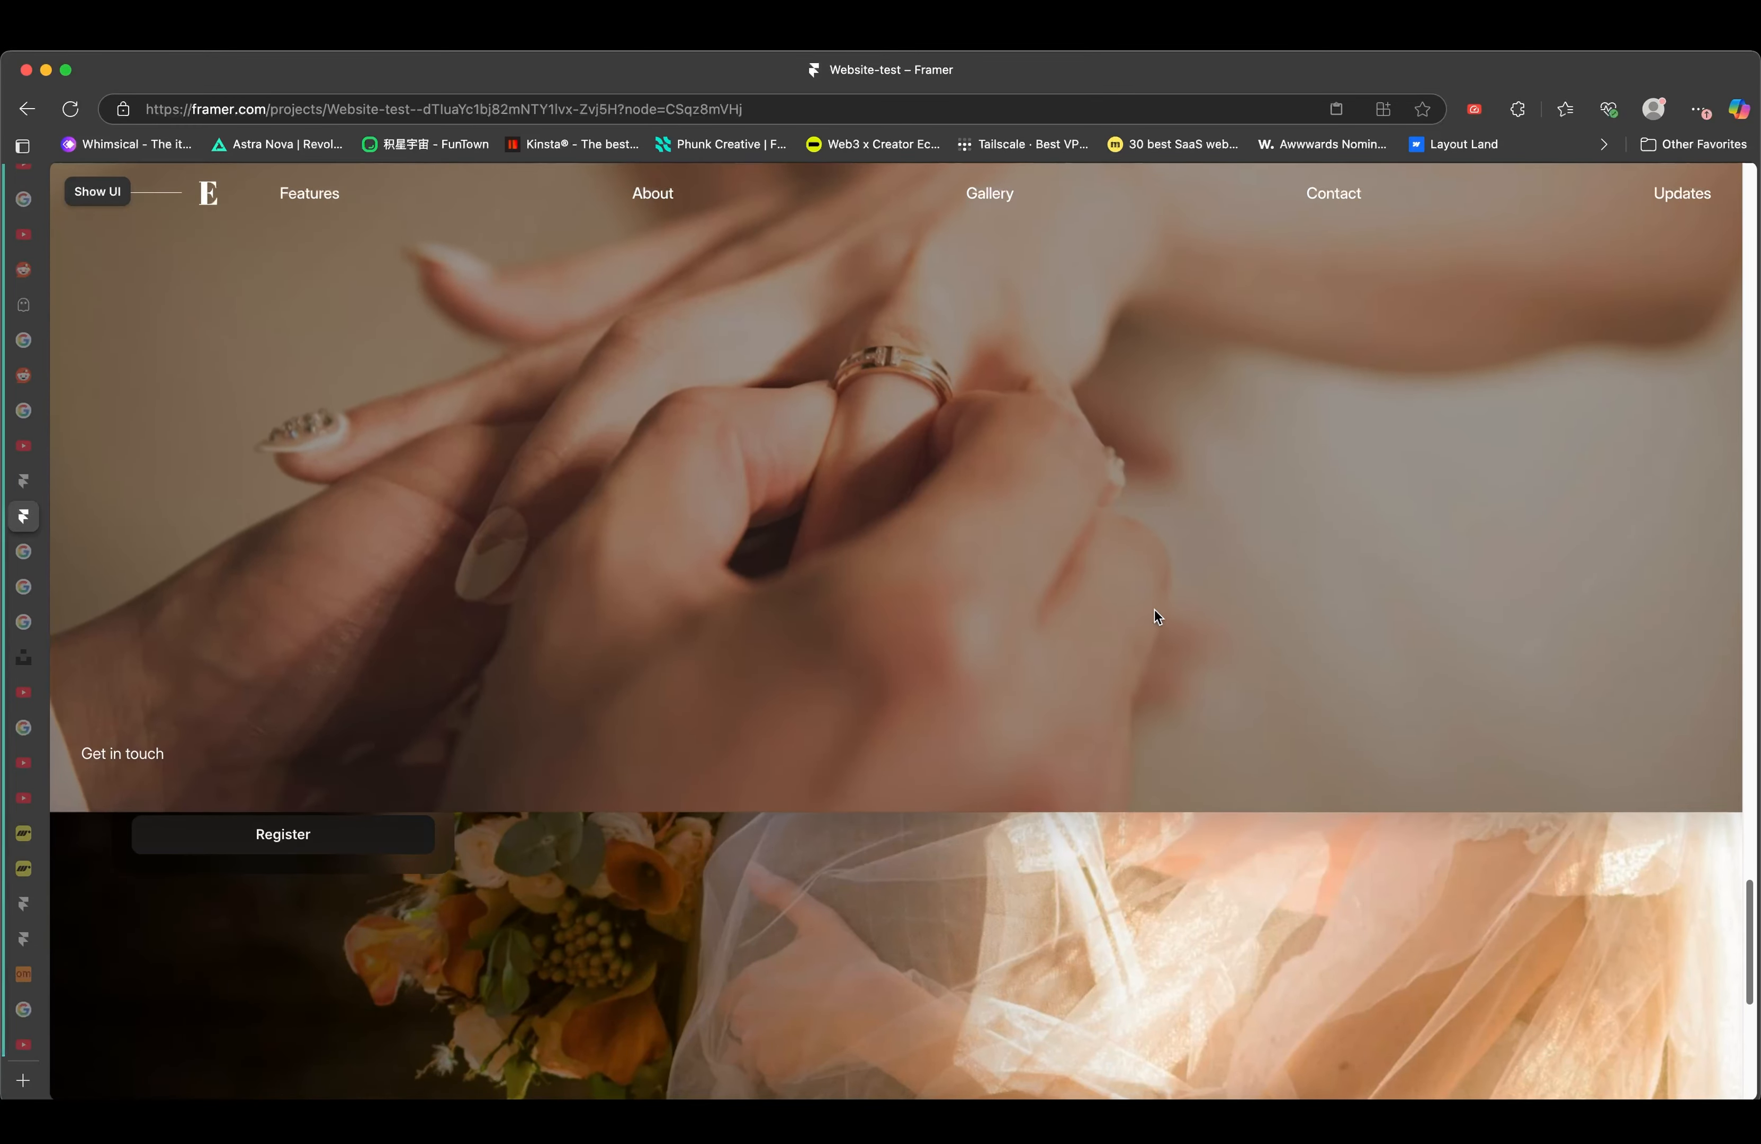
{"action": "scroll", "coordinate": [1154, 610], "scroll_direction": "down", "scroll_amount": 5}
{"action": "scroll", "coordinate": [1153, 610], "scroll_direction": "up", "scroll_amount": 5}
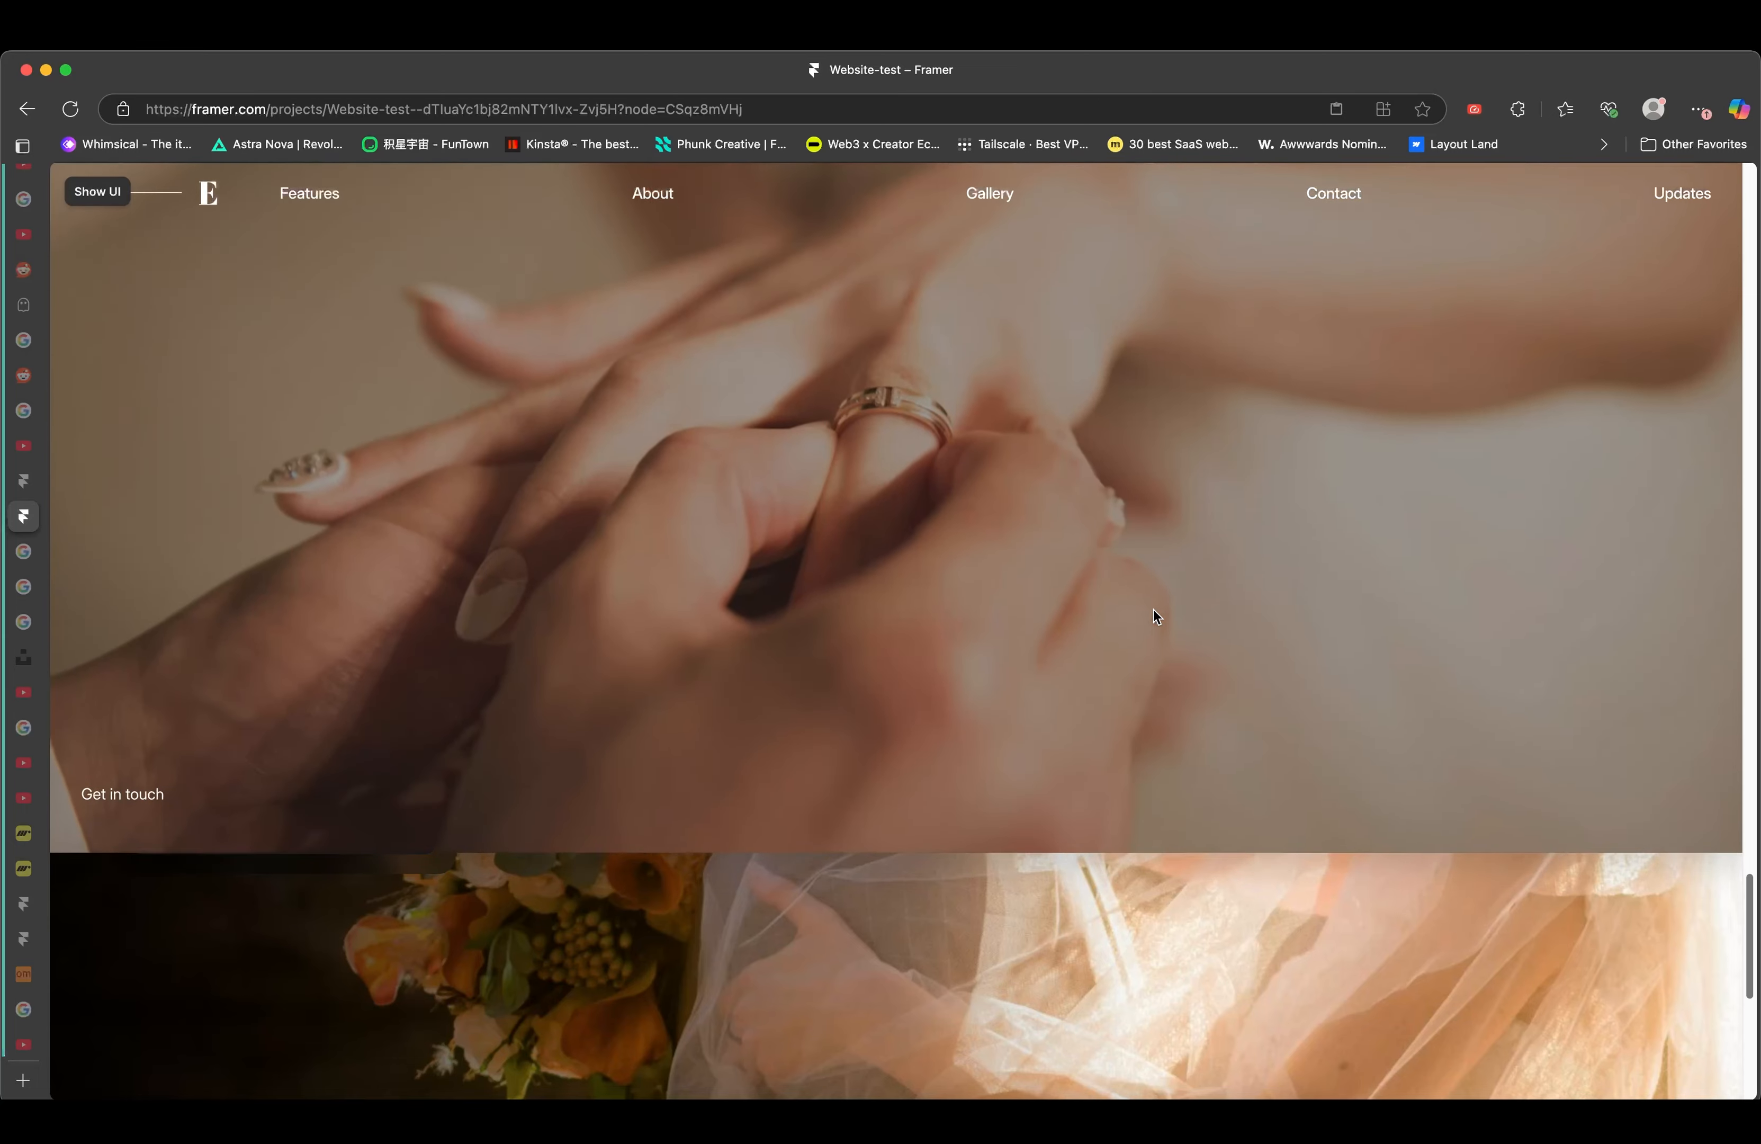
{"action": "scroll", "coordinate": [1153, 610], "scroll_direction": "down", "scroll_amount": 3}
{"action": "scroll", "coordinate": [1154, 610], "scroll_direction": "down", "scroll_amount": 3}
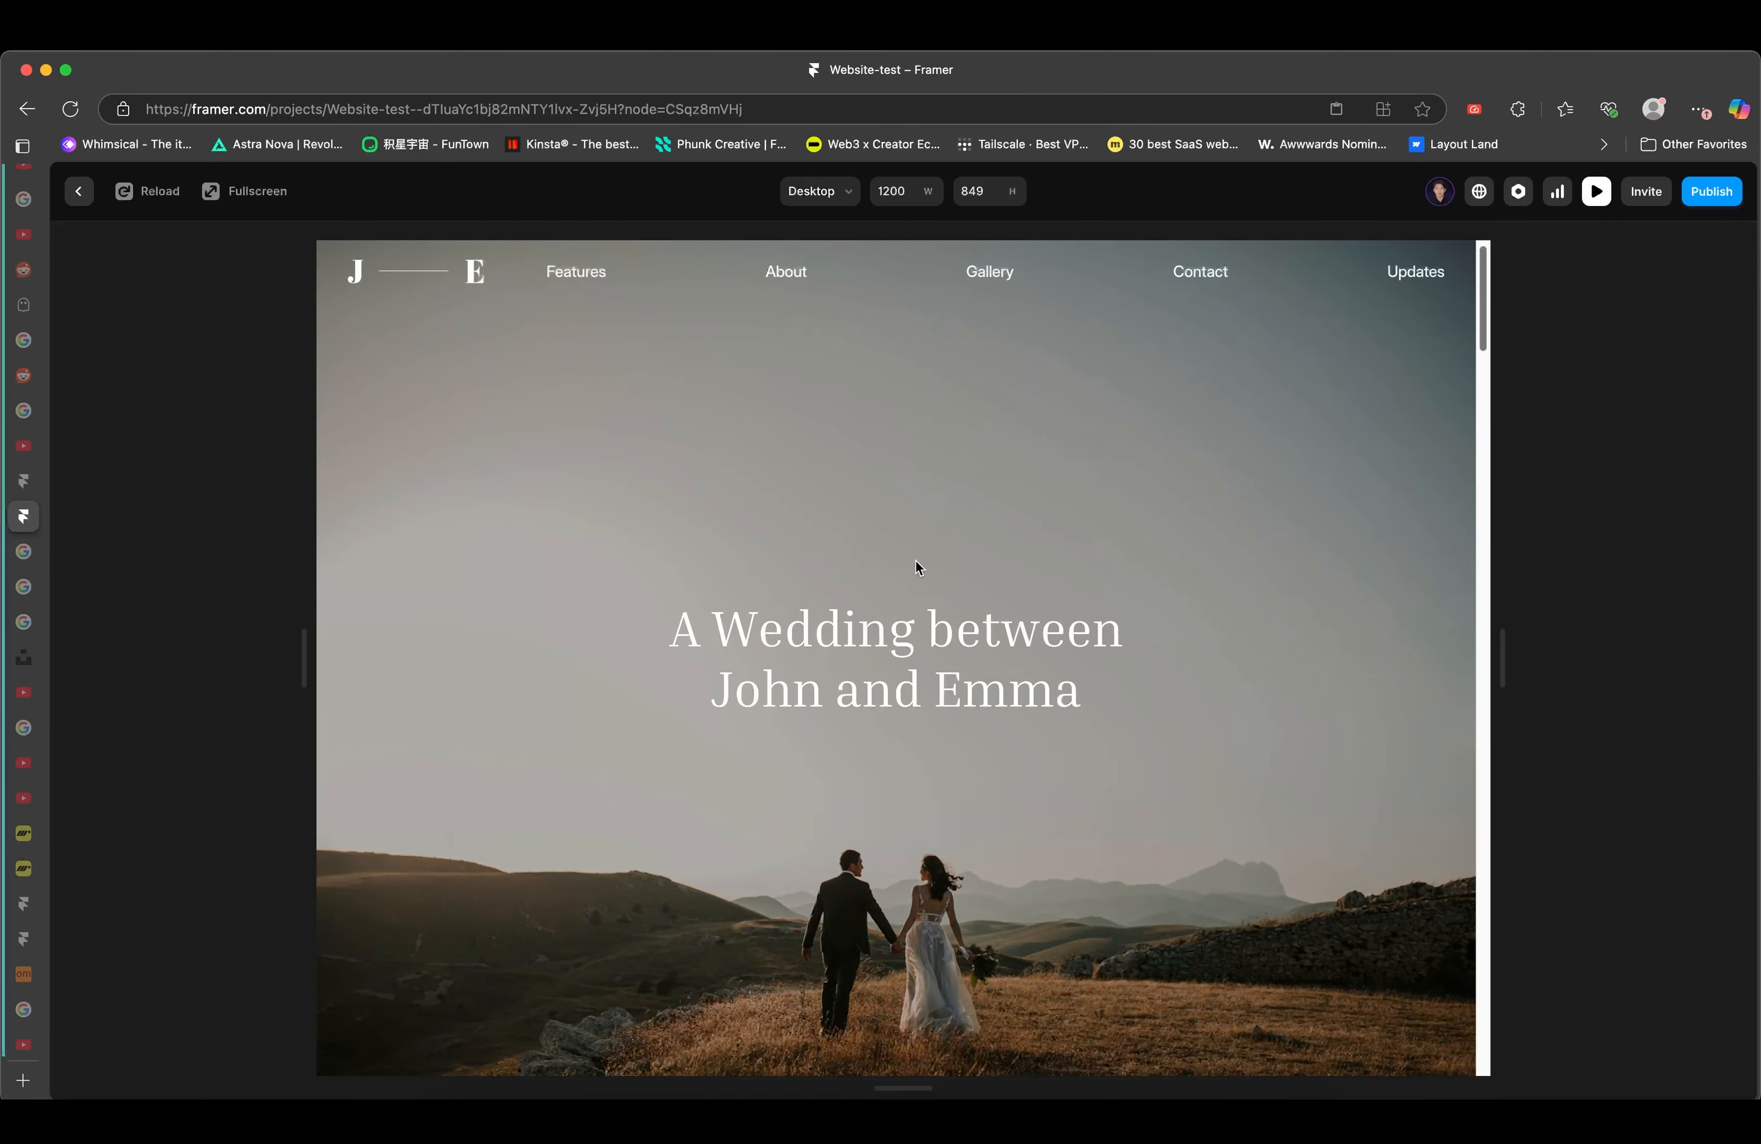
- Review the whole page from hero to footer reveal in the windowed preview, and return to the canvas
{"action": "scroll", "coordinate": [916, 570], "scroll_direction": "down", "scroll_amount": 5}
{"action": "scroll", "coordinate": [574, 327], "scroll_direction": "up", "scroll_amount": 5}
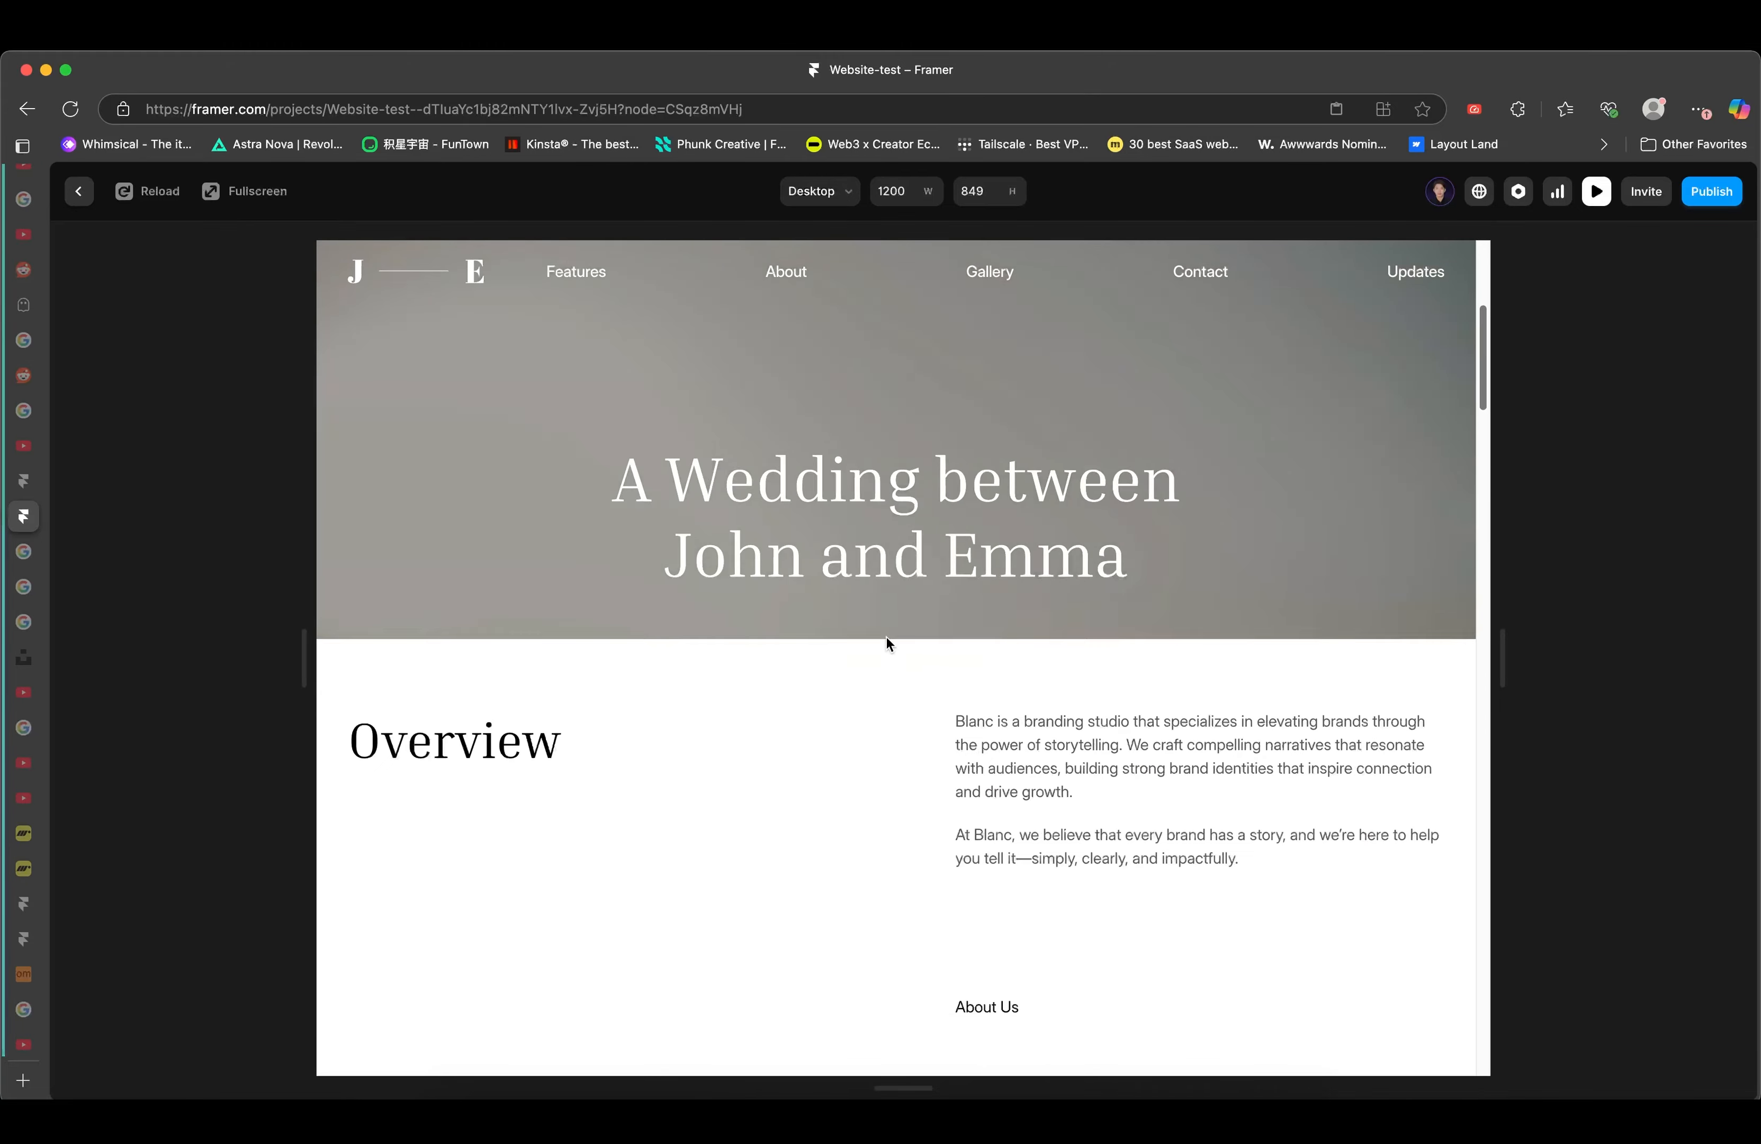
{"action": "scroll", "coordinate": [460, 610], "scroll_direction": "down", "scroll_amount": 8}
{"action": "scroll", "coordinate": [661, 625], "scroll_direction": "down", "scroll_amount": 10}
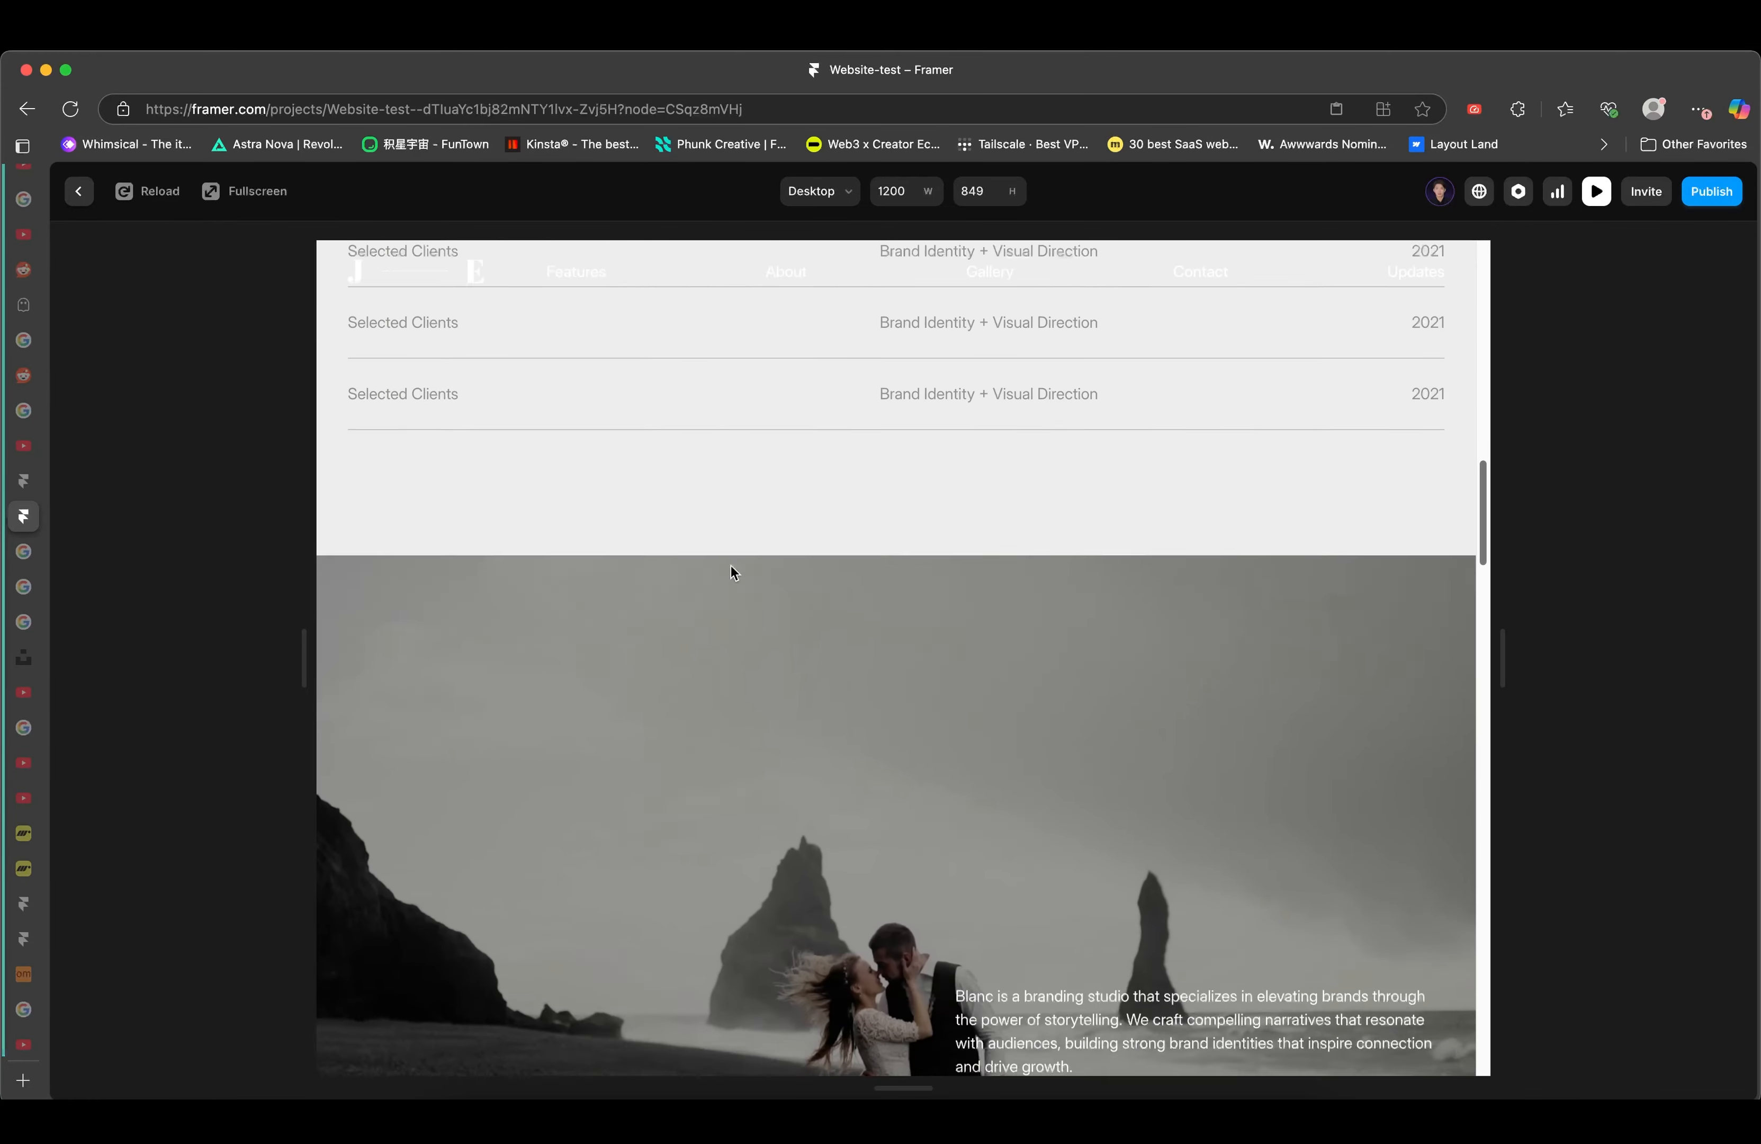
{"action": "scroll", "coordinate": [1029, 703], "scroll_direction": "down", "scroll_amount": 10}
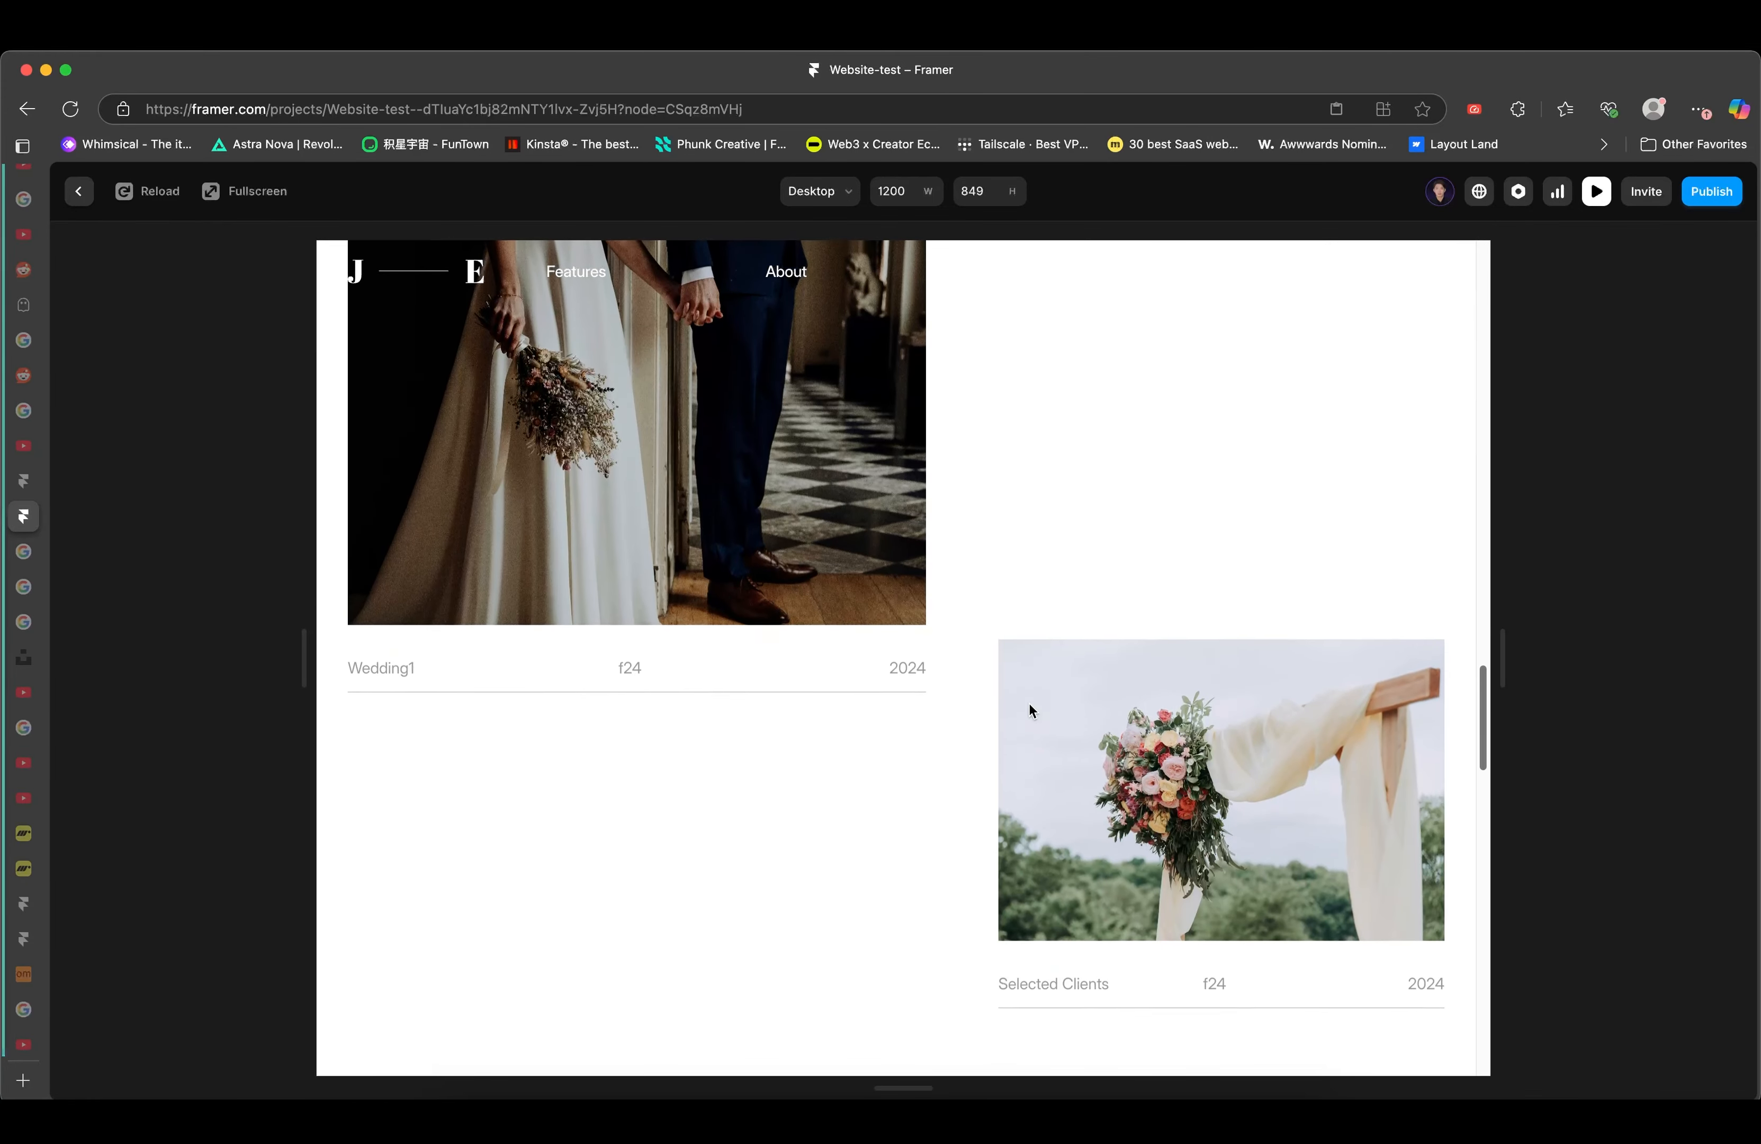
{"action": "scroll", "coordinate": [1173, 653], "scroll_direction": "down", "scroll_amount": 1}
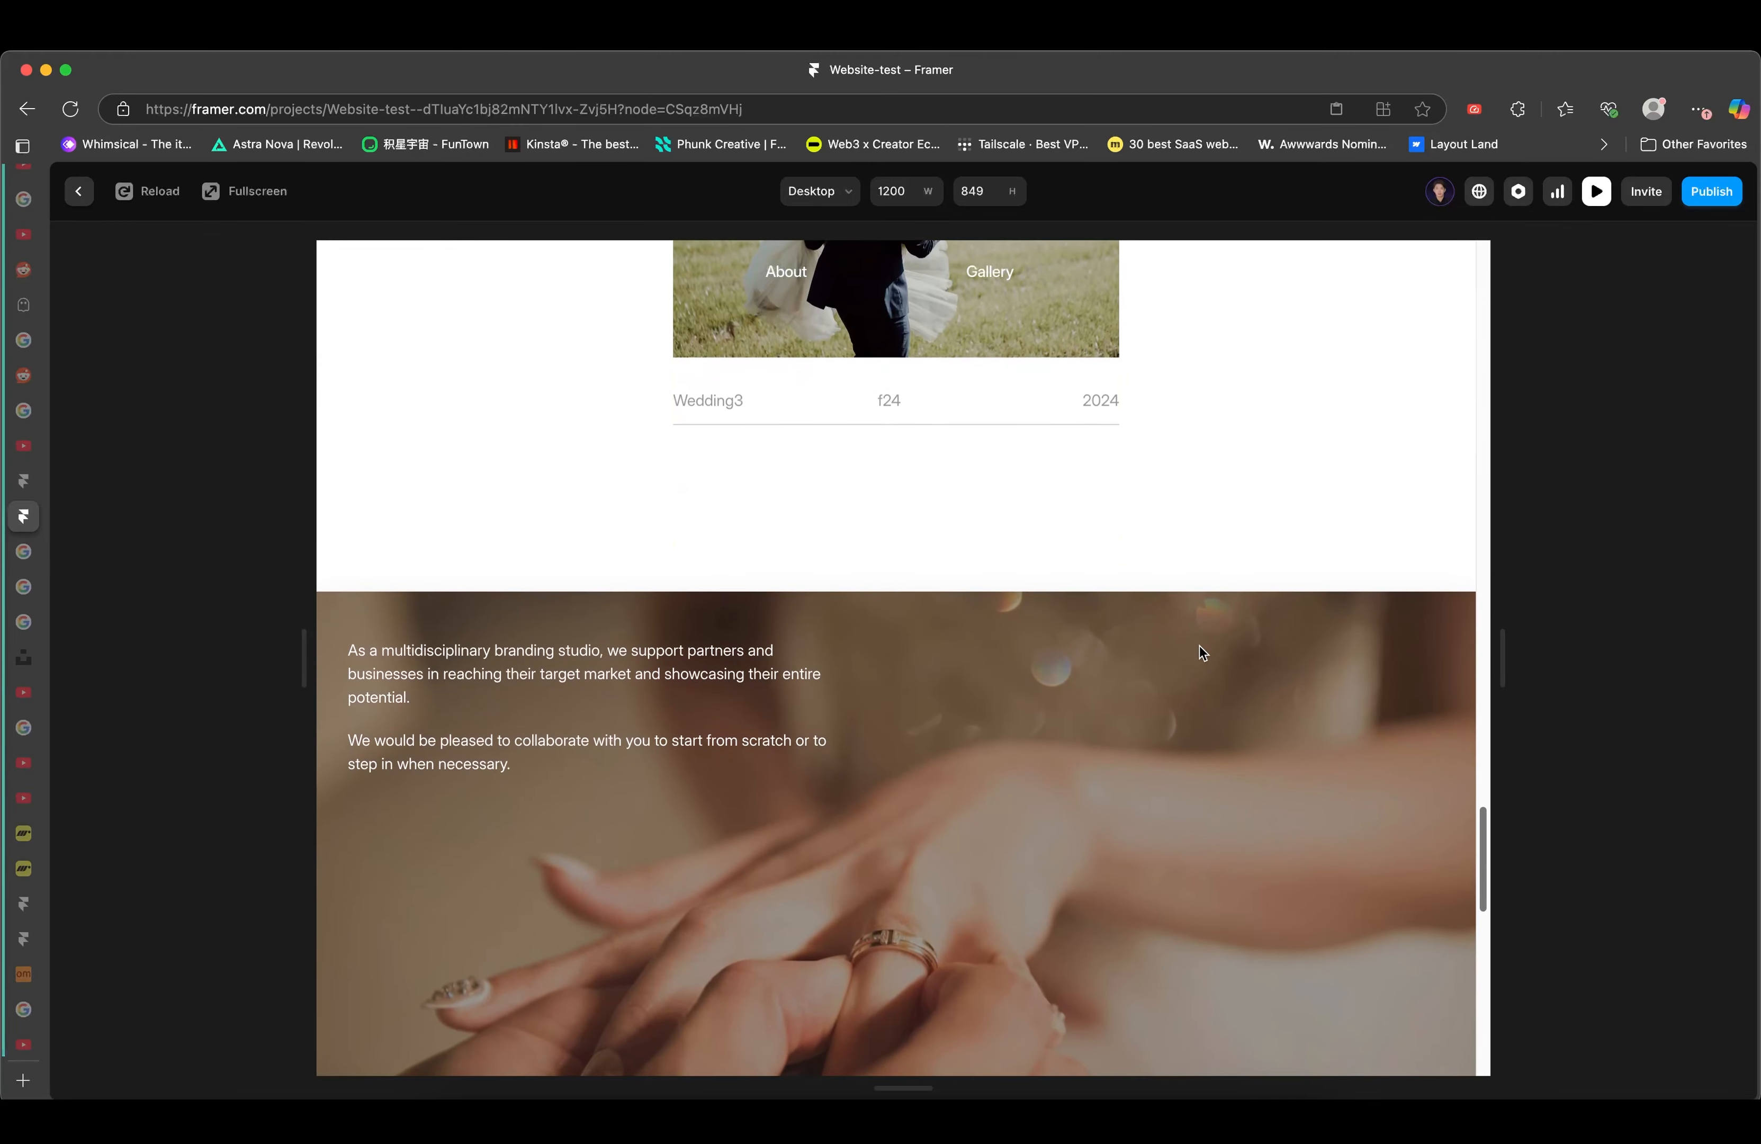
{"action": "scroll", "coordinate": [1210, 643], "scroll_direction": "down", "scroll_amount": 10}
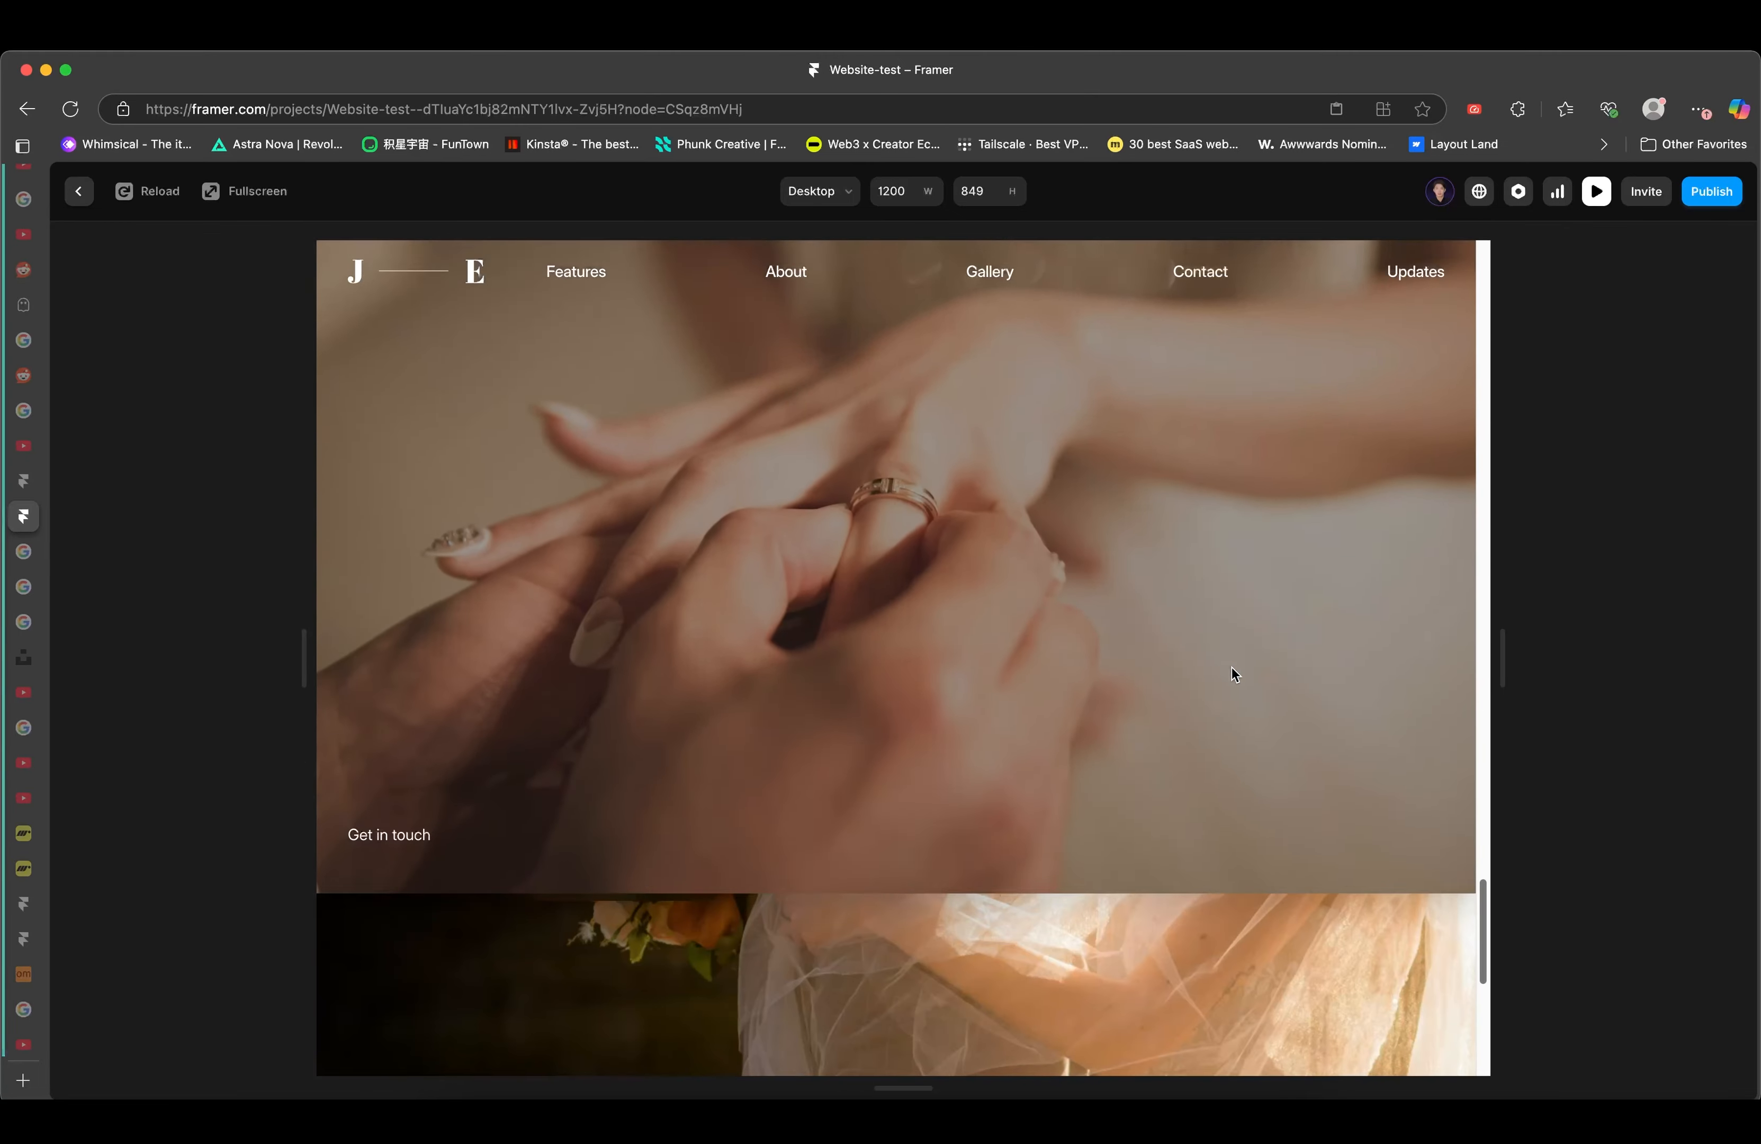
{"action": "scroll", "coordinate": [1231, 674], "scroll_direction": "up", "scroll_amount": 20}
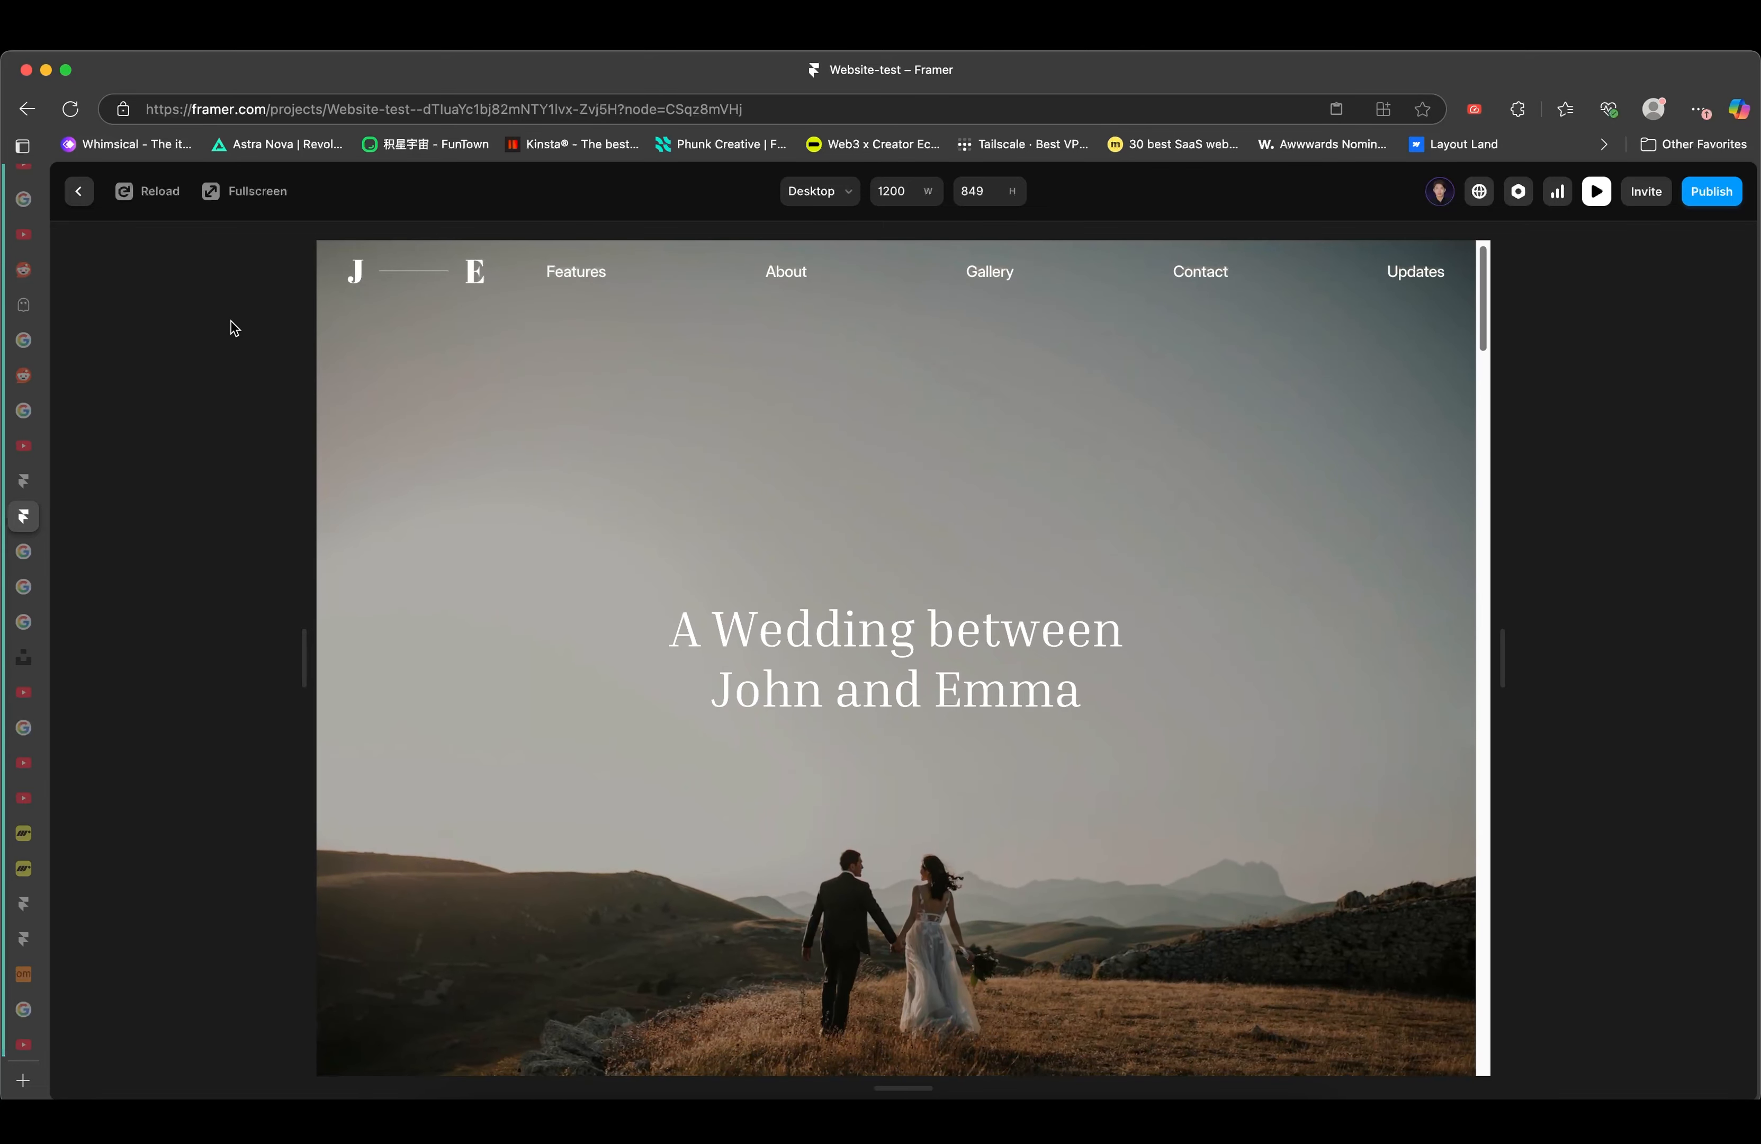
{"action": "left_click", "coordinate": [79, 192]}
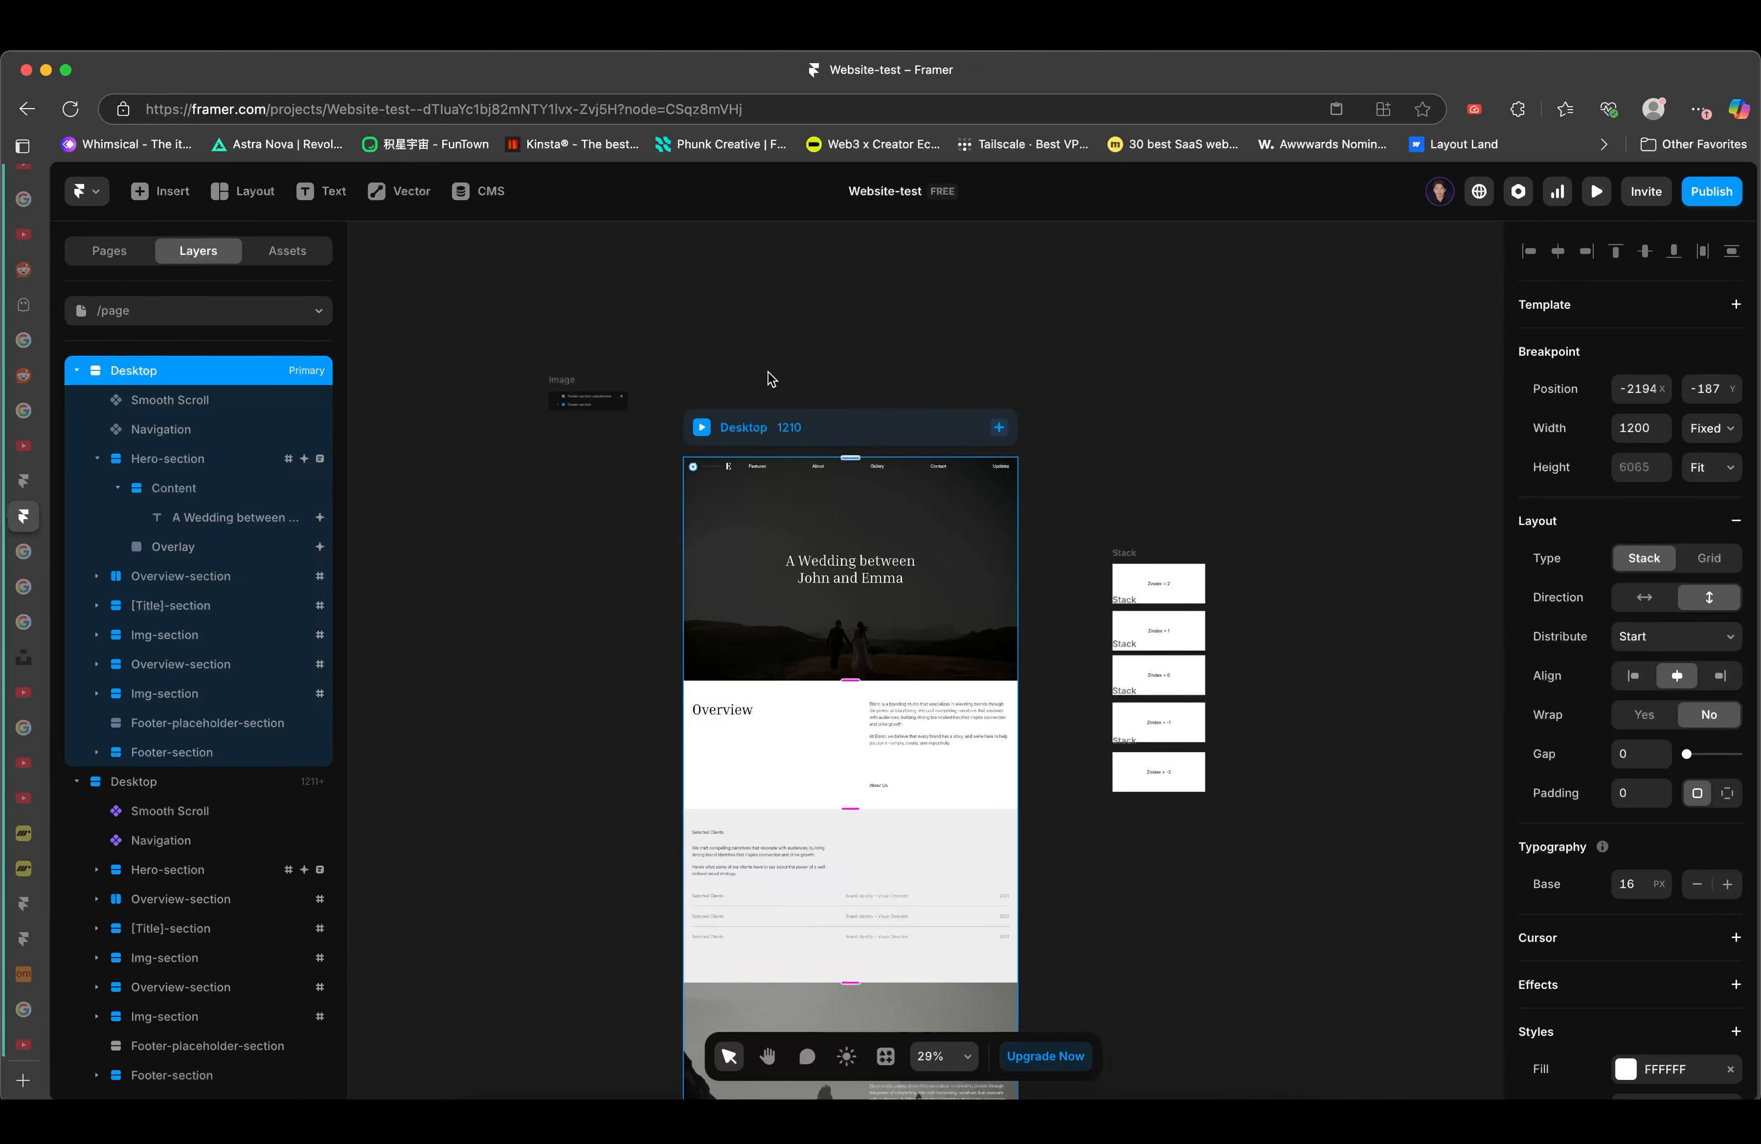
- Deselect the Desktop frame, and examine the complete footer reveal in a fullscreen preview
{"action": "left_click", "coordinate": [843, 421]}
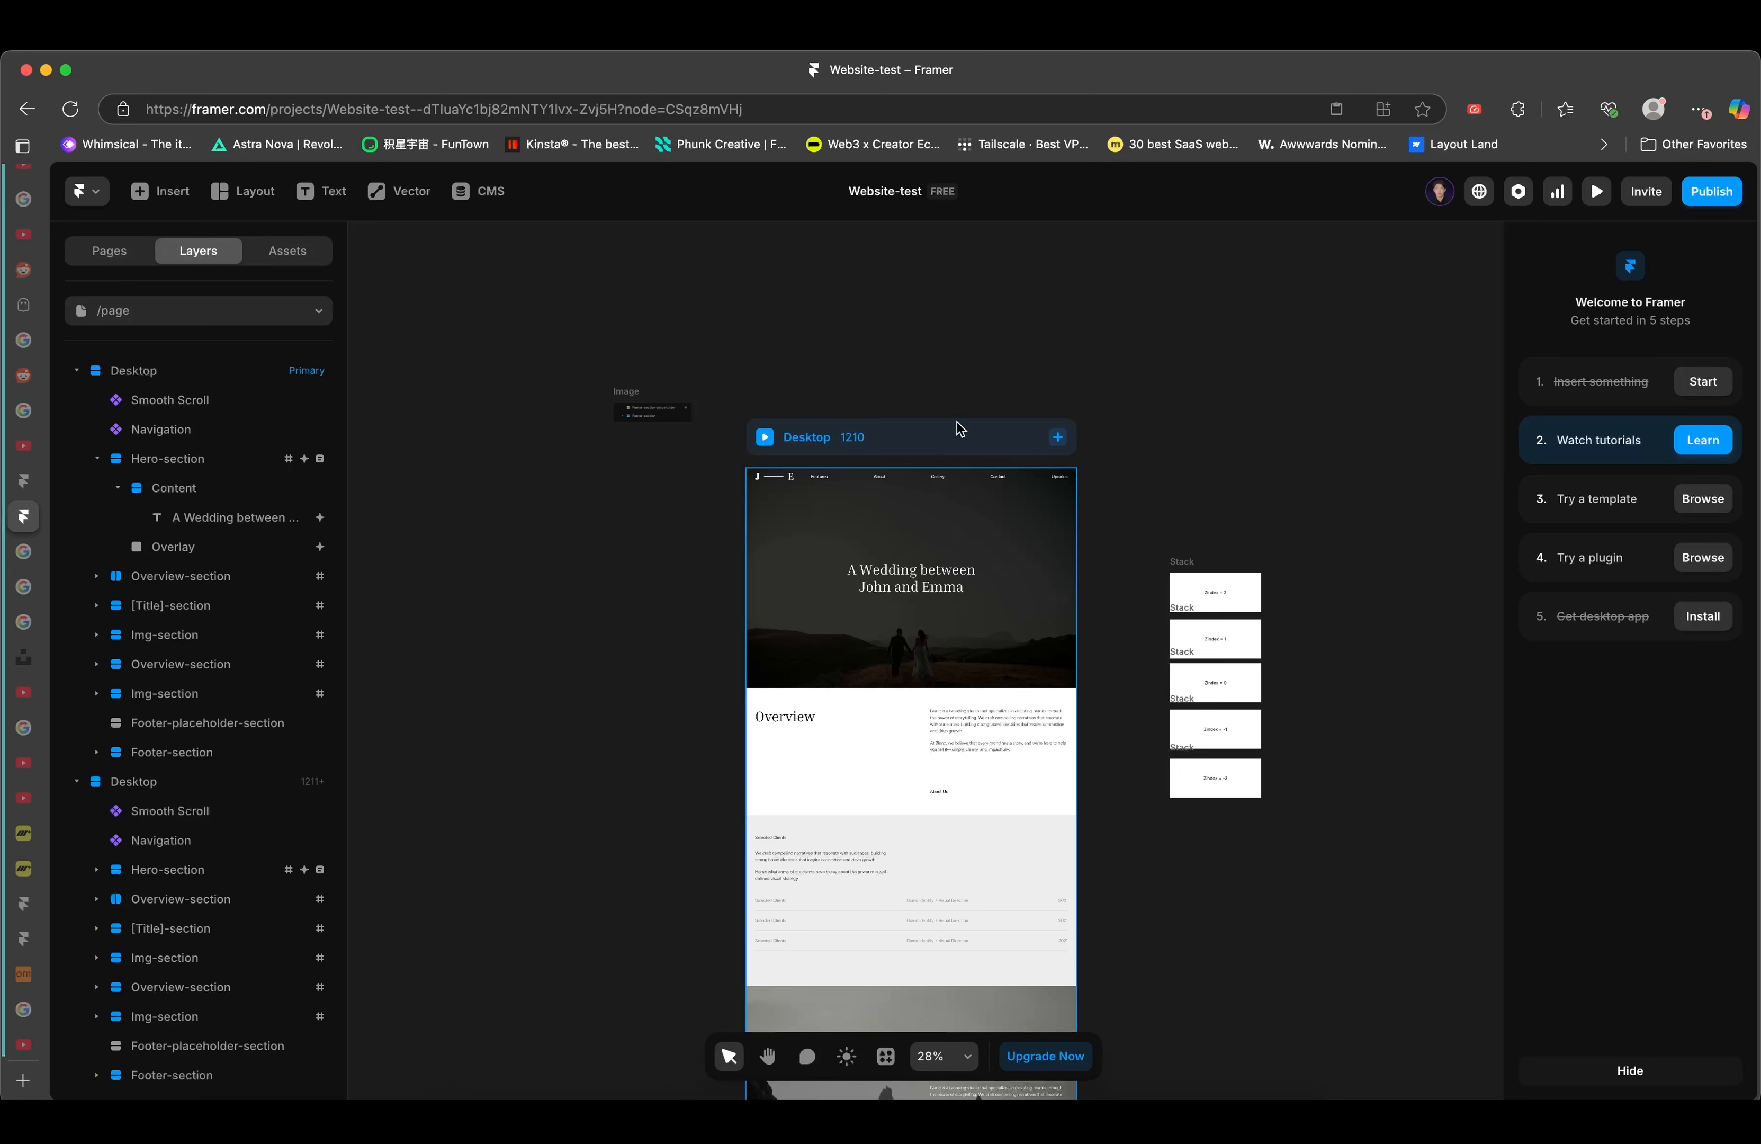
{"action": "scroll", "coordinate": [891, 464], "scroll_direction": "up", "scroll_amount": 5}
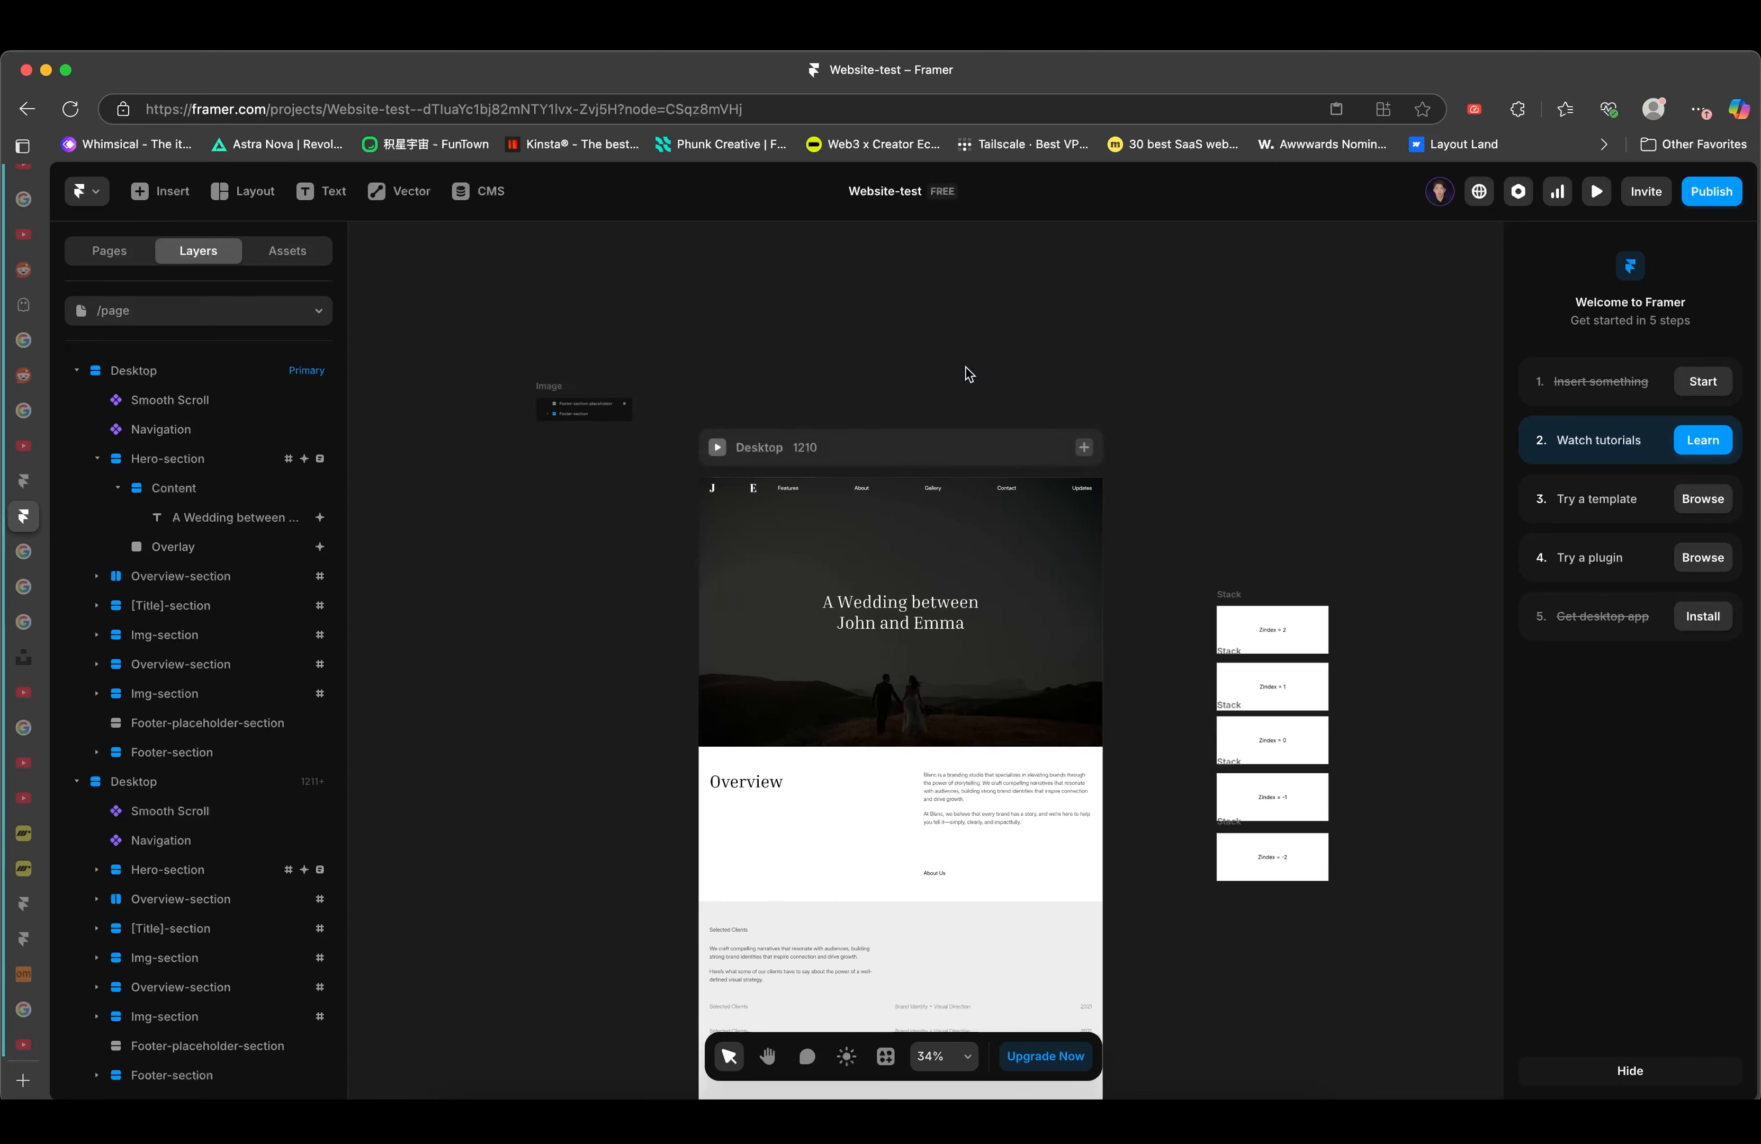
{"action": "scroll", "coordinate": [888, 464], "scroll_direction": "down", "scroll_amount": 5}
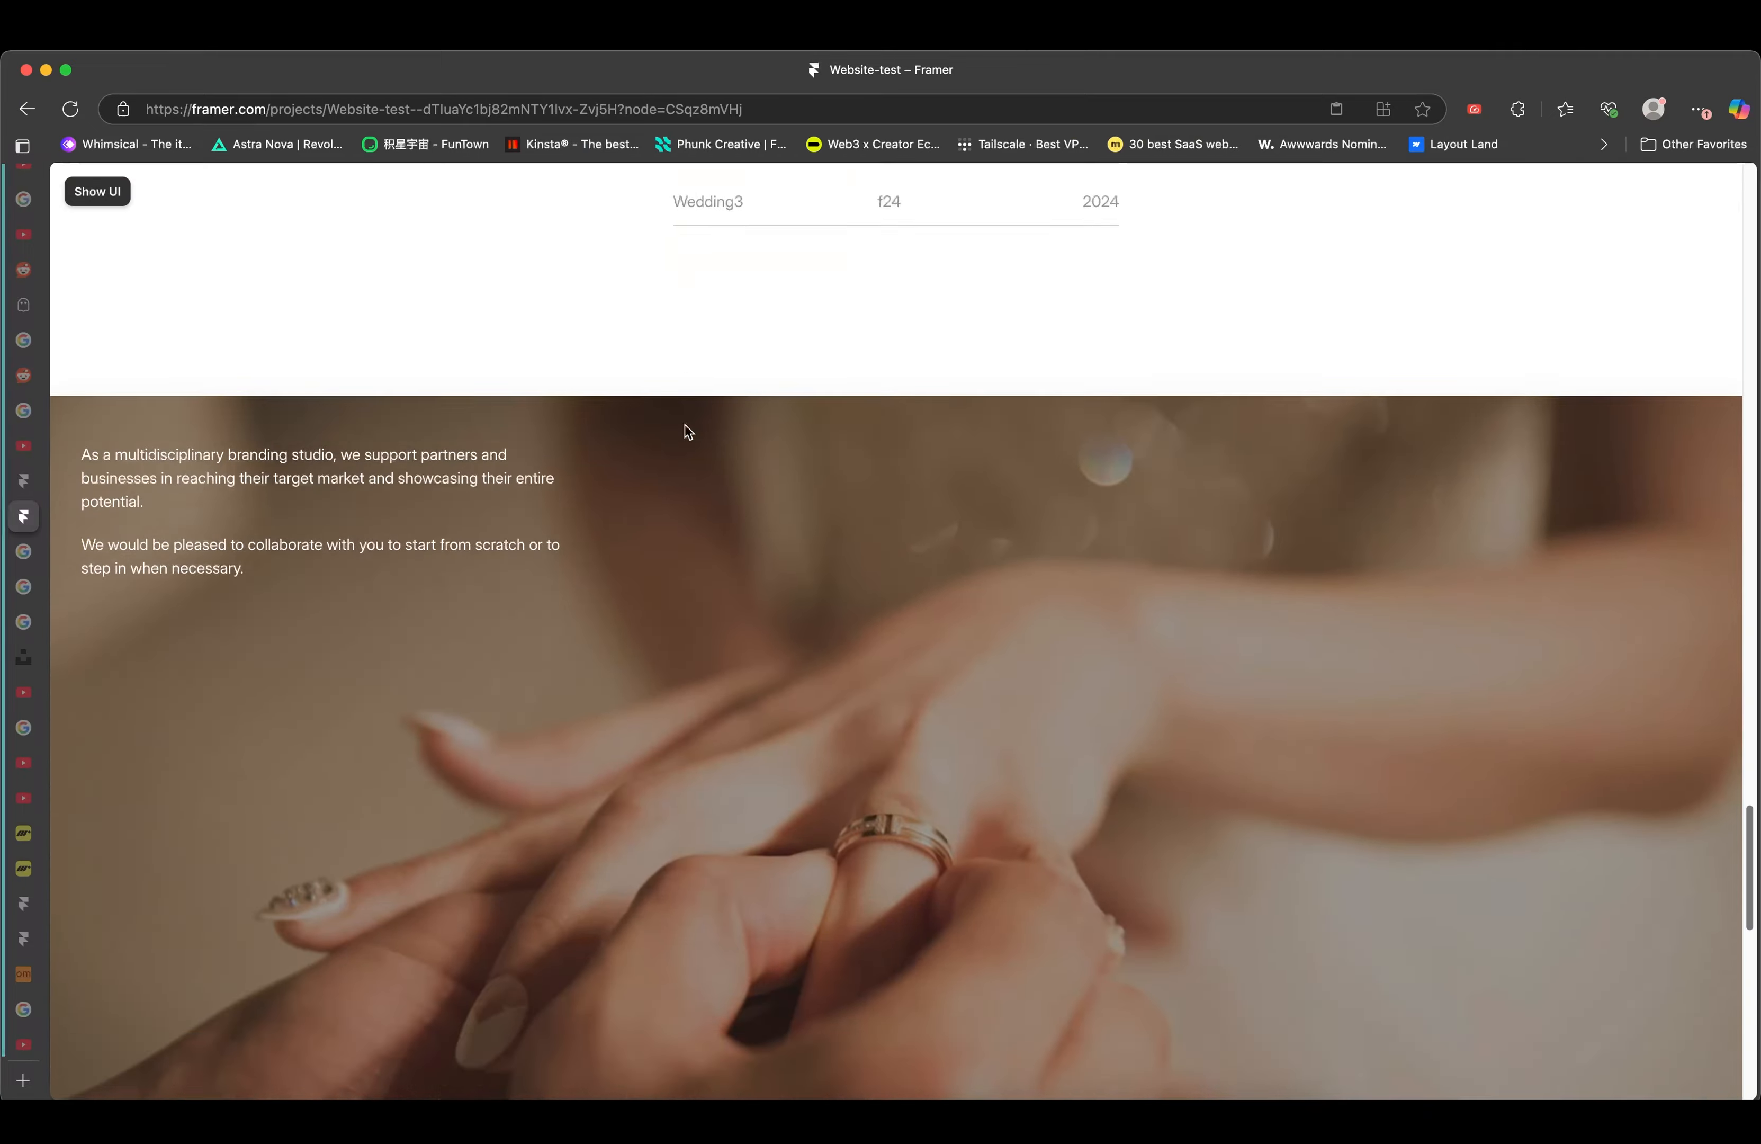
{"action": "scroll", "coordinate": [689, 432], "scroll_direction": "down", "scroll_amount": 10}
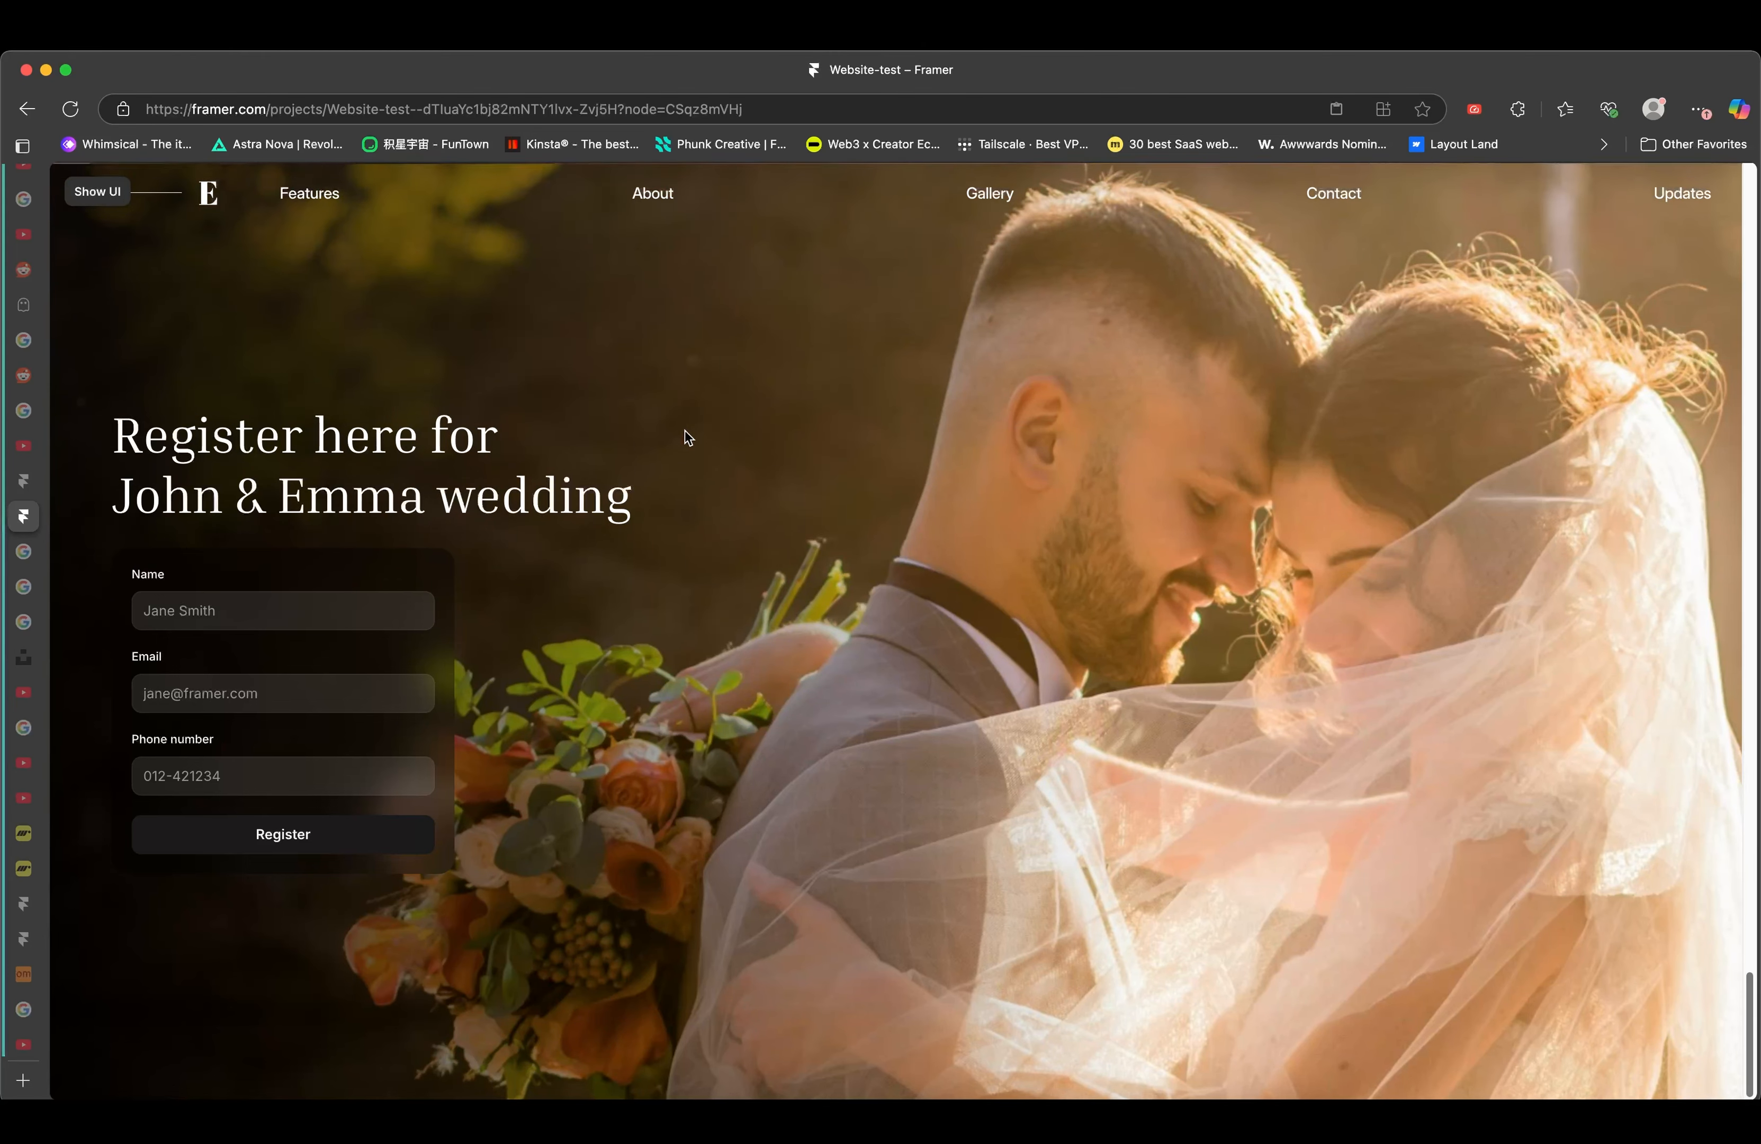
{"action": "scroll", "coordinate": [686, 431], "scroll_direction": "up", "scroll_amount": 15}
{"action": "scroll", "coordinate": [685, 431], "scroll_direction": "down", "scroll_amount": 15}
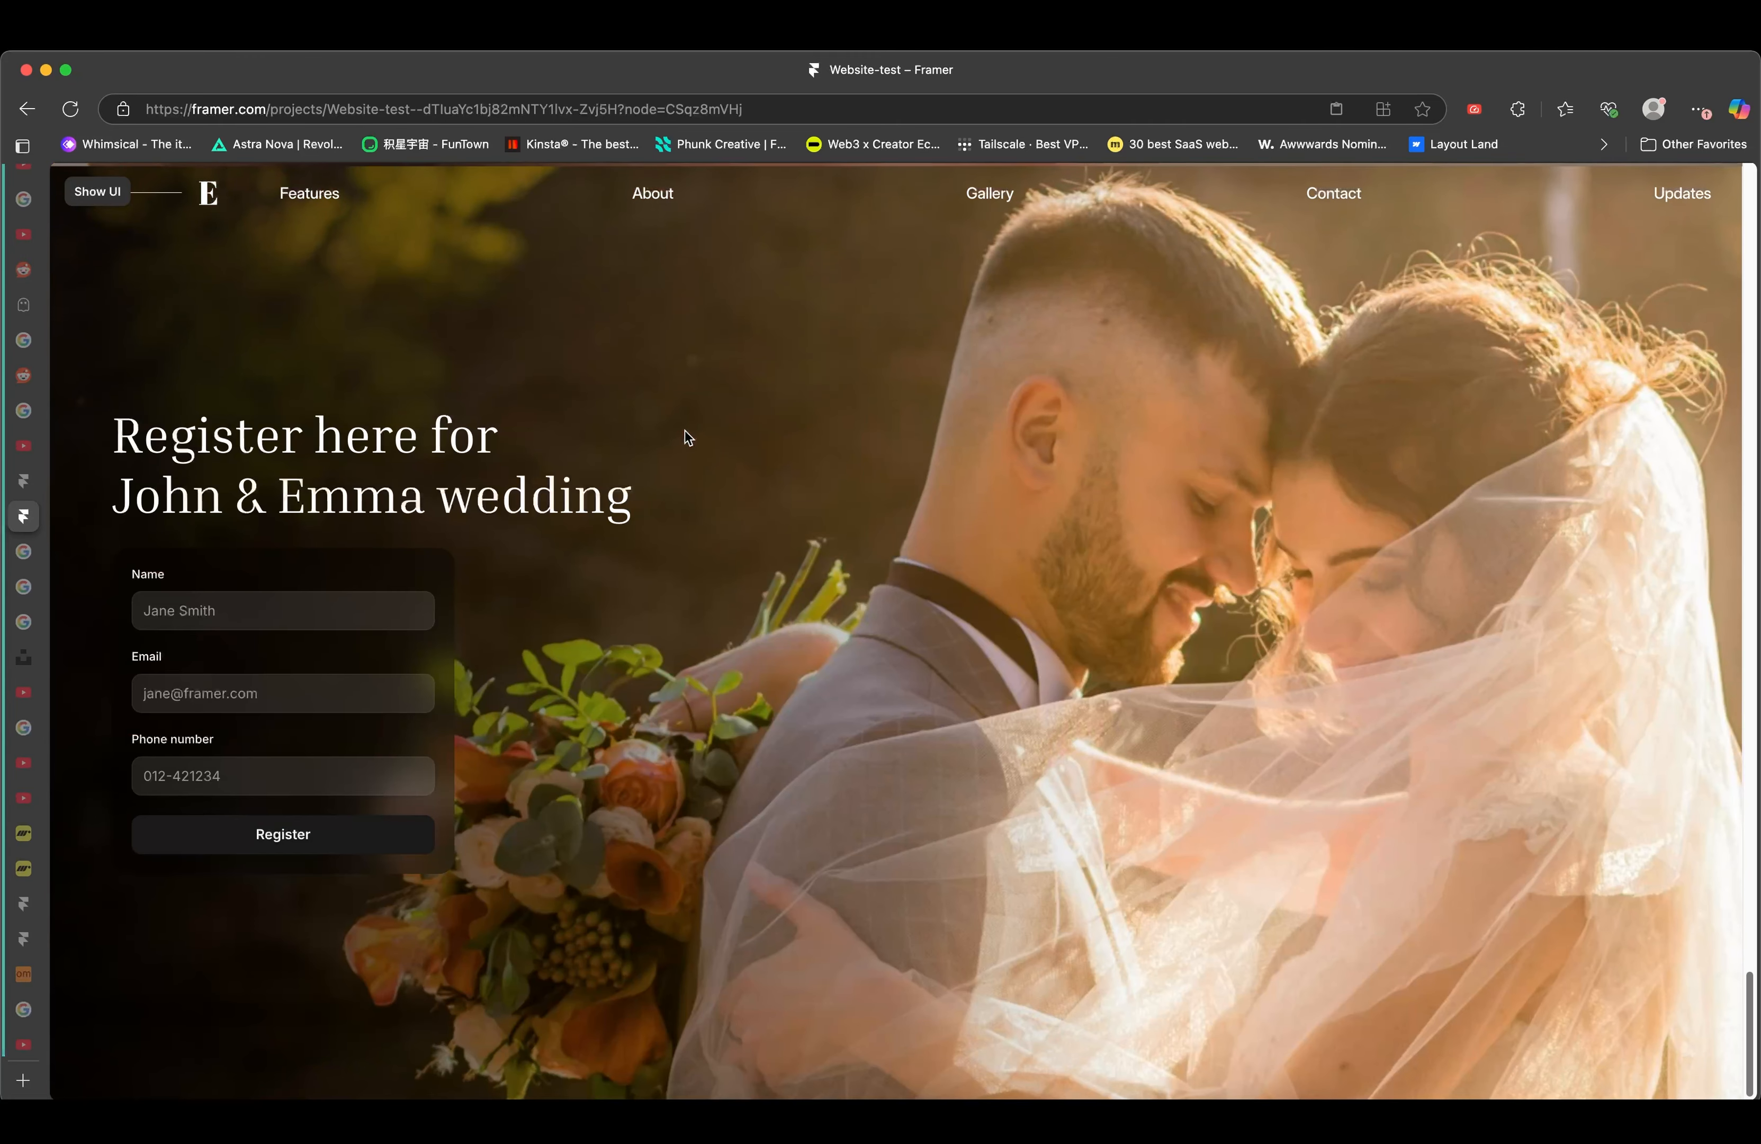